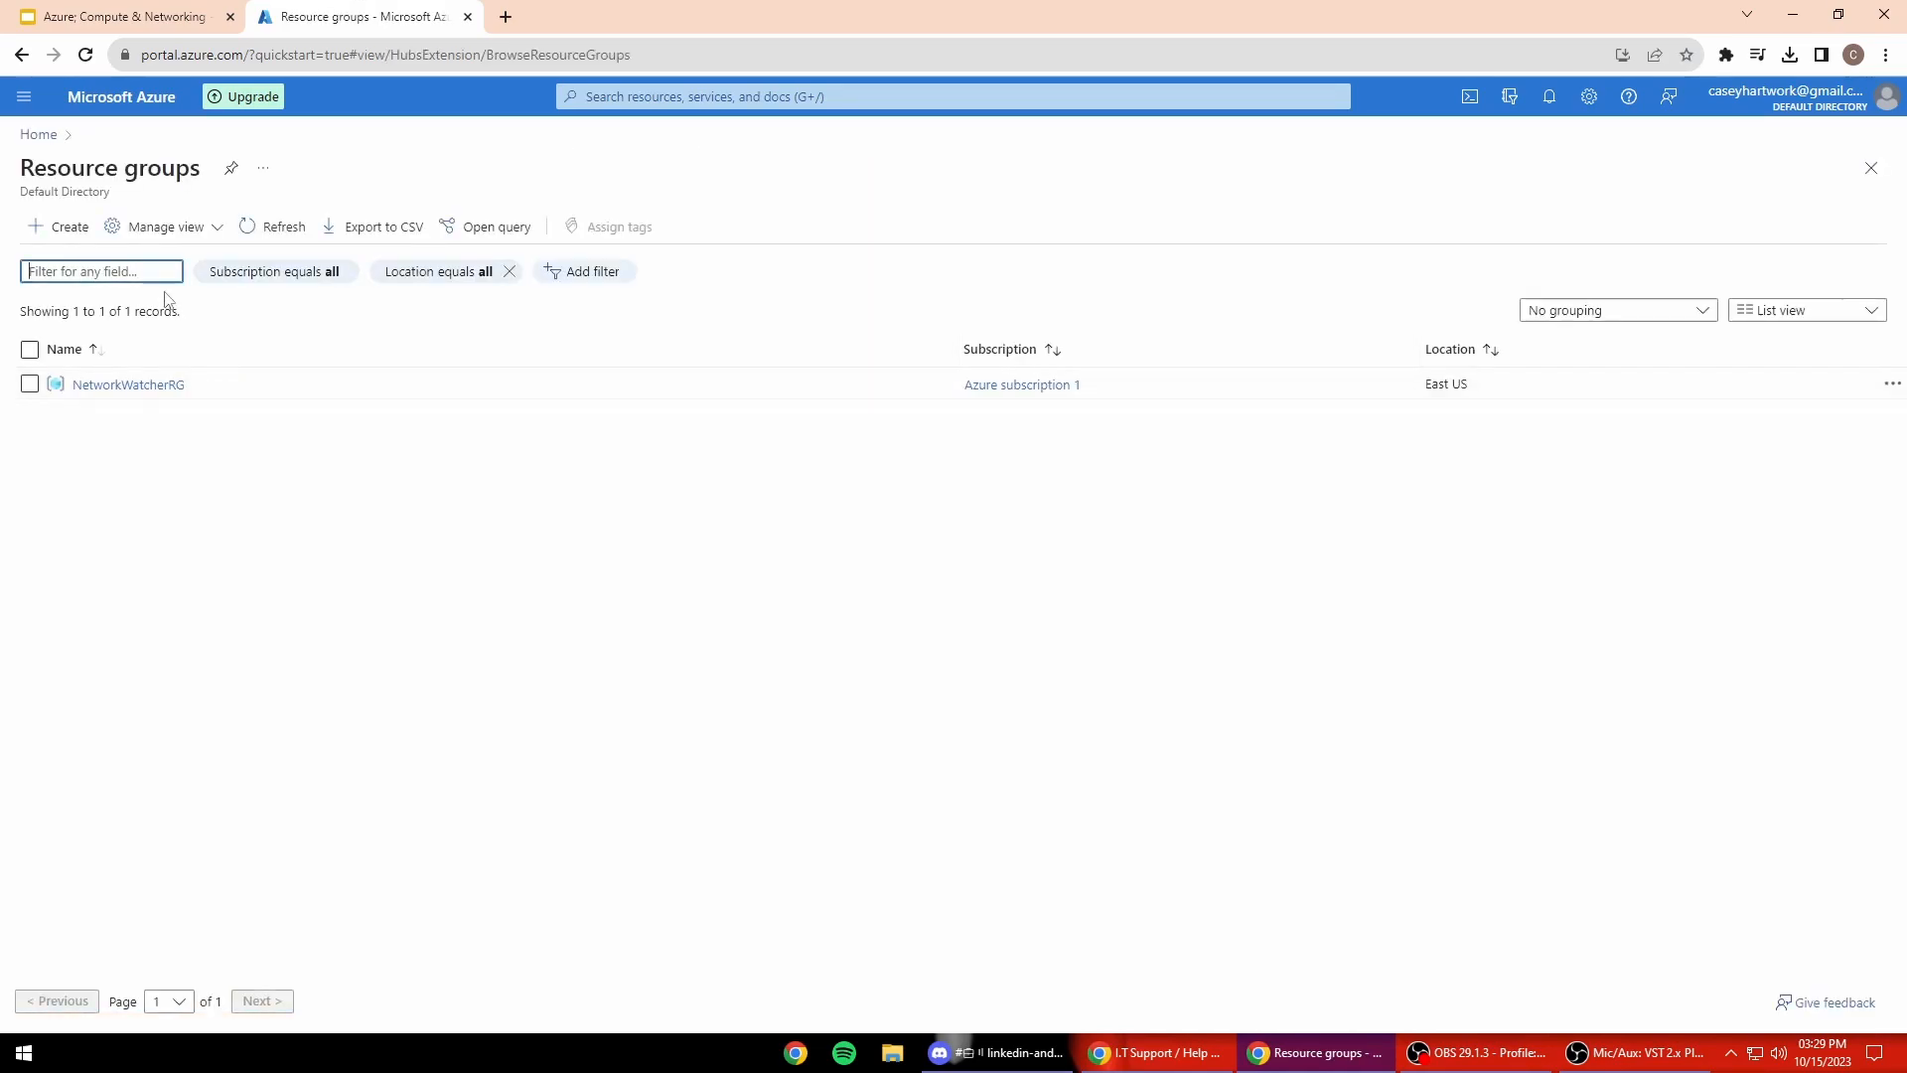
# Step: Create resource group netdemo in East US under Azure subscription 1
pyautogui.click(383, 419)
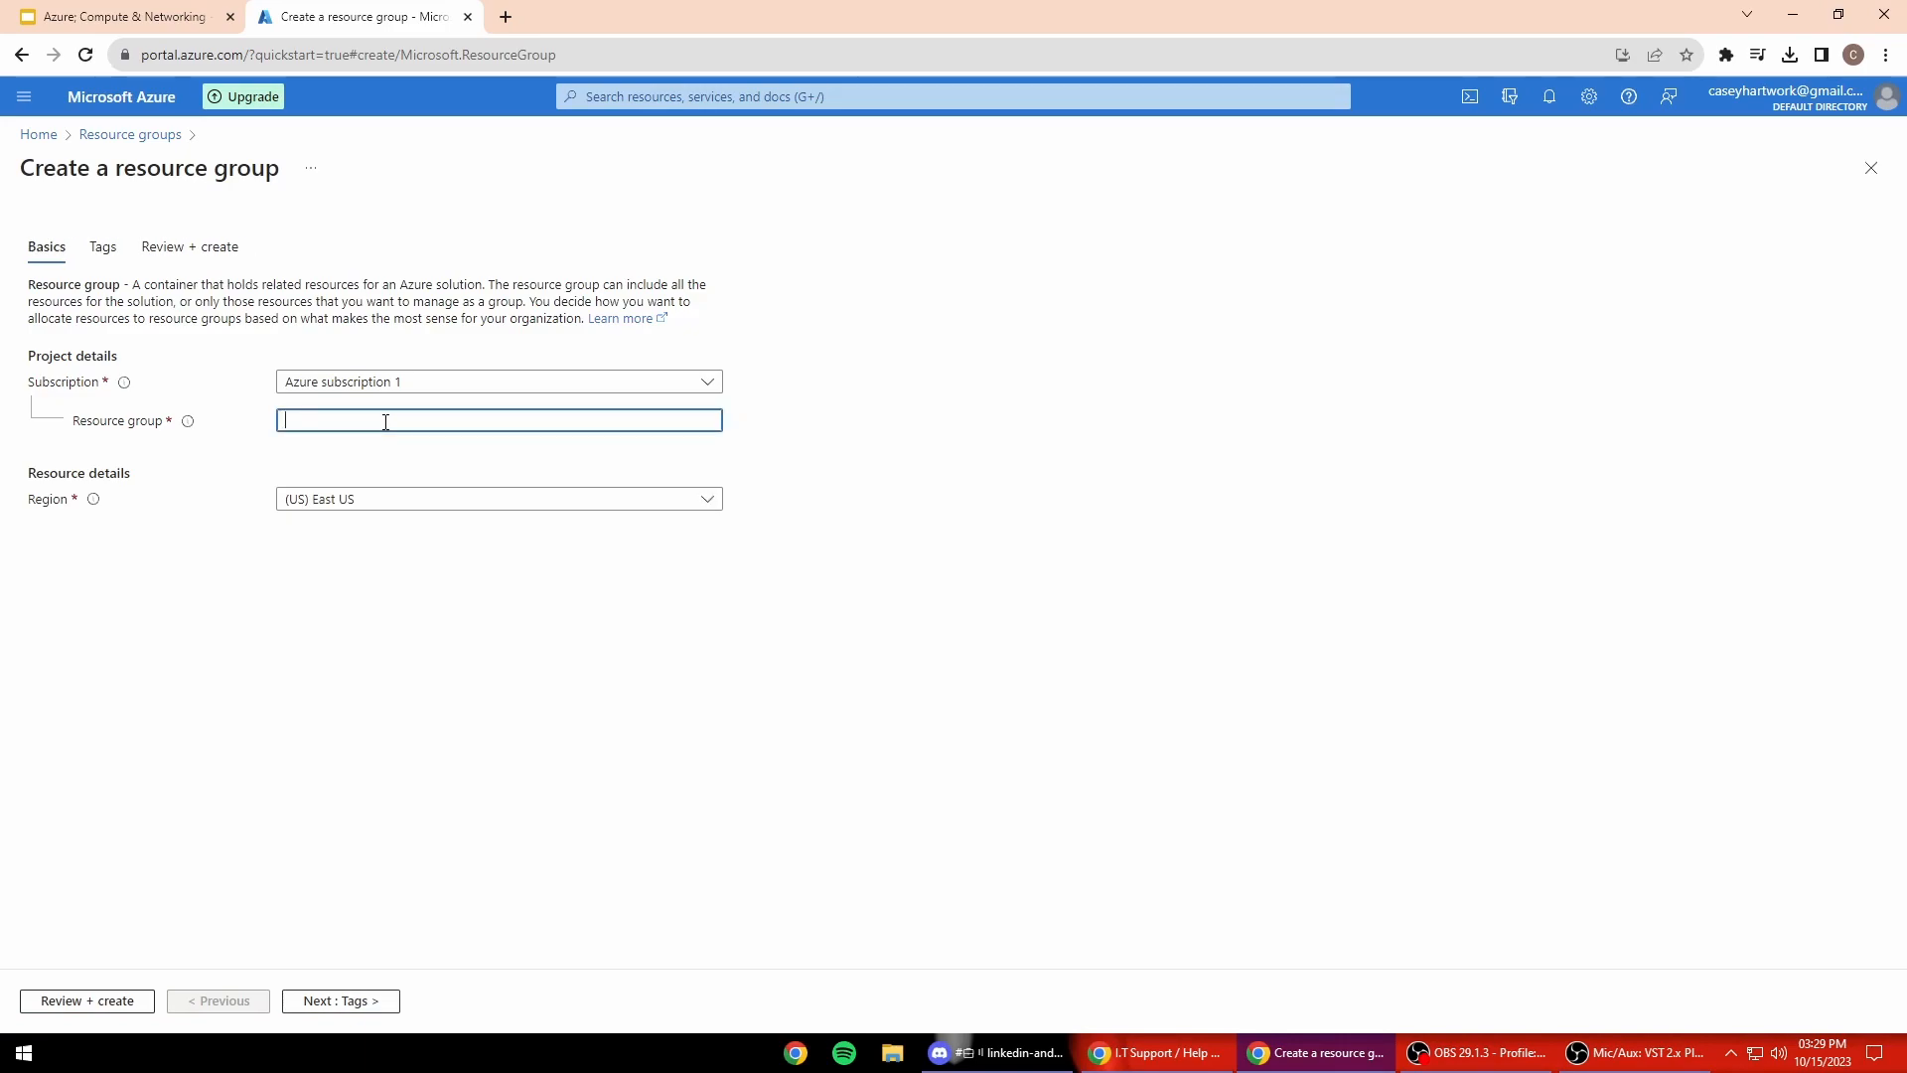
pyautogui.write('netdemo')
pyautogui.click(293, 868)
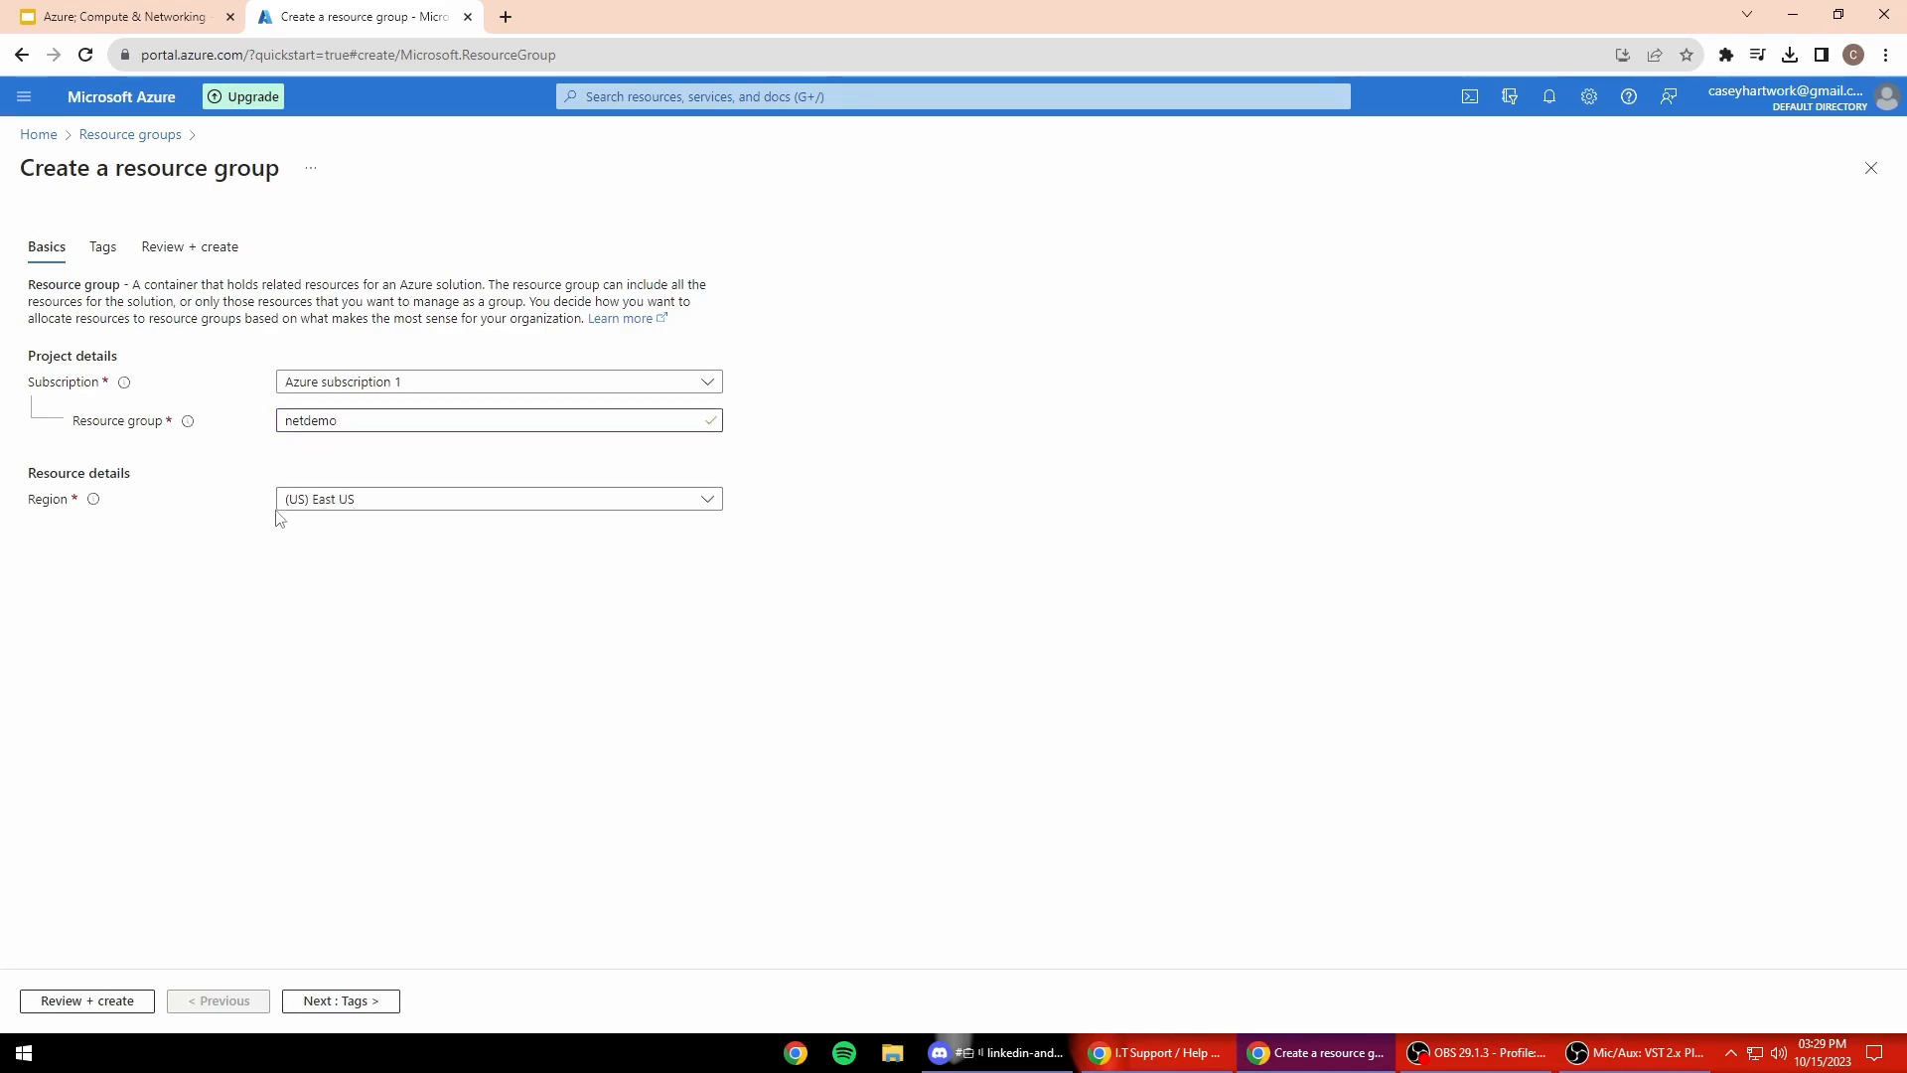
pyautogui.click(122, 1001)
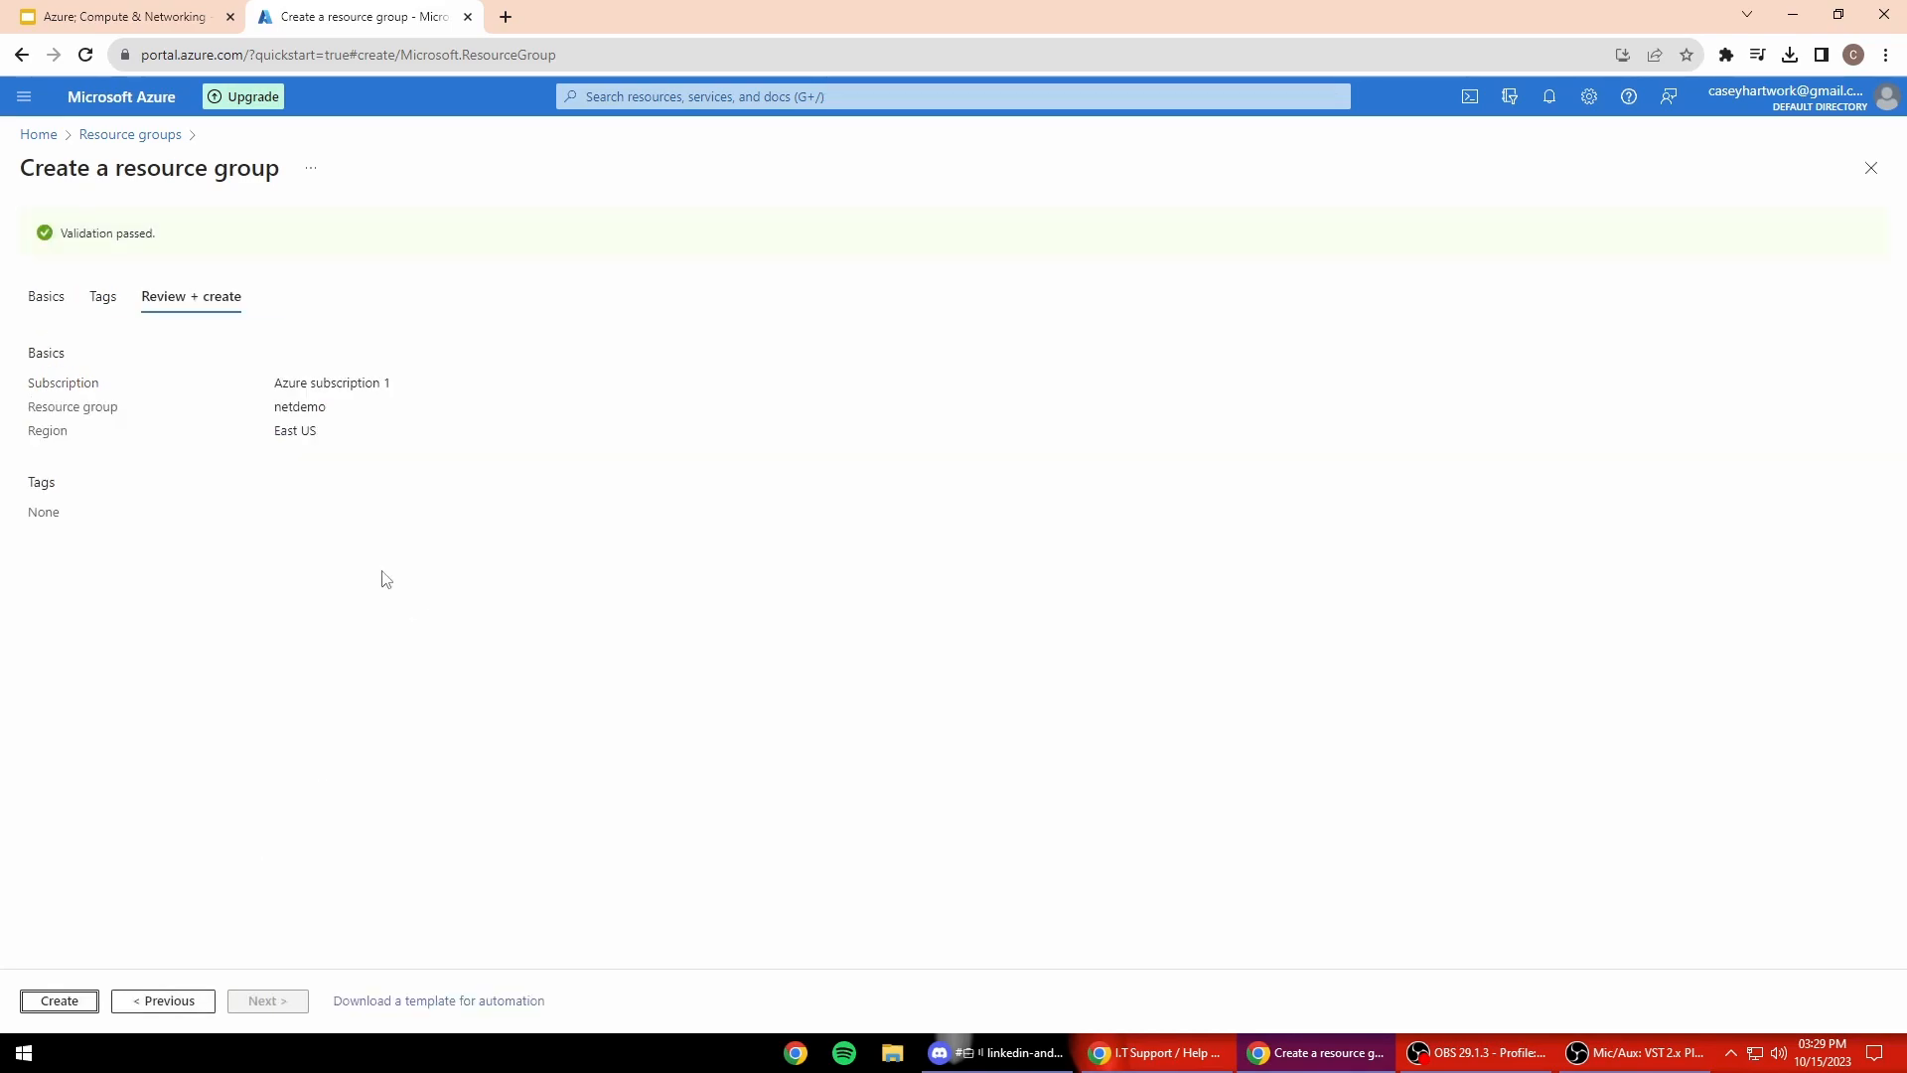
pyautogui.click(59, 1000)
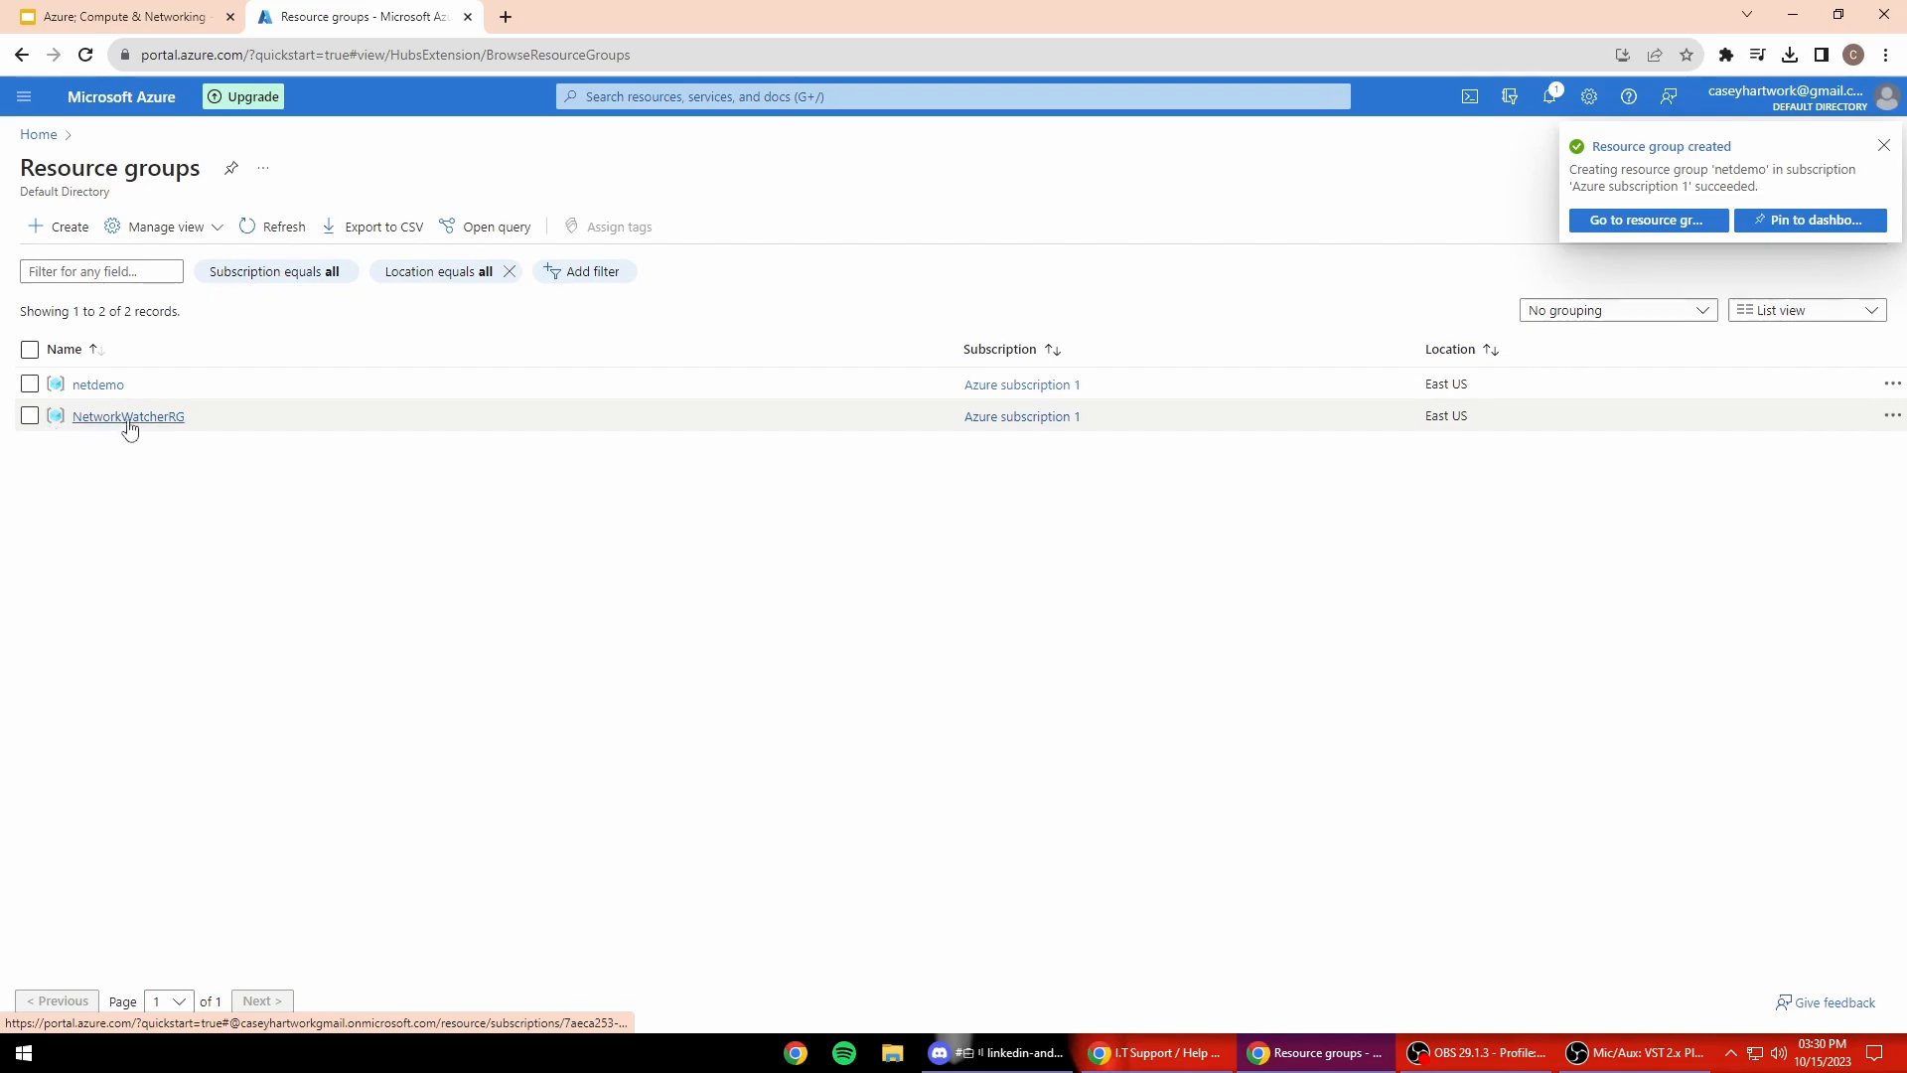
# Step: Delete the NetworkWatcherRG resource group, confirming with its pasted name, then return Home
pyautogui.click(162, 419)
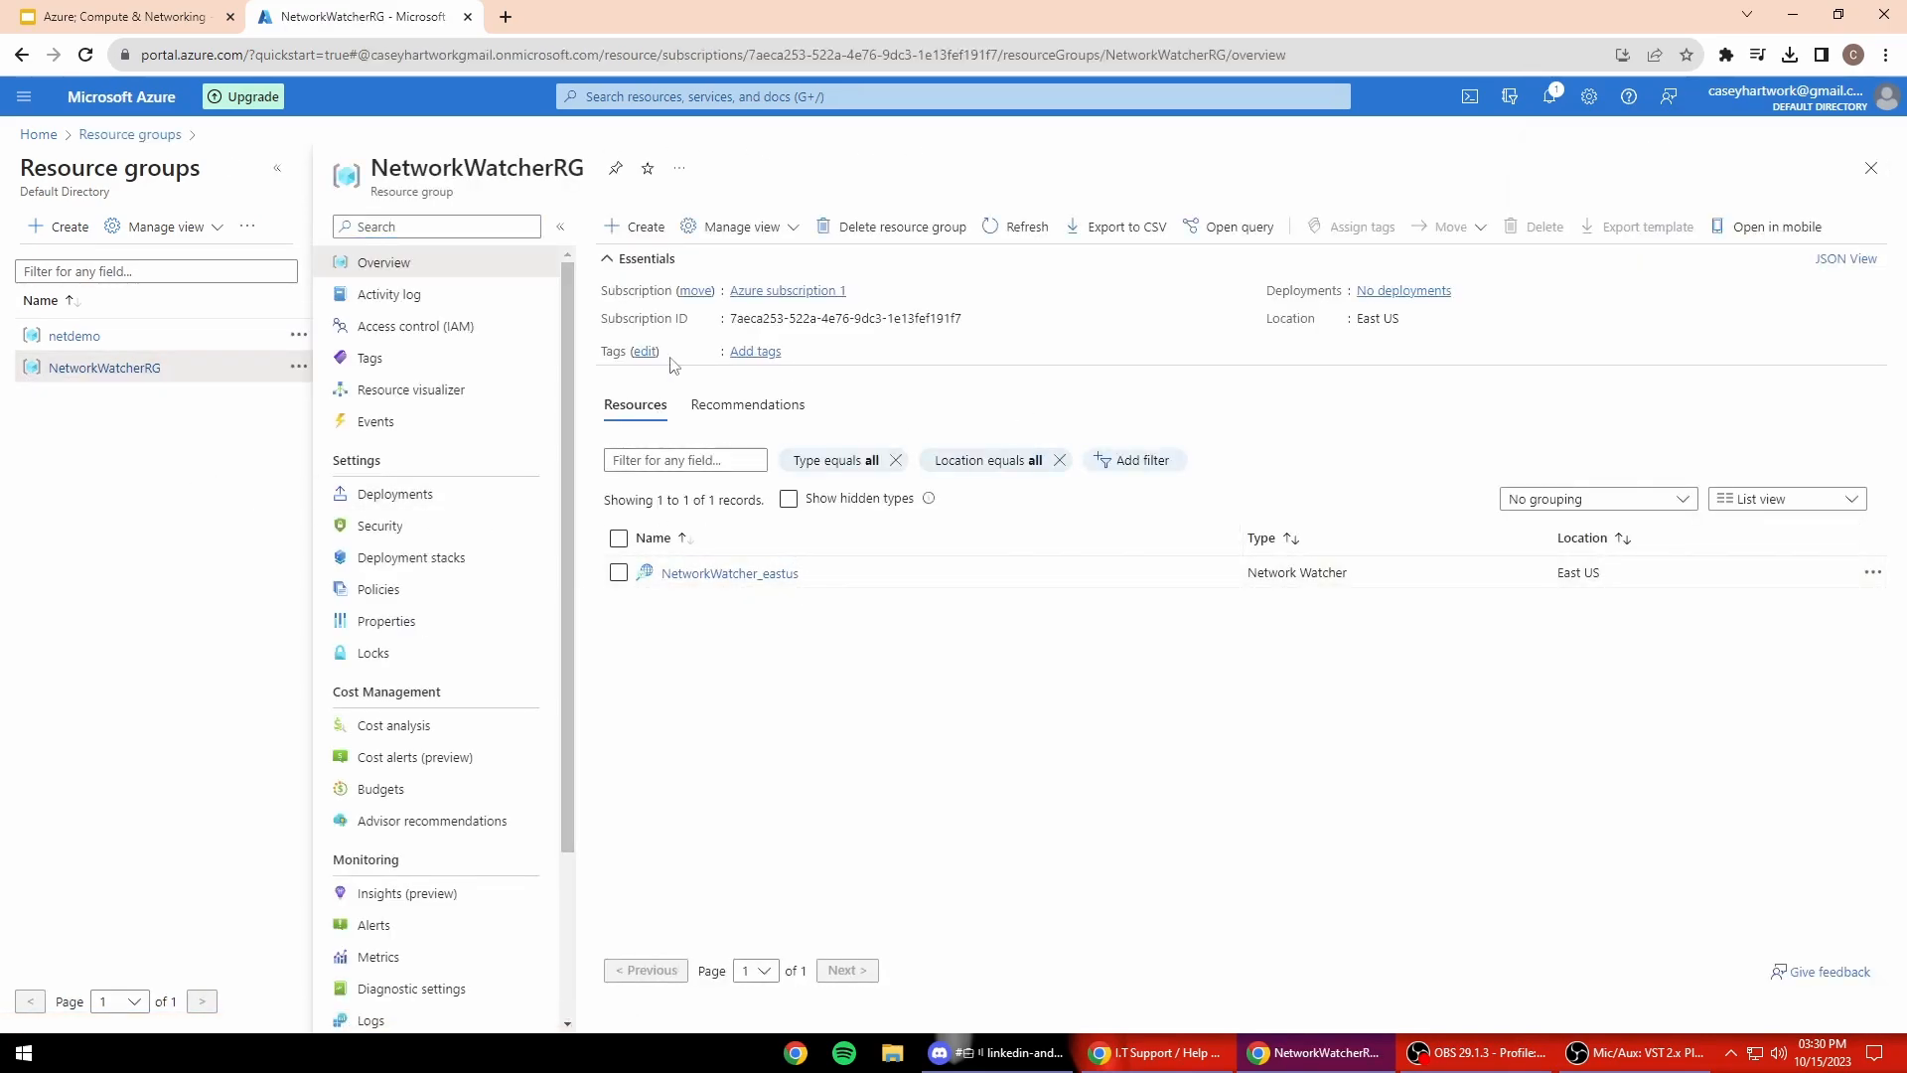
pyautogui.click(891, 226)
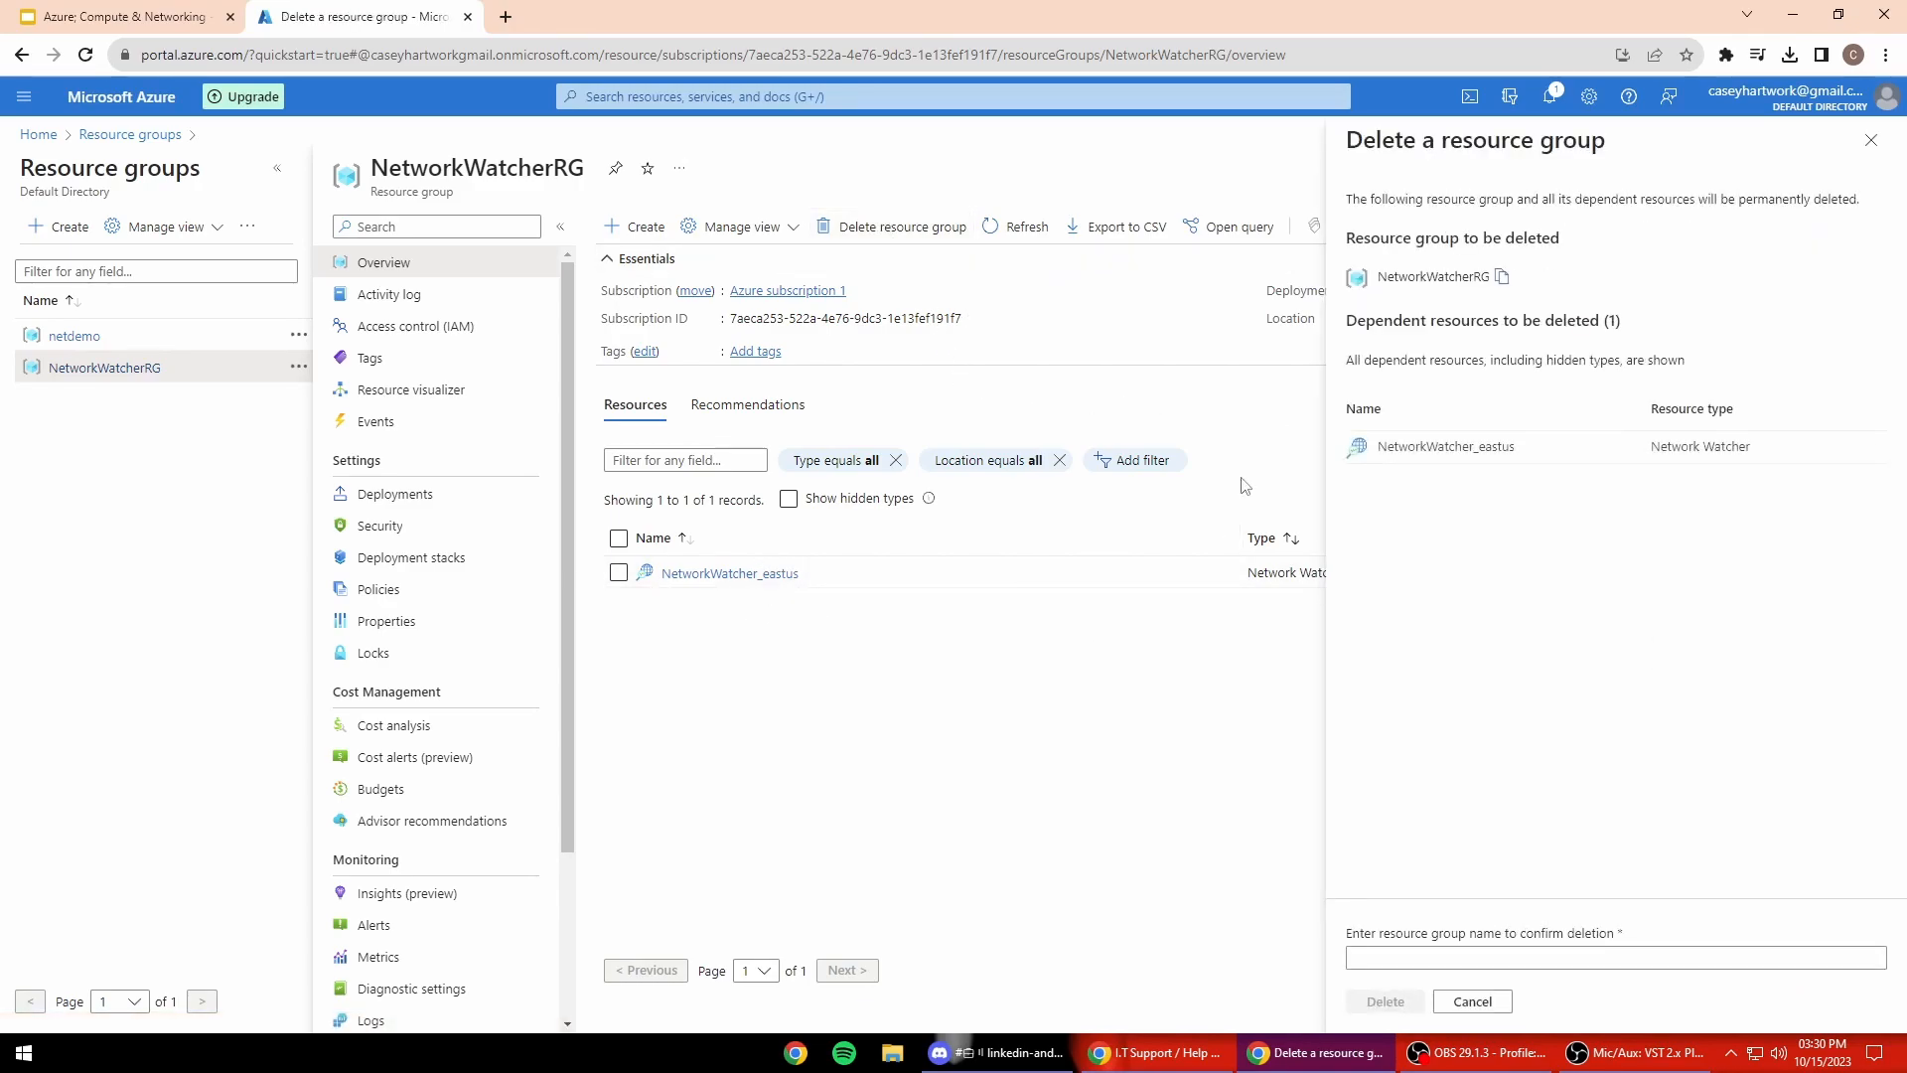
pyautogui.rightClick(1473, 956)
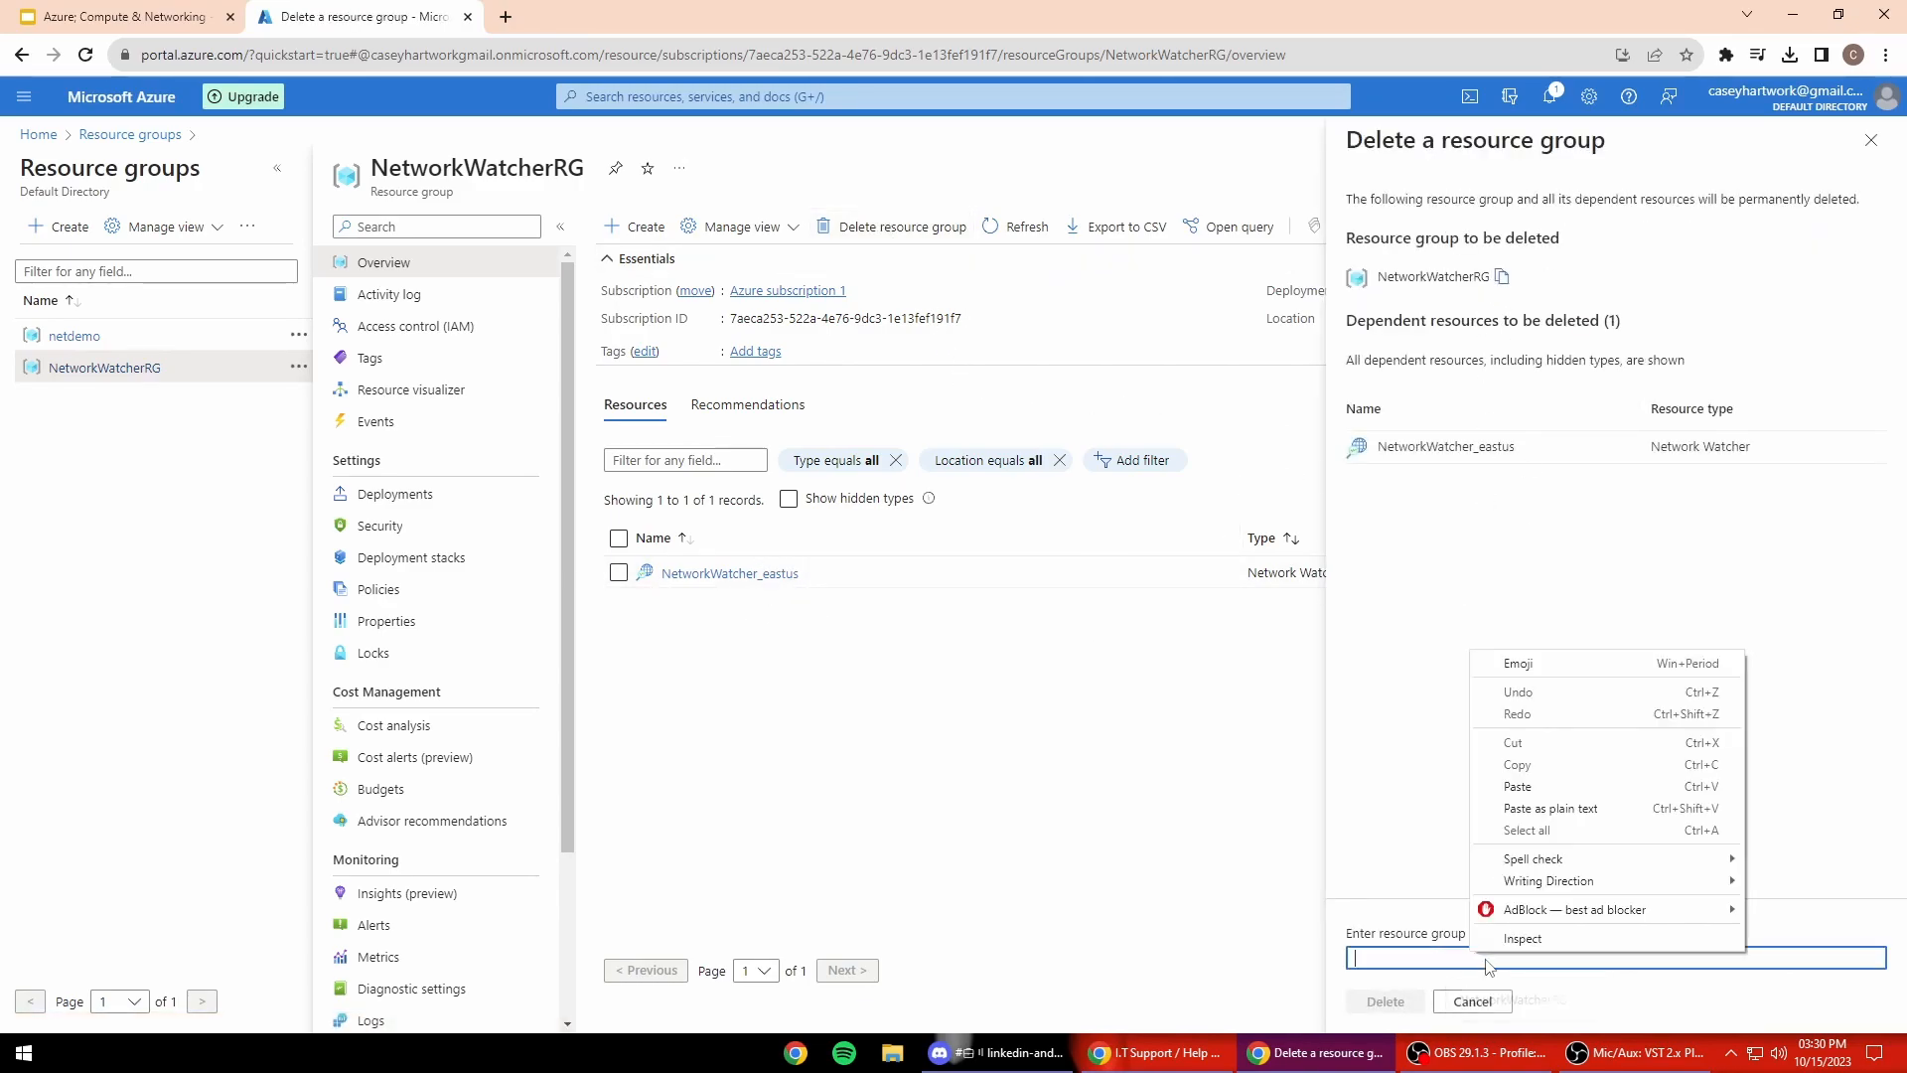
pyautogui.click(1518, 786)
pyautogui.click(1386, 1001)
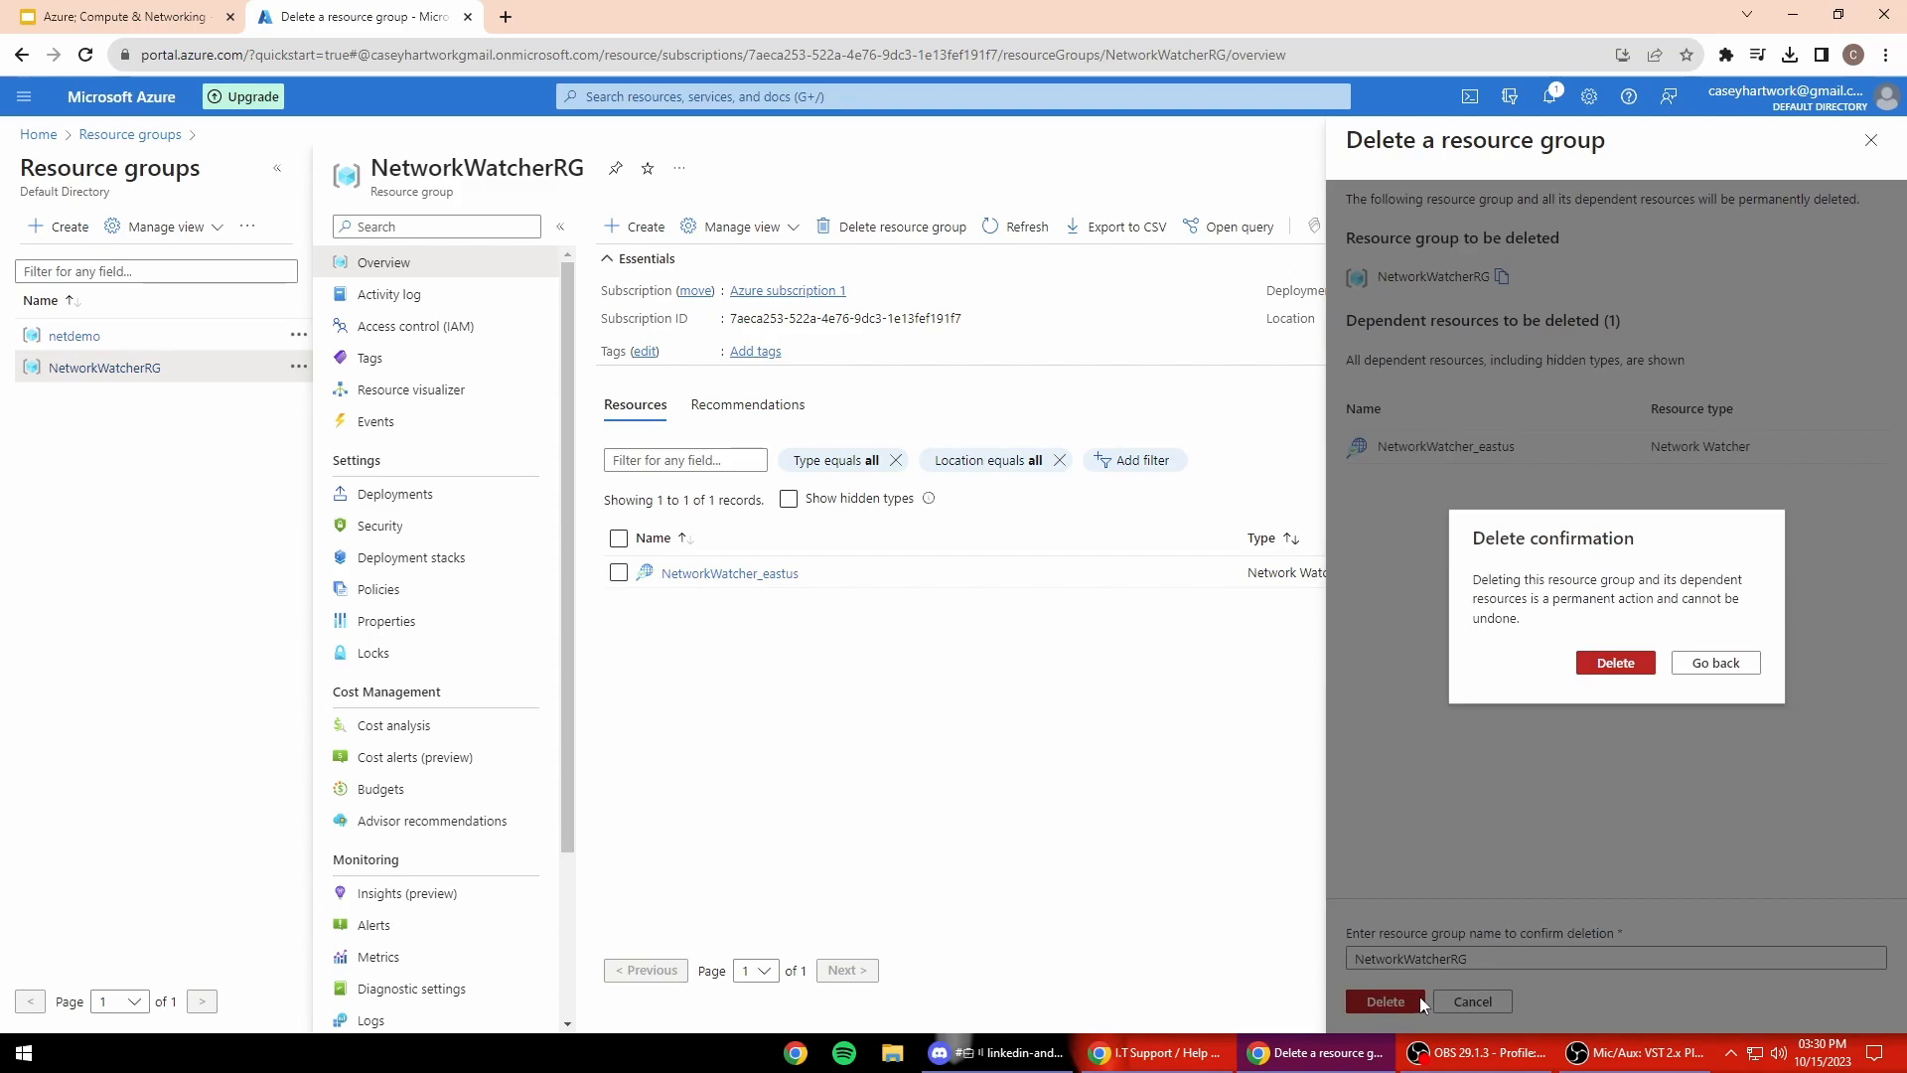
pyautogui.click(1613, 663)
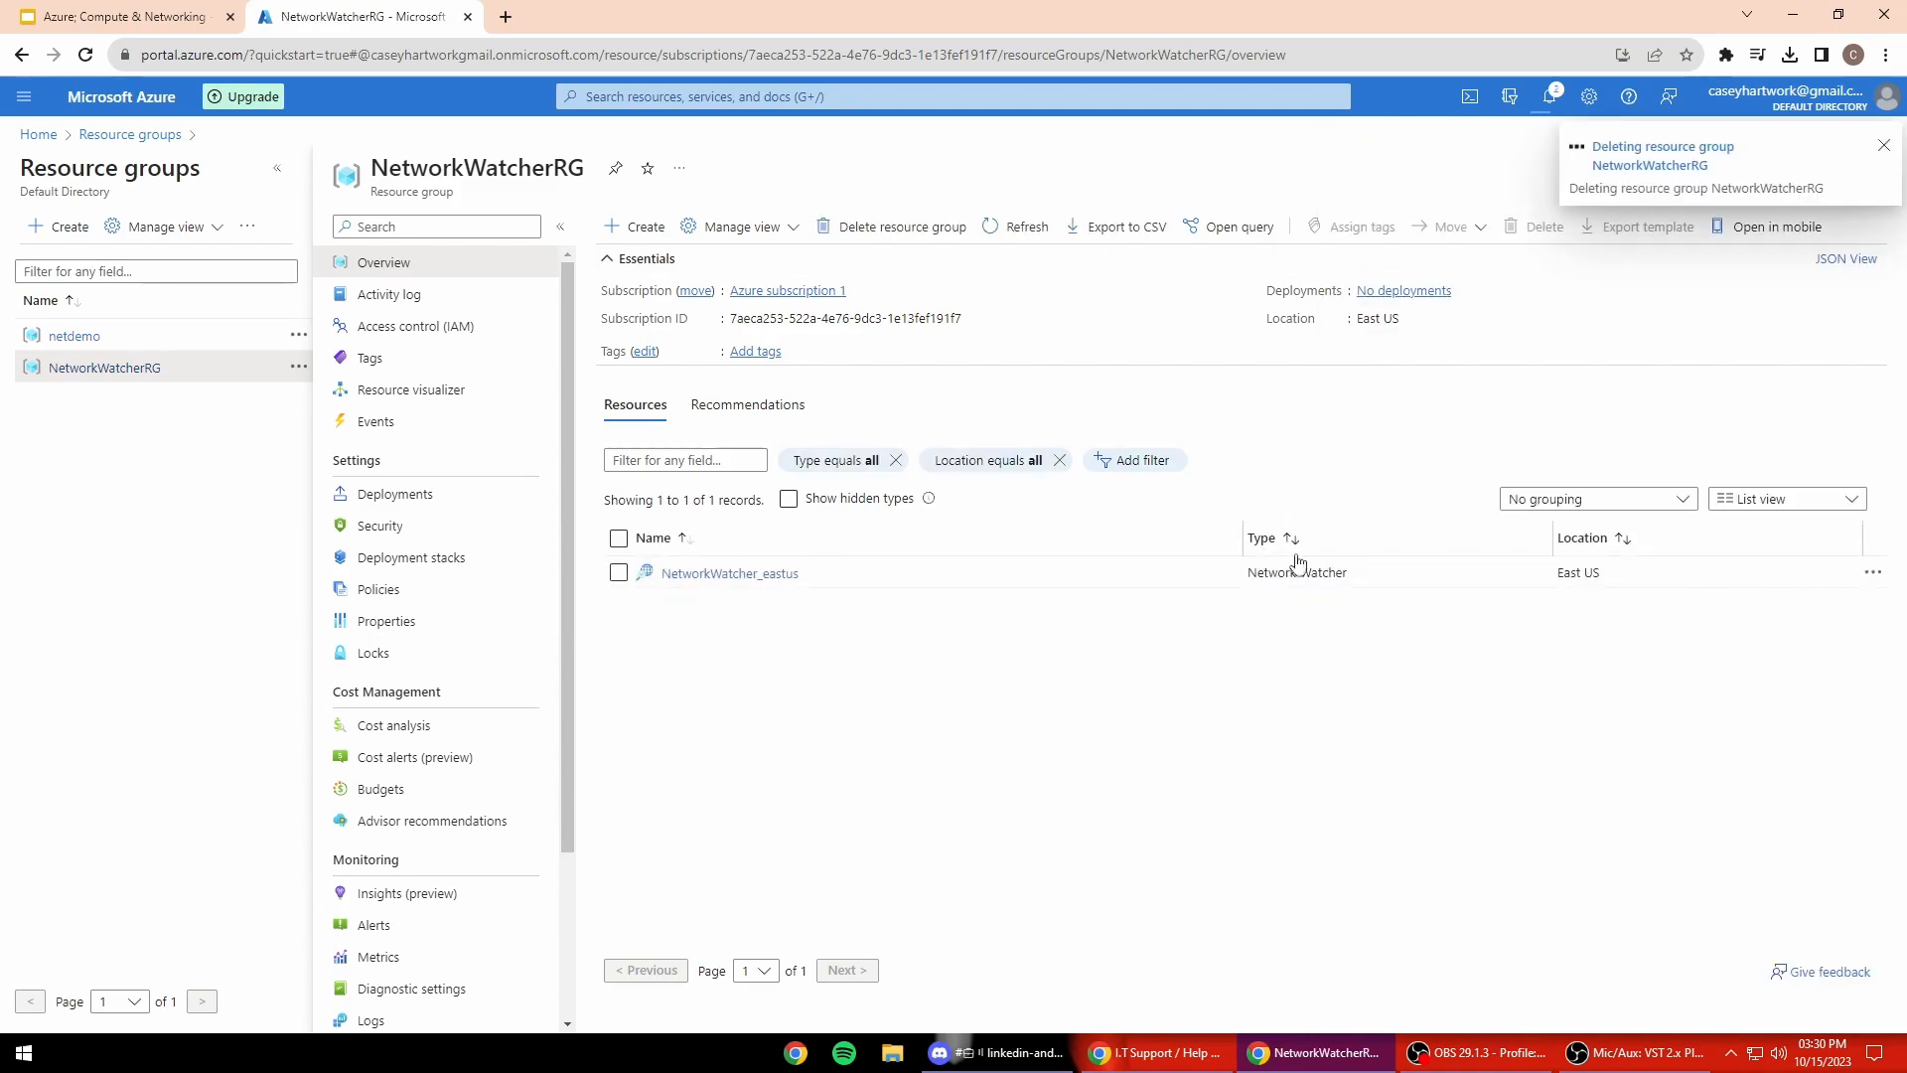
pyautogui.click(119, 100)
pyautogui.scroll(-2, 695, 685)
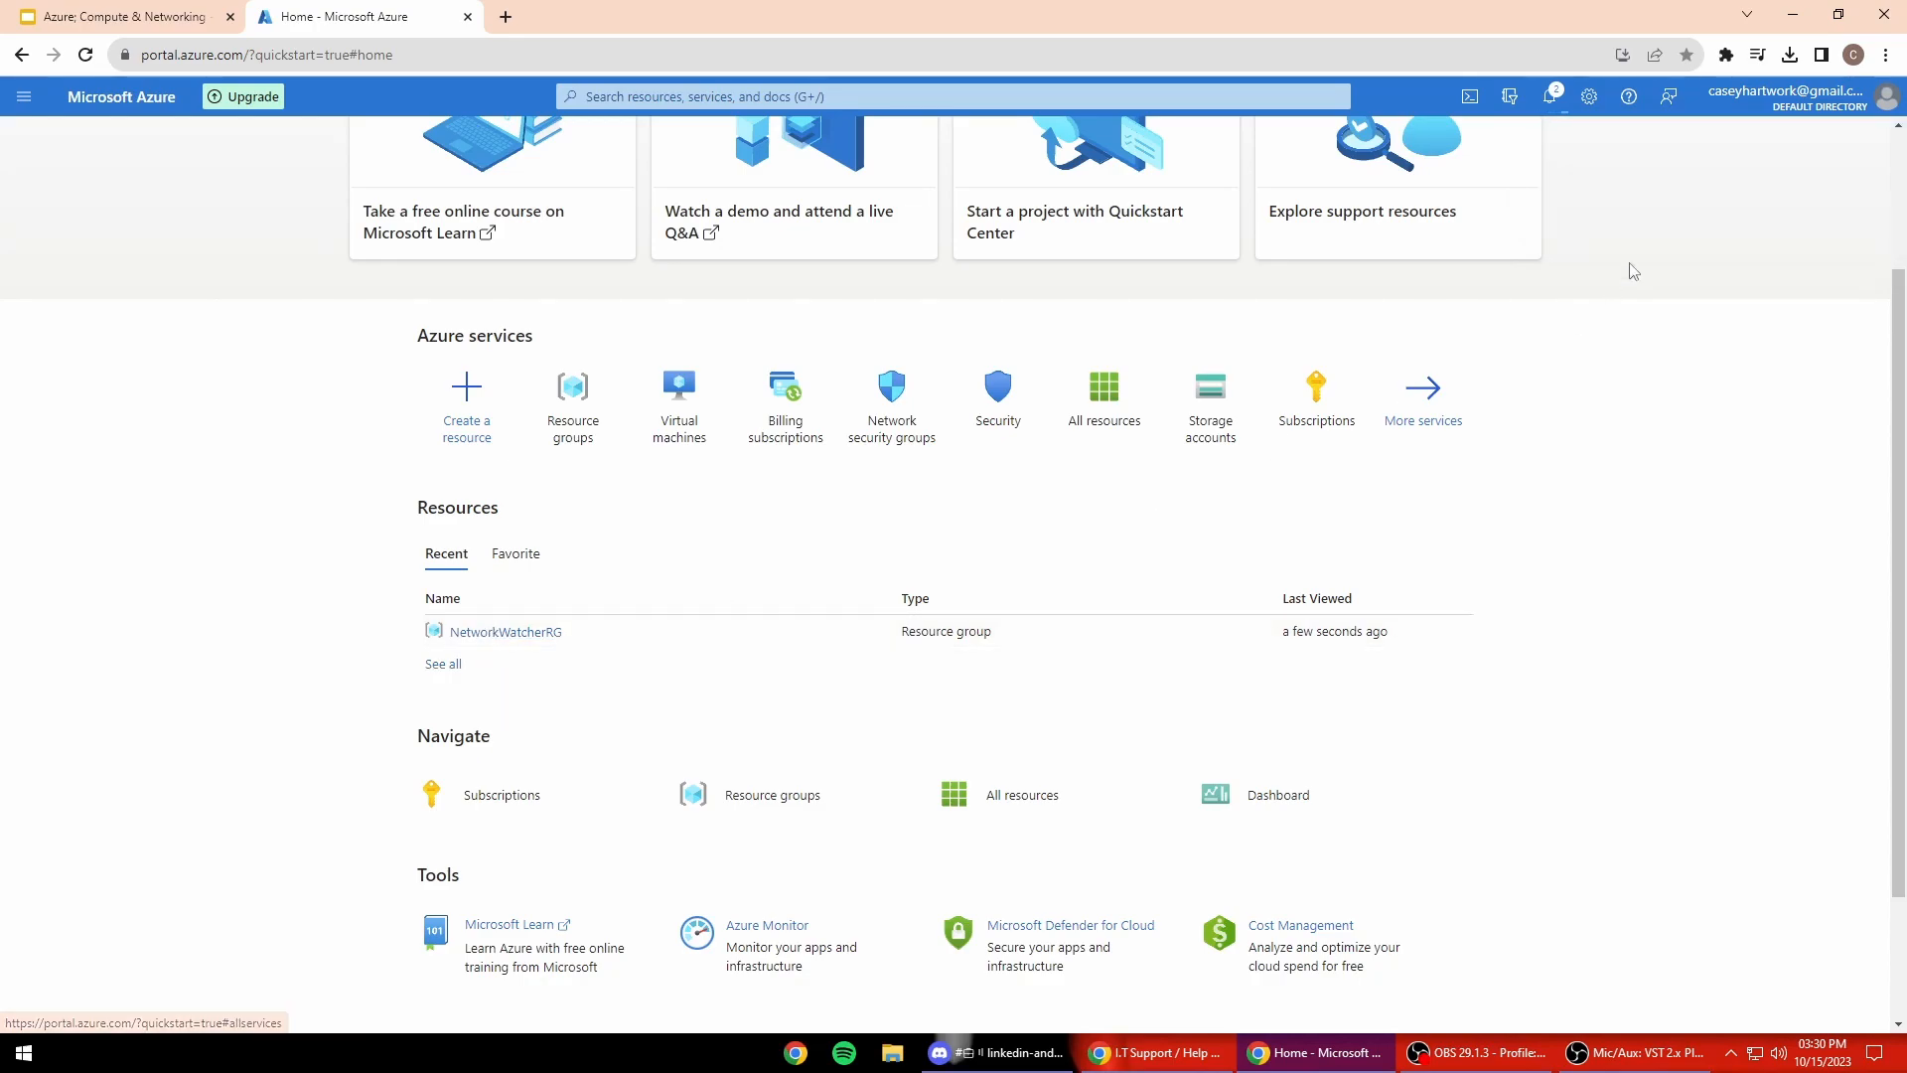
# Step: Check deletion progress in Notifications and review all recently used resources
pyautogui.click(1549, 96)
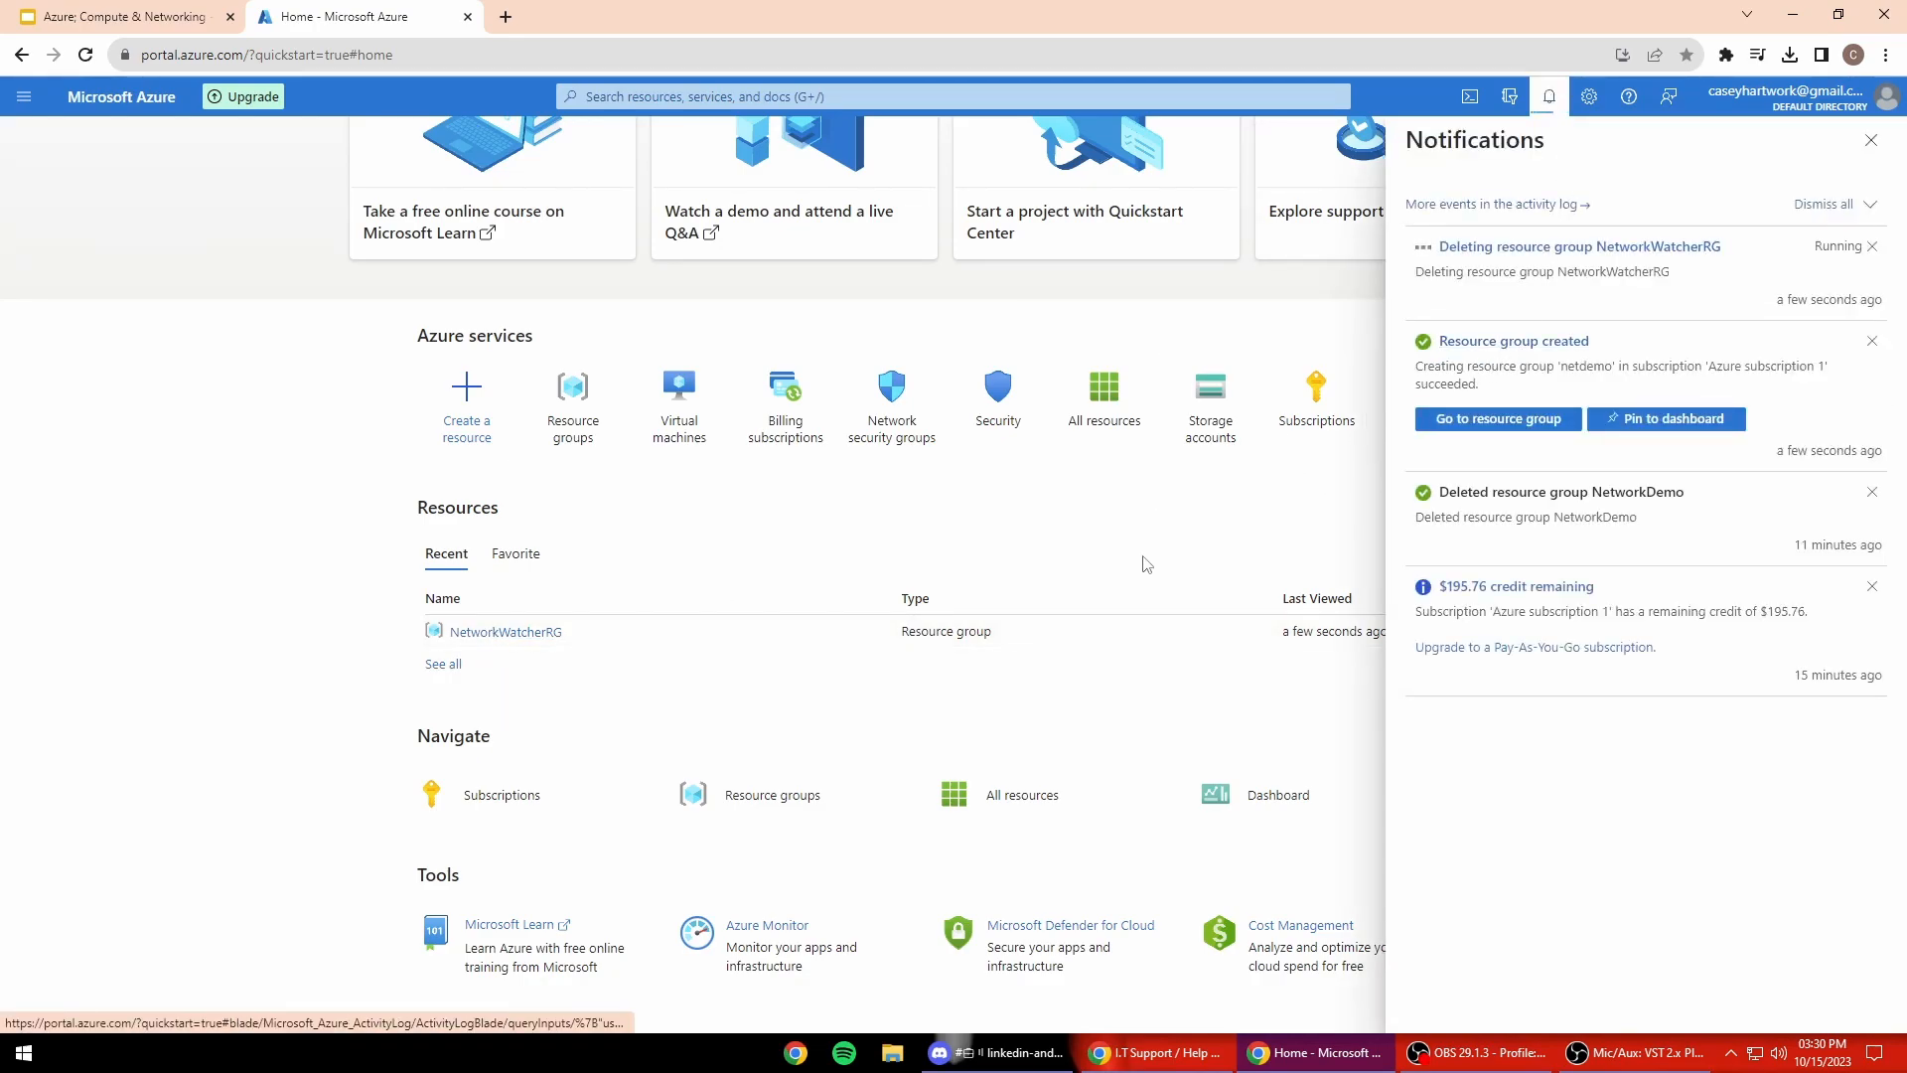
pyautogui.scroll(2, 1171, 556)
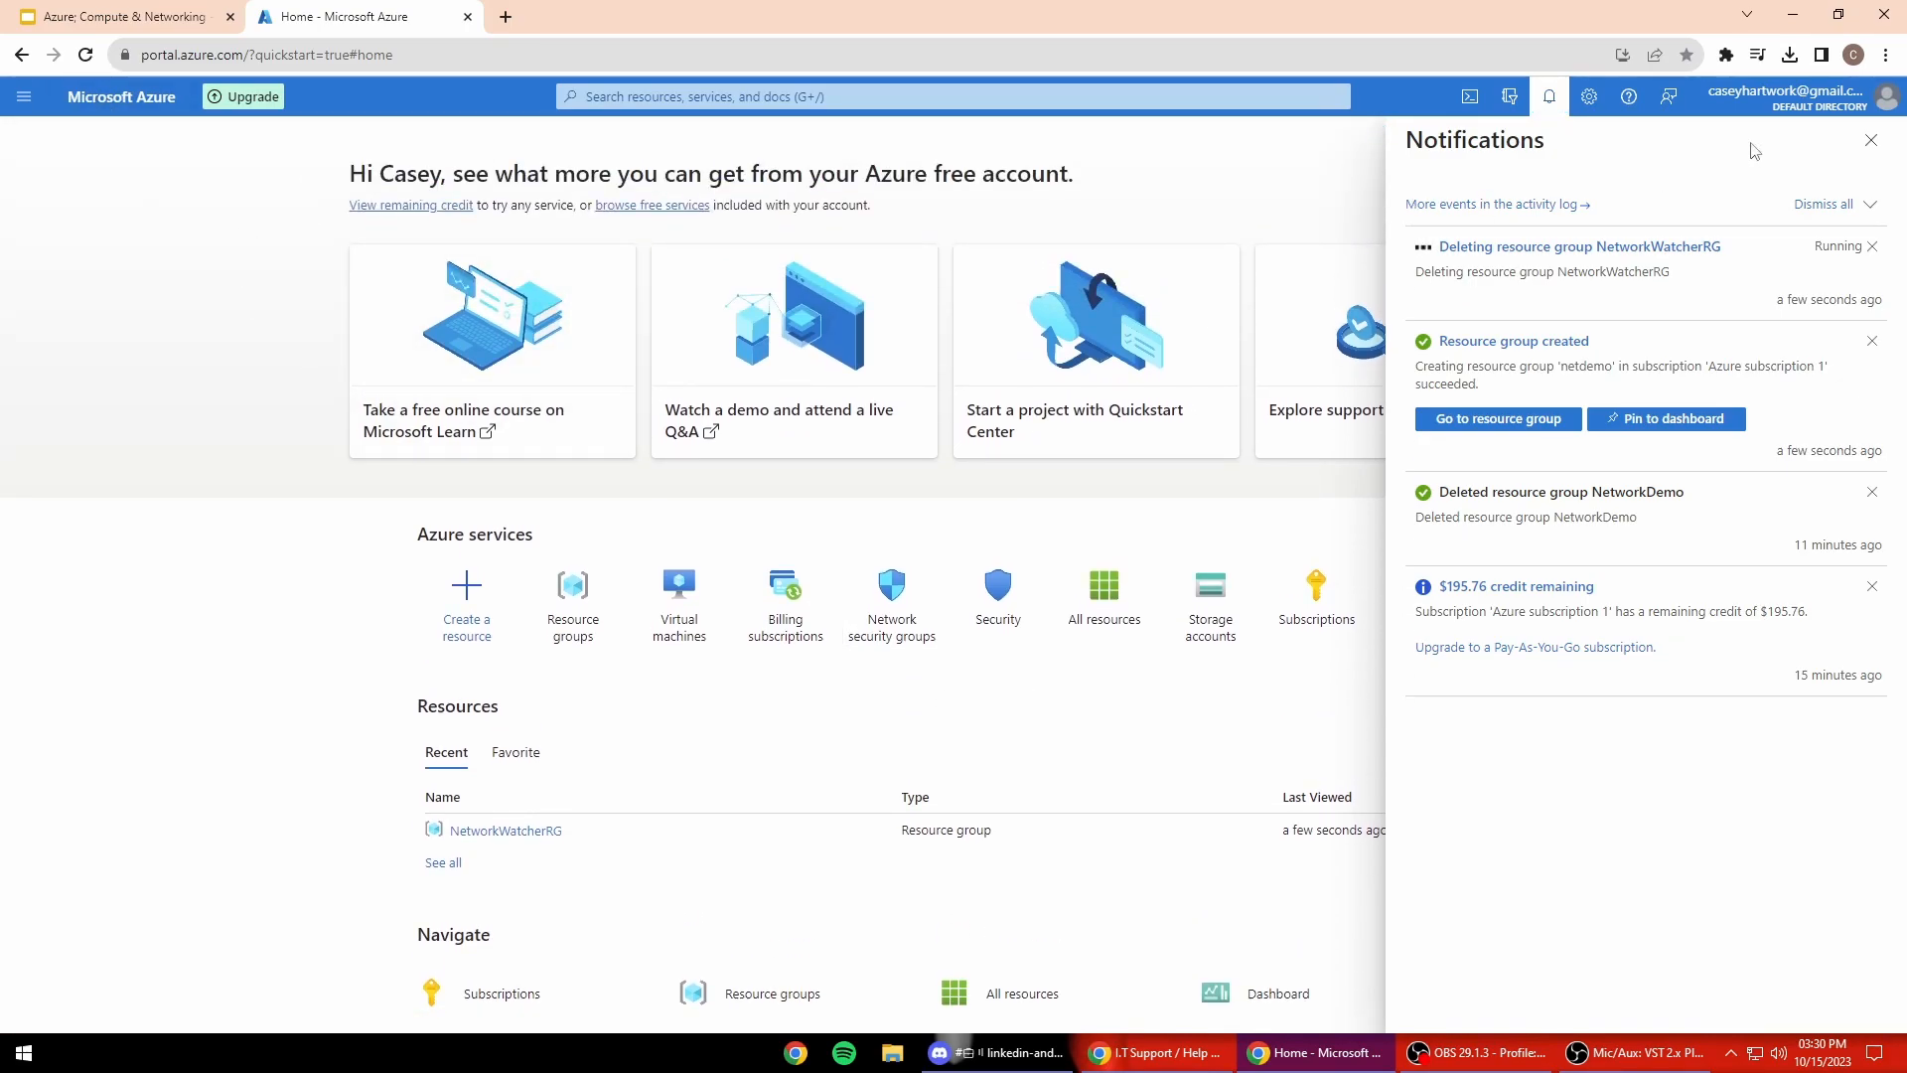
pyautogui.click(1871, 140)
pyautogui.click(86, 55)
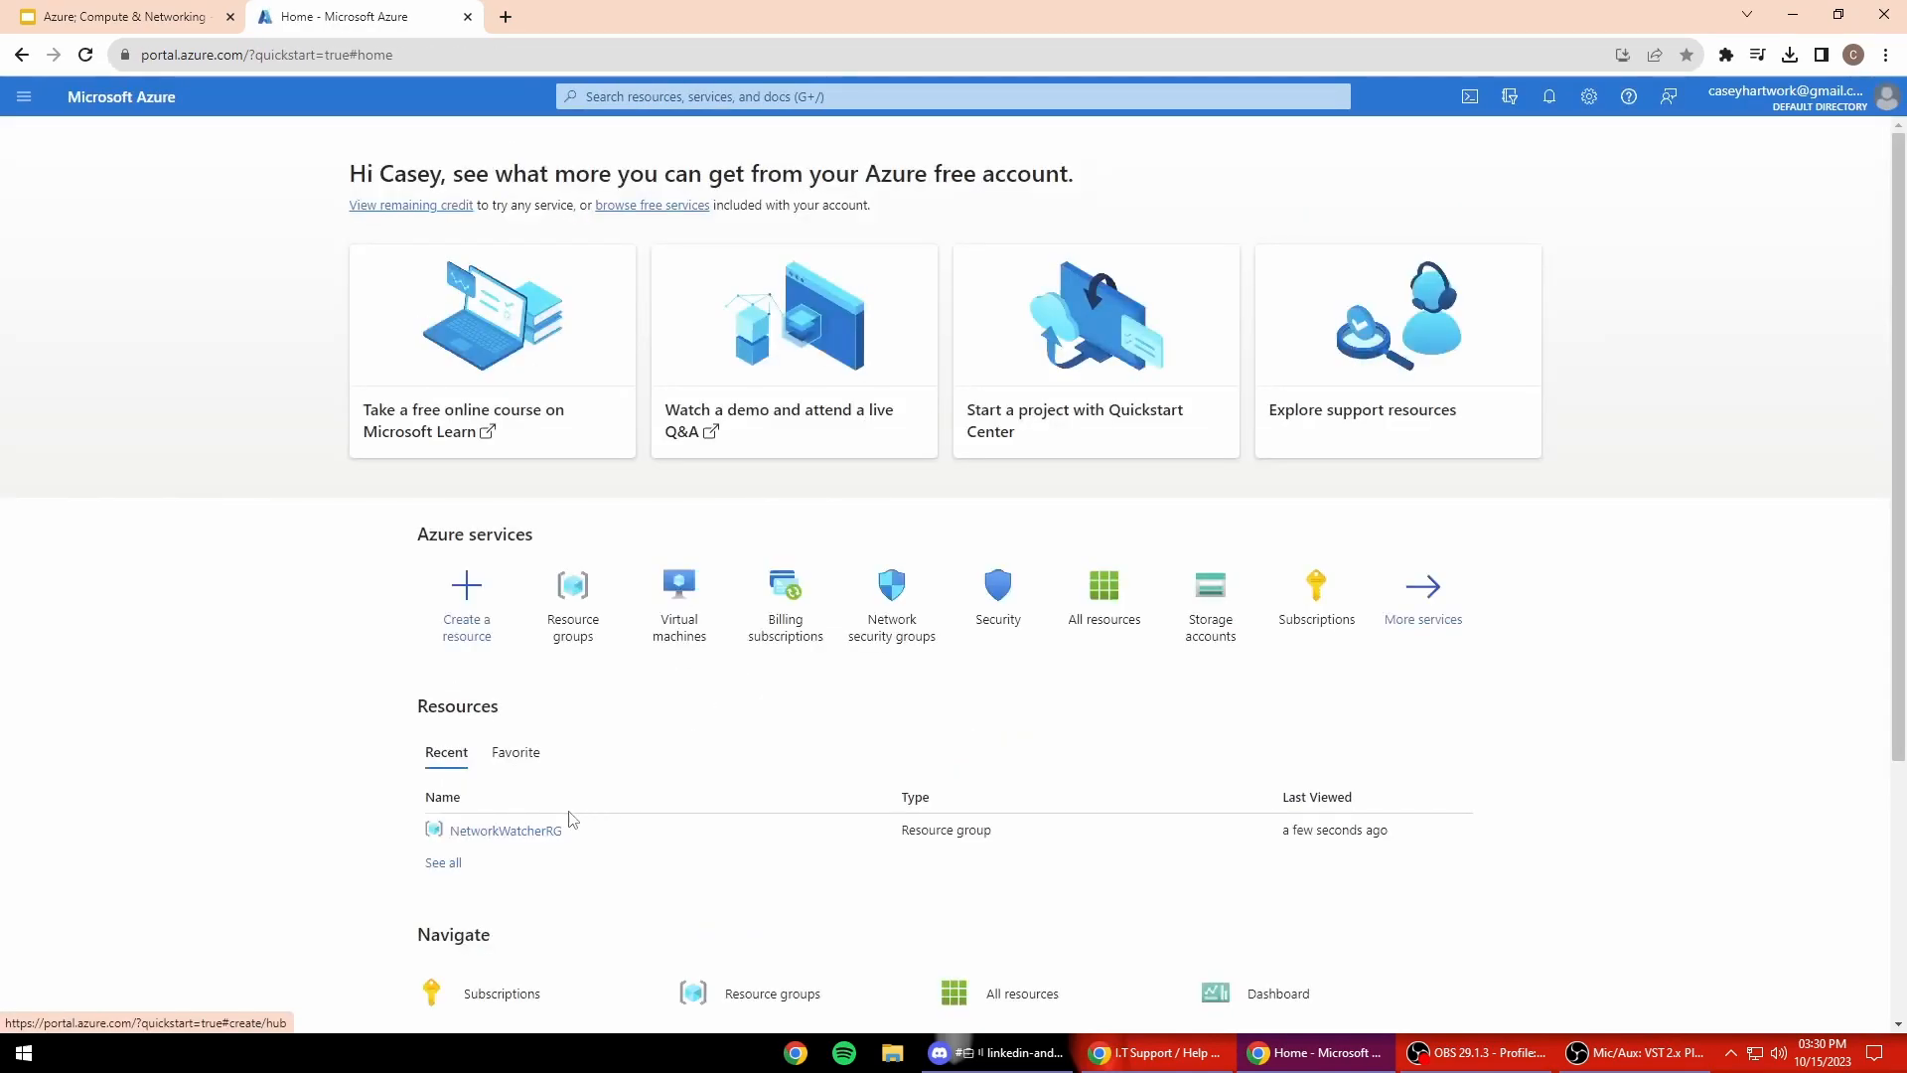
pyautogui.scroll(-2, 556, 829)
pyautogui.click(442, 665)
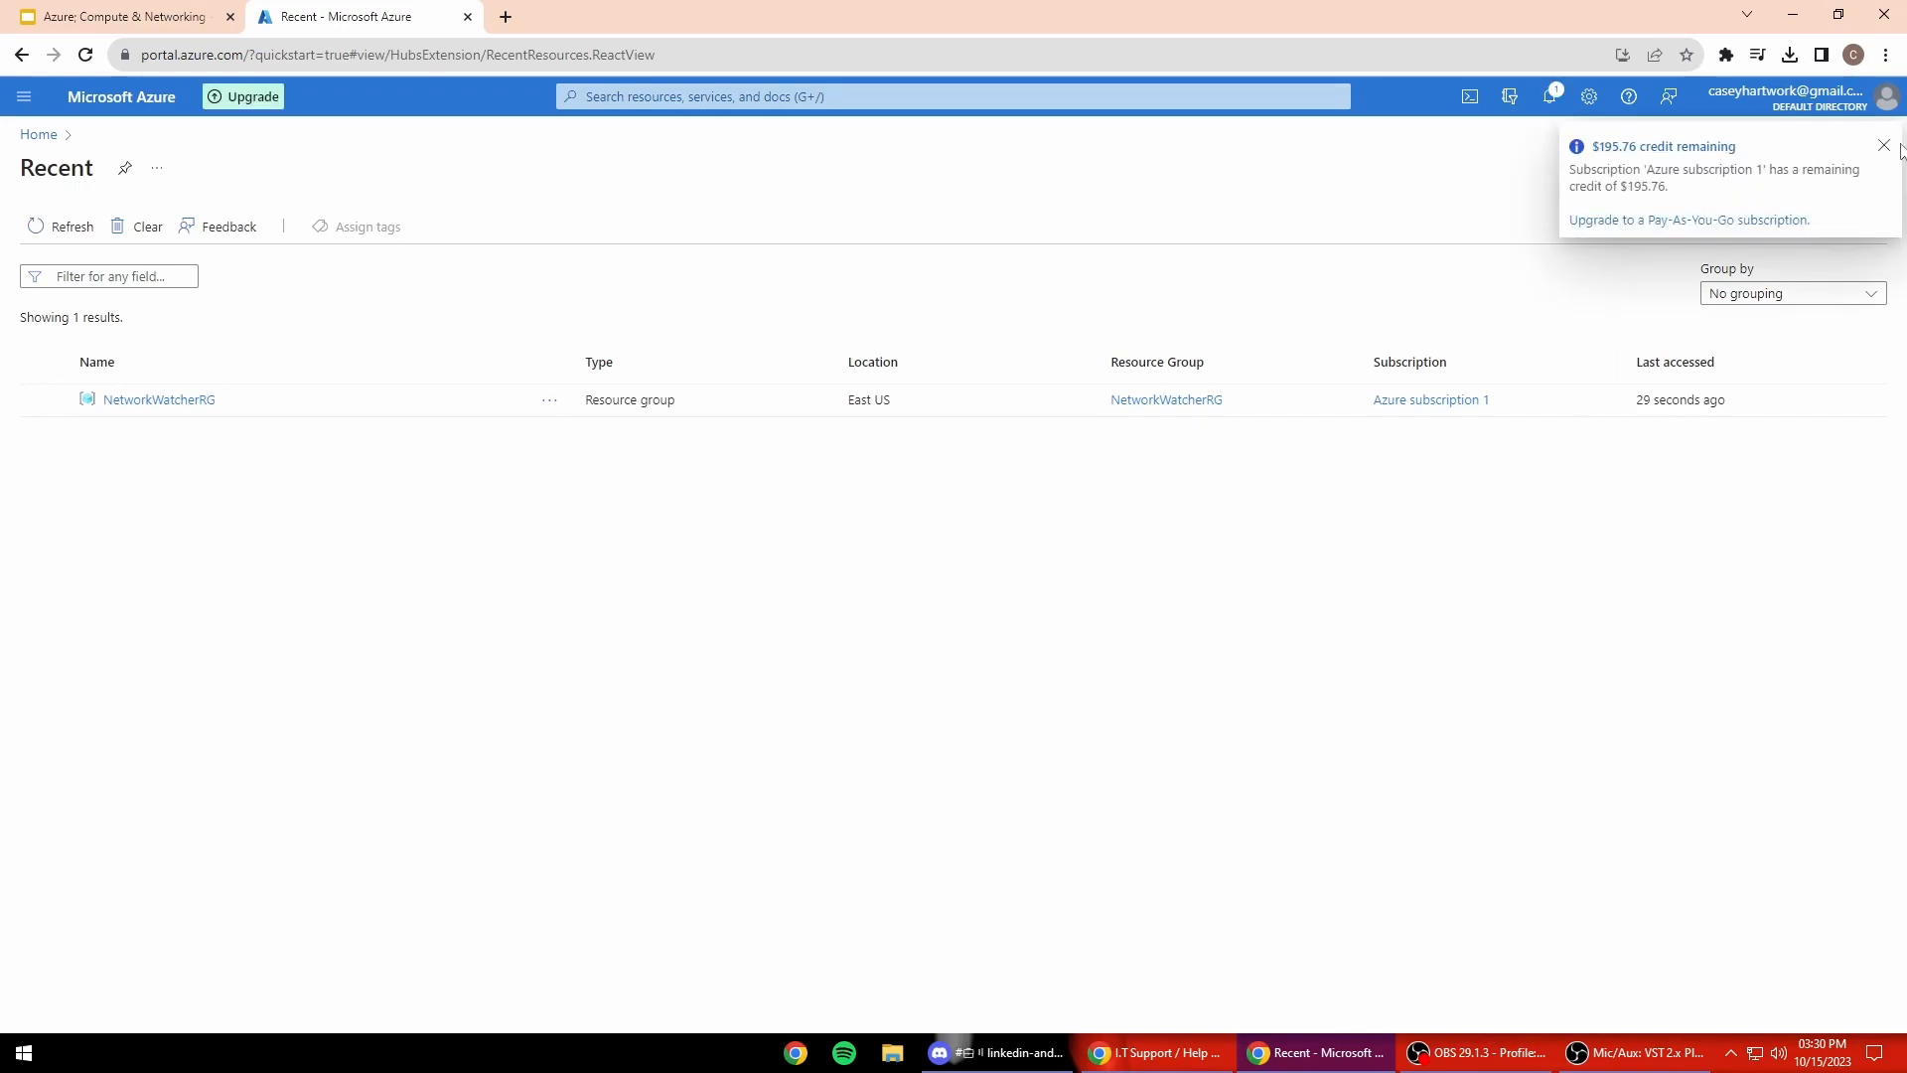
pyautogui.click(96, 97)
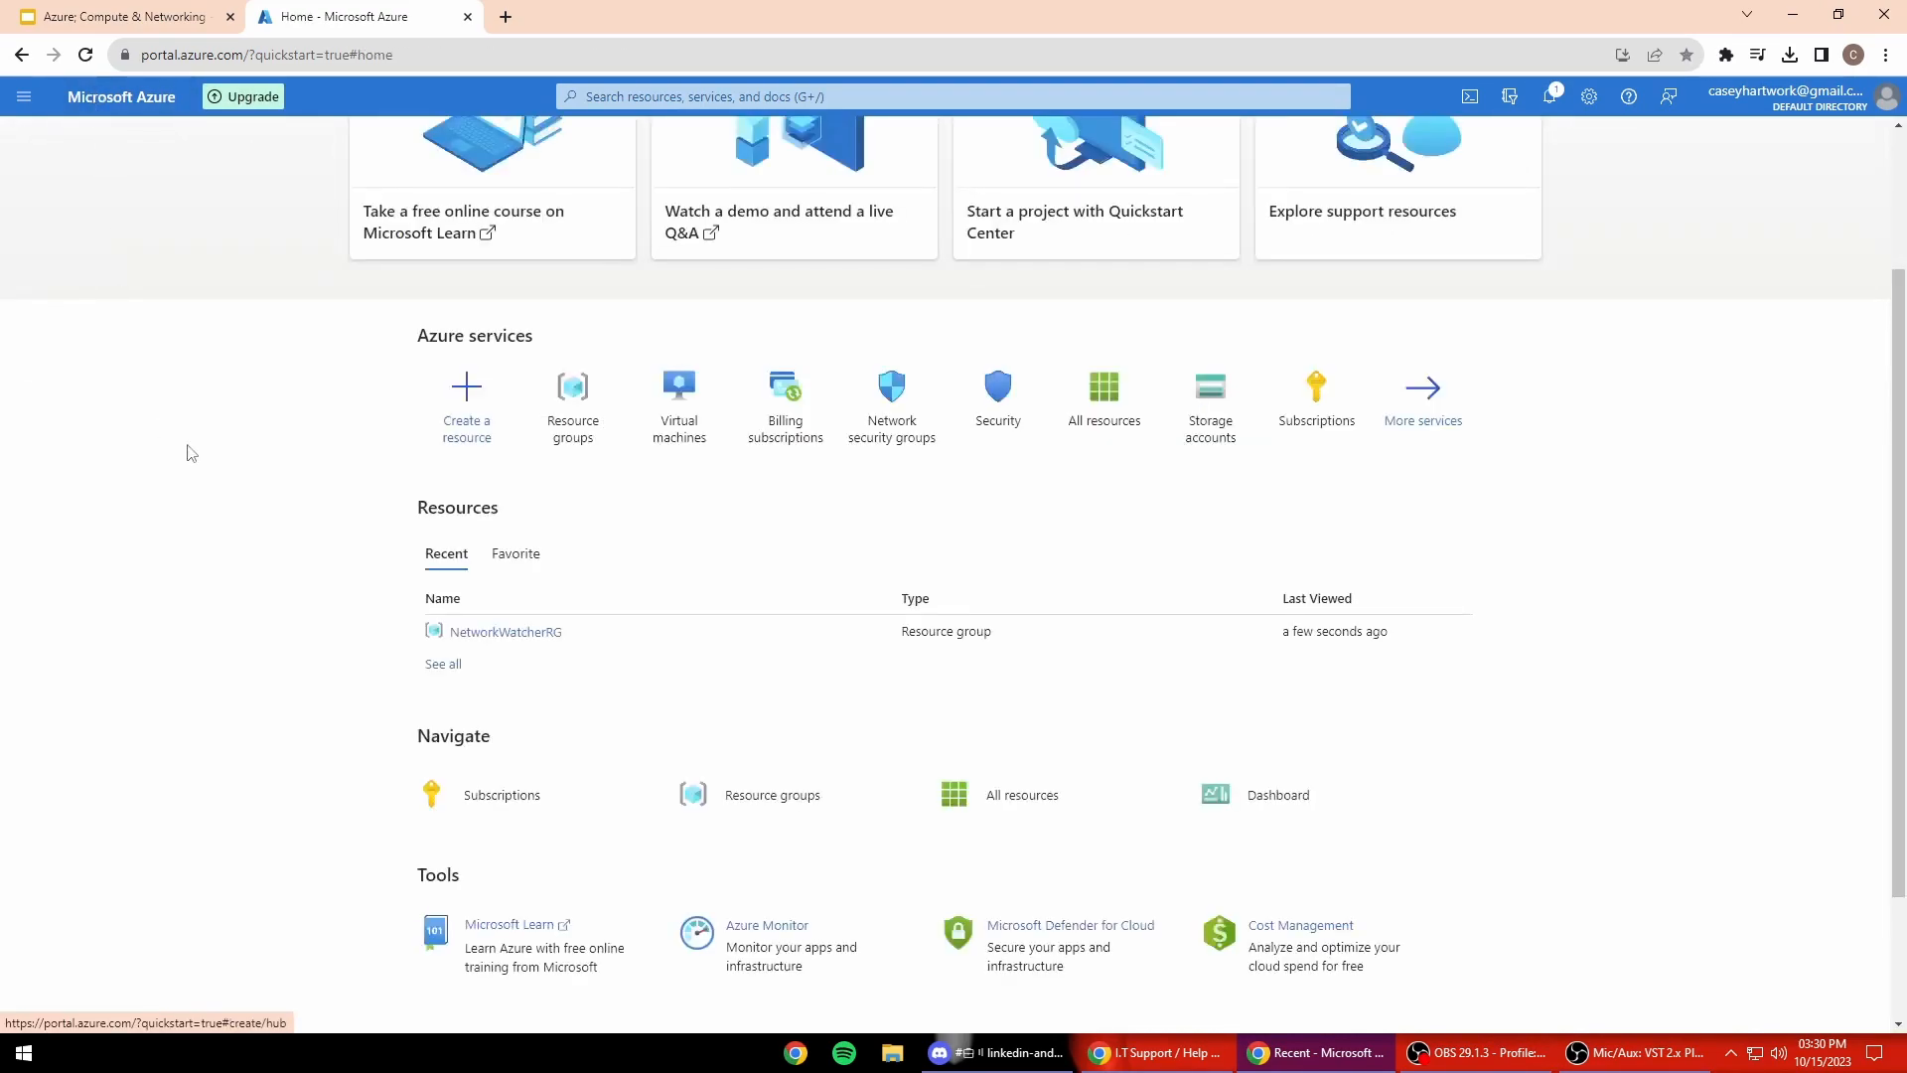
# Step: Open the netdemo resource group to confirm it has no resources, then go back Home
pyautogui.click(574, 407)
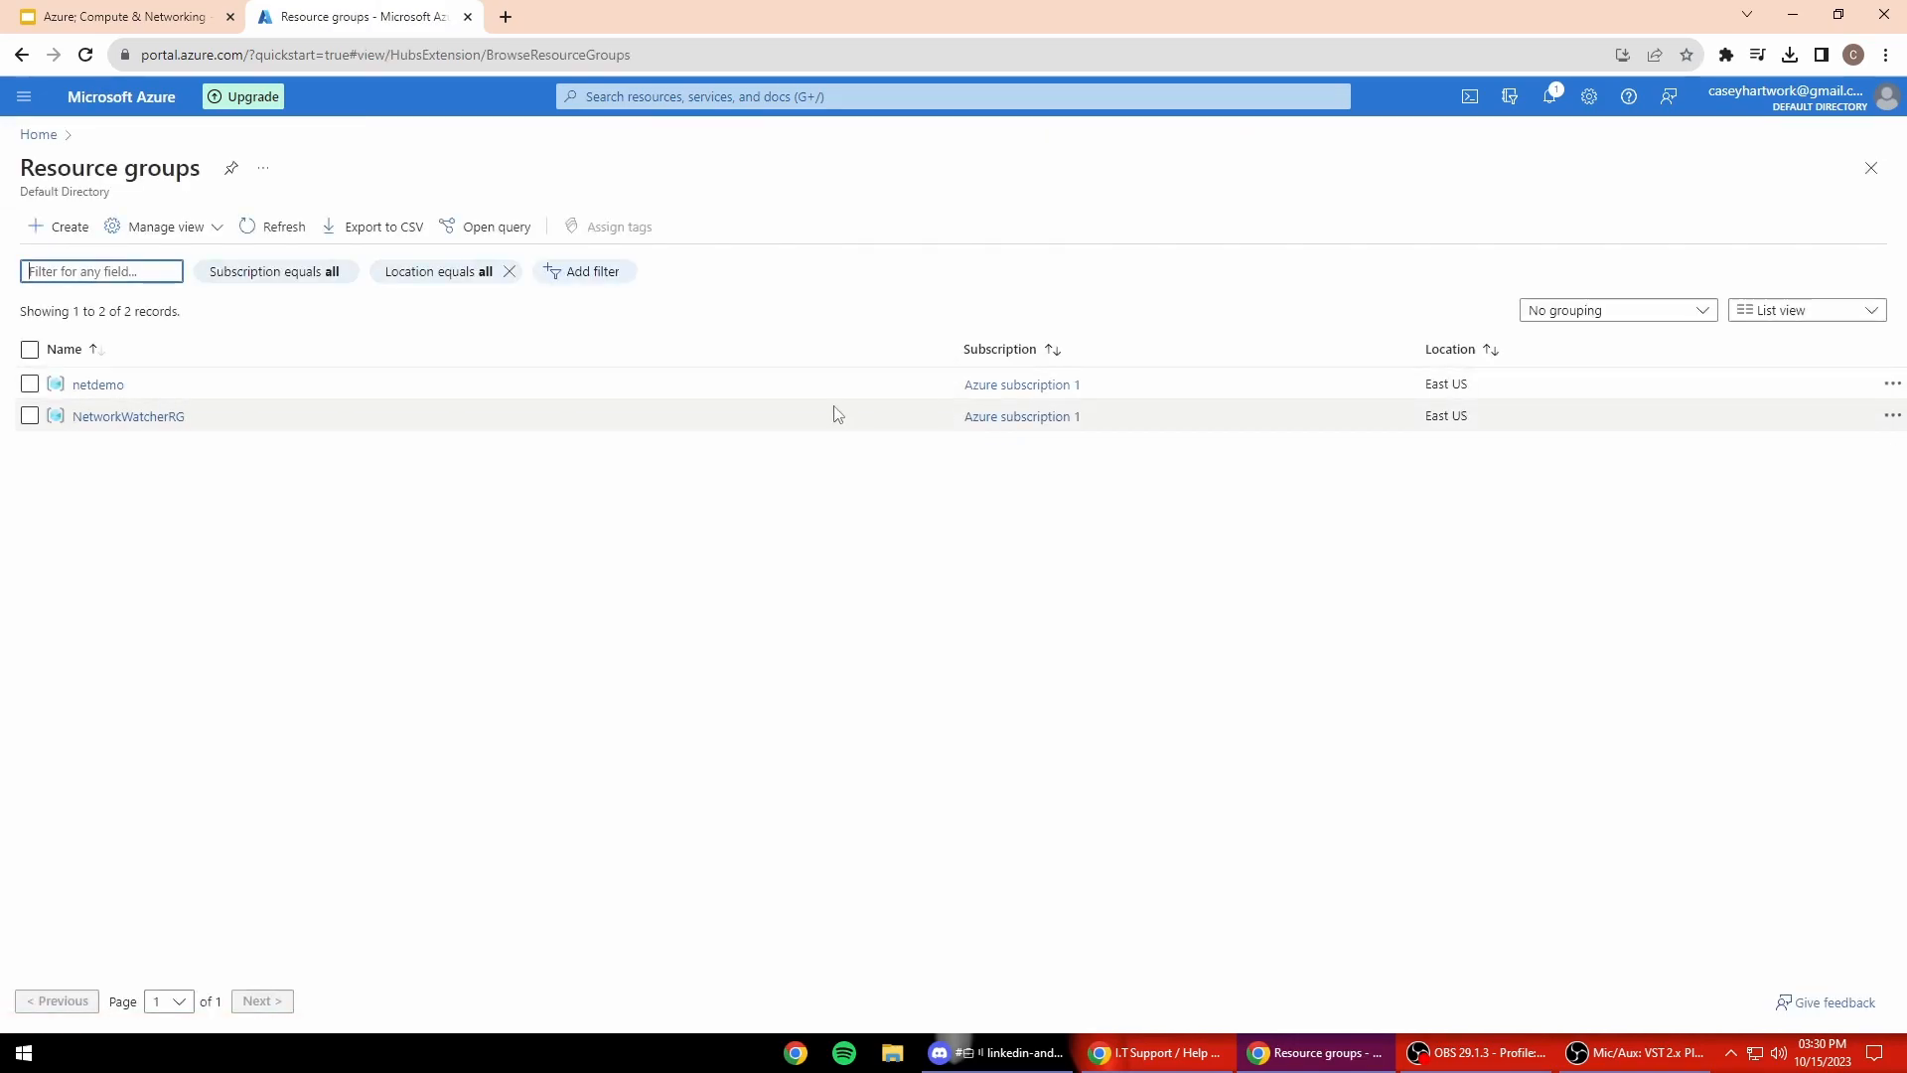
pyautogui.click(97, 385)
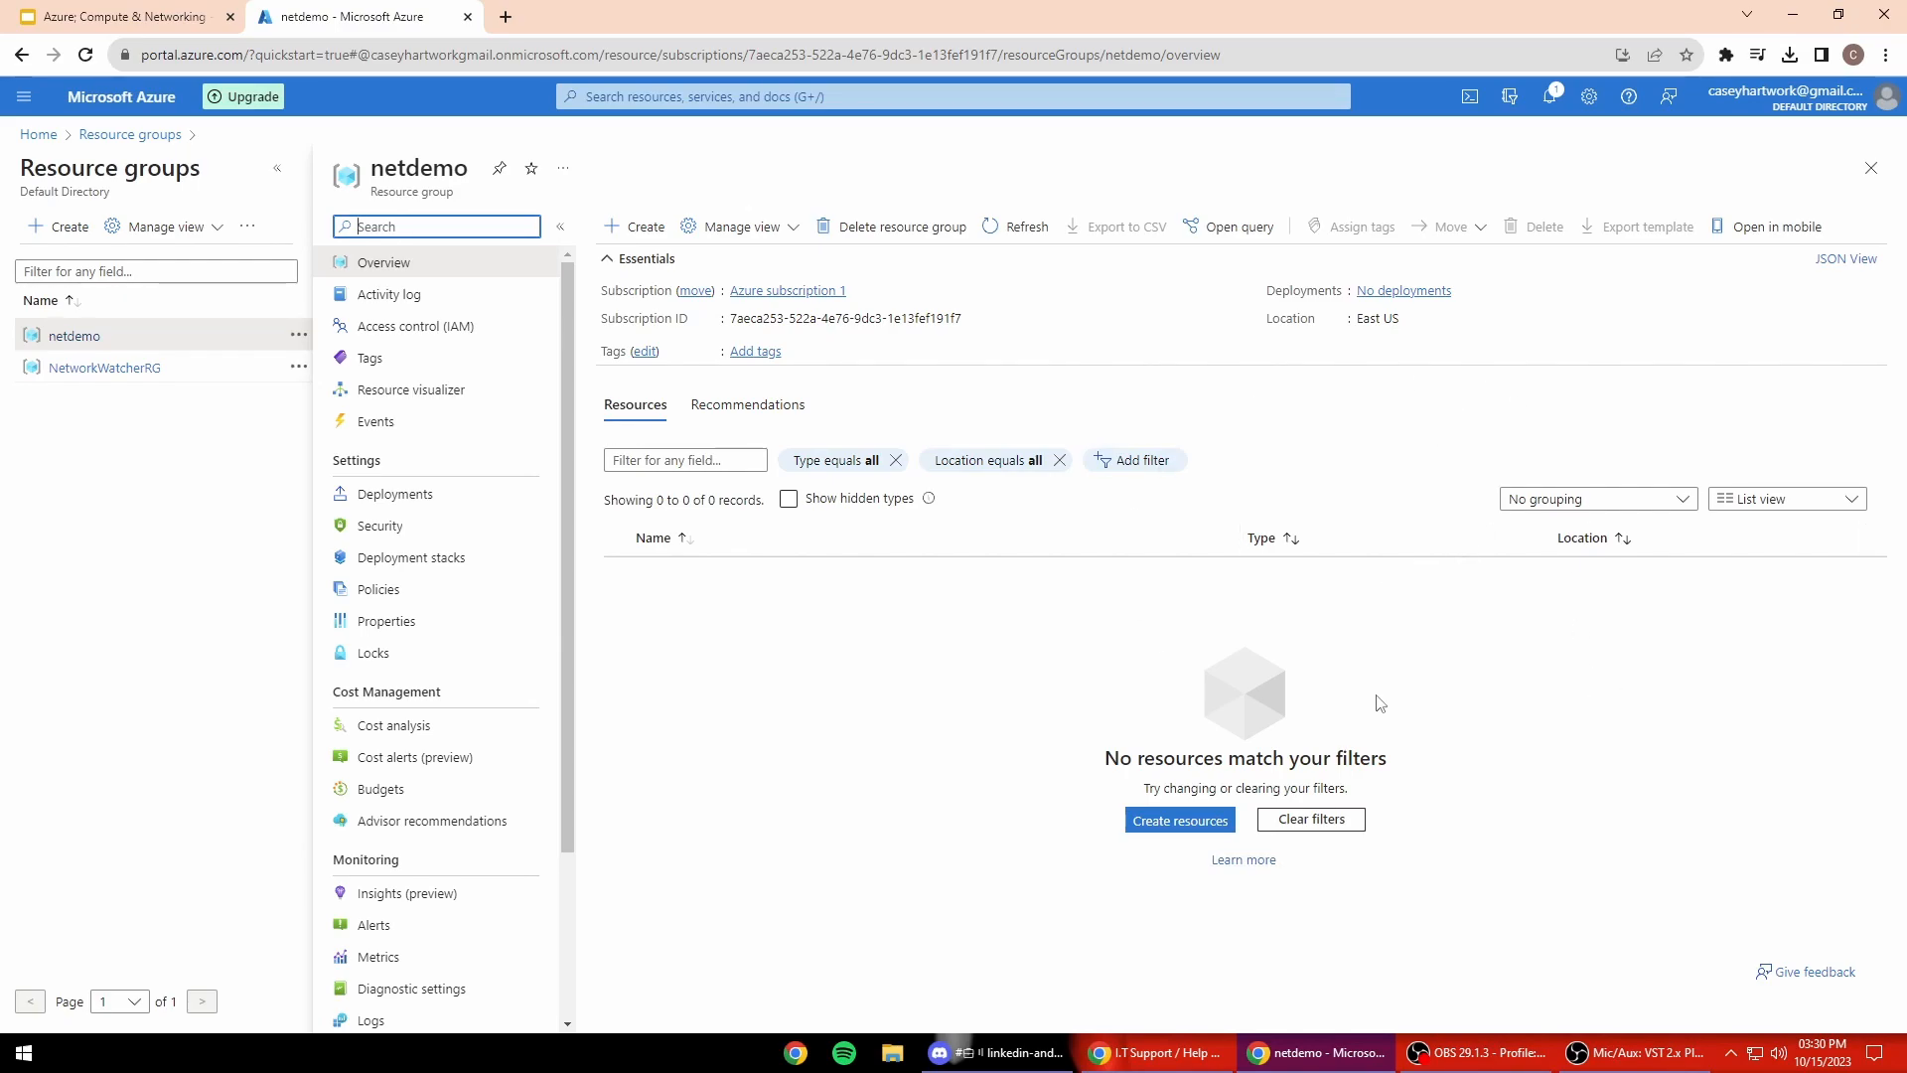
pyautogui.scroll(-2, 443, 641)
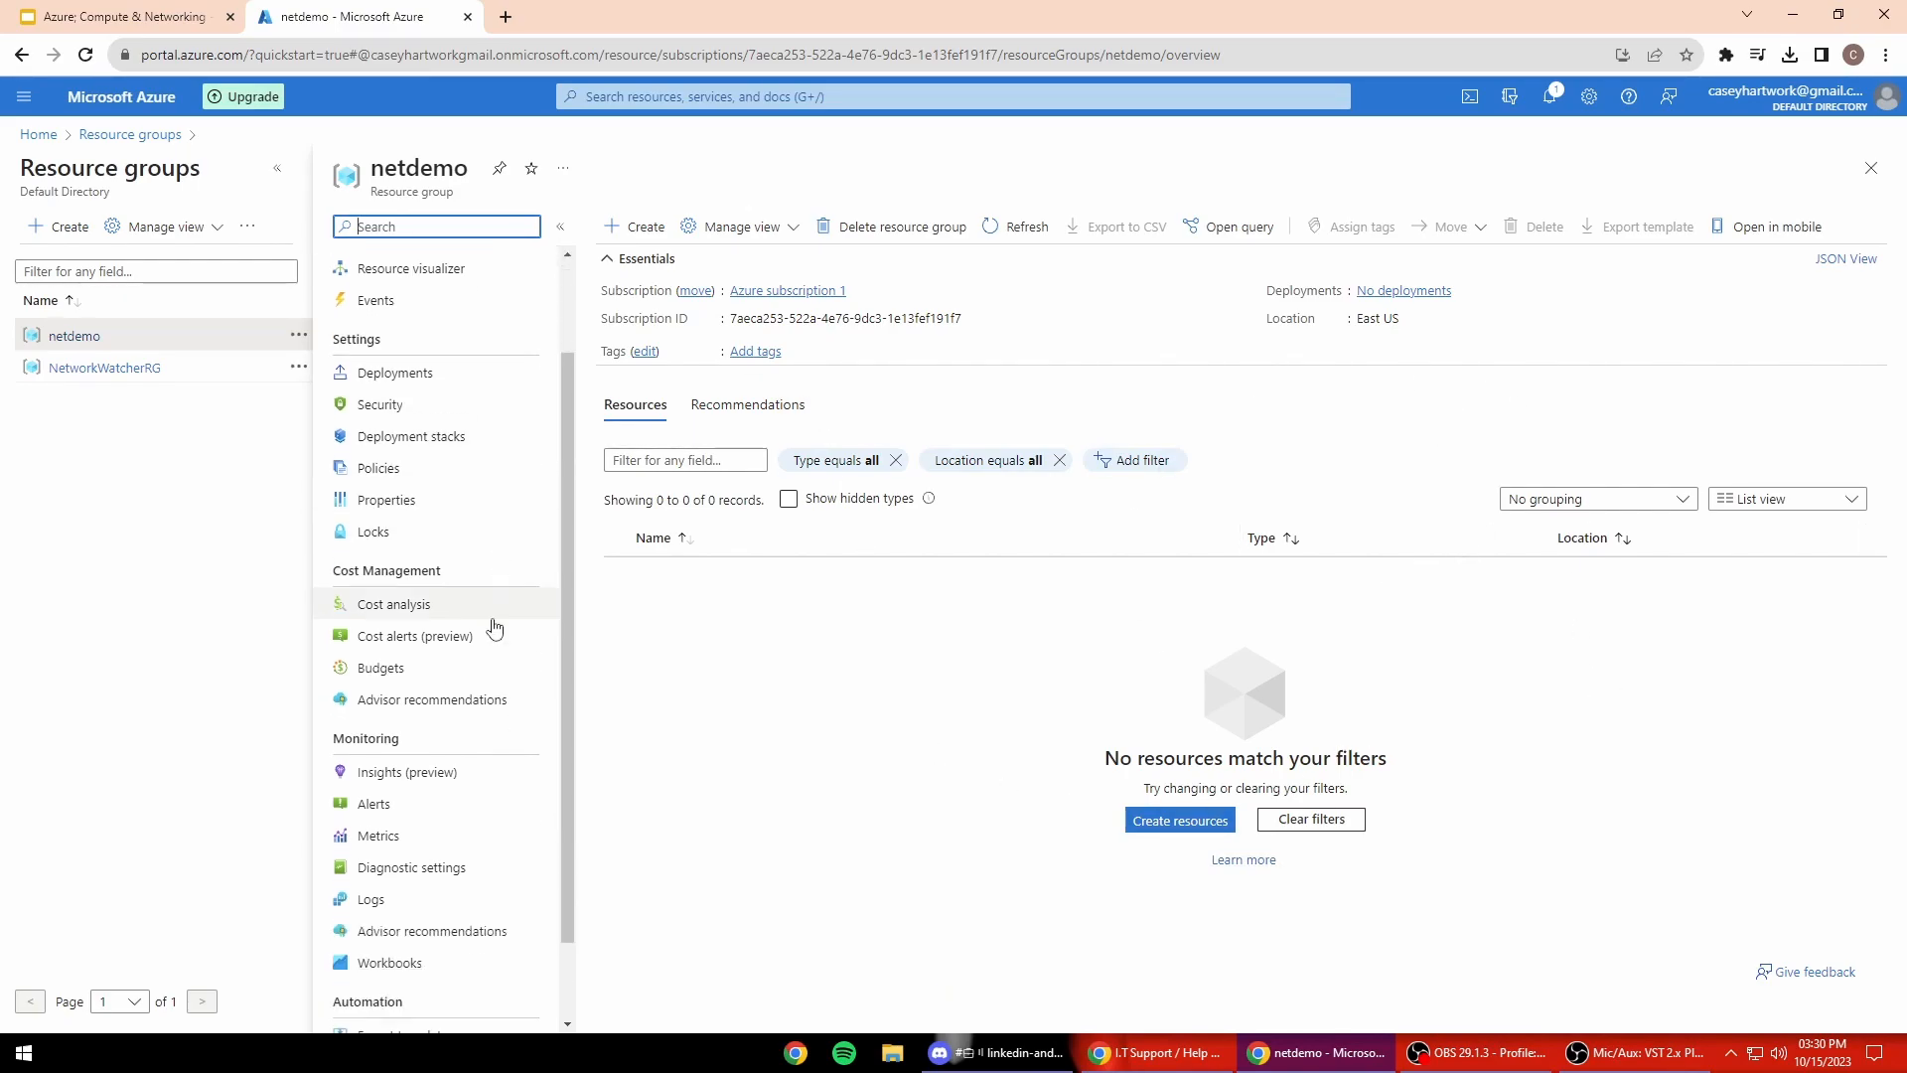
pyautogui.scroll(3, 443, 640)
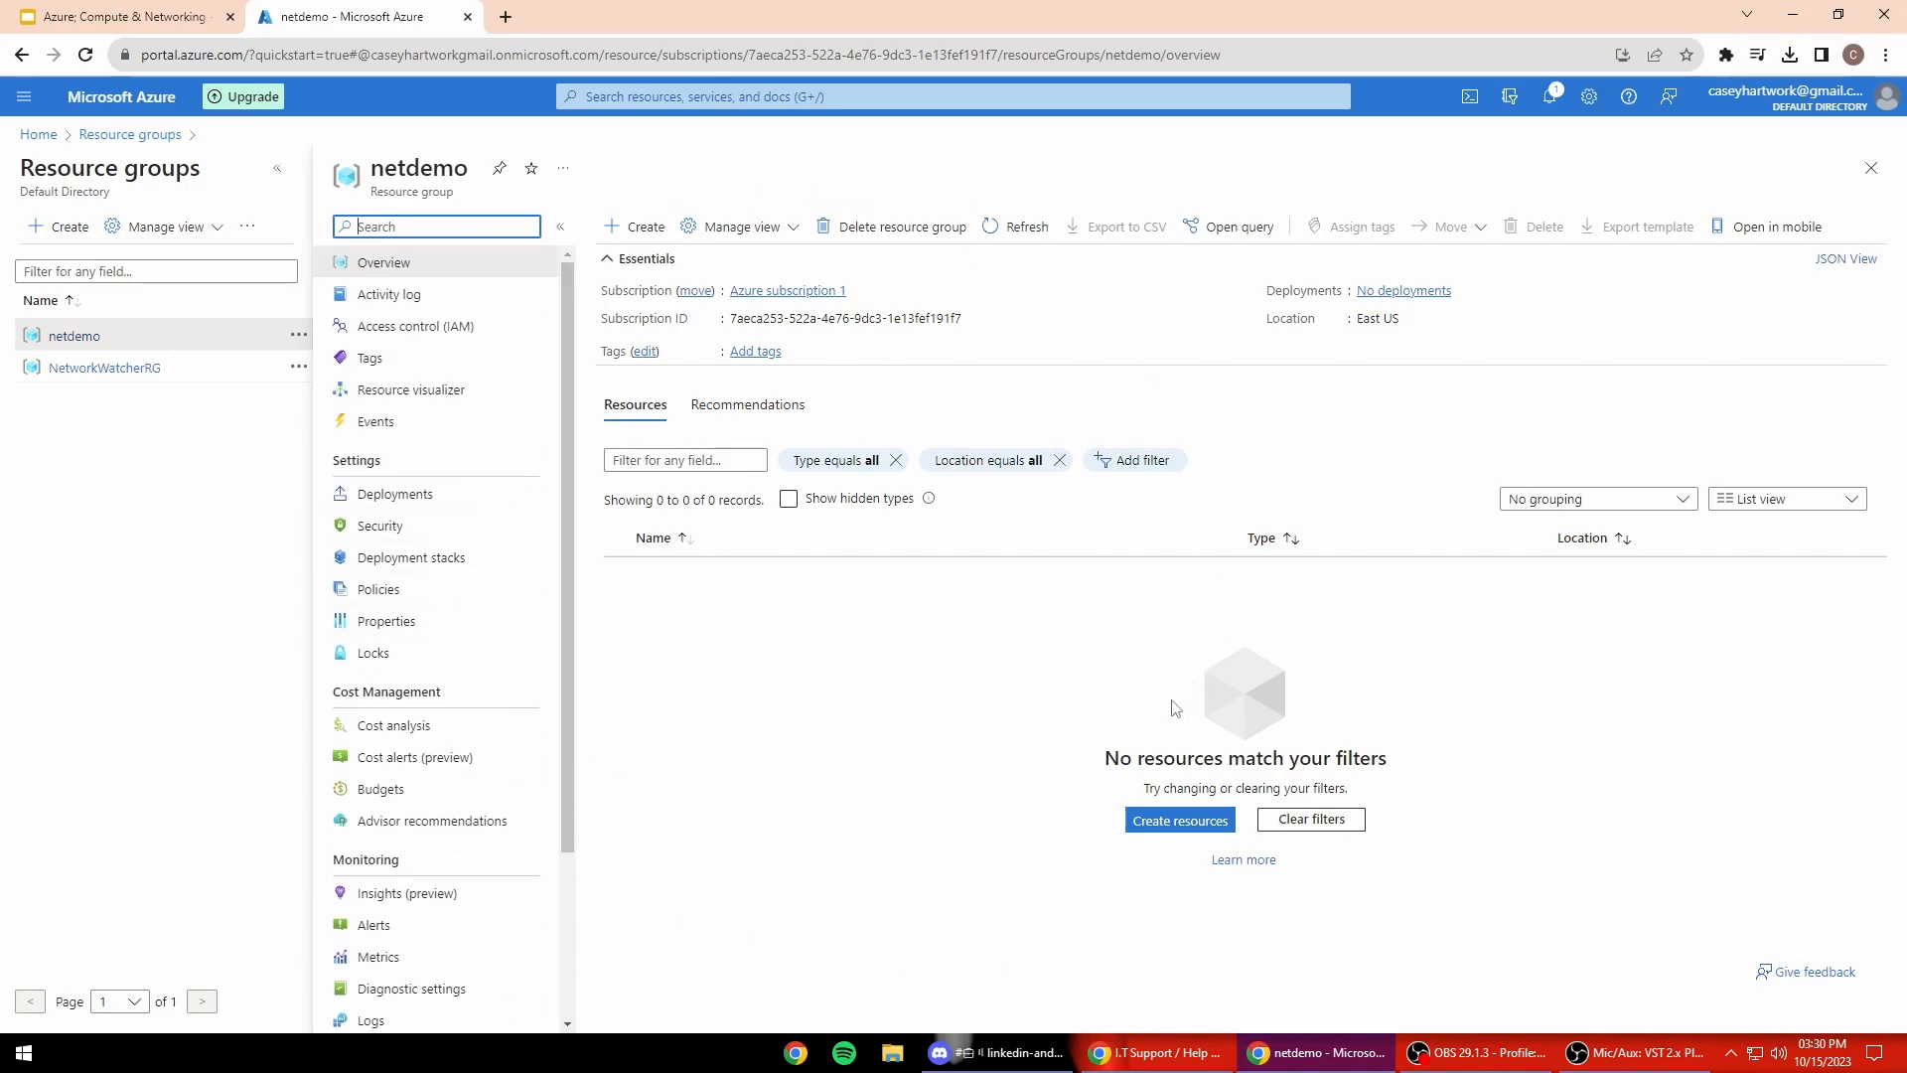
pyautogui.click(140, 96)
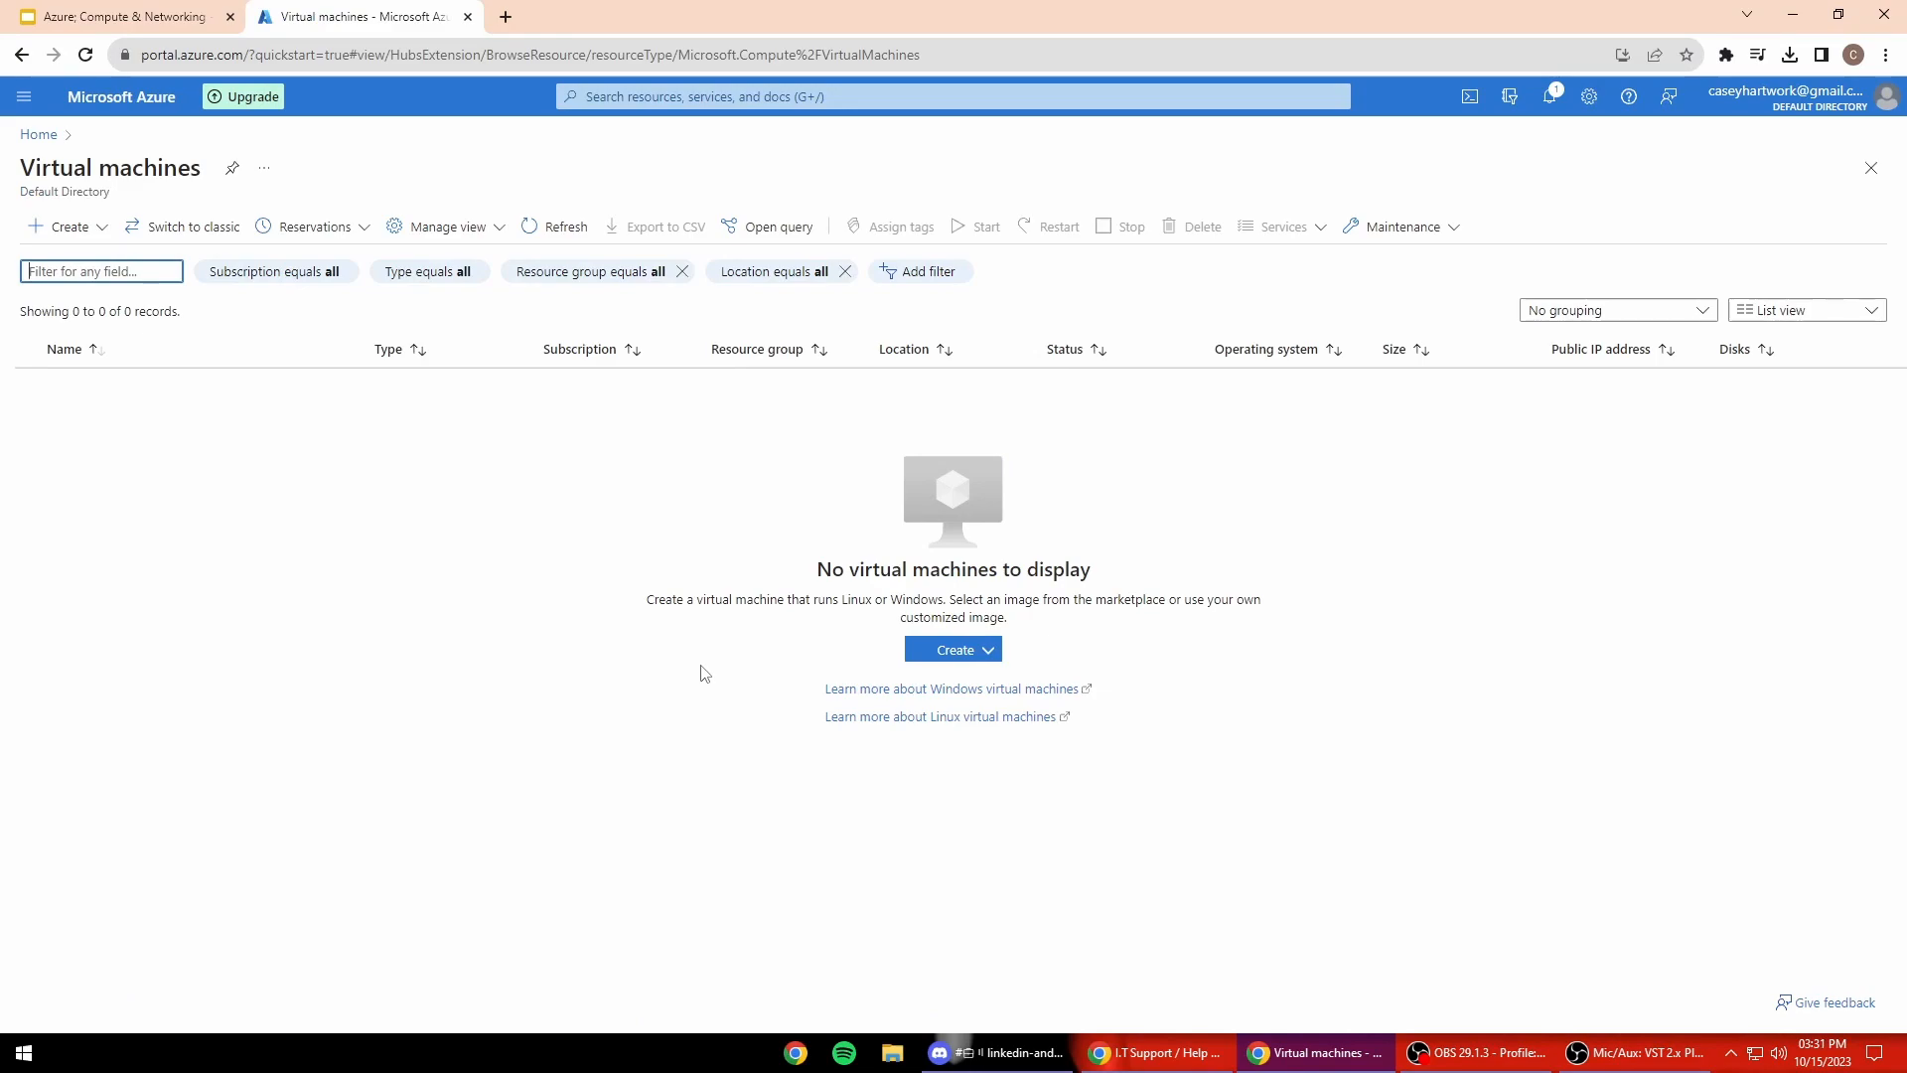
# Step: Start a new Azure VM in resource group netdemo under Azure subscription 1
pyautogui.click(935, 659)
pyautogui.click(949, 692)
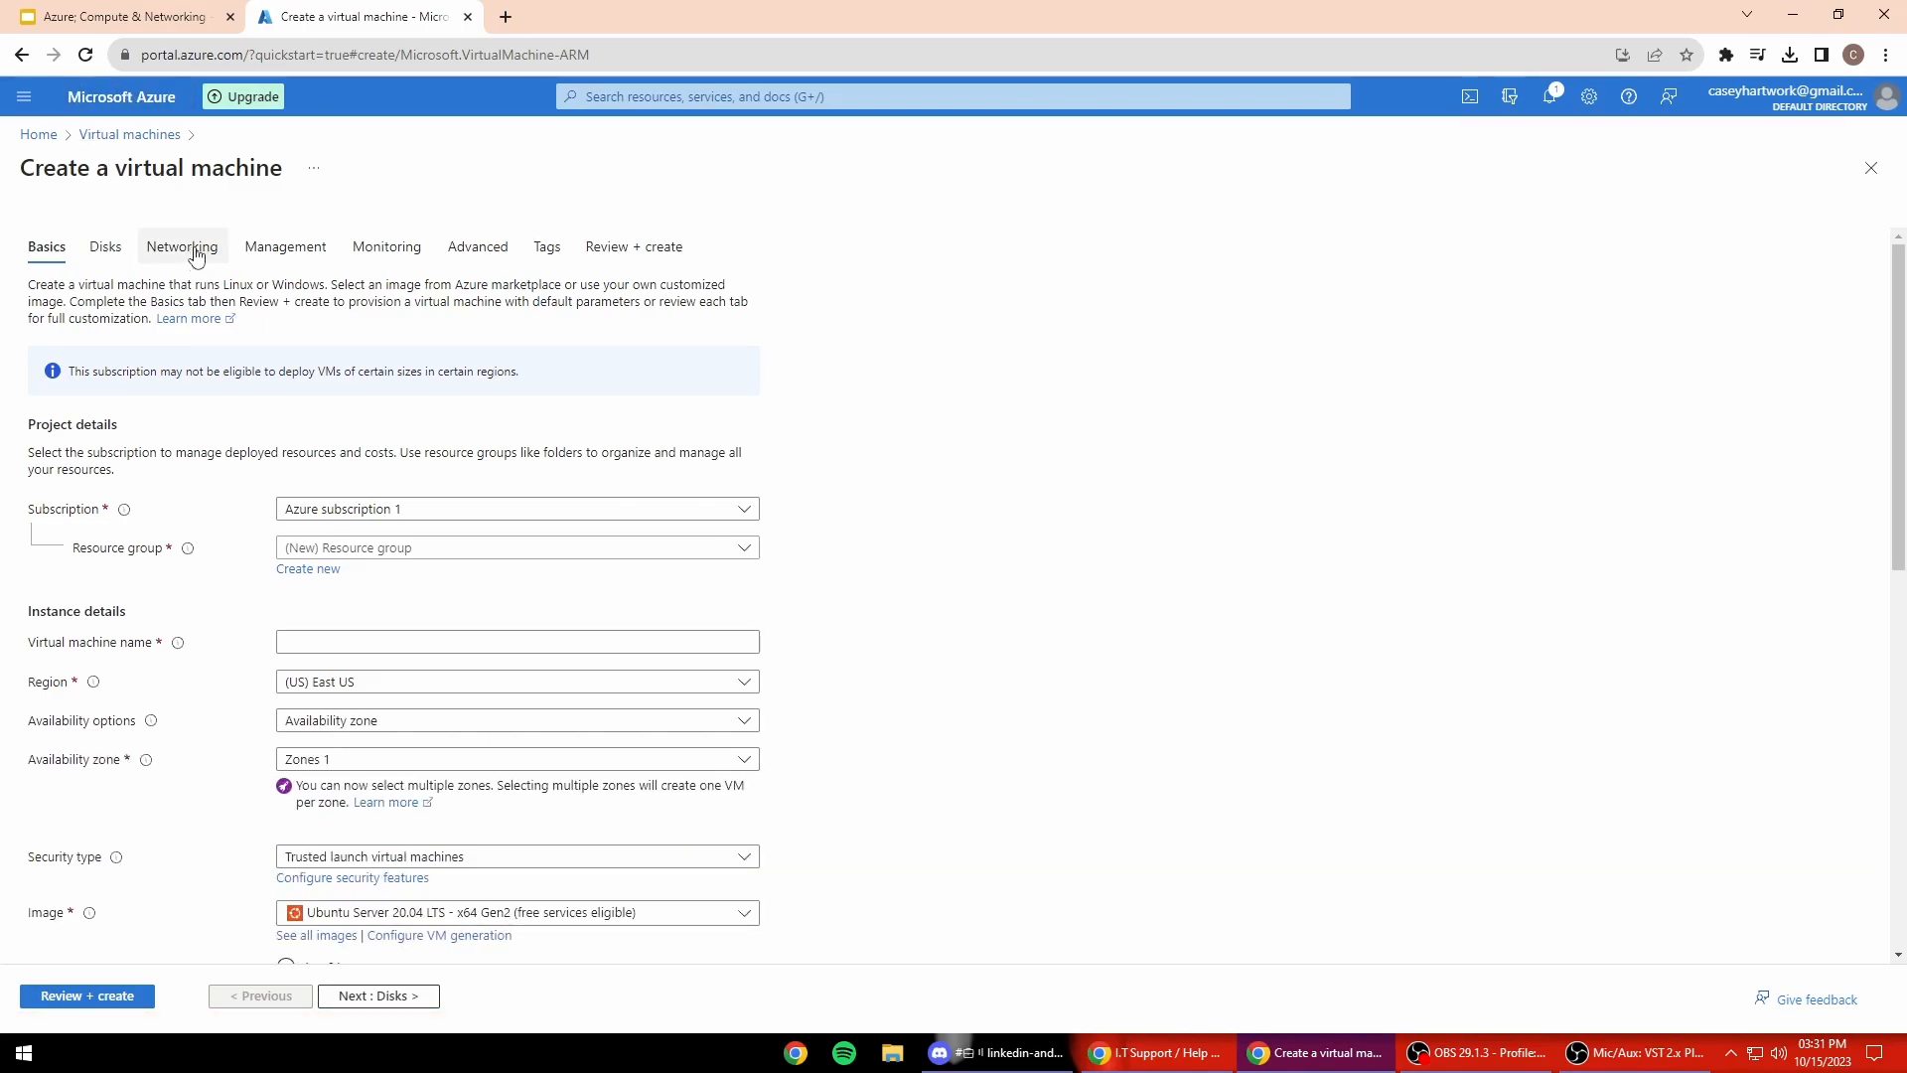
pyautogui.scroll(-1, 185, 726)
pyautogui.click(463, 452)
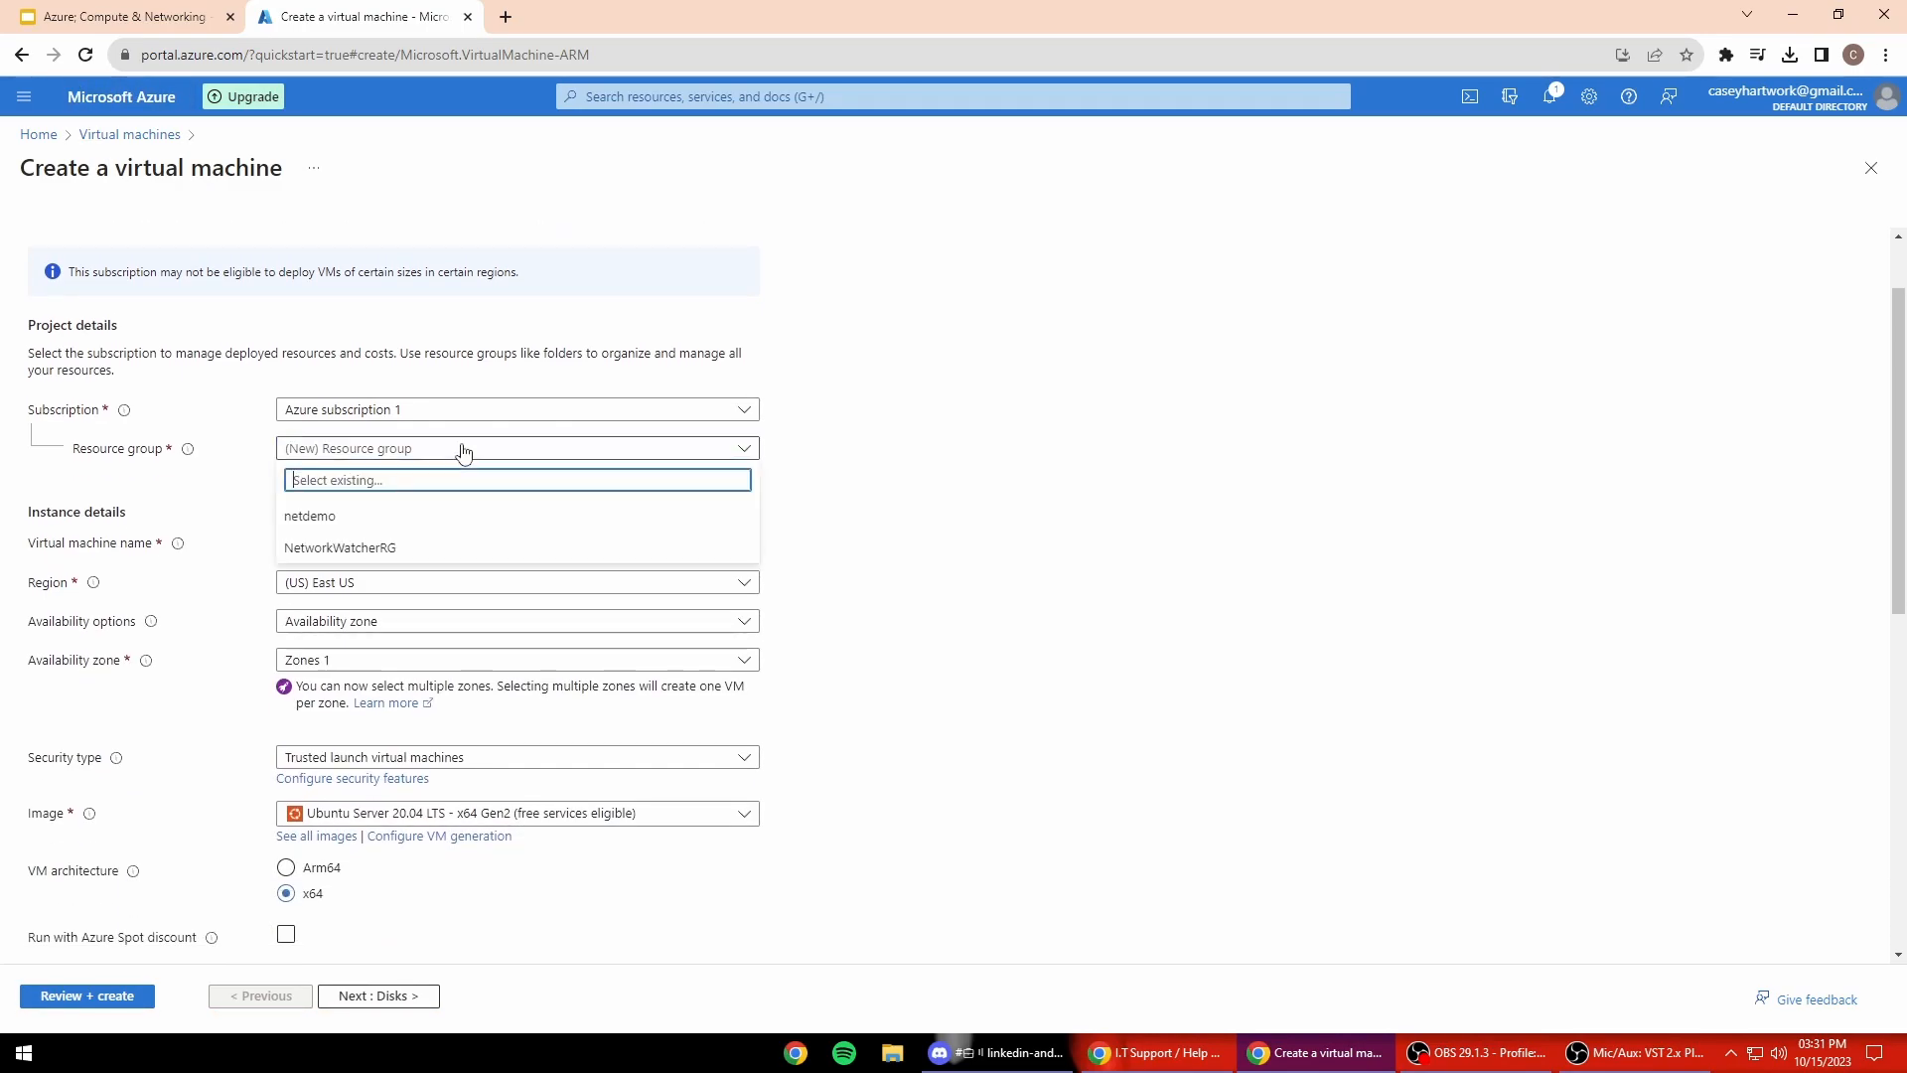
pyautogui.click(471, 518)
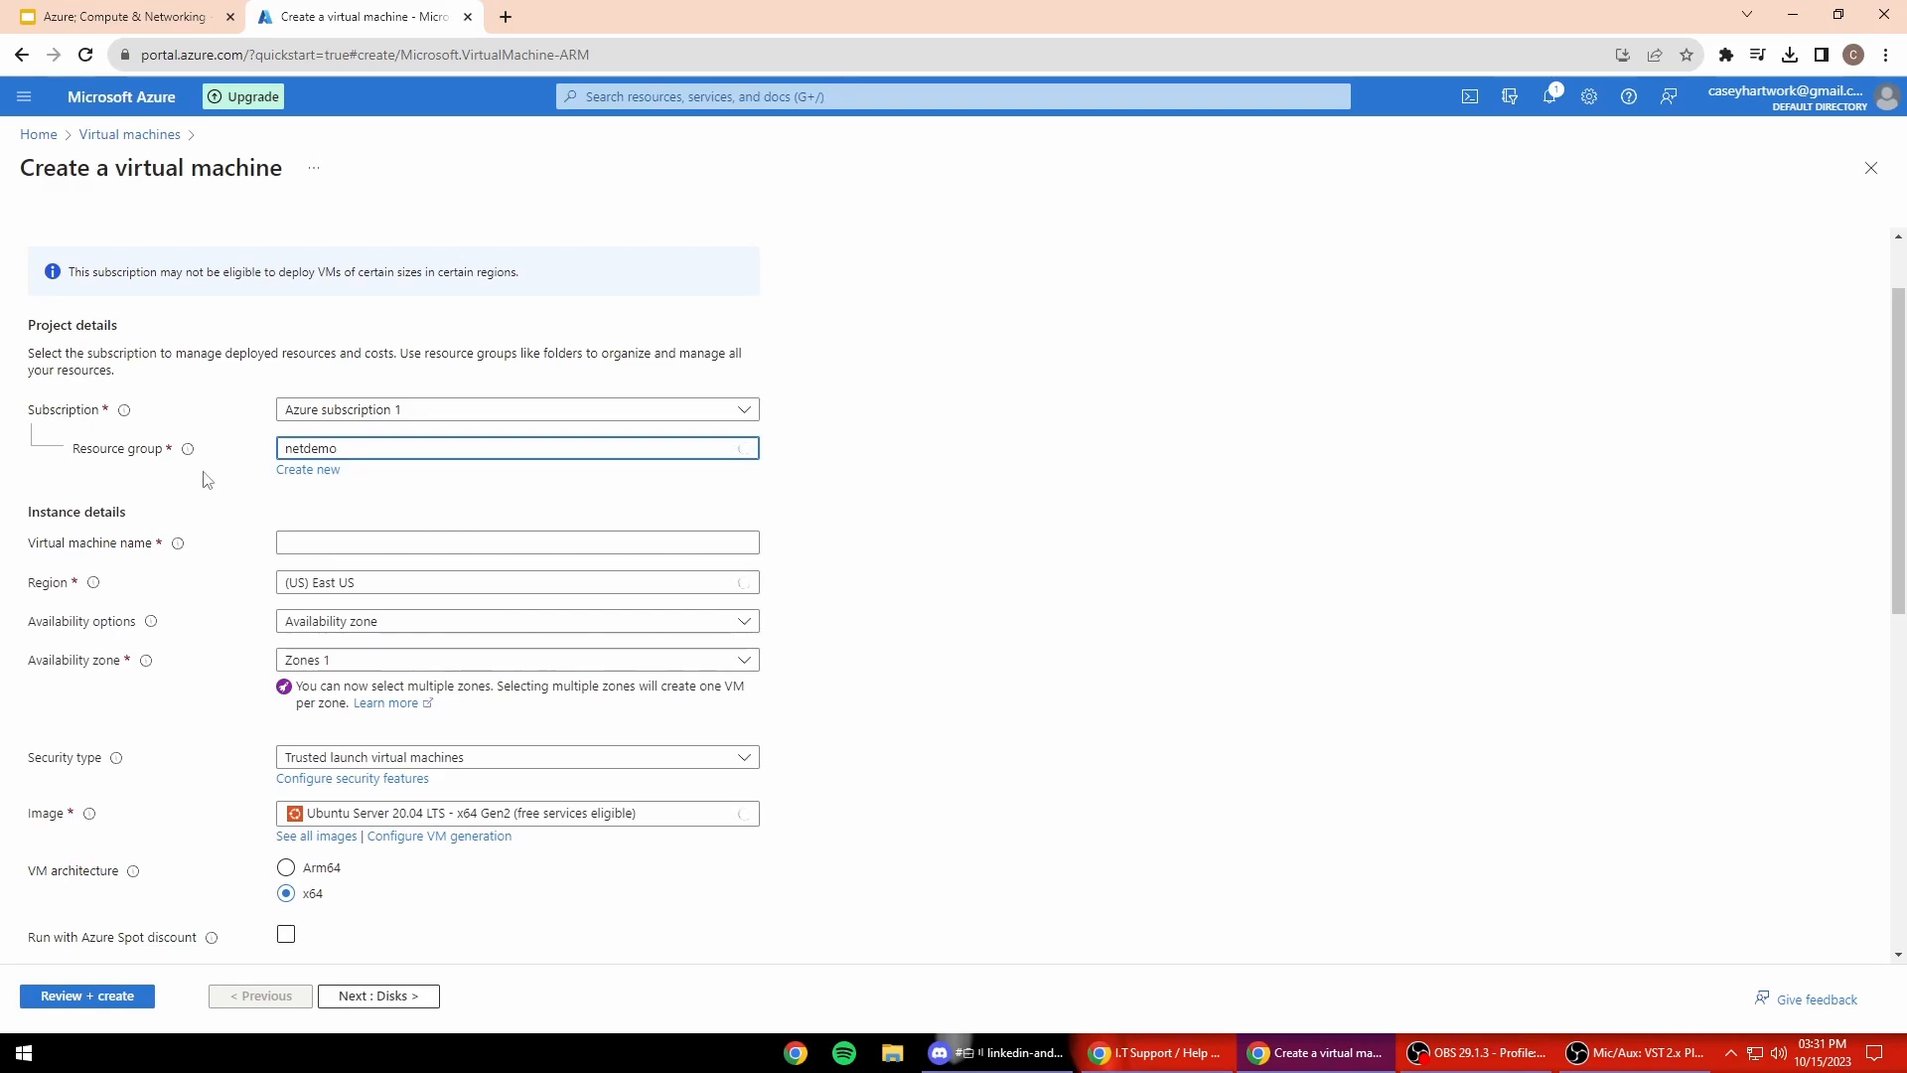
pyautogui.click(460, 409)
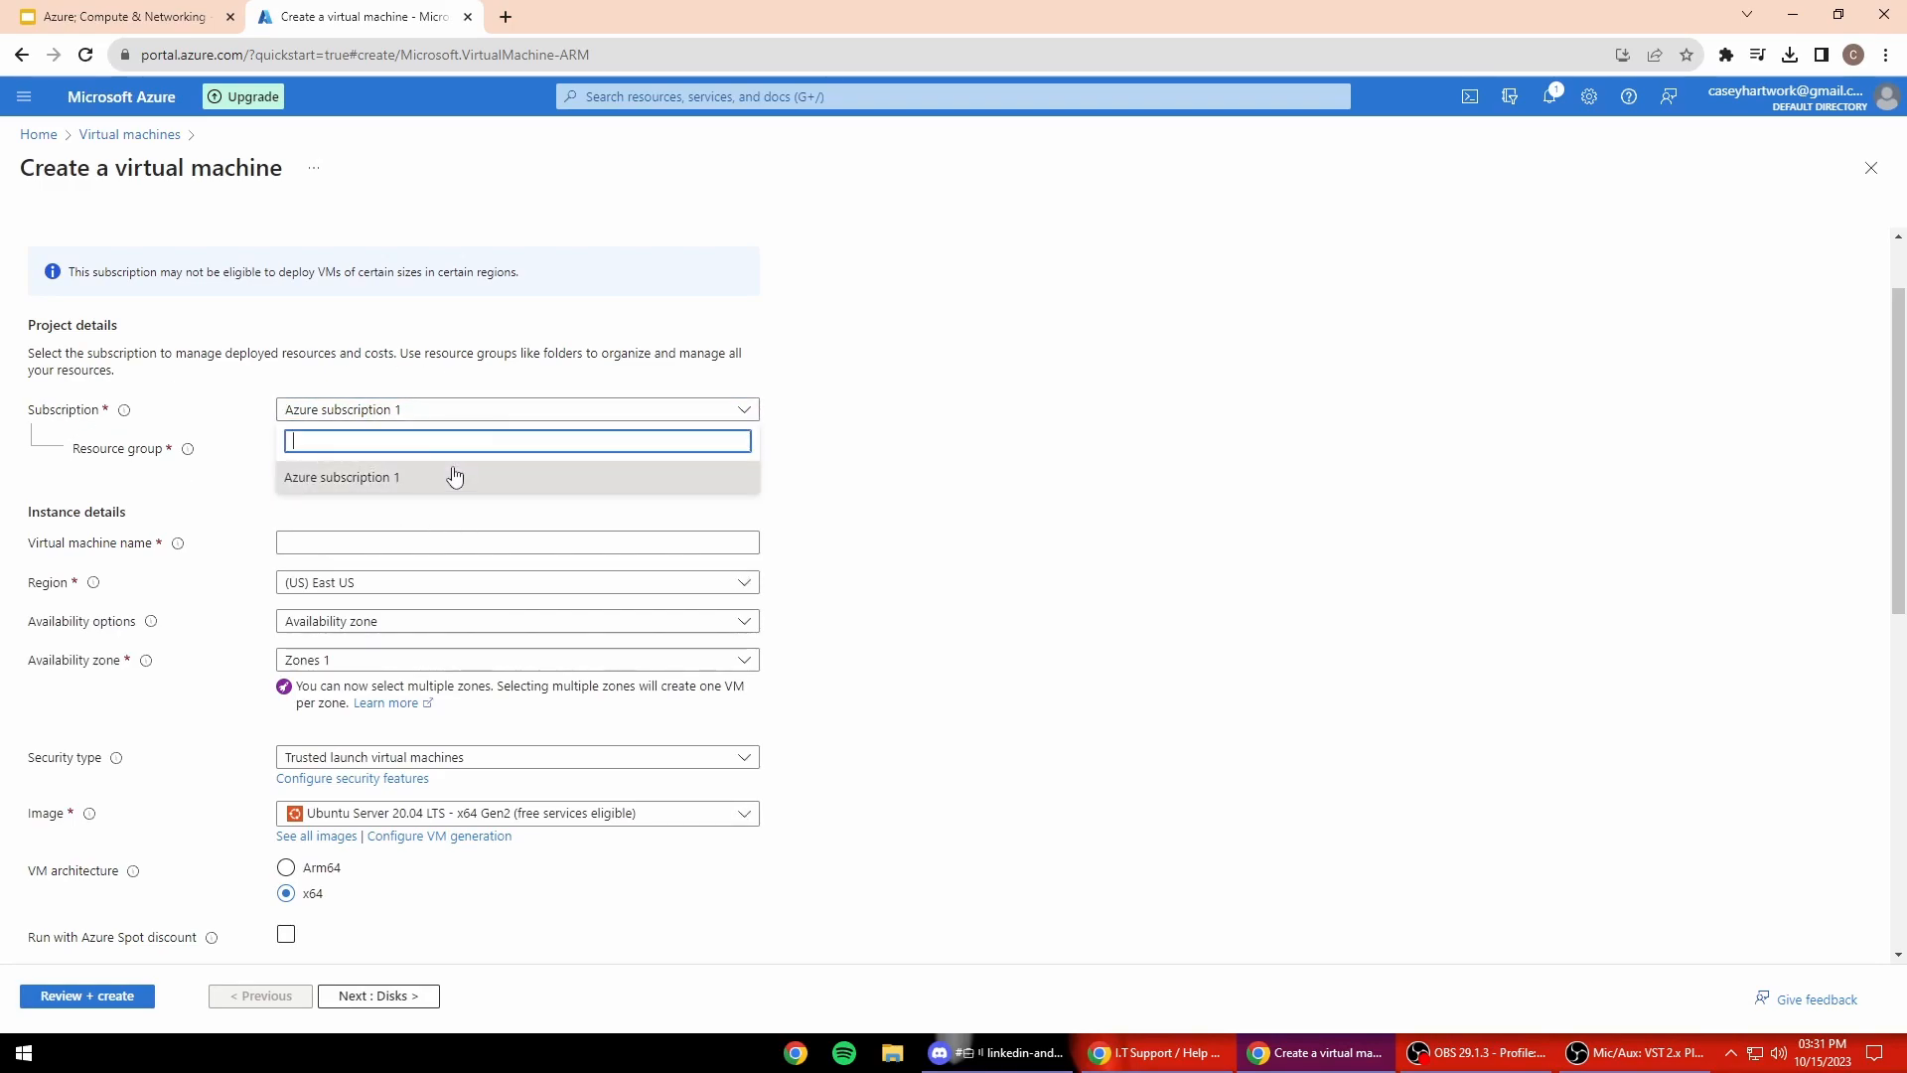
pyautogui.click(434, 409)
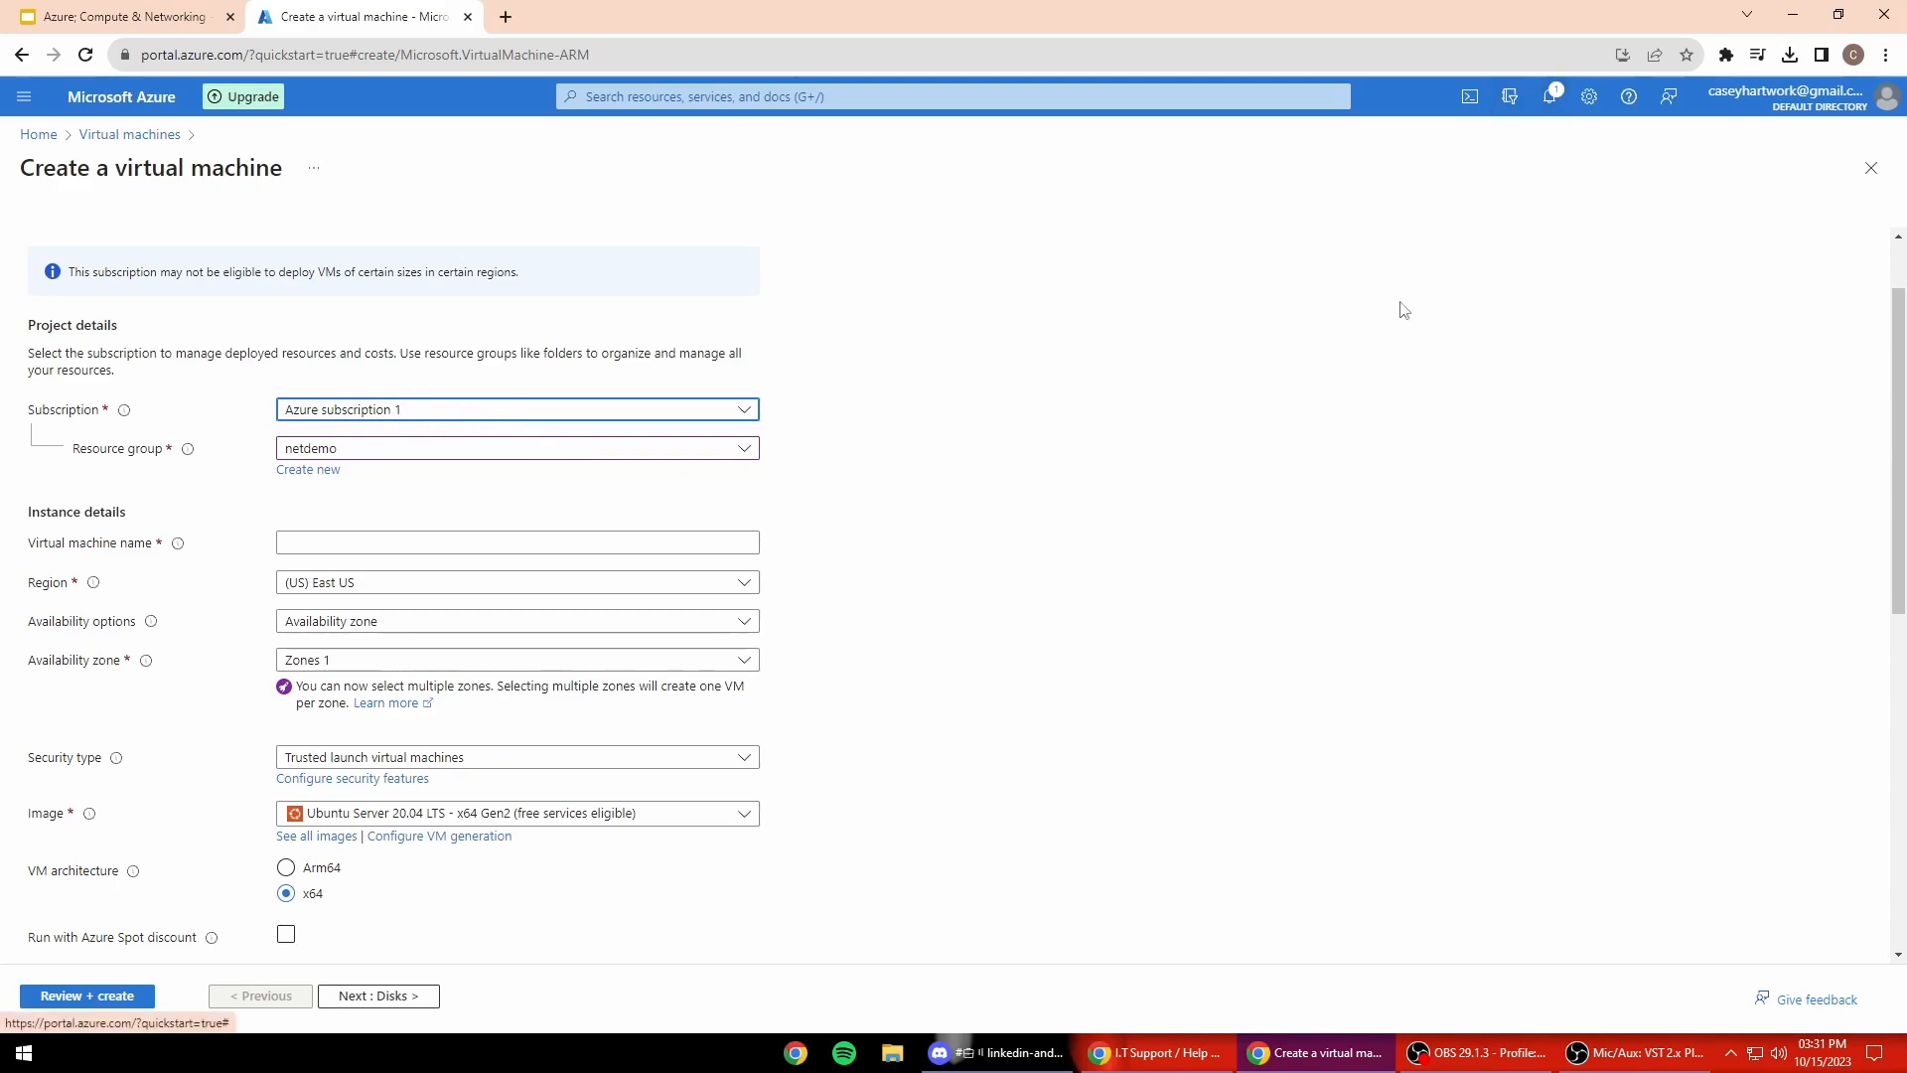
# Step: Name the virtual machine vm-neo, in East US, availability zone 1
pyautogui.scroll(-1, 459, 460)
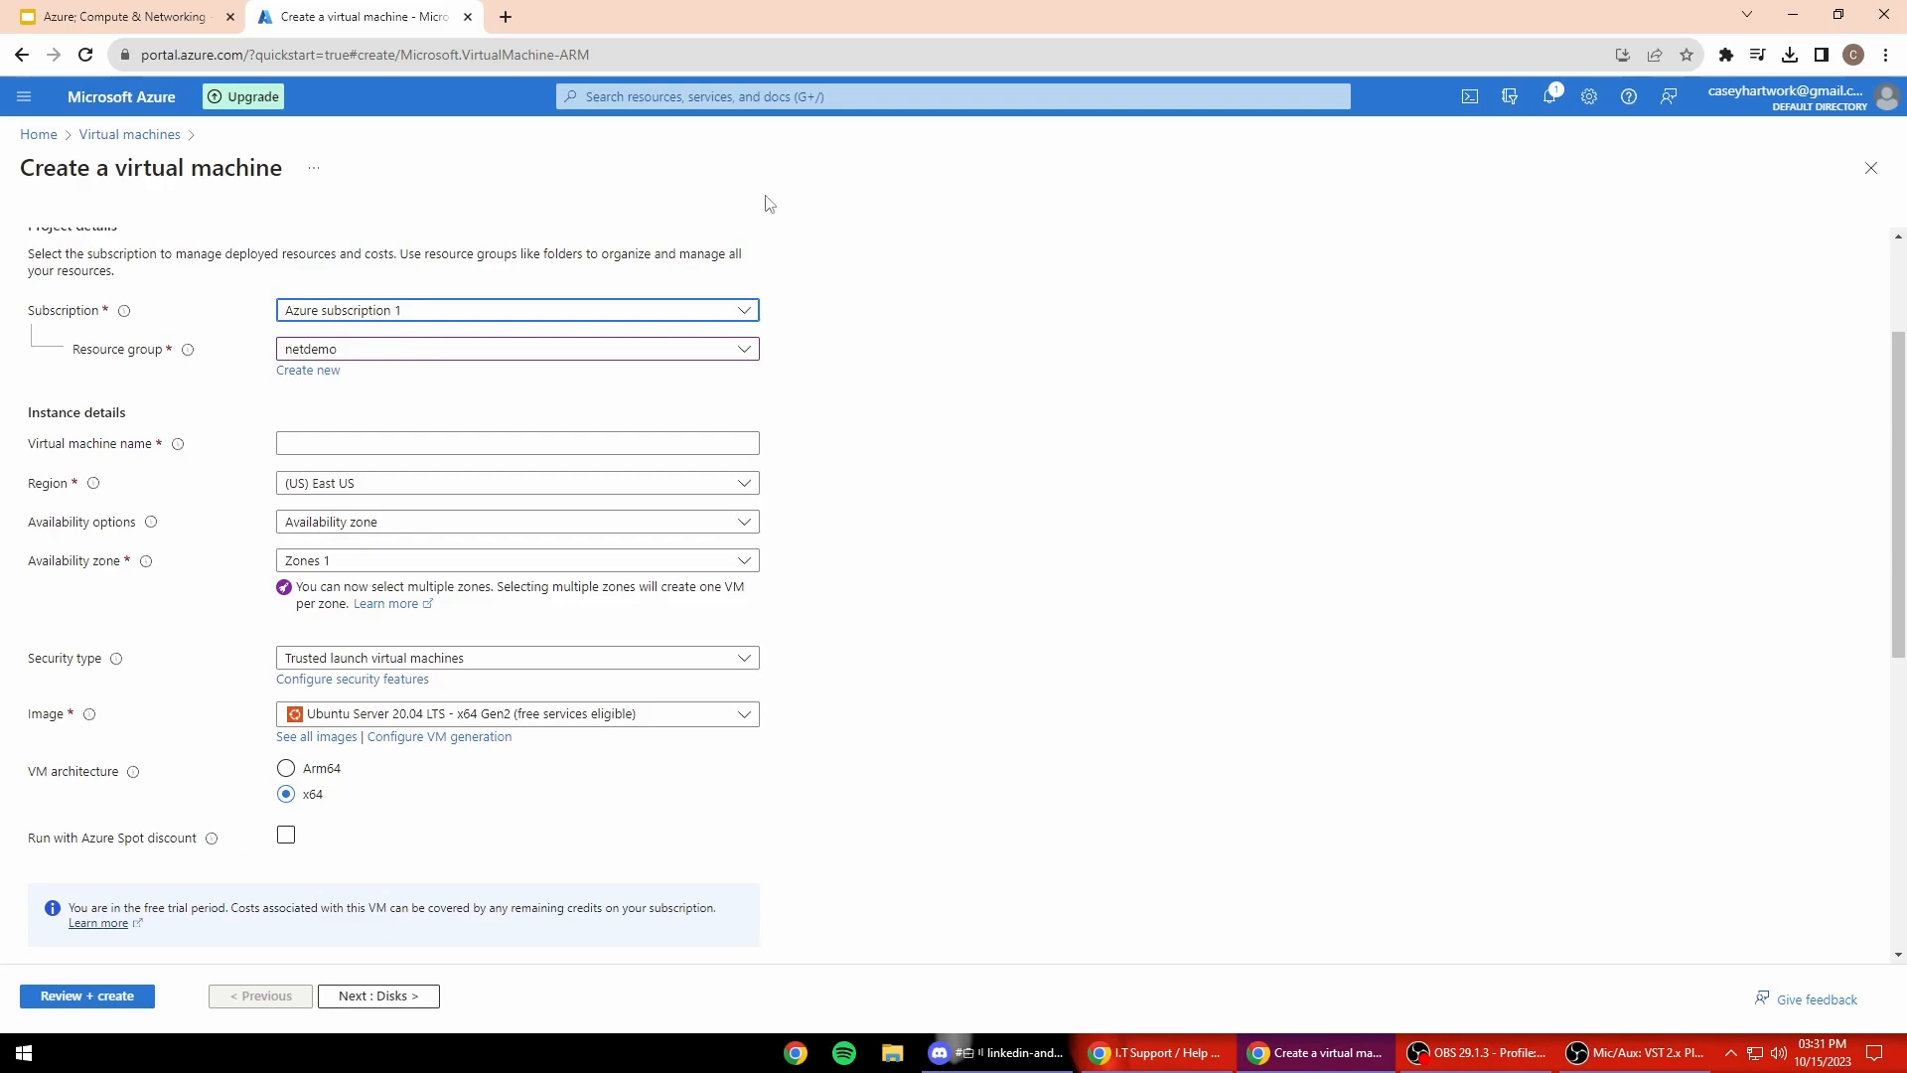
pyautogui.scroll(1, 596, 508)
pyautogui.scroll(-1, 497, 497)
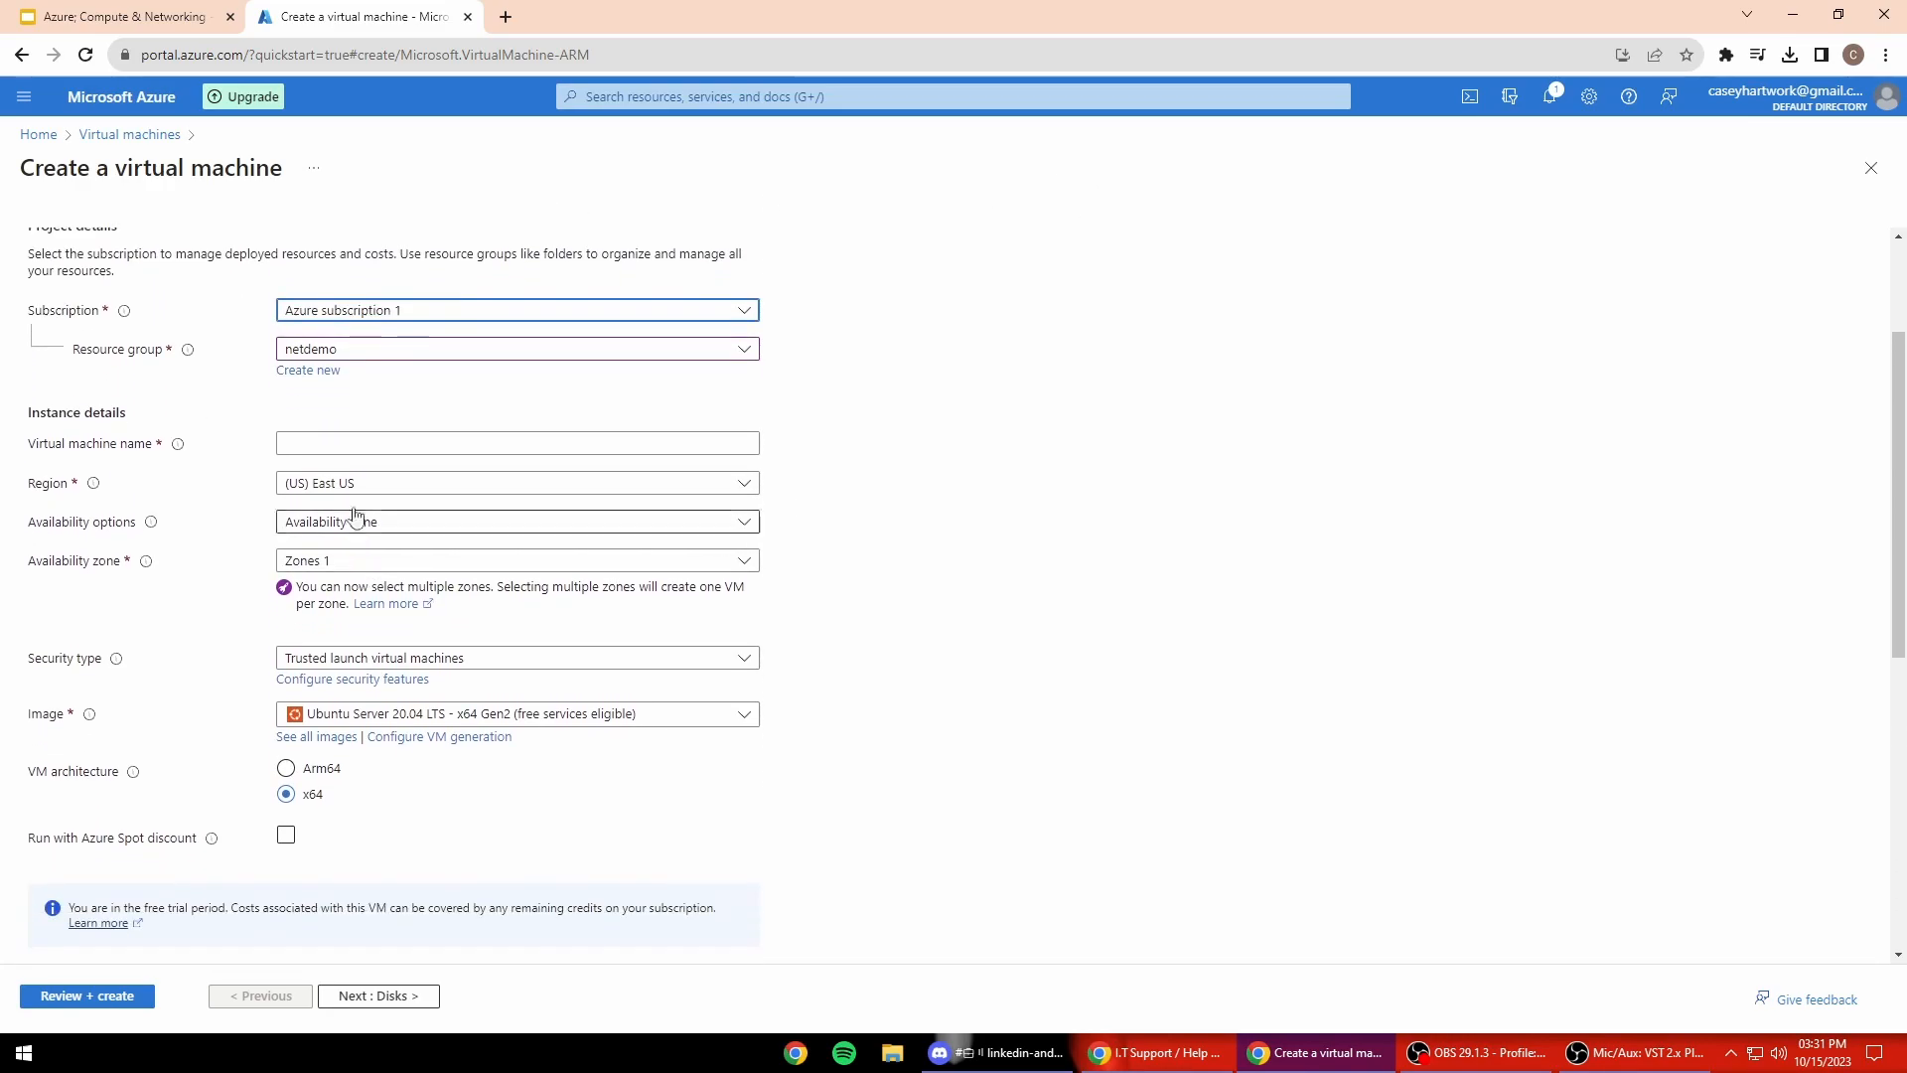
pyautogui.click(358, 443)
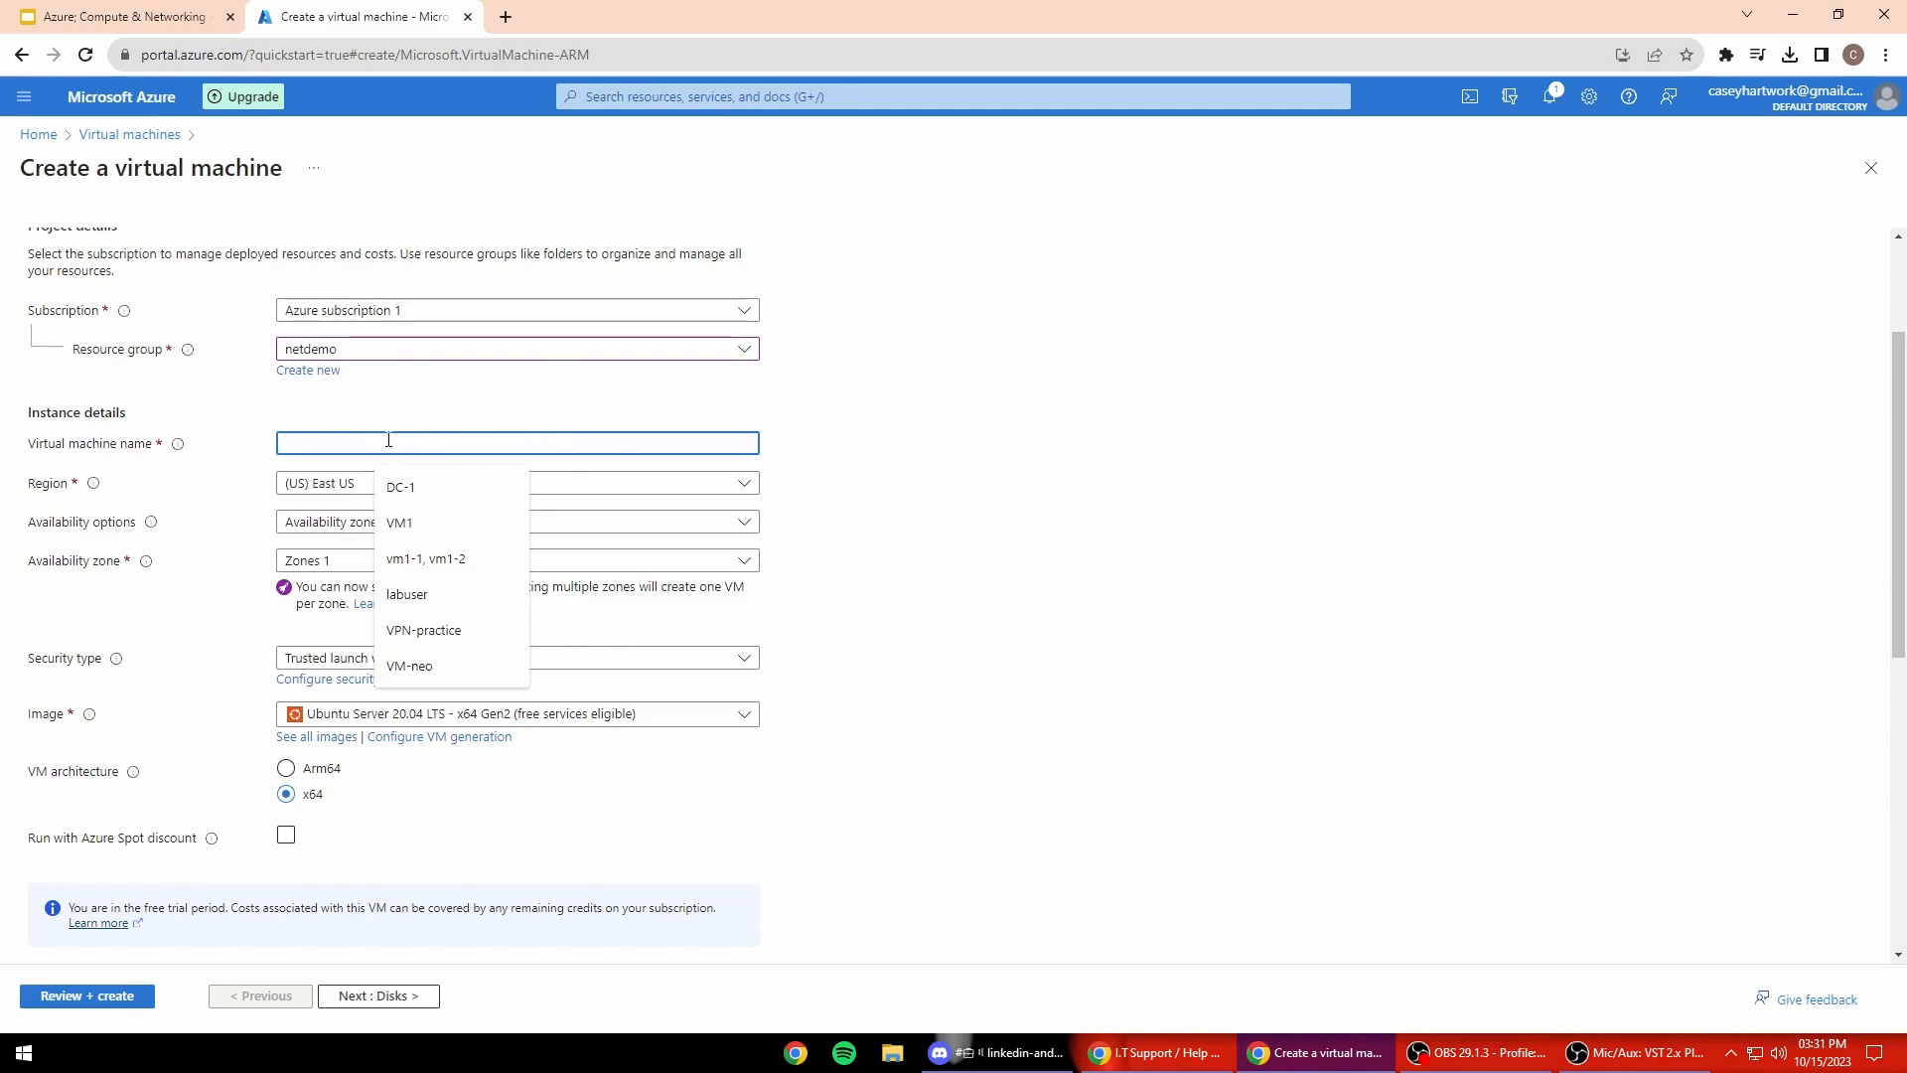
pyautogui.write('vm')
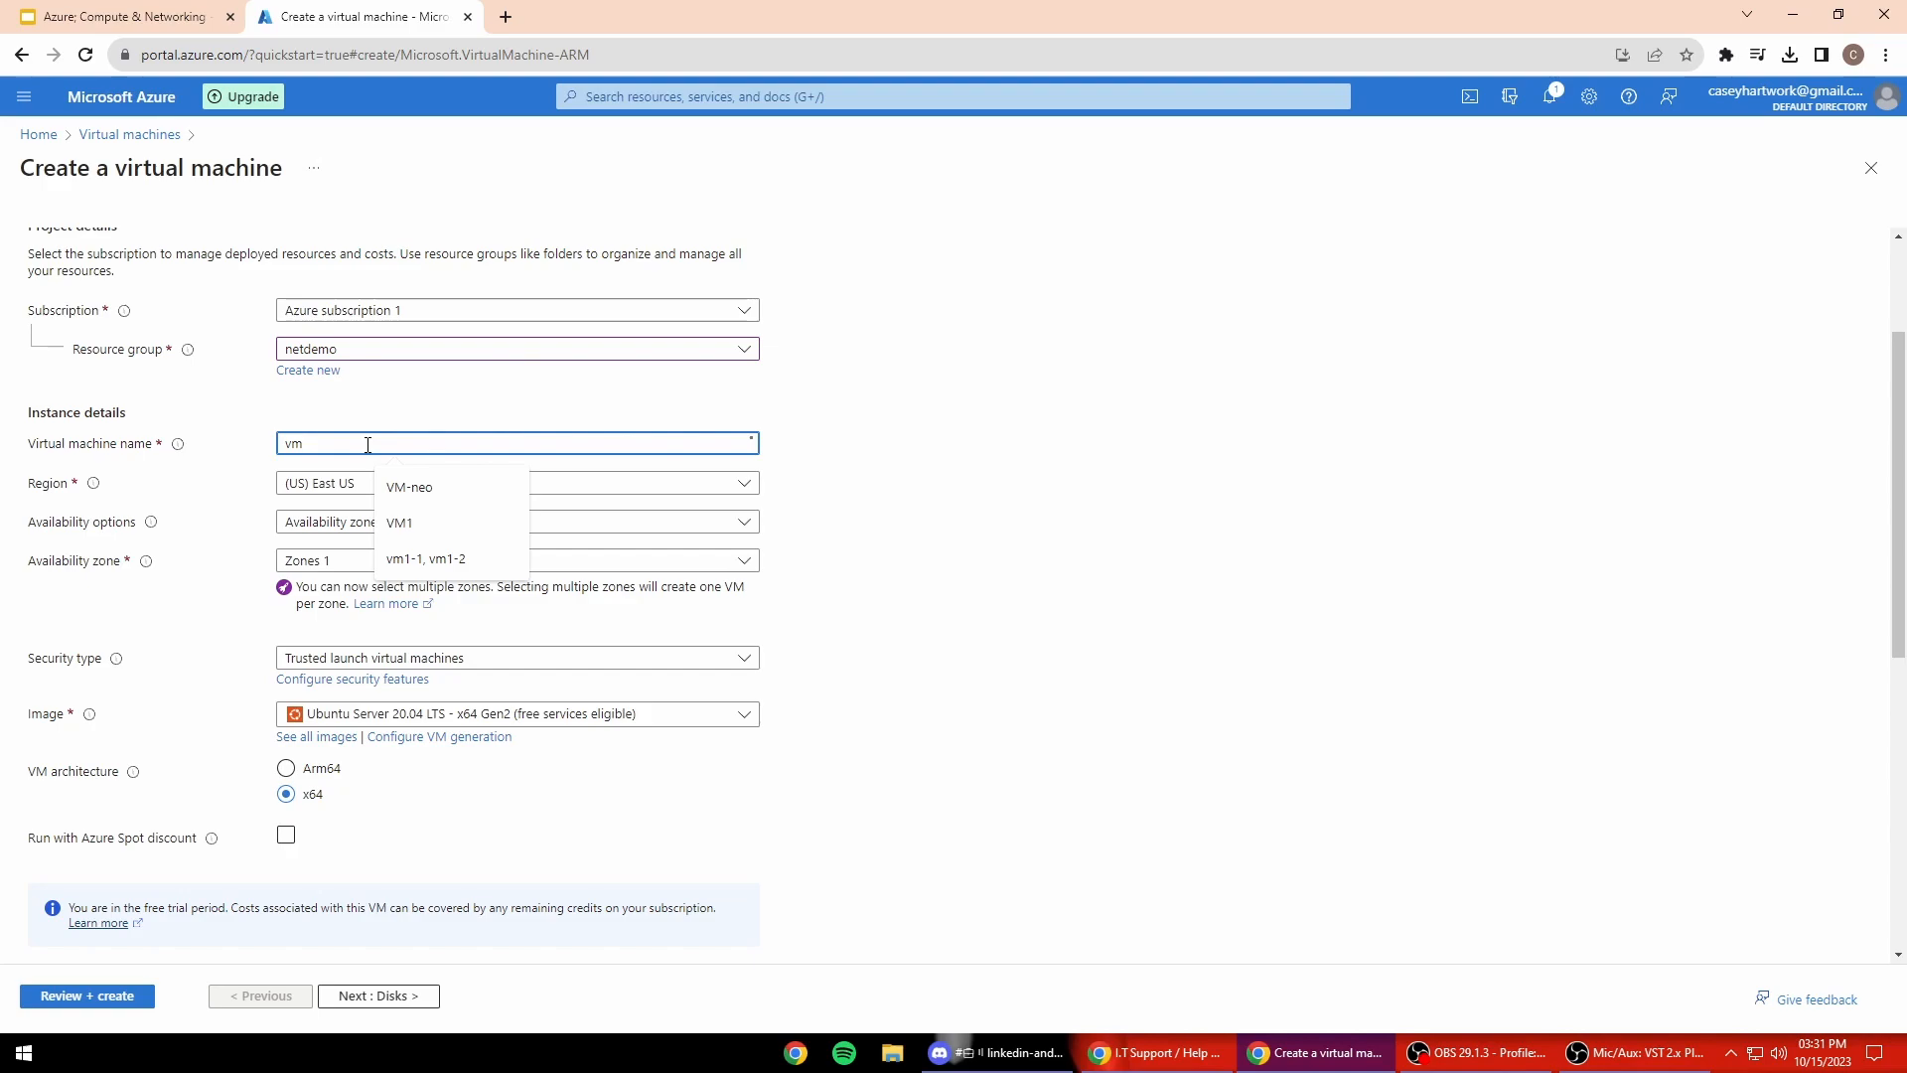
pyautogui.write('-neo')
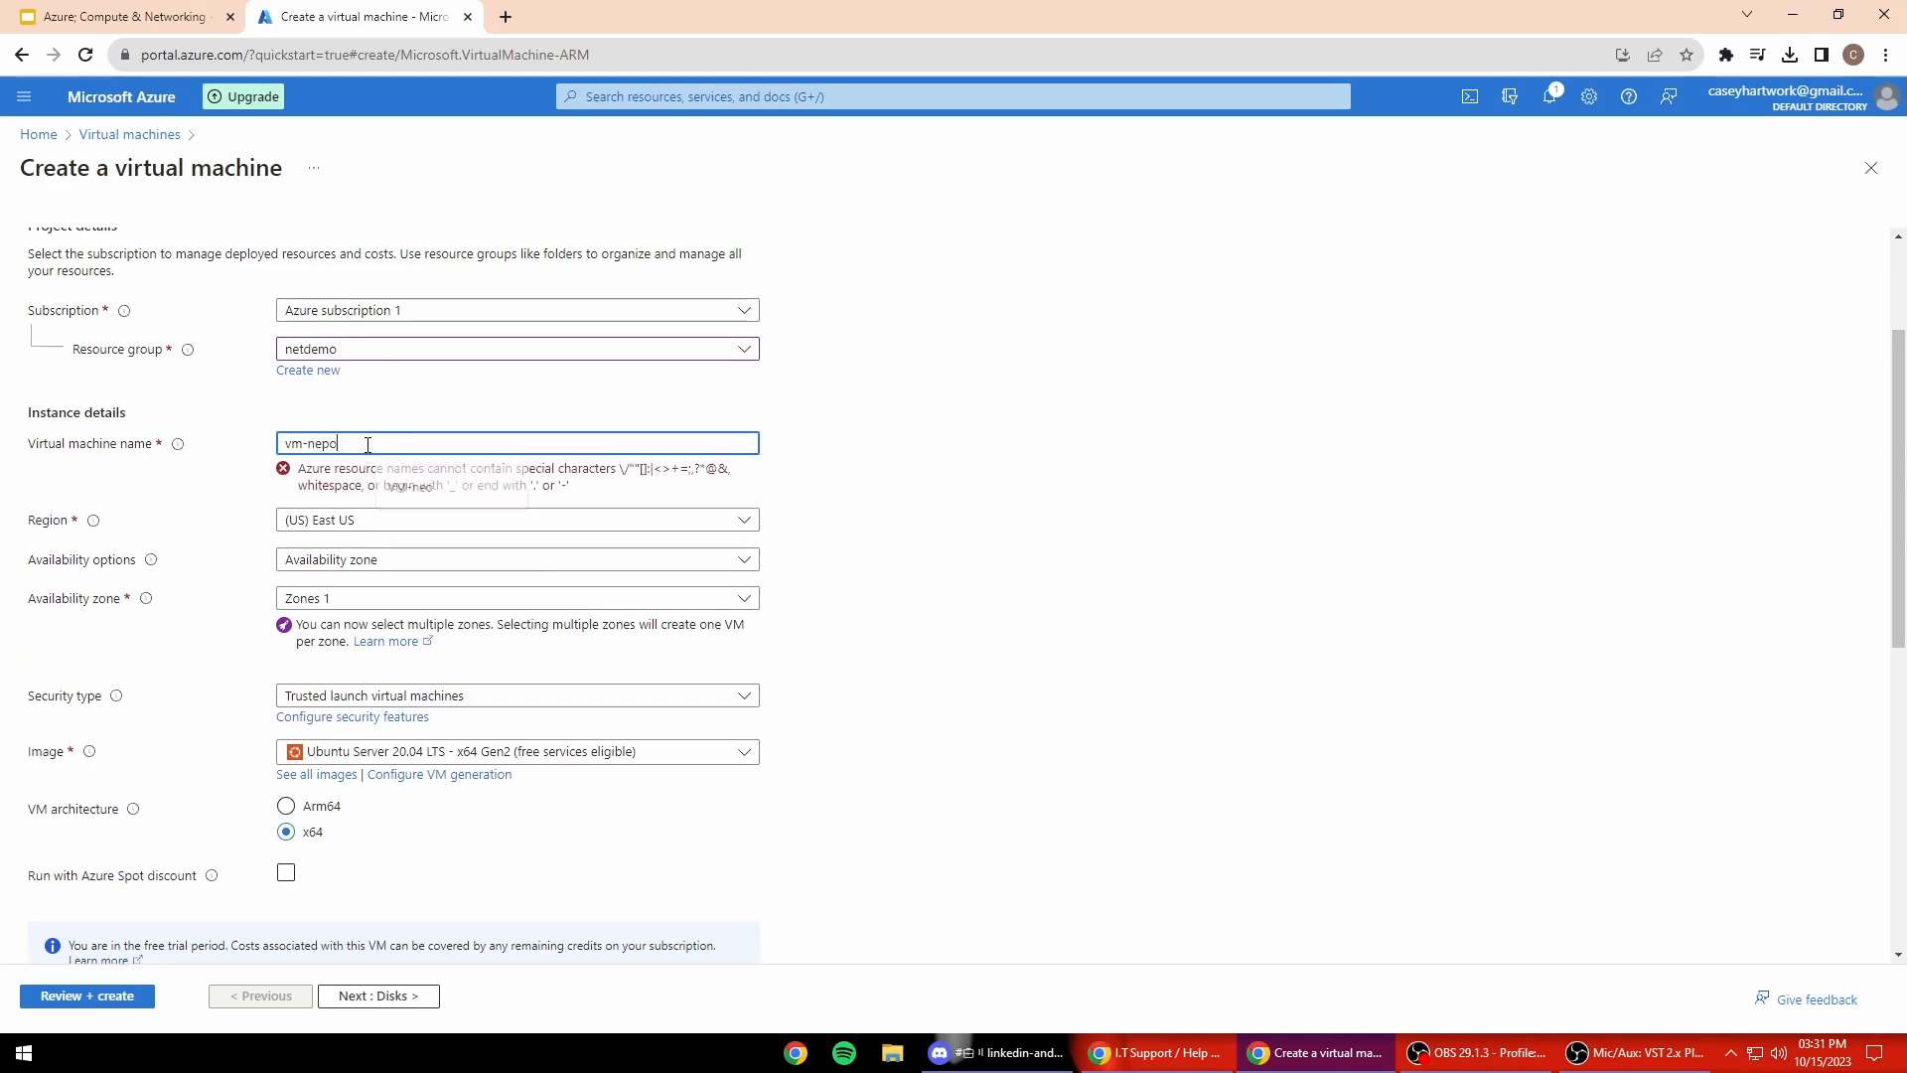
pyautogui.click(1003, 574)
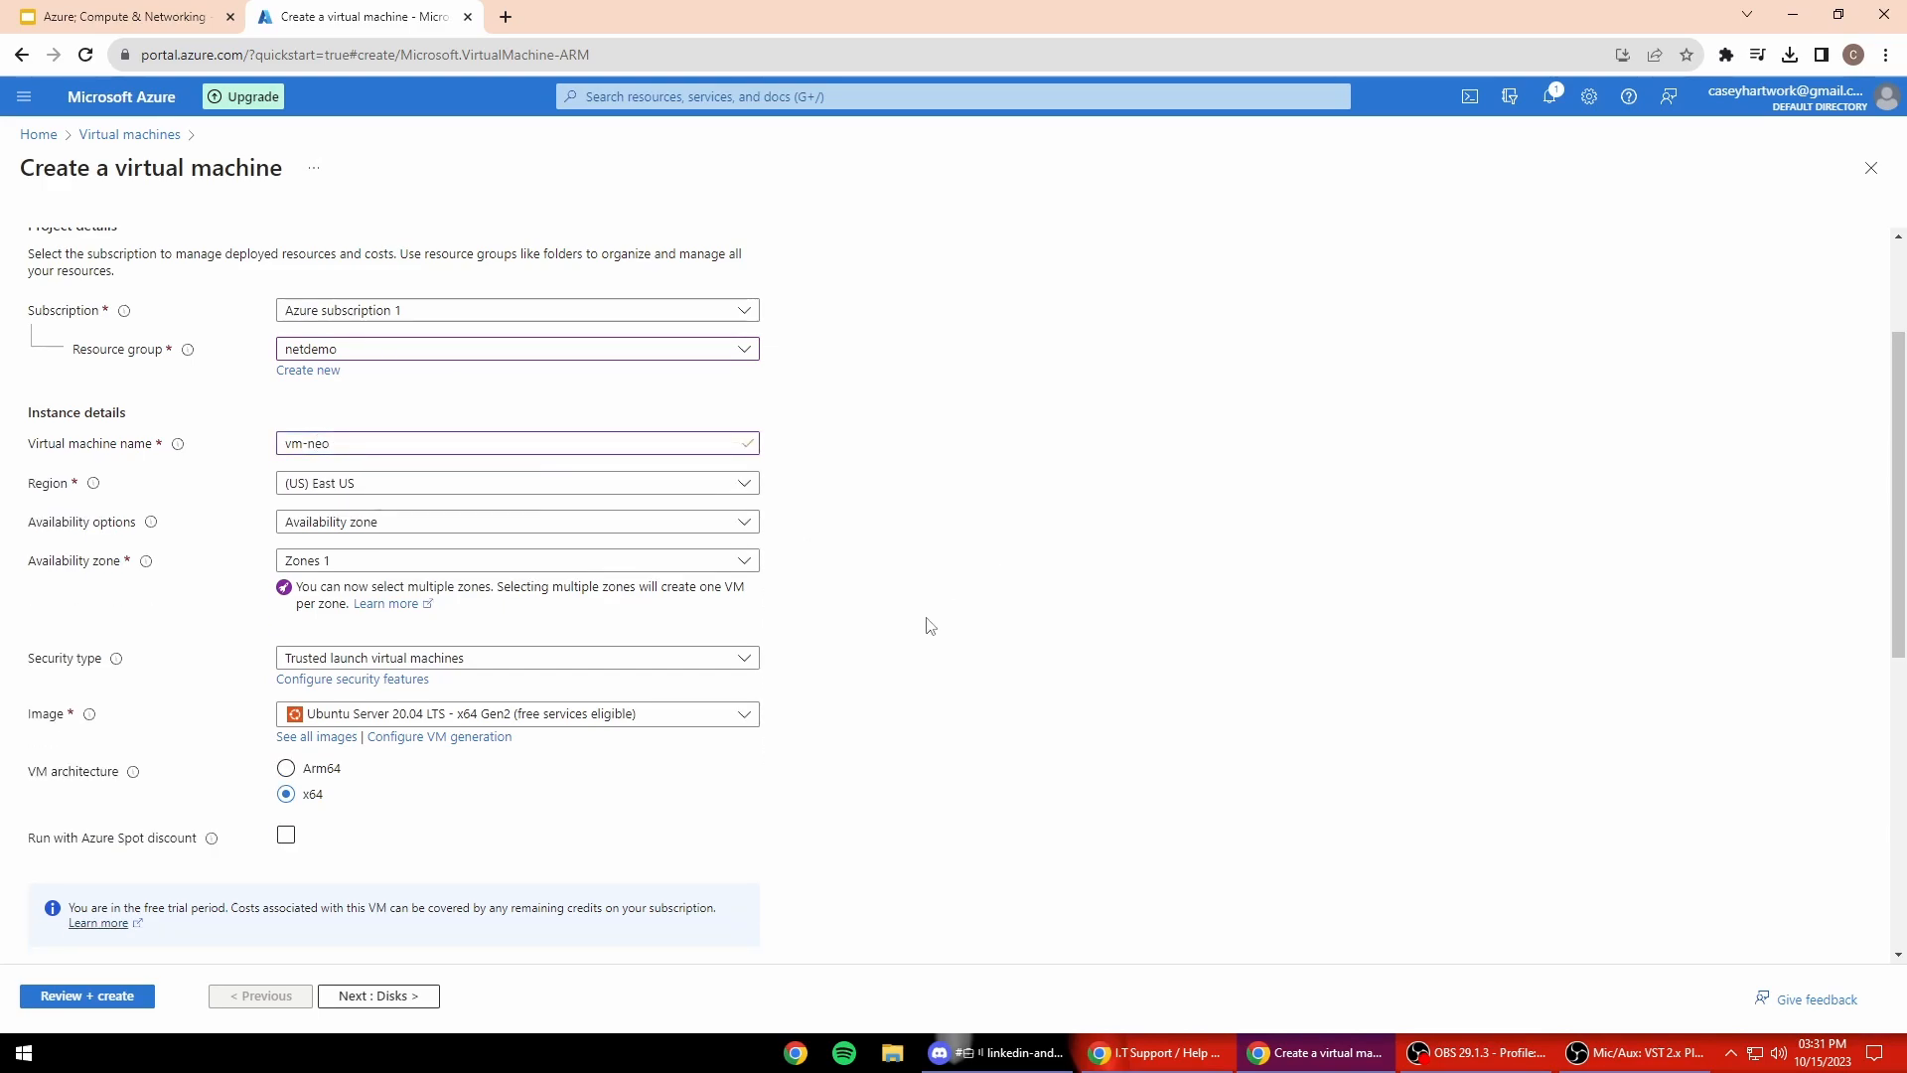
pyautogui.scroll(-1, 755, 587)
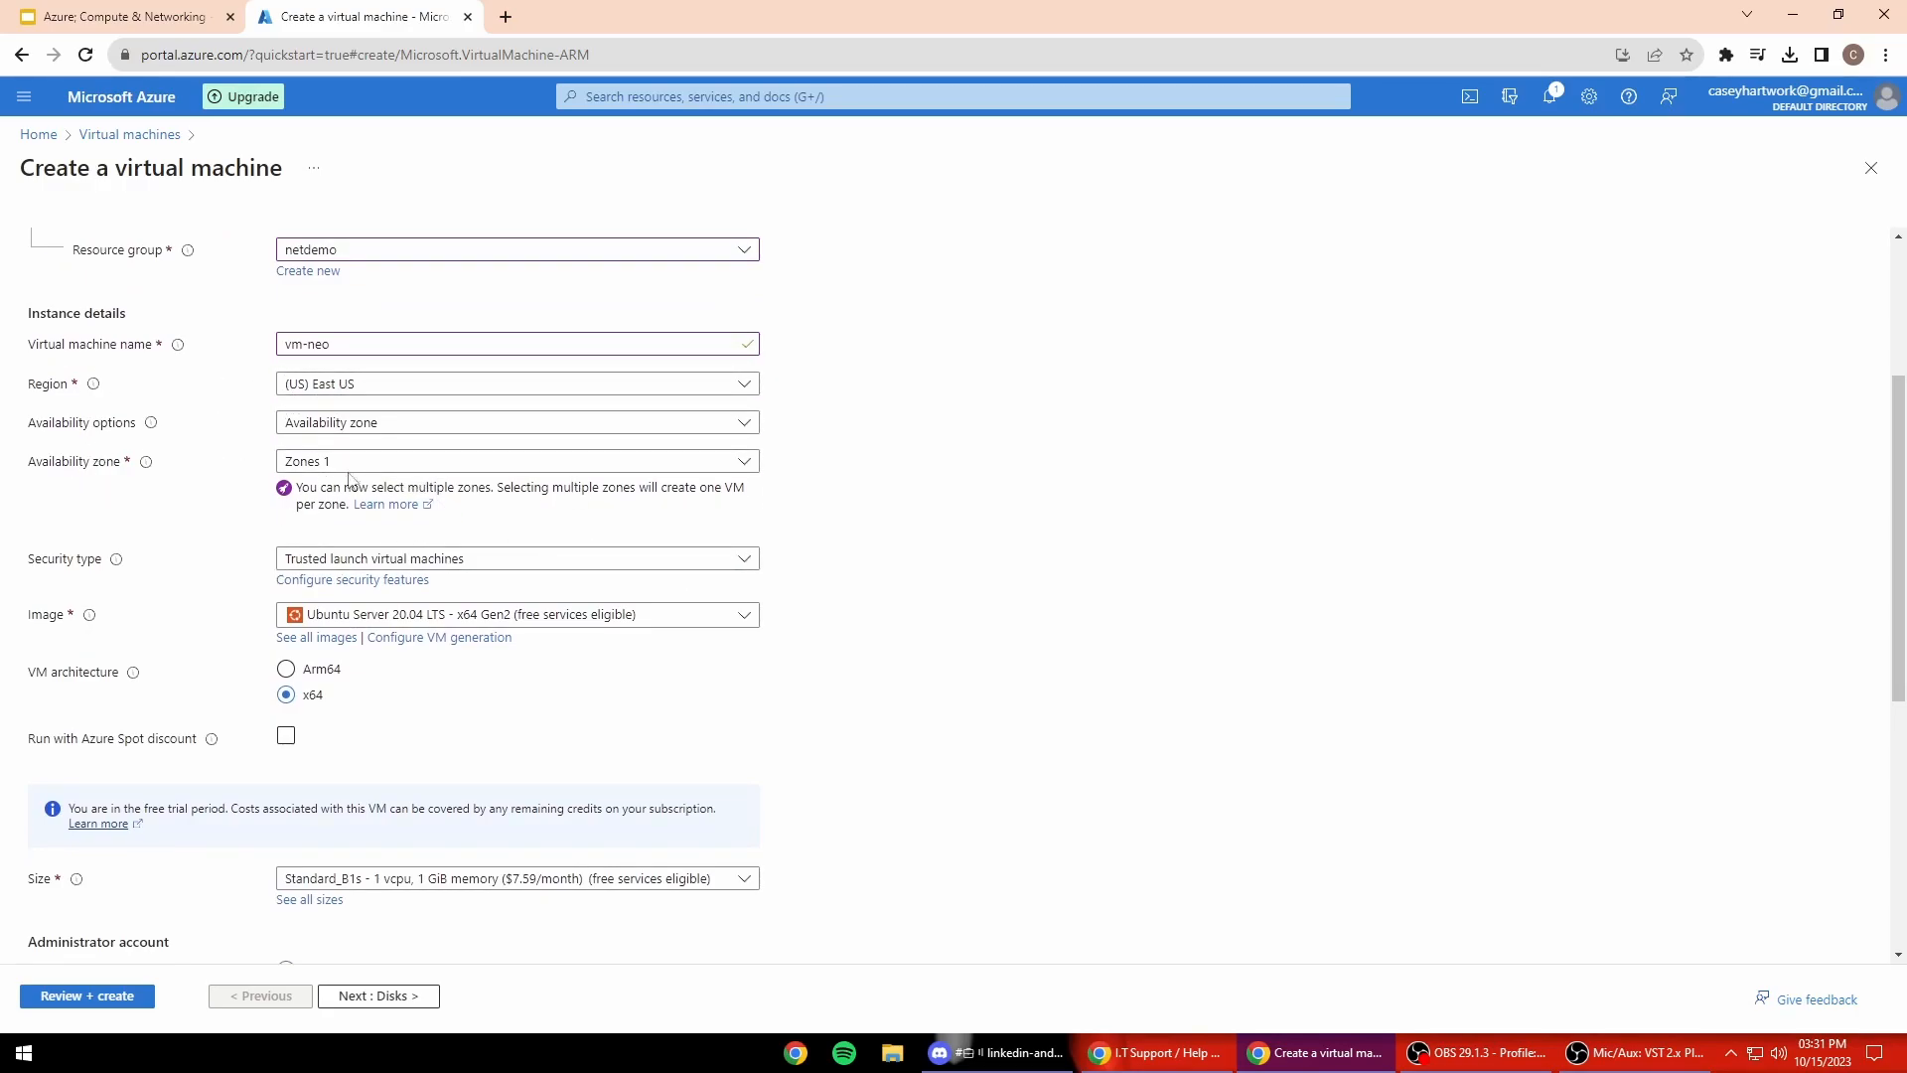
pyautogui.scroll(-1, 315, 478)
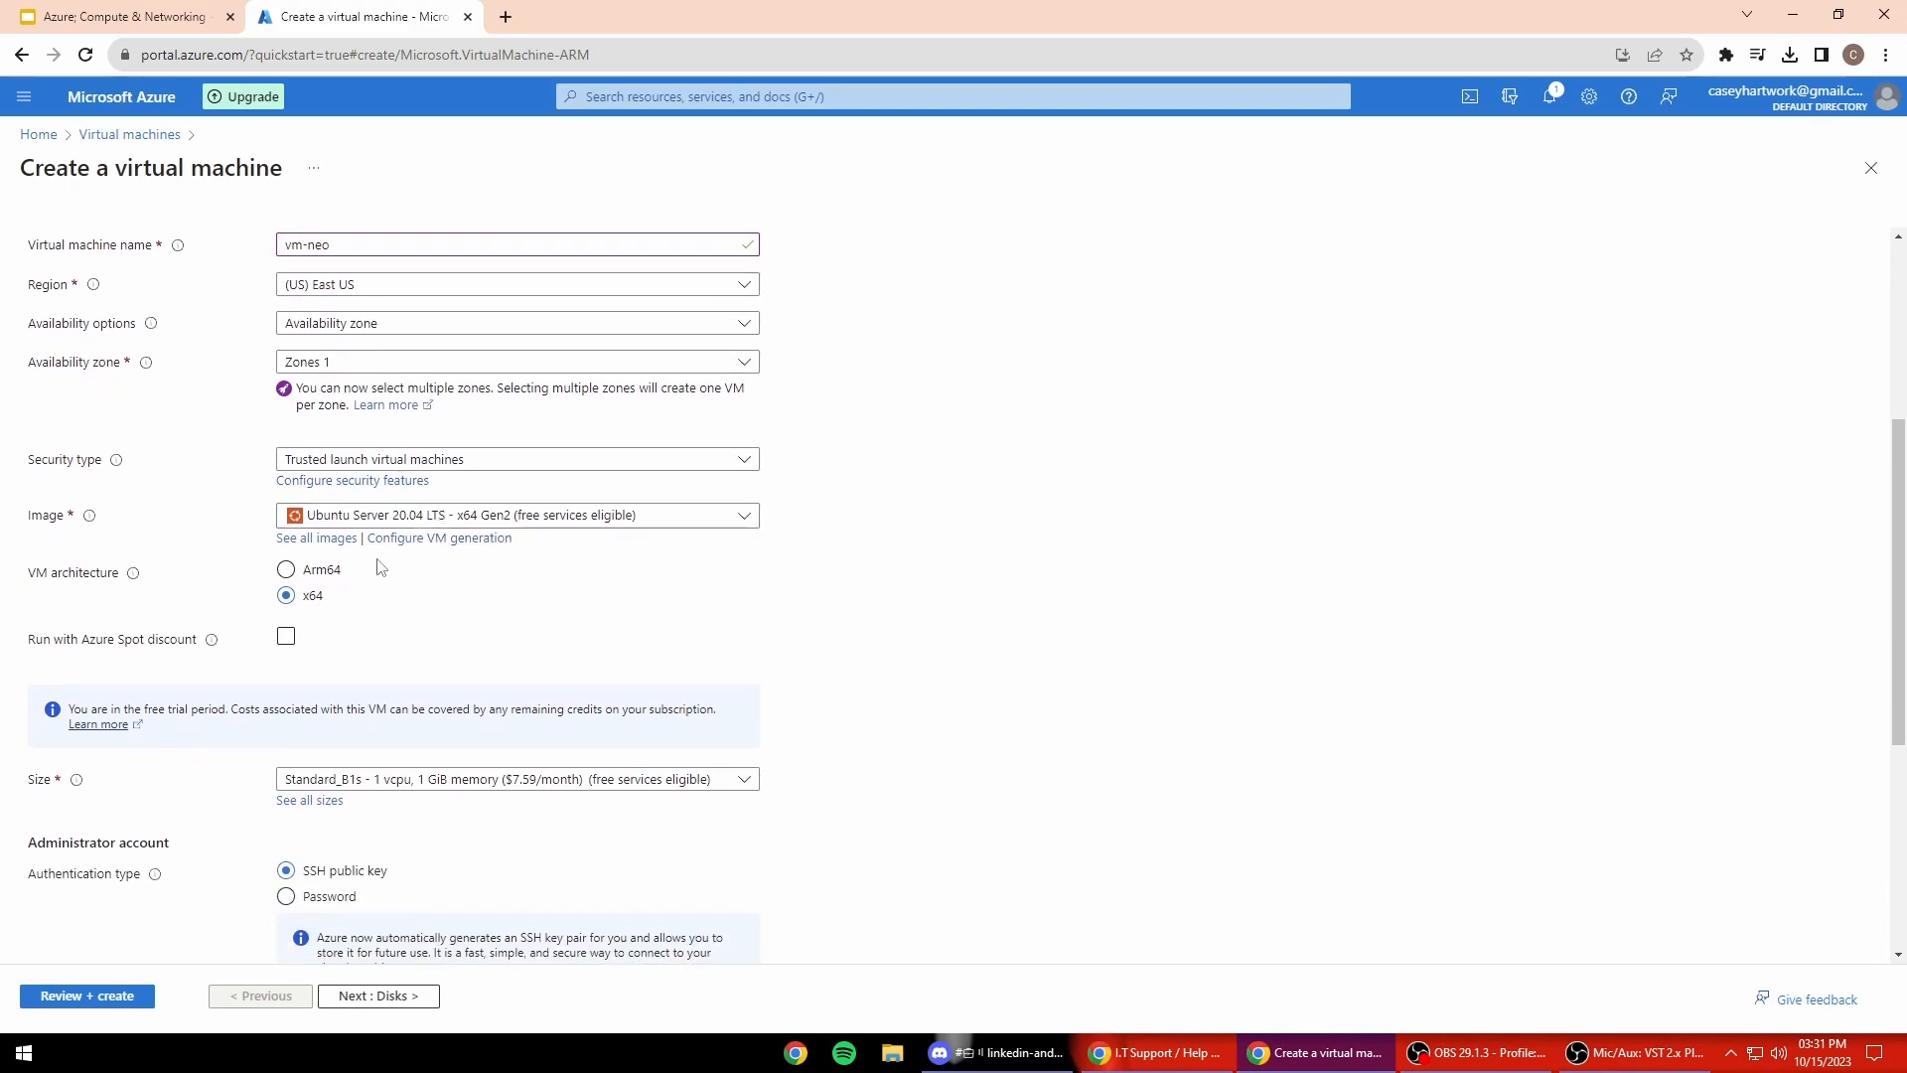
# Step: Choose the Windows 10 Pro 22H2 image and the Standard_E2s_v3 size
pyautogui.click(652, 514)
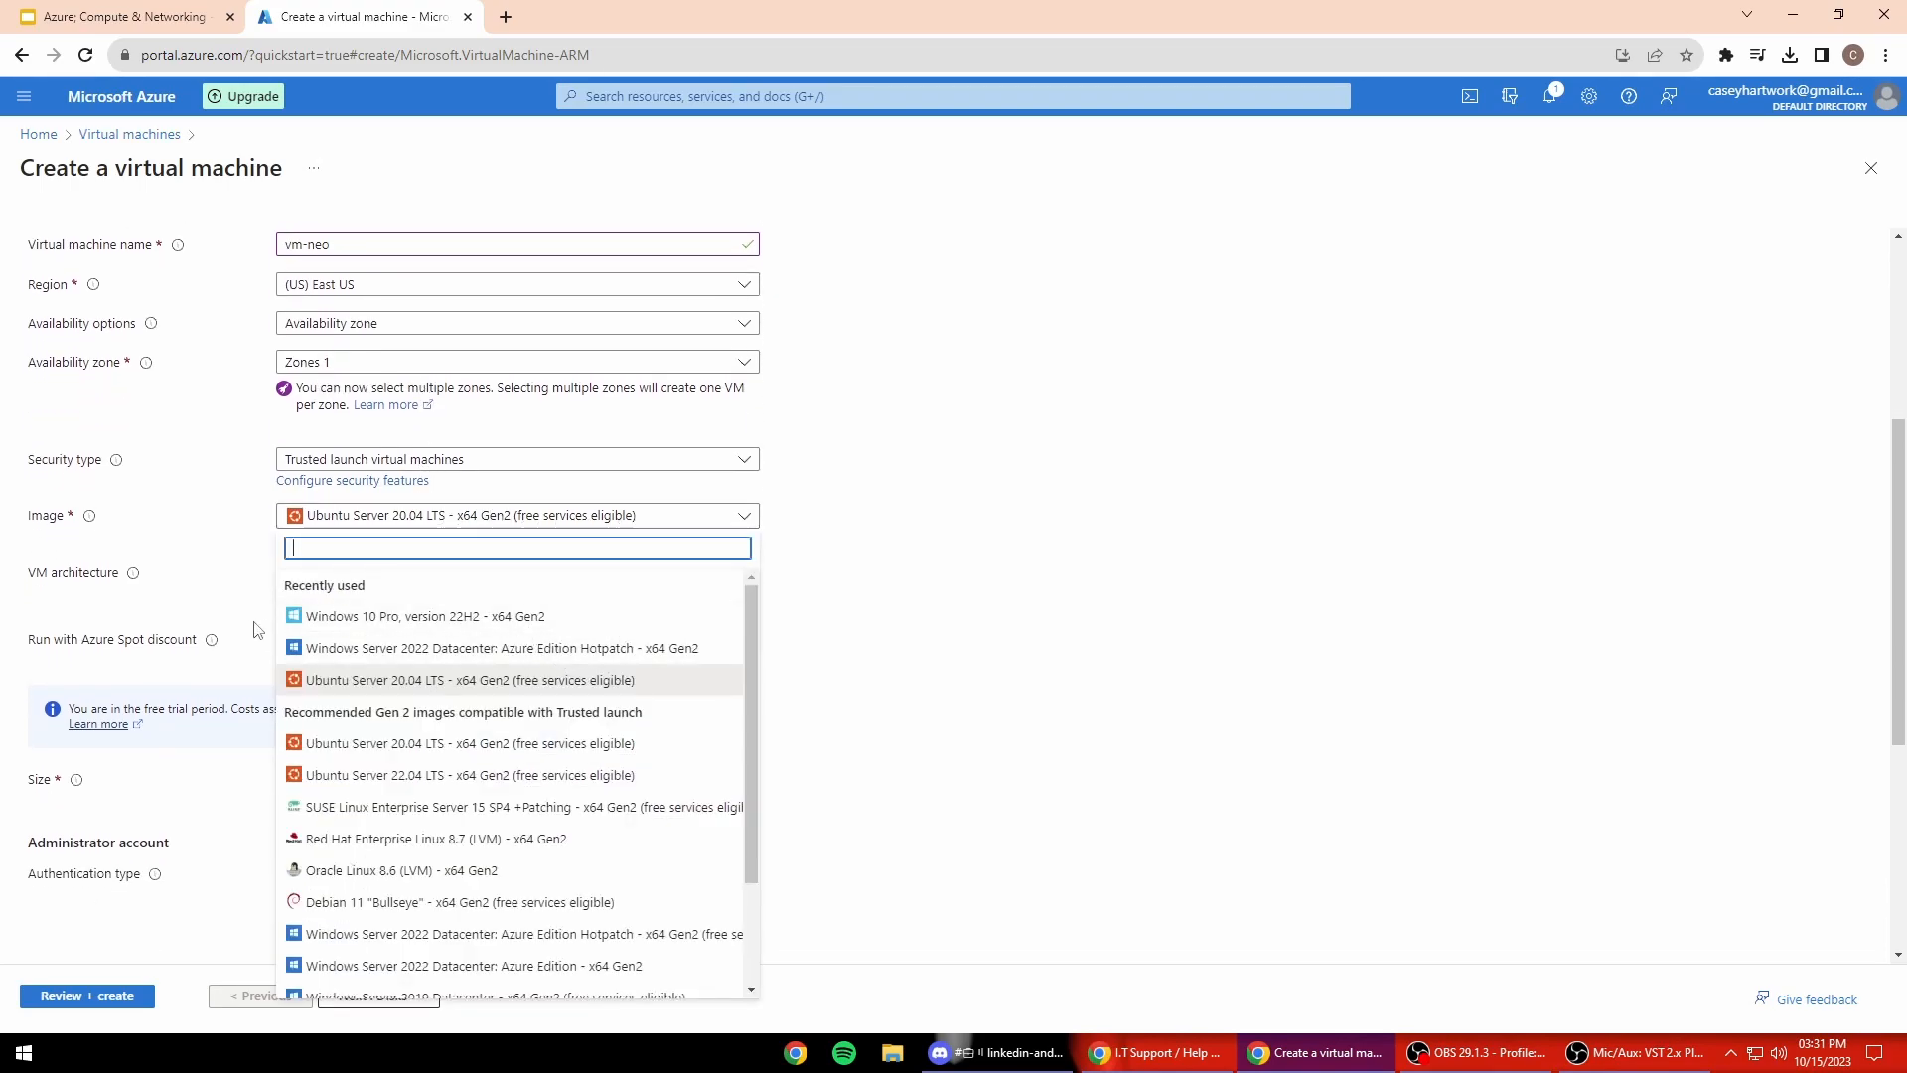
pyautogui.click(527, 617)
pyautogui.scroll(-2, 467, 596)
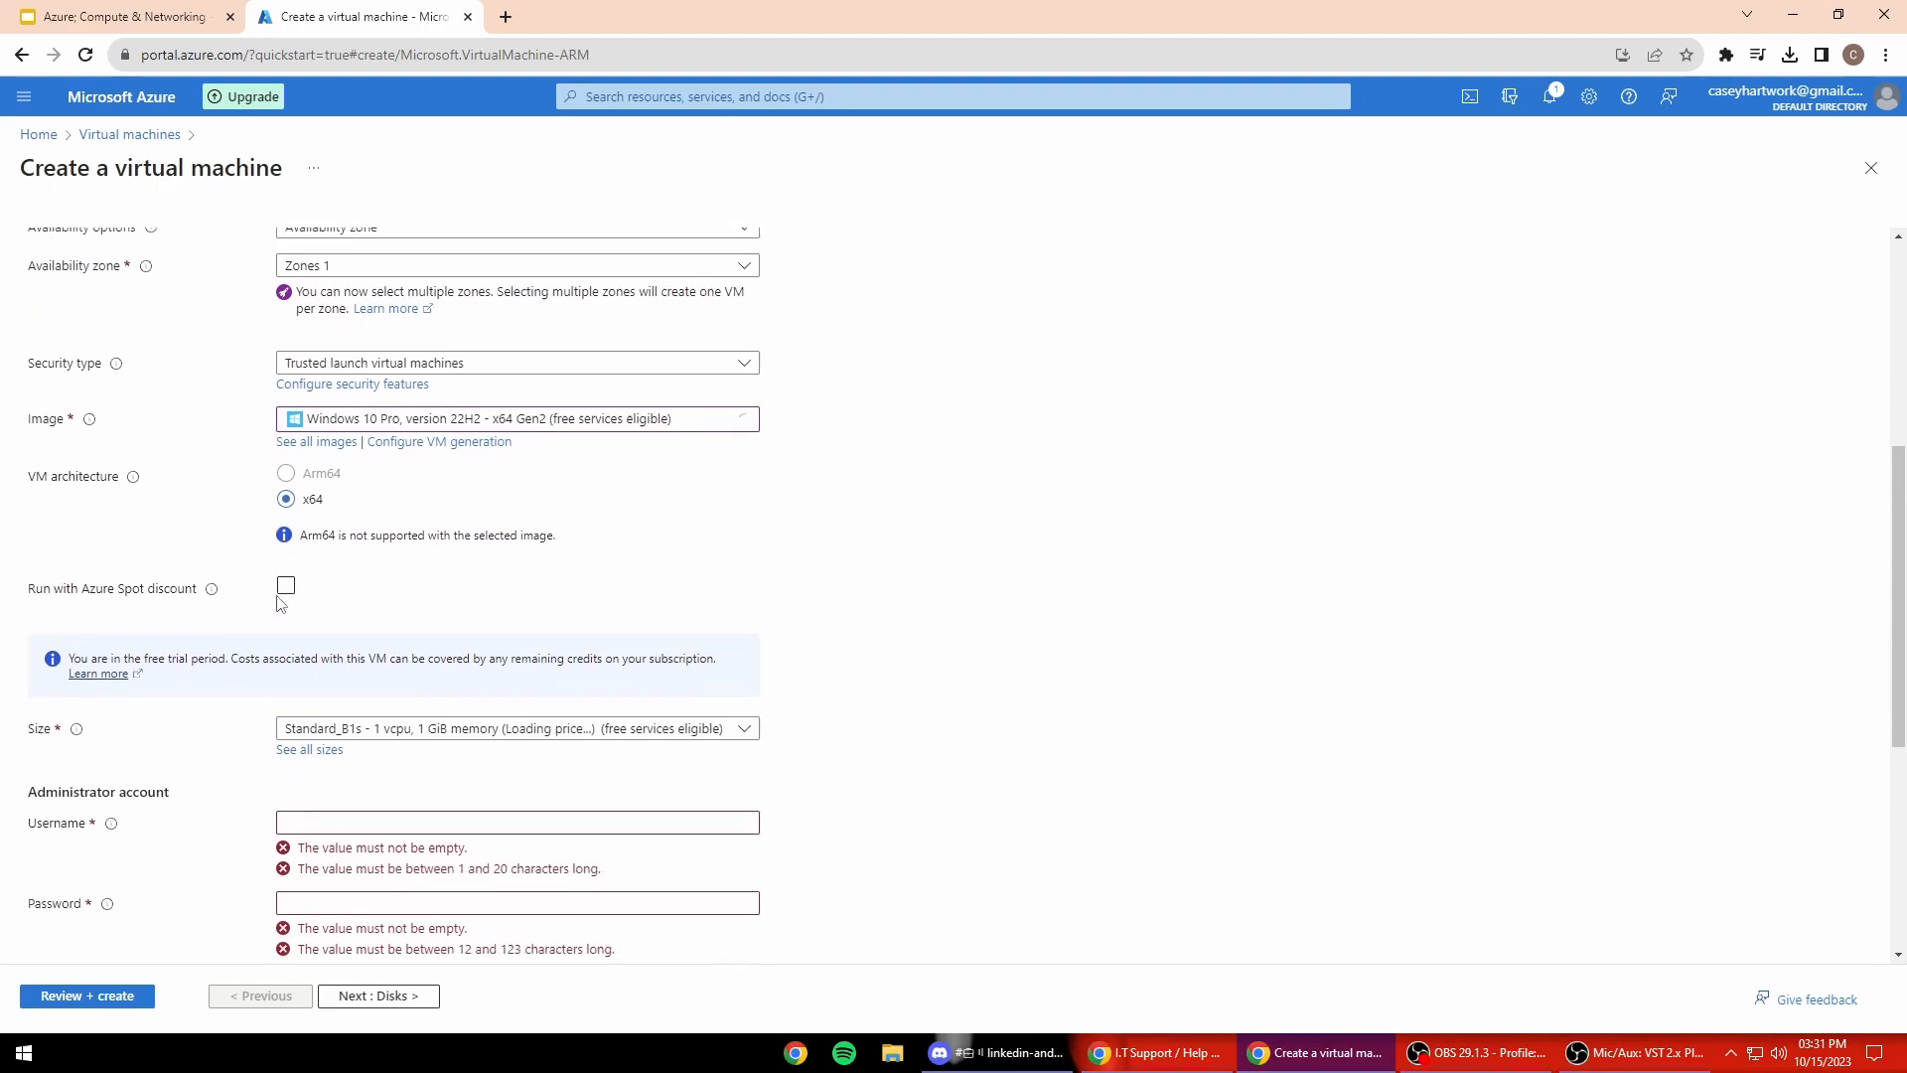
pyautogui.scroll(-2, 692, 541)
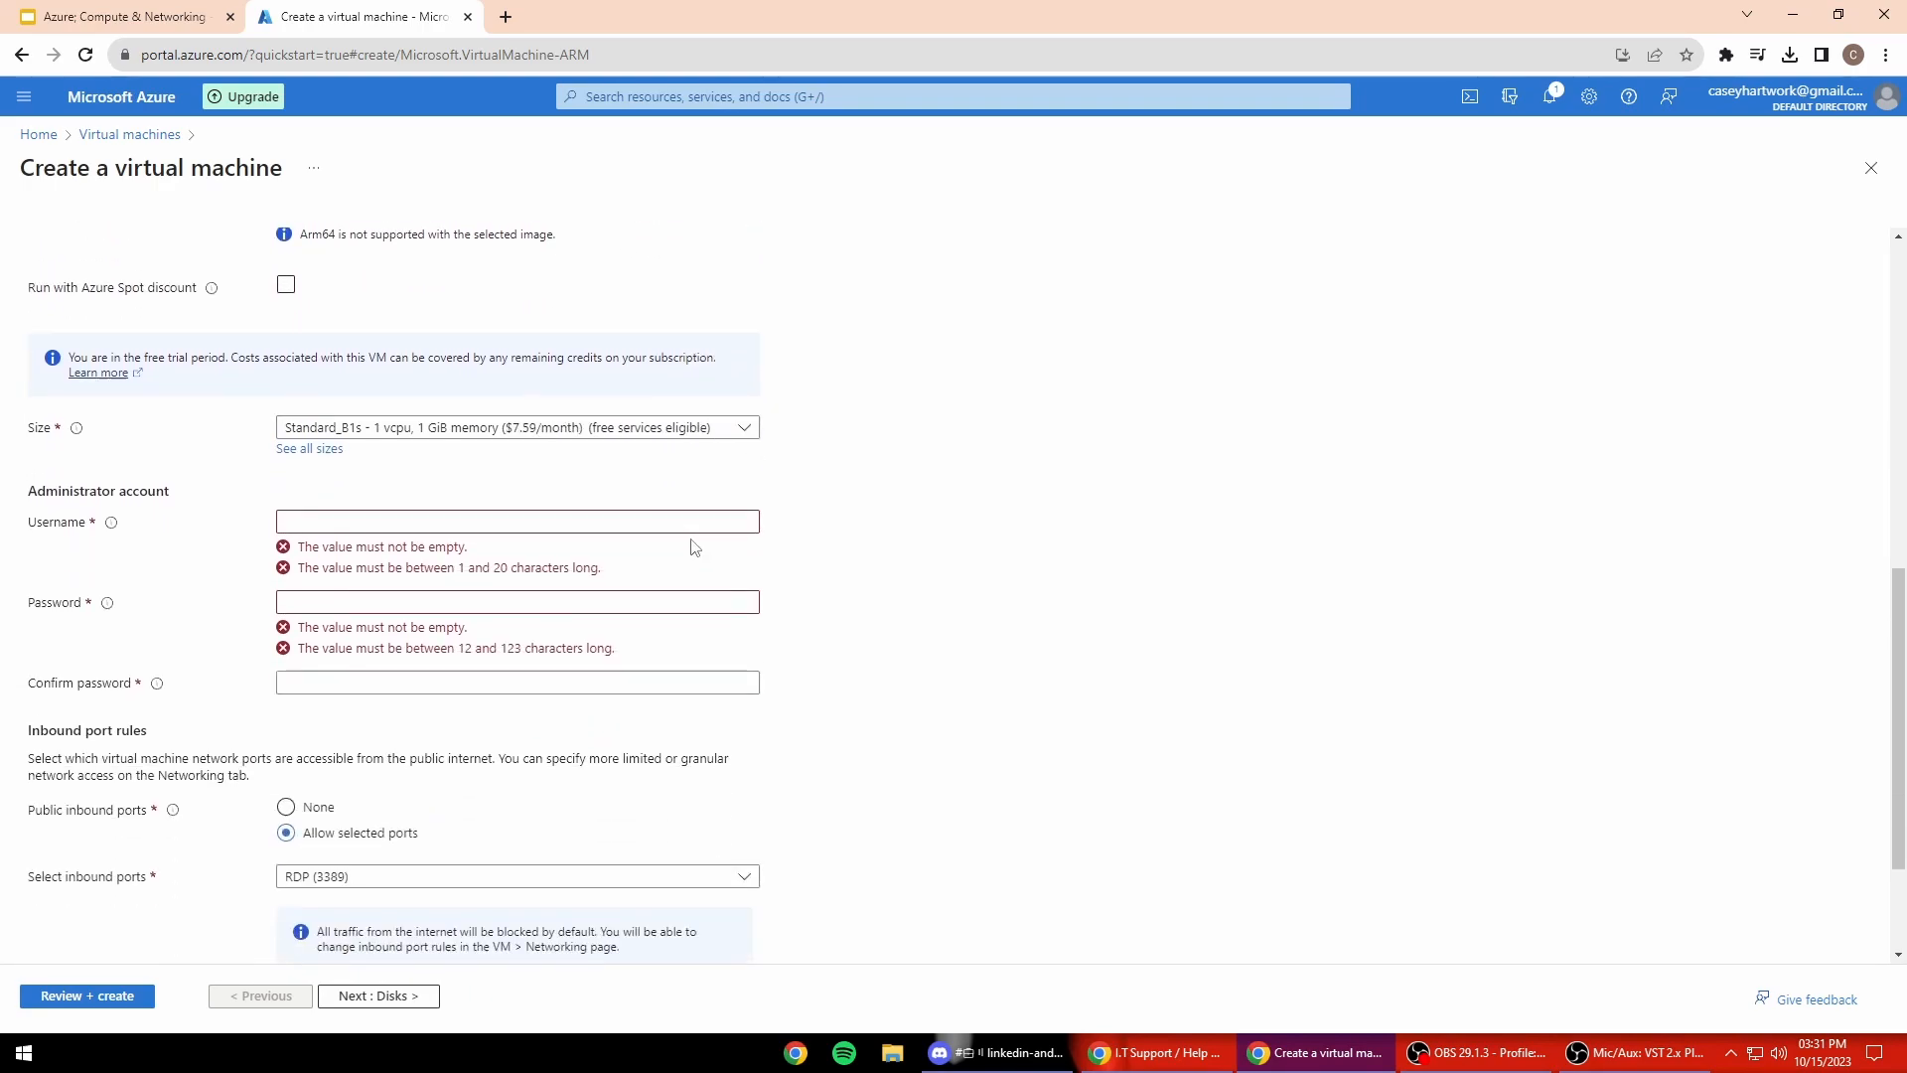
pyautogui.click(683, 433)
pyautogui.click(680, 519)
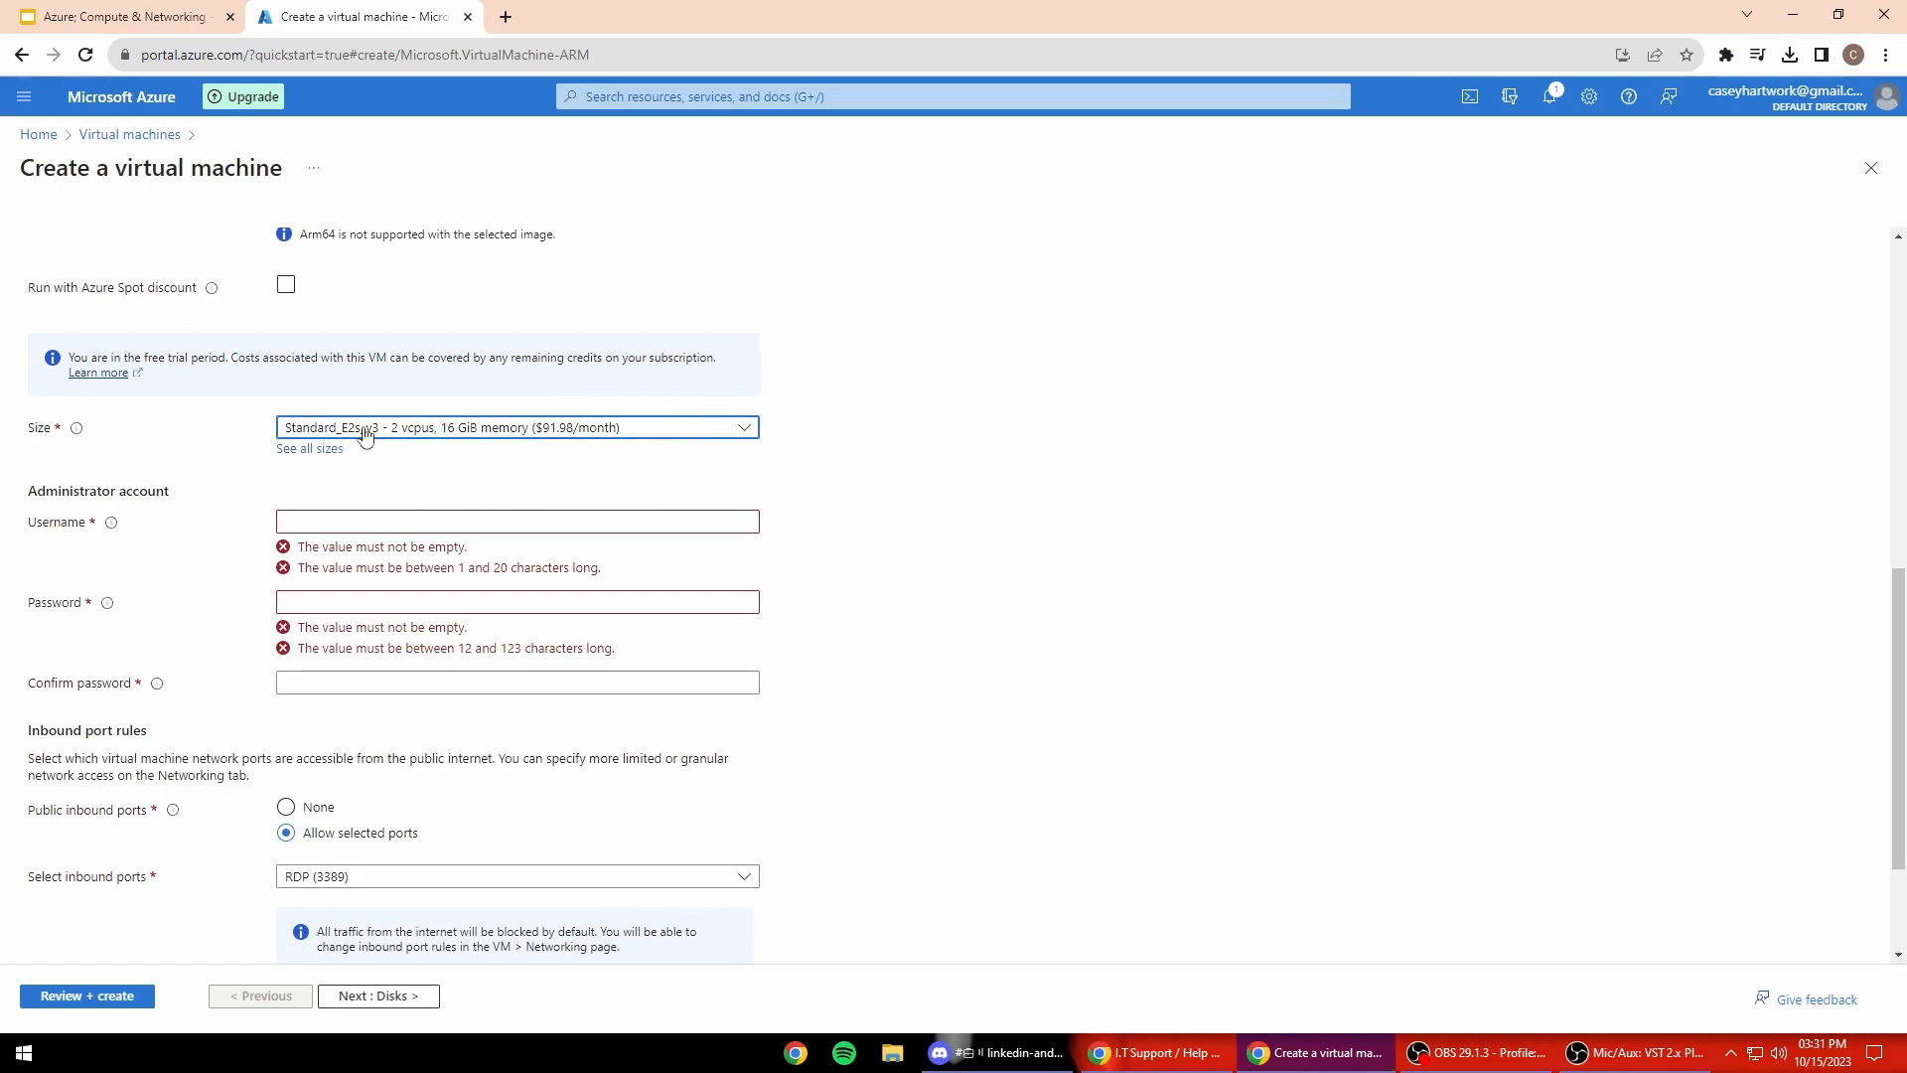
# Step: Enter the administrator username and a matching confirmed password
pyautogui.scroll(-1, 951, 492)
pyautogui.click(502, 421)
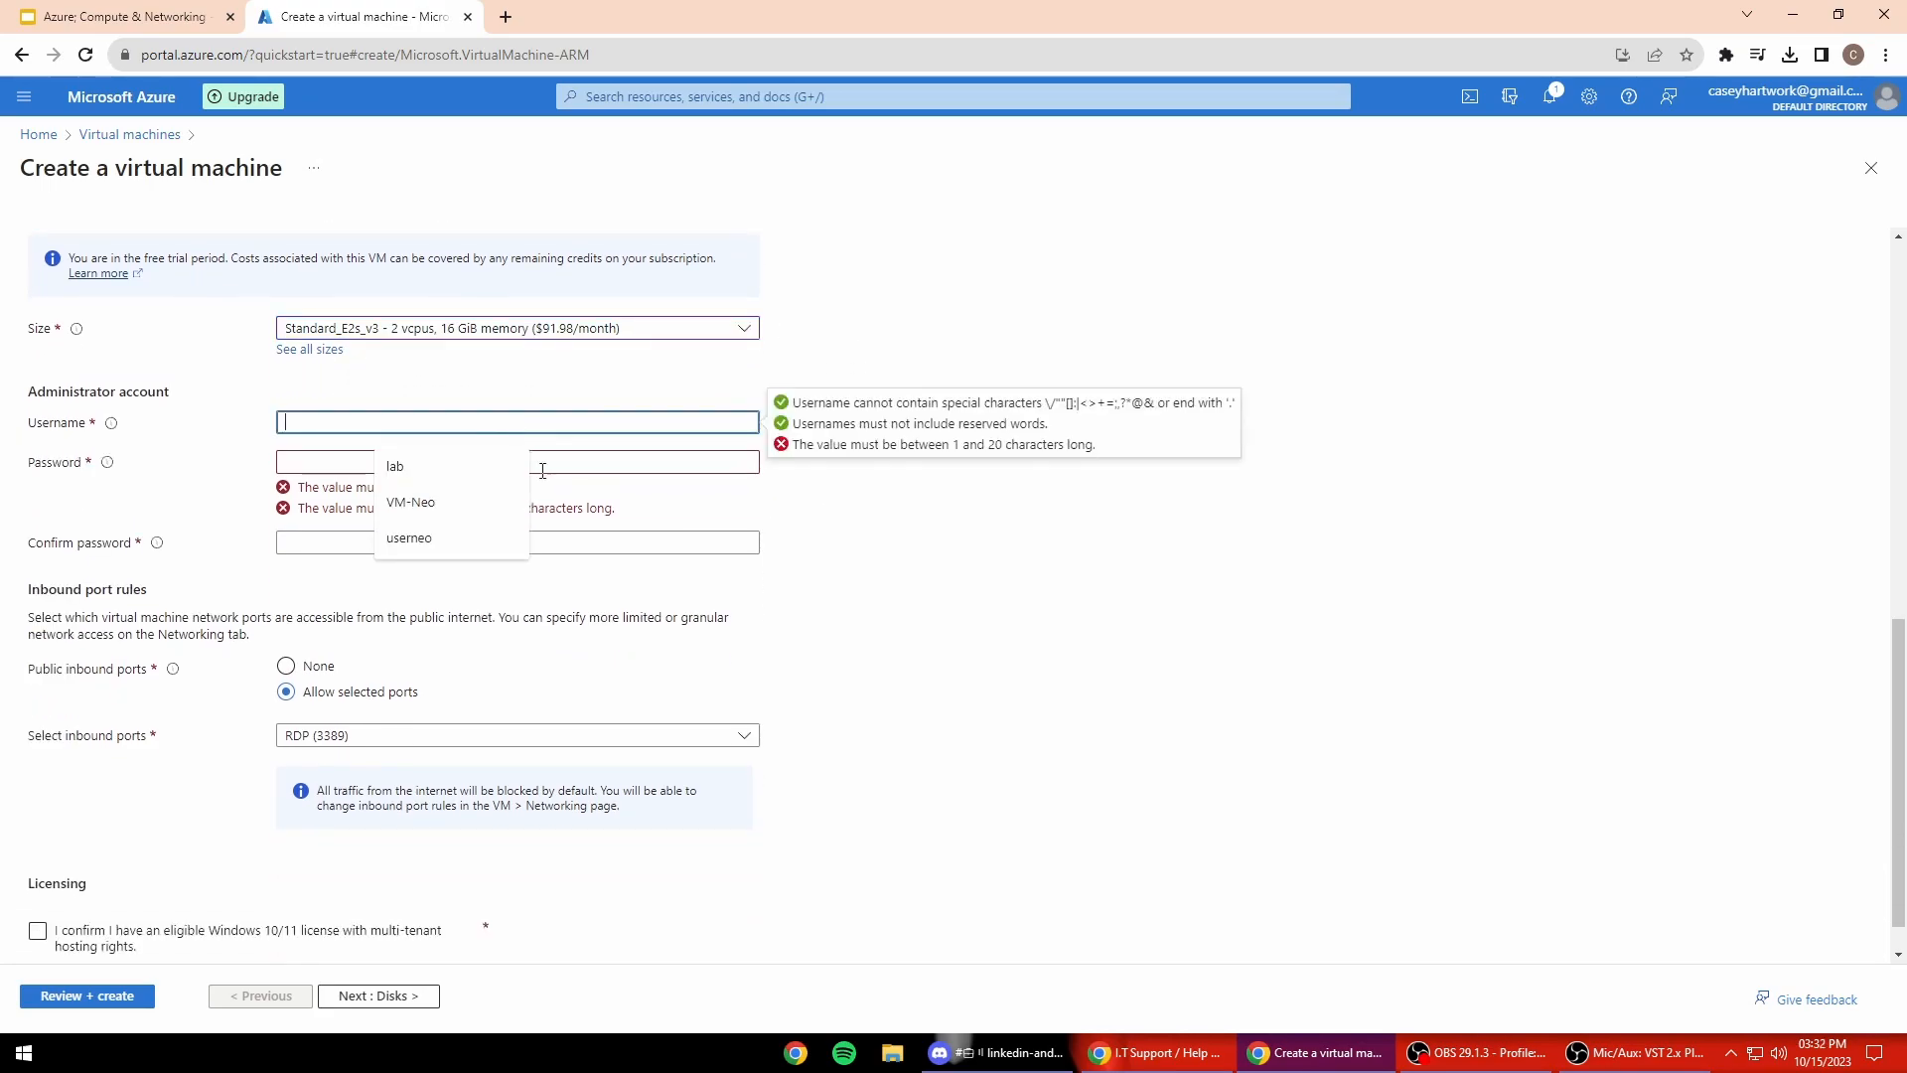
pyautogui.click(355, 418)
pyautogui.click(408, 538)
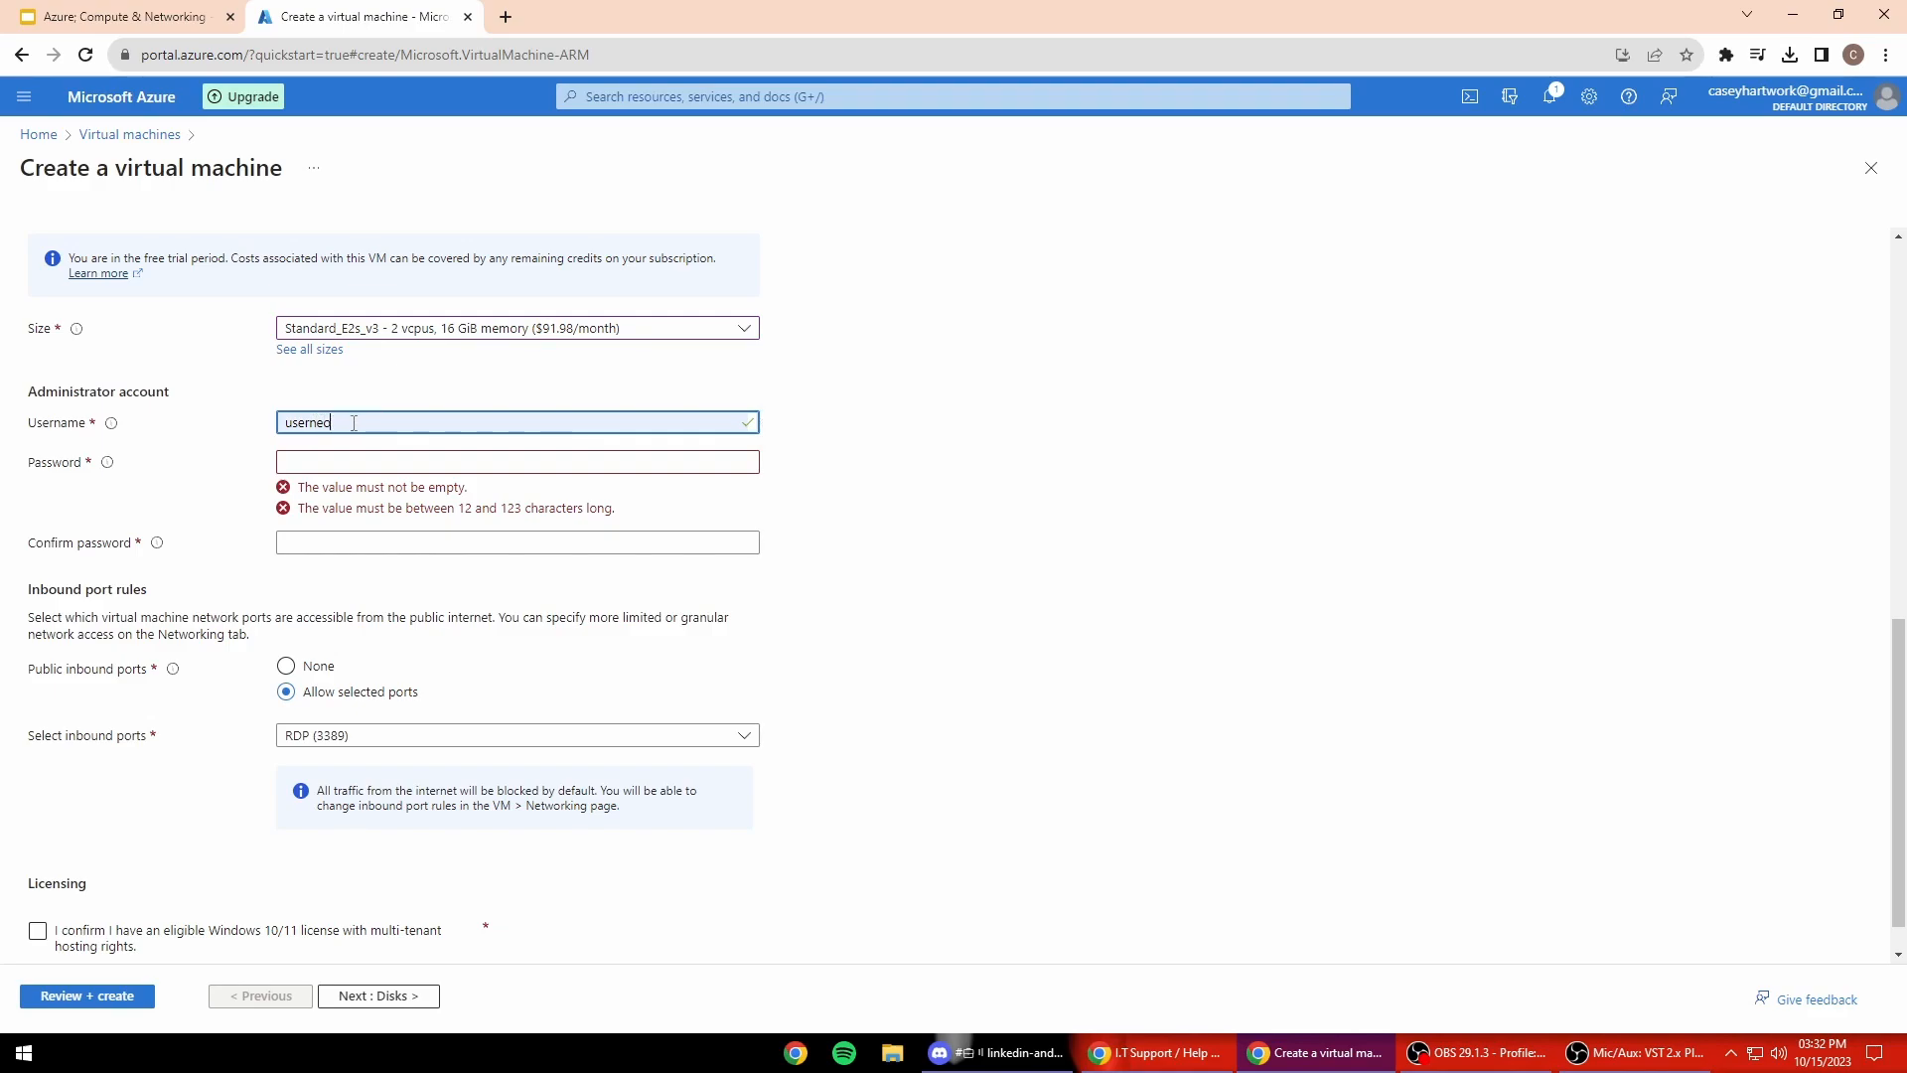
pyautogui.click(335, 461)
pyautogui.write('•••••••')
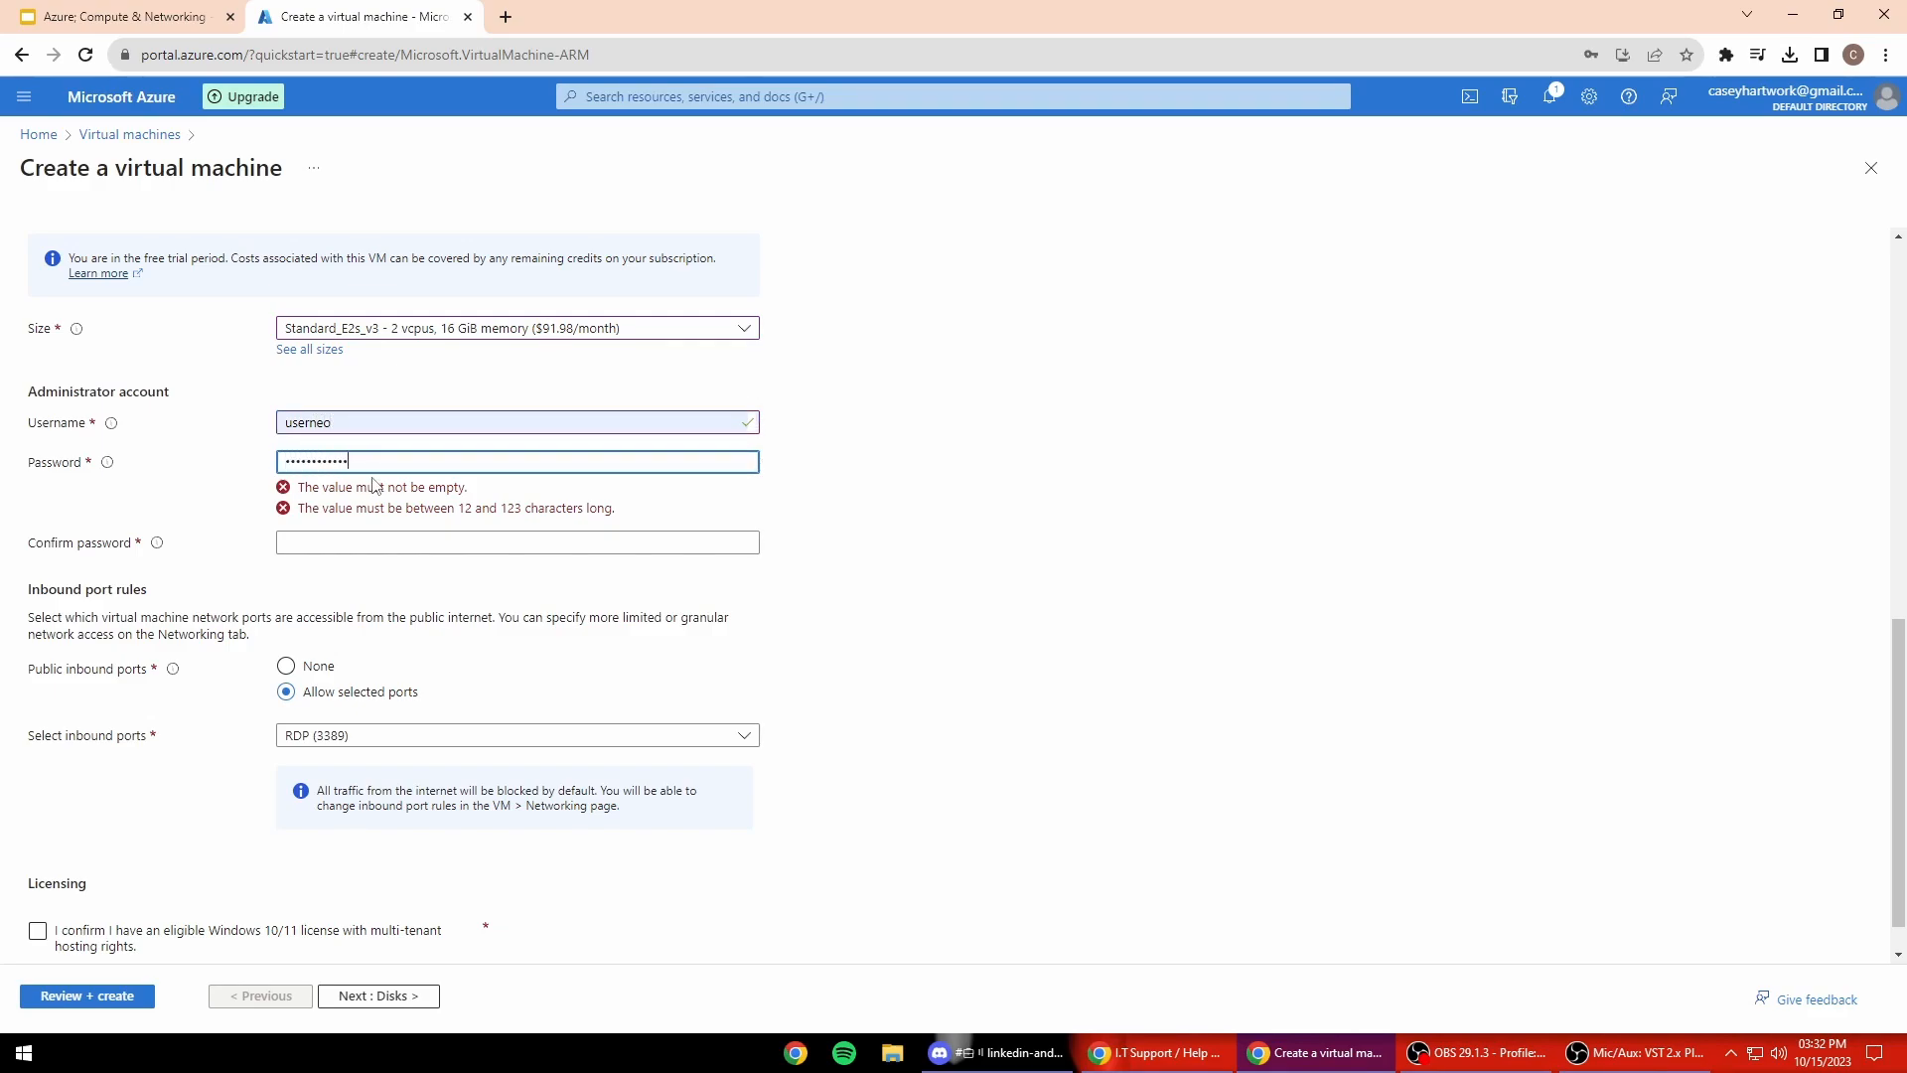
pyautogui.click(317, 505)
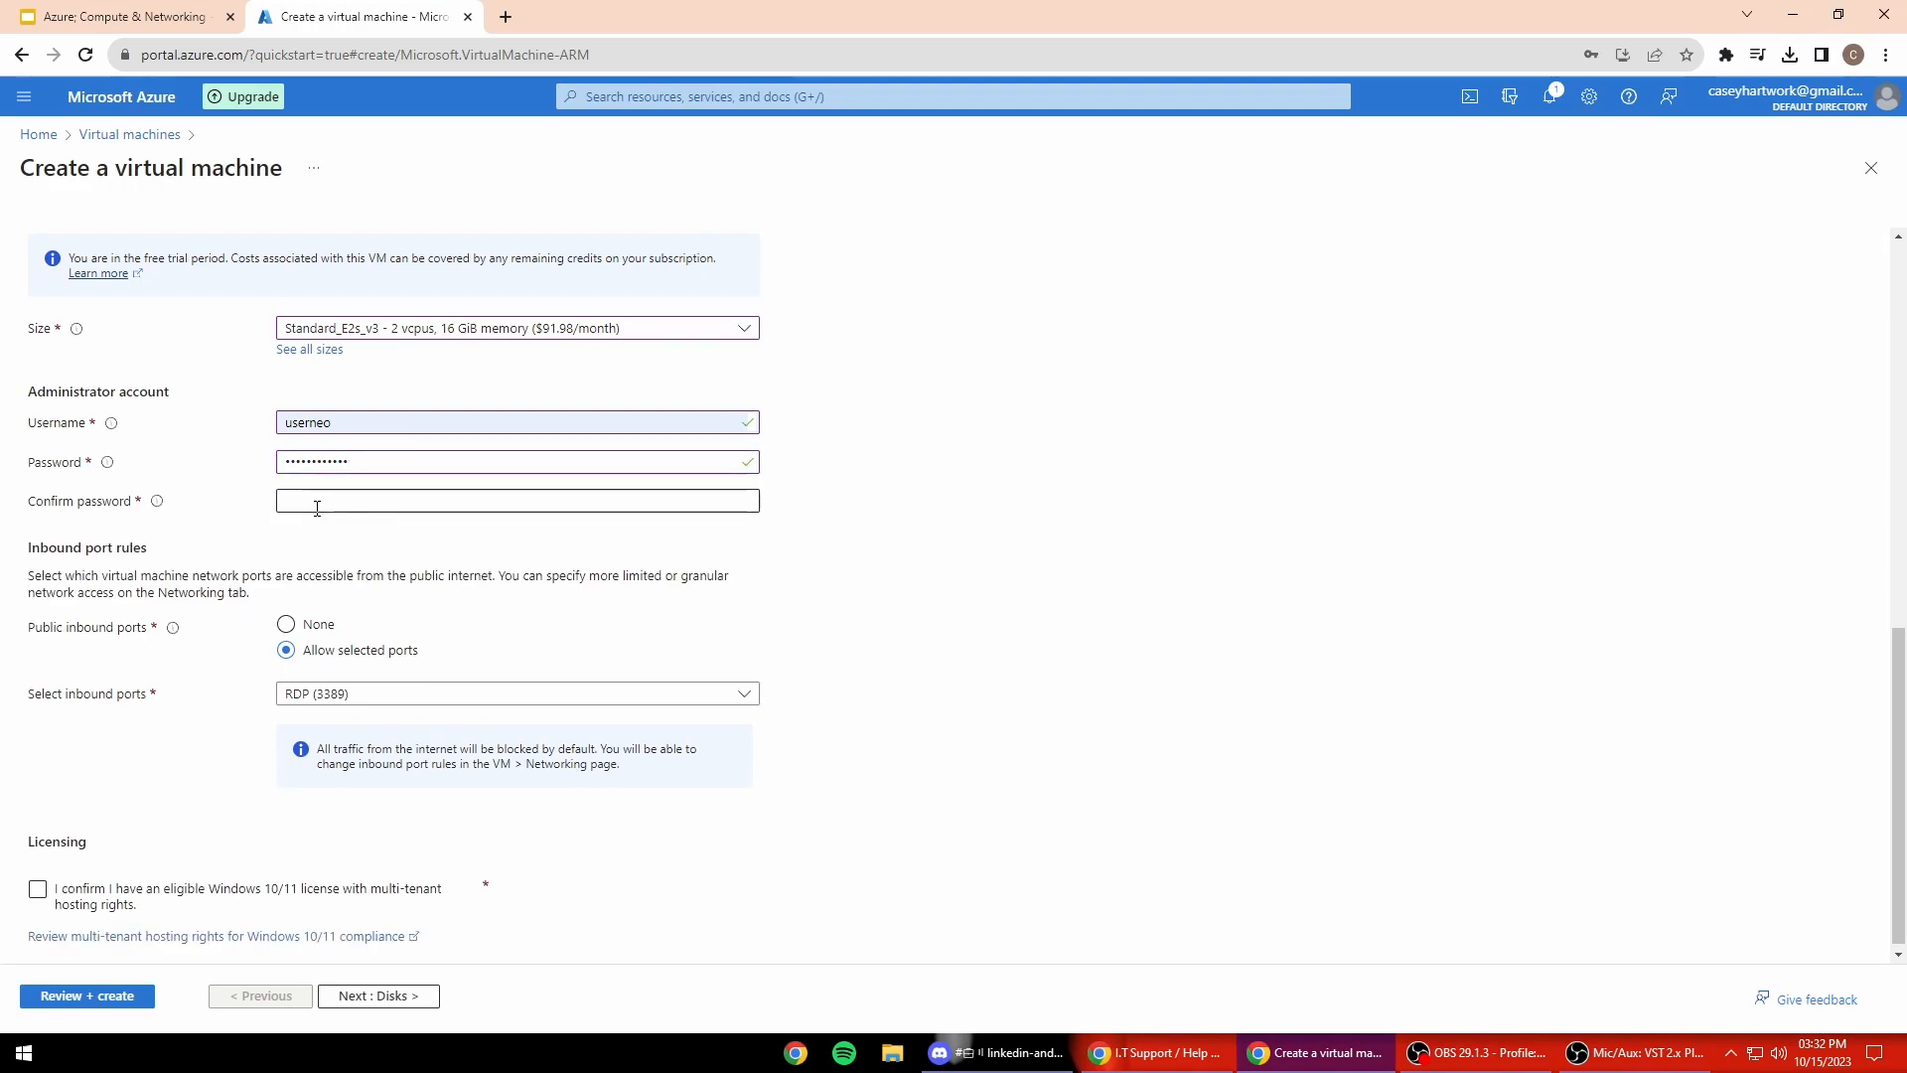
pyautogui.click(389, 505)
pyautogui.write('•••••')
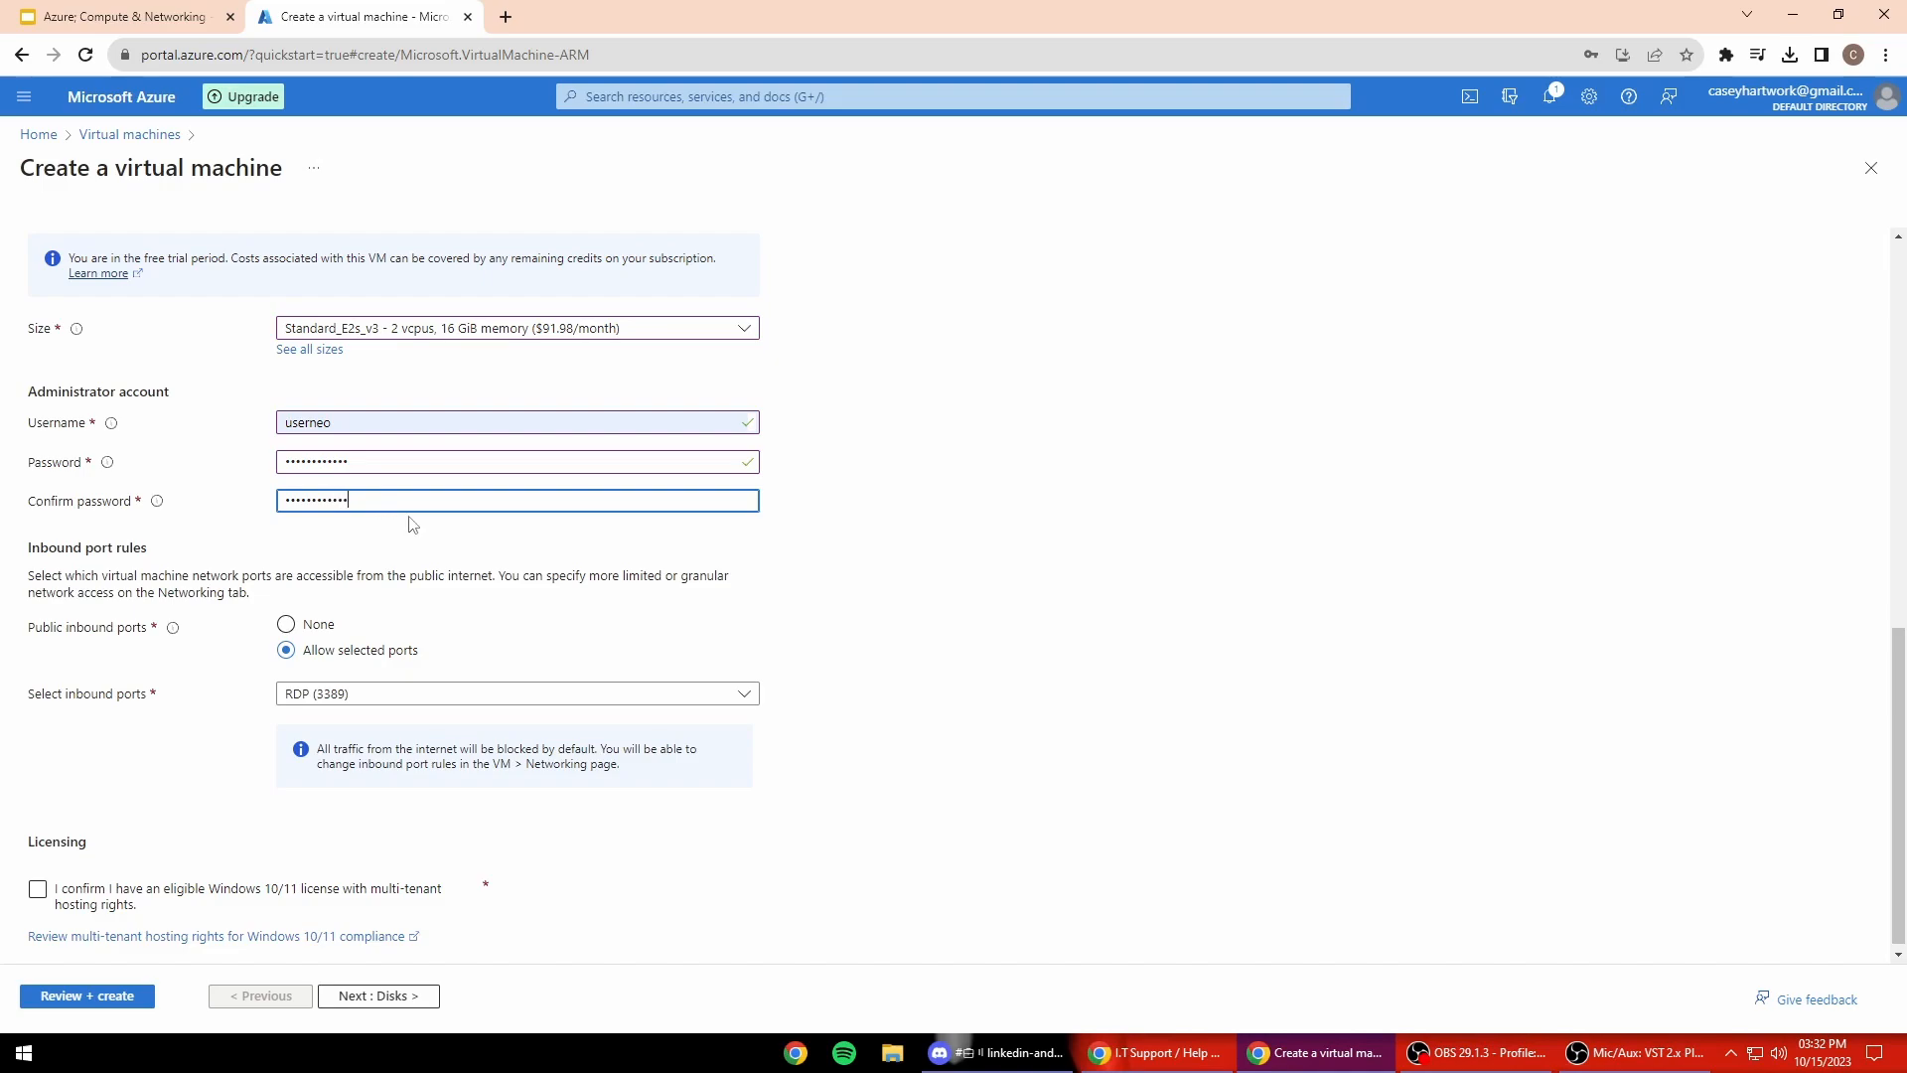
pyautogui.click(152, 891)
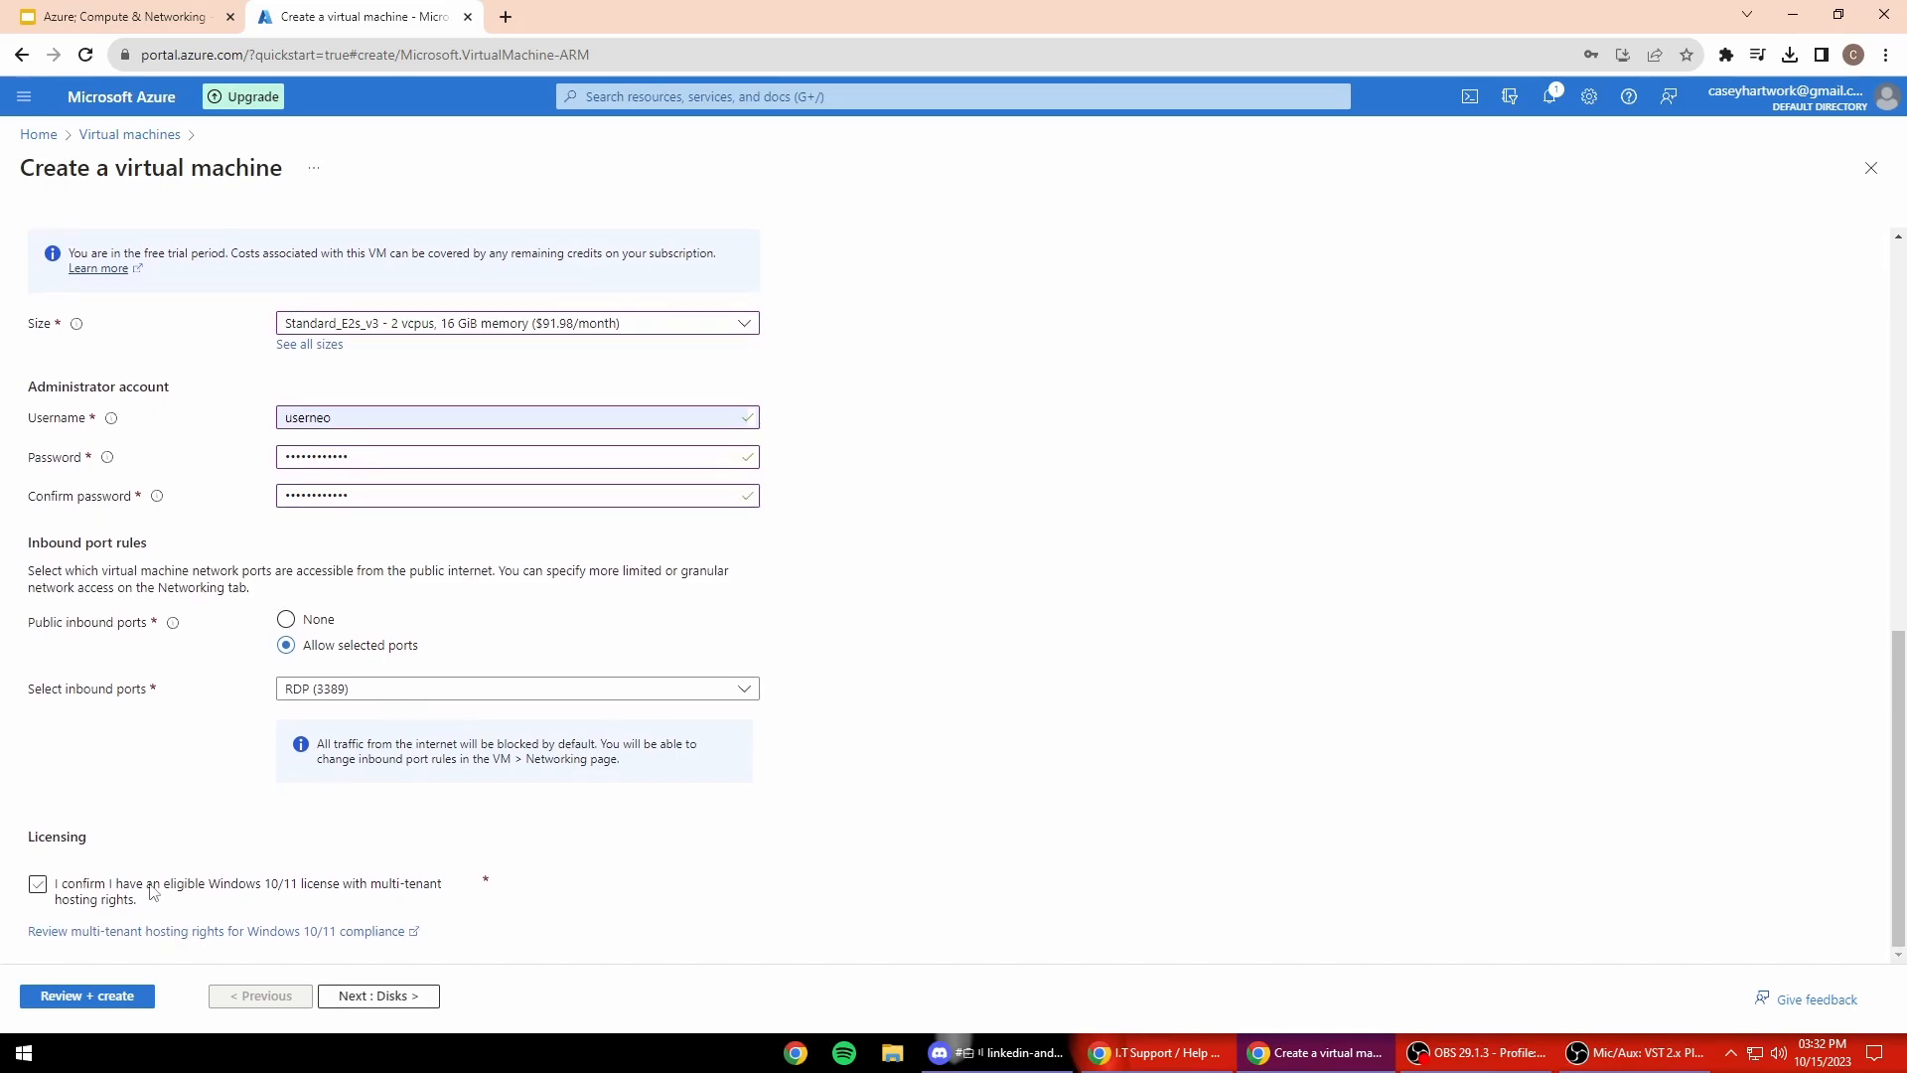
# Step: Confirm Windows license eligibility, pass validation, review the summary, and create vm-neo
pyautogui.click(38, 892)
pyautogui.click(115, 996)
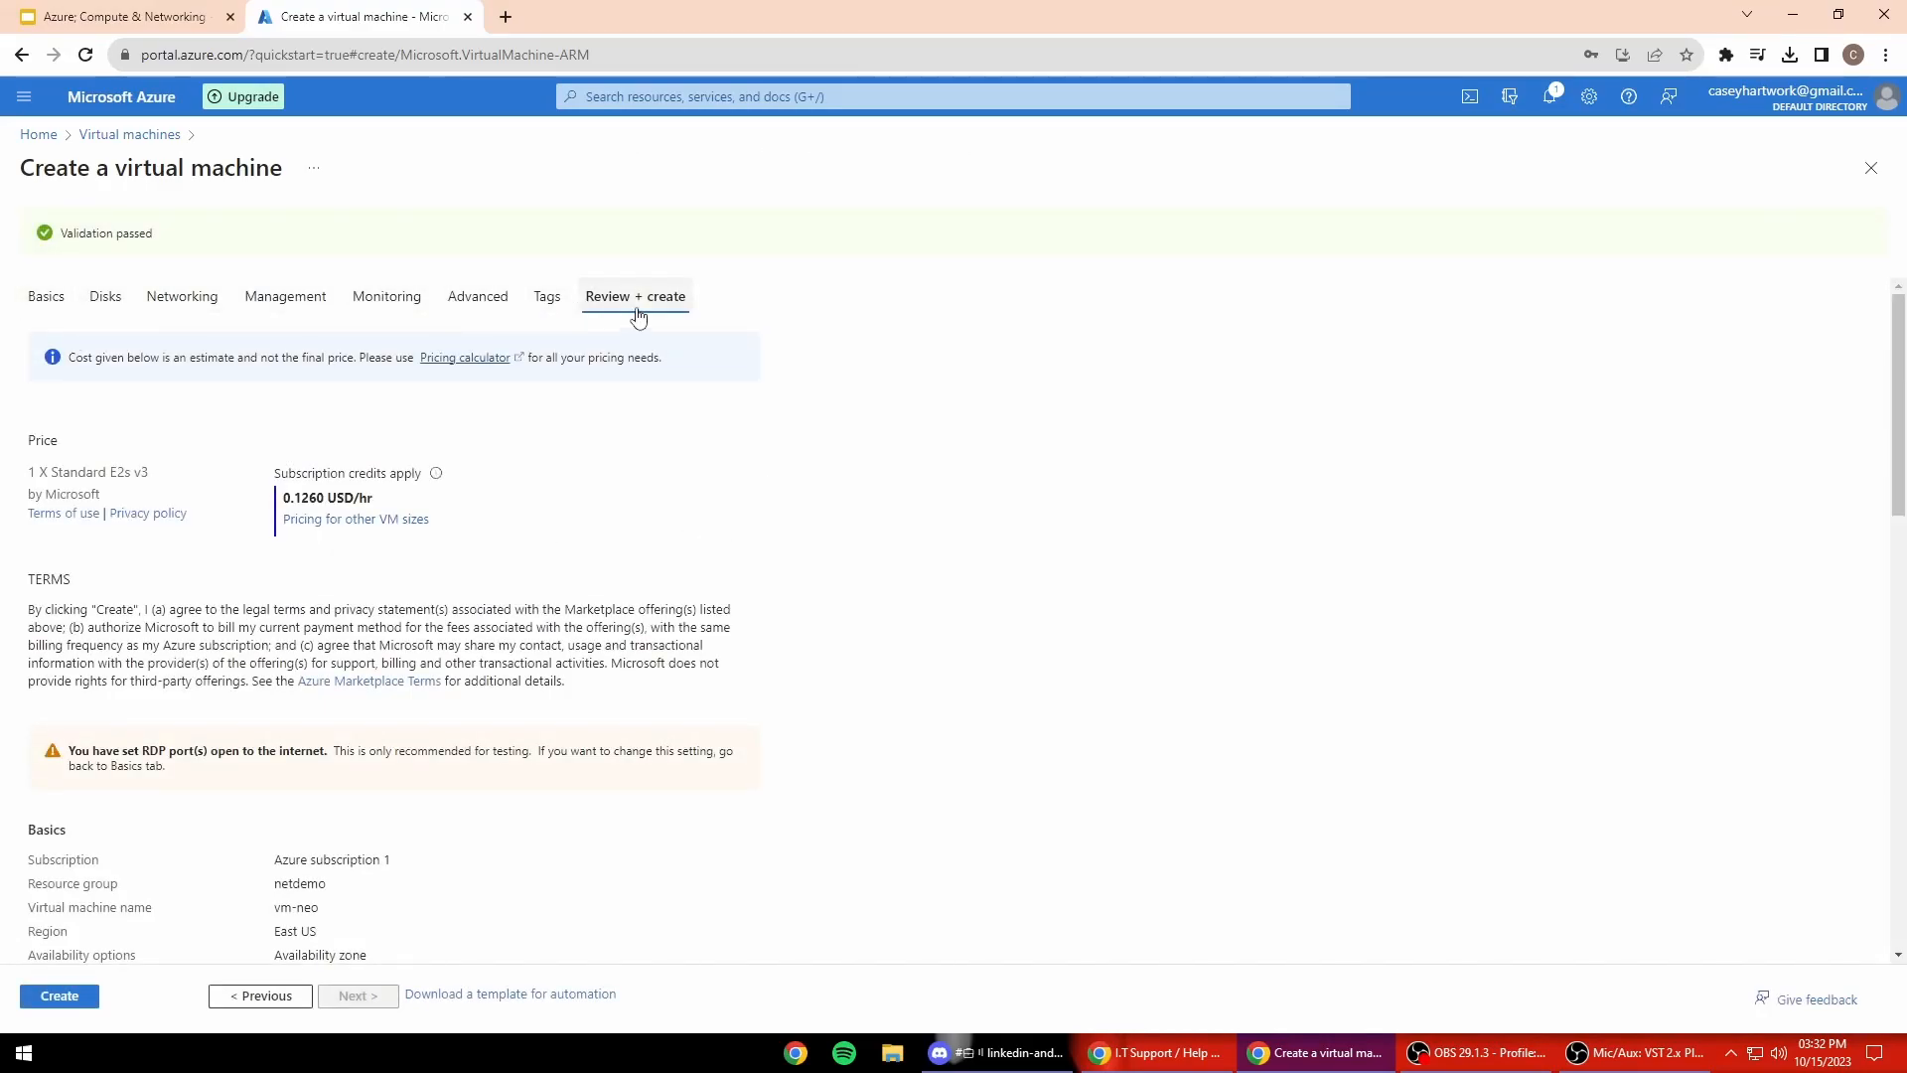
pyautogui.scroll(-1, 695, 428)
pyautogui.scroll(1, 149, 294)
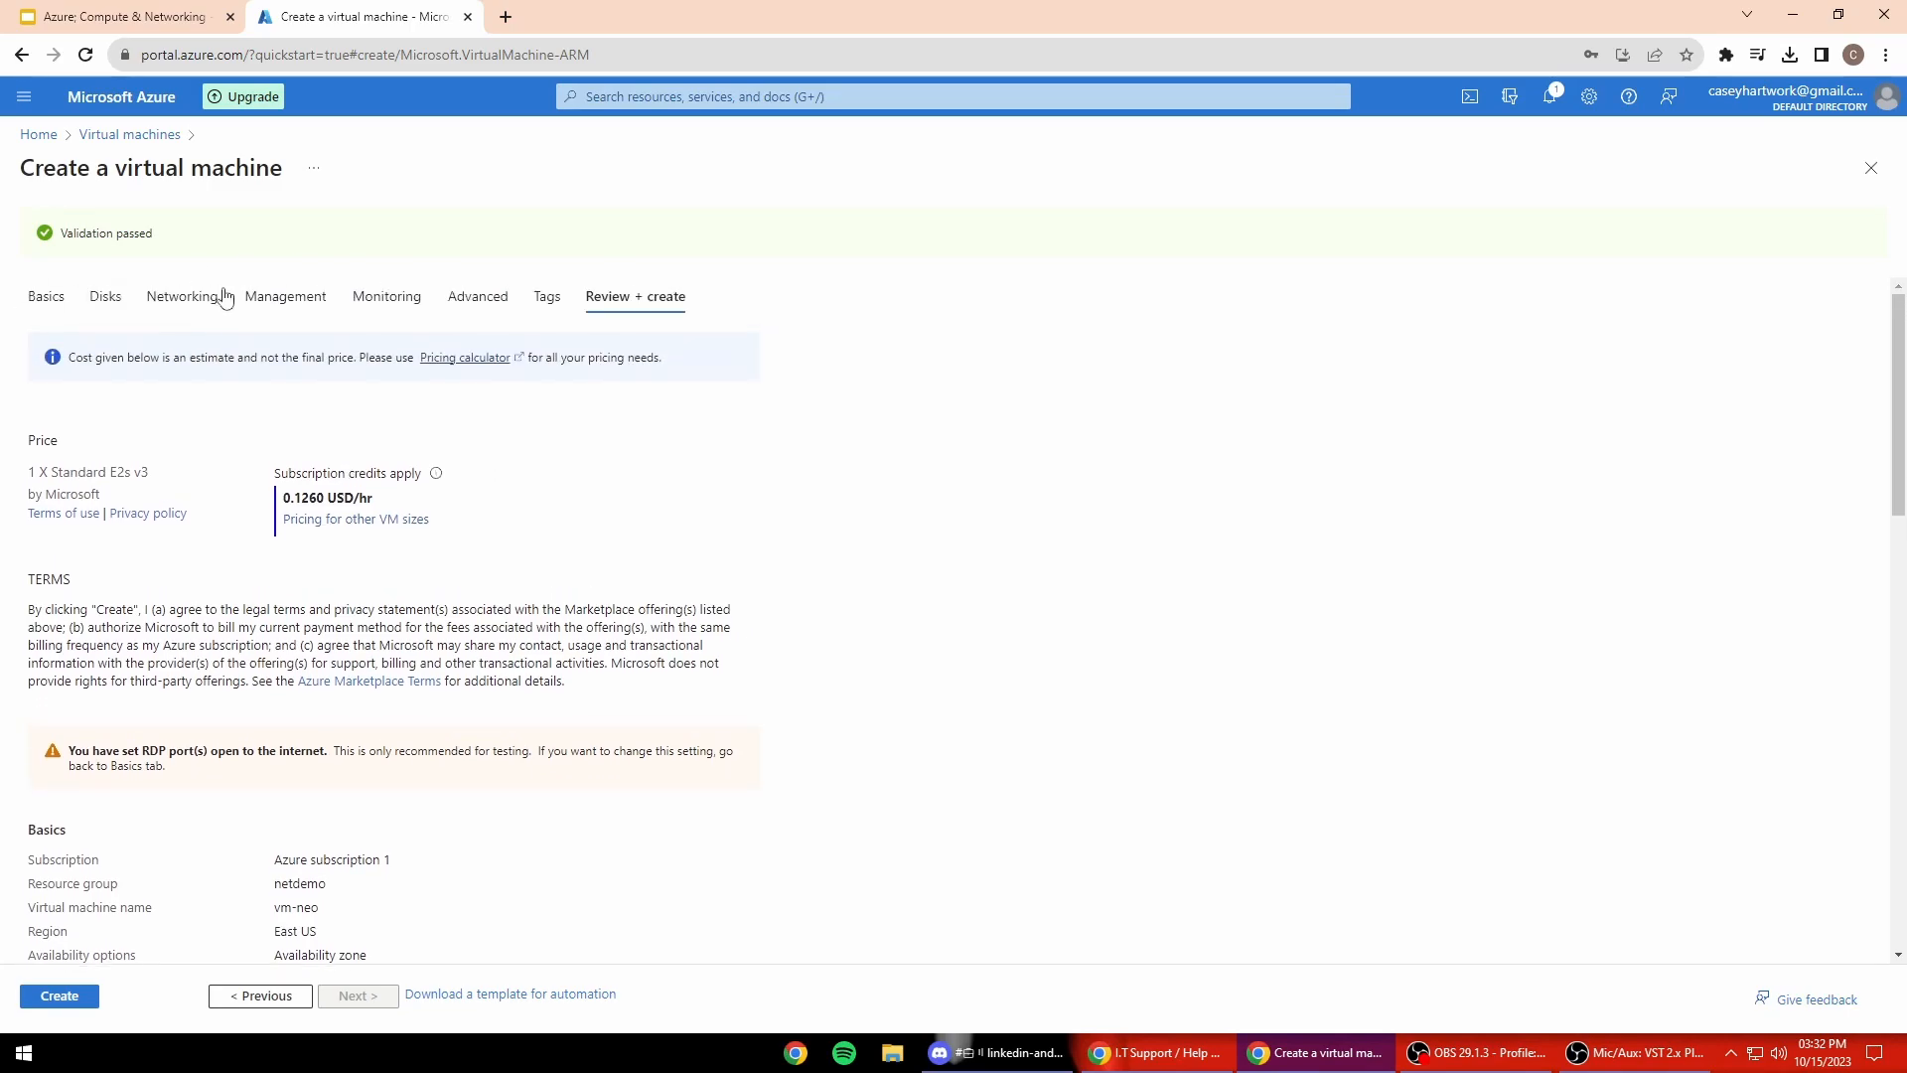
pyautogui.scroll(-3, 778, 360)
pyautogui.scroll(3, 468, 443)
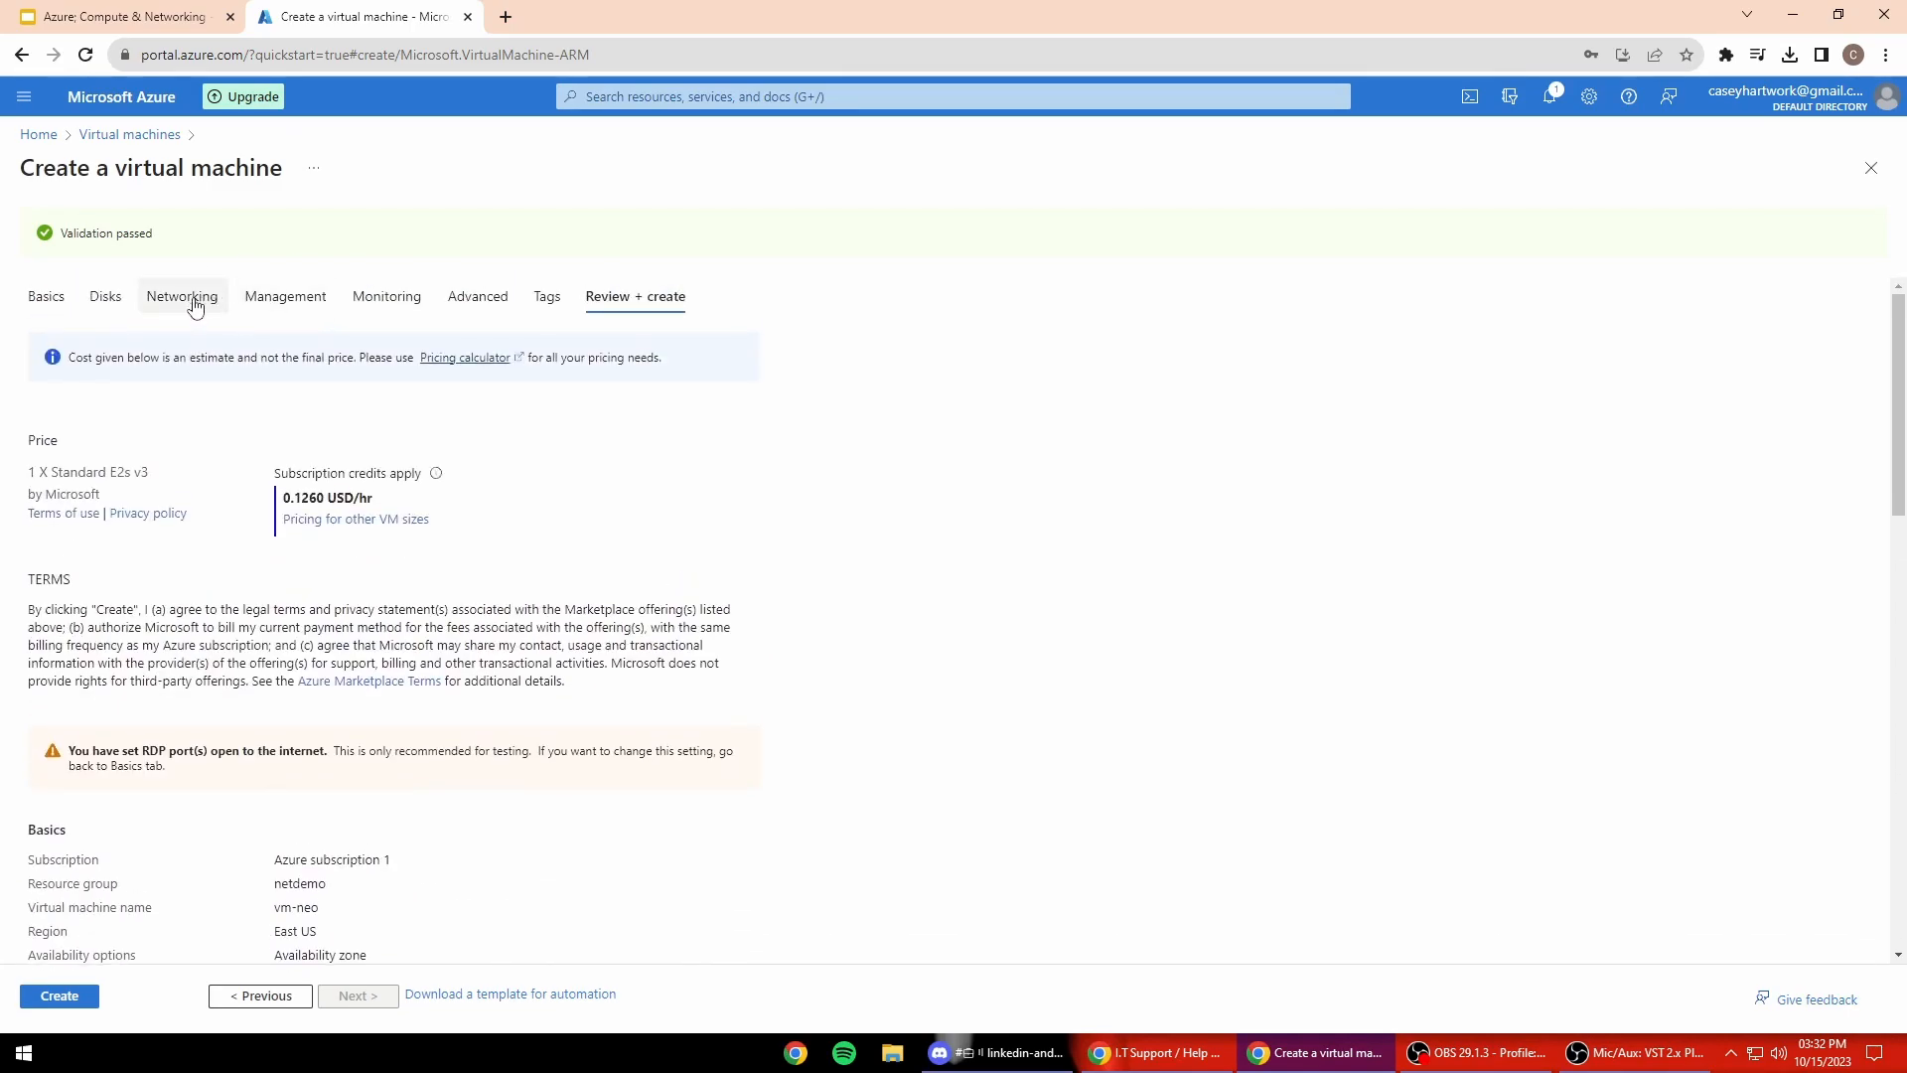
pyautogui.scroll(-3, 497, 596)
pyautogui.scroll(-2, 509, 655)
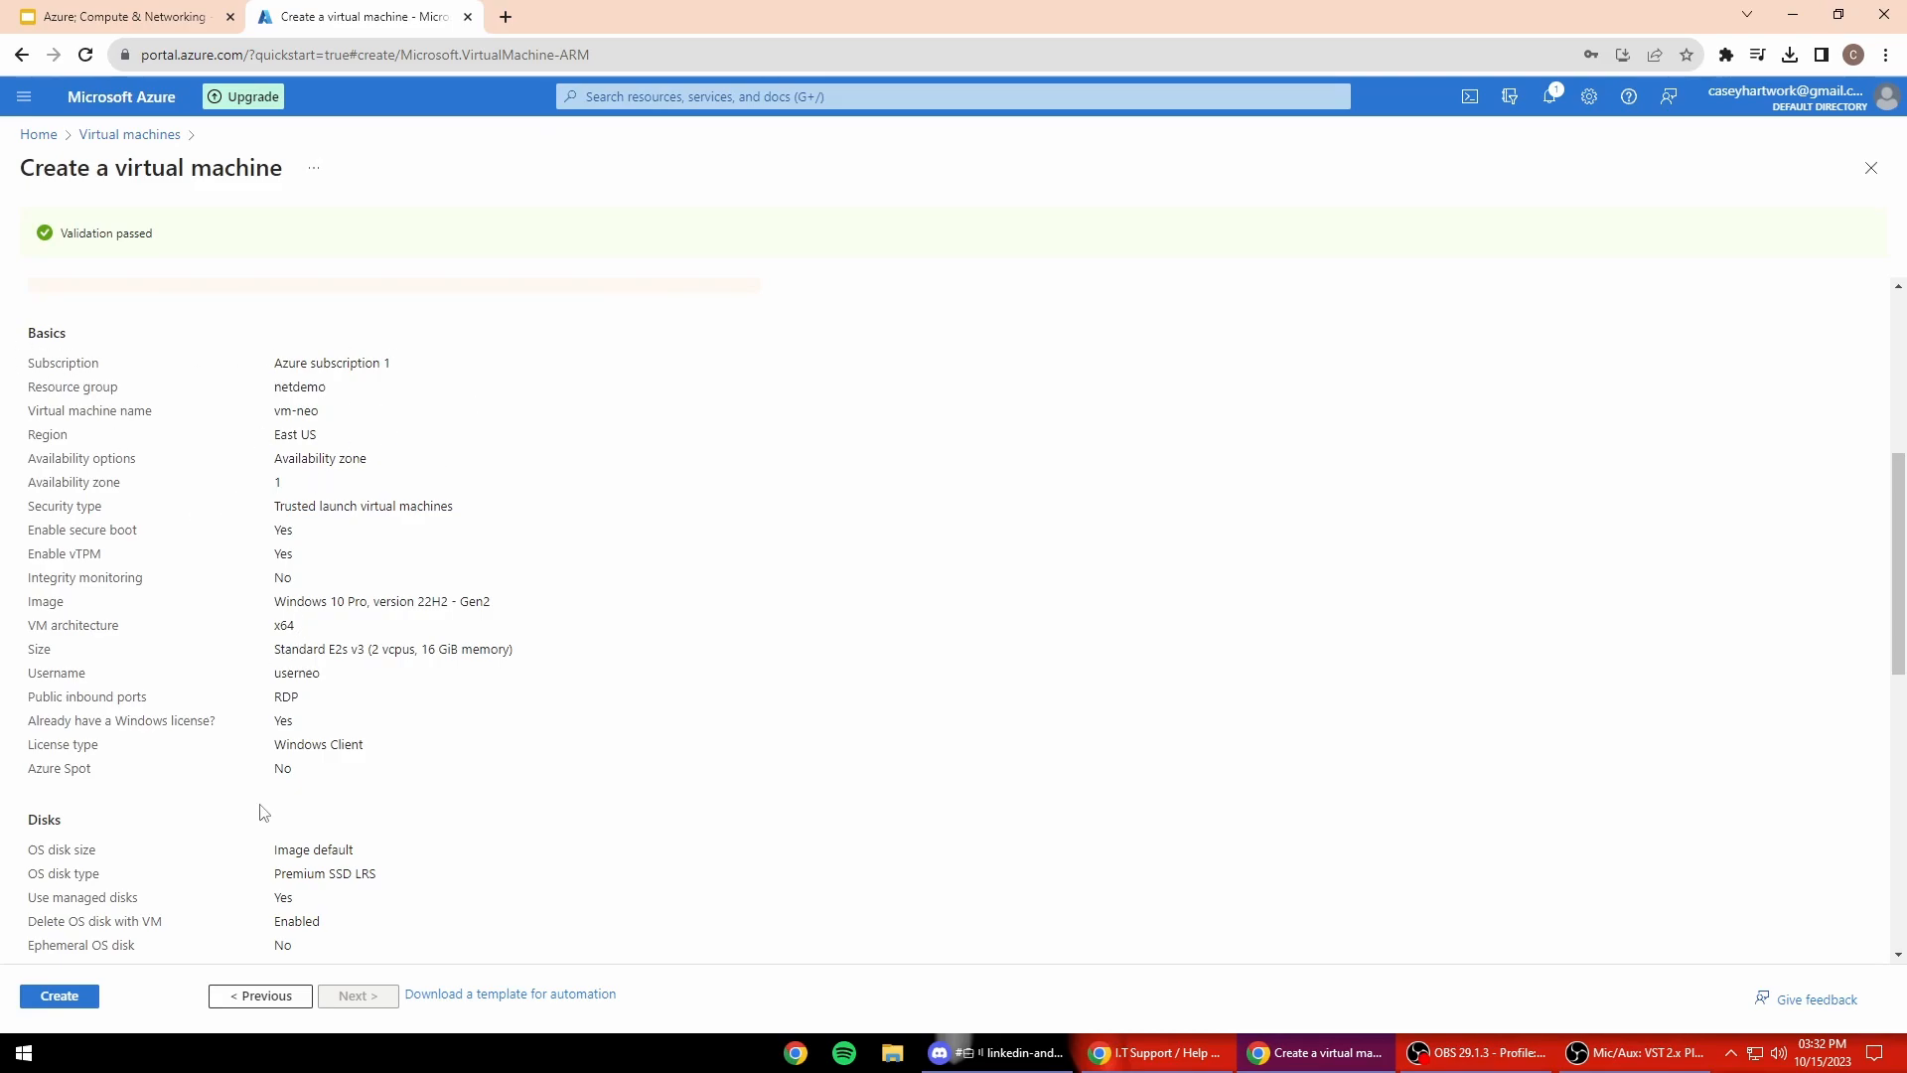
pyautogui.scroll(-5, 334, 840)
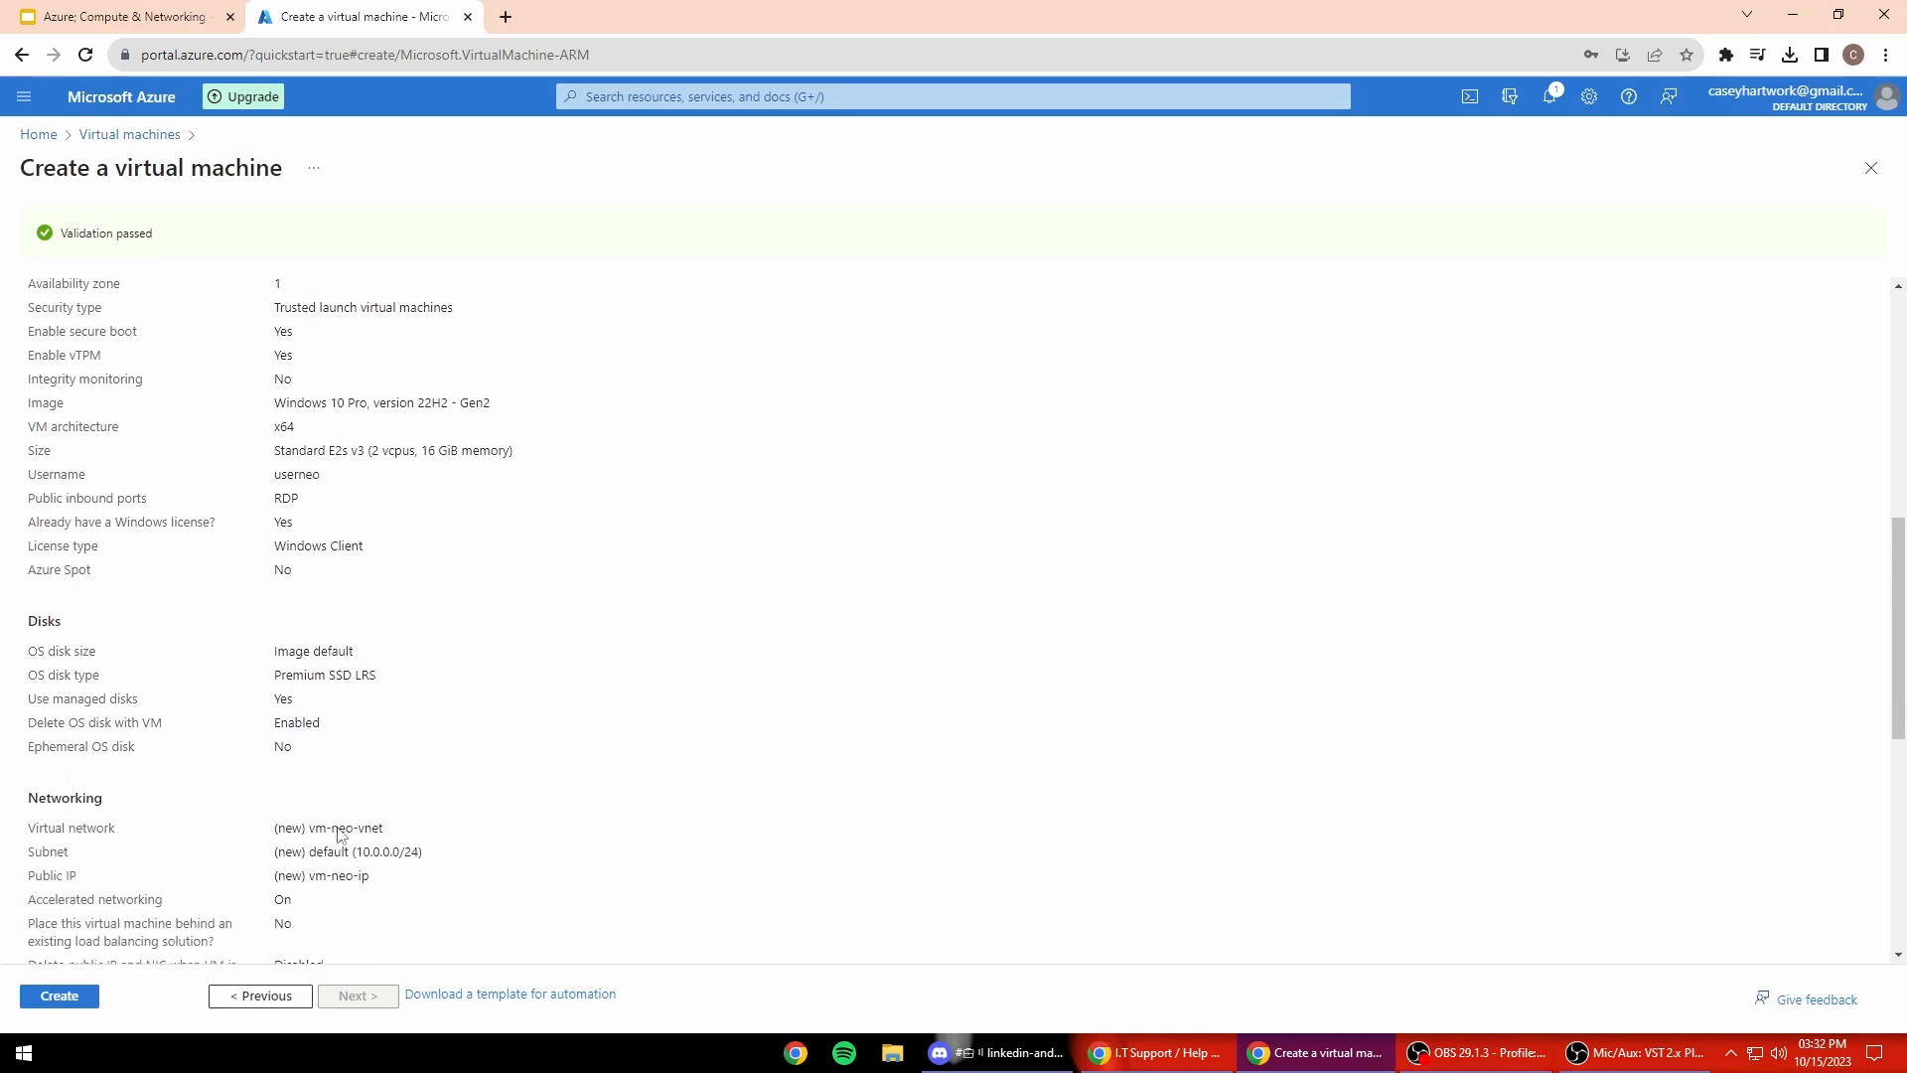
pyautogui.click(77, 998)
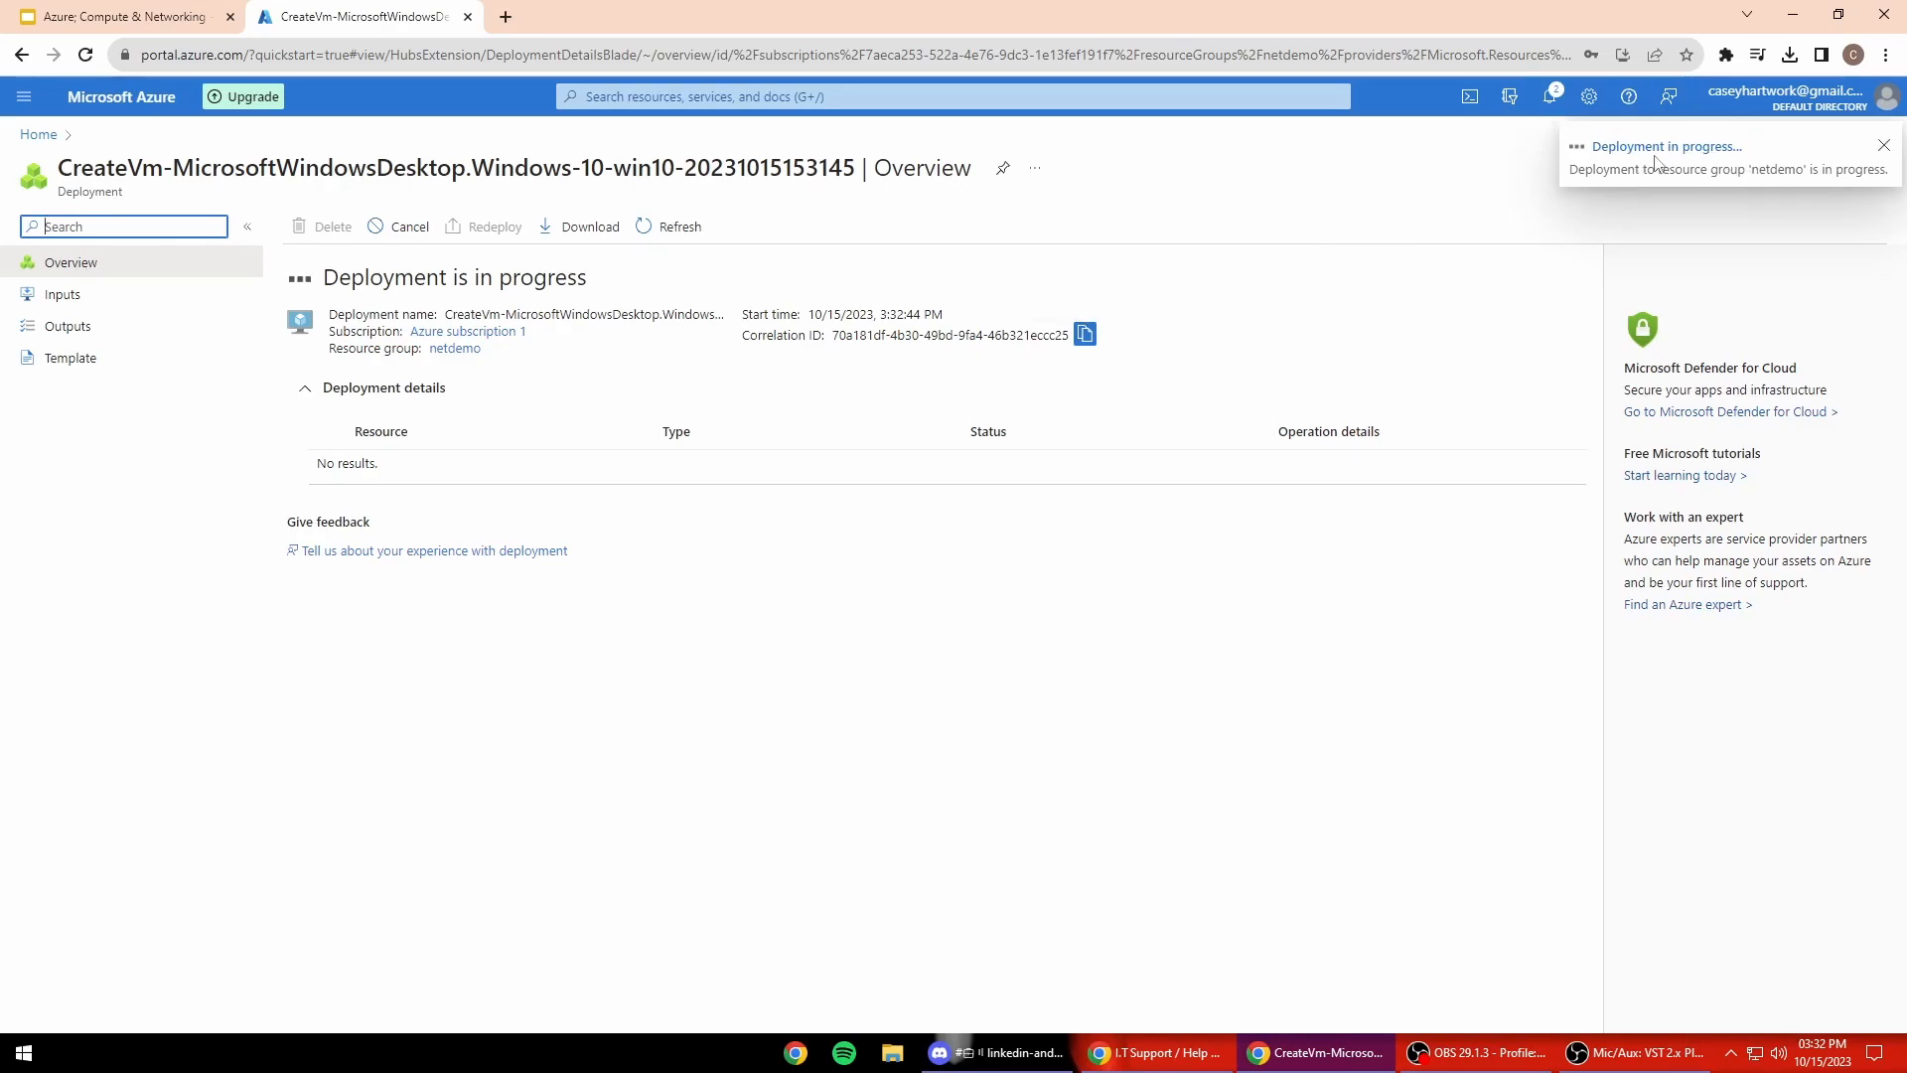
# Step: Go from Home to the netdemo group's Virtual machines list showing vm-neo running
pyautogui.click(149, 96)
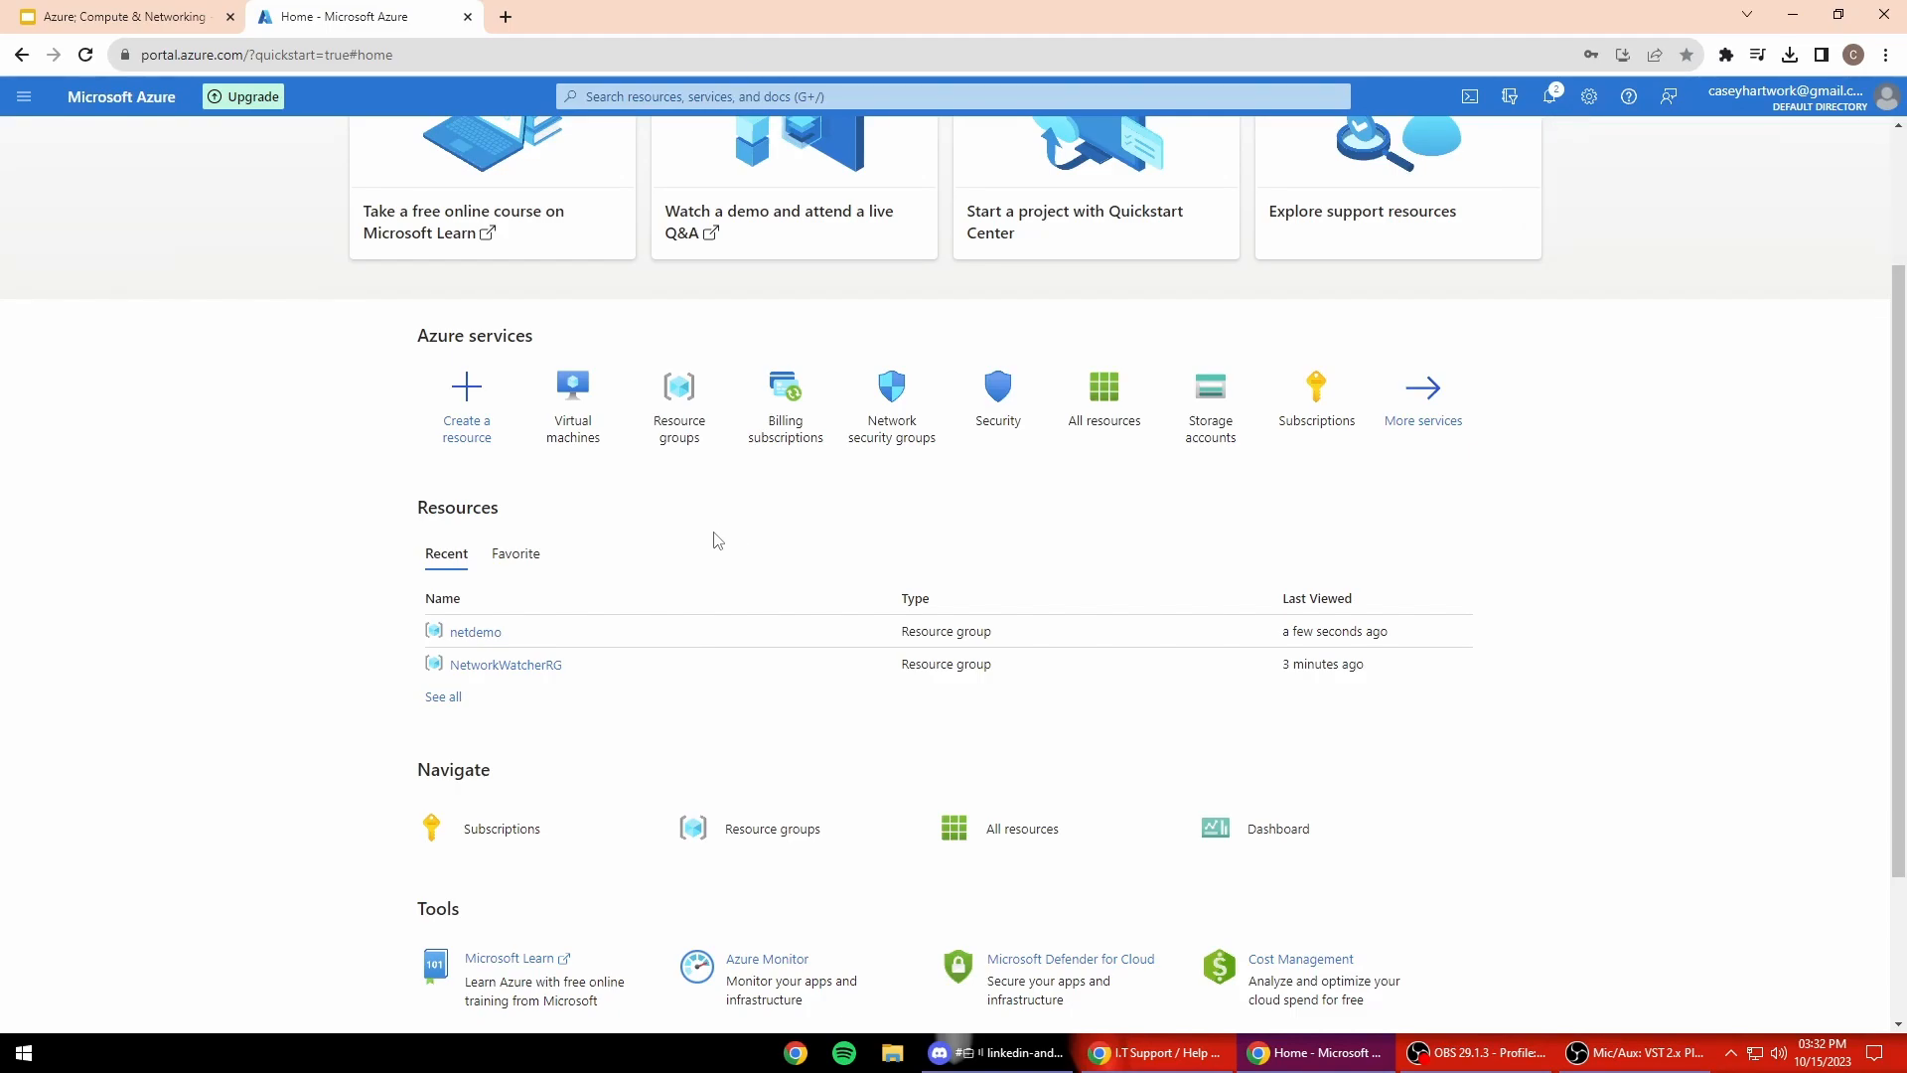
pyautogui.scroll(1, 718, 539)
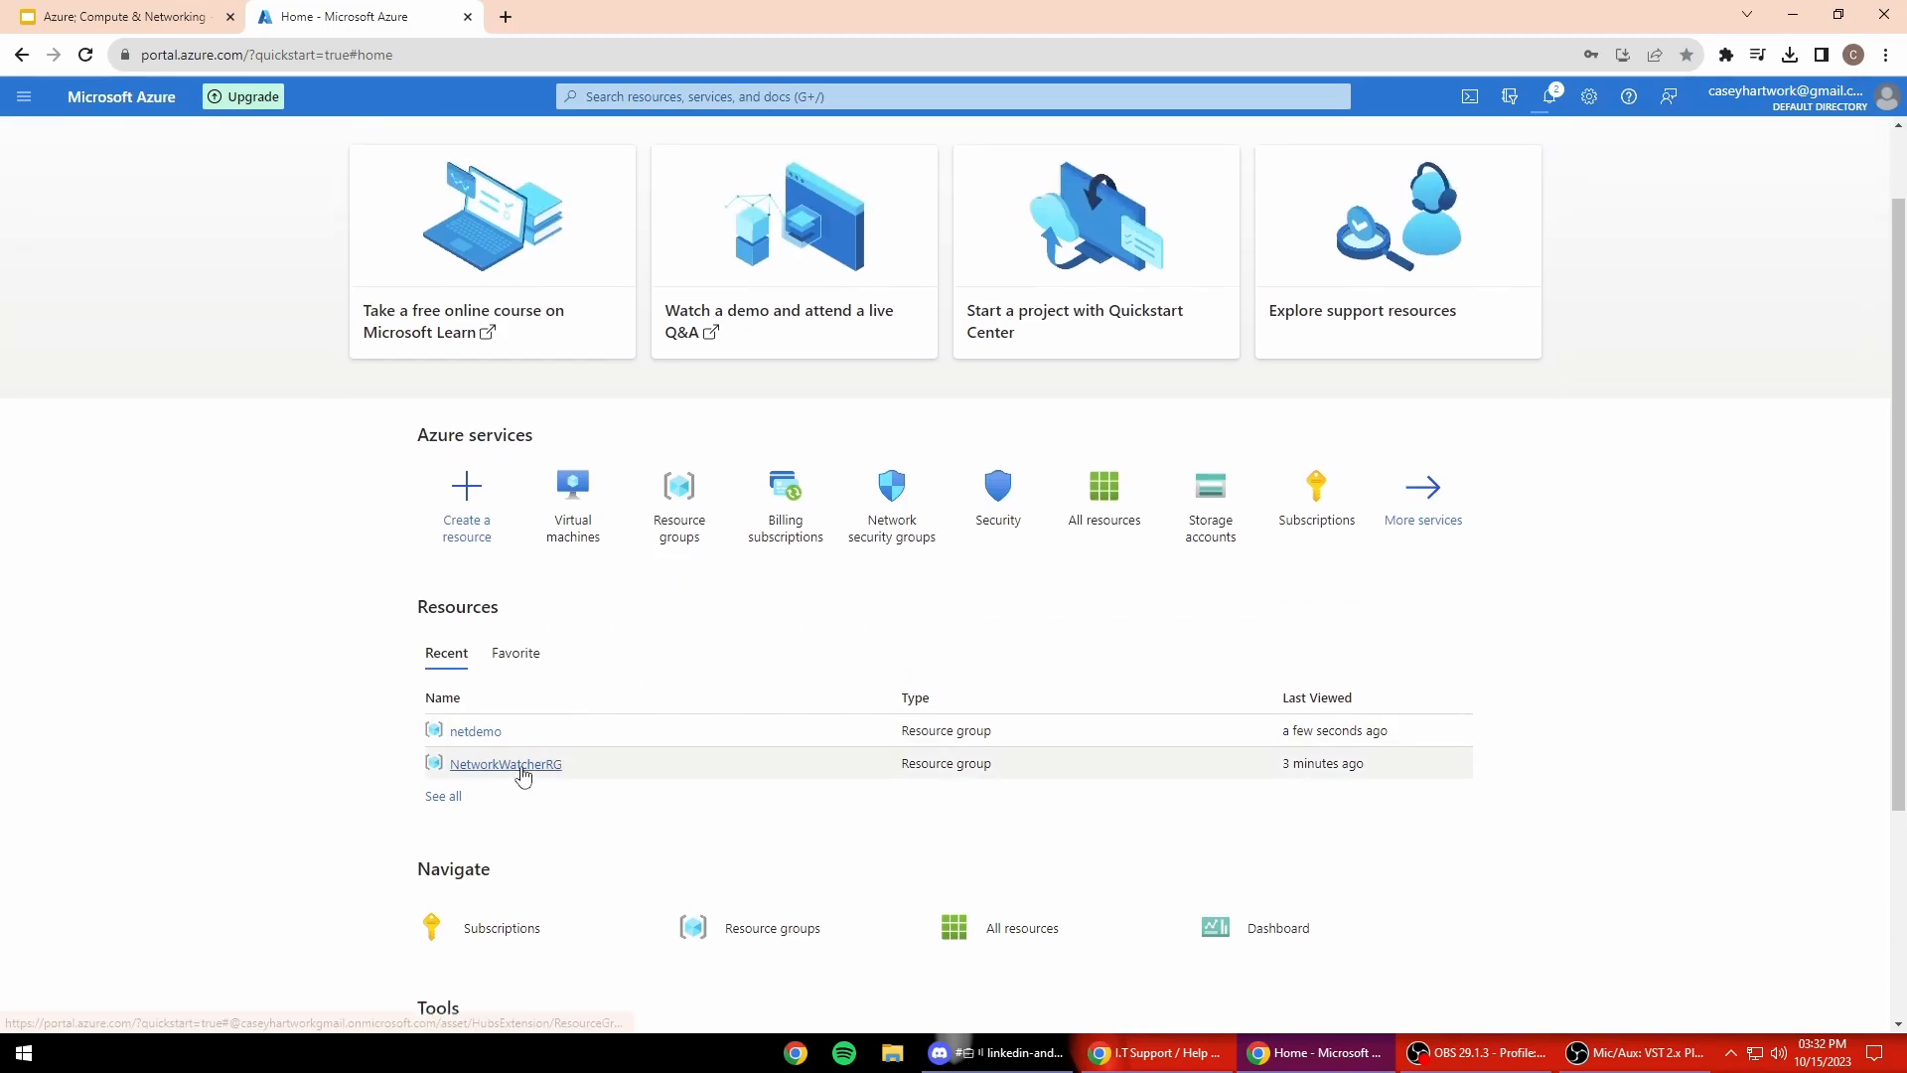
pyautogui.click(475, 731)
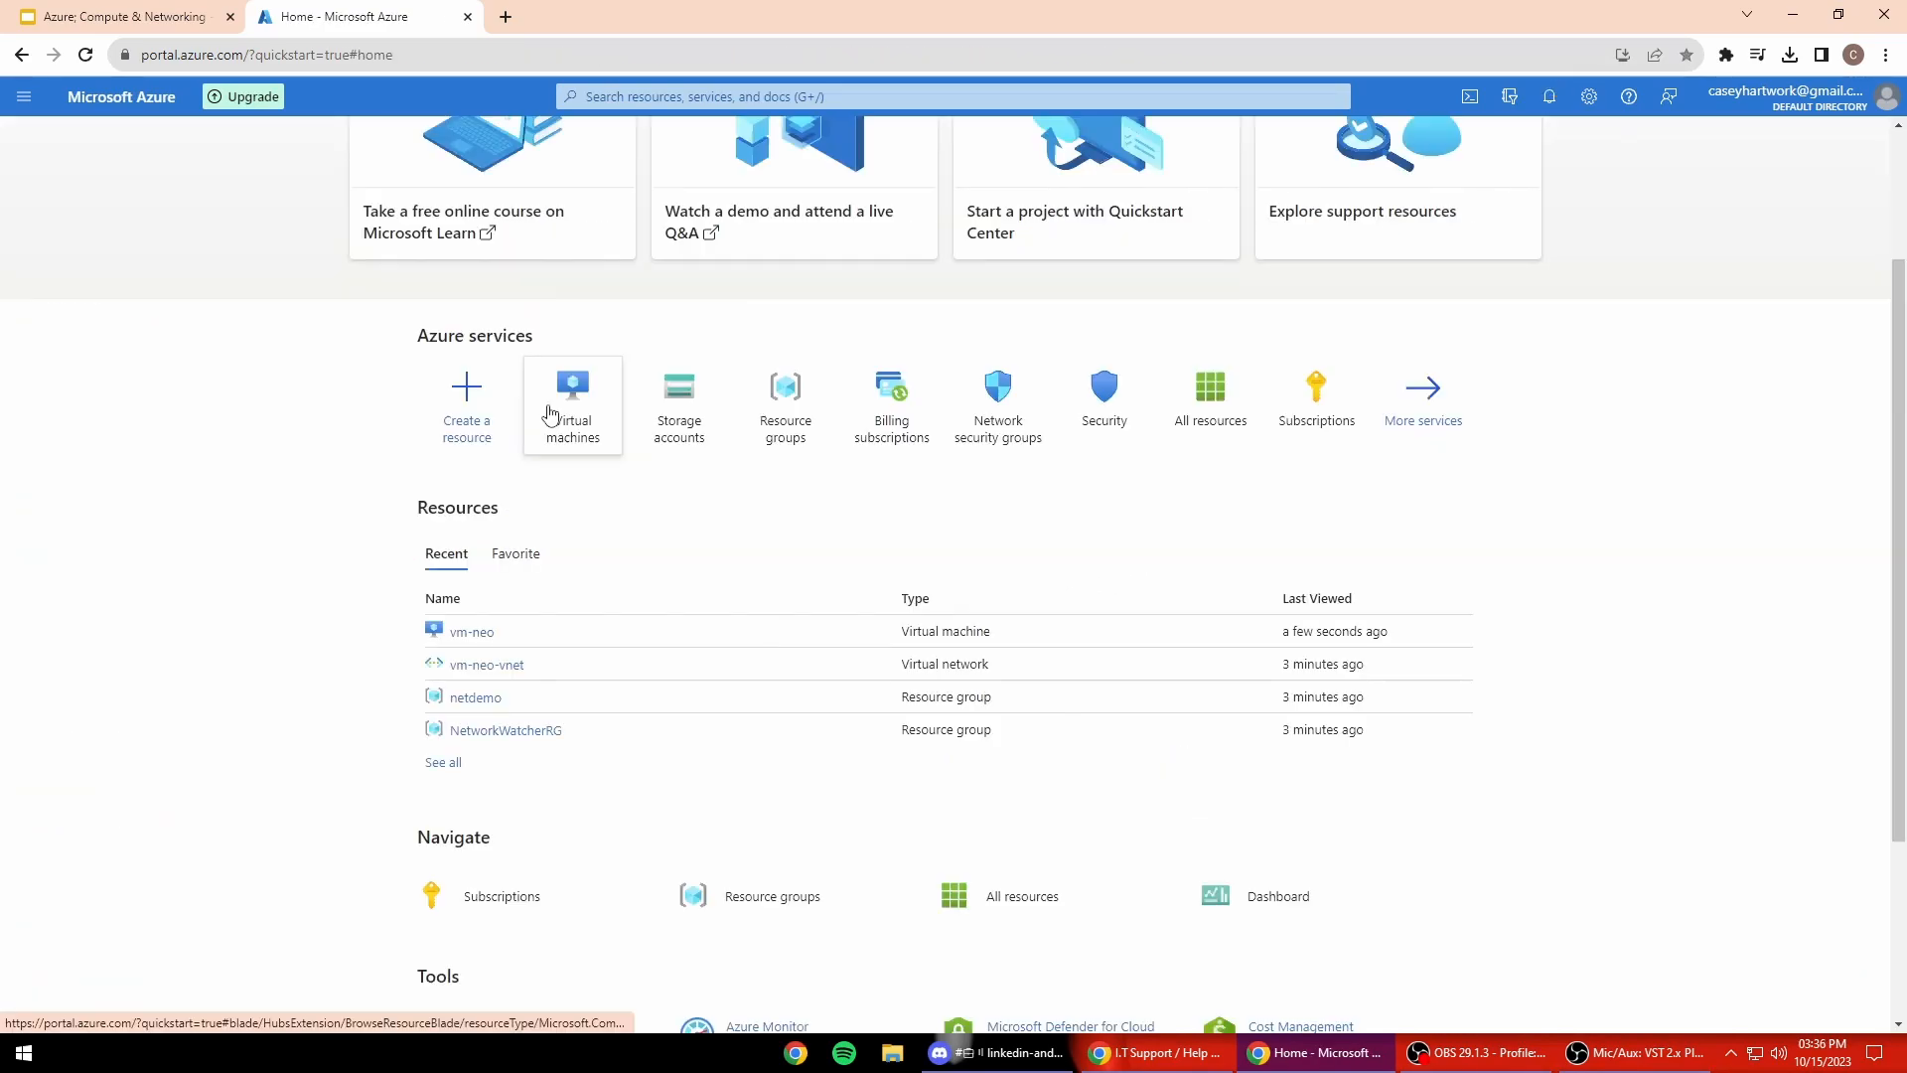
pyautogui.click(568, 403)
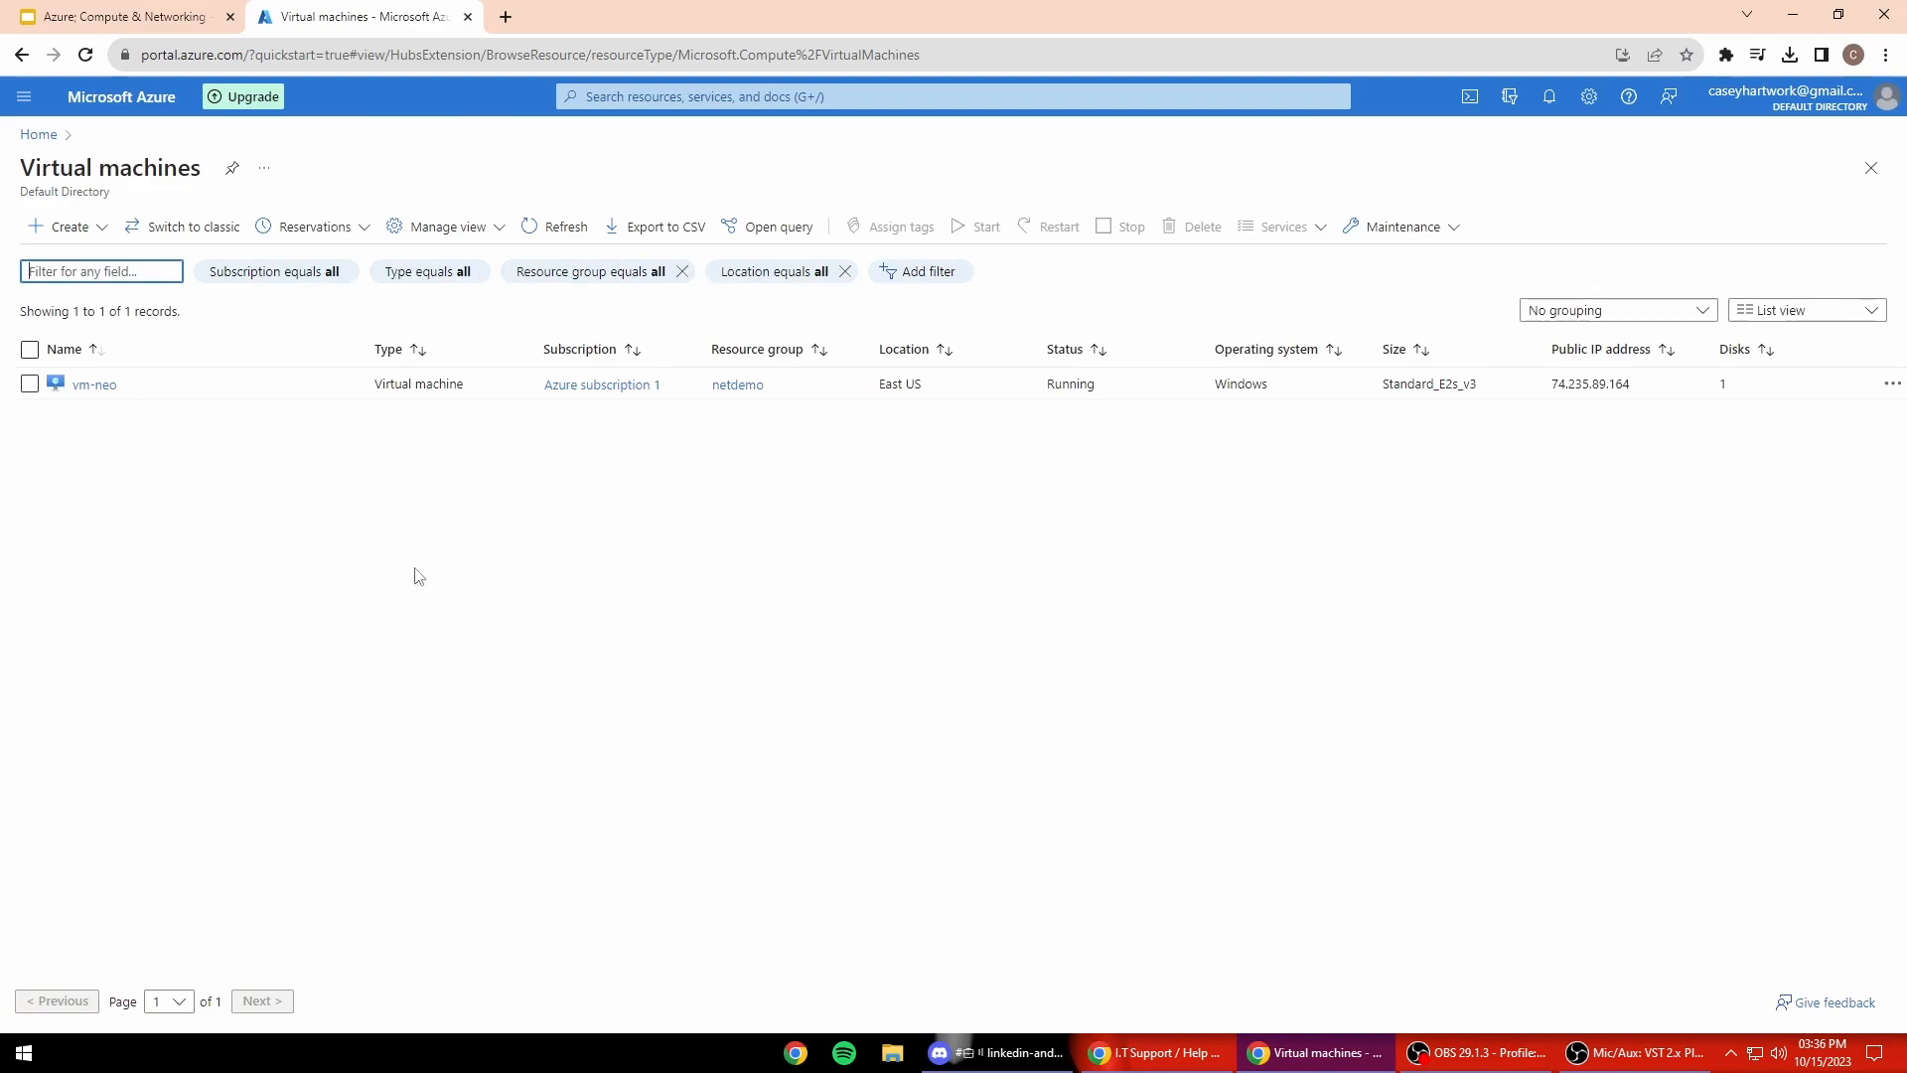
# Step: Start a second VM named vm-mainframe in resource group netdemo
pyautogui.click(63, 226)
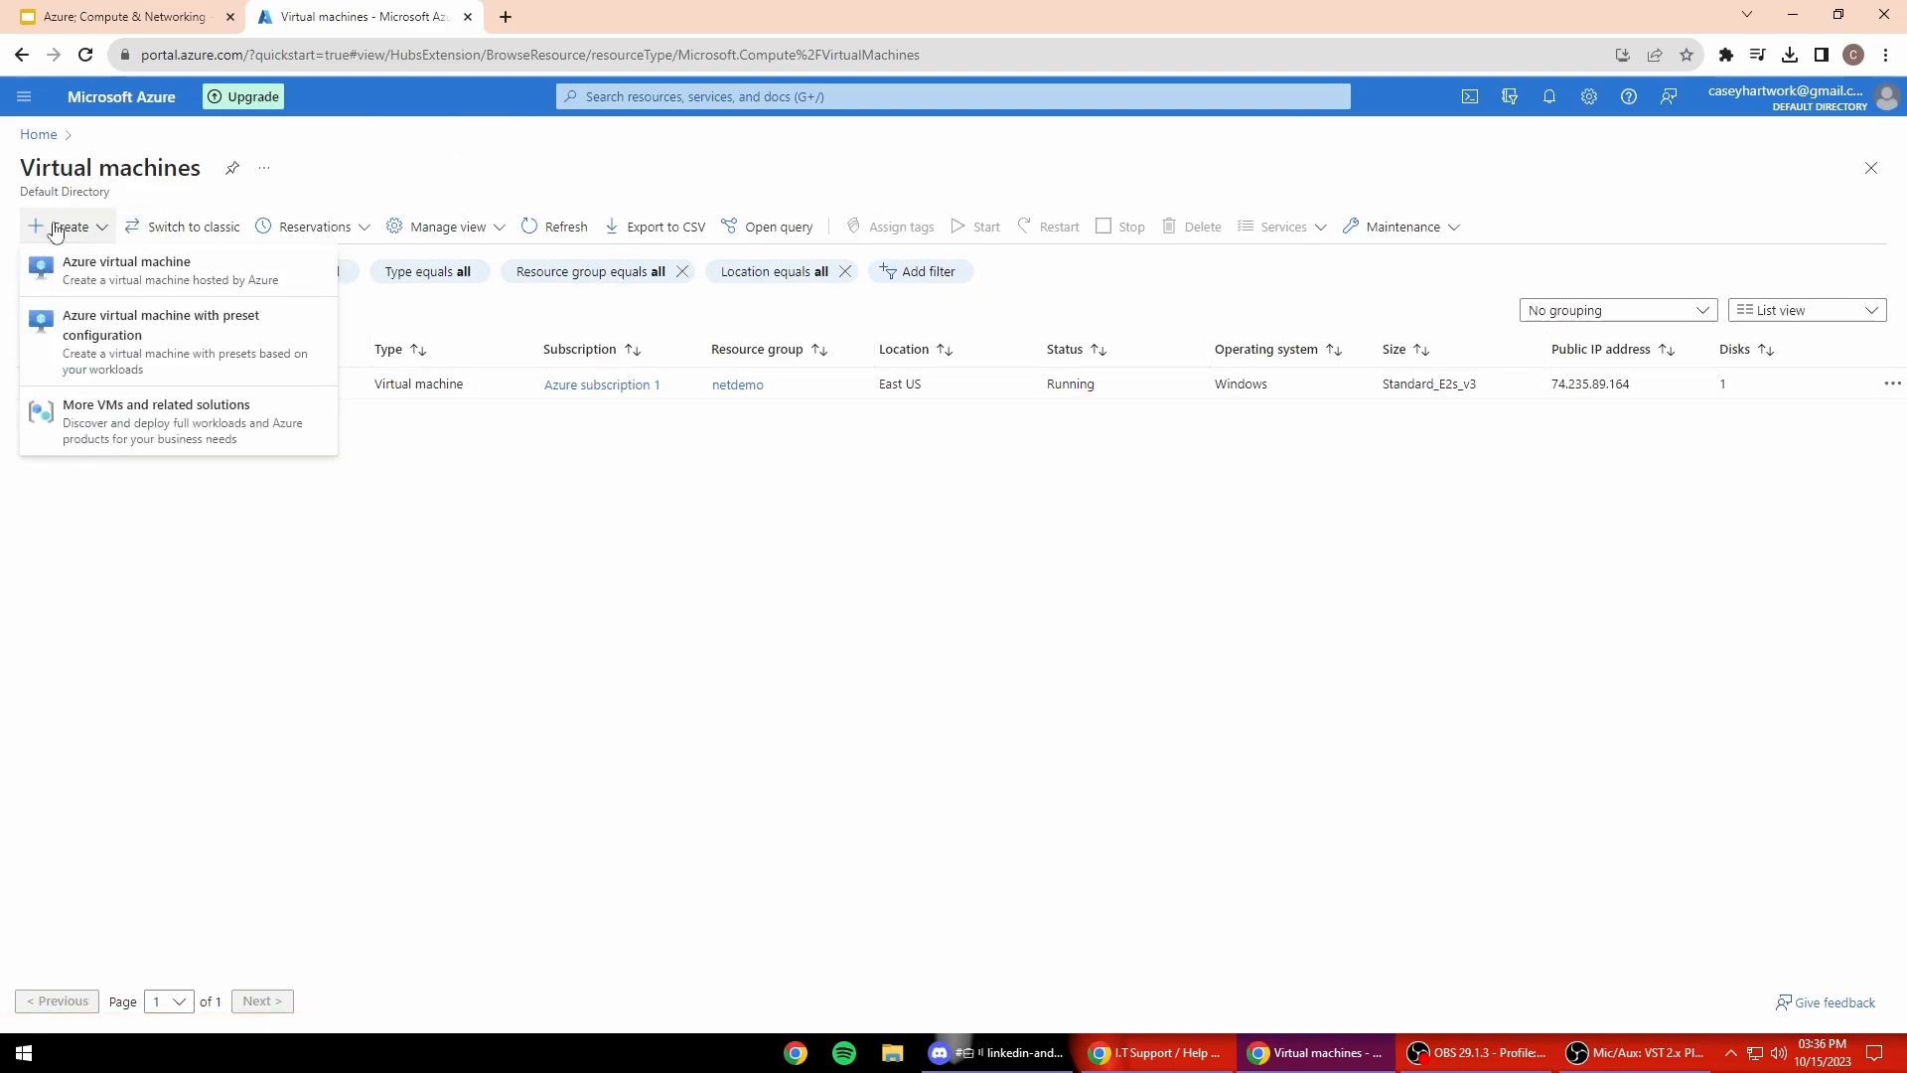
pyautogui.click(183, 266)
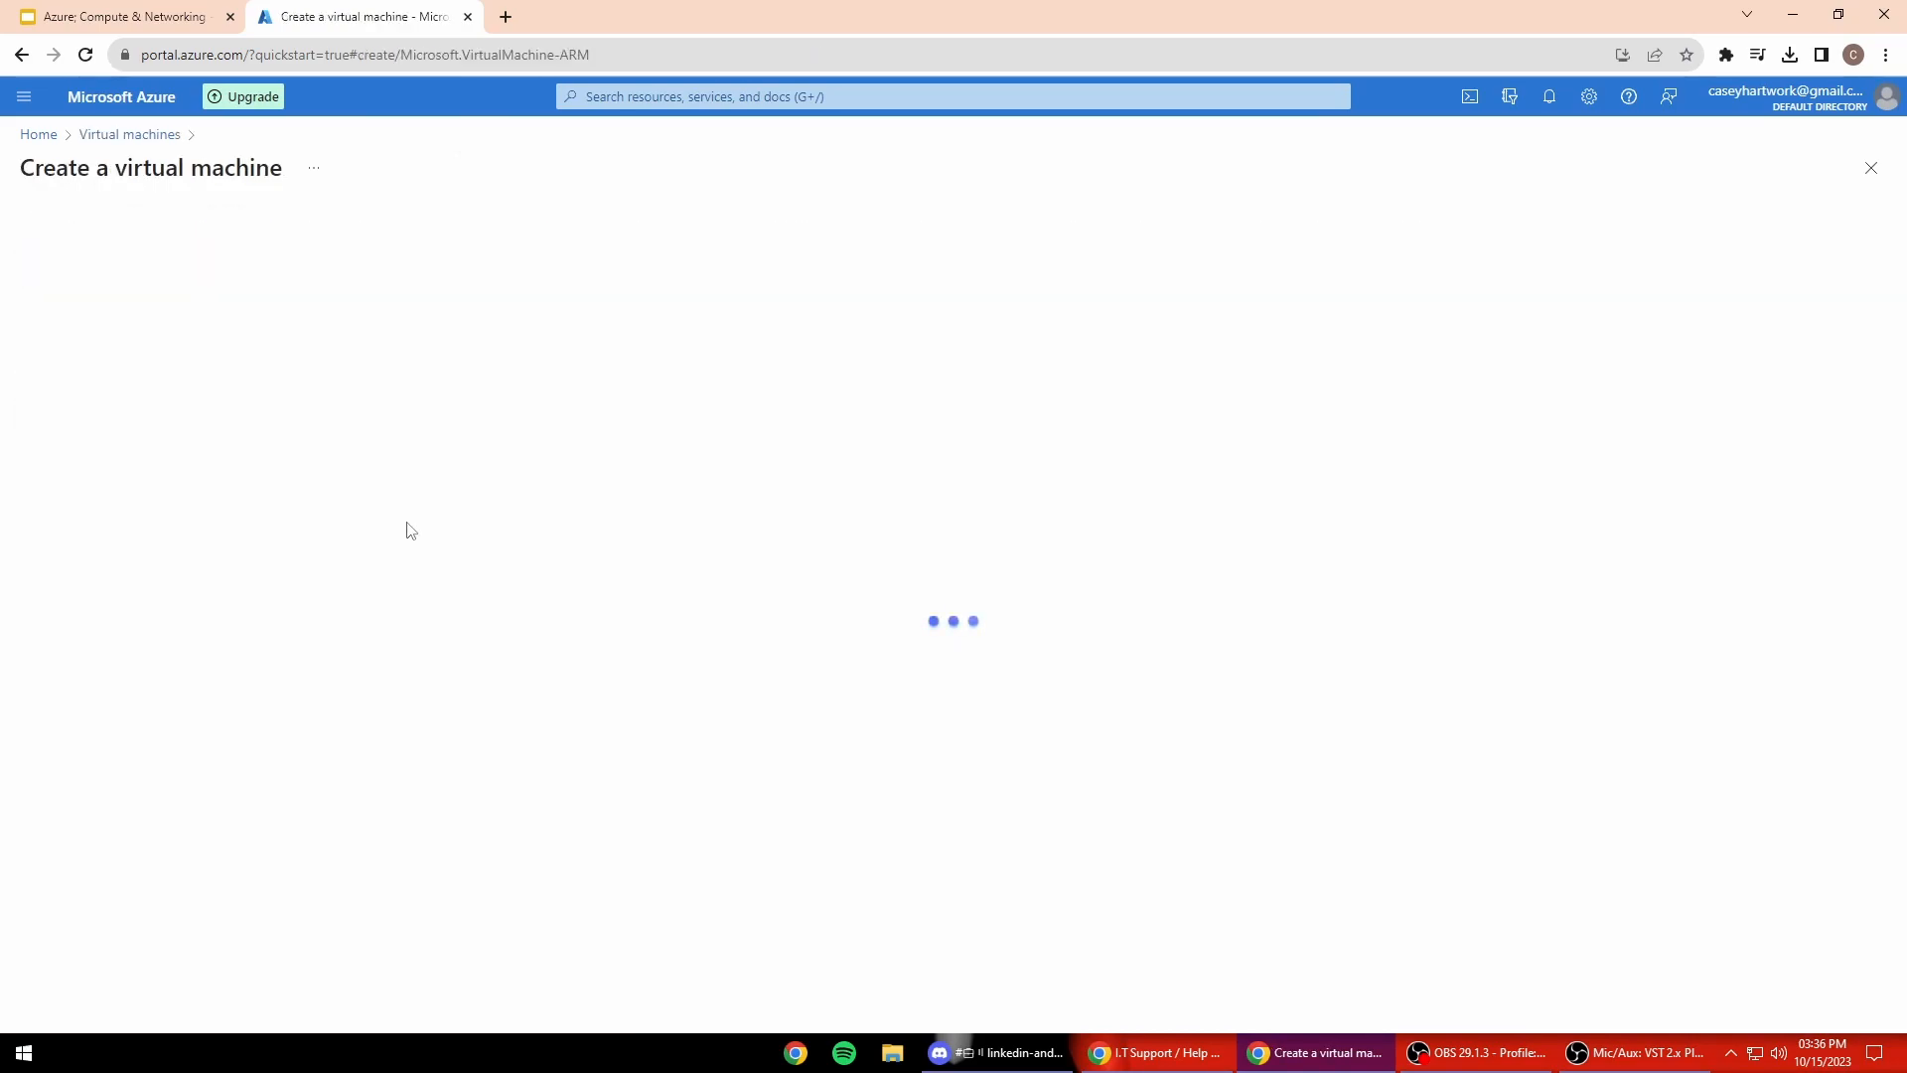
pyautogui.click(423, 549)
pyautogui.click(417, 618)
pyautogui.scroll(-1, 417, 626)
pyautogui.scroll(-1, 249, 551)
pyautogui.click(328, 442)
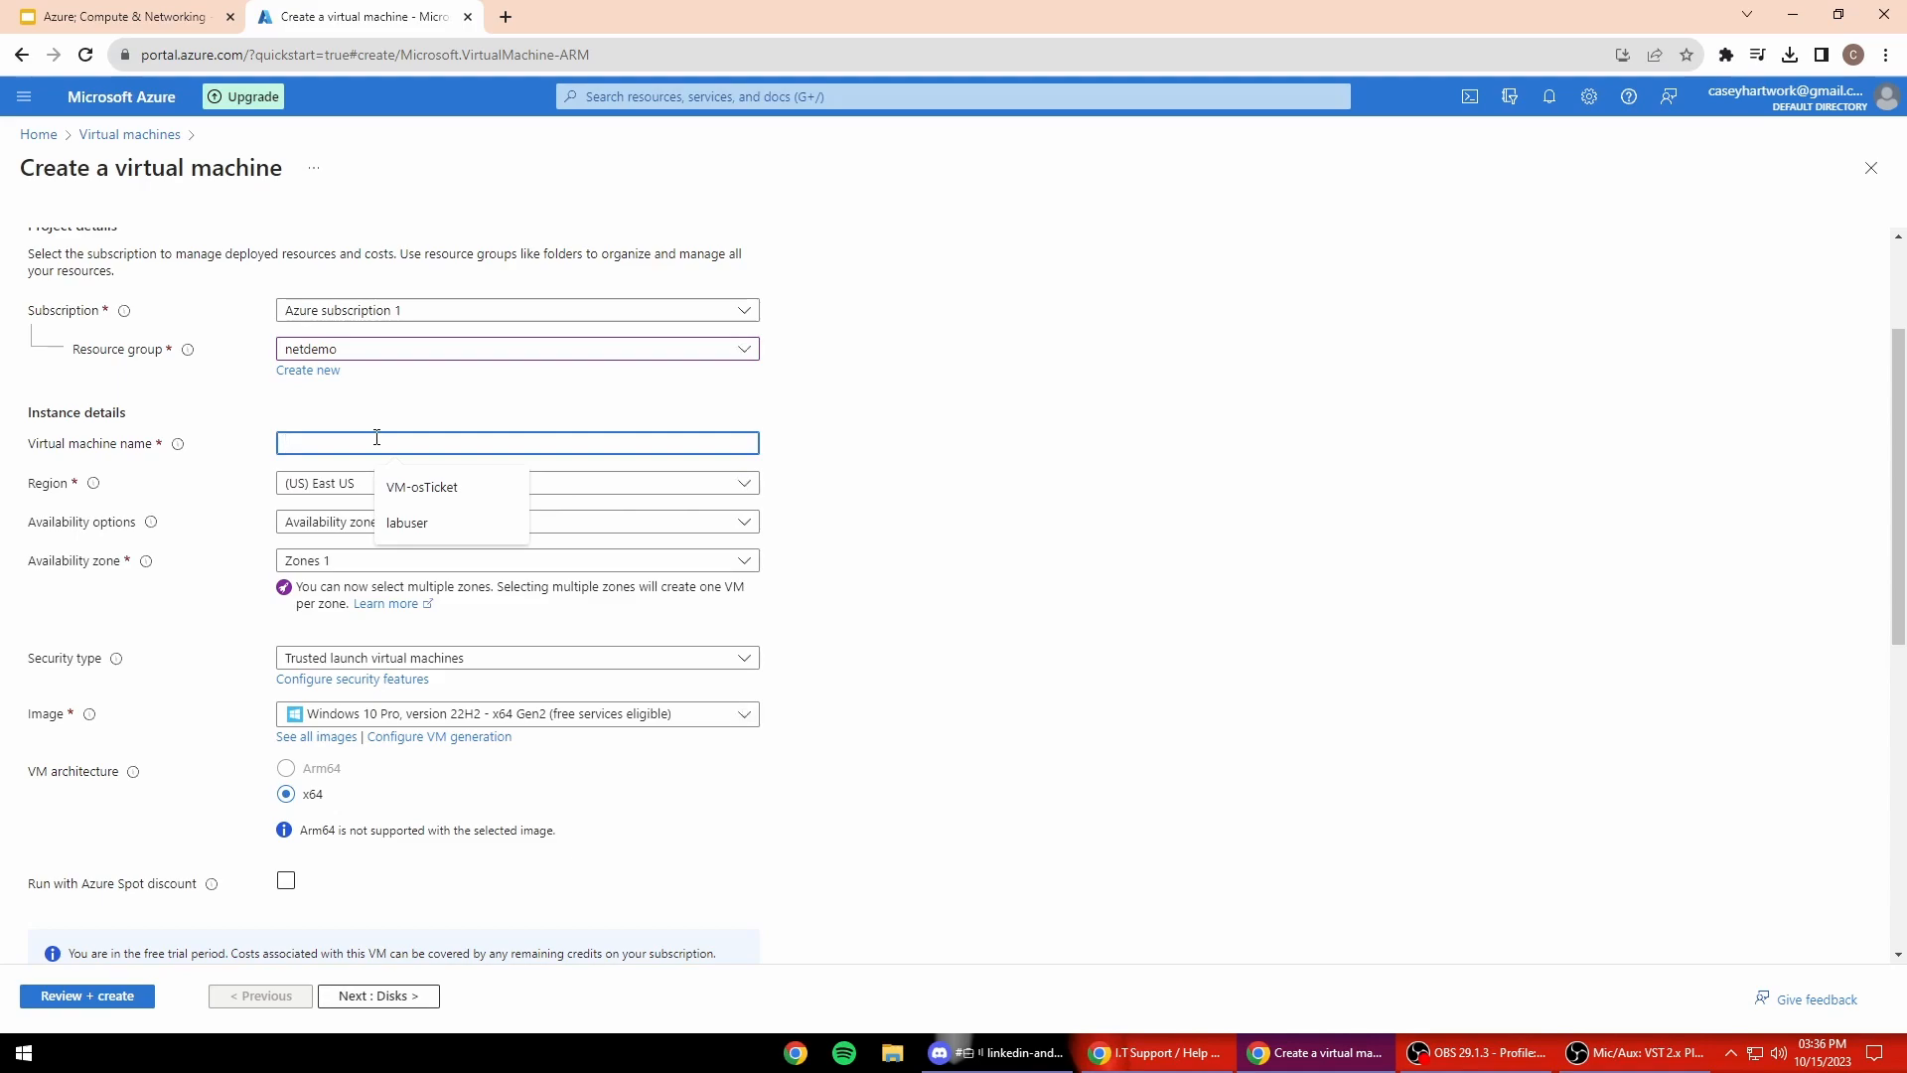
pyautogui.write('vm-')
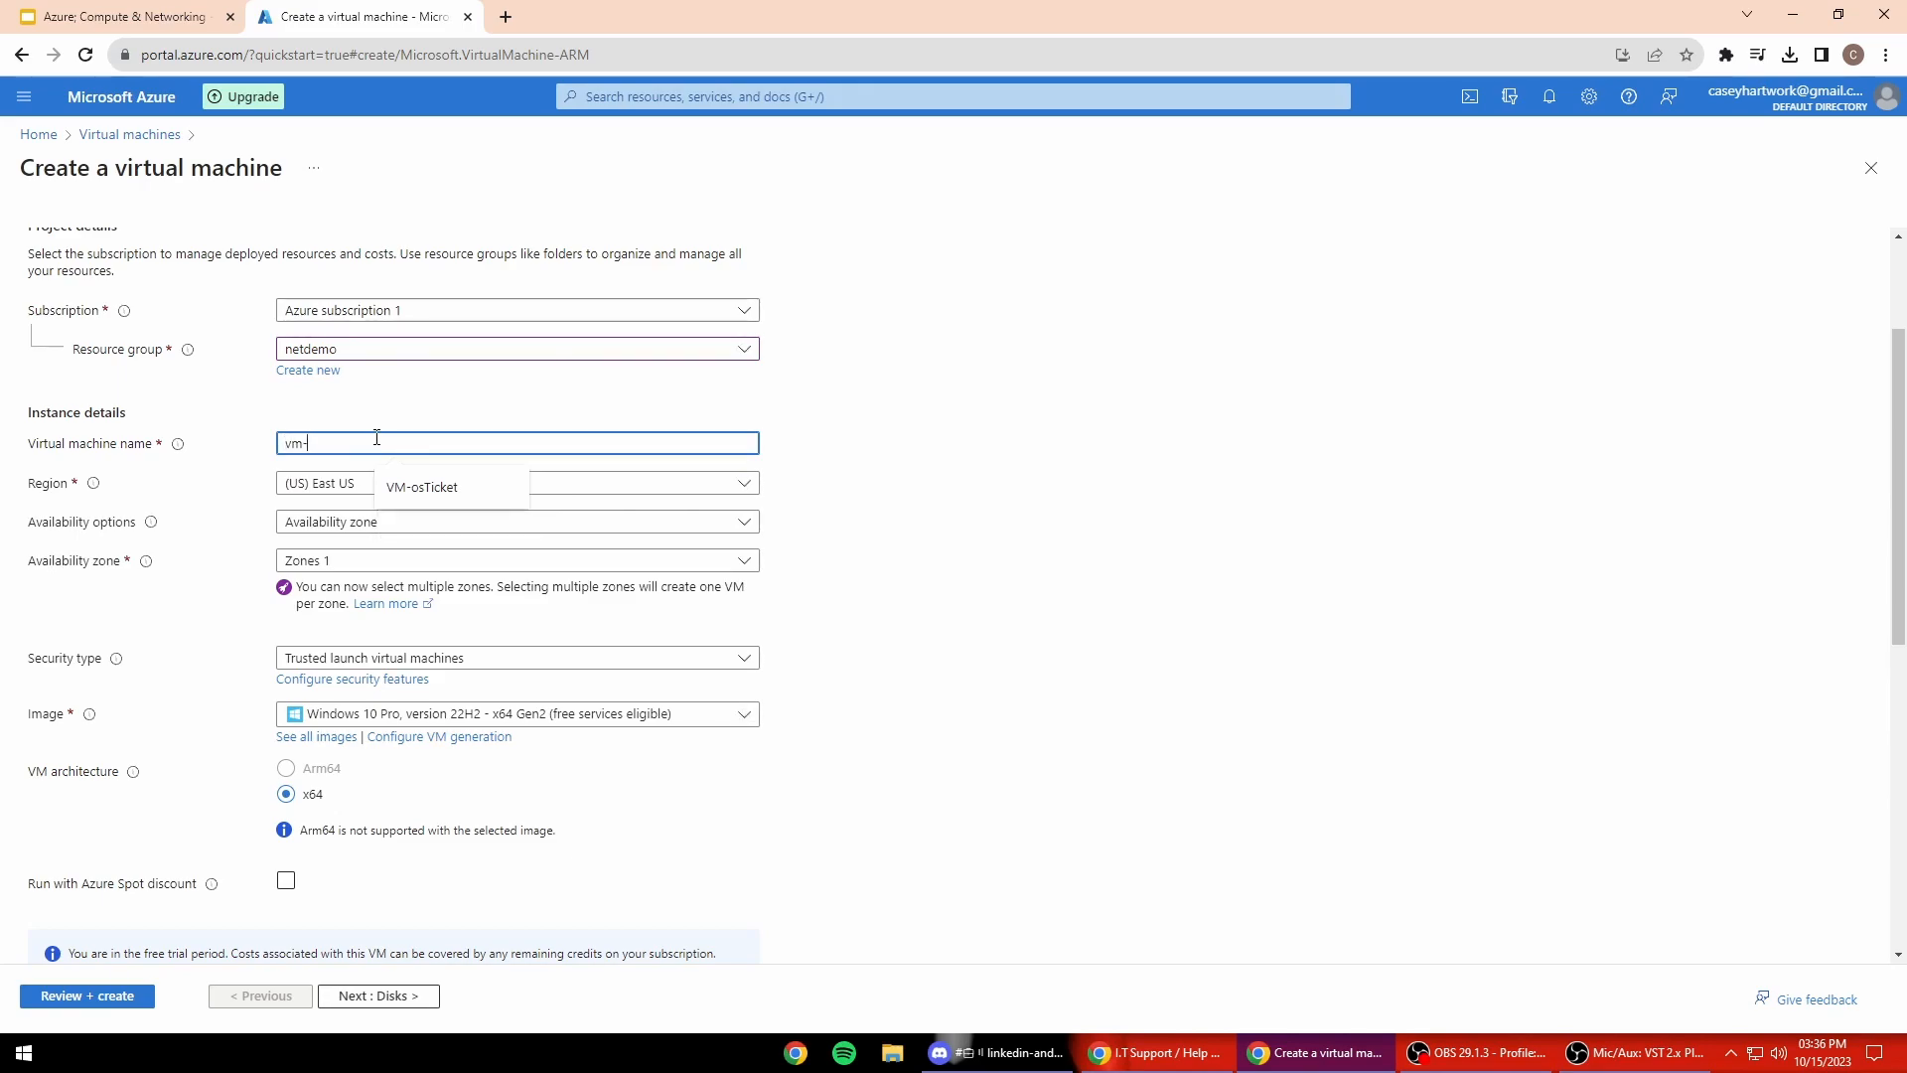
pyautogui.write('mainframe')
pyautogui.click(891, 509)
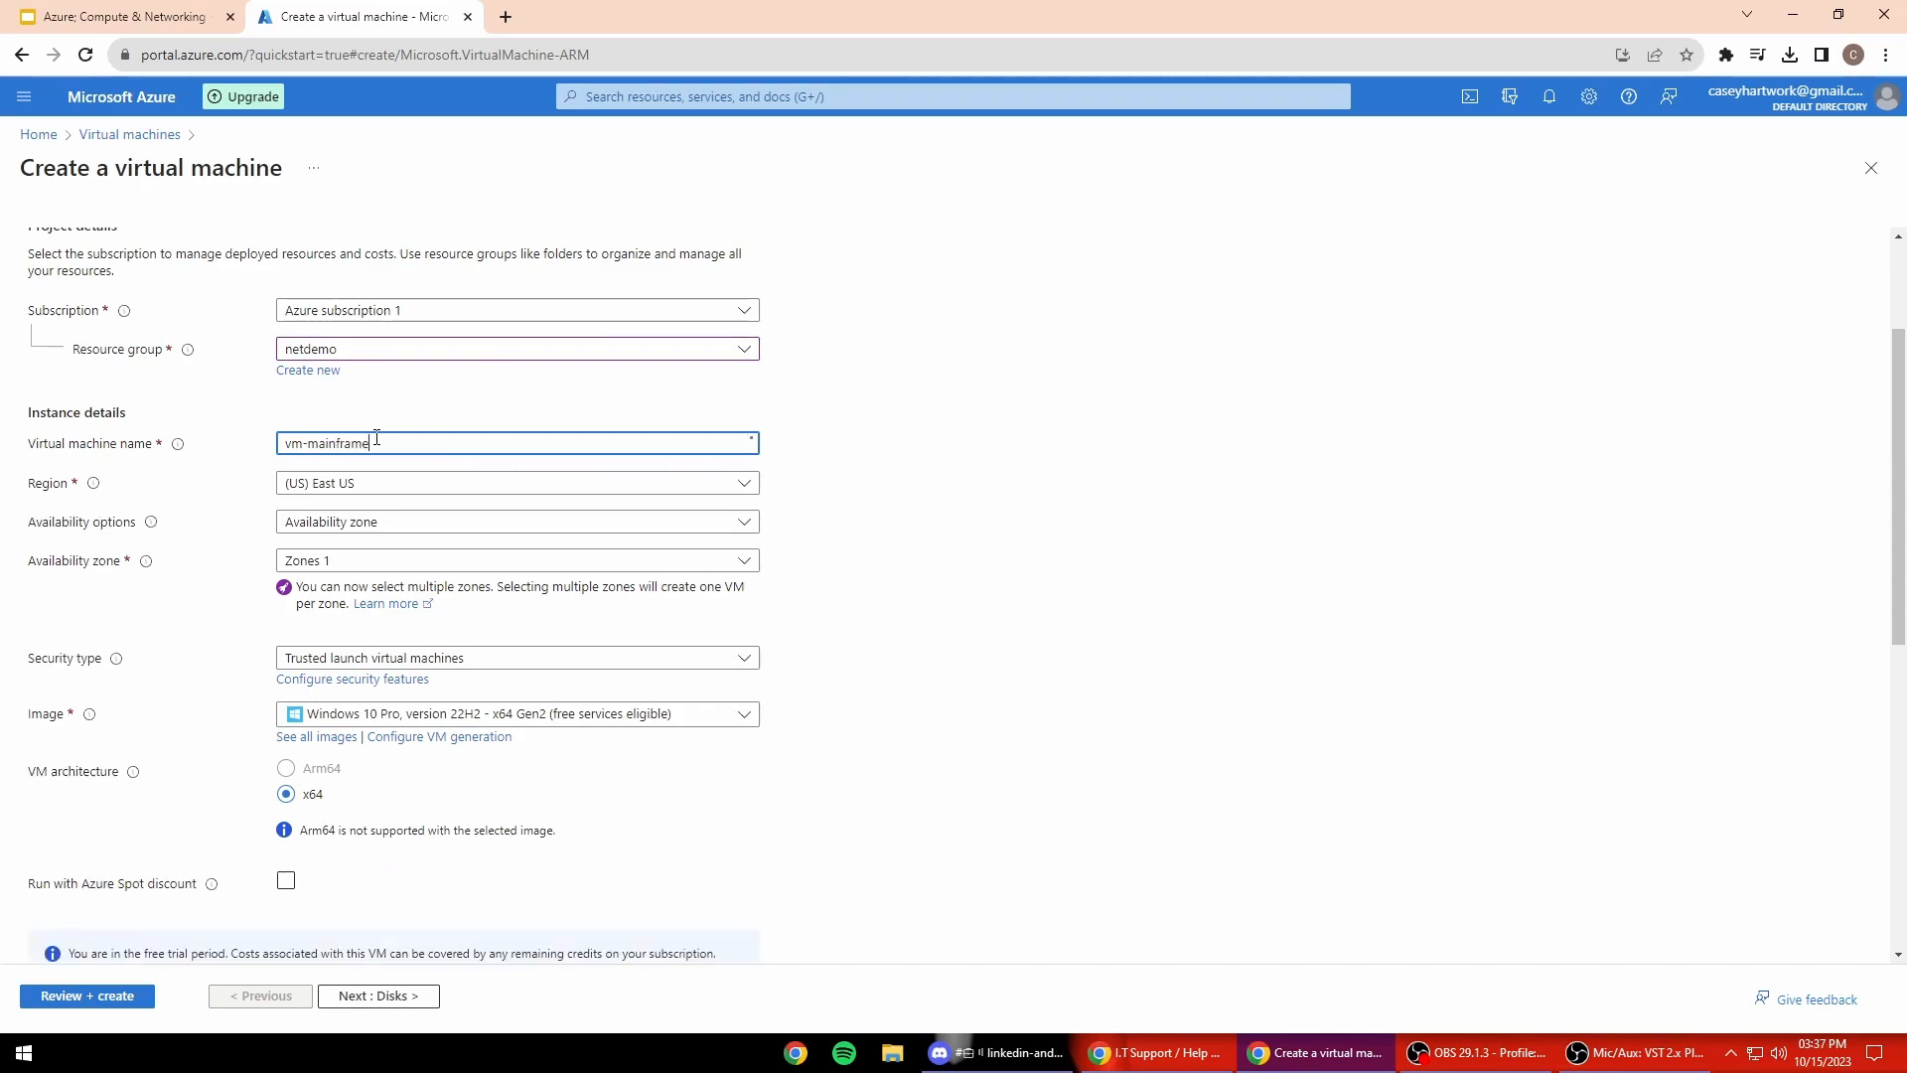
# Step: Choose the Ubuntu Server 22.04 LTS image for vm-mainframe
pyautogui.scroll(-2, 398, 496)
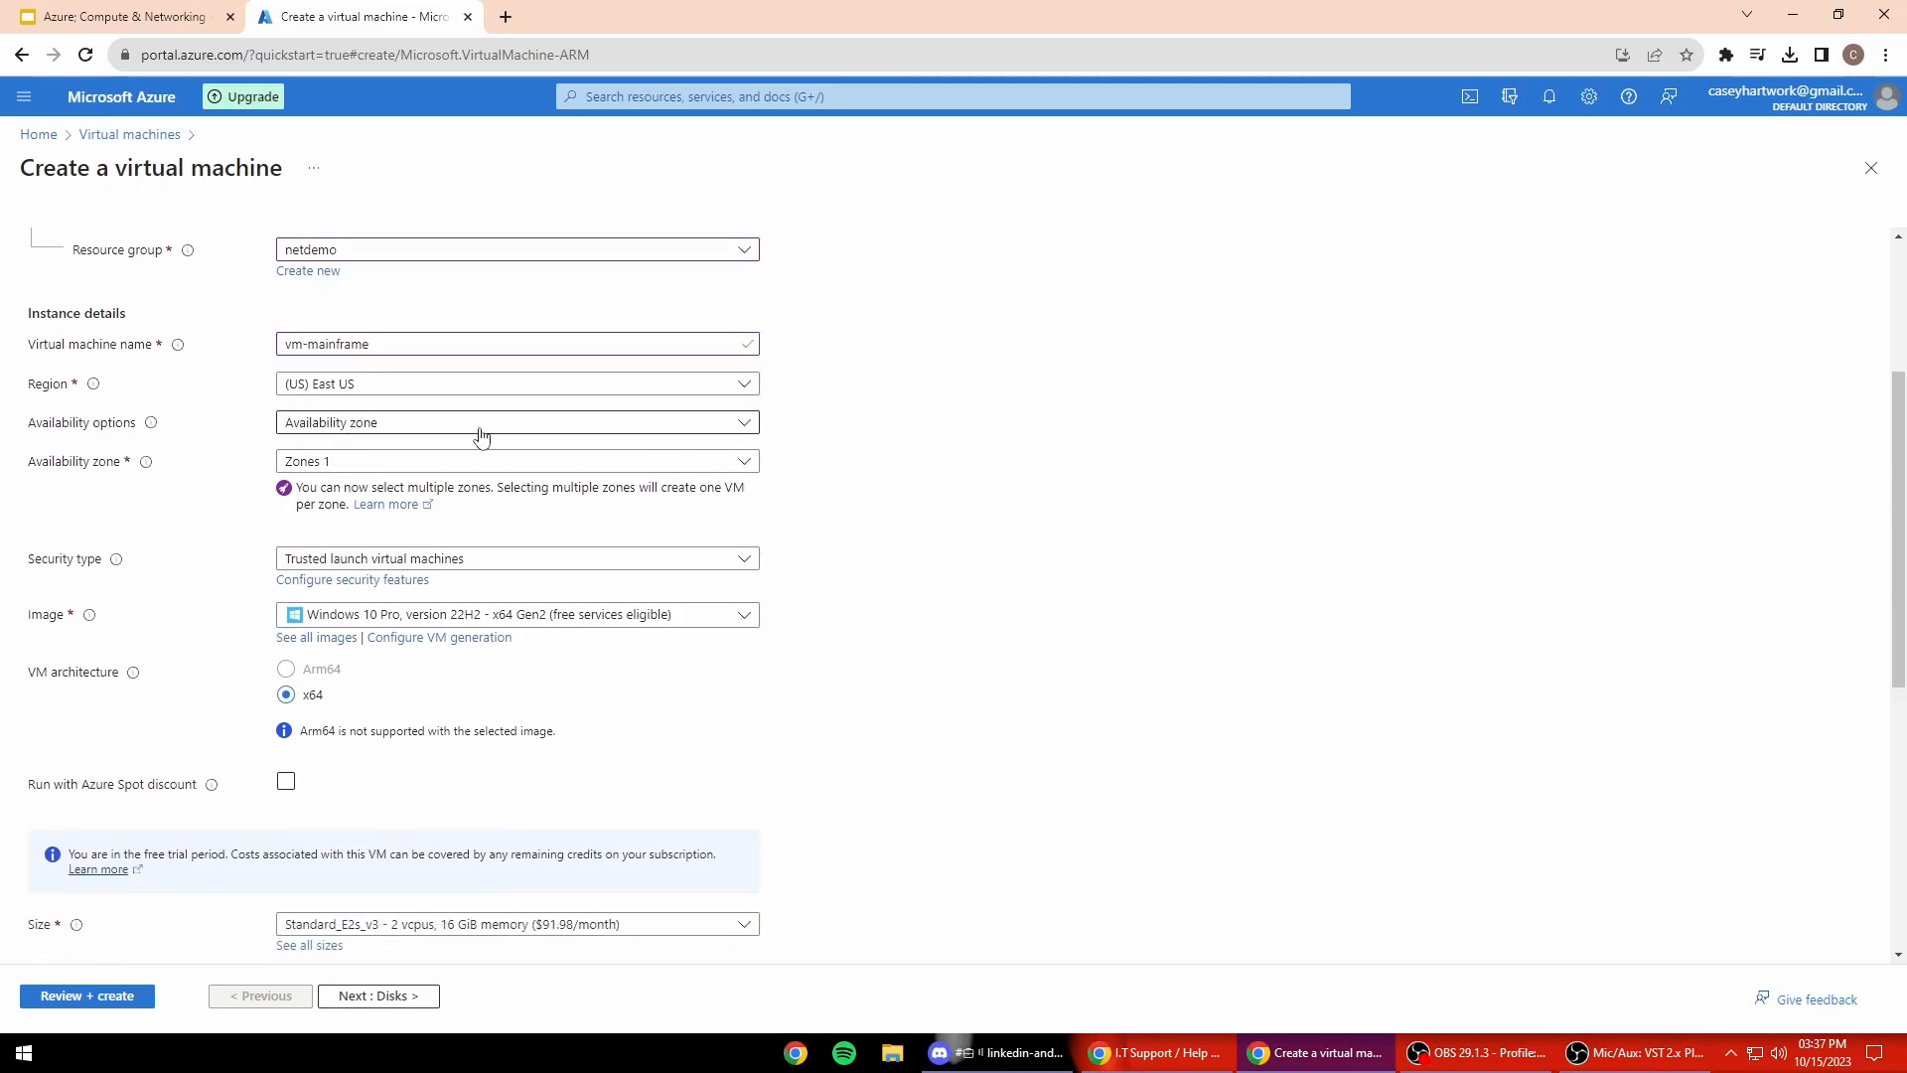
pyautogui.scroll(-1, 376, 526)
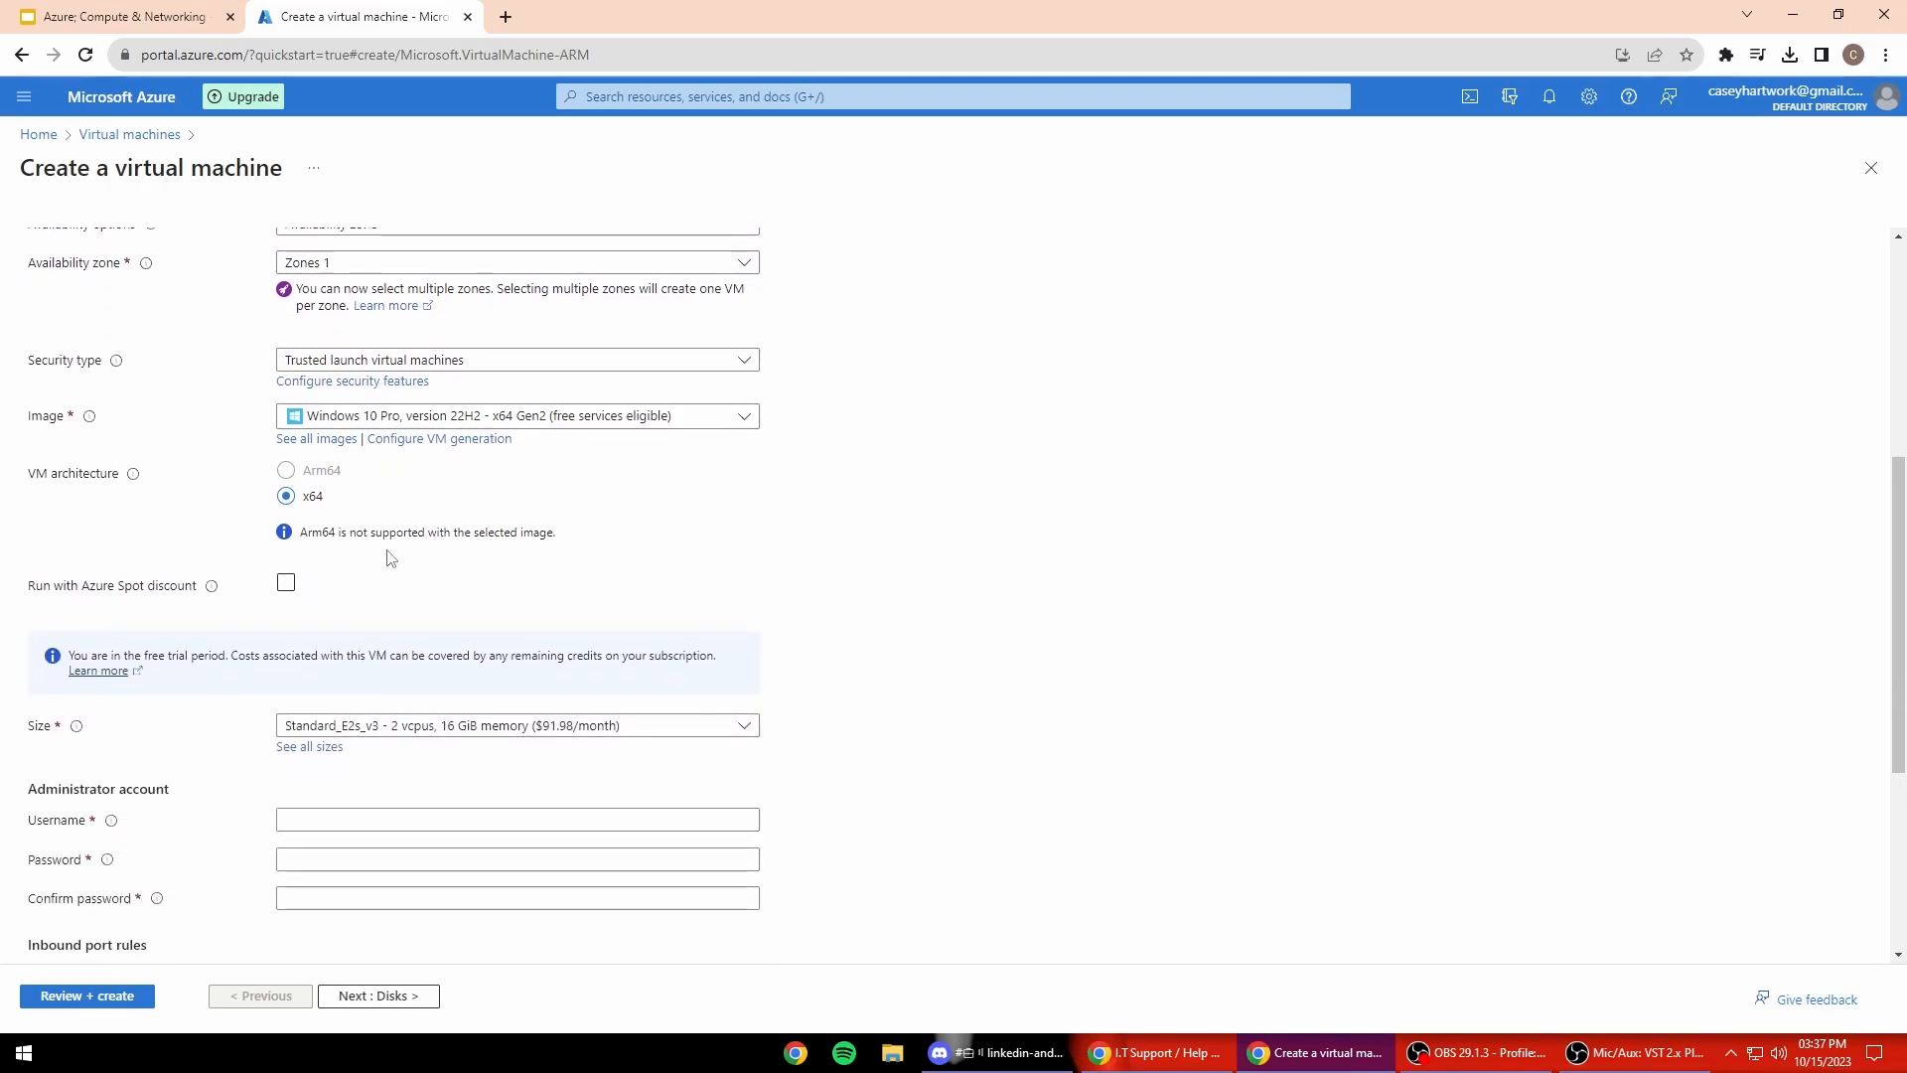
pyautogui.click(378, 417)
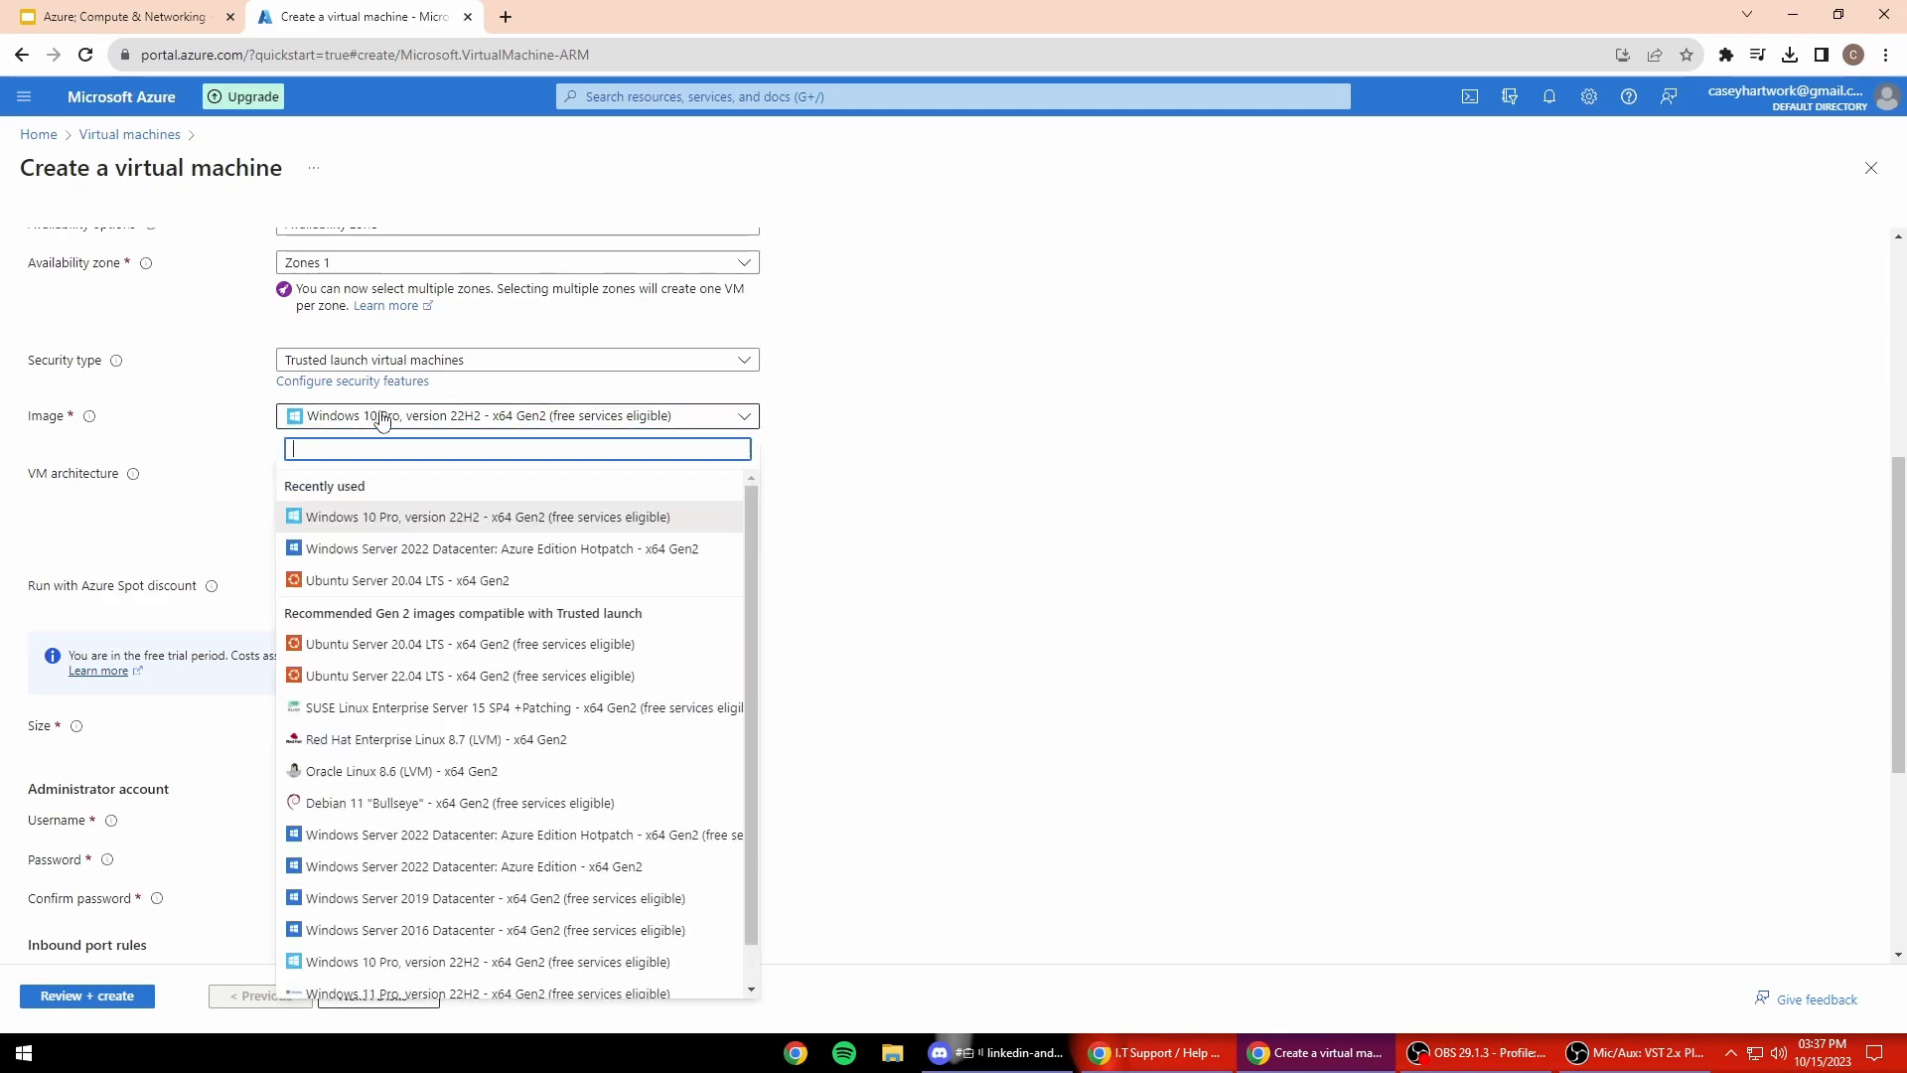
pyautogui.click(373, 675)
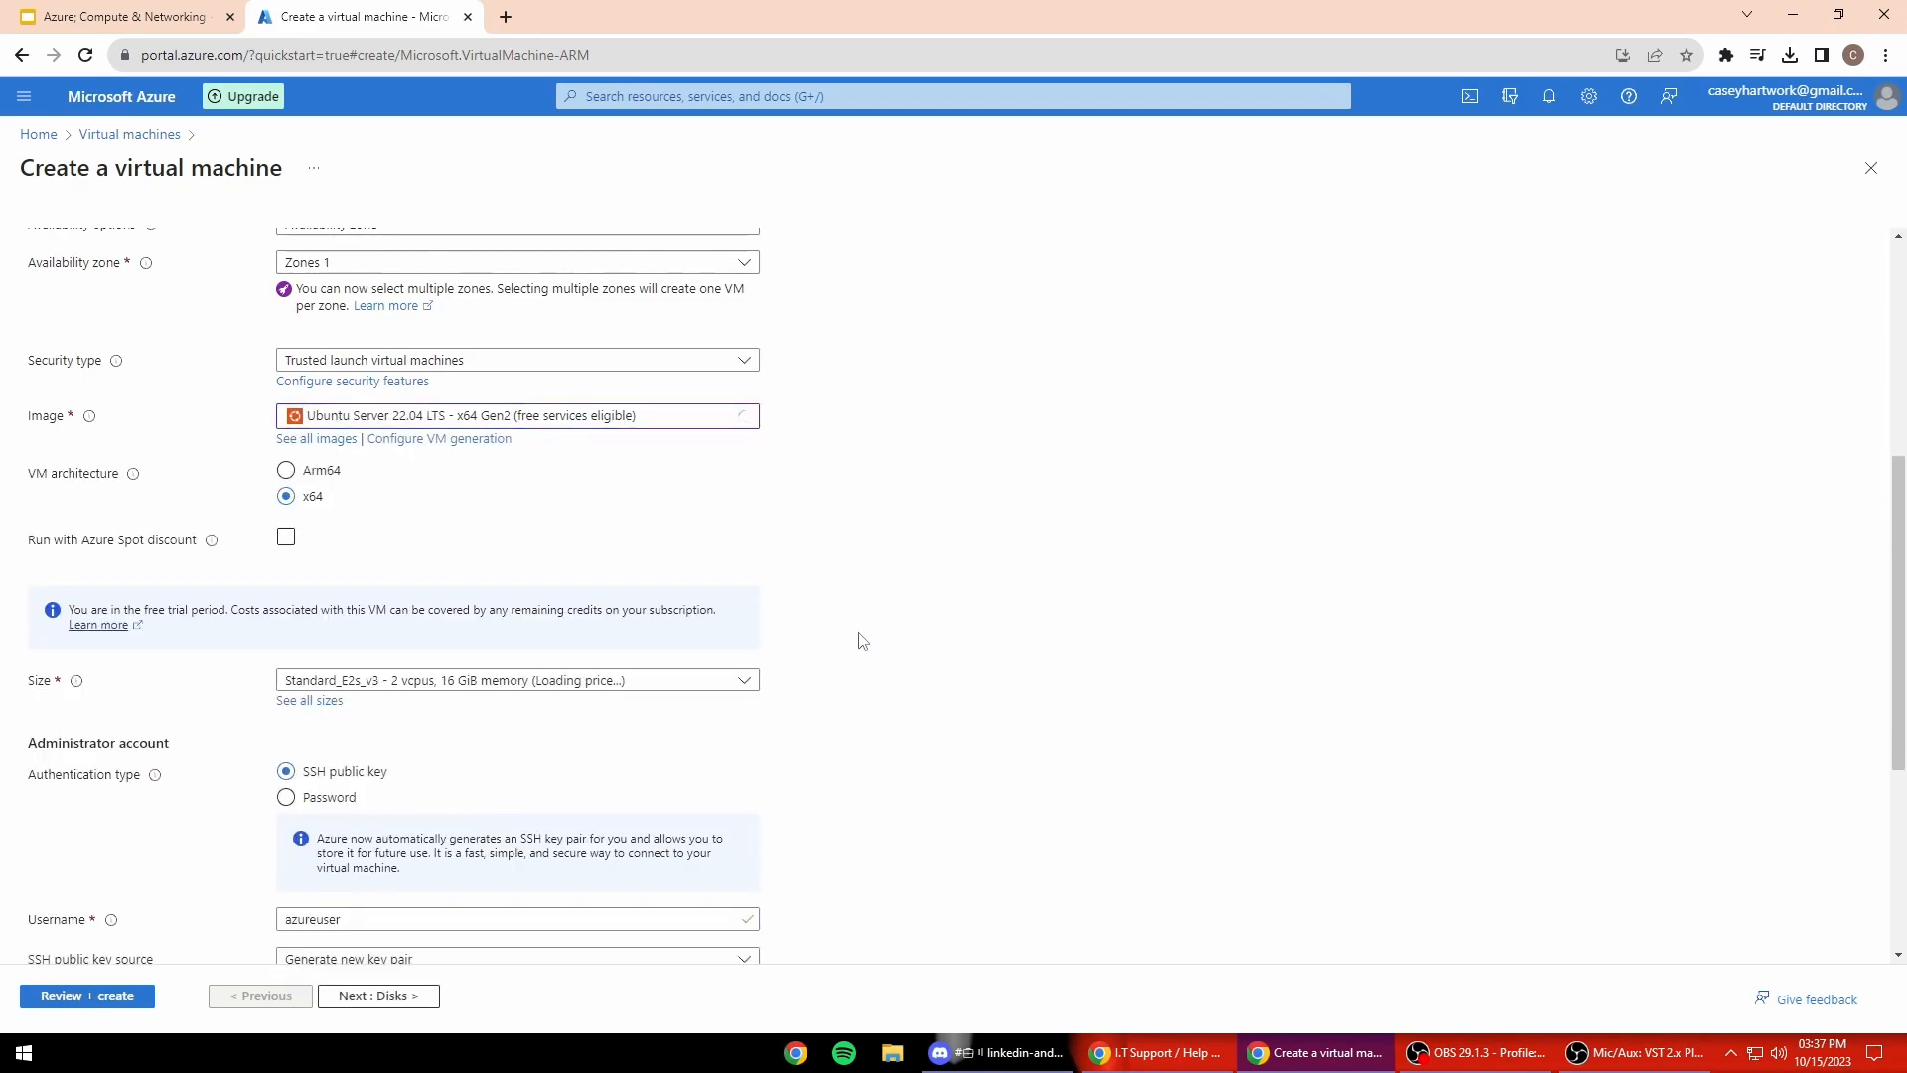
# Step: Use password authentication with an administrator username and a confirmed password
pyautogui.scroll(-2, 860, 639)
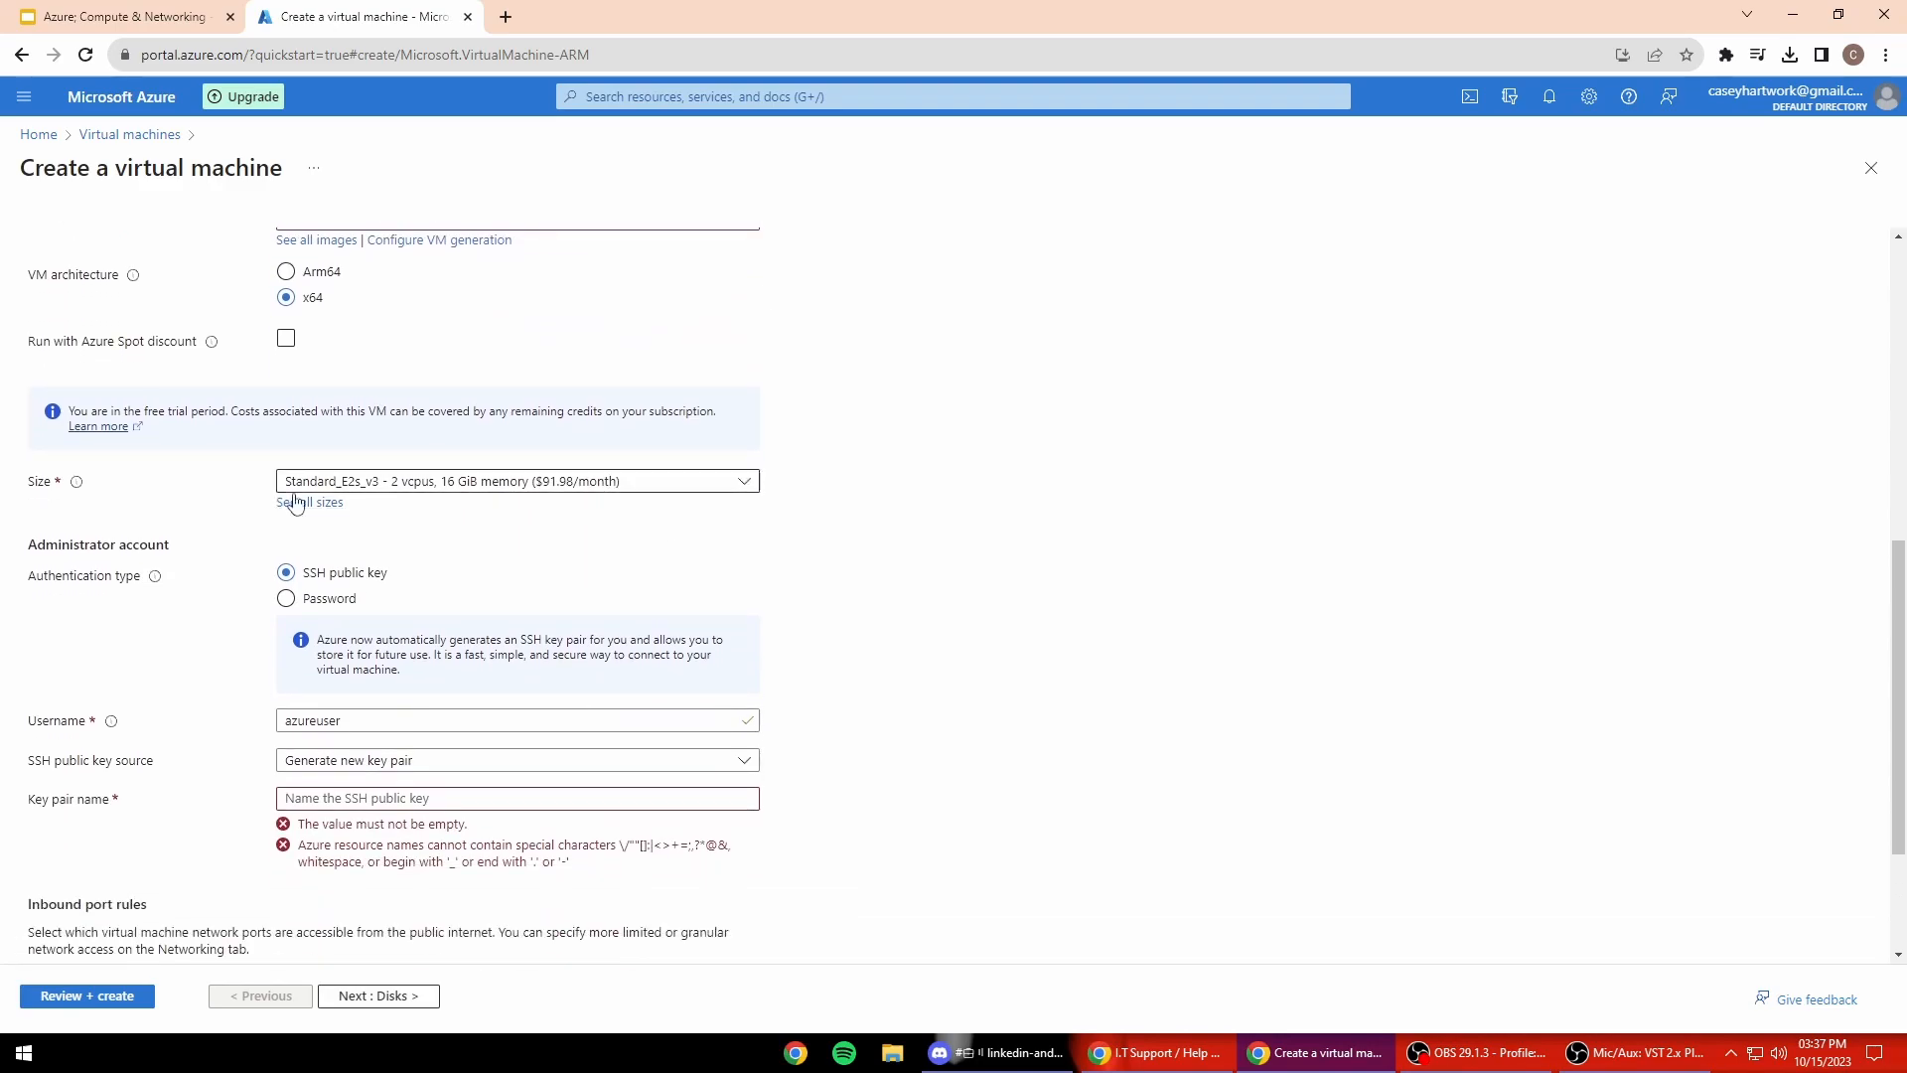
pyautogui.click(313, 596)
pyautogui.click(419, 641)
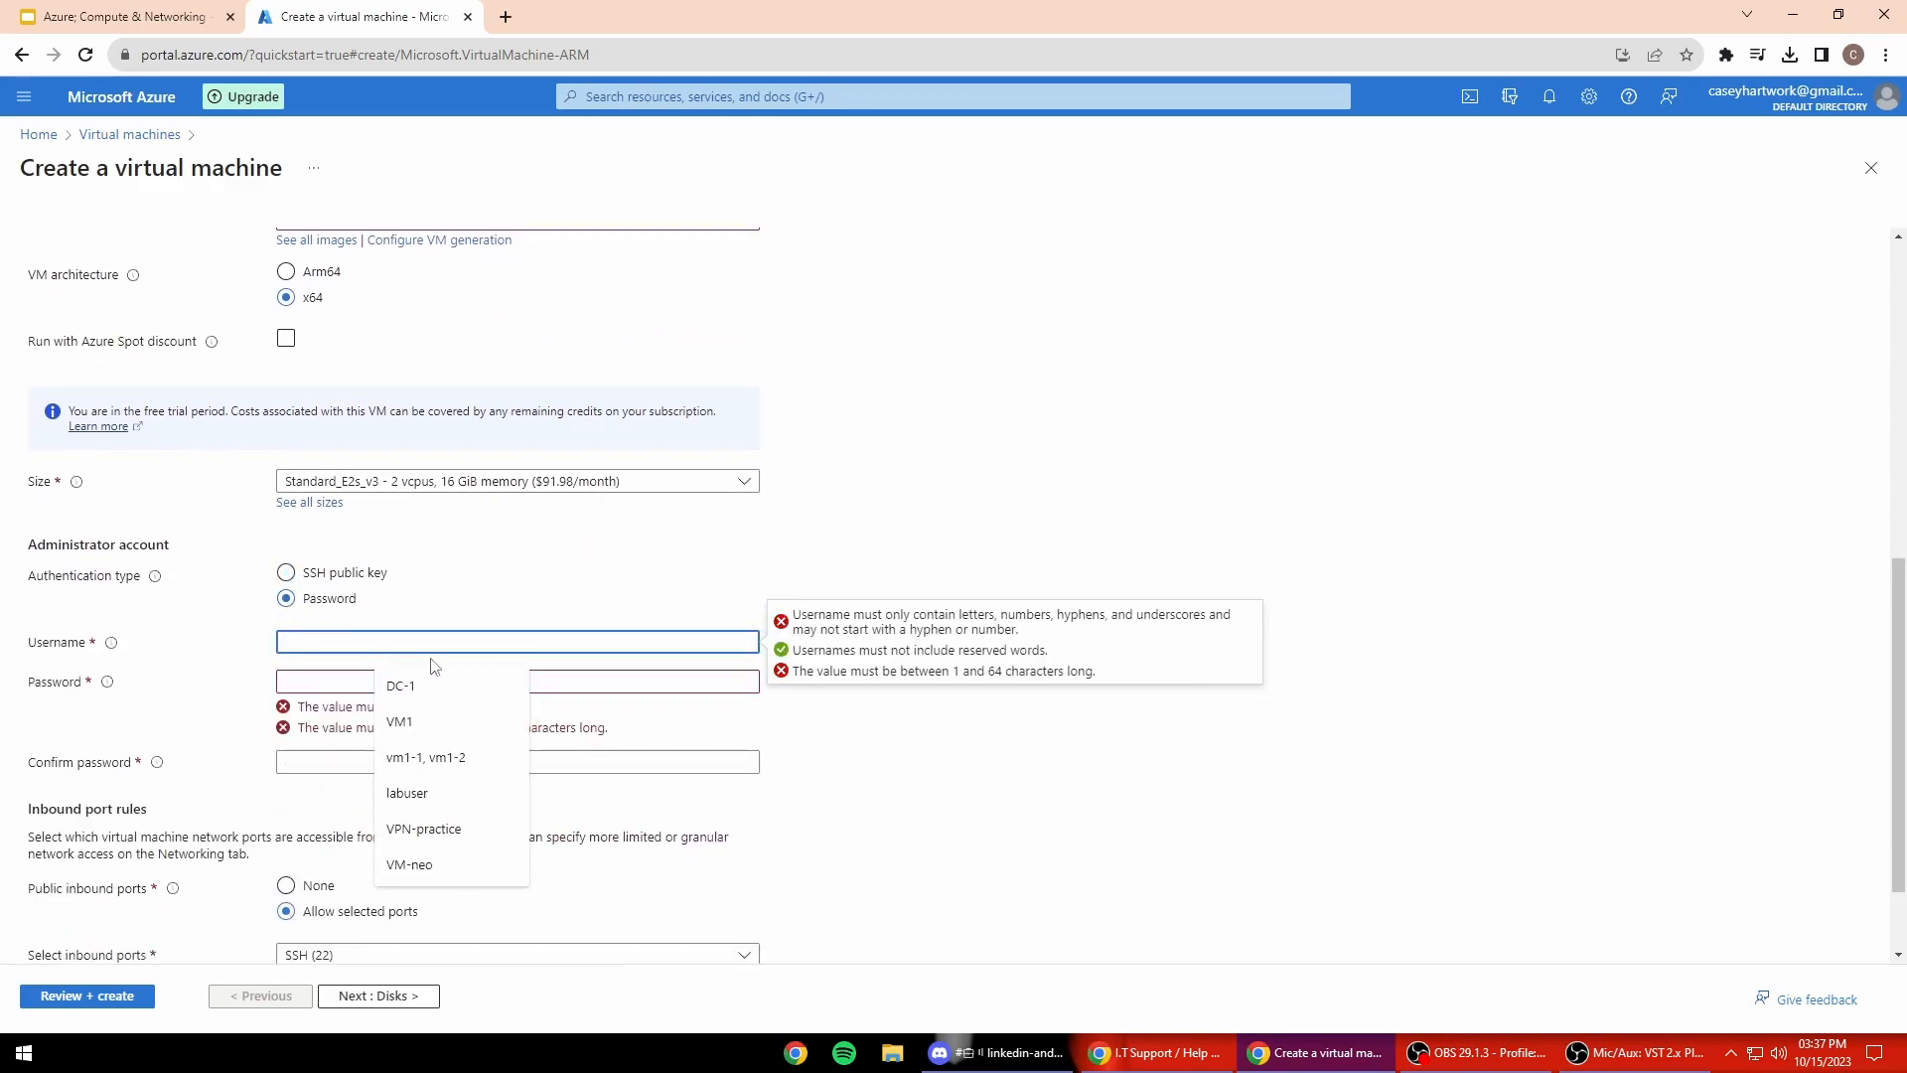
pyautogui.write('user')
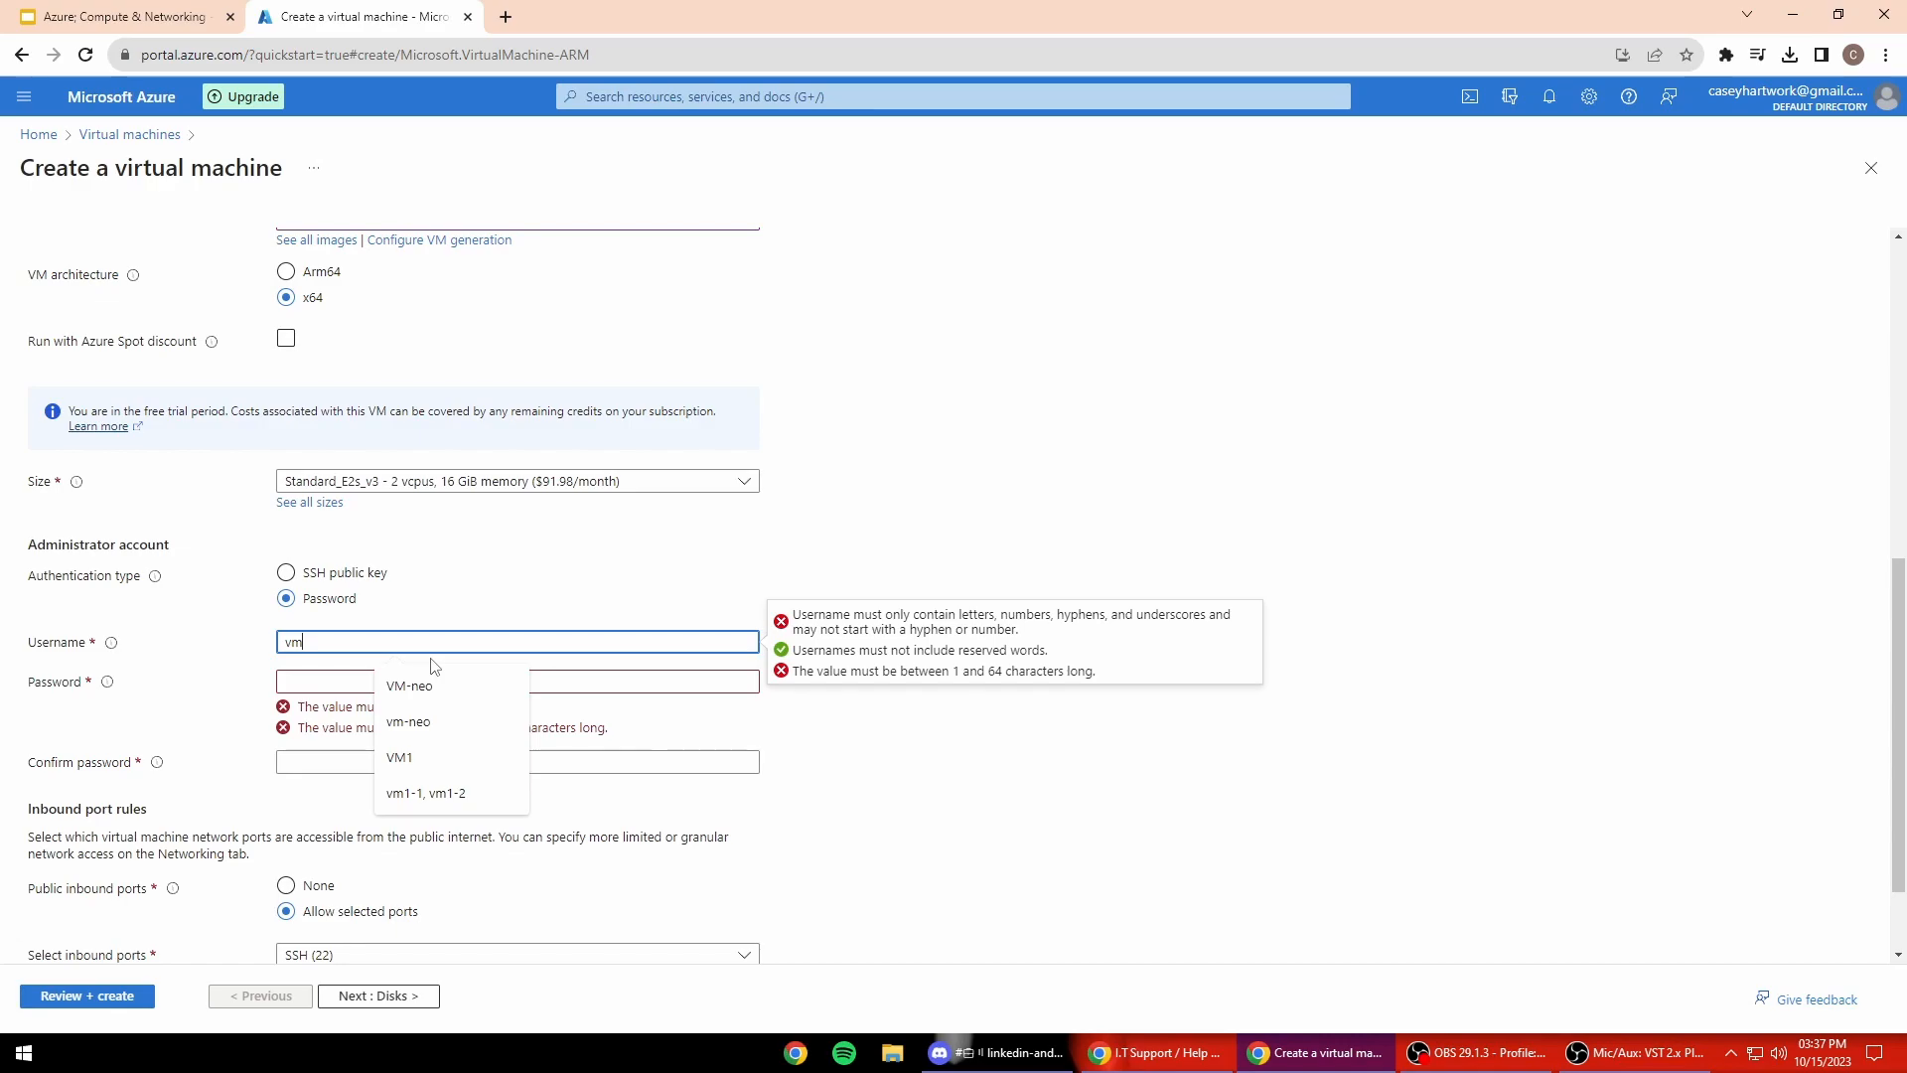
pyautogui.write('maint')
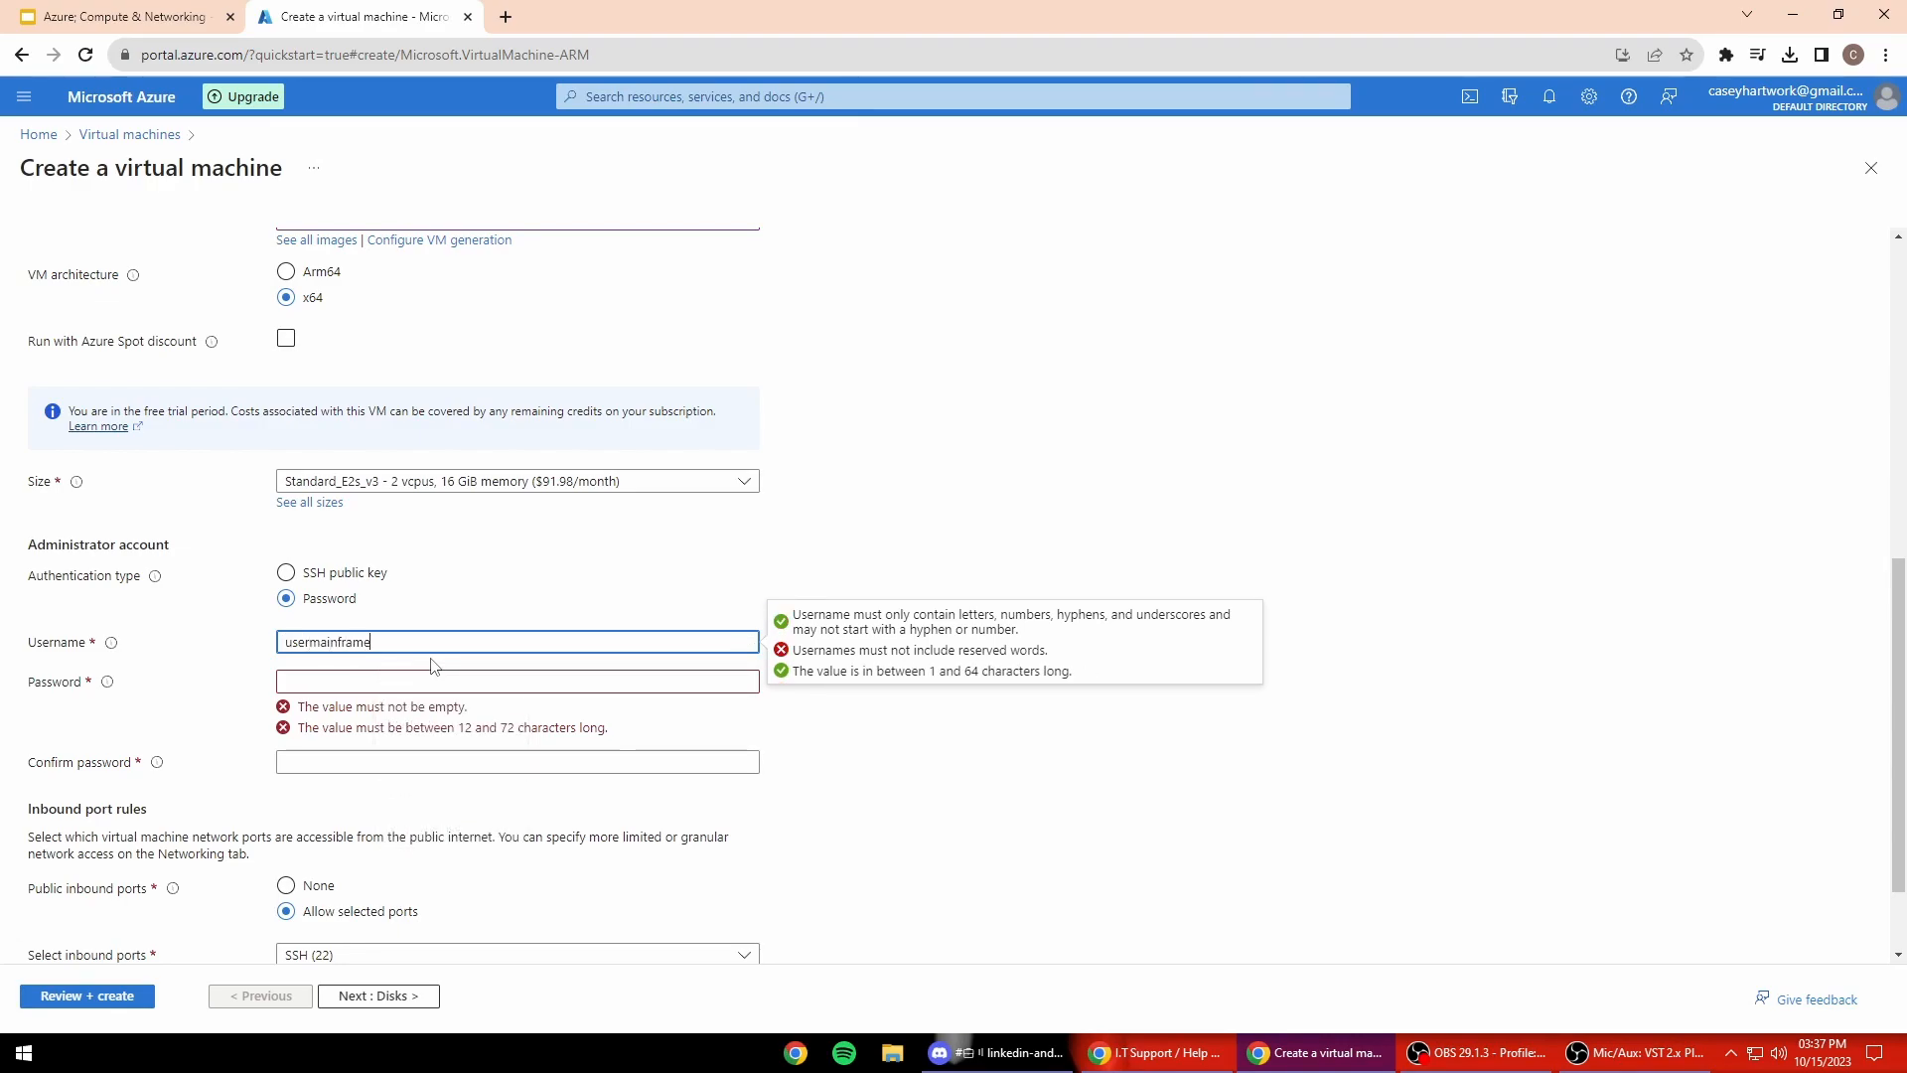
pyautogui.click(532, 680)
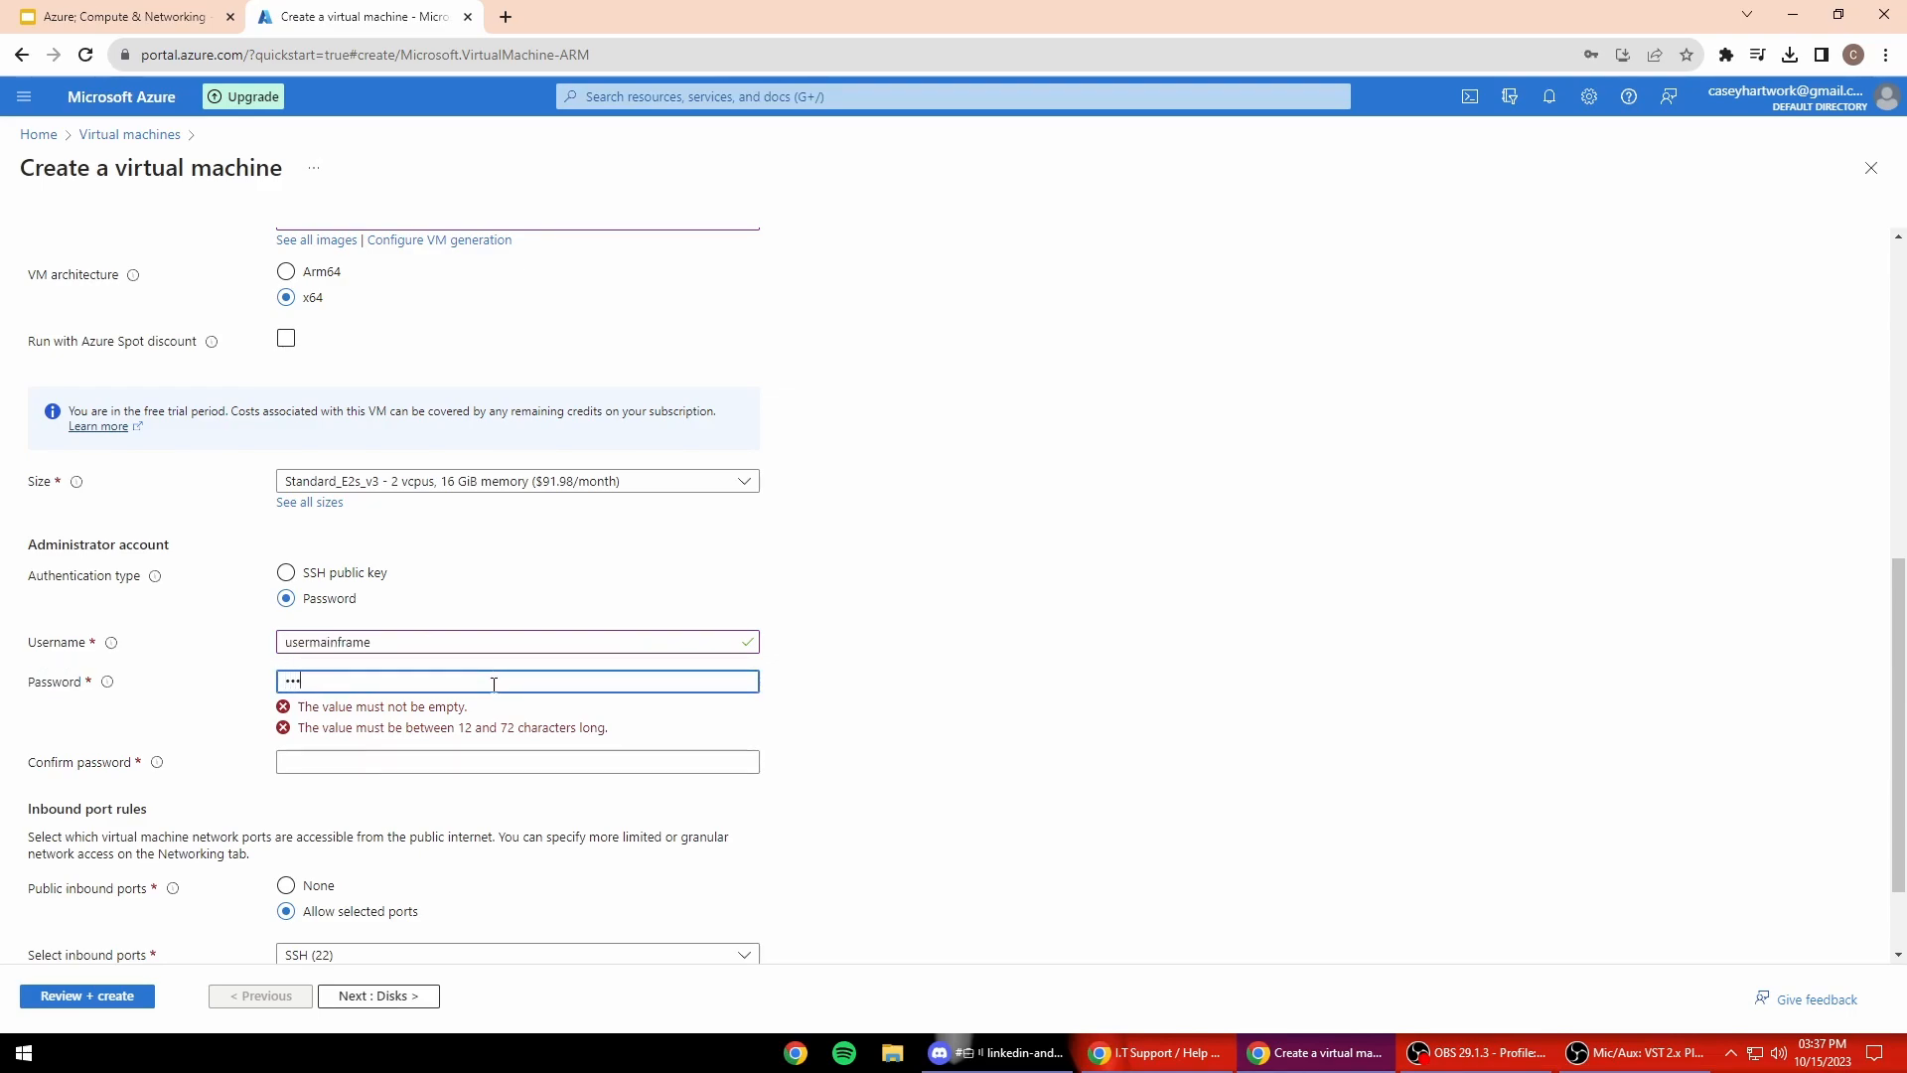
pyautogui.write('••')
pyautogui.click(448, 752)
pyautogui.write('••••••••••••')
pyautogui.scroll(-1, 696, 785)
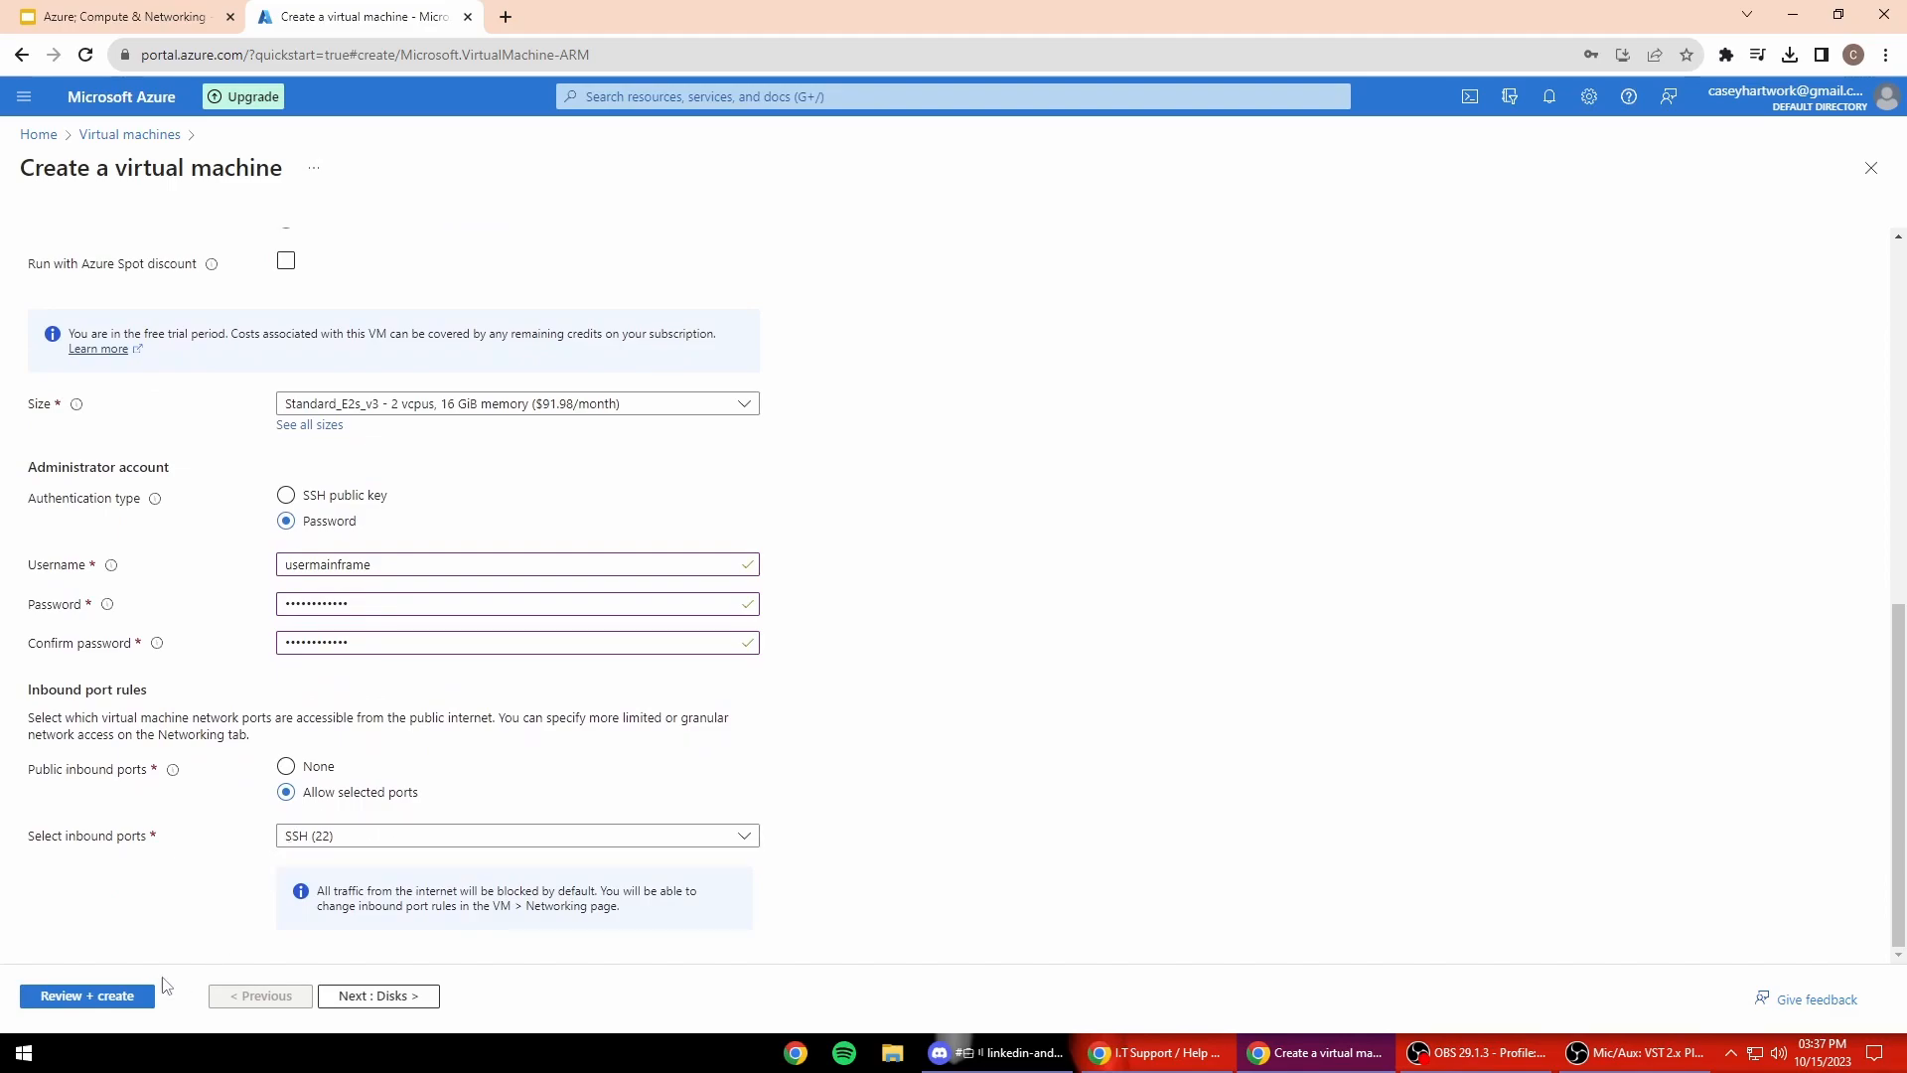
pyautogui.click(370, 997)
# Step: Attach vm-mainframe to the vm-neo-vnet virtual network and run validation
pyautogui.click(369, 996)
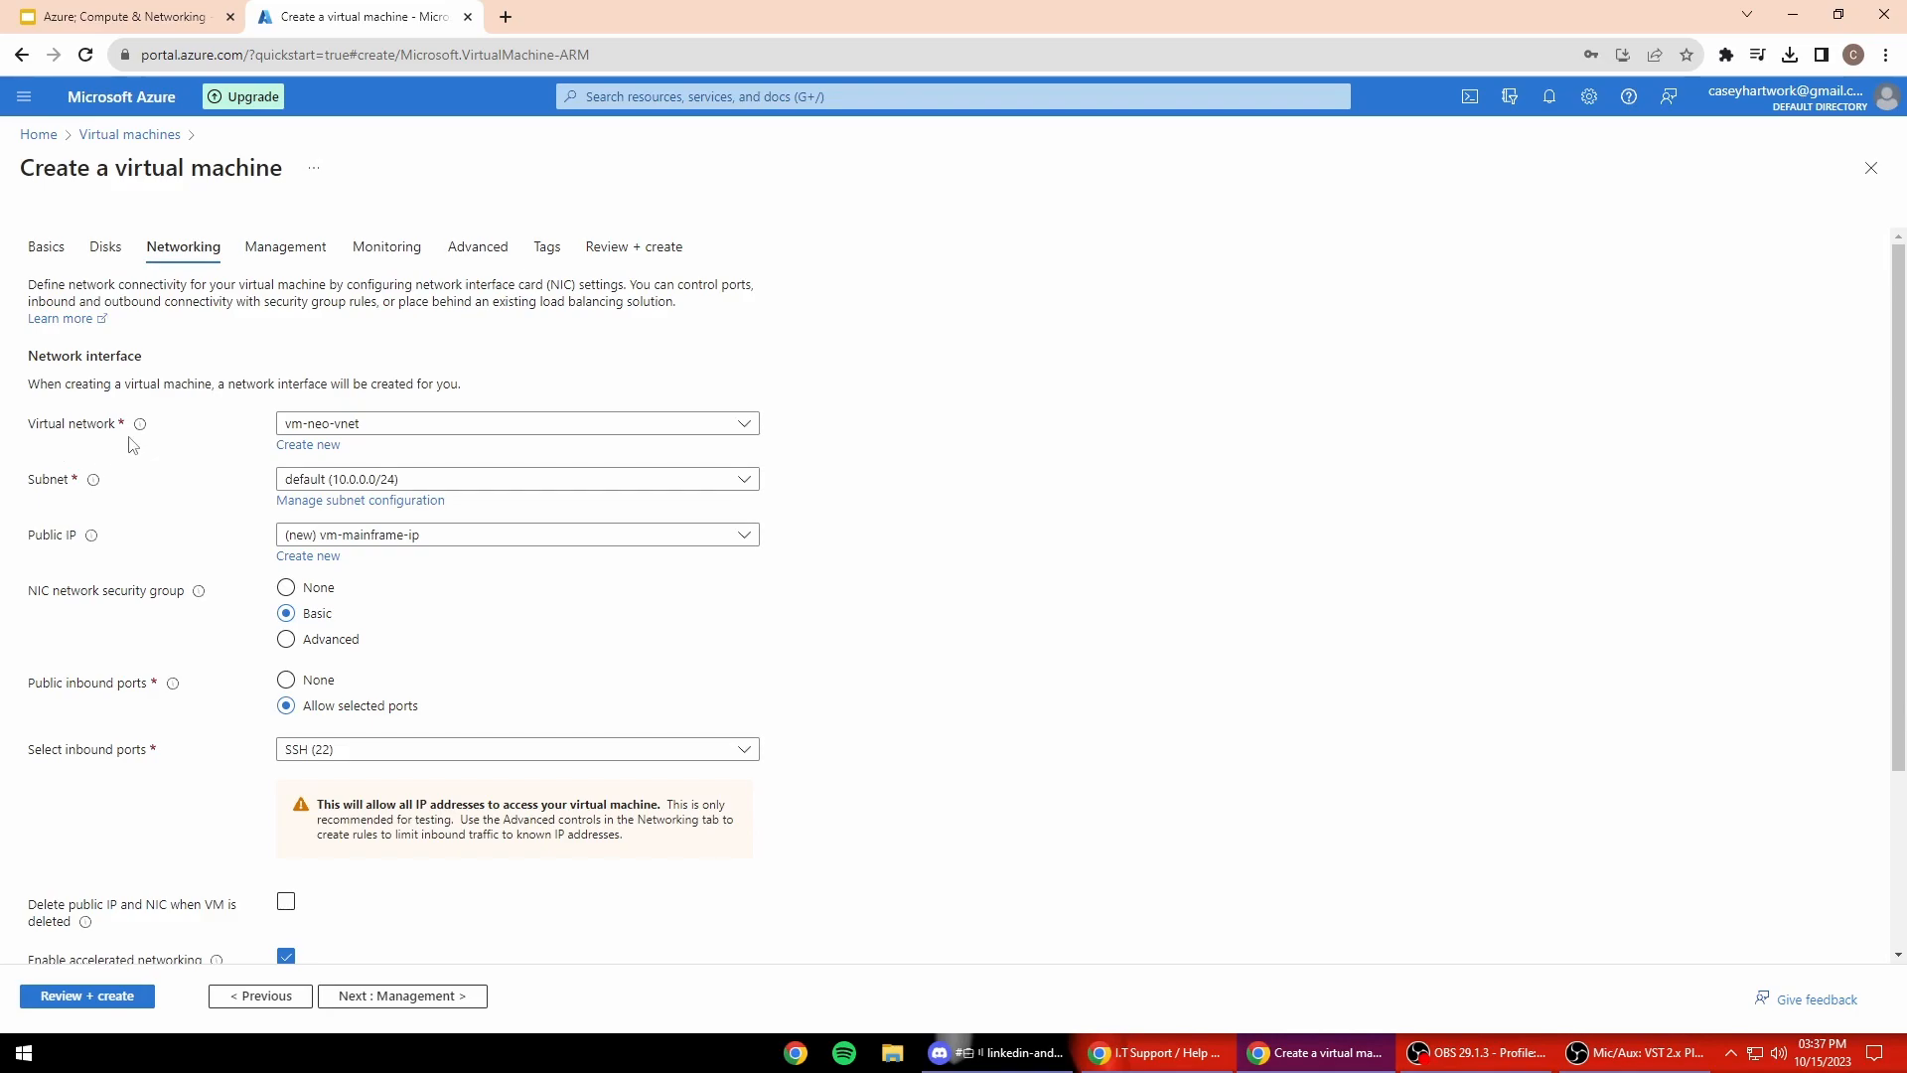
pyautogui.click(434, 427)
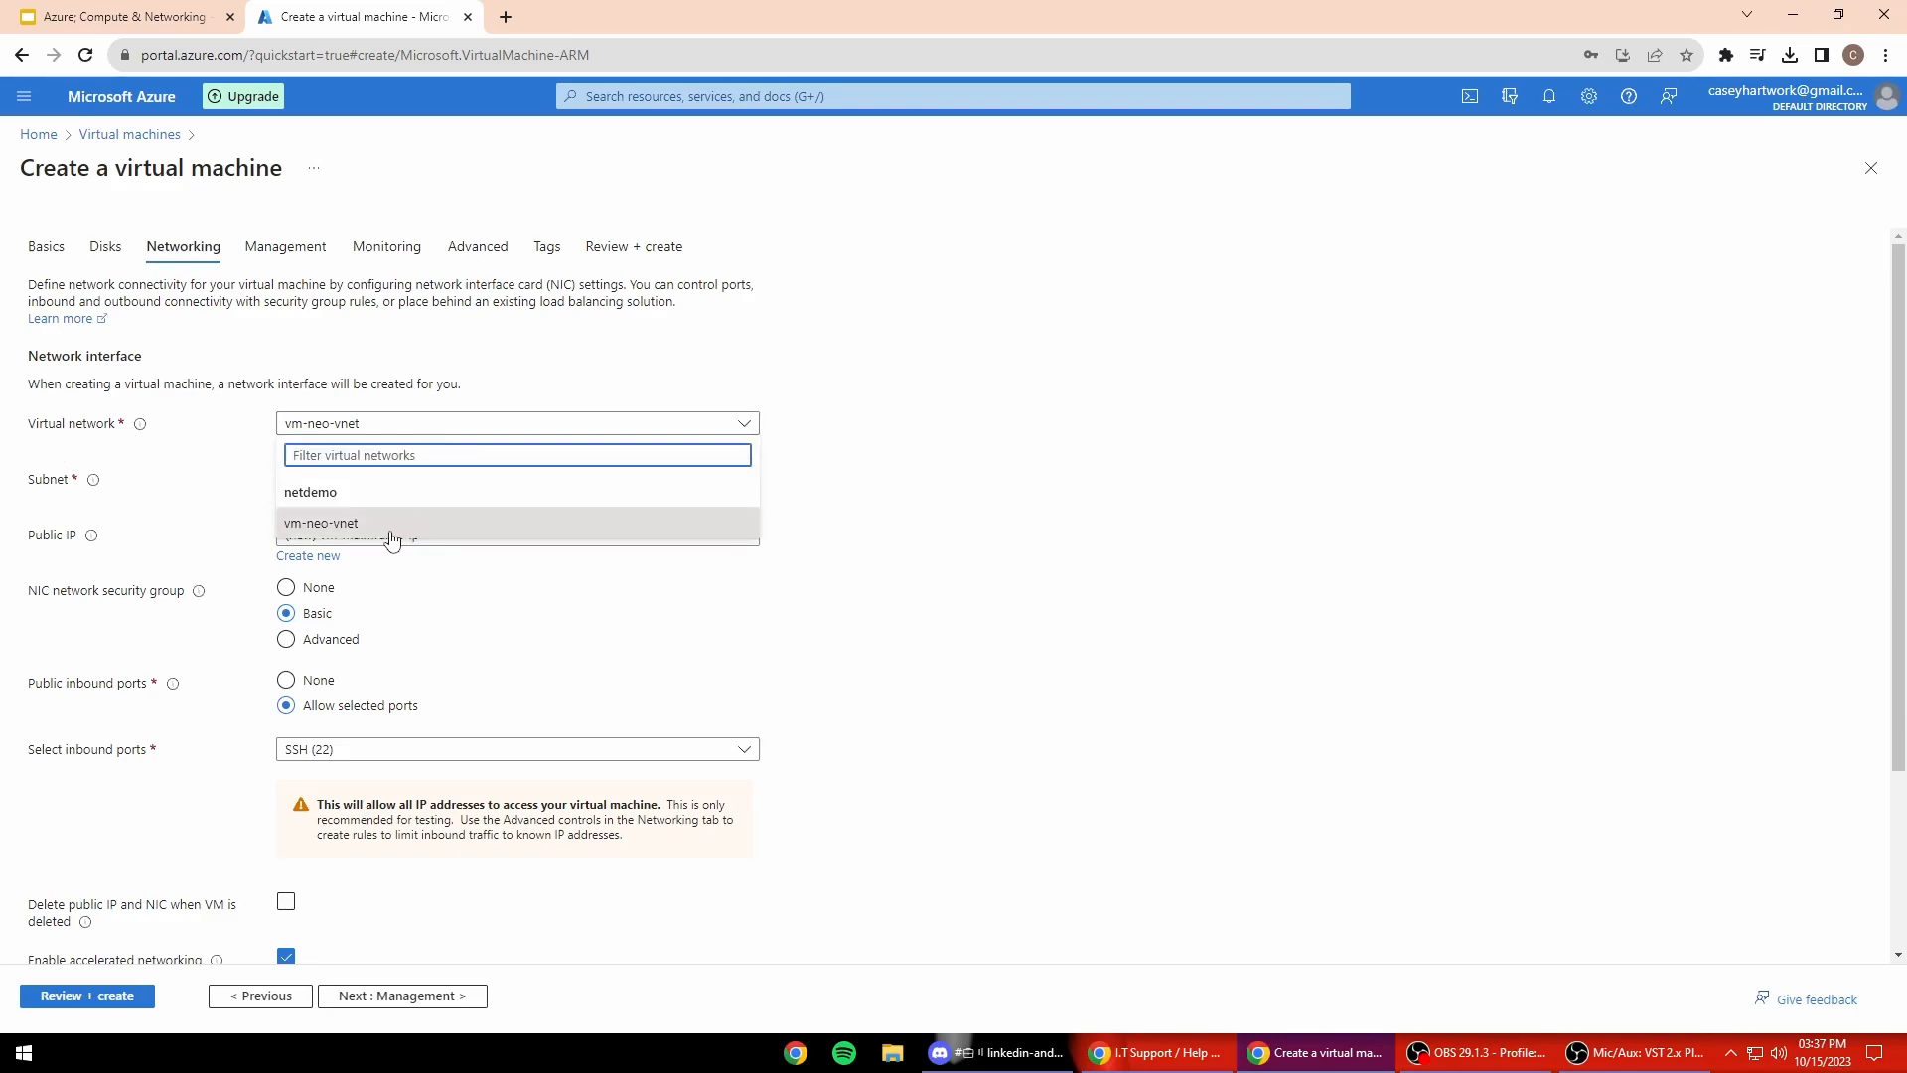
pyautogui.click(365, 538)
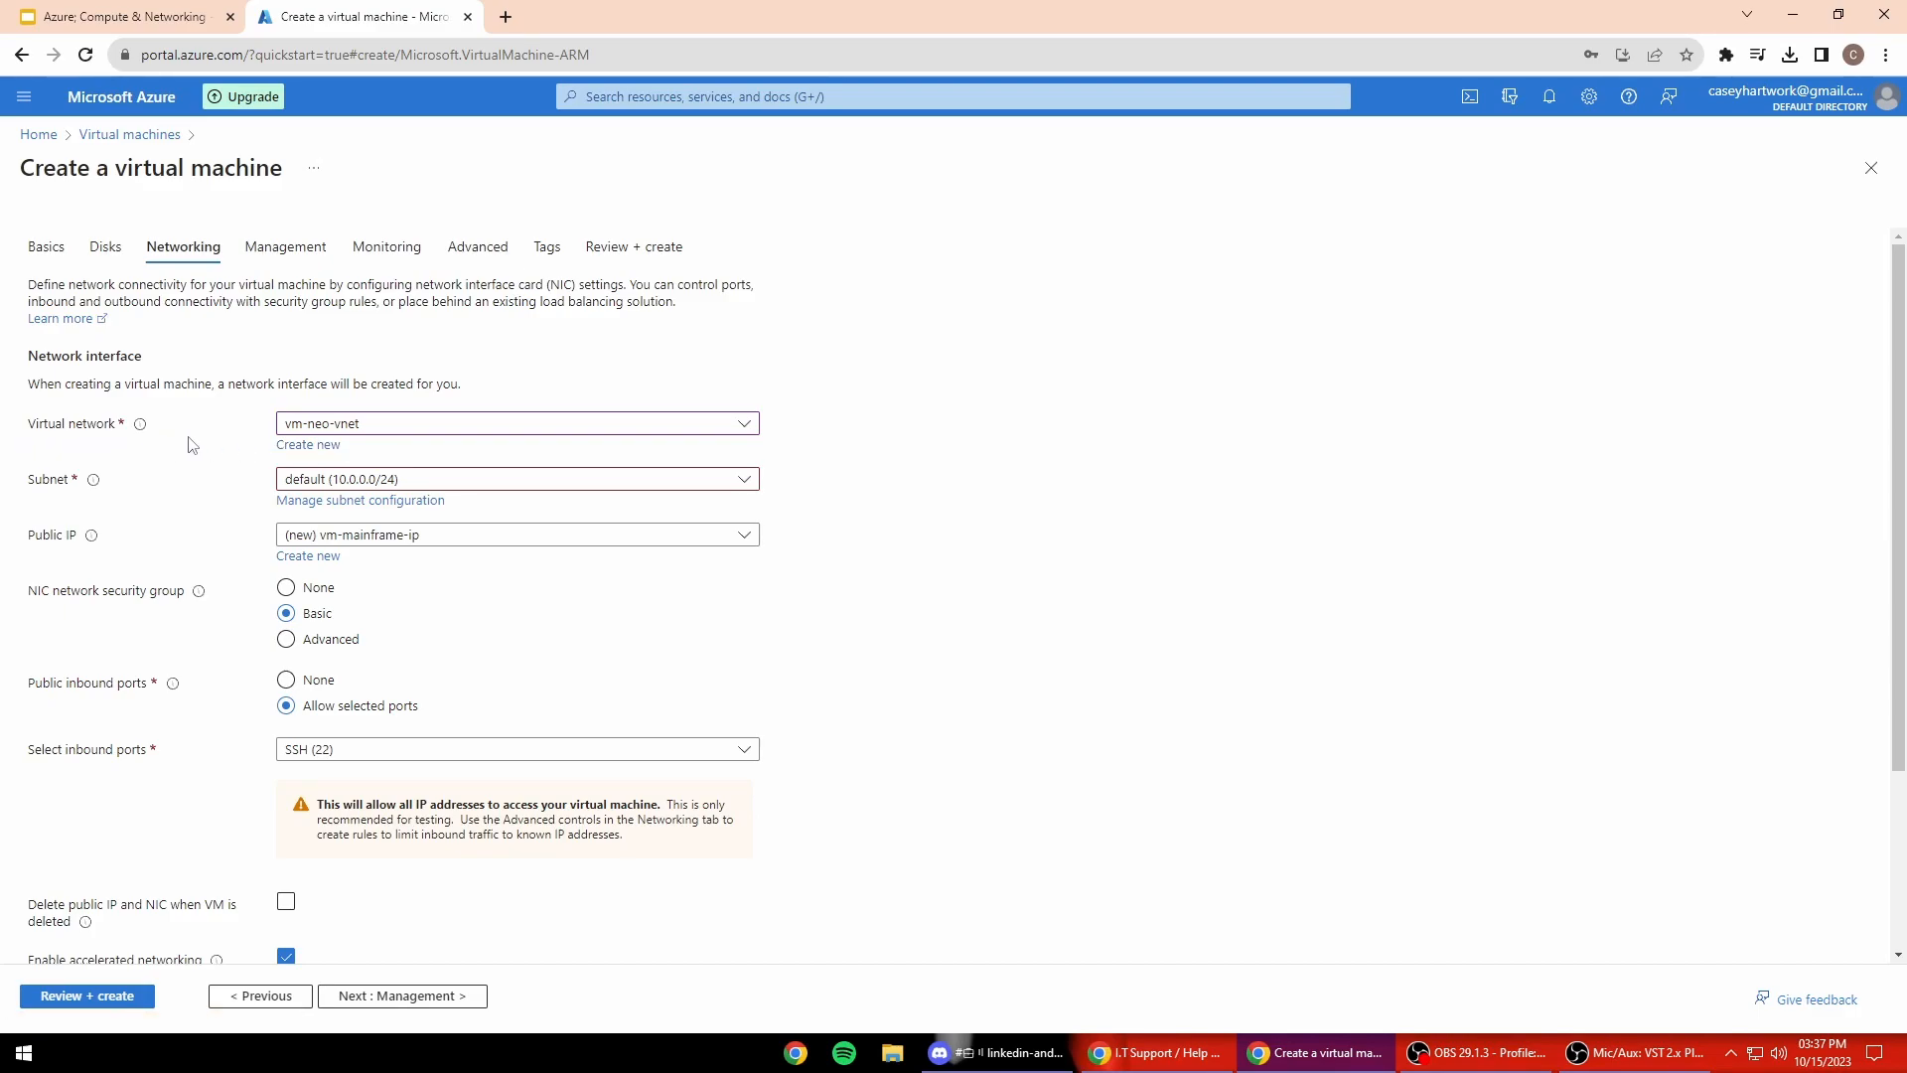
pyautogui.scroll(-1, 695, 356)
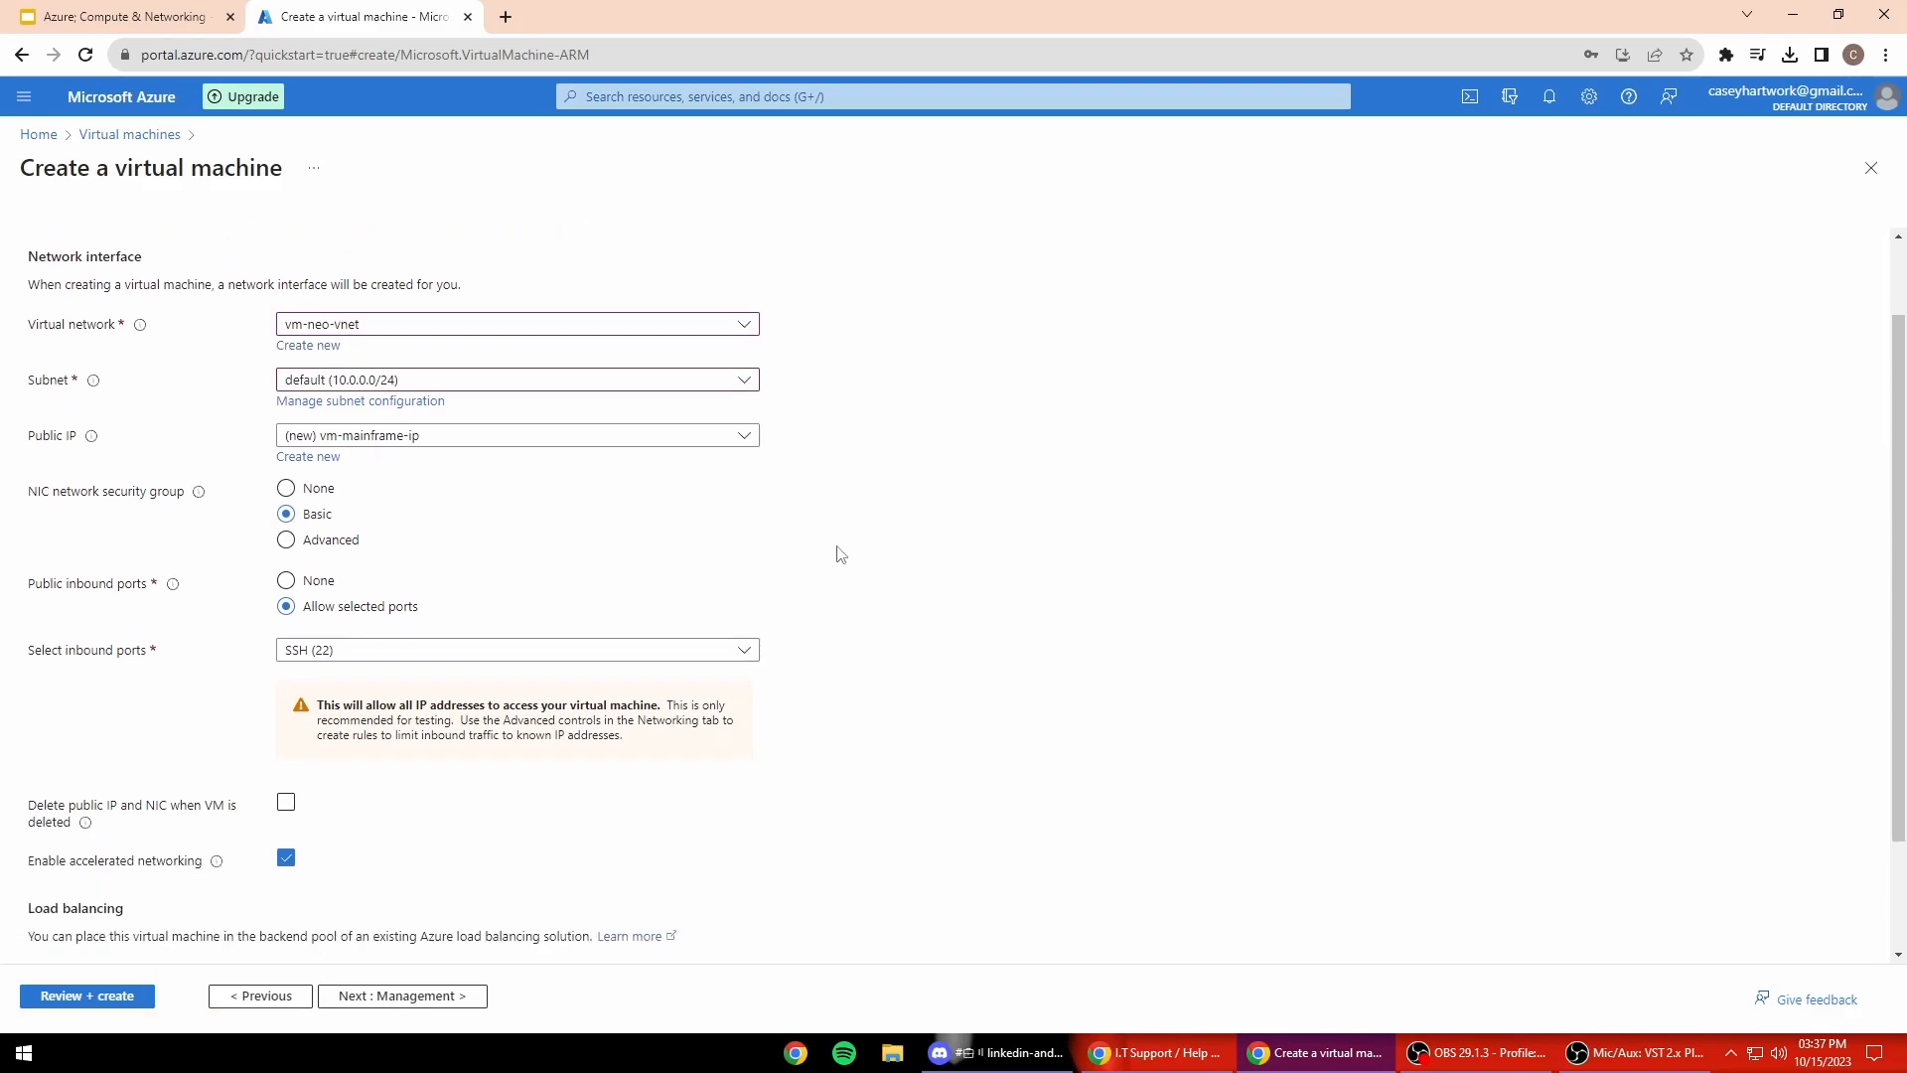
pyautogui.scroll(1, 841, 553)
pyautogui.scroll(-2, 879, 576)
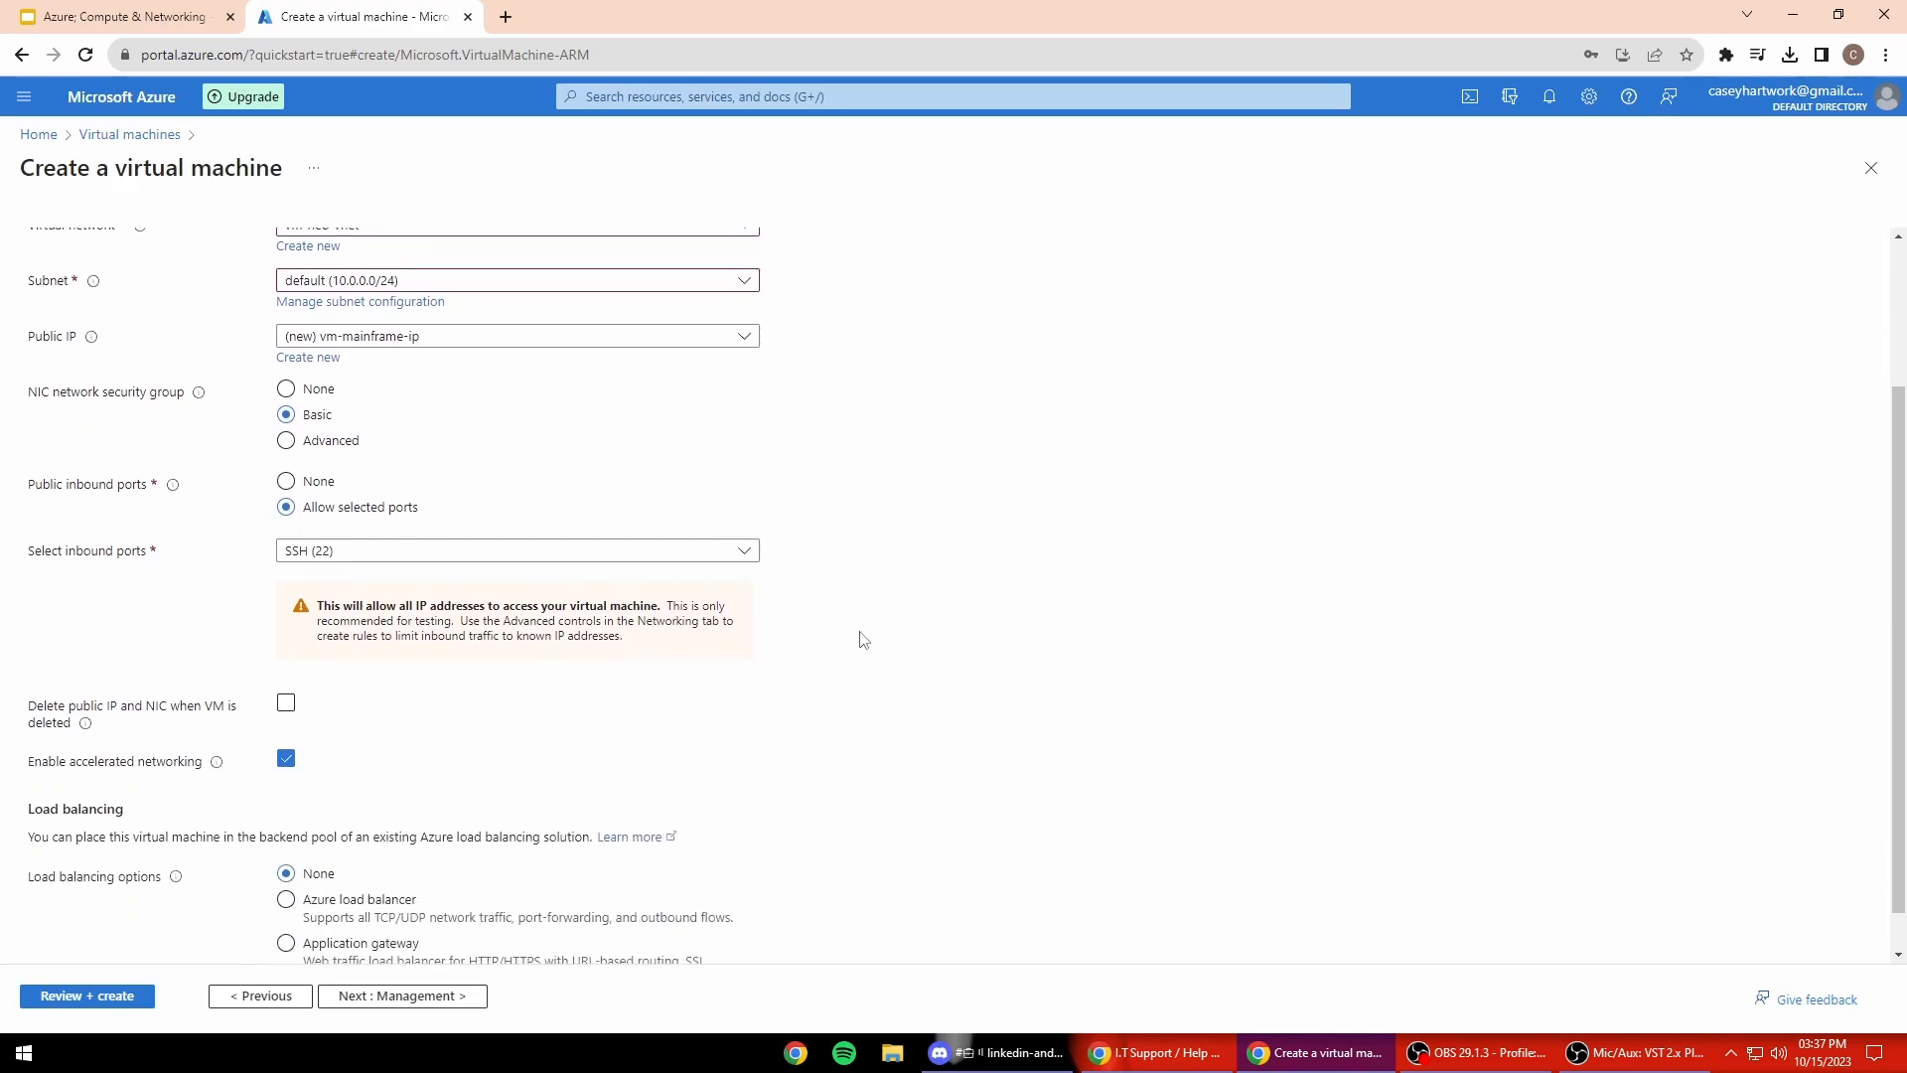
pyautogui.scroll(-1, 854, 645)
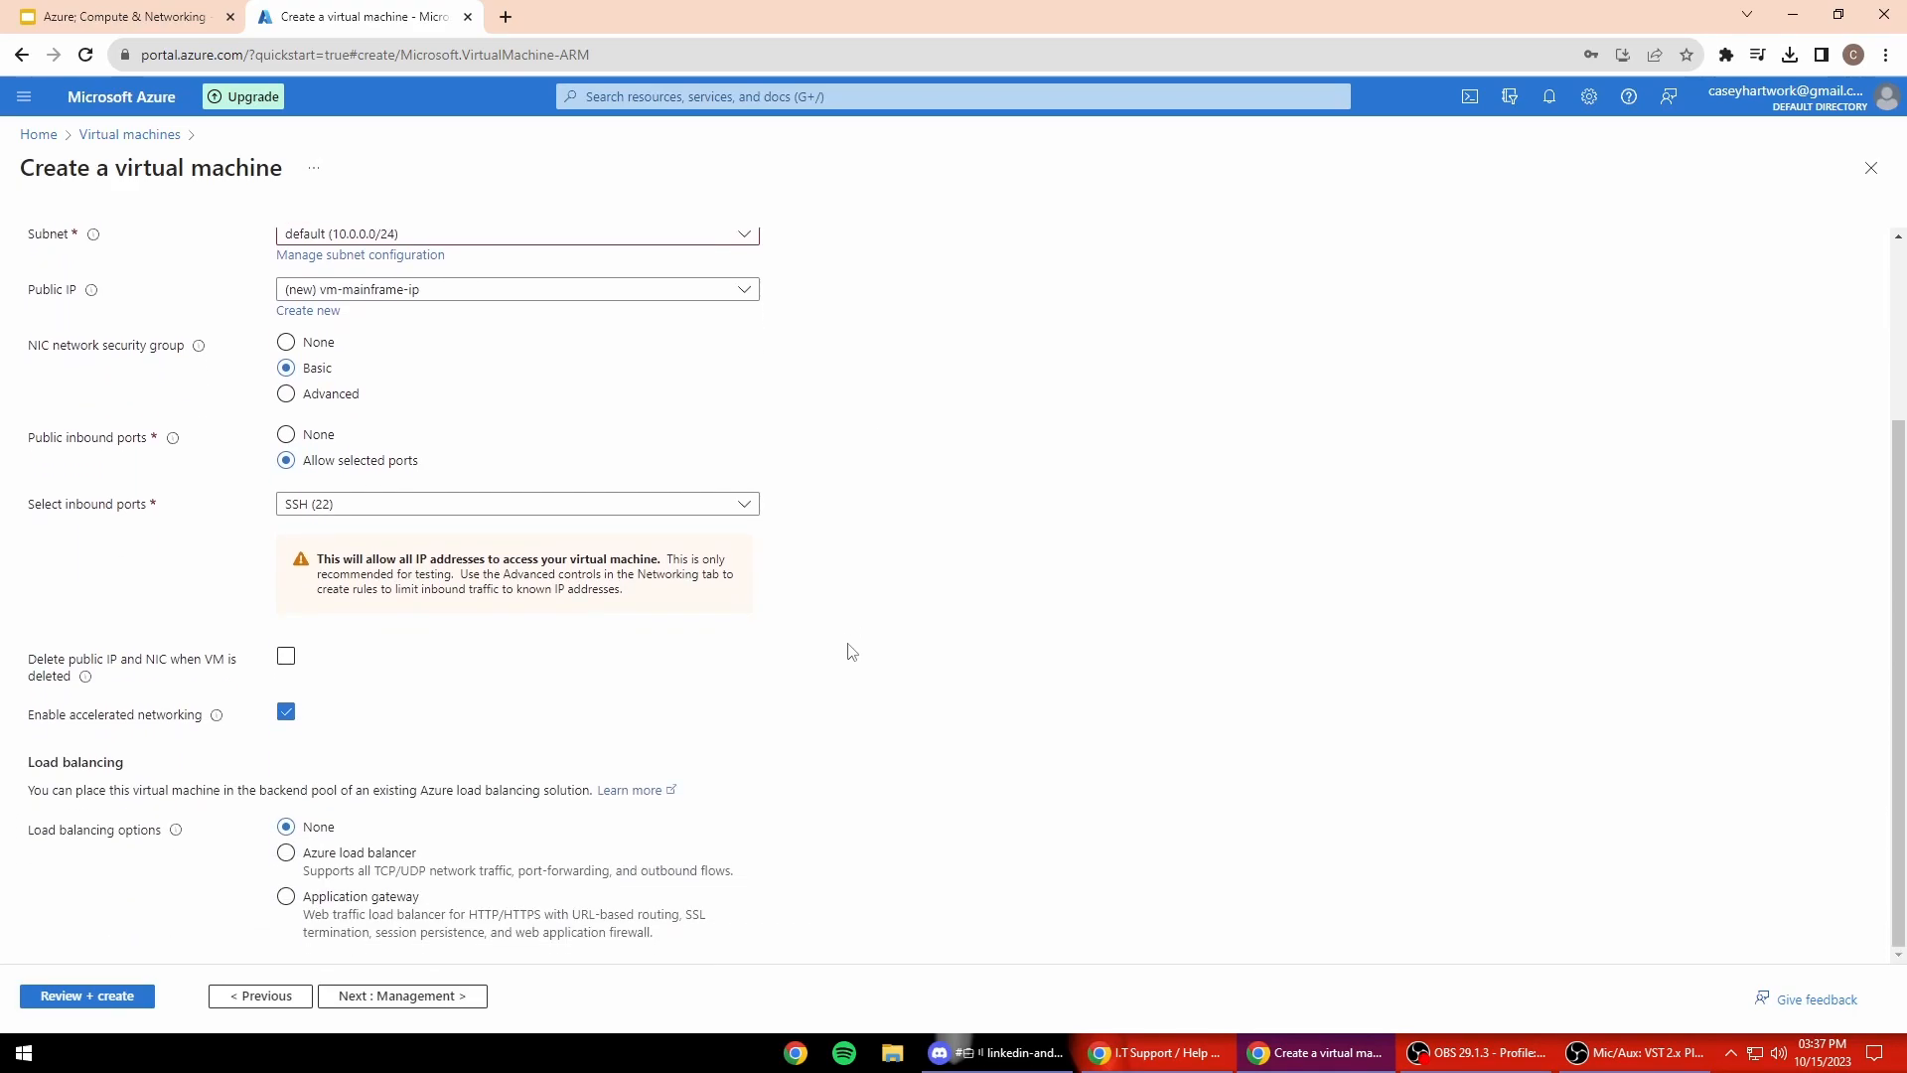
pyautogui.click(109, 993)
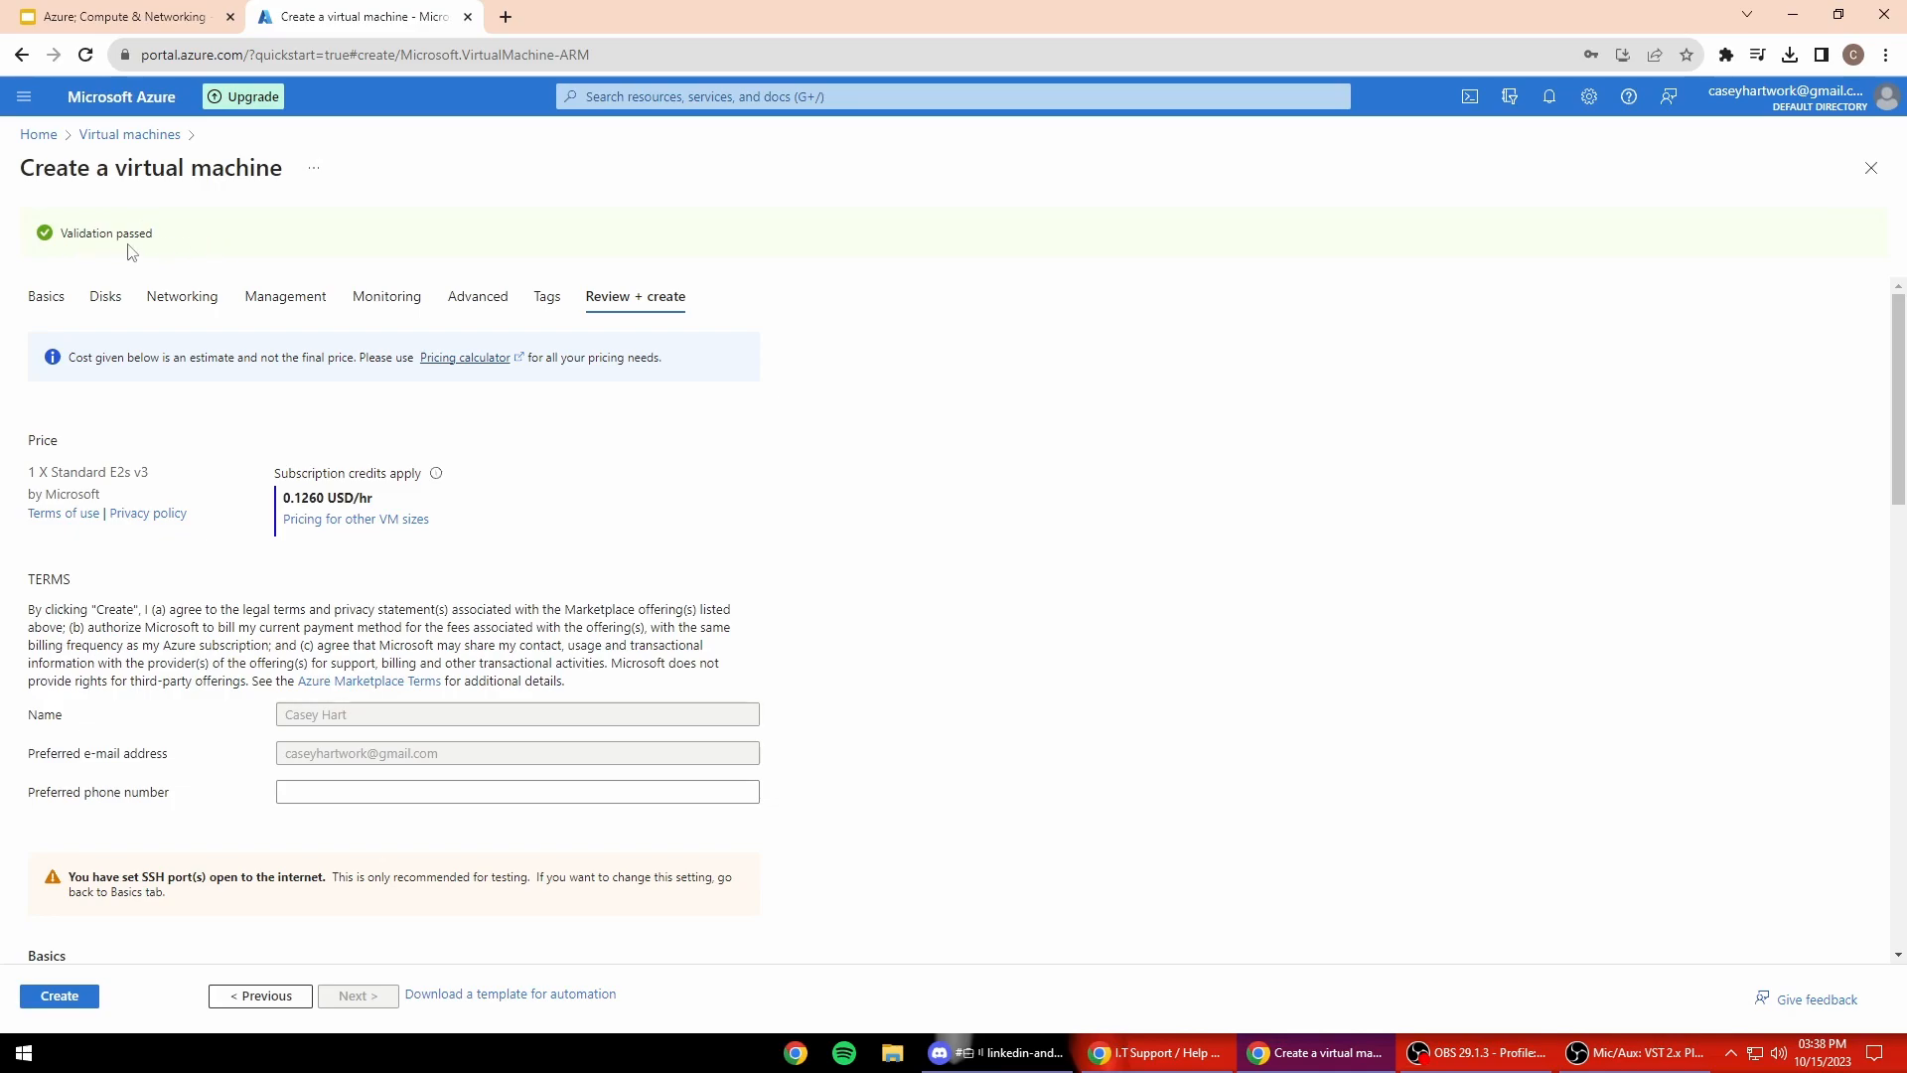
# Step: Deploy vm-mainframe to netdemo and return to the Home page
pyautogui.scroll(-1, 192, 766)
pyautogui.scroll(1, 192, 767)
pyautogui.scroll(-1, 209, 496)
pyautogui.scroll(1, 226, 255)
pyautogui.scroll(-5, 39, 596)
pyautogui.click(70, 997)
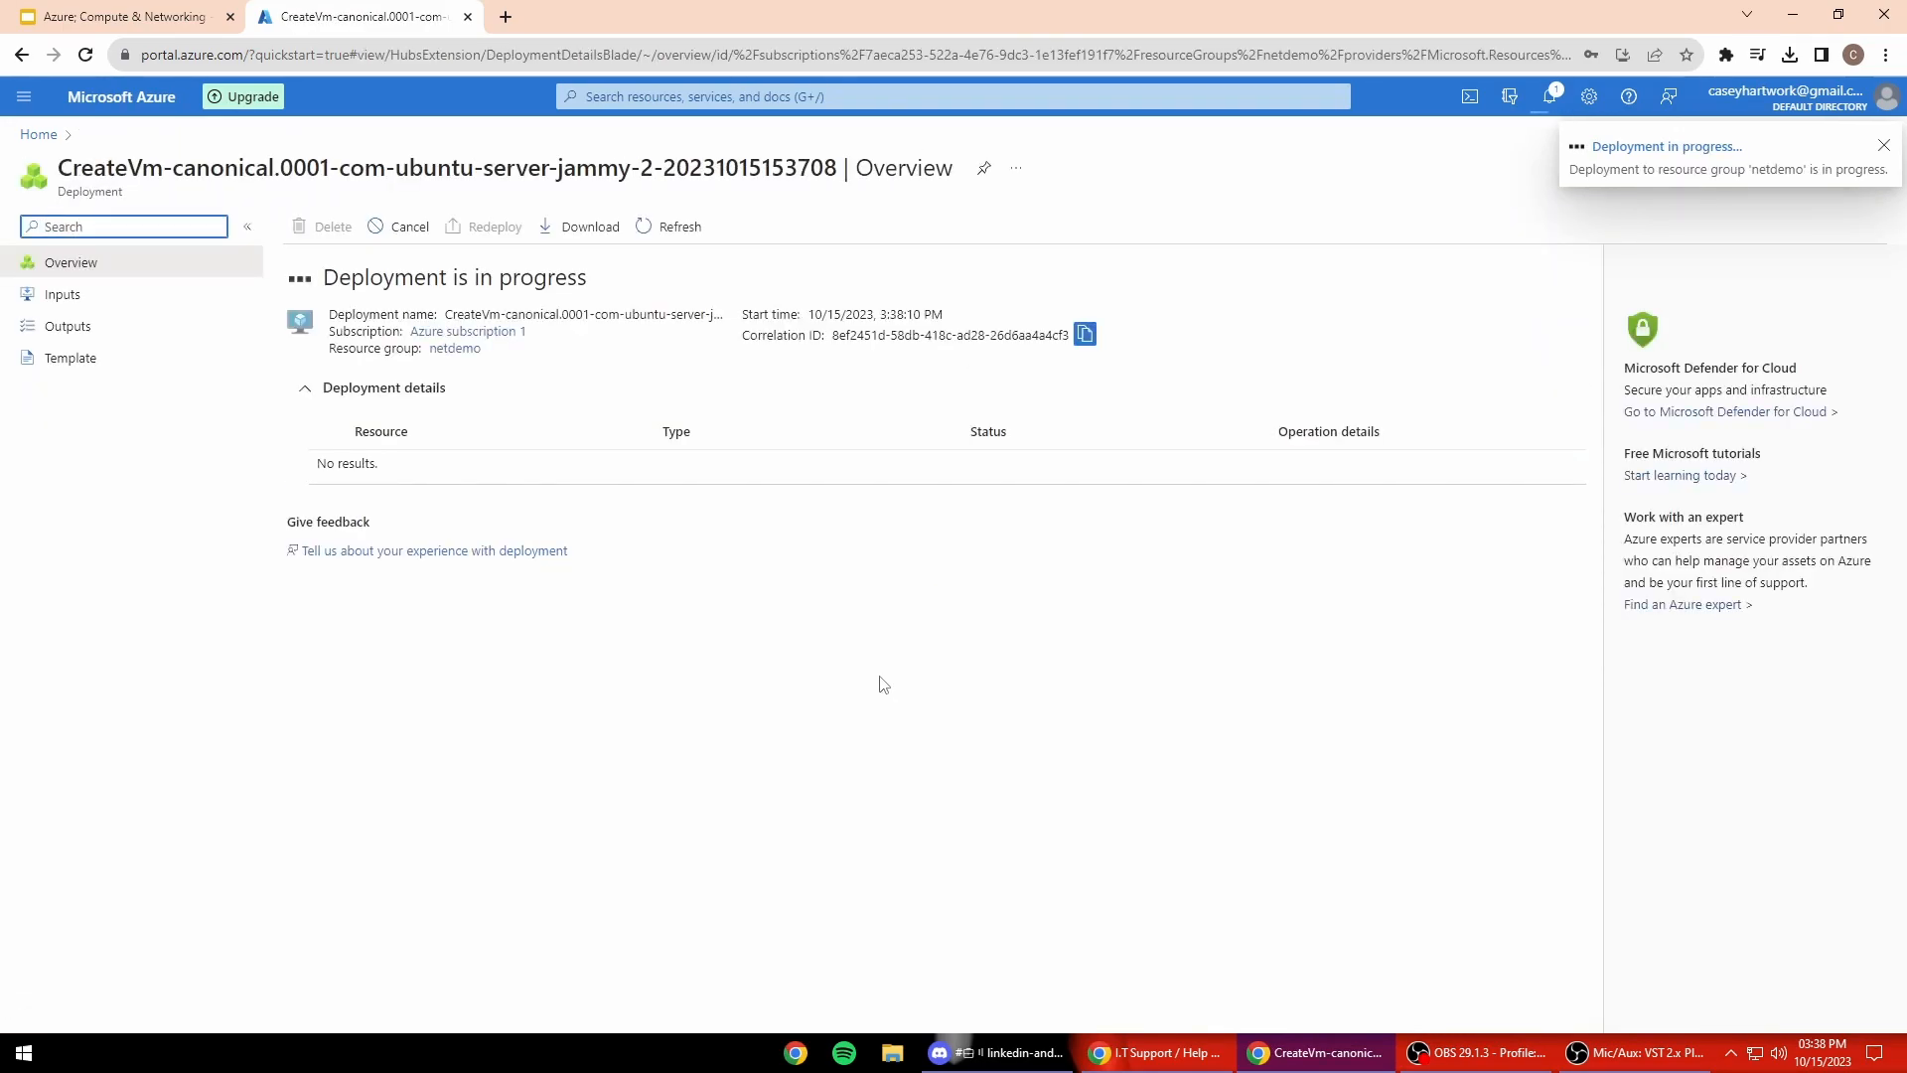
pyautogui.click(111, 96)
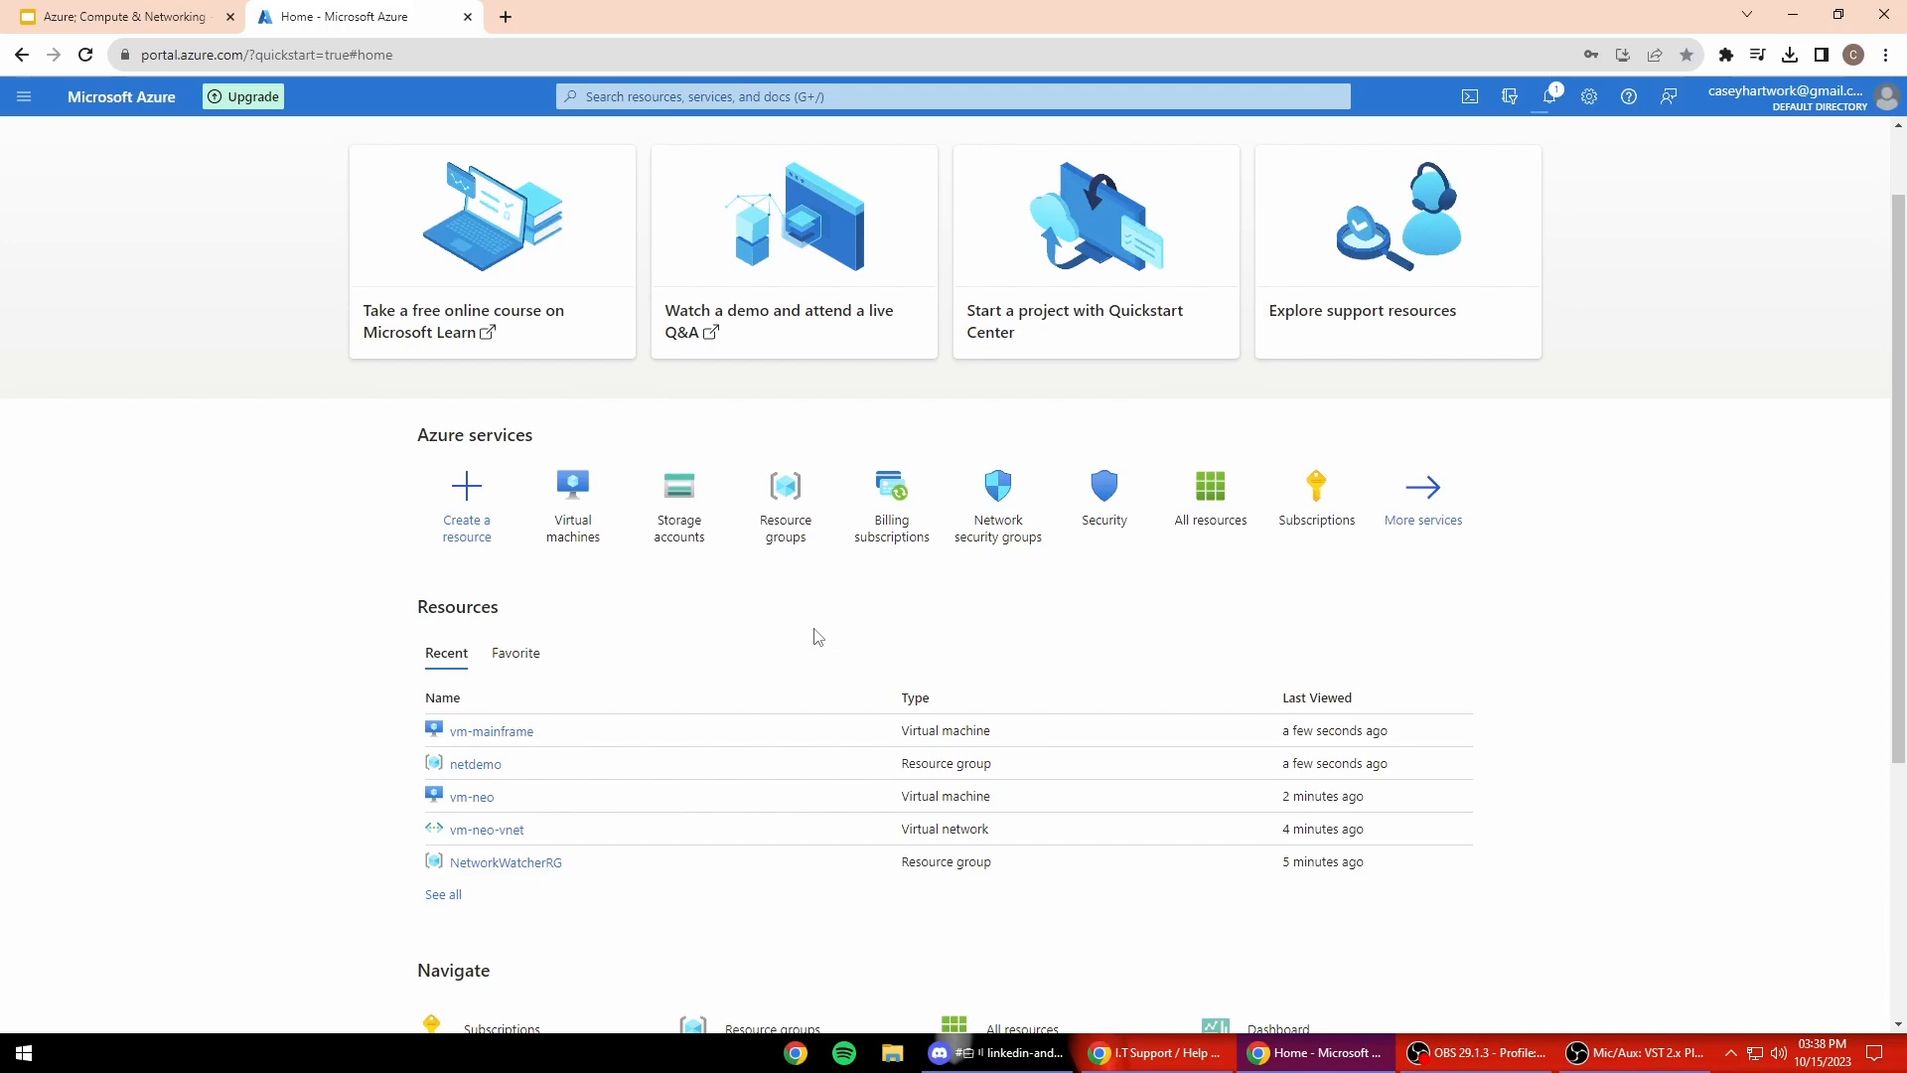
# Step: Launch Notepad from the Start search with 'note'
pyautogui.scroll(1, 894, 675)
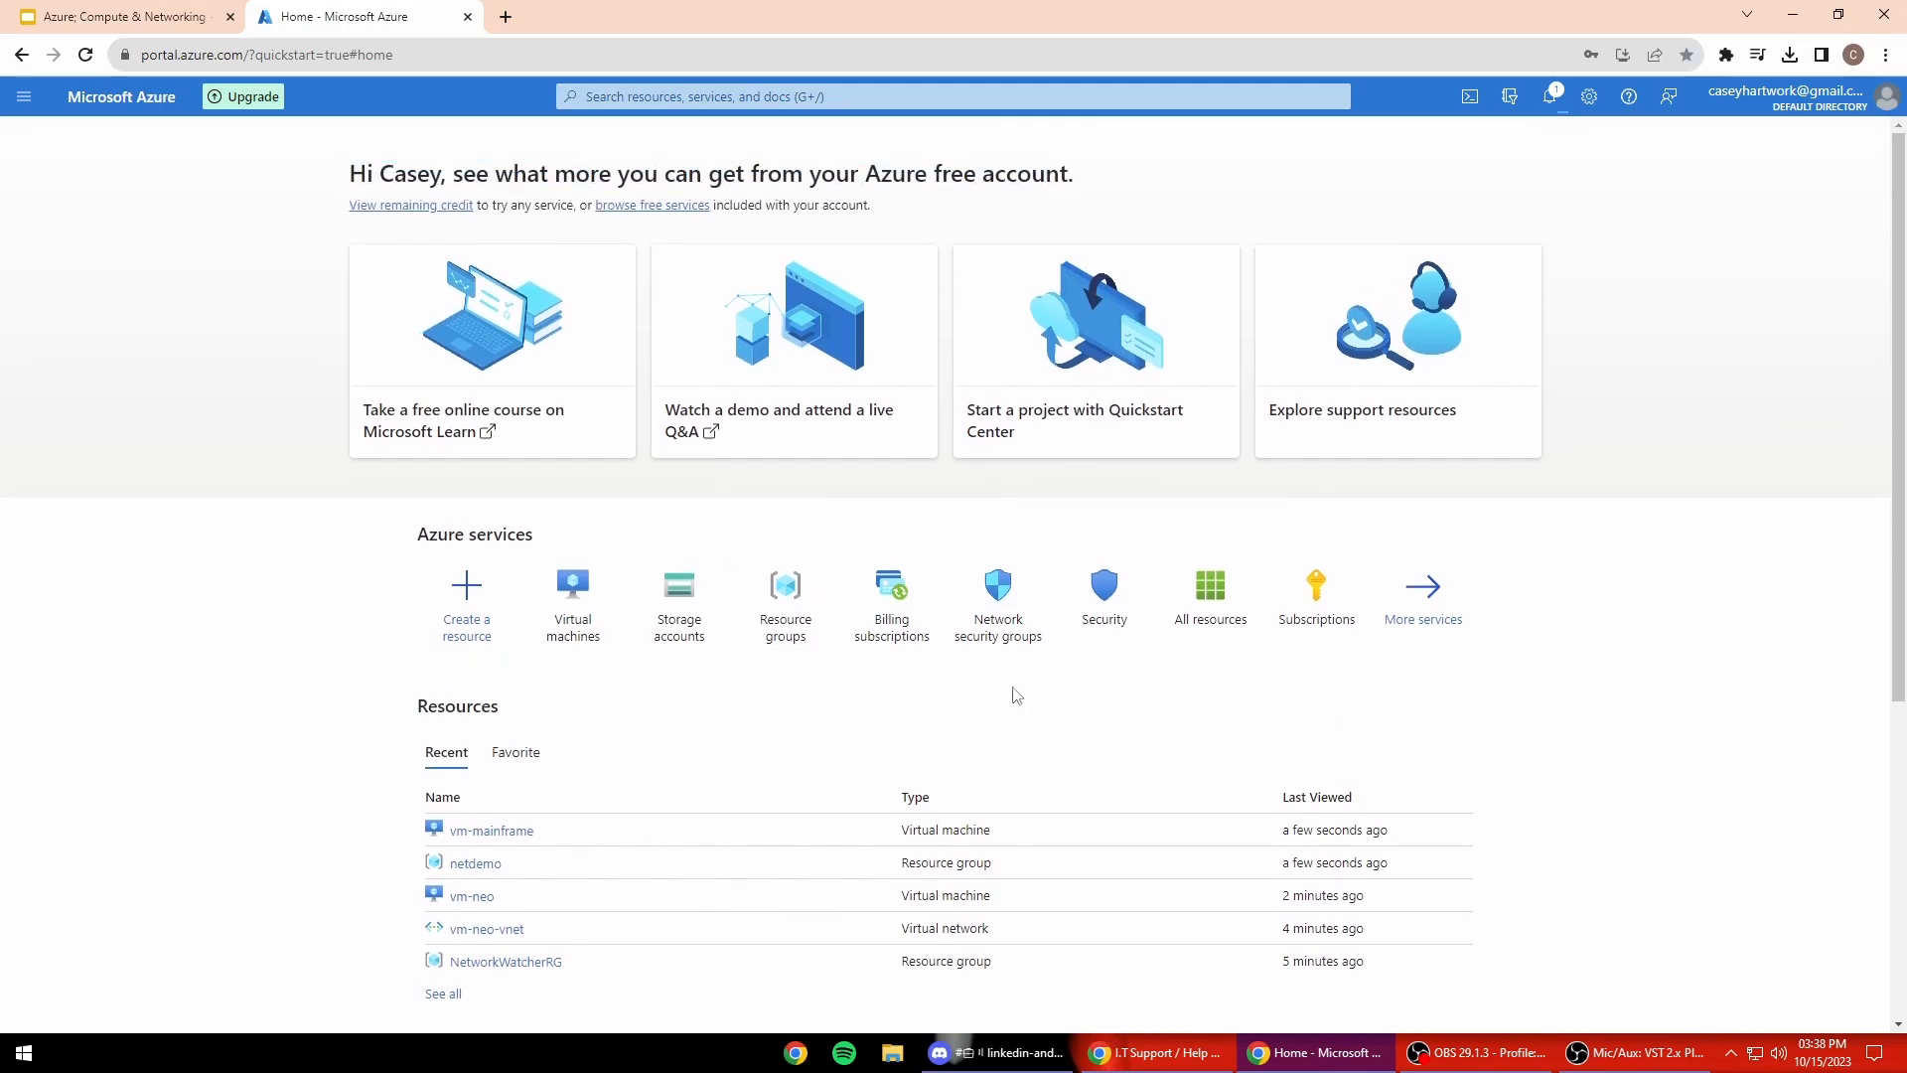
pyautogui.scroll(-1, 1390, 665)
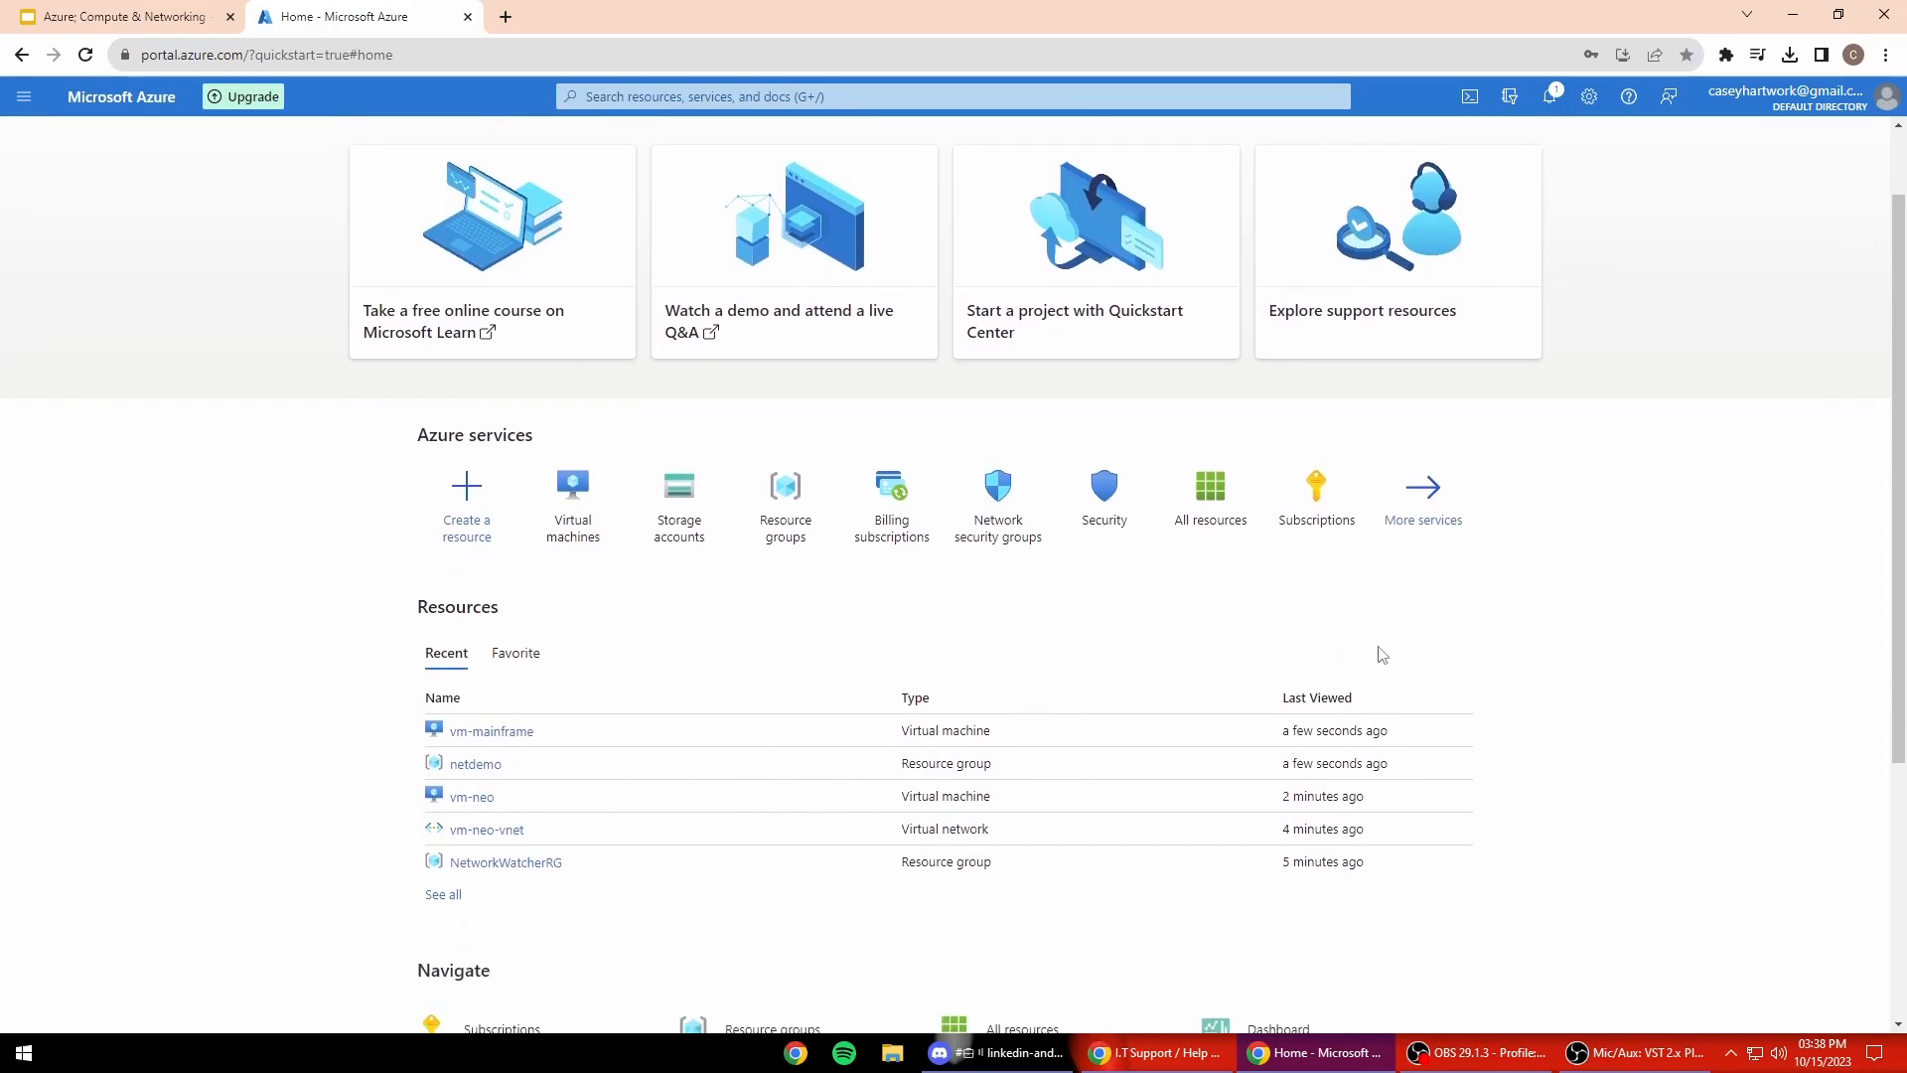
pyautogui.press('super')
pyautogui.write('note')
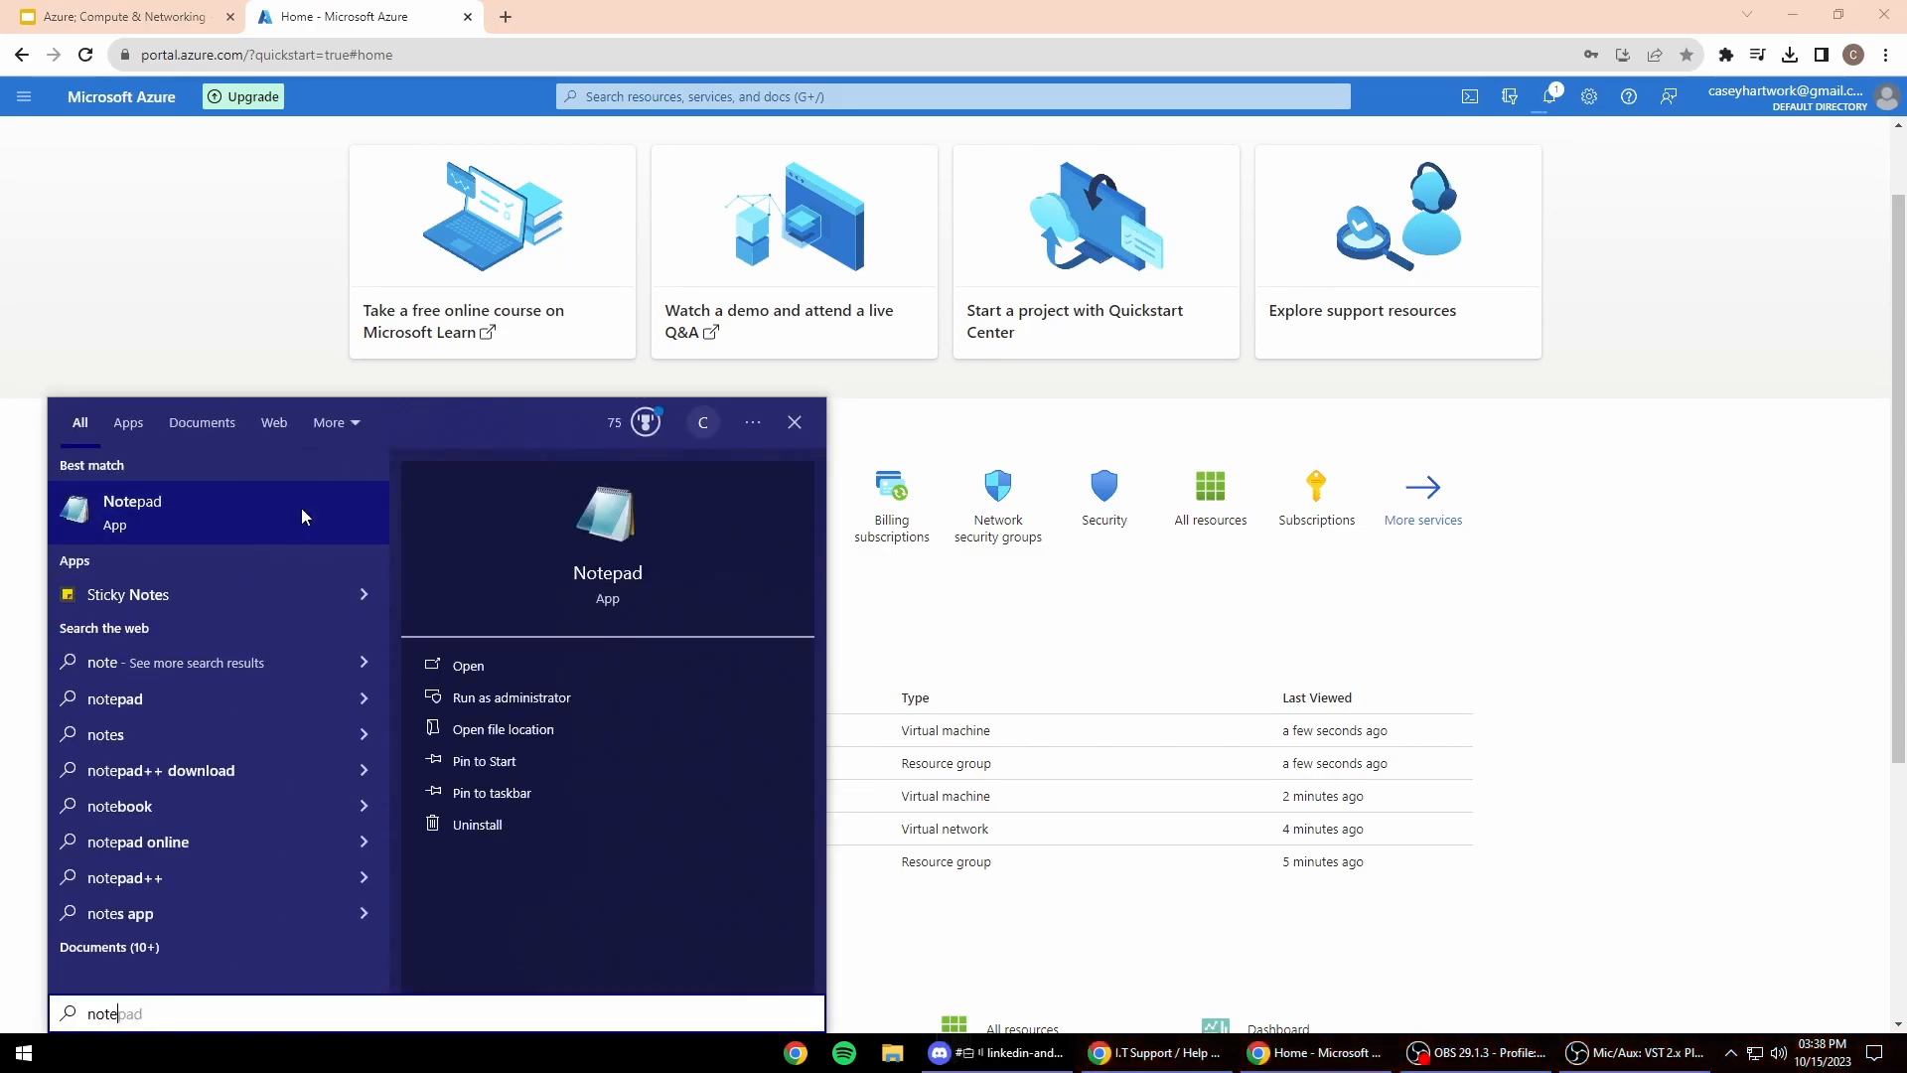
pyautogui.click(302, 509)
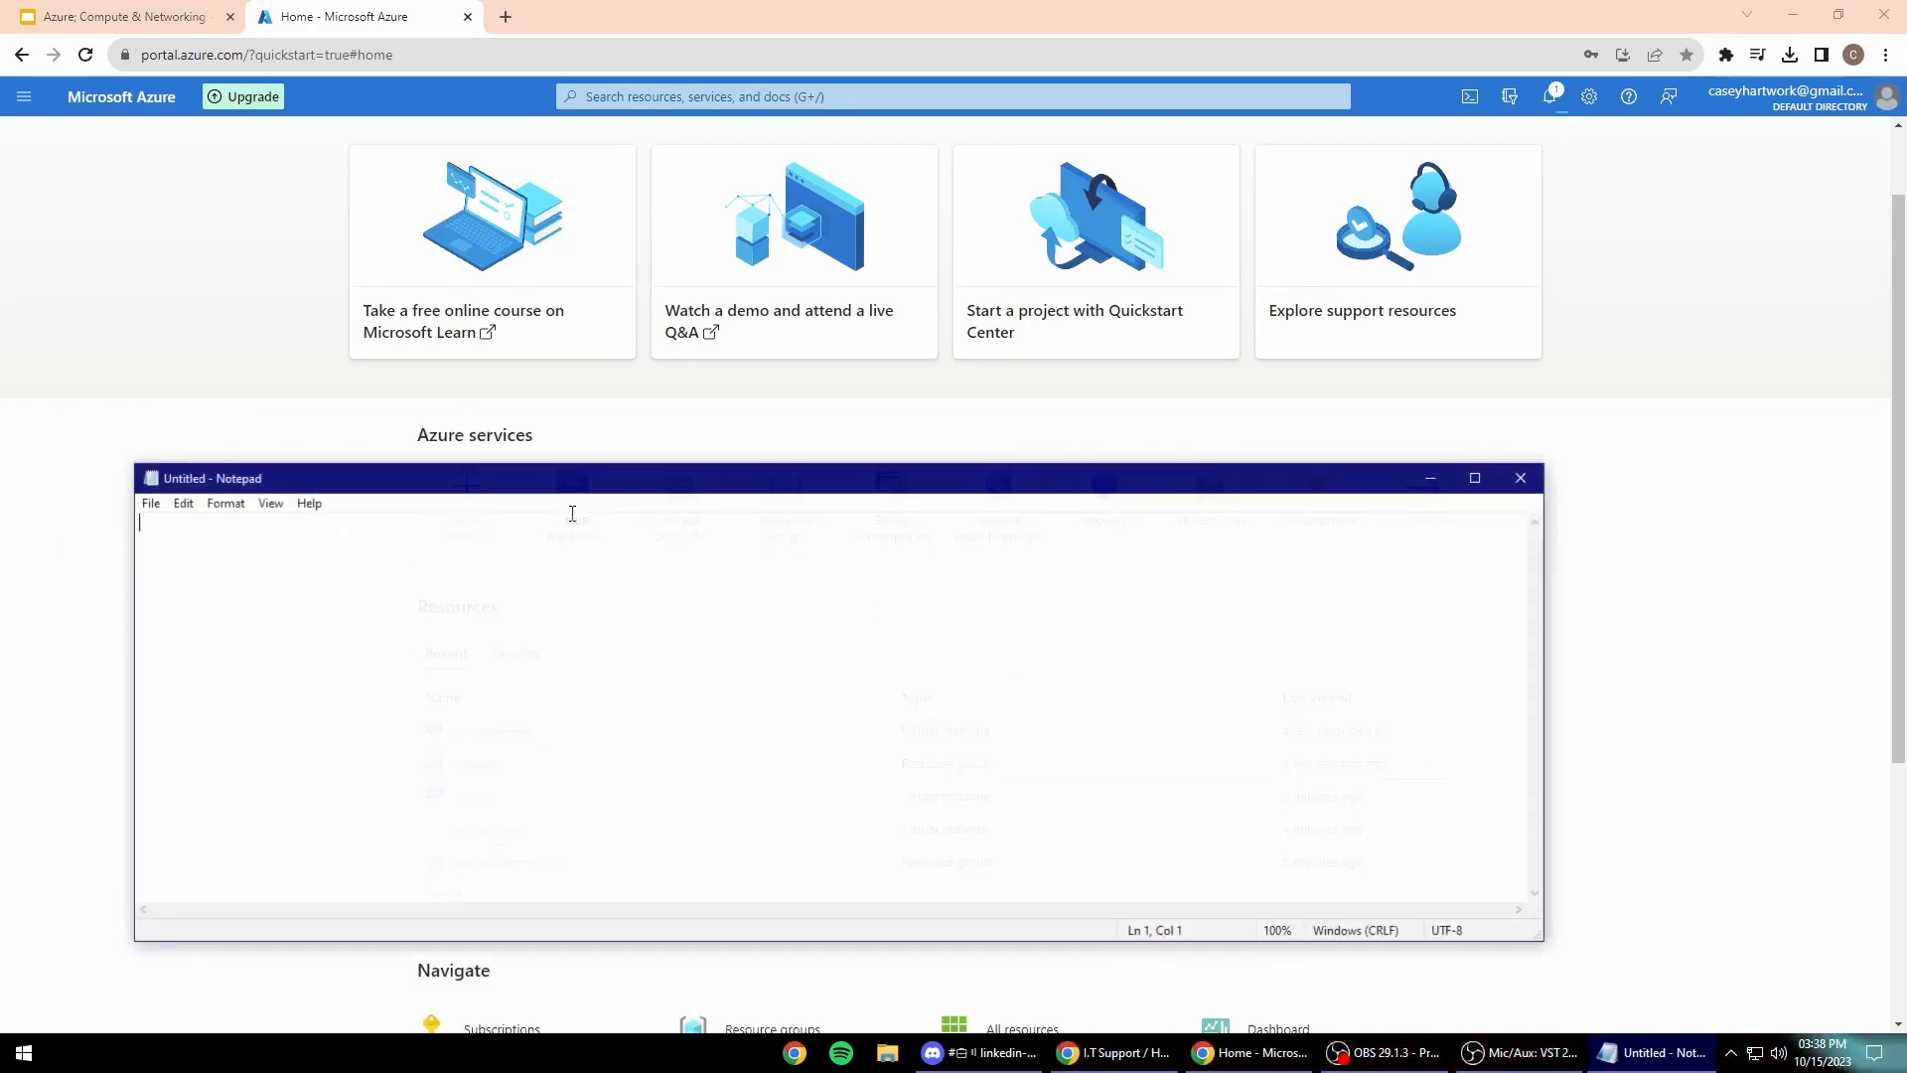
# Step: Dock a narrow Notepad at the right; note vm-neo, its admin username and 'ip:'
pyautogui.moveTo(606, 481); pyautogui.dragTo(932, 298)
pyautogui.moveTo(453, 282); pyautogui.dragTo(1086, 242)
pyautogui.moveTo(1282, 261); pyautogui.dragTo(1242, 150)
pyautogui.moveTo(1832, 317); pyautogui.dragTo(1626, 332)
pyautogui.moveTo(1435, 149); pyautogui.dragTo(1527, 147)
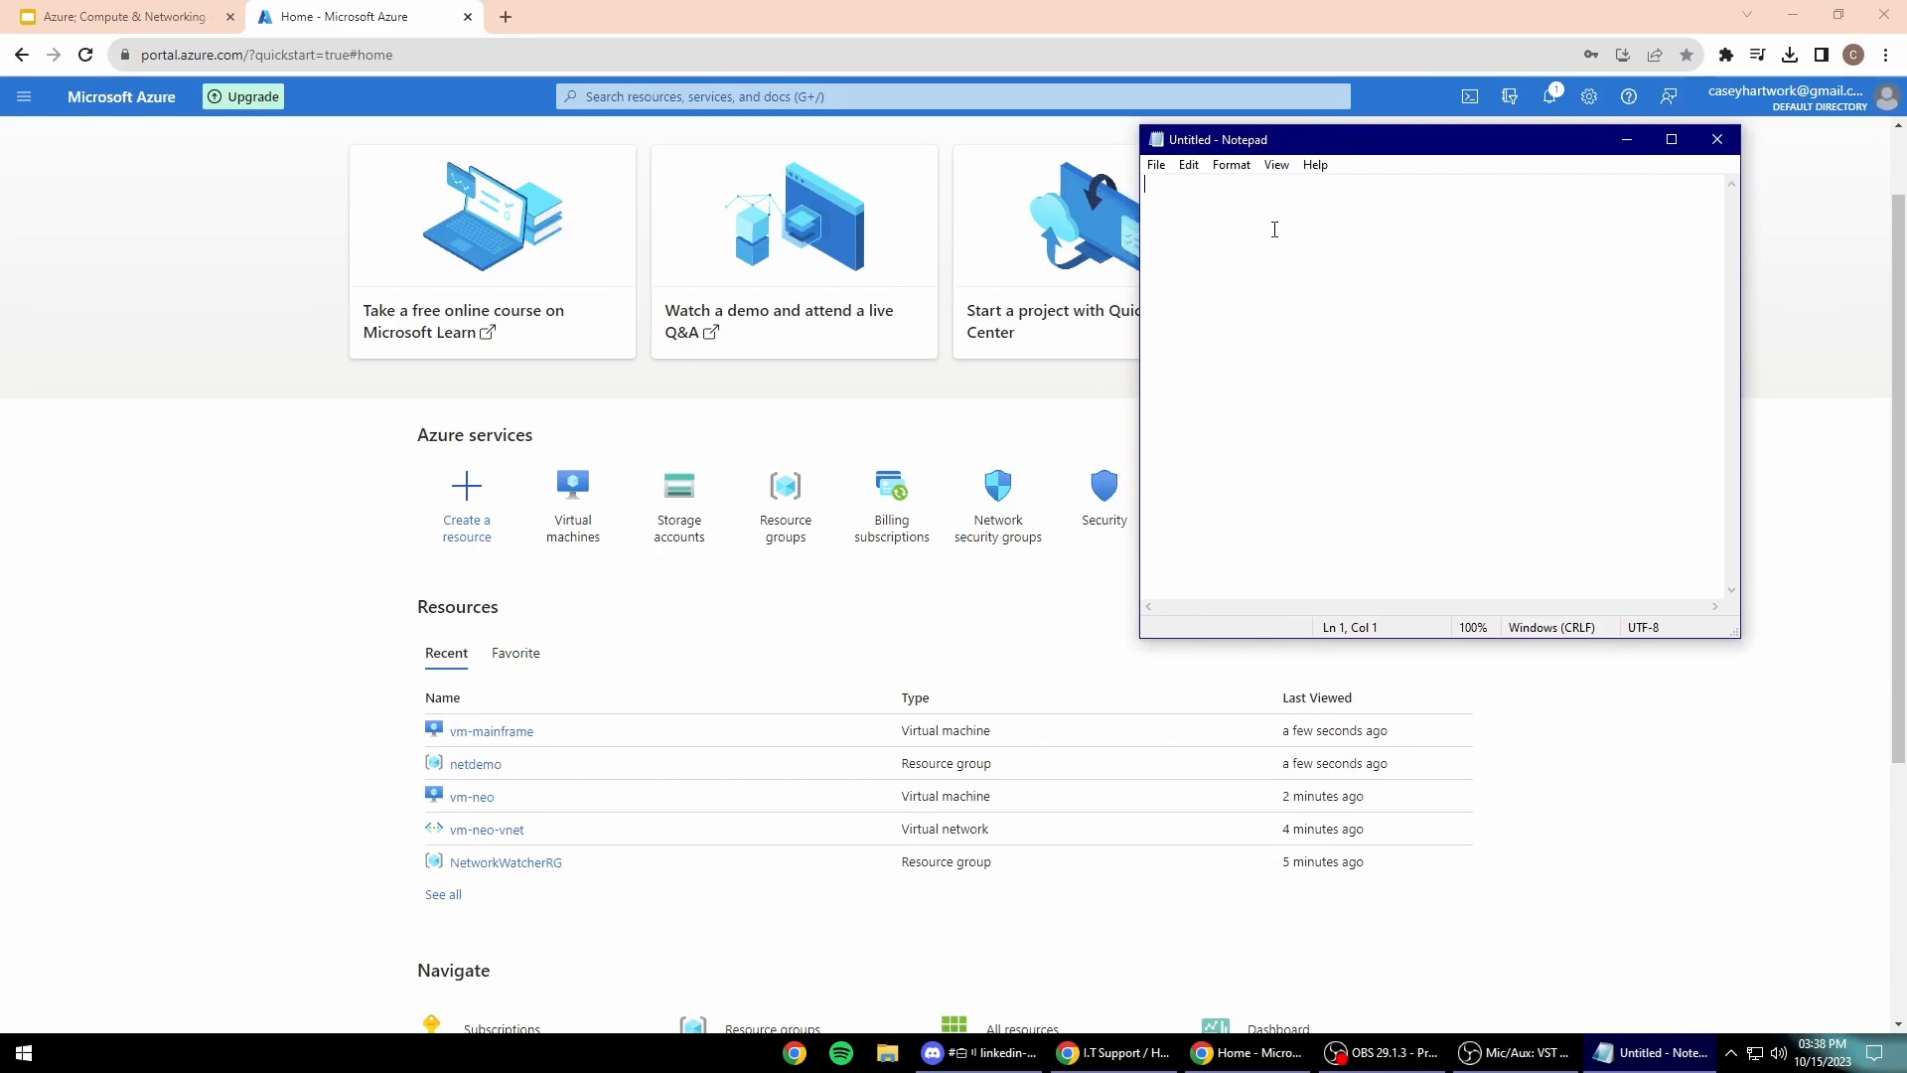
pyautogui.write('vm-neo')
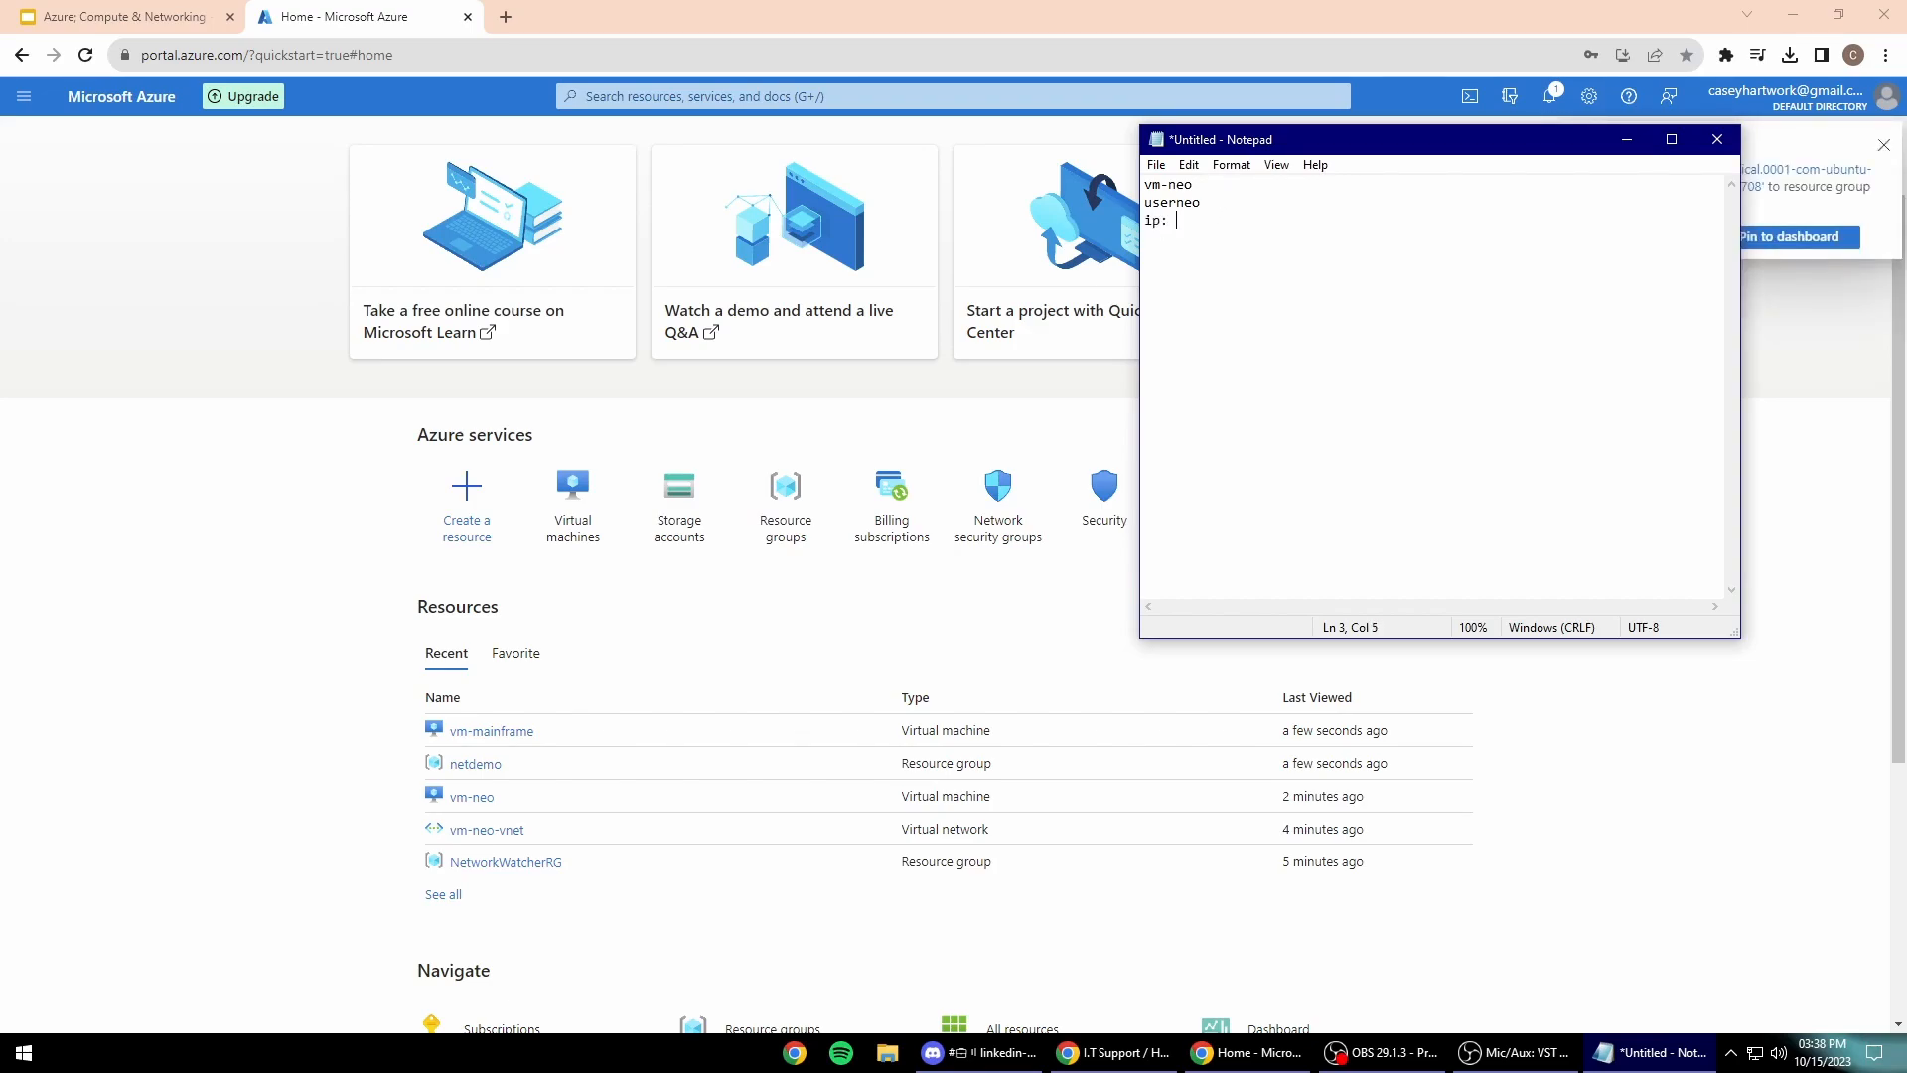
# Step: Open vm-neo from Recent resources and find public IP 74.235.89.164 and private IP 10.0.0.4
pyautogui.click(472, 796)
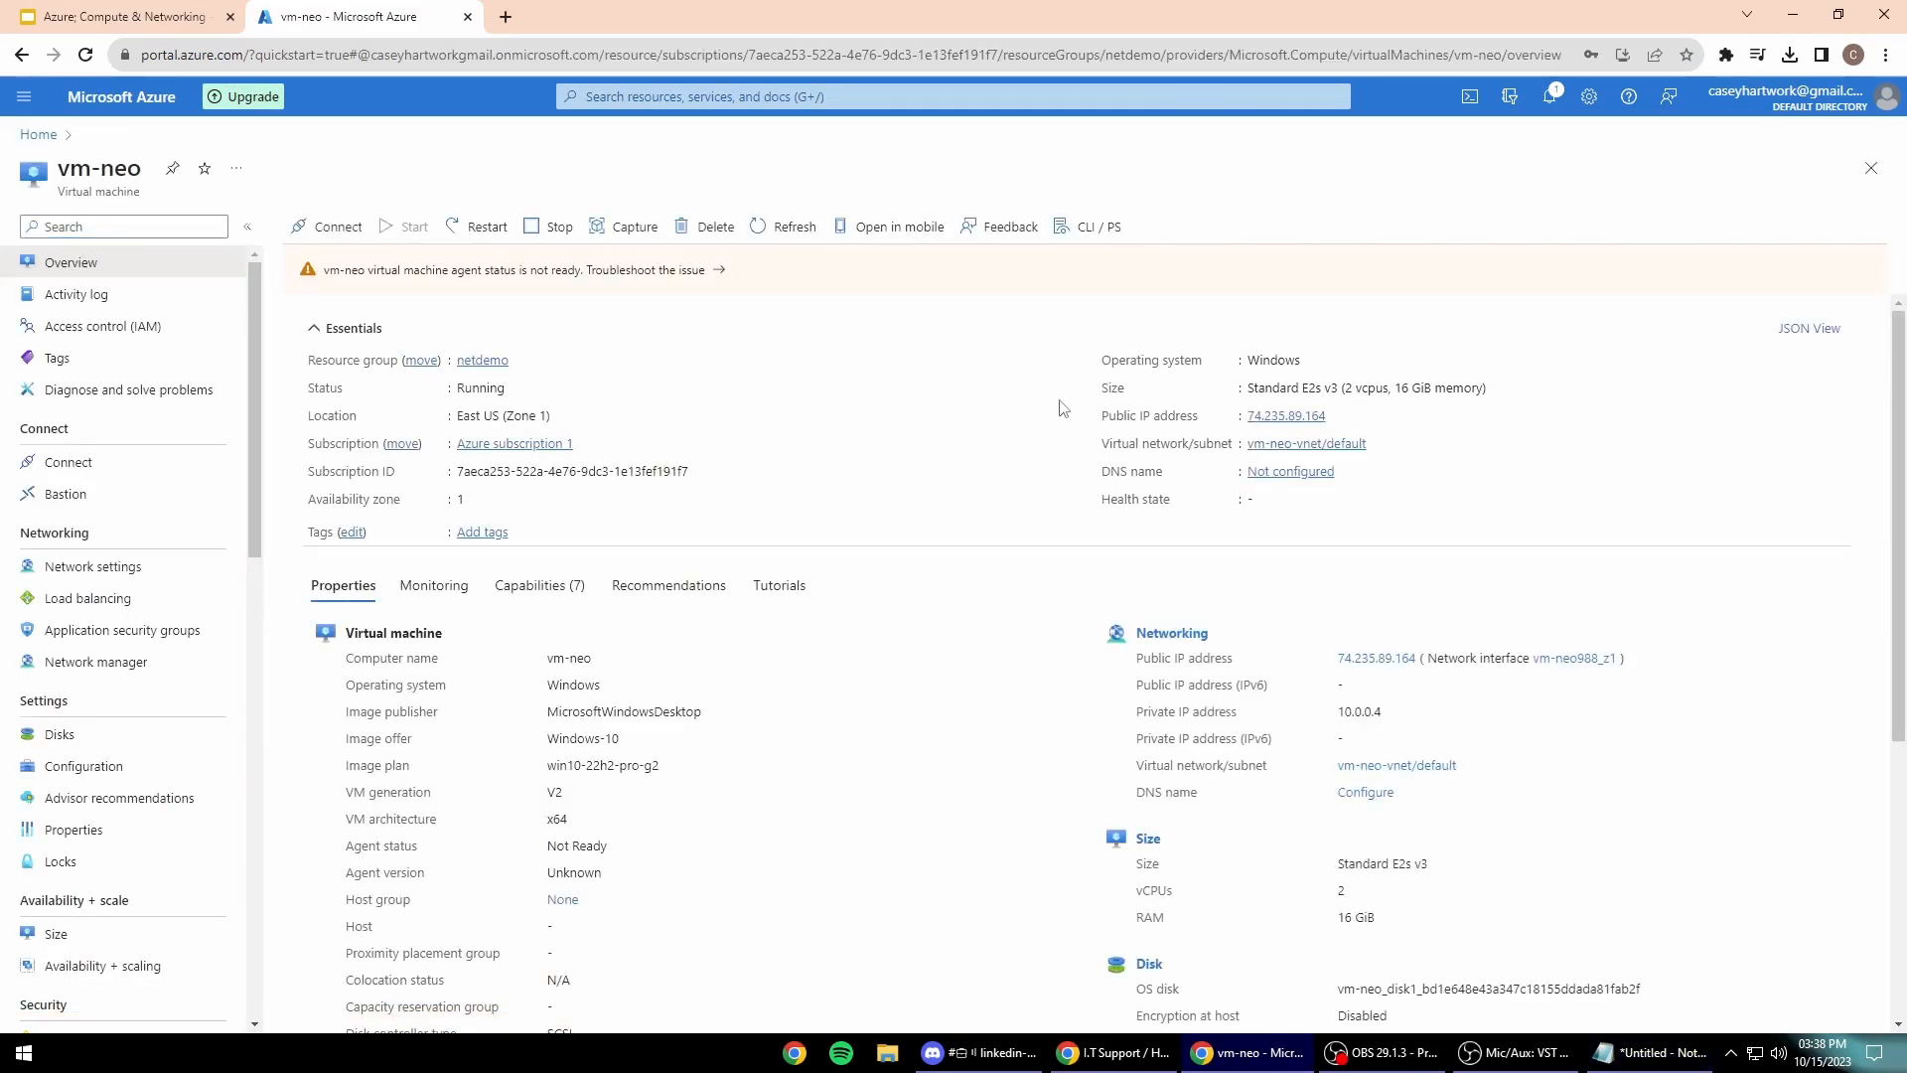
pyautogui.scroll(-3, 873, 527)
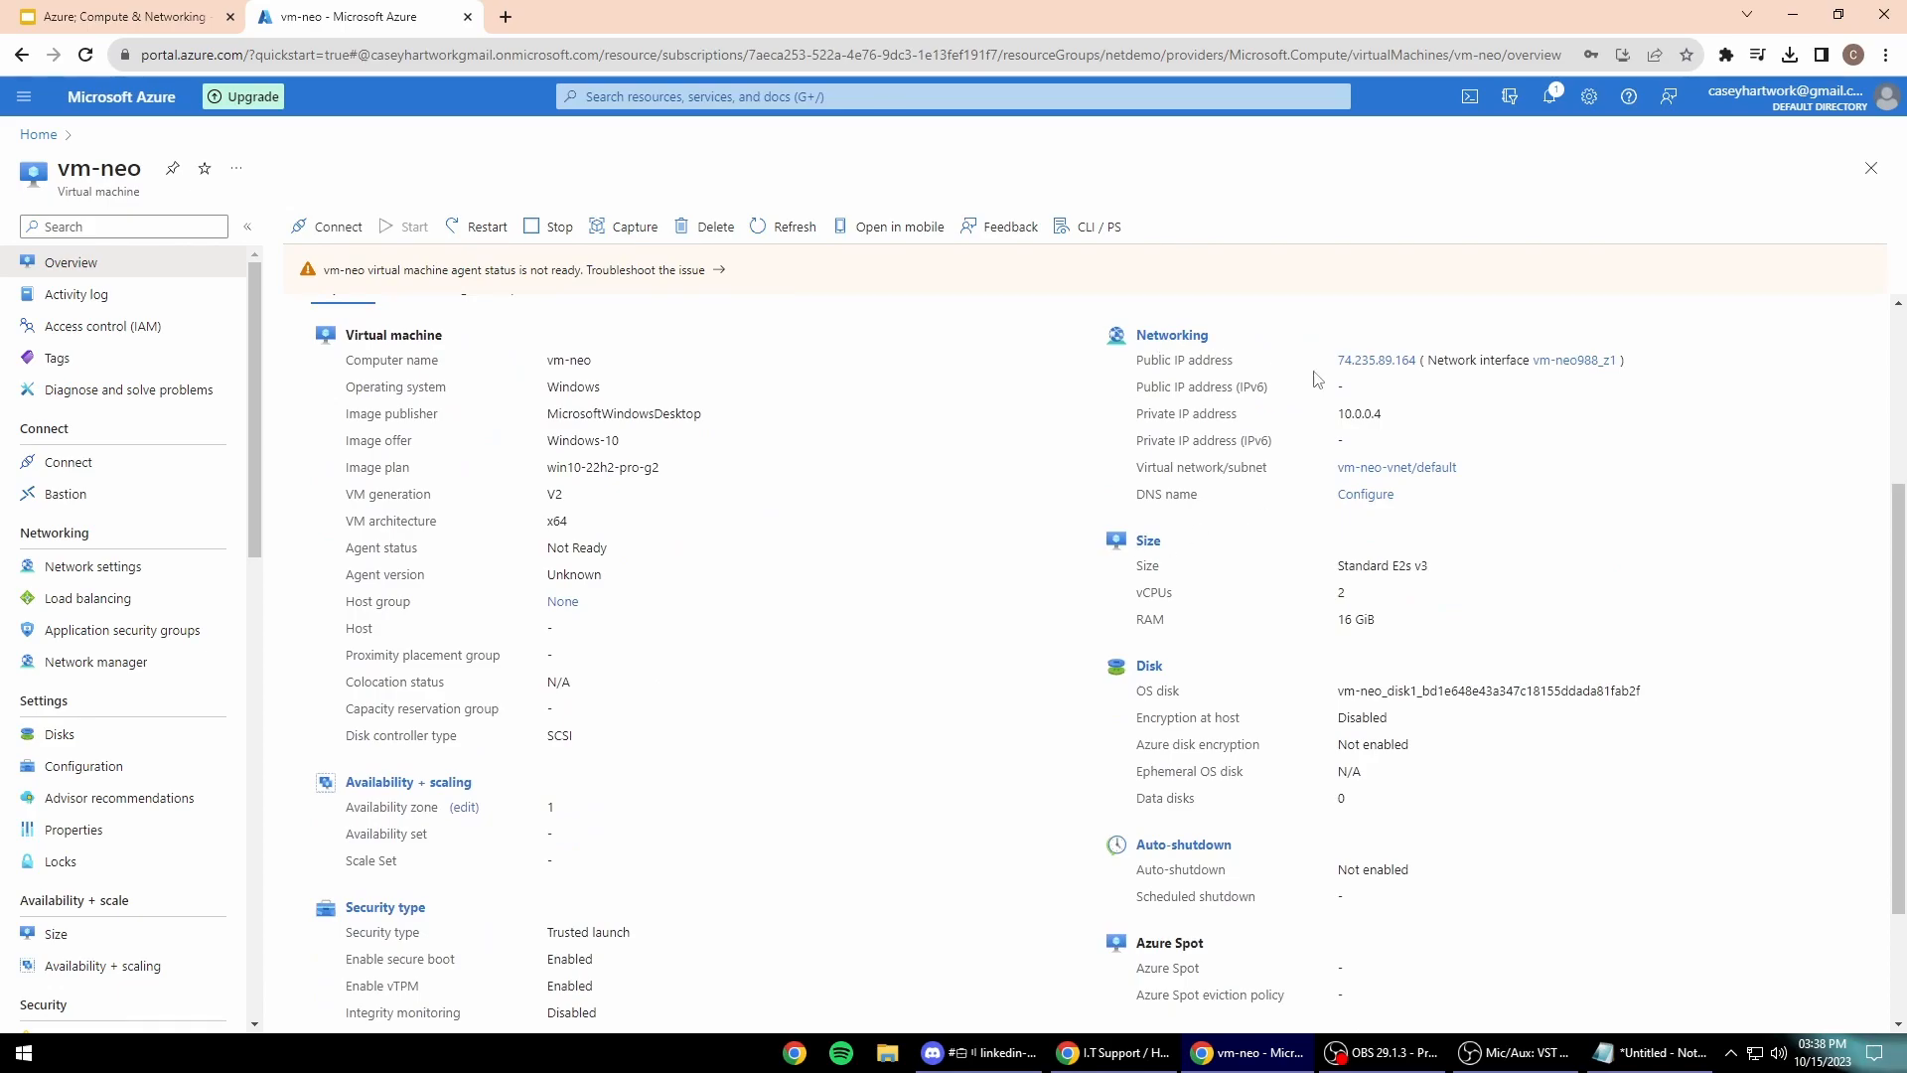
pyautogui.scroll(1, 1292, 389)
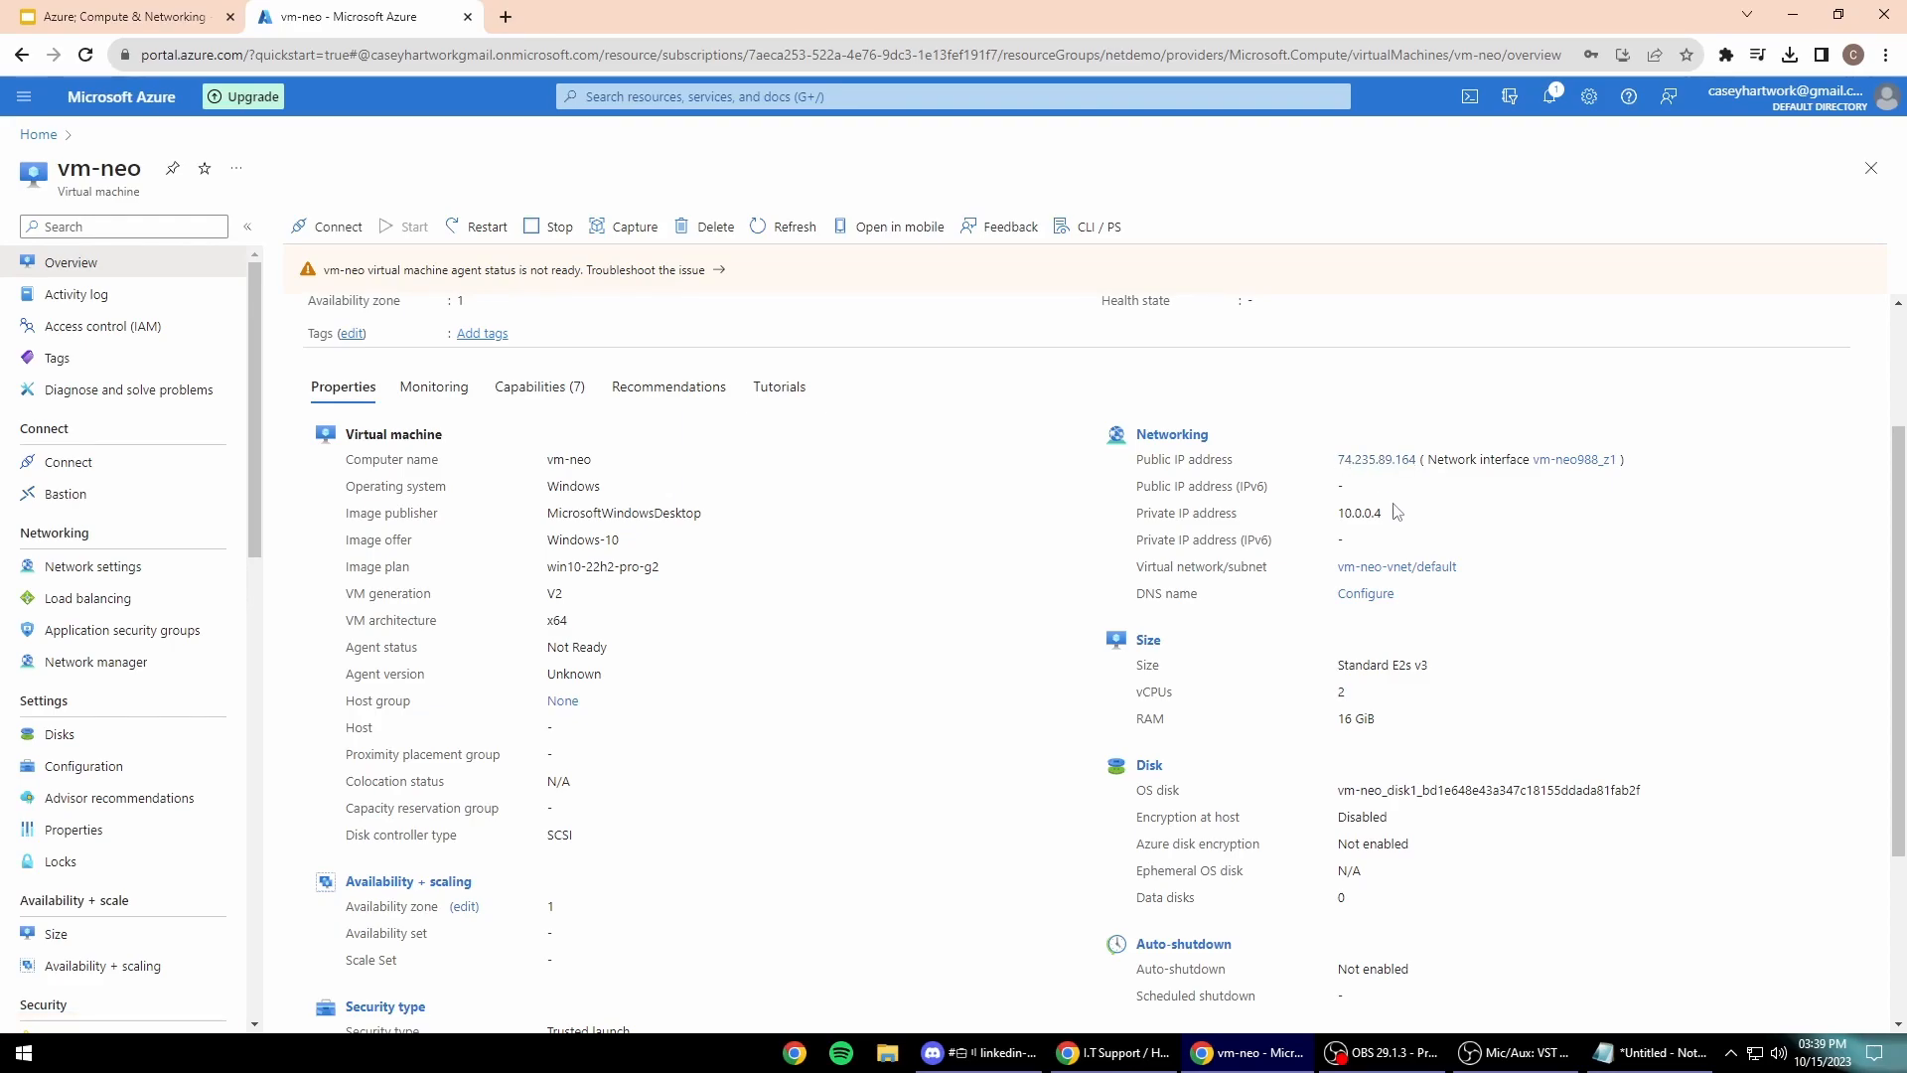
pyautogui.scroll(-1, 1396, 497)
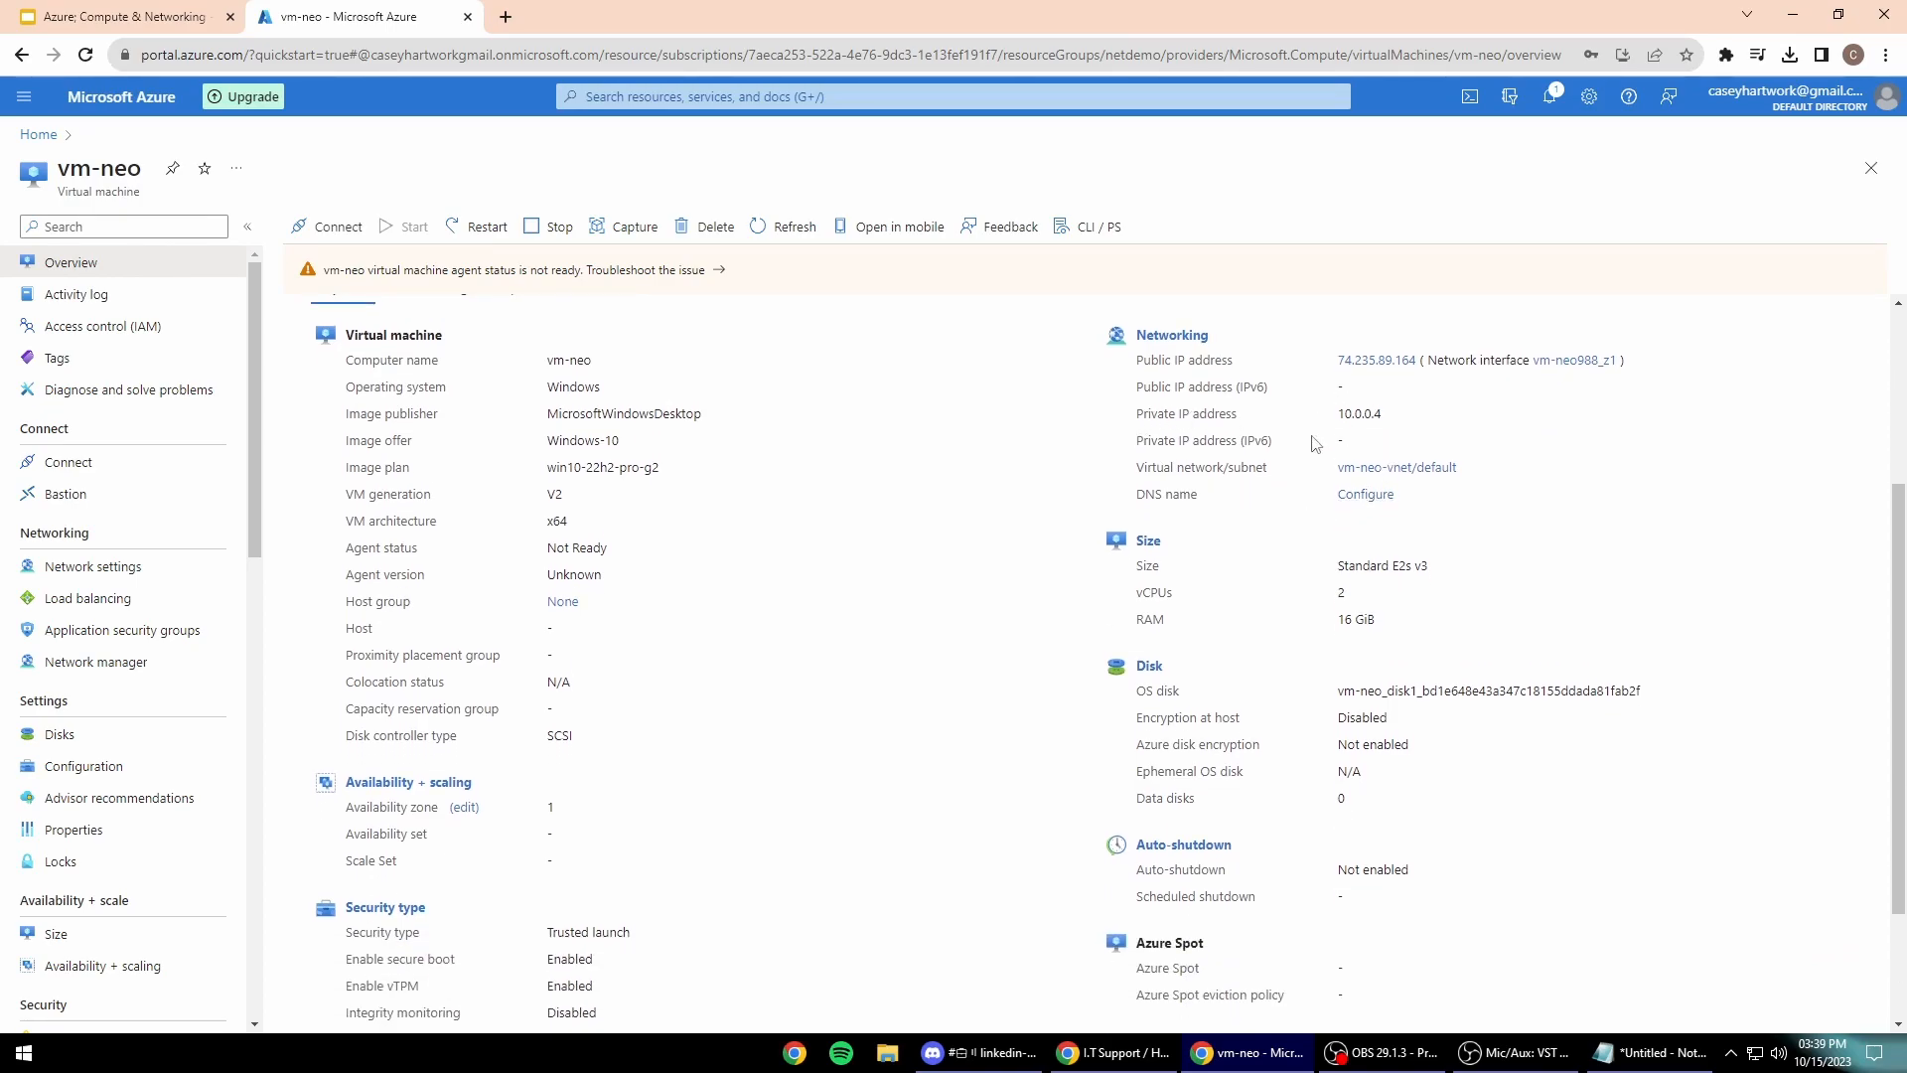
pyautogui.scroll(3, 1312, 435)
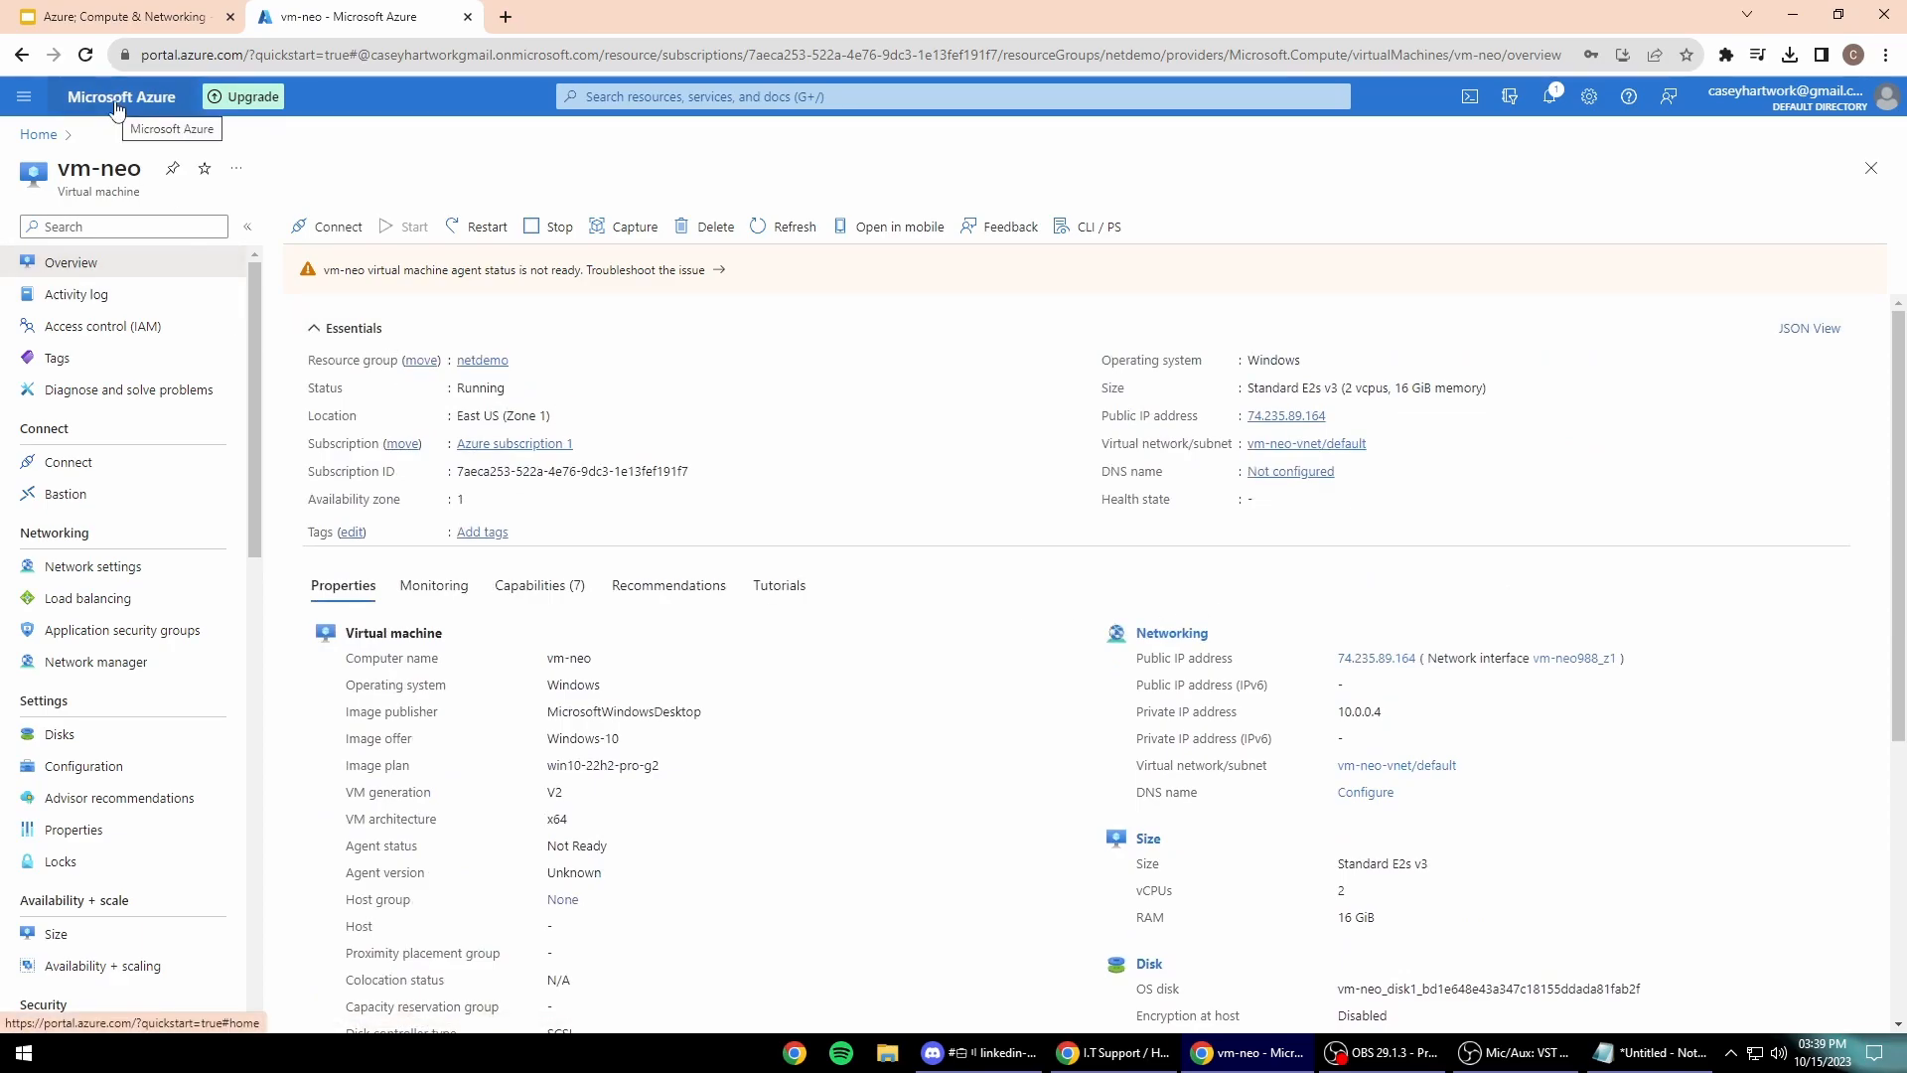
pyautogui.scroll(-3, 785, 584)
pyautogui.scroll(3, 794, 594)
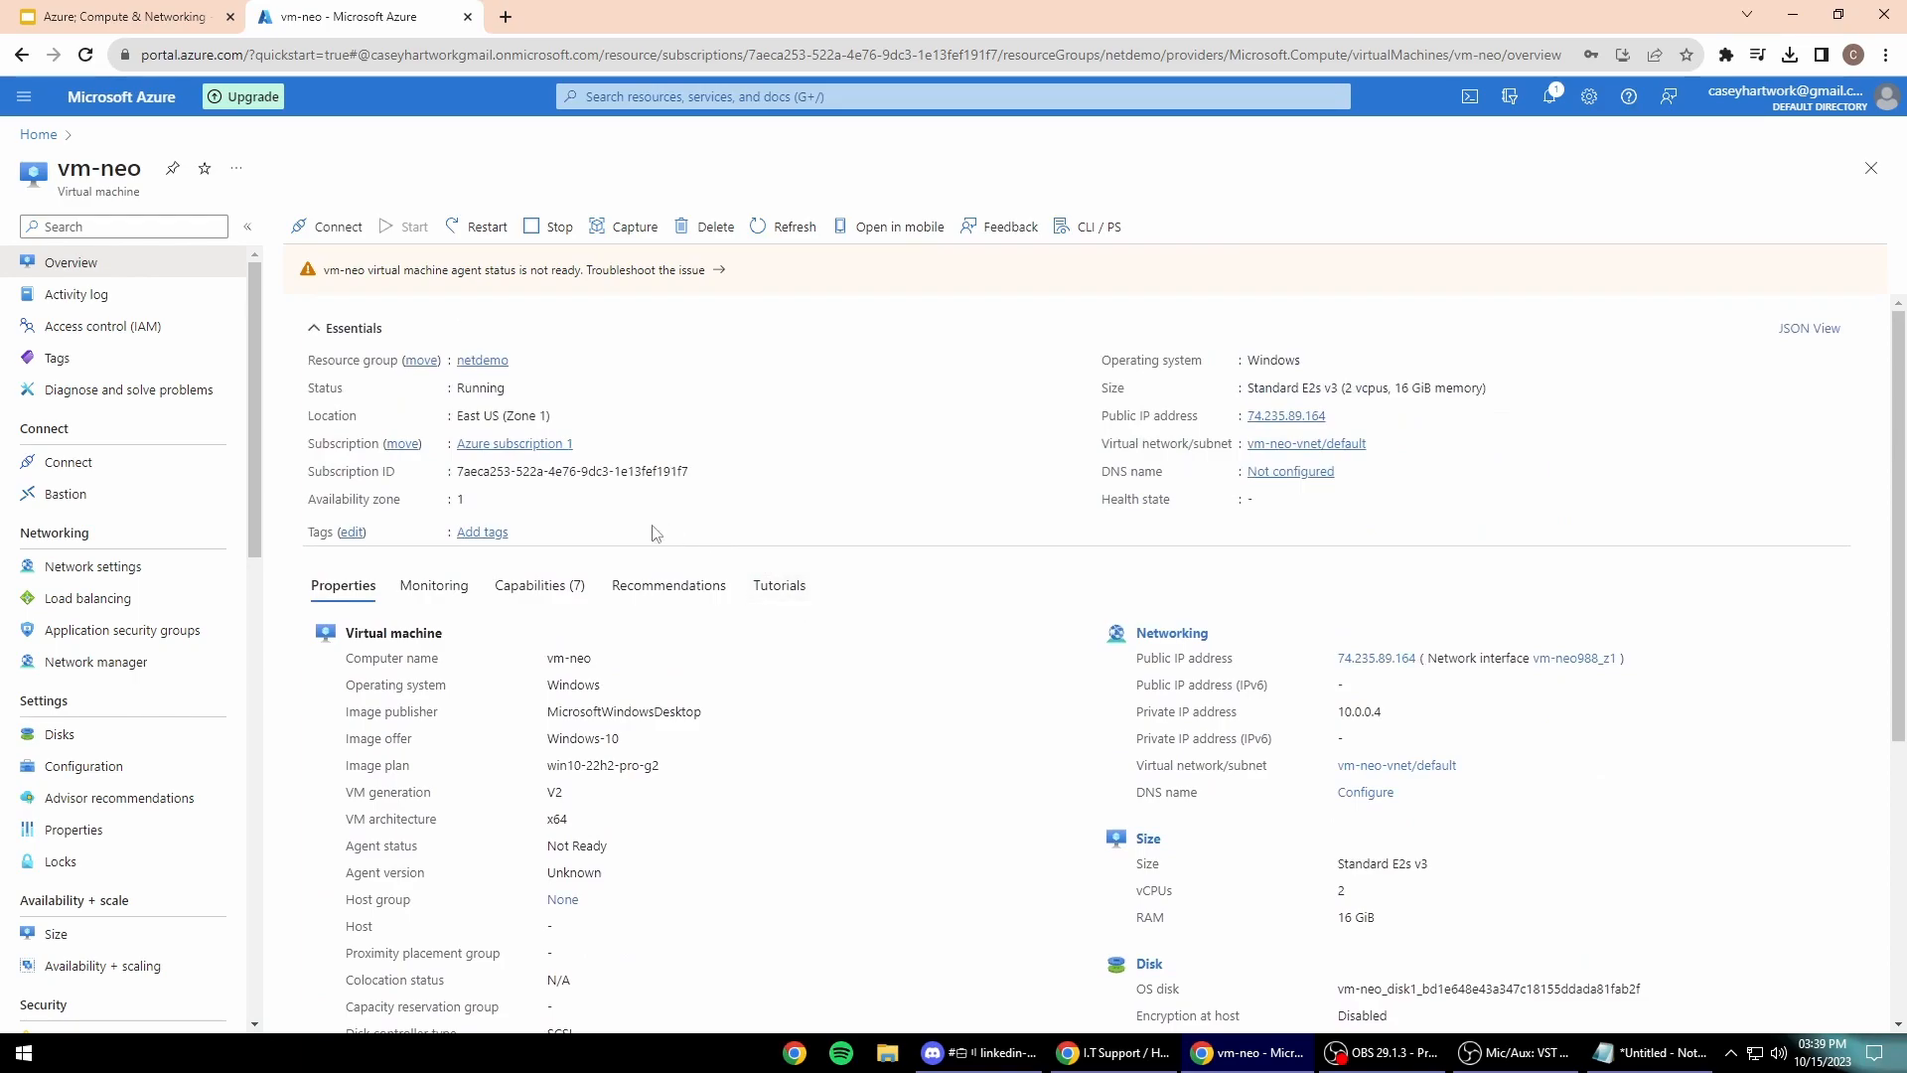
# Step: Open Remote Desktop Connection, try pasting vm-neo's IP 74.235.89.164, then close the dialog
pyautogui.click(22, 1052)
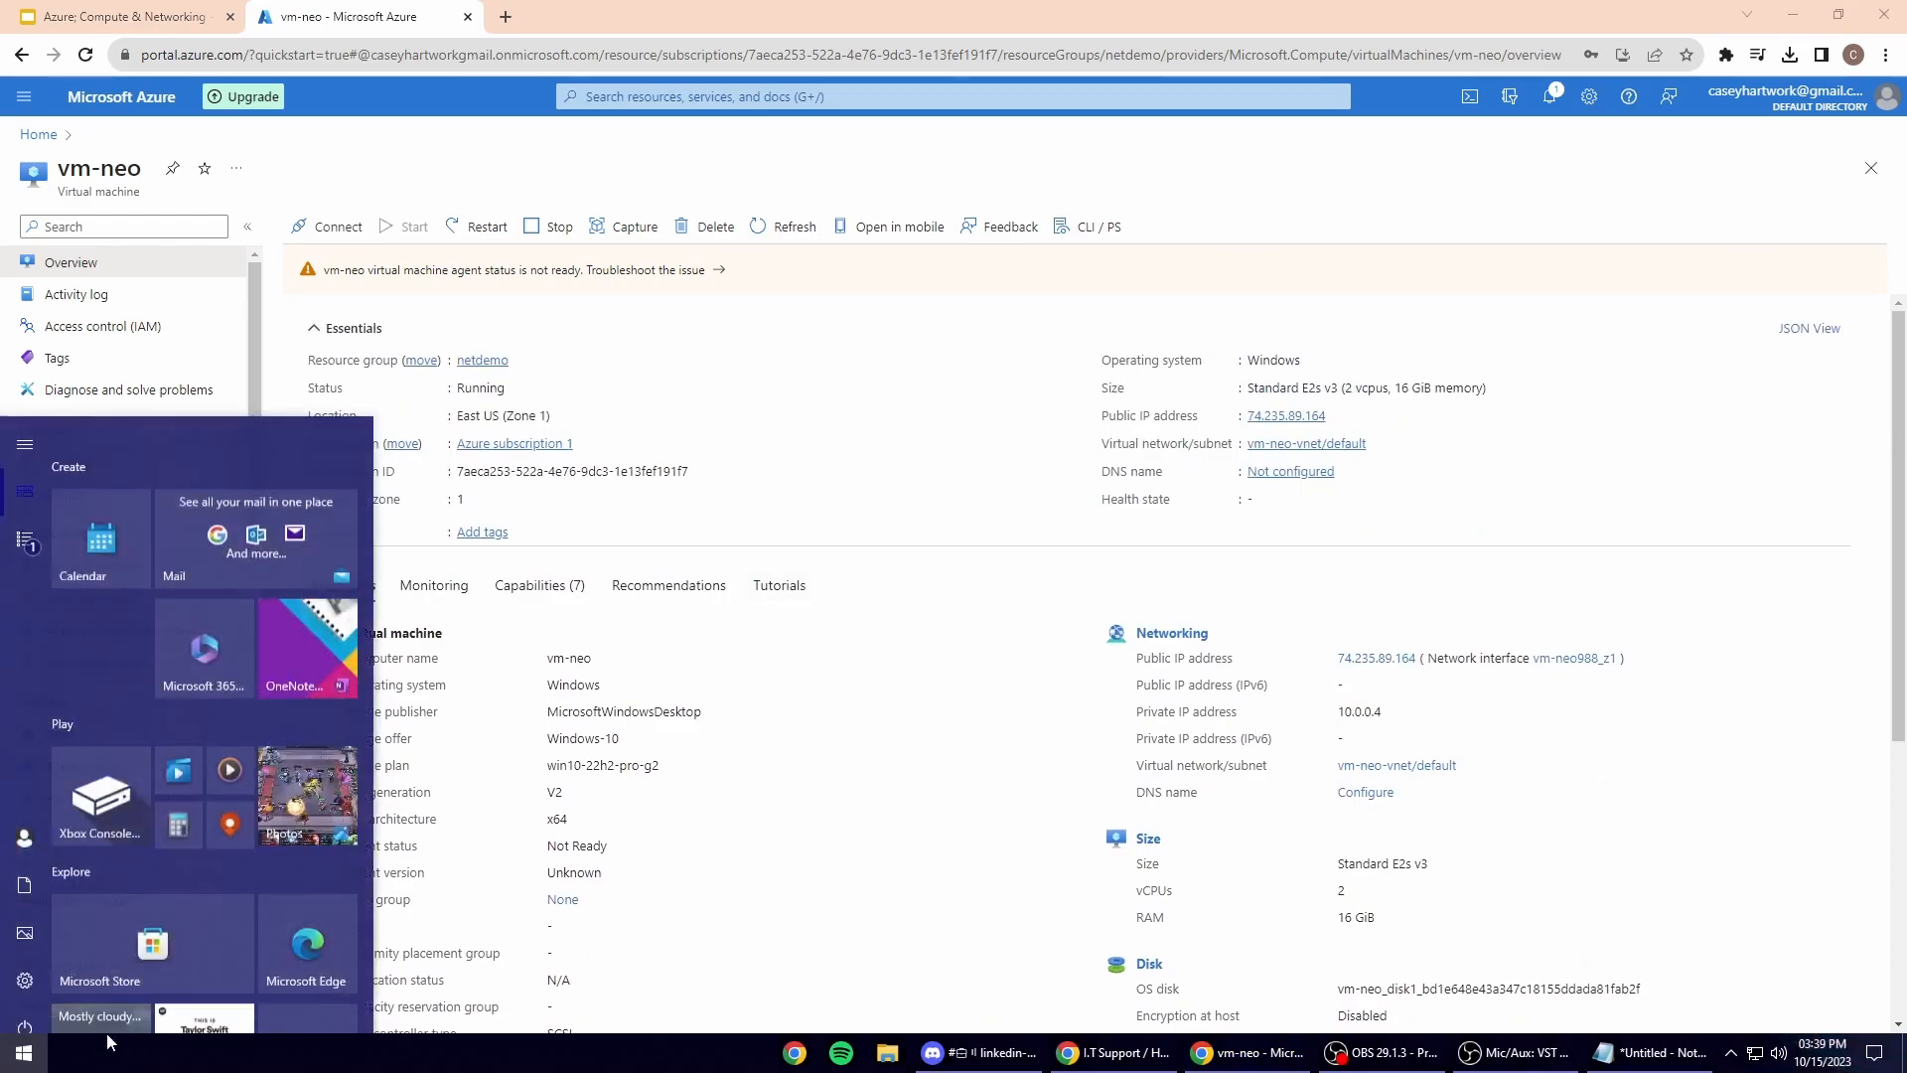
pyautogui.write('remote')
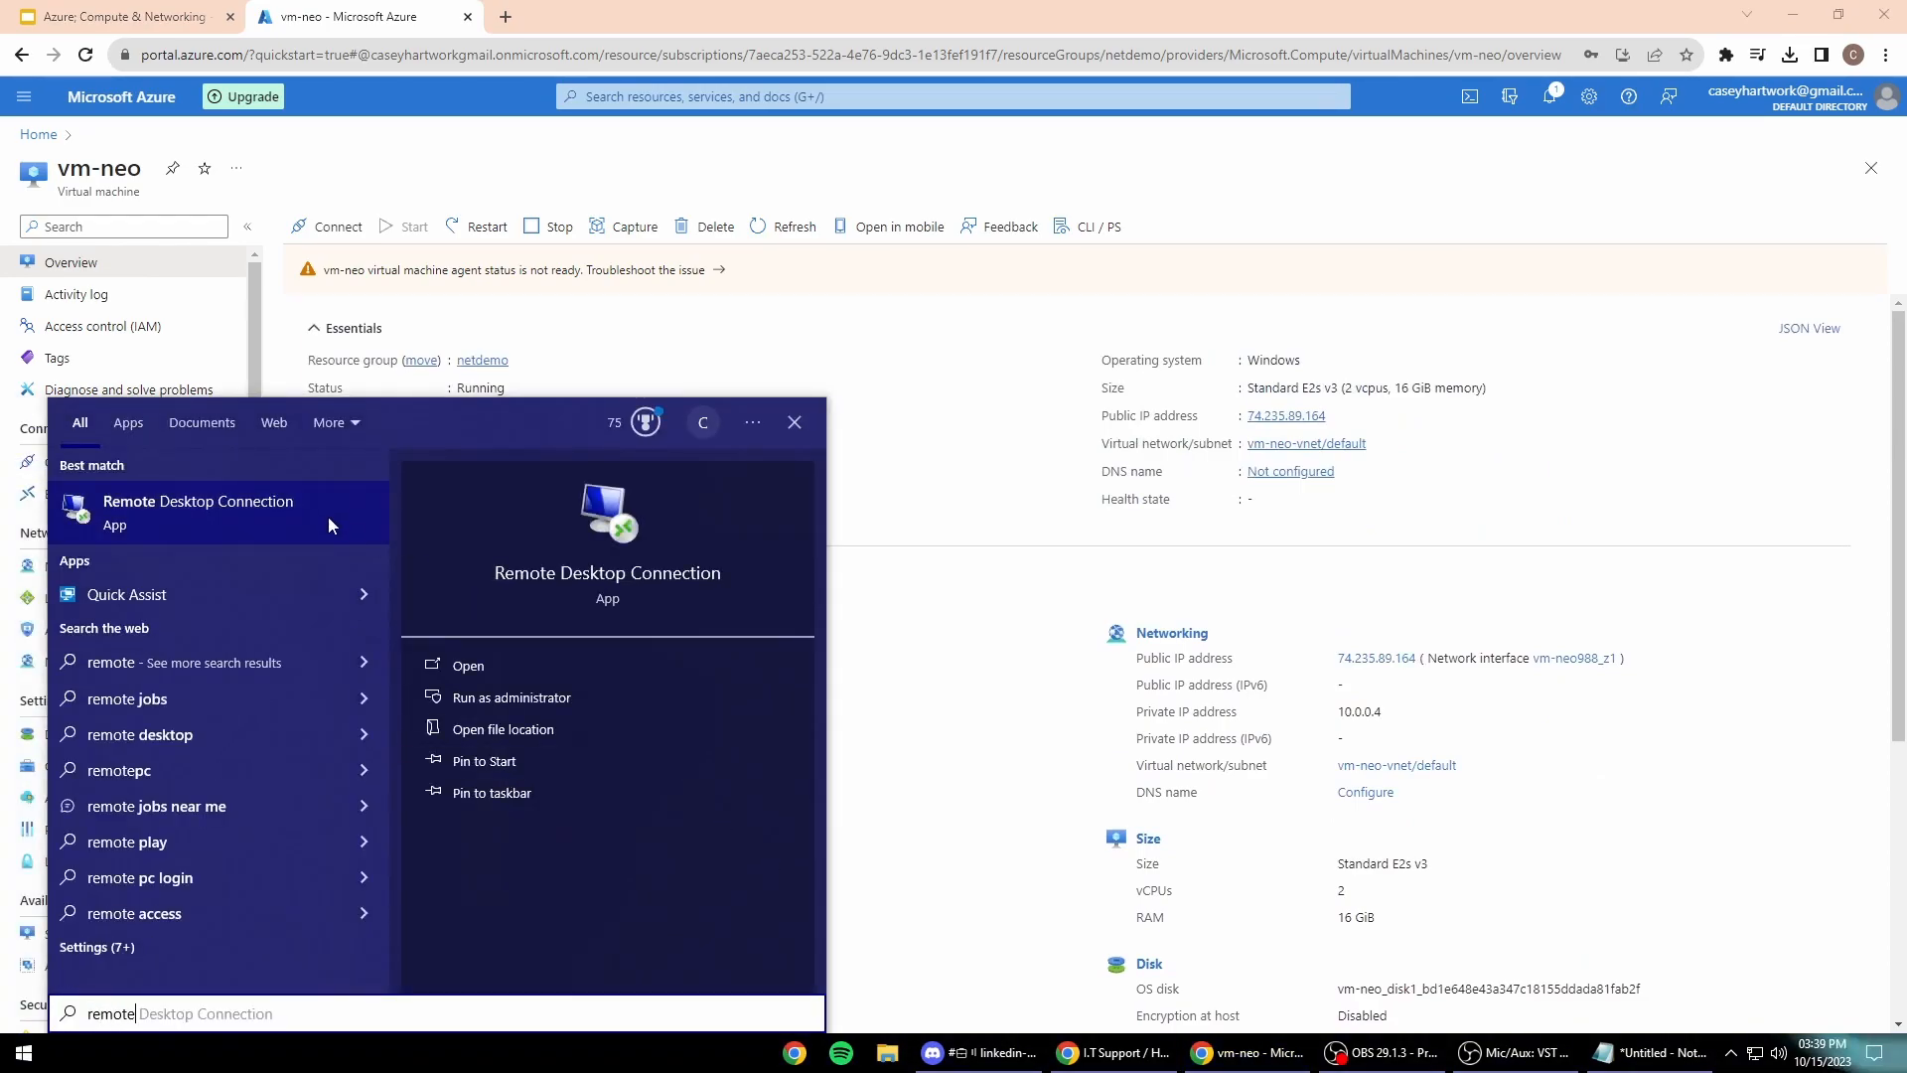
pyautogui.click(328, 517)
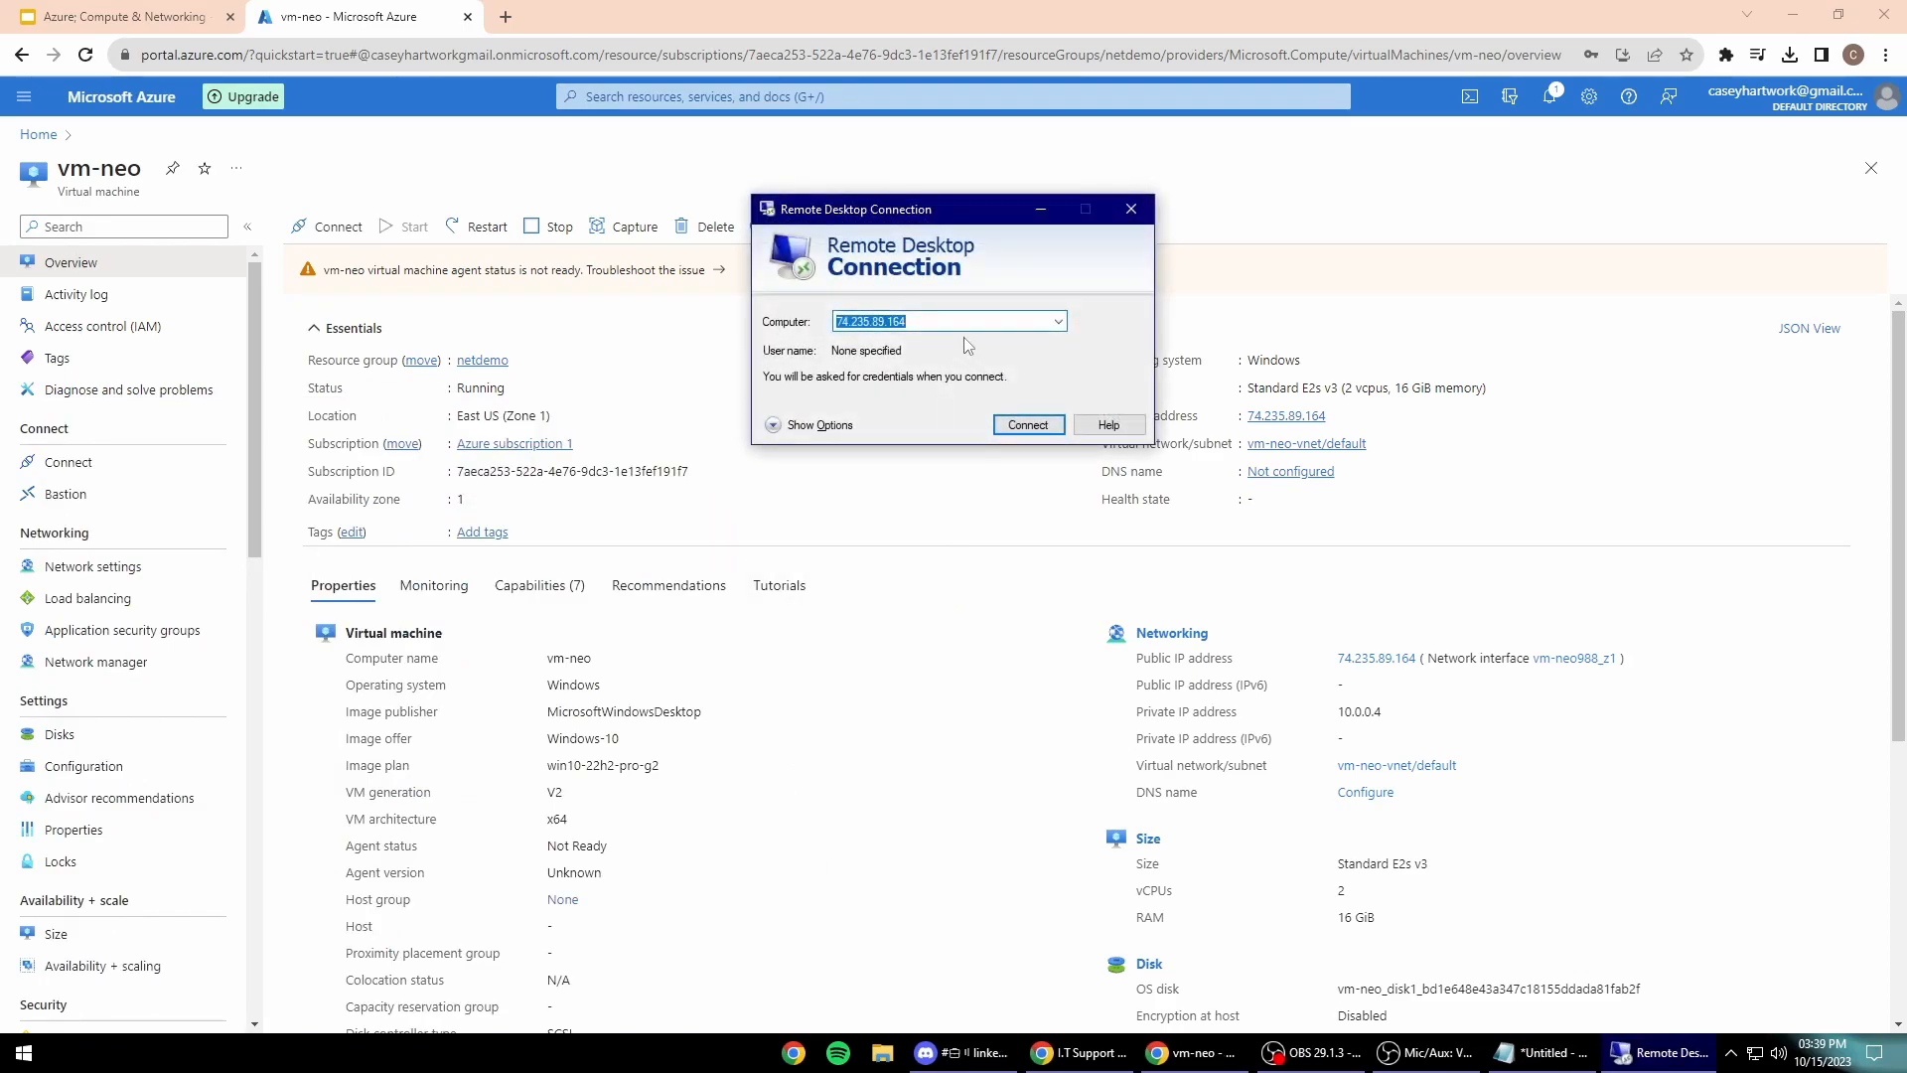
pyautogui.press('BackSpace')
pyautogui.moveTo(917, 211); pyautogui.dragTo(819, 210)
pyautogui.moveTo(1335, 659); pyautogui.dragTo(1414, 672)
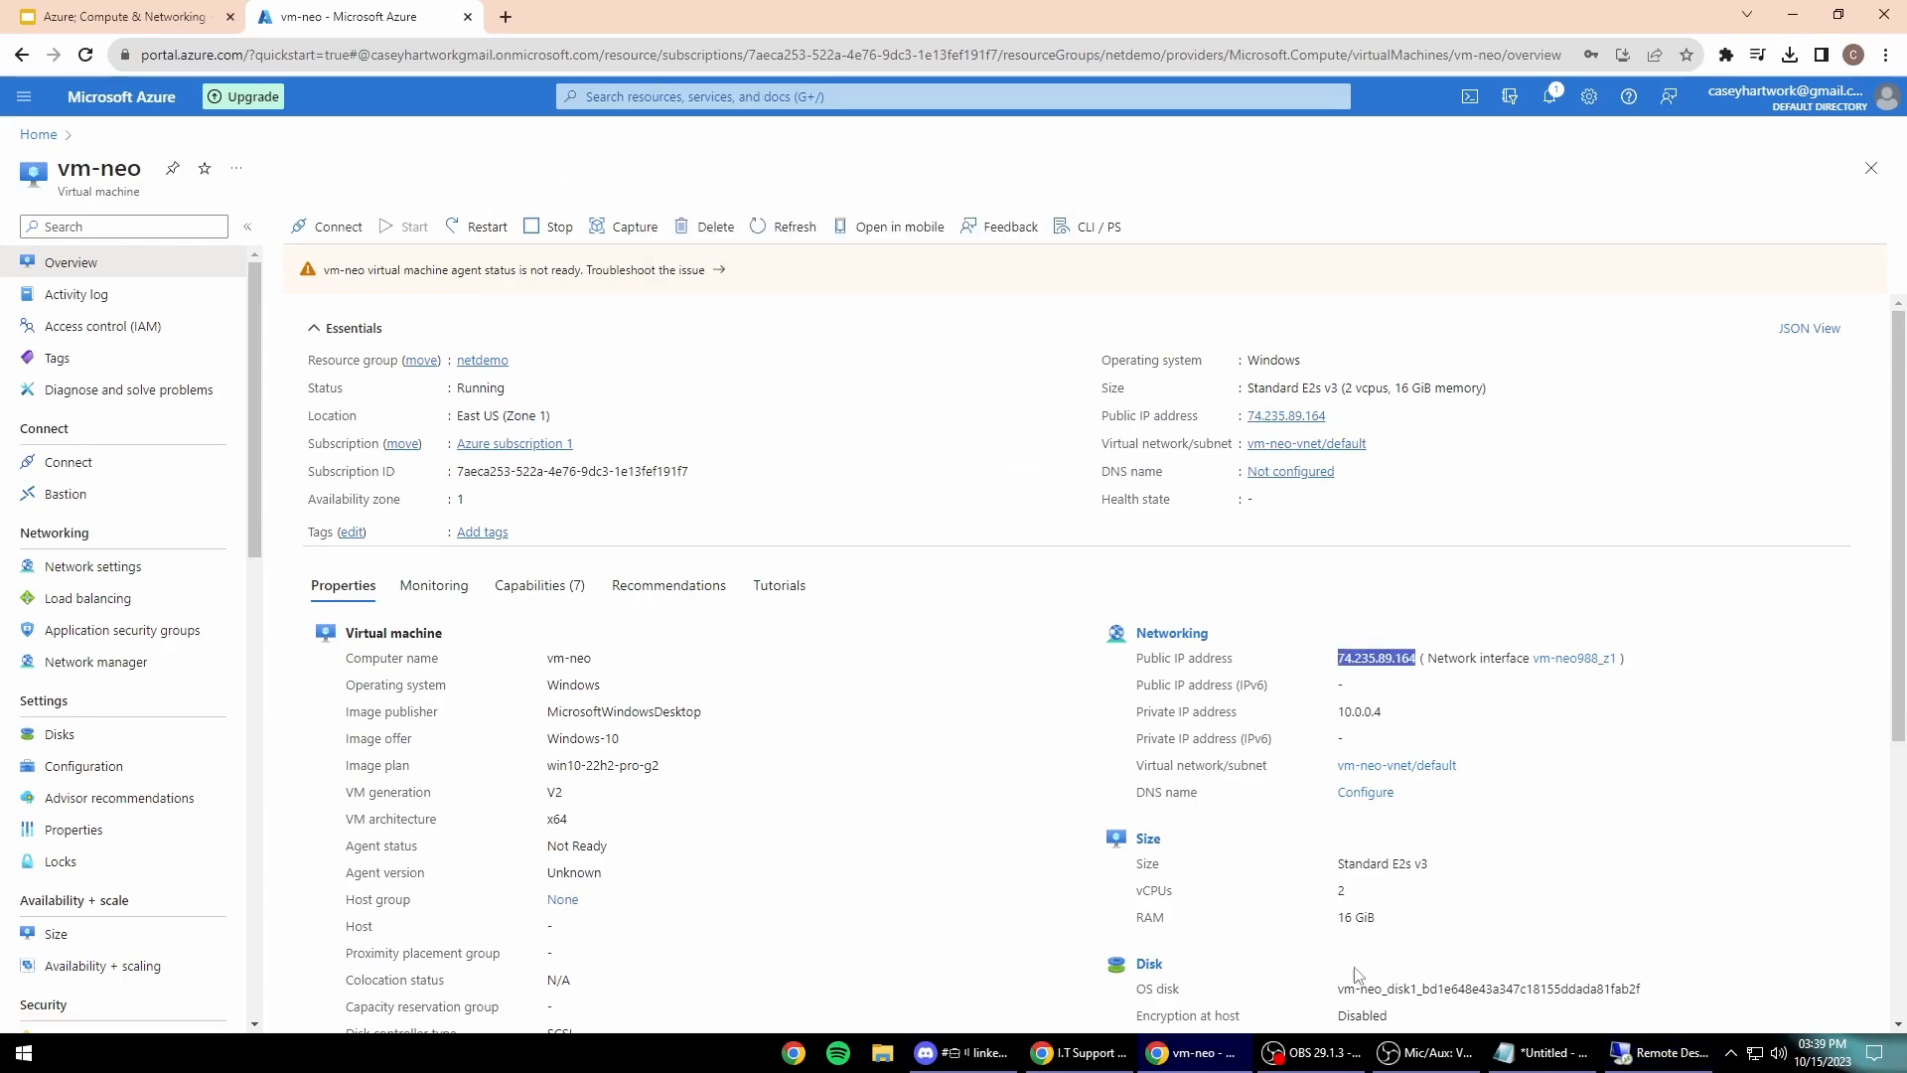
pyautogui.click(1656, 1052)
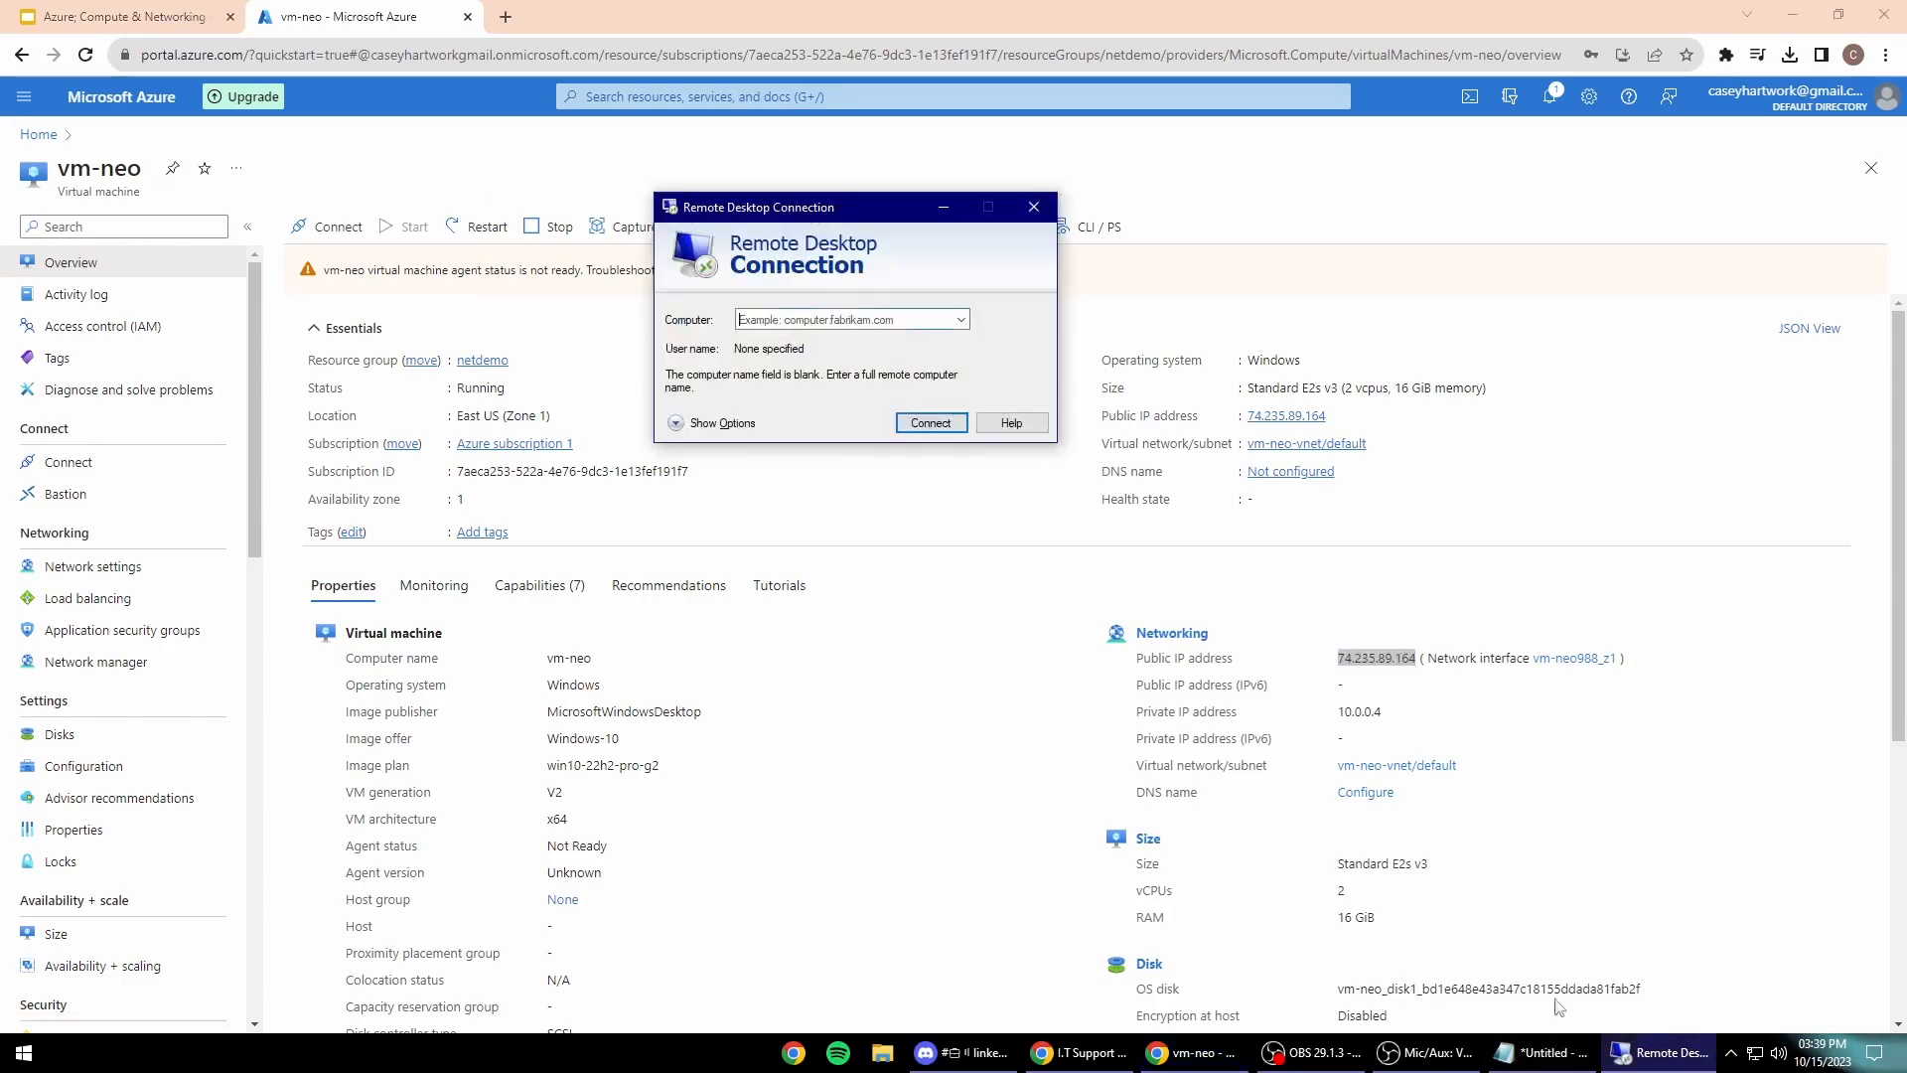
pyautogui.rightClick(810, 321)
pyautogui.click(865, 408)
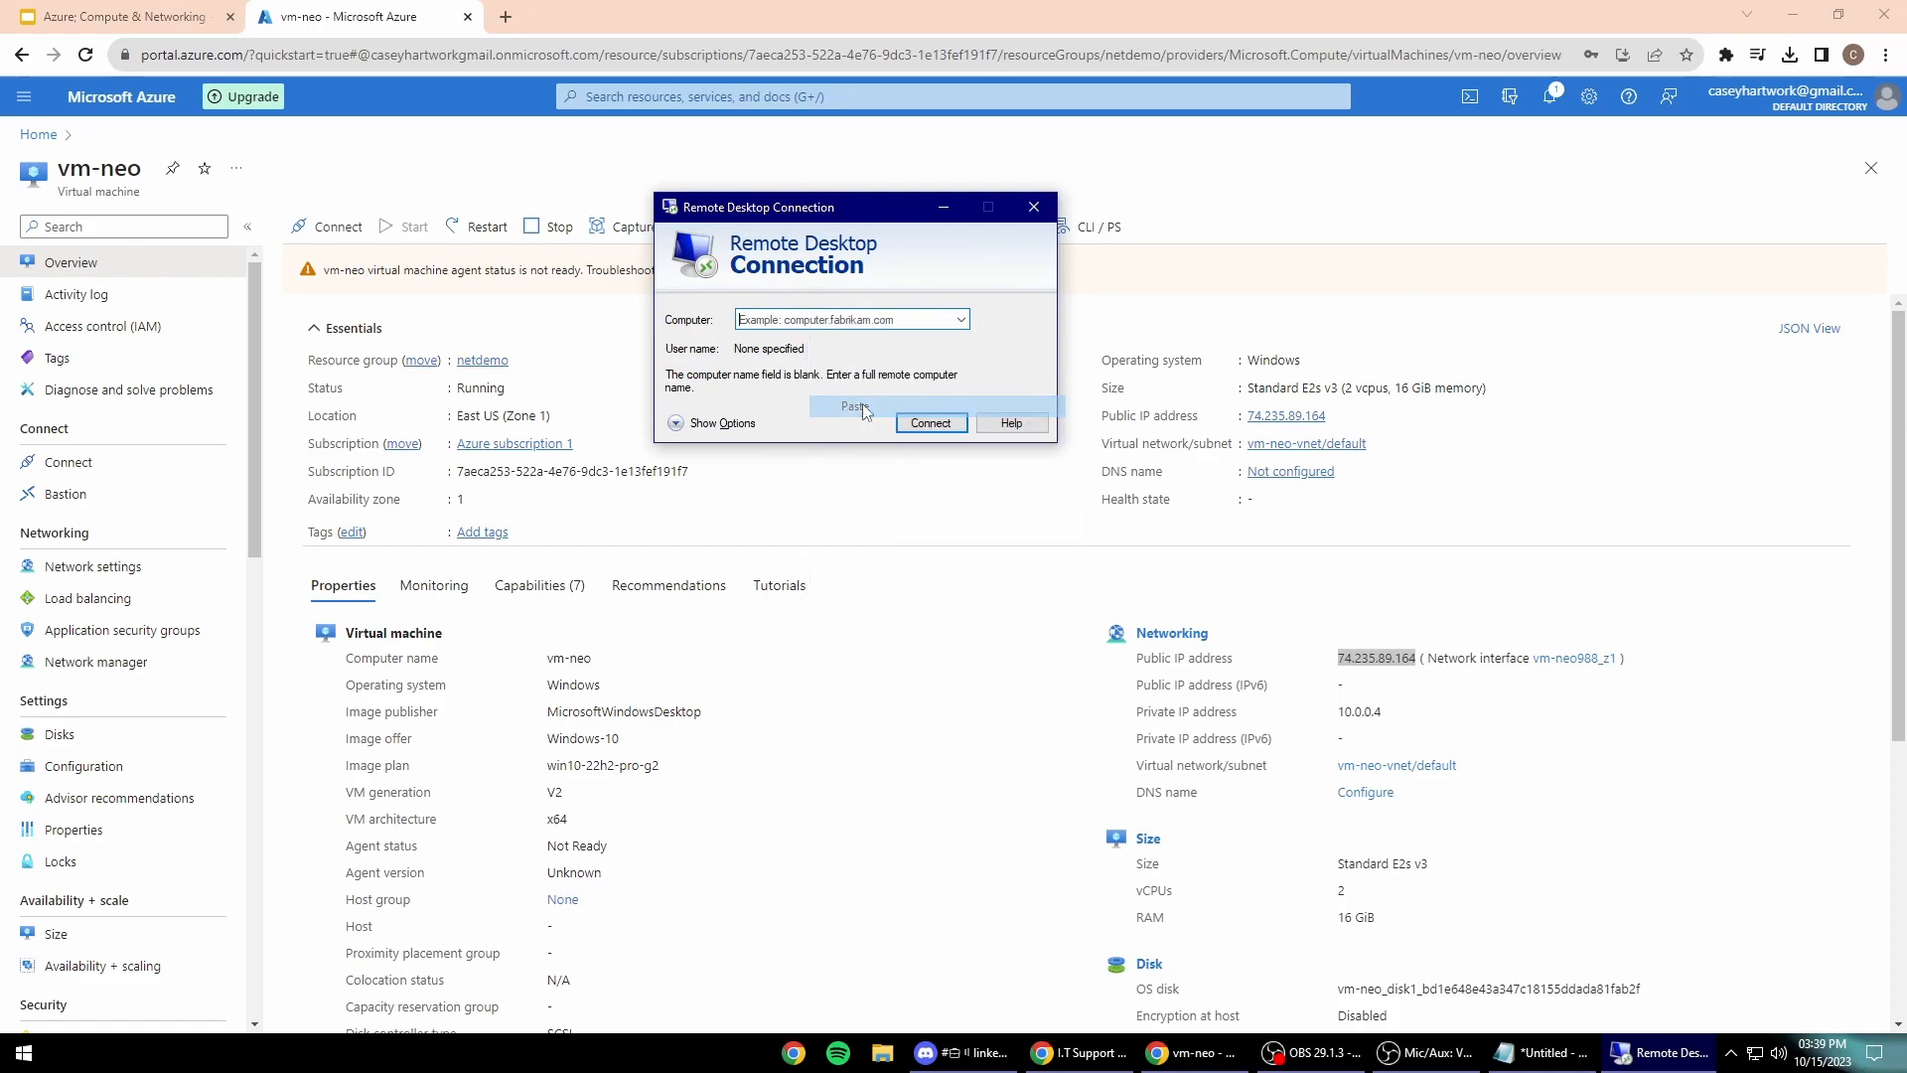
pyautogui.click(821, 322)
pyautogui.rightClick(821, 323)
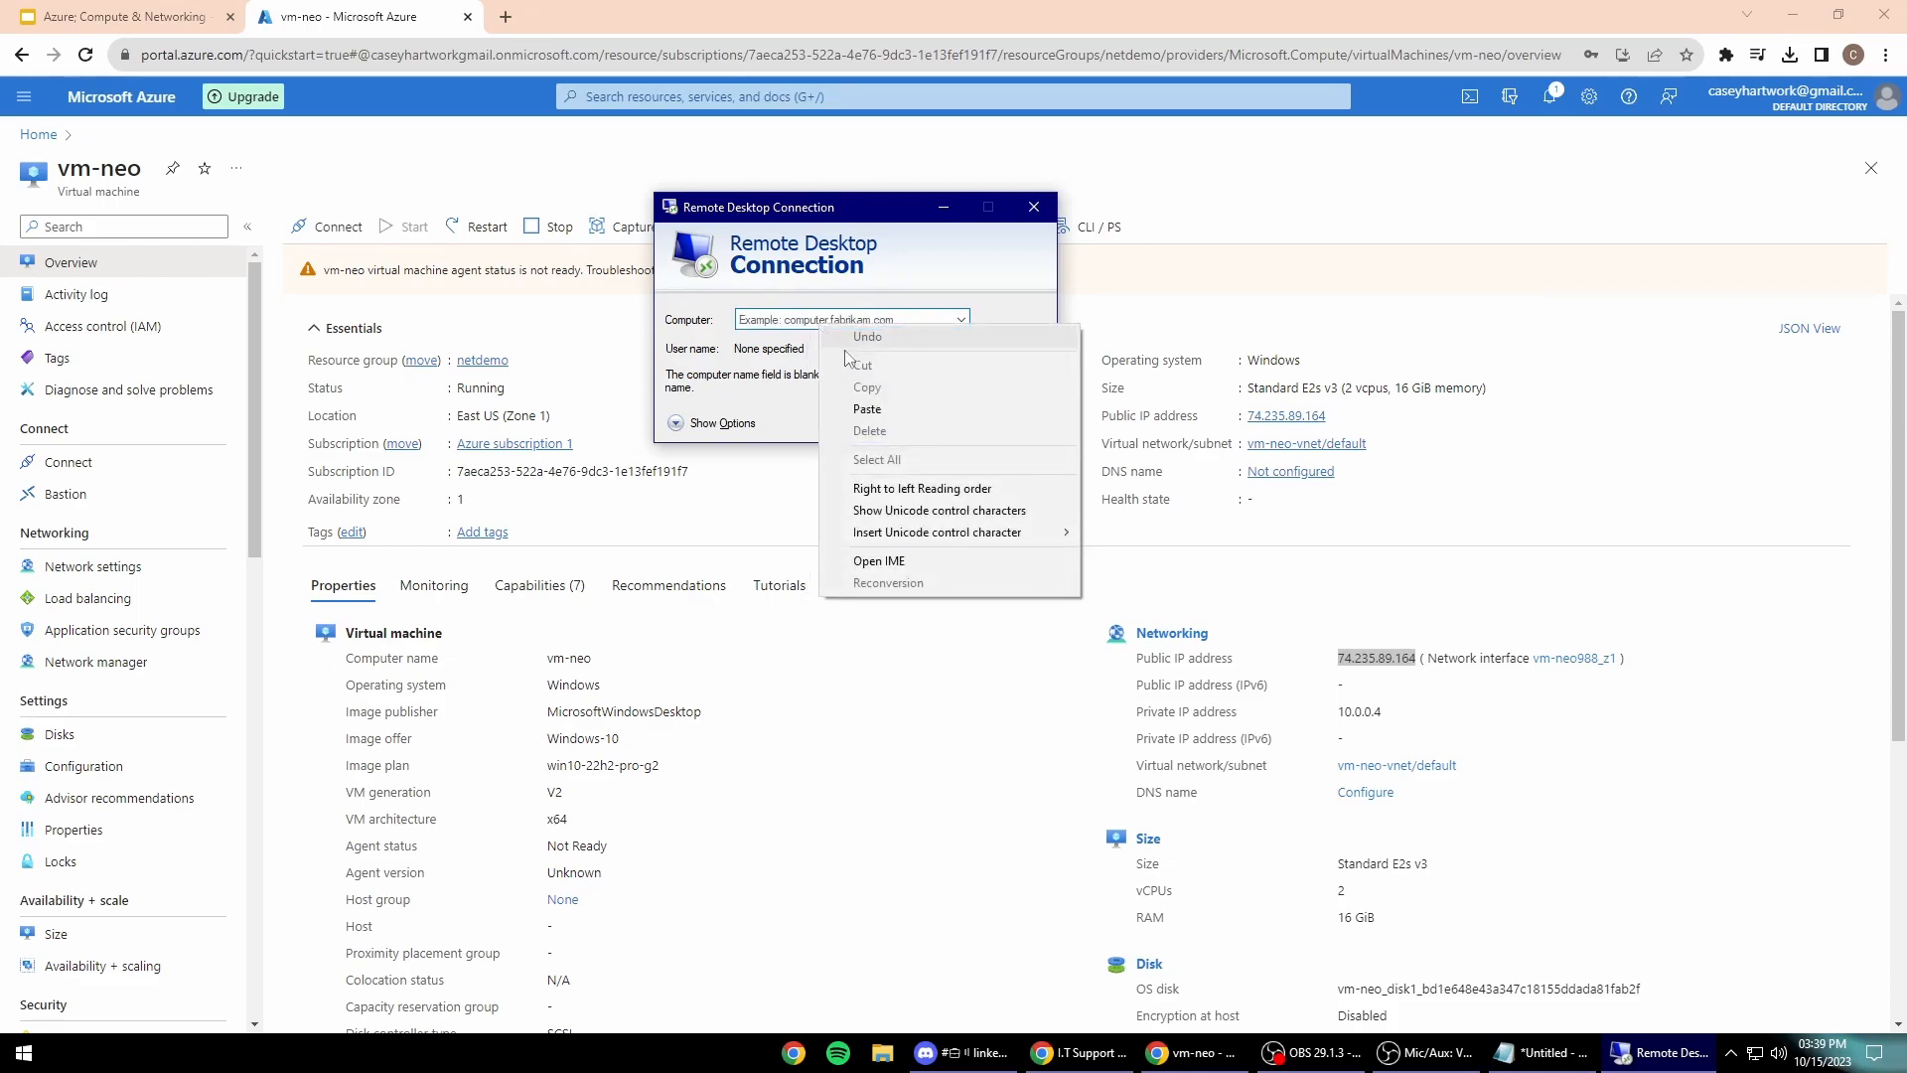
pyautogui.click(880, 403)
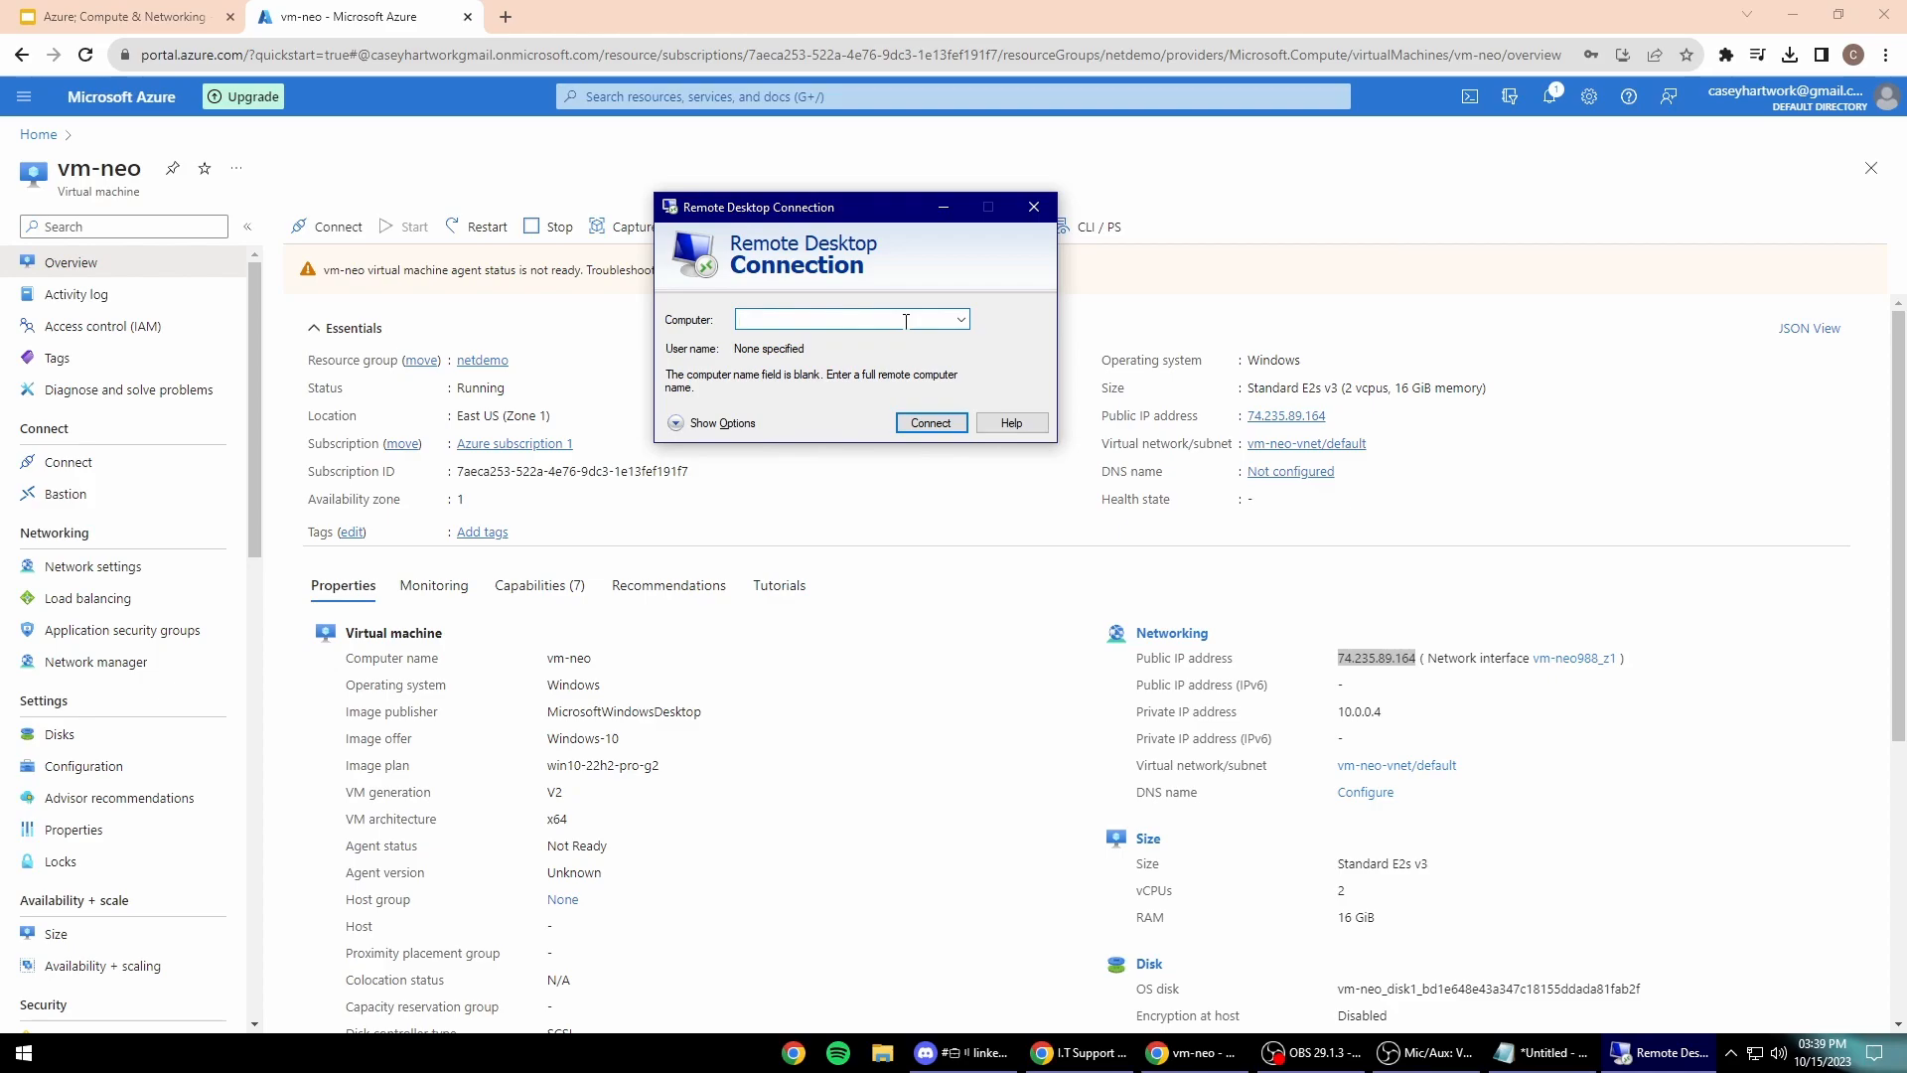
pyautogui.click(1034, 206)
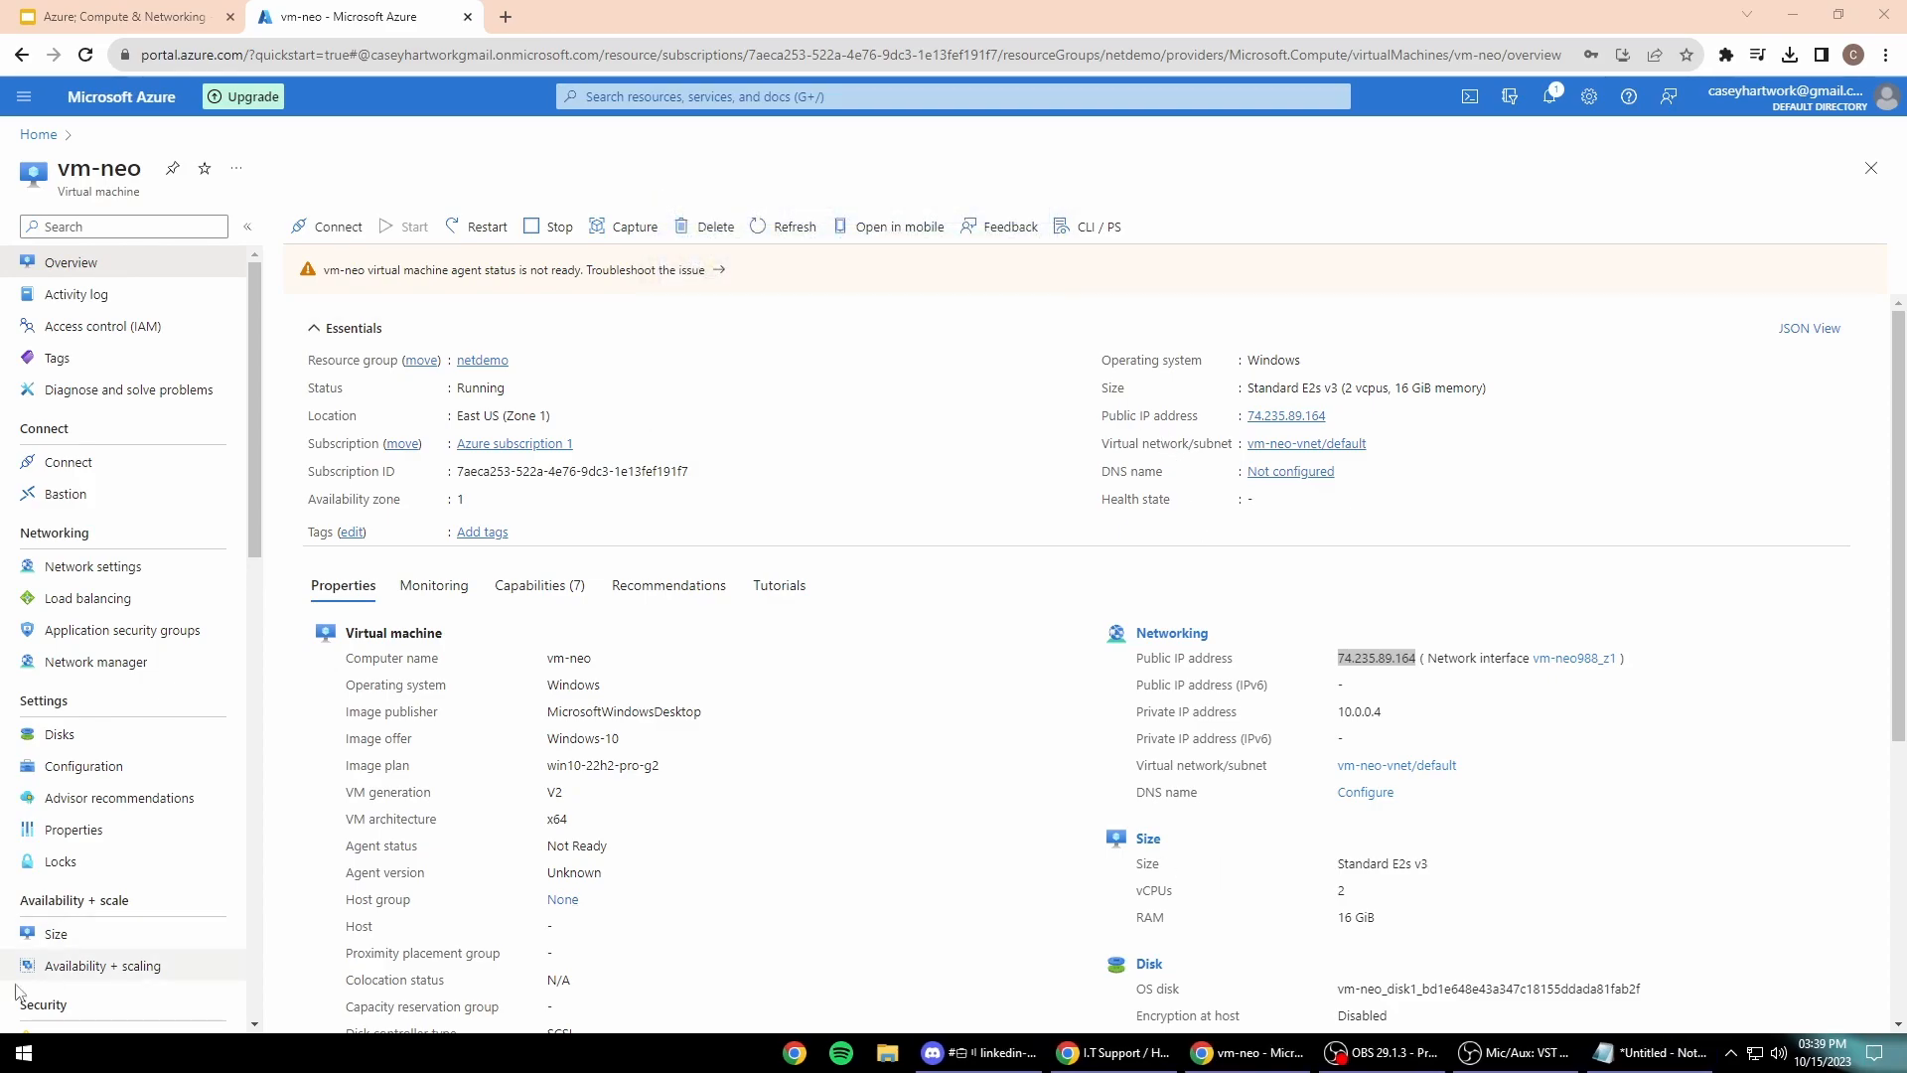
# Step: Reopen Remote Desktop Connection, paste 74.235.89.164 as the computer and connect
pyautogui.click(5, 1061)
pyautogui.write('rem,')
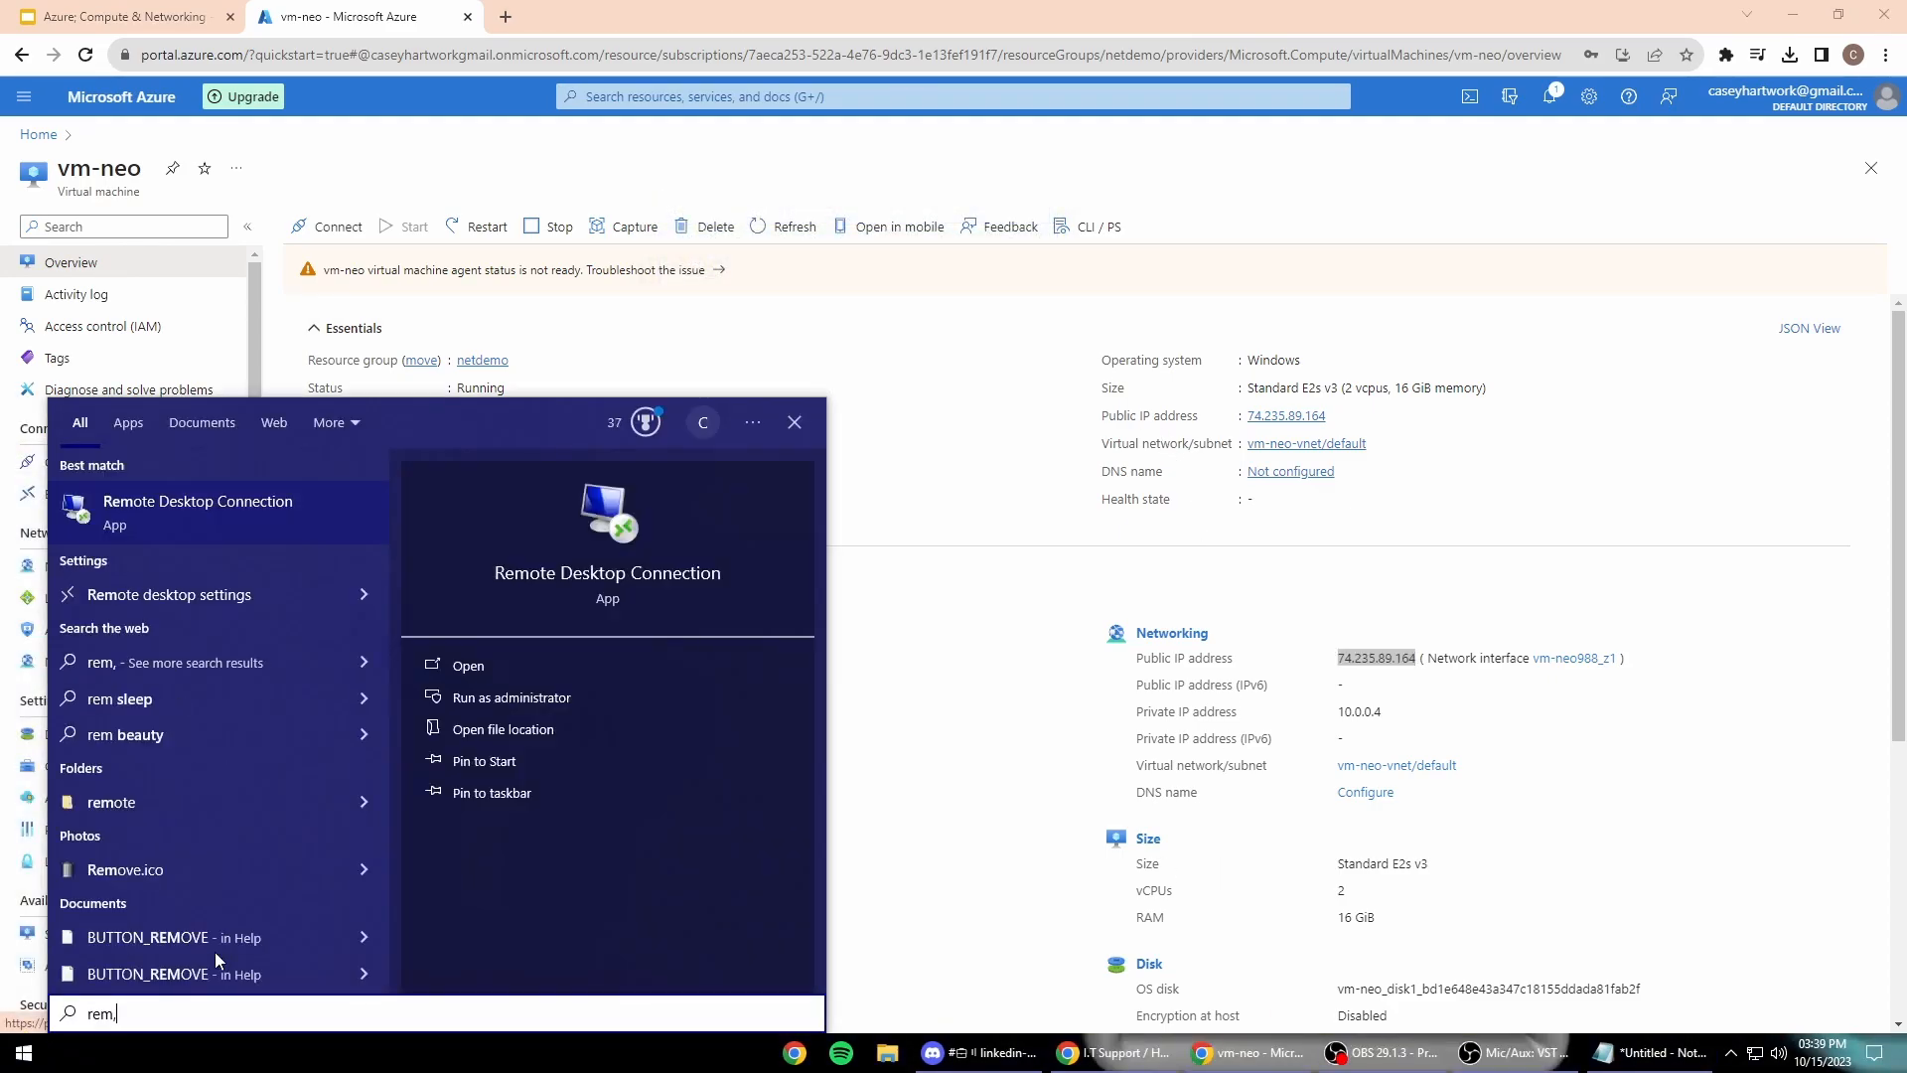
pyautogui.click(298, 502)
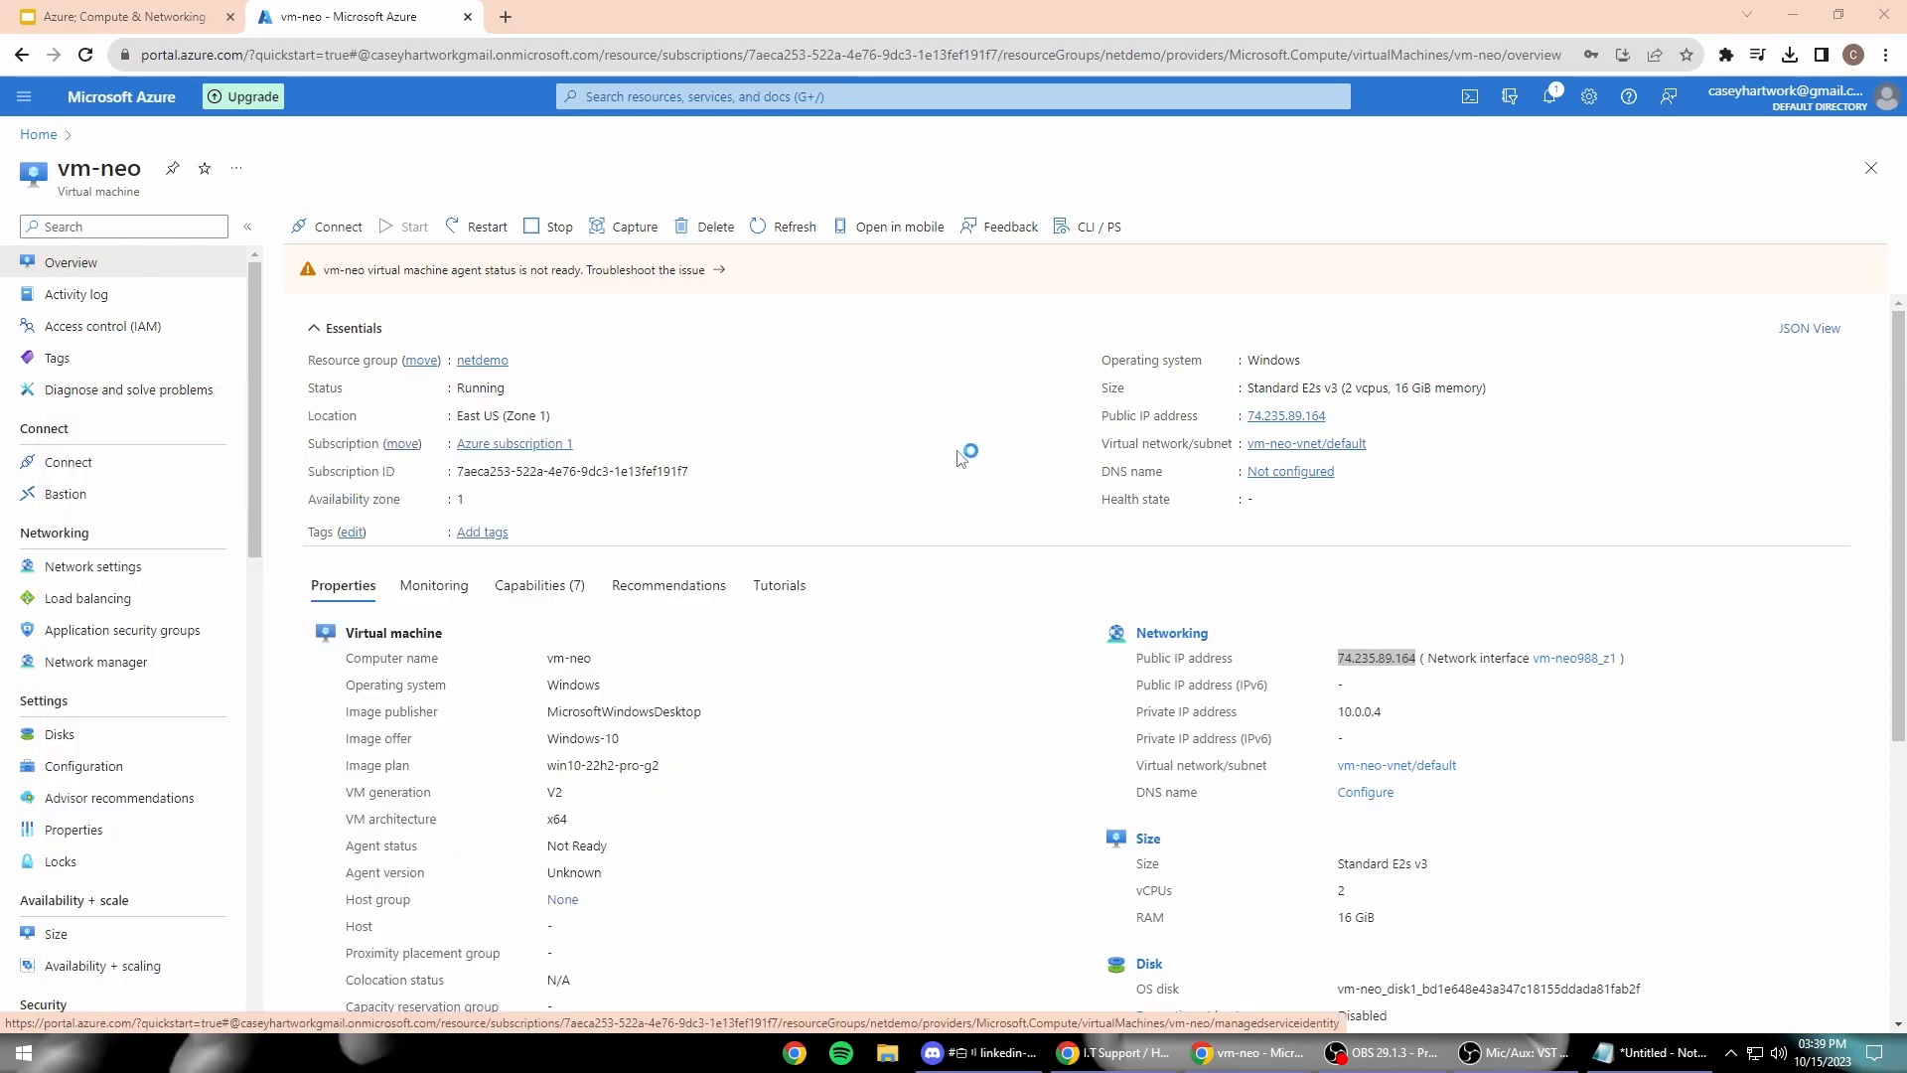
pyautogui.press('BackSpace')
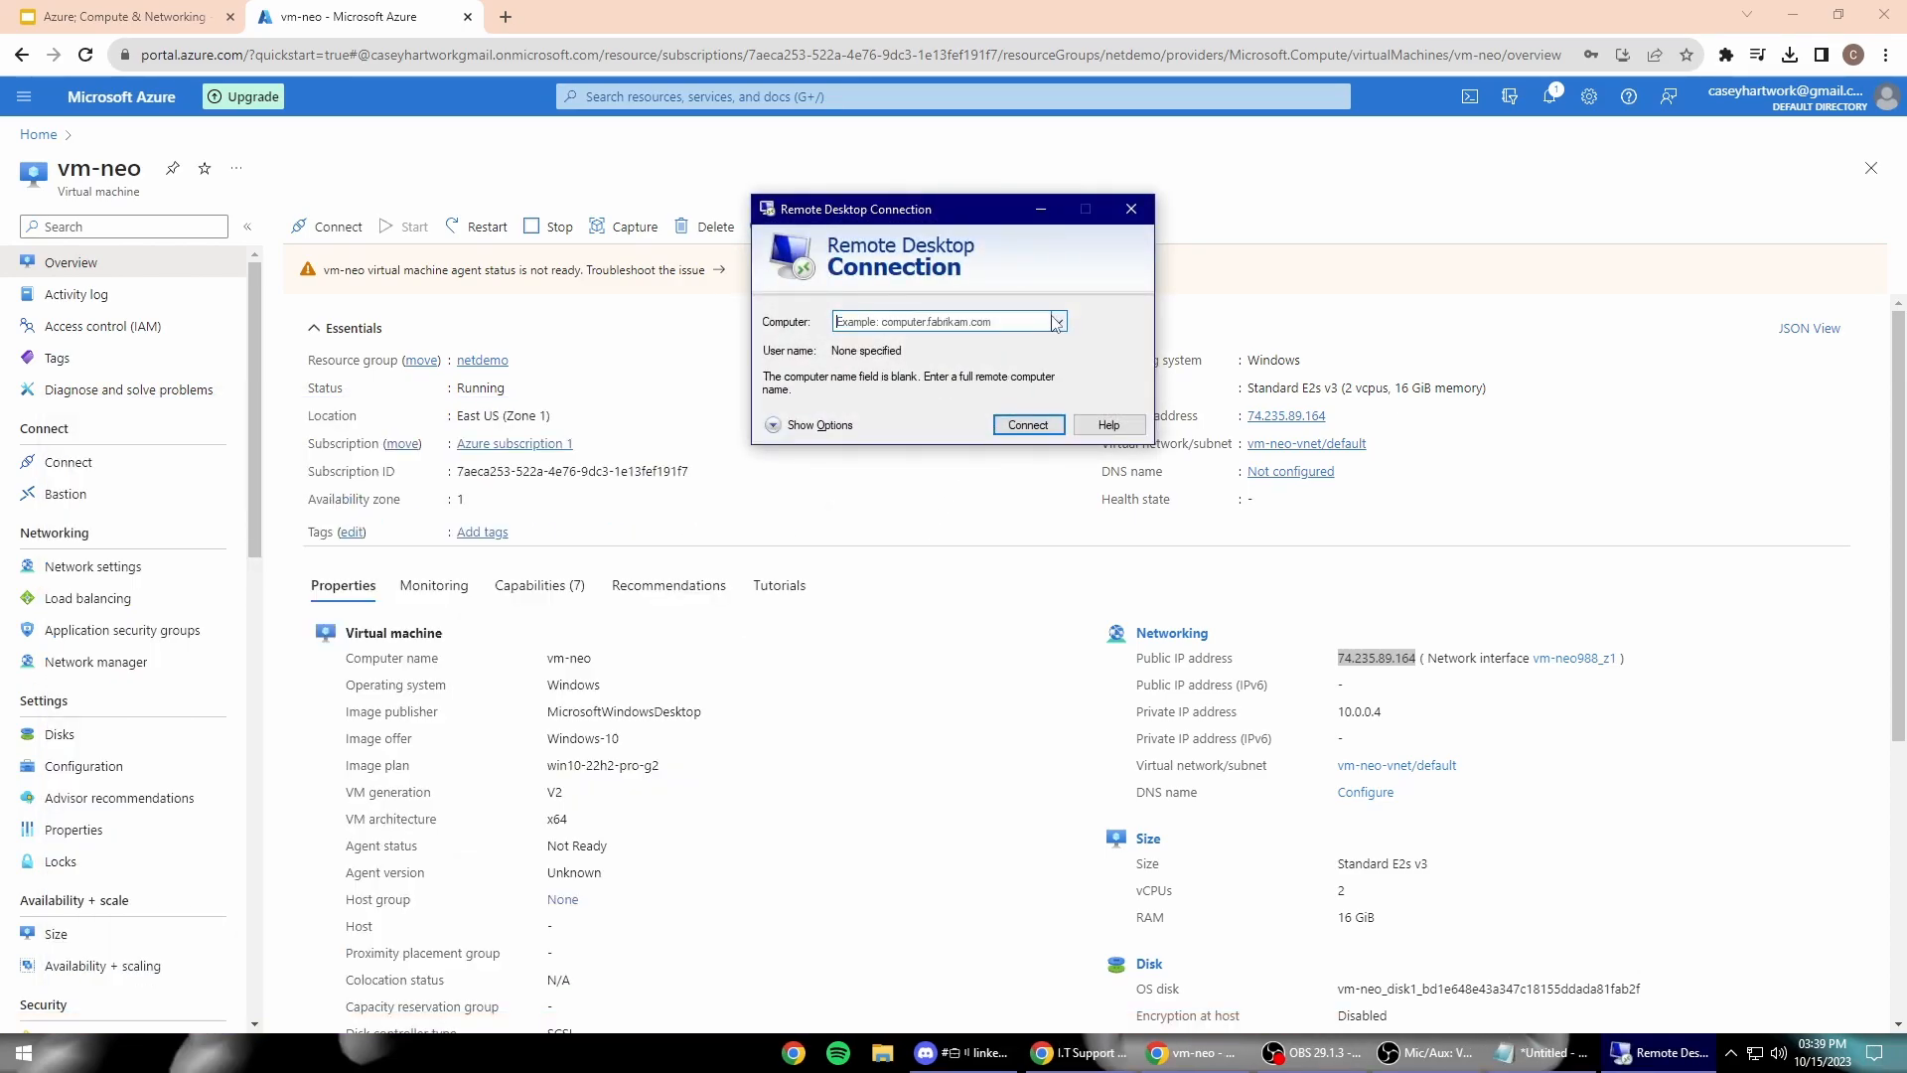
pyautogui.click(1337, 417)
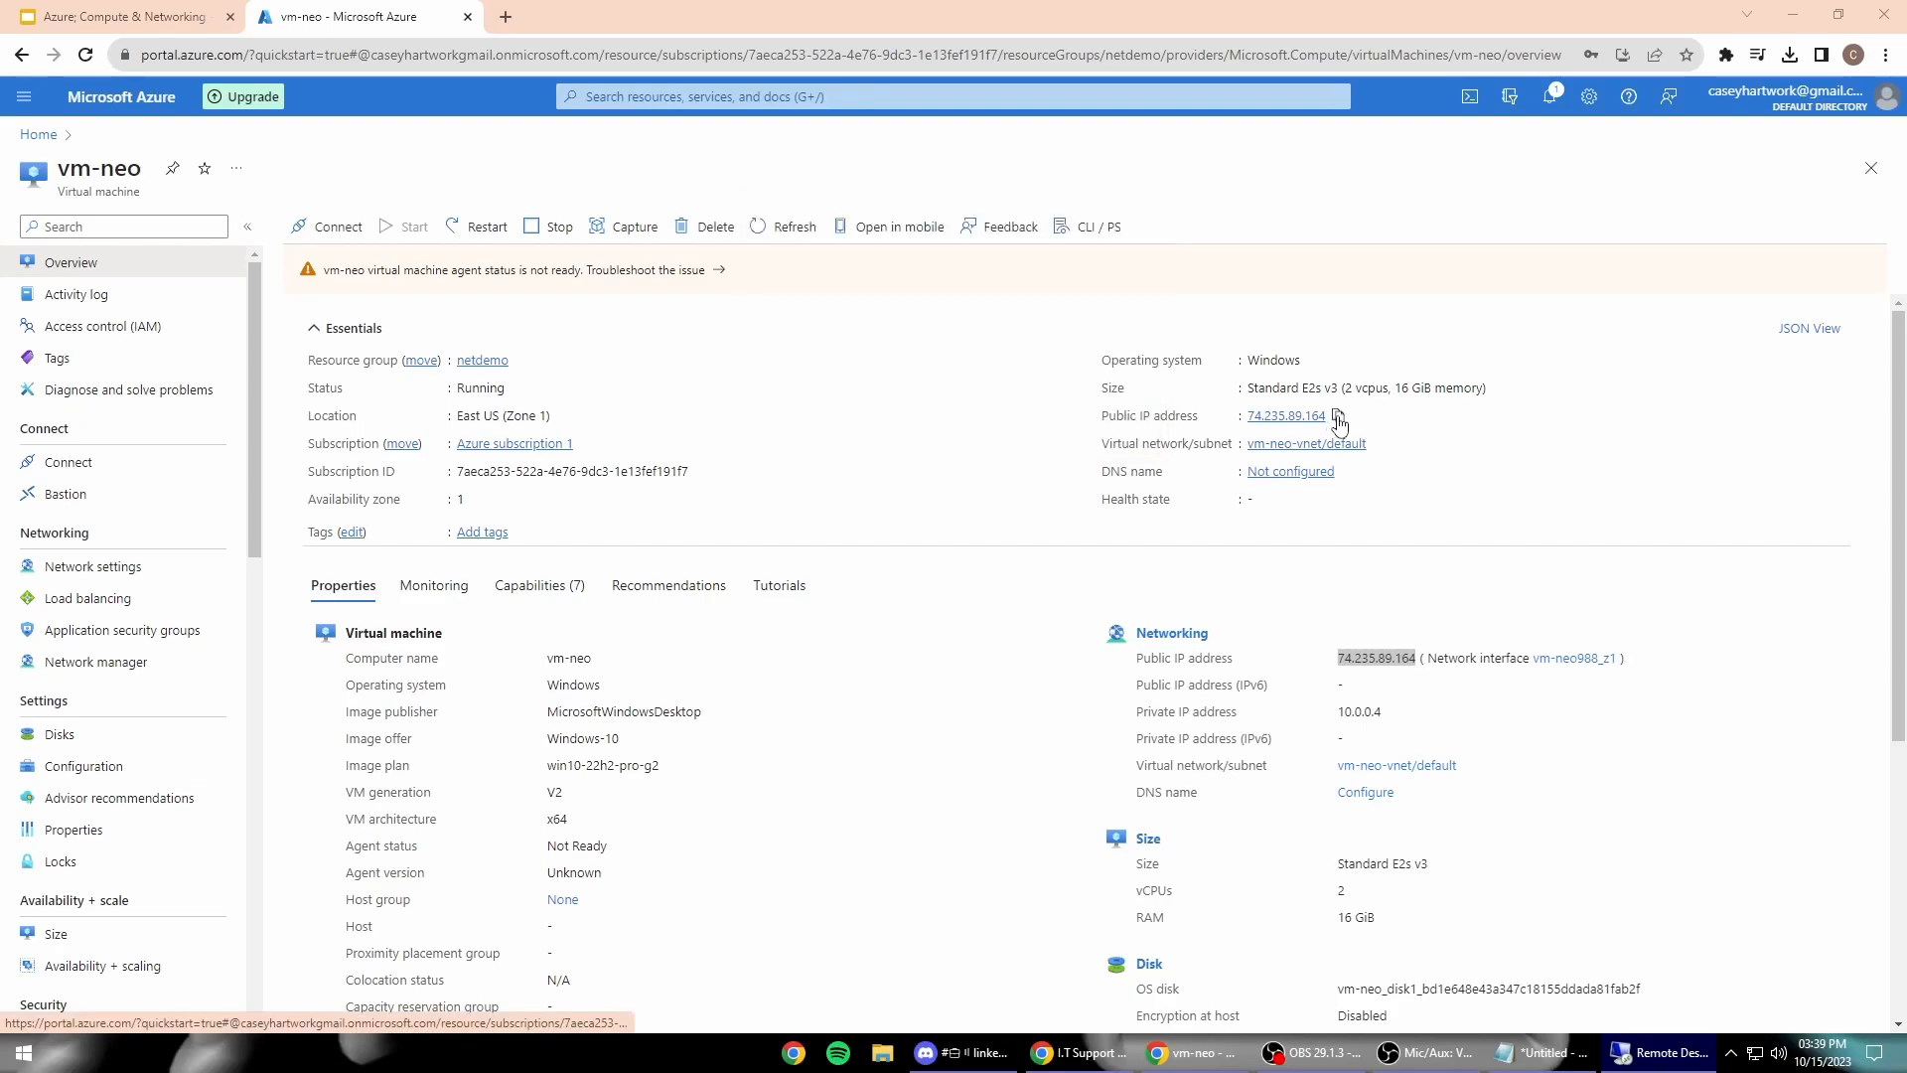
pyautogui.click(1657, 1053)
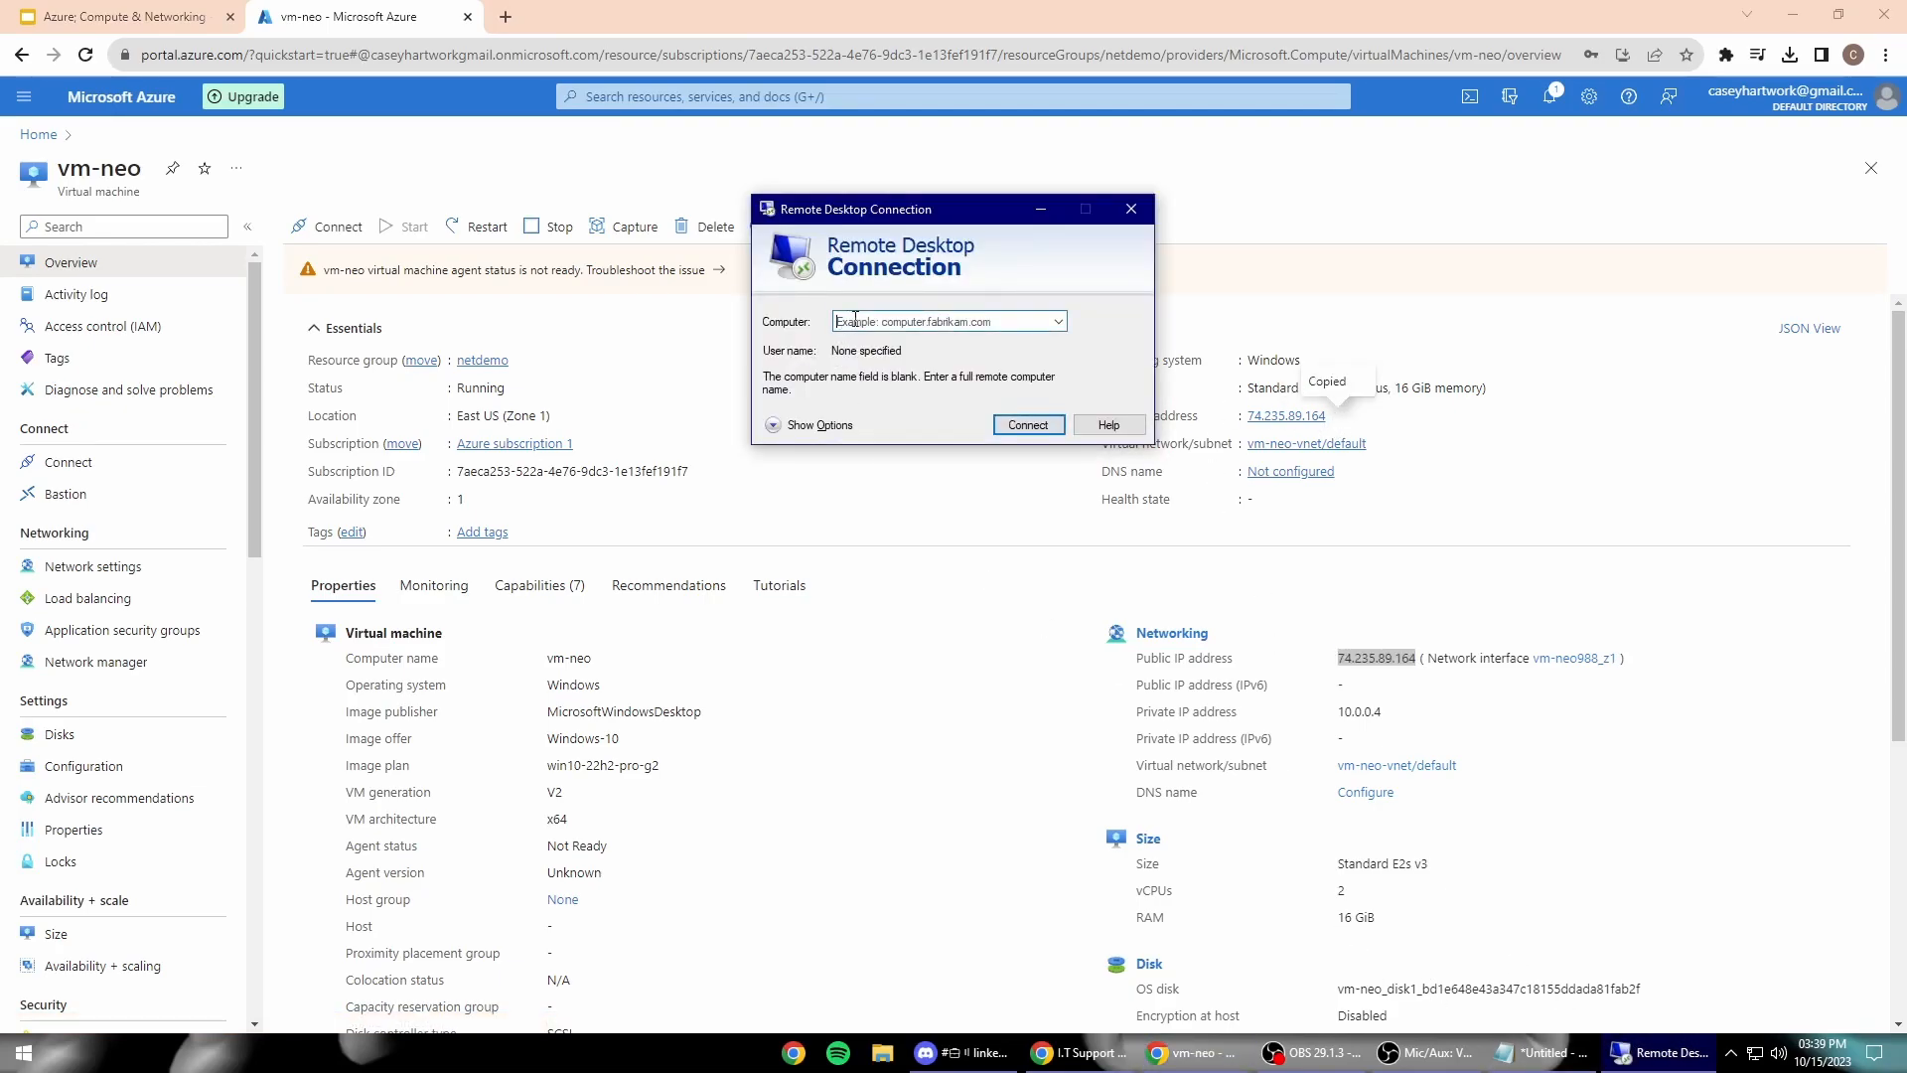
pyautogui.hotkey('ctrl', 'v')
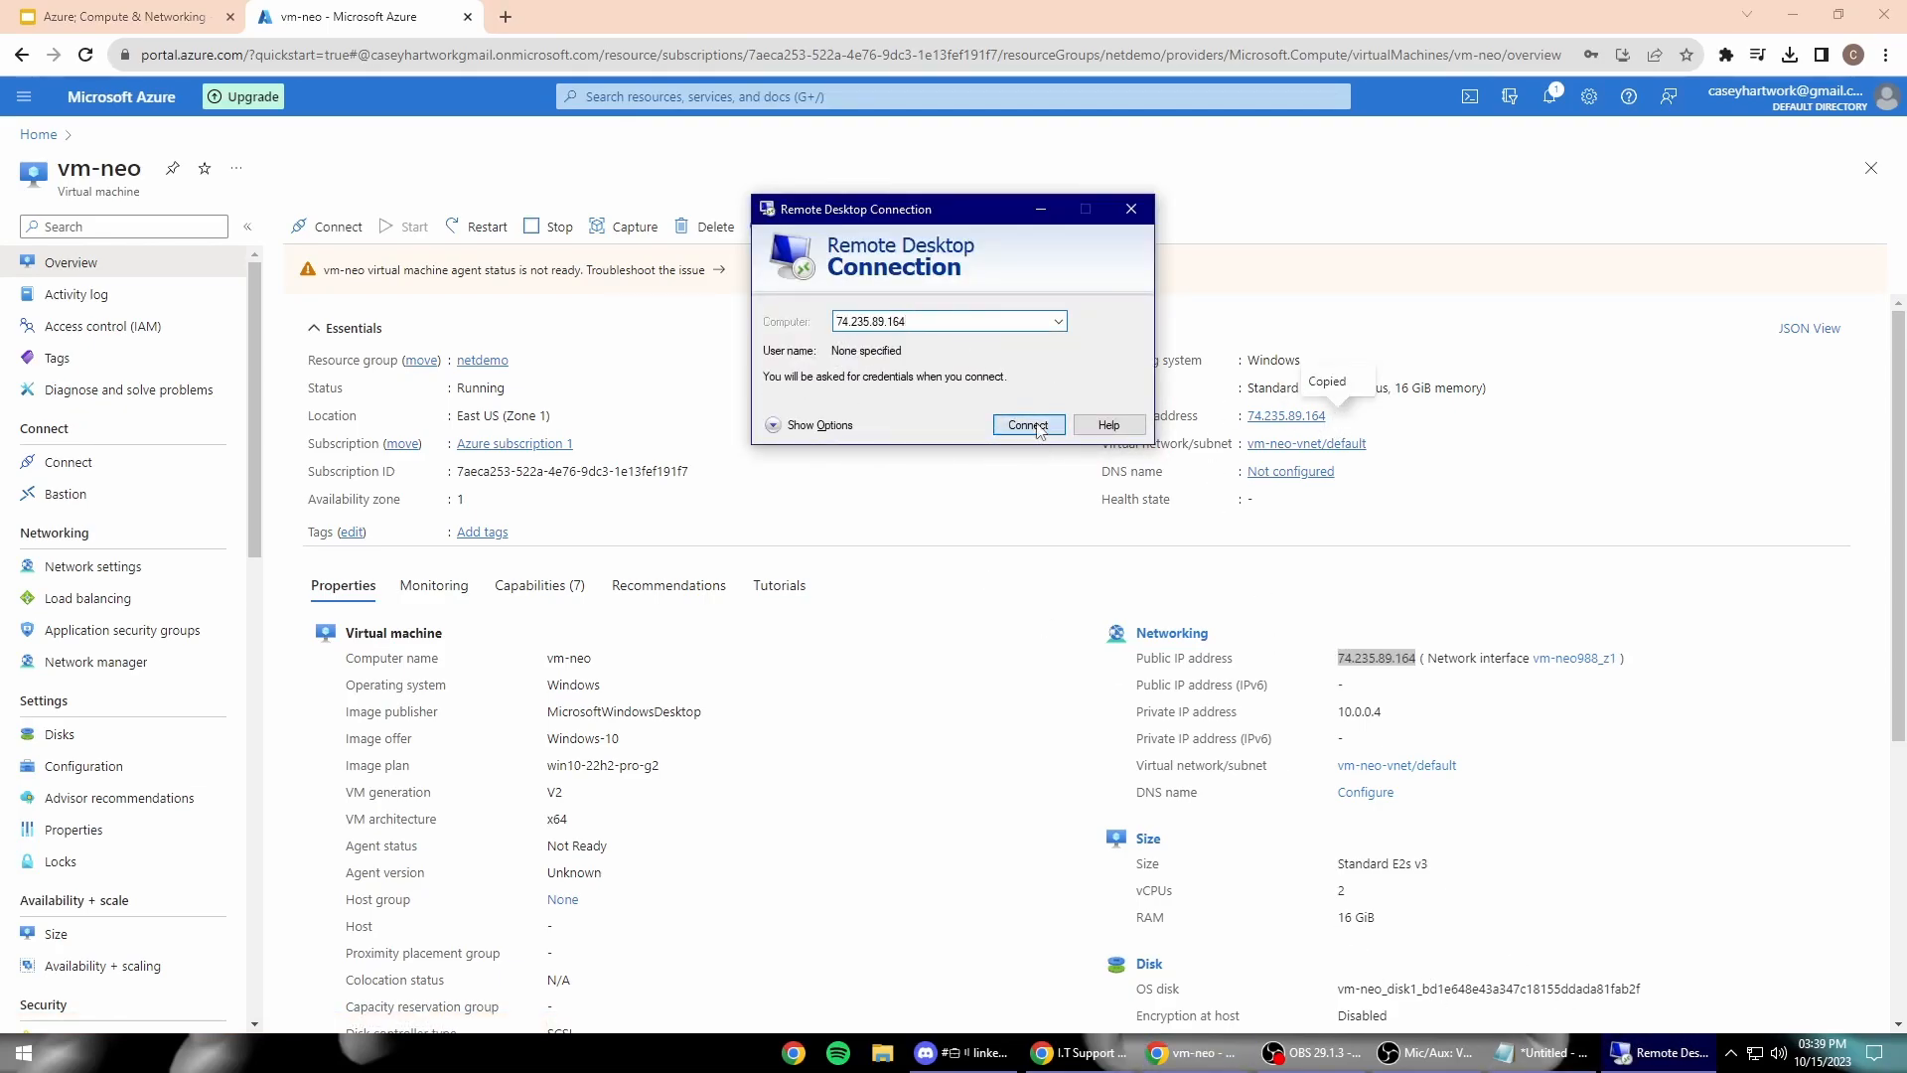
pyautogui.press('Return')
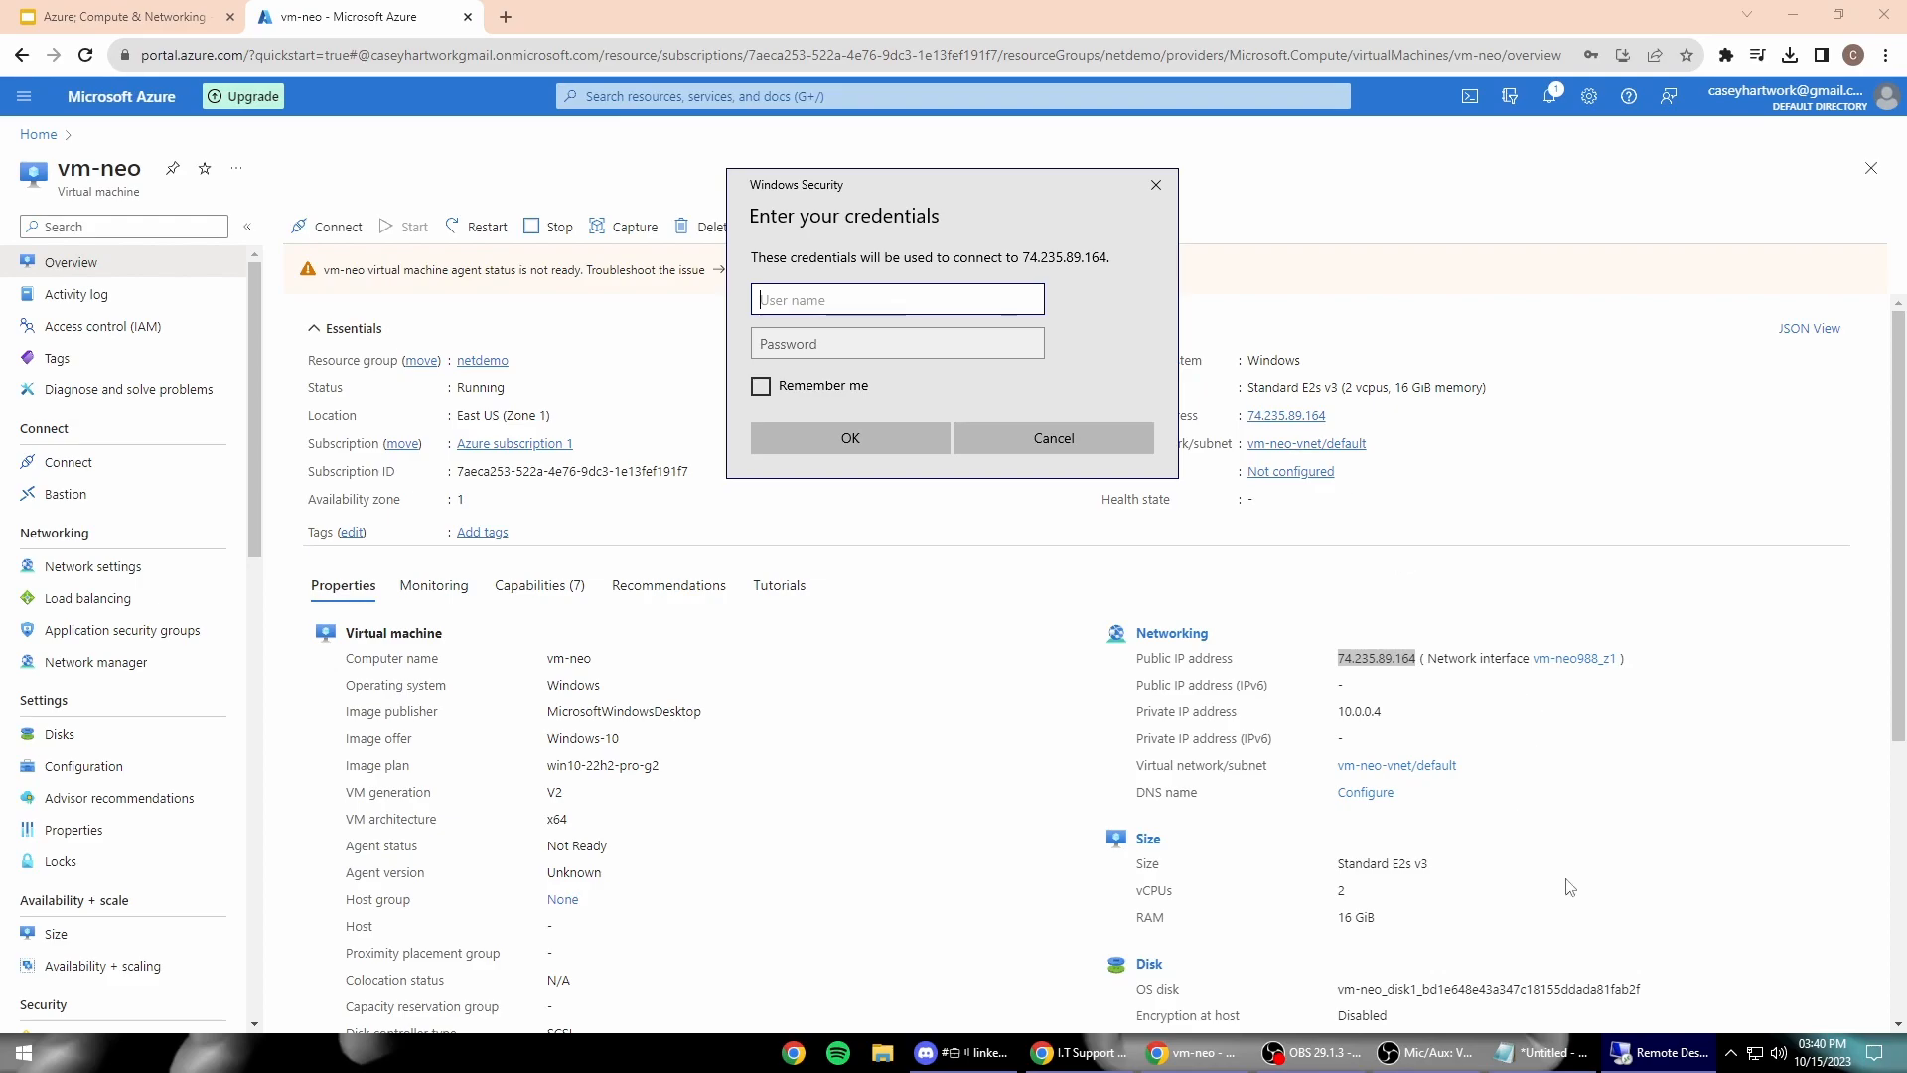
# Step: Copy the admin username from the Notepad note into the User name field
pyautogui.click(1545, 1051)
pyautogui.moveTo(1305, 141); pyautogui.dragTo(1466, 155)
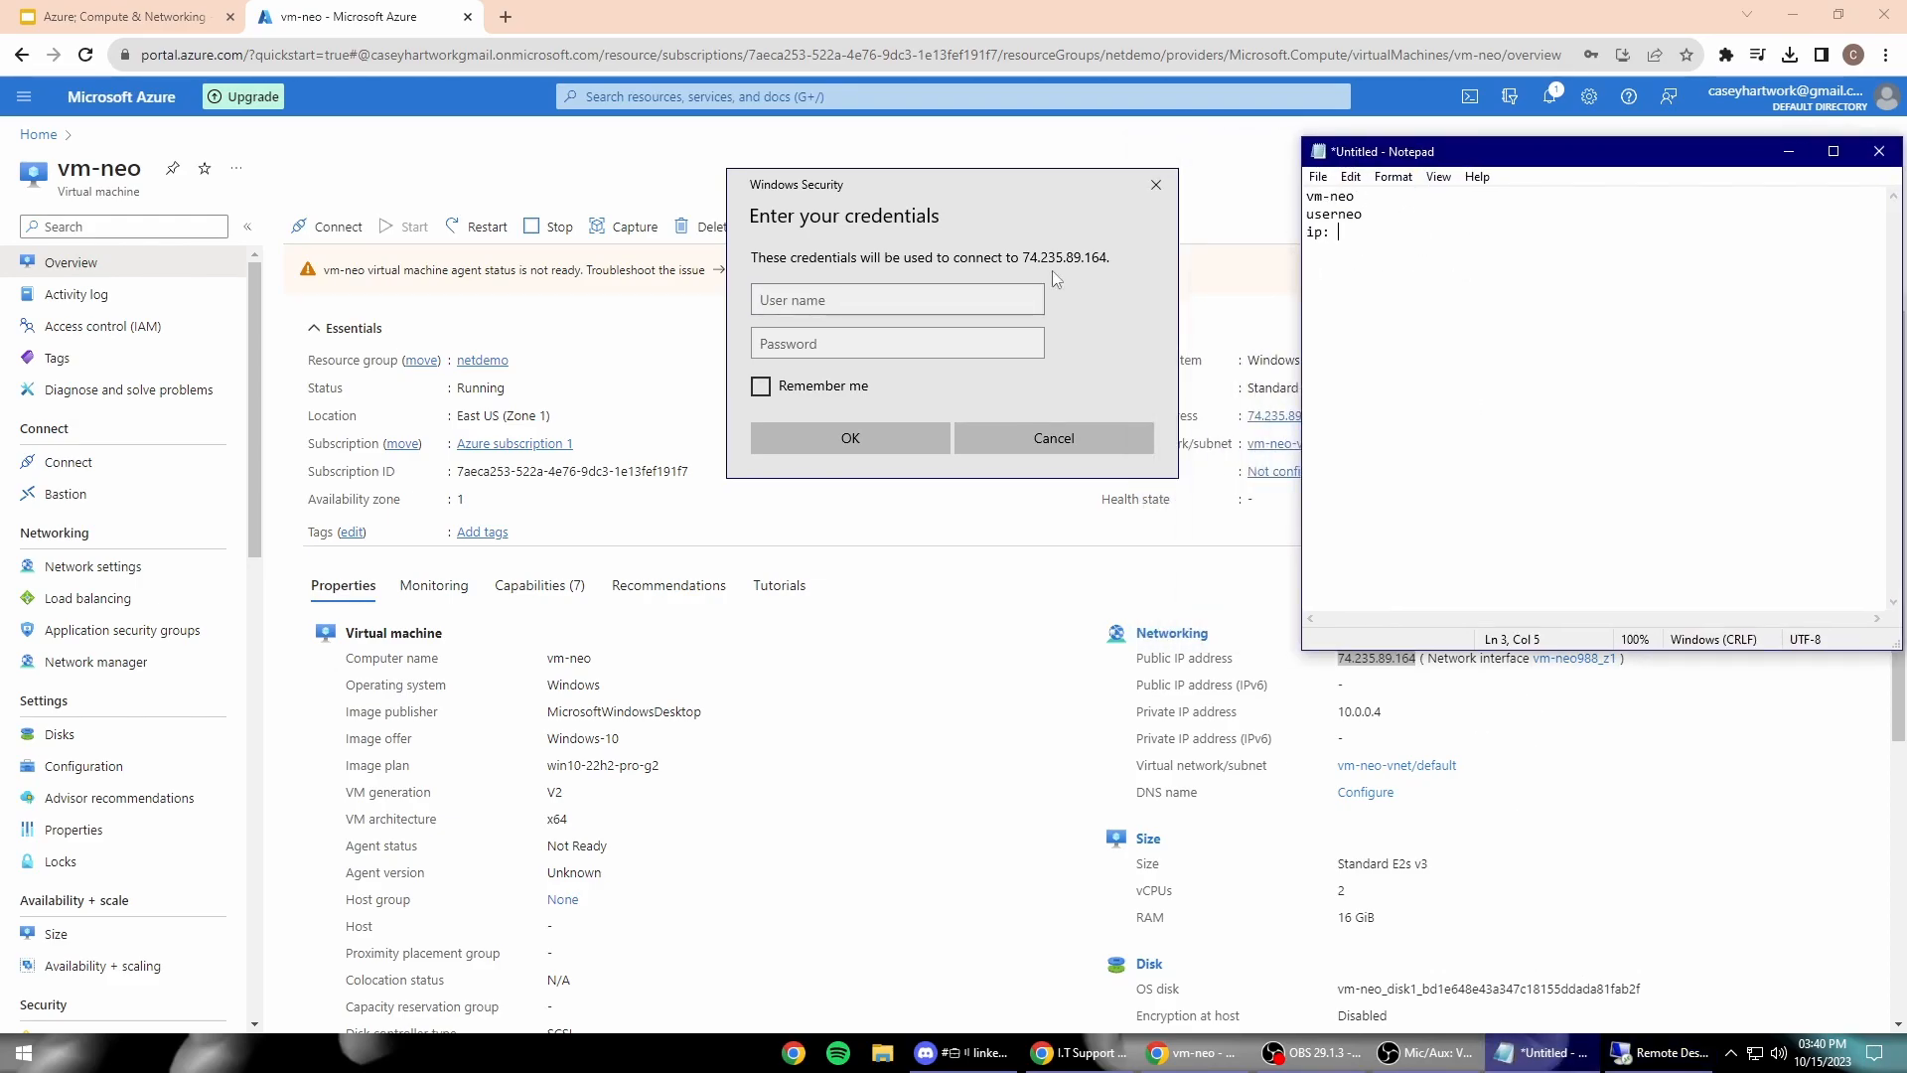
pyautogui.moveTo(1363, 215); pyautogui.dragTo(1305, 219)
pyautogui.click(942, 299)
pyautogui.hotkey('ctrl', 'v')
# Step: Enter the account password, submit the credentials and accept vm-neo's certificate warning
pyautogui.click(939, 342)
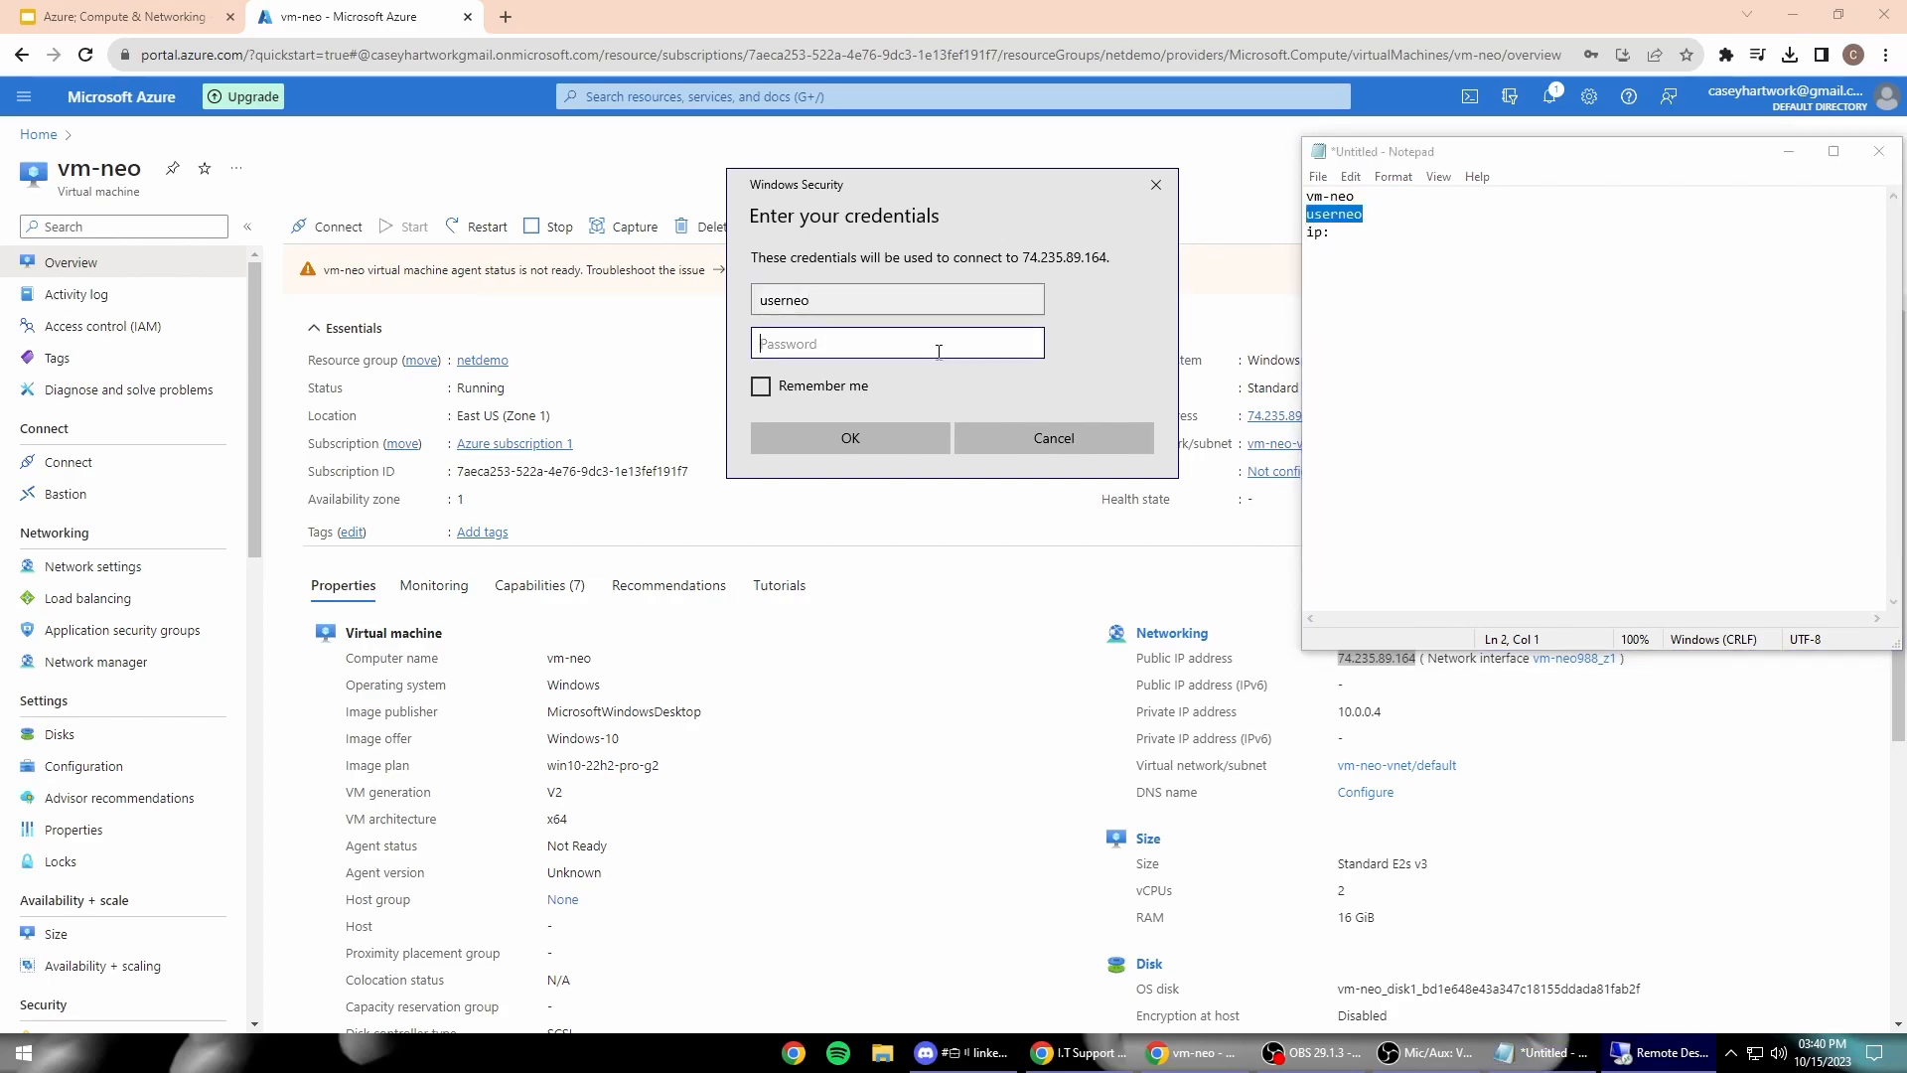
pyautogui.write('P')
pyautogui.press('BackSpace')
pyautogui.press('BackSpace')
pyautogui.press('BackSpace')
pyautogui.press('BackSpace')
pyautogui.press('BackSpace')
pyautogui.press('BackSpace')
pyautogui.press('BackSpace')
pyautogui.press('BackSpace')
pyautogui.press('BackSpace')
pyautogui.write('P')
pyautogui.press('Return')
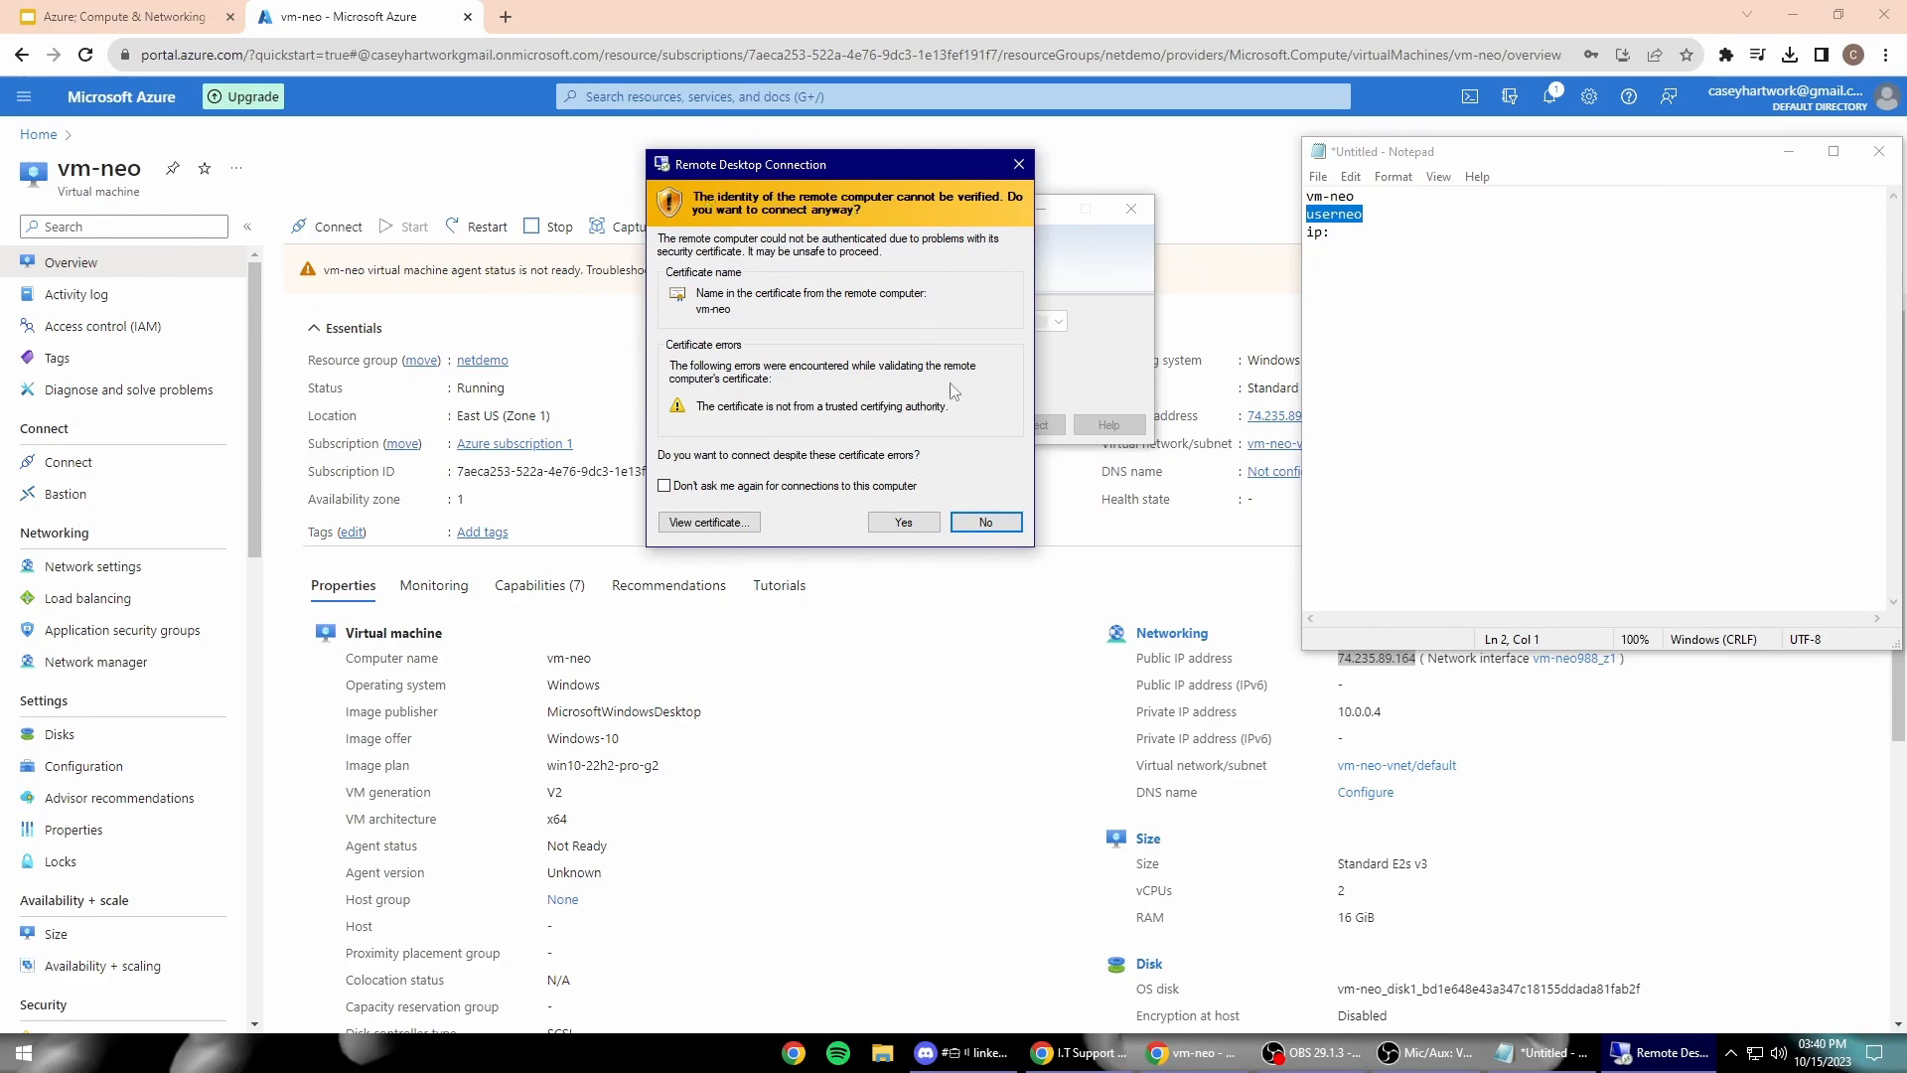
pyautogui.click(934, 525)
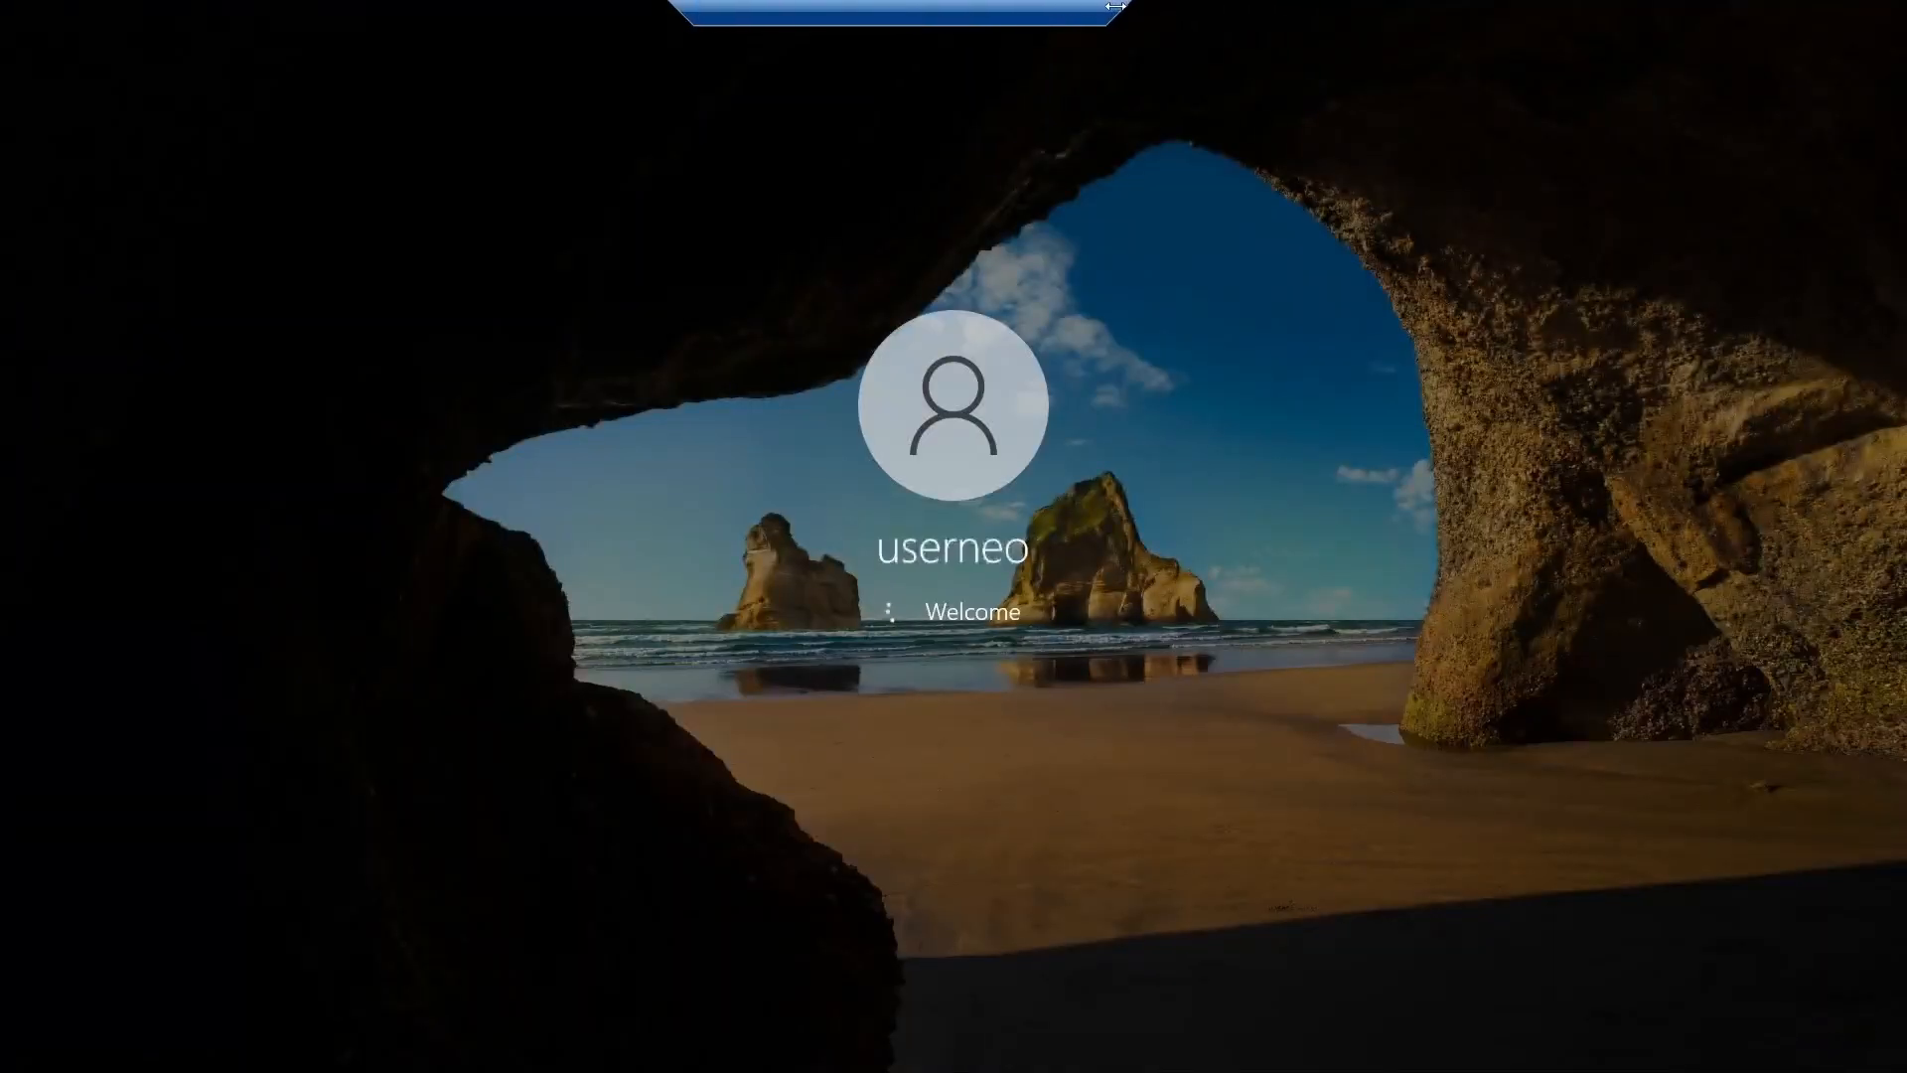
# Step: Set Location, Inking & typing and Tailored experiences to No and accept the privacy settings
pyautogui.moveTo(1115, 6); pyautogui.dragTo(960, 7)
pyautogui.moveTo(783, 9); pyautogui.dragTo(920, 17)
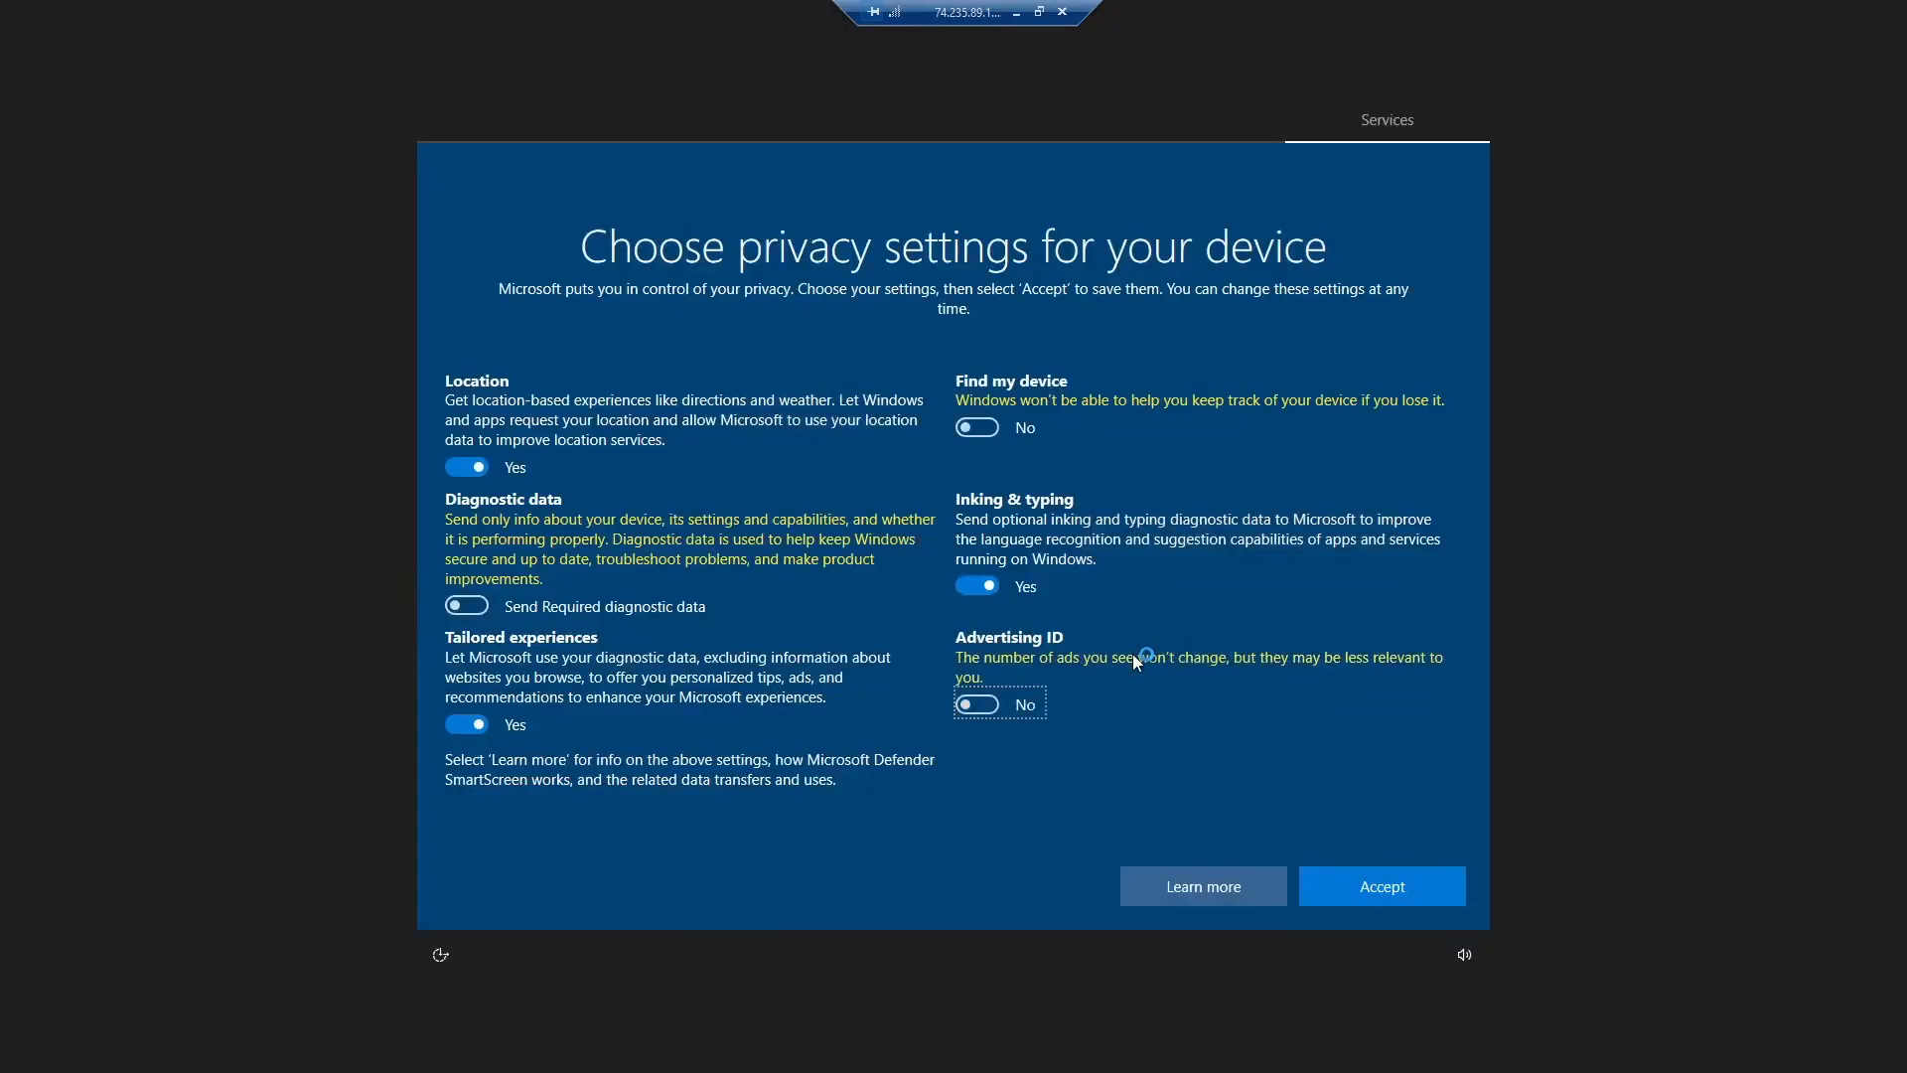
pyautogui.click(472, 467)
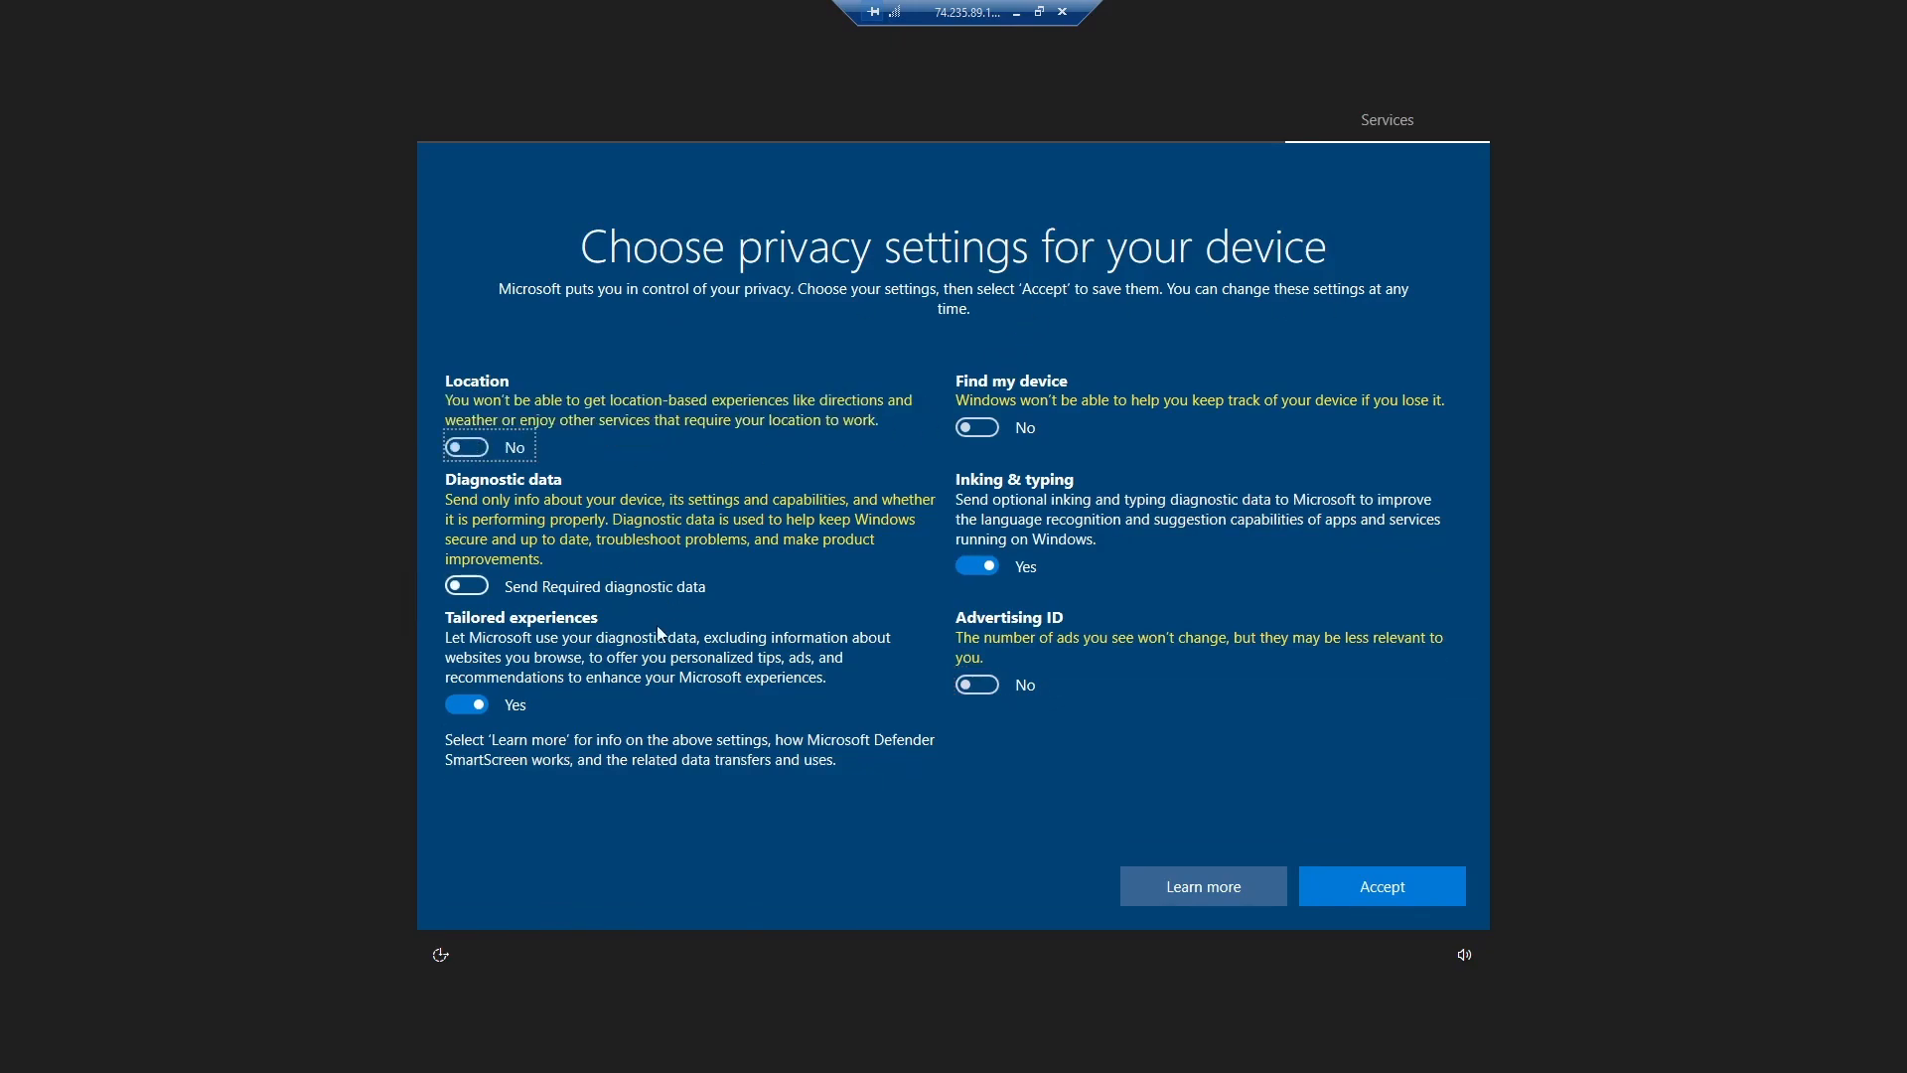
pyautogui.click(971, 565)
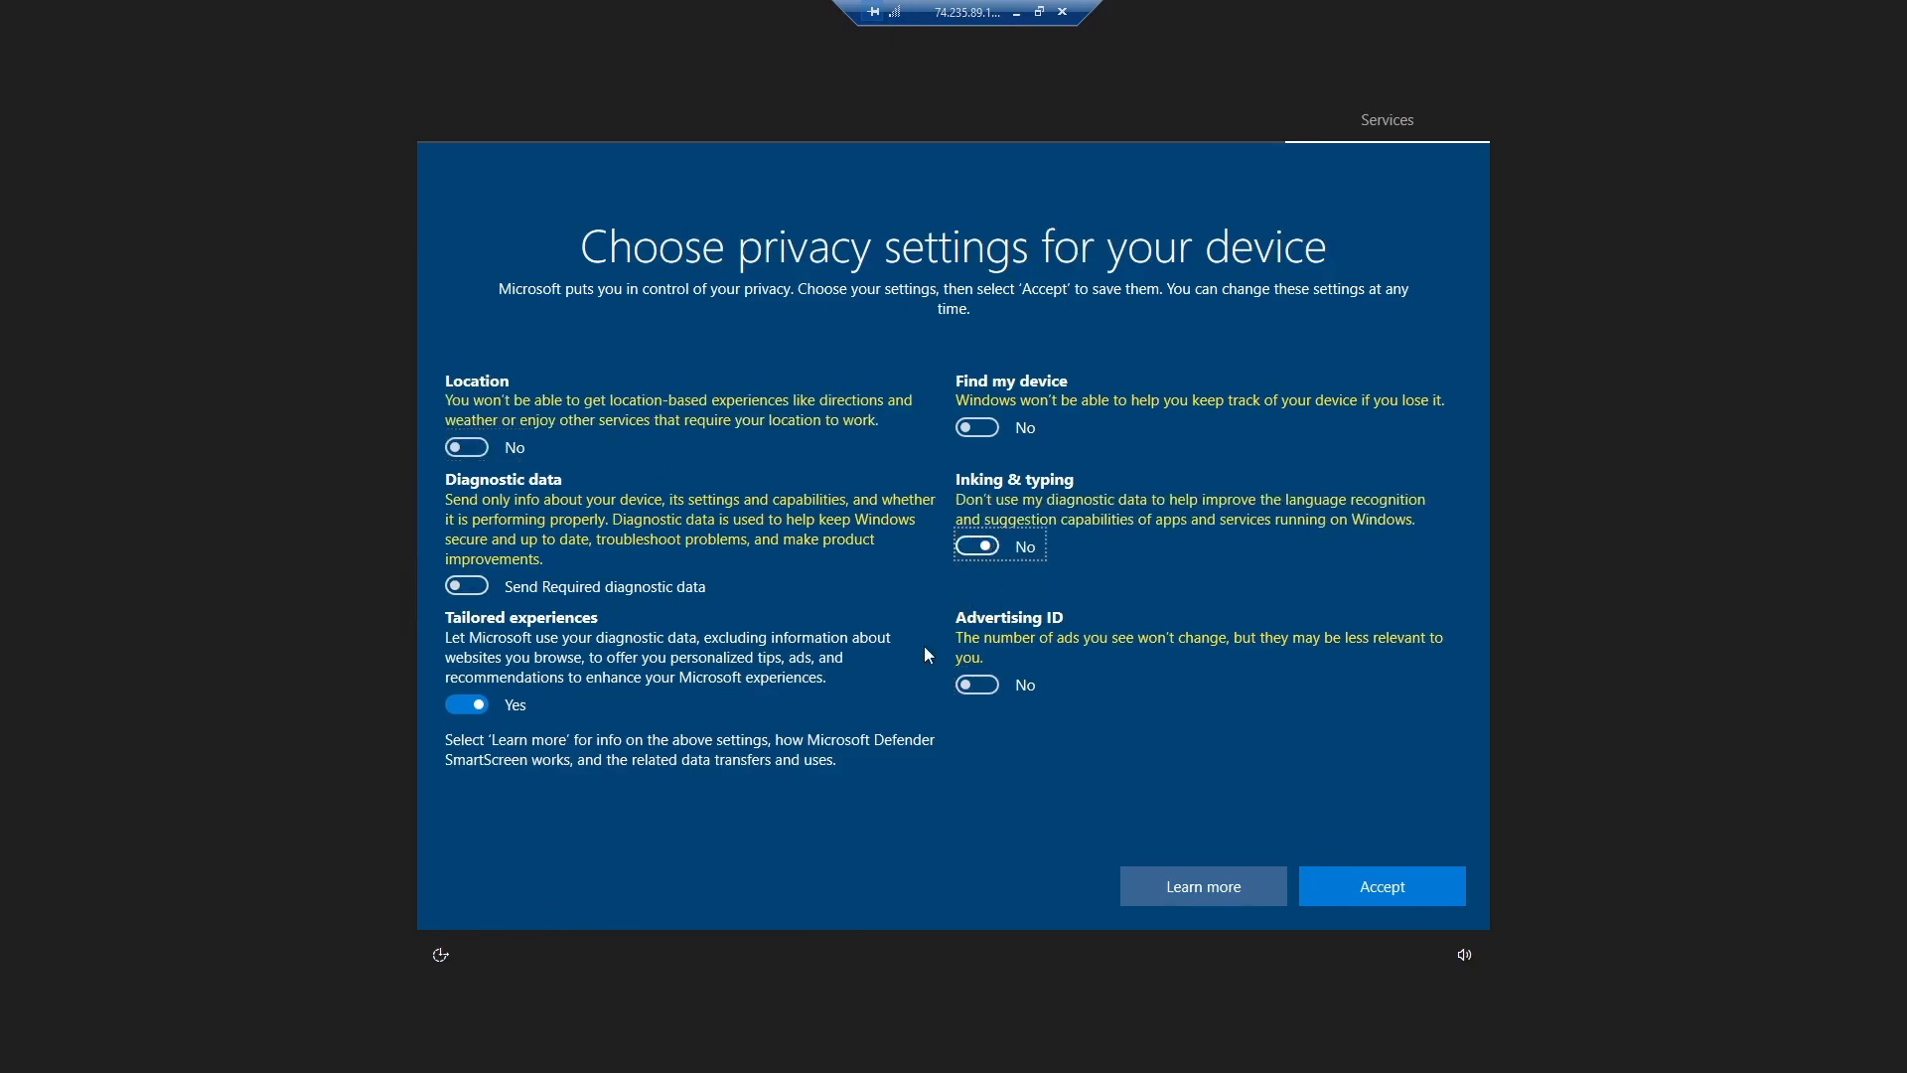
pyautogui.click(449, 706)
pyautogui.click(1391, 886)
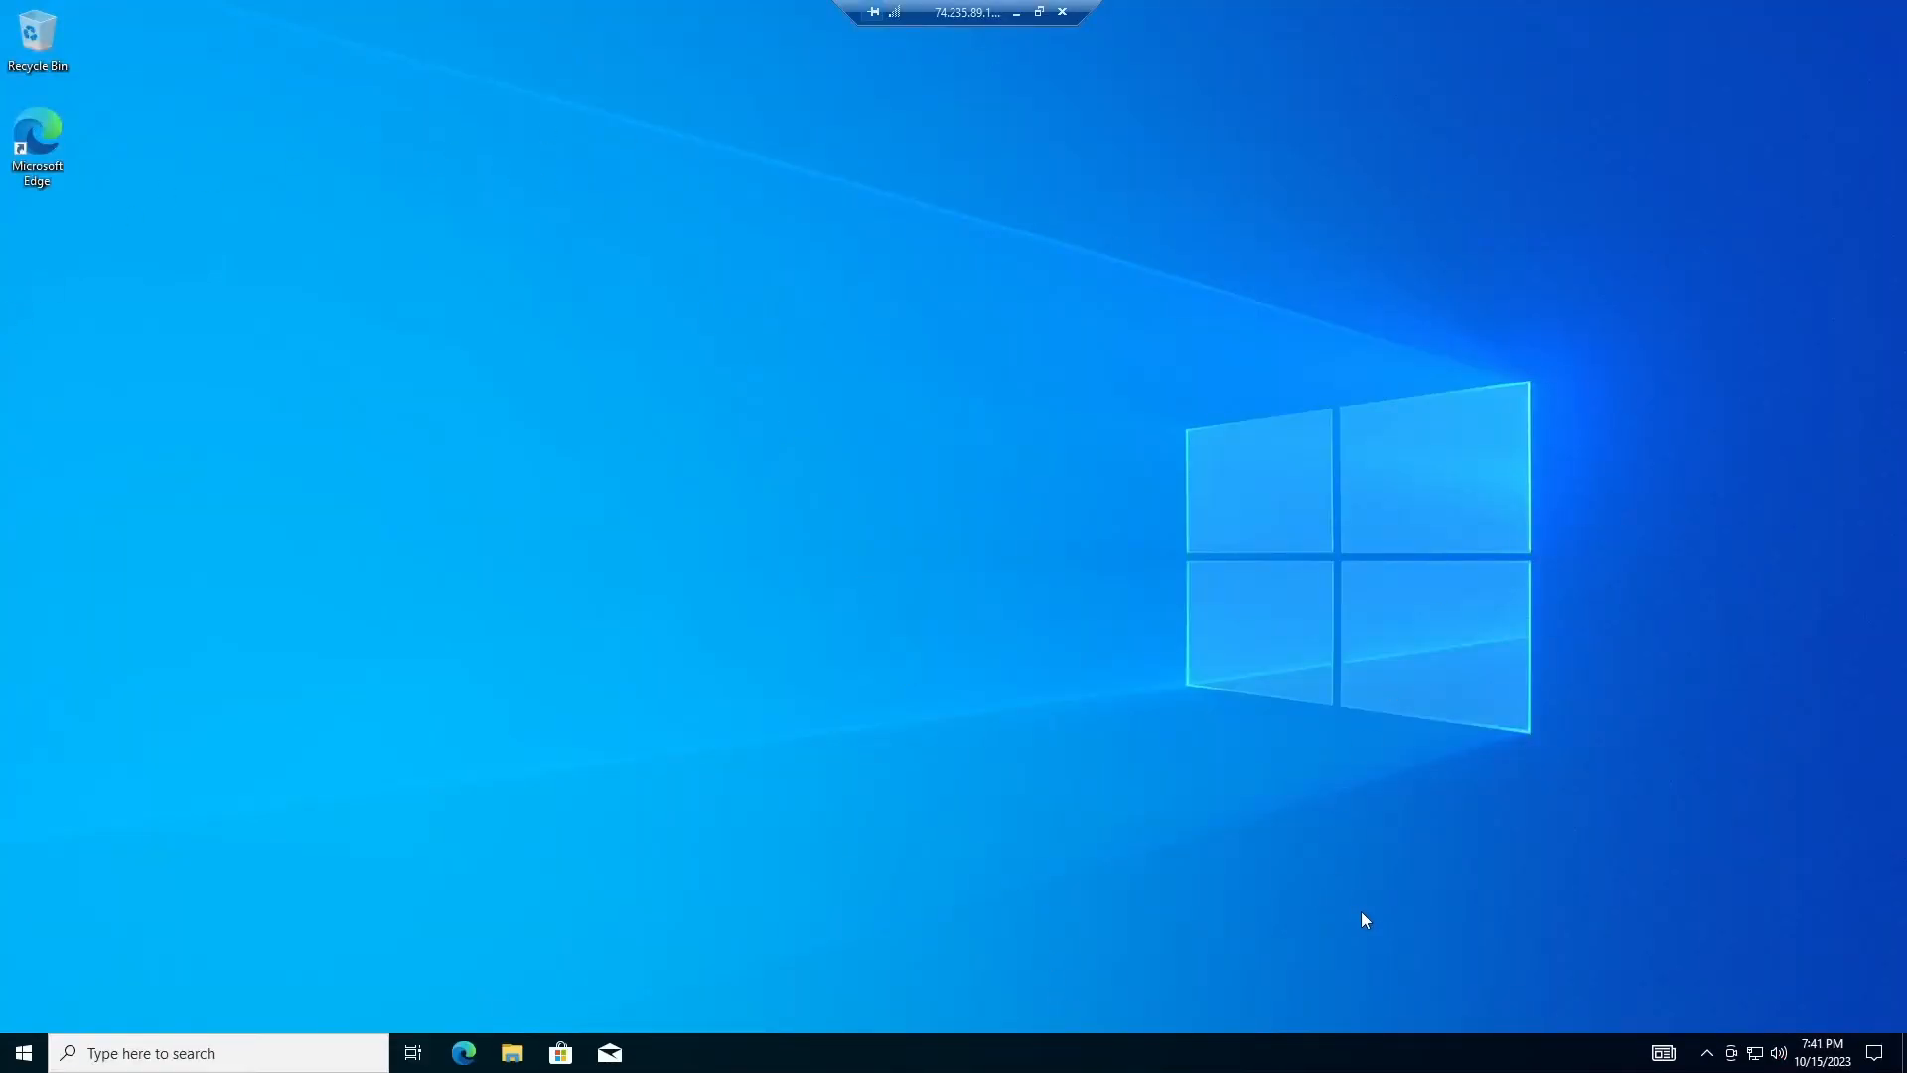
# Step: Launch Edge on vm-neo and finish setup without syncing, importing data or personalisation
pyautogui.click(1822, 369)
pyautogui.doubleClick(43, 167)
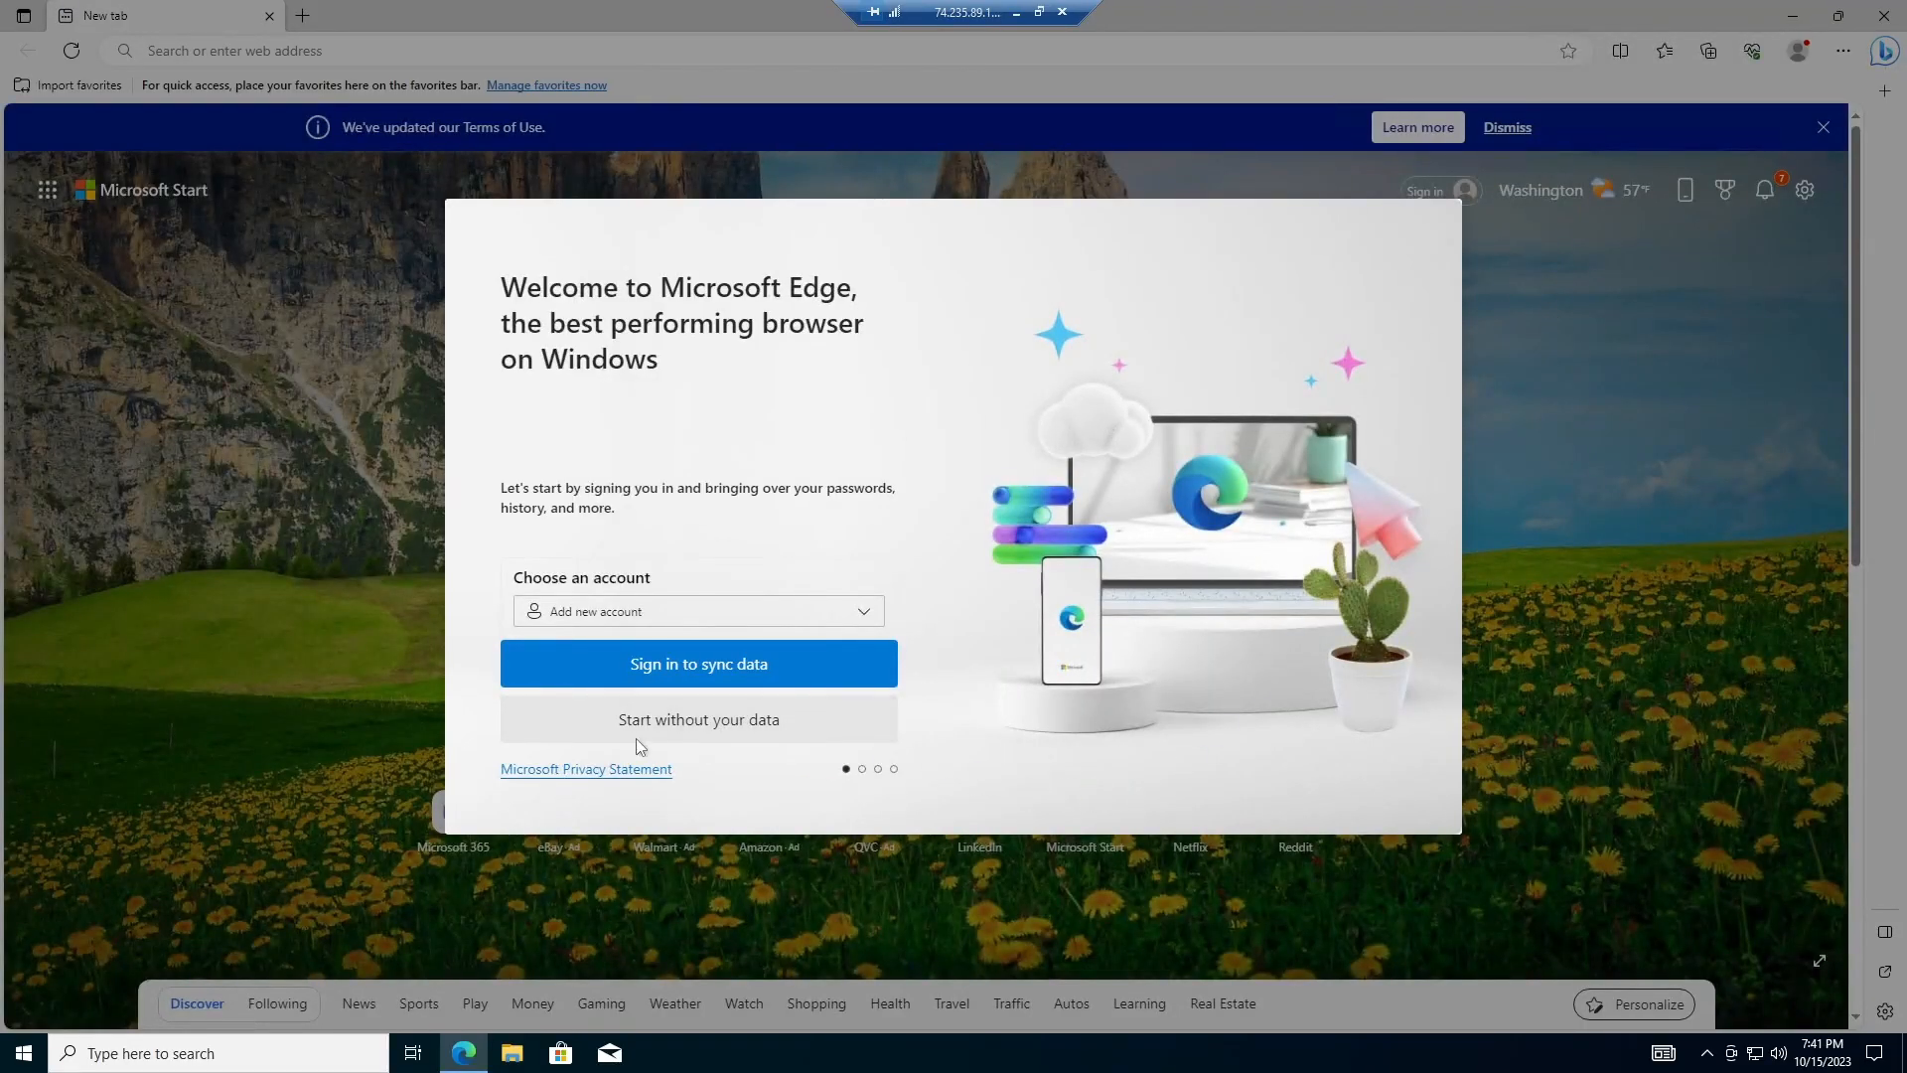
pyautogui.click(736, 737)
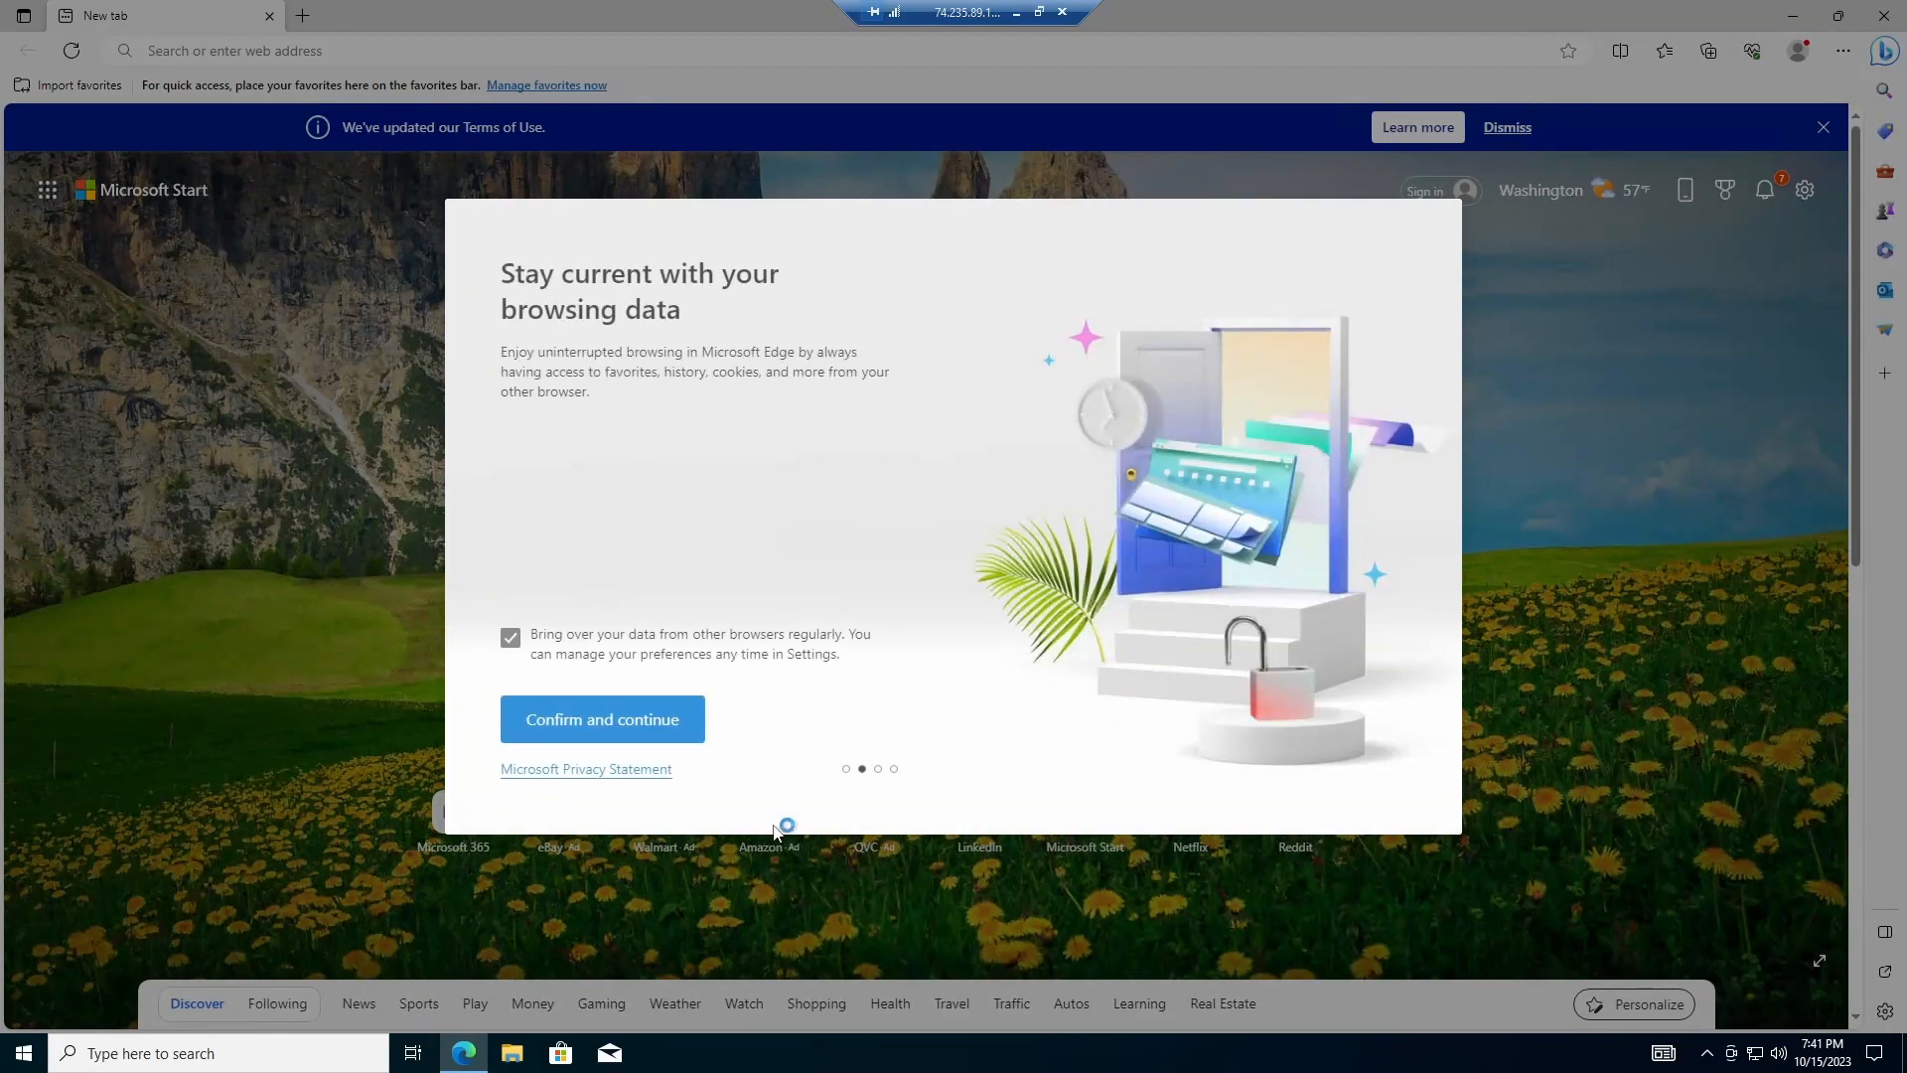
pyautogui.click(510, 636)
pyautogui.click(608, 720)
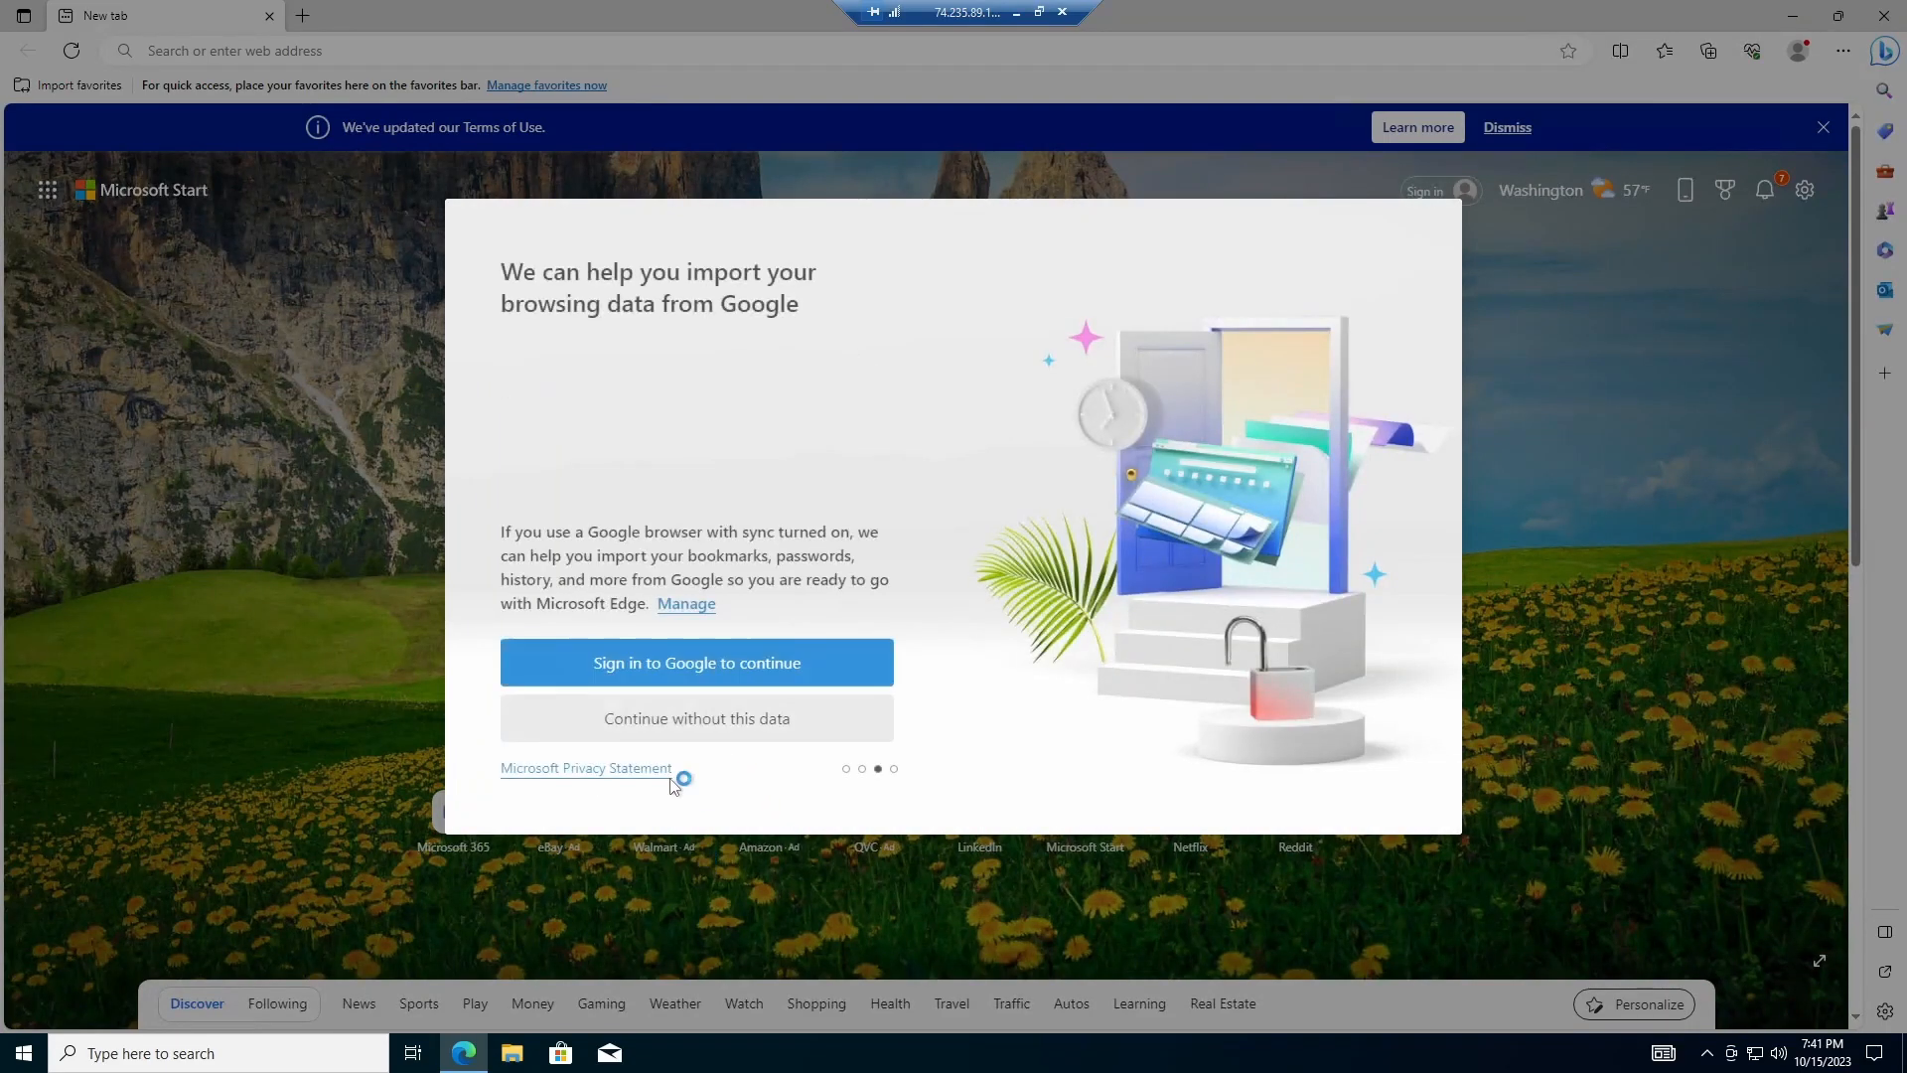
pyautogui.click(664, 723)
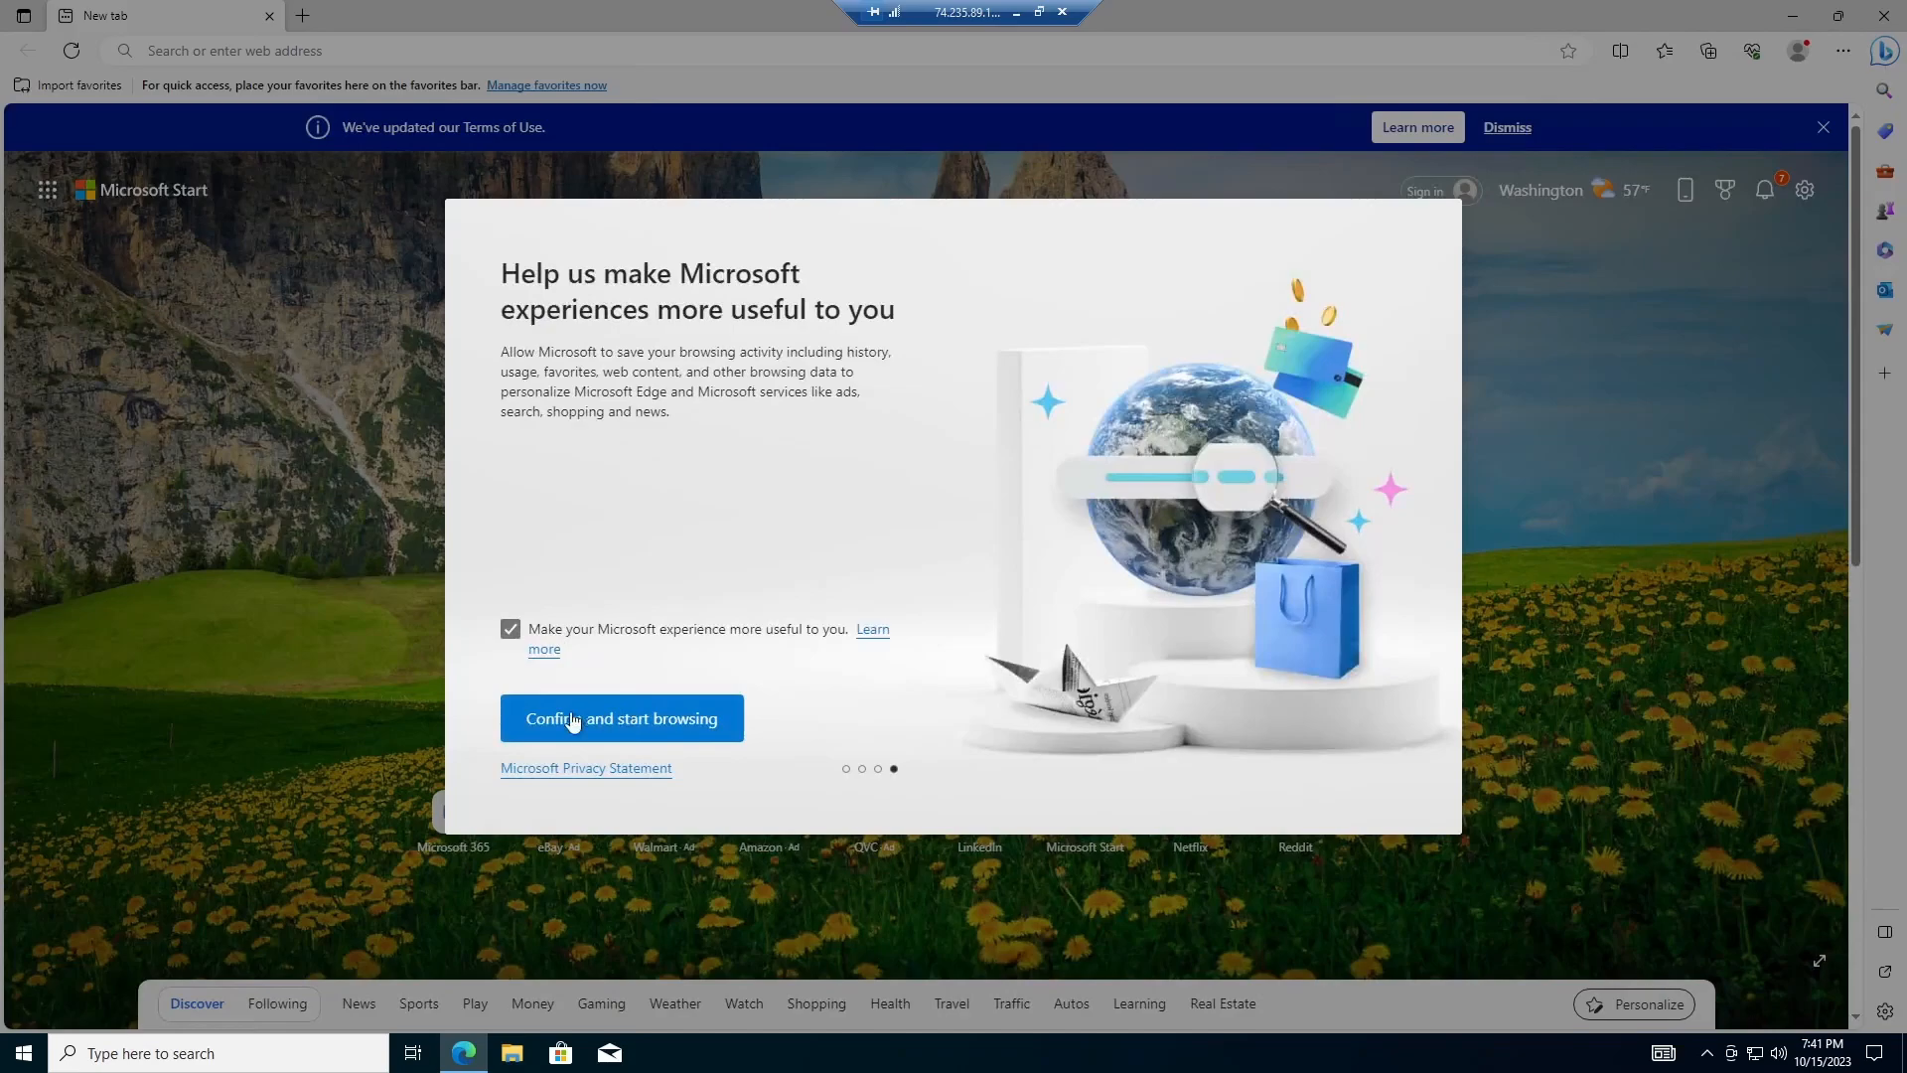
pyautogui.click(510, 629)
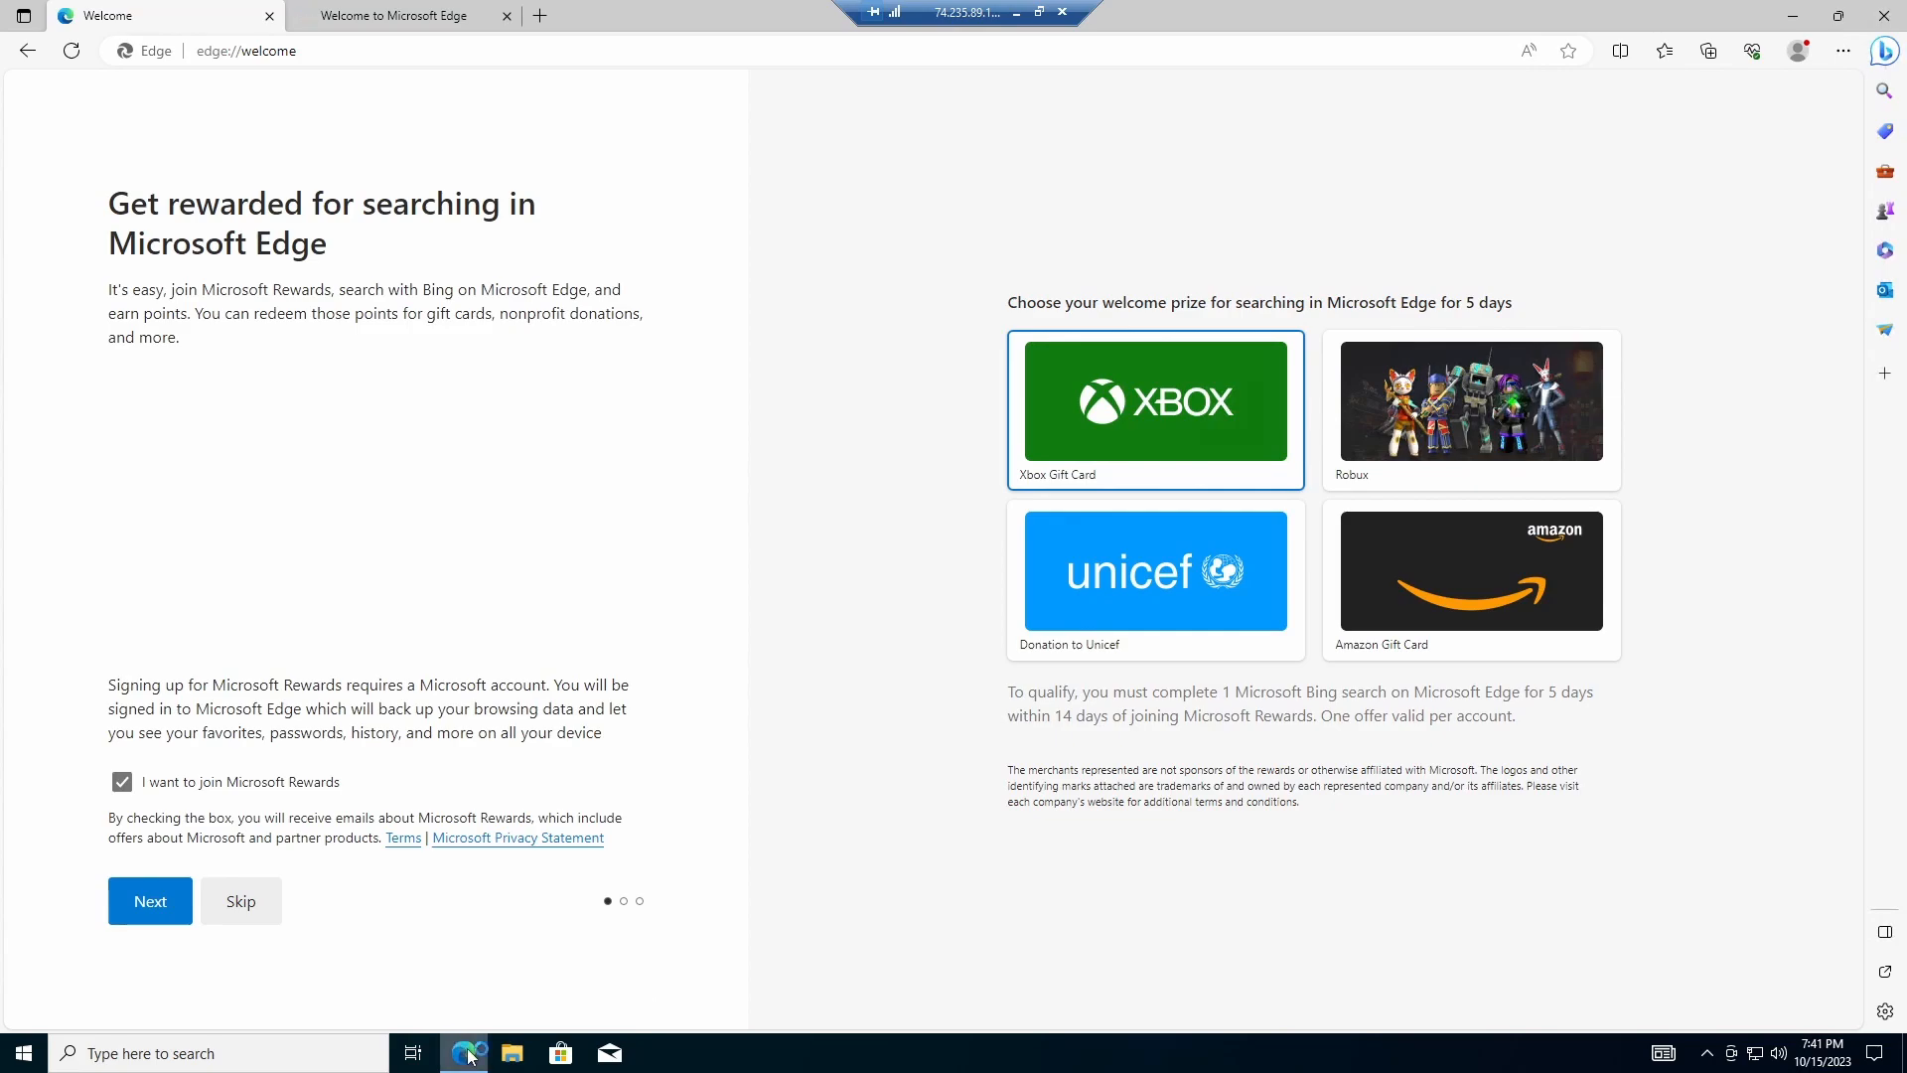
pyautogui.moveTo(471, 1056)
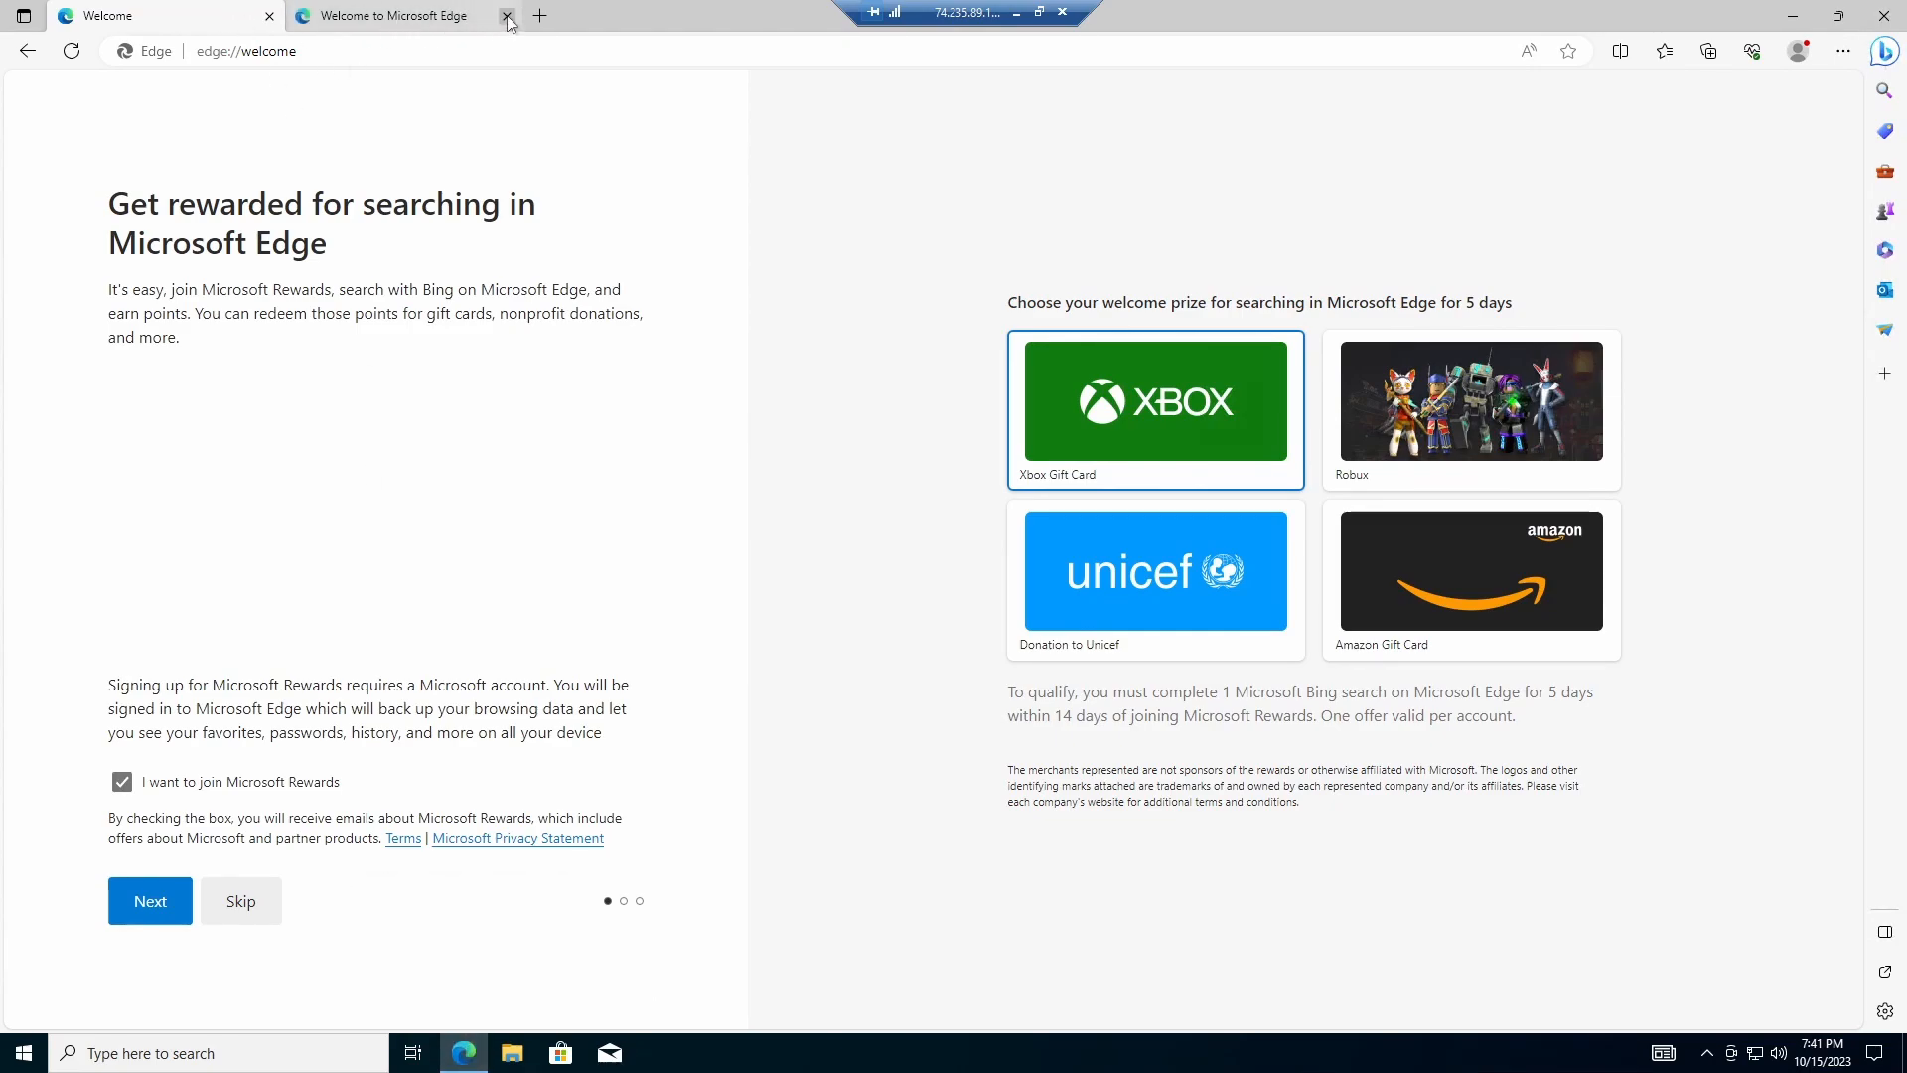
# Step: Search 'wireshark down', open wireshark.org's download section and close the extra tabs
pyautogui.click(477, 50)
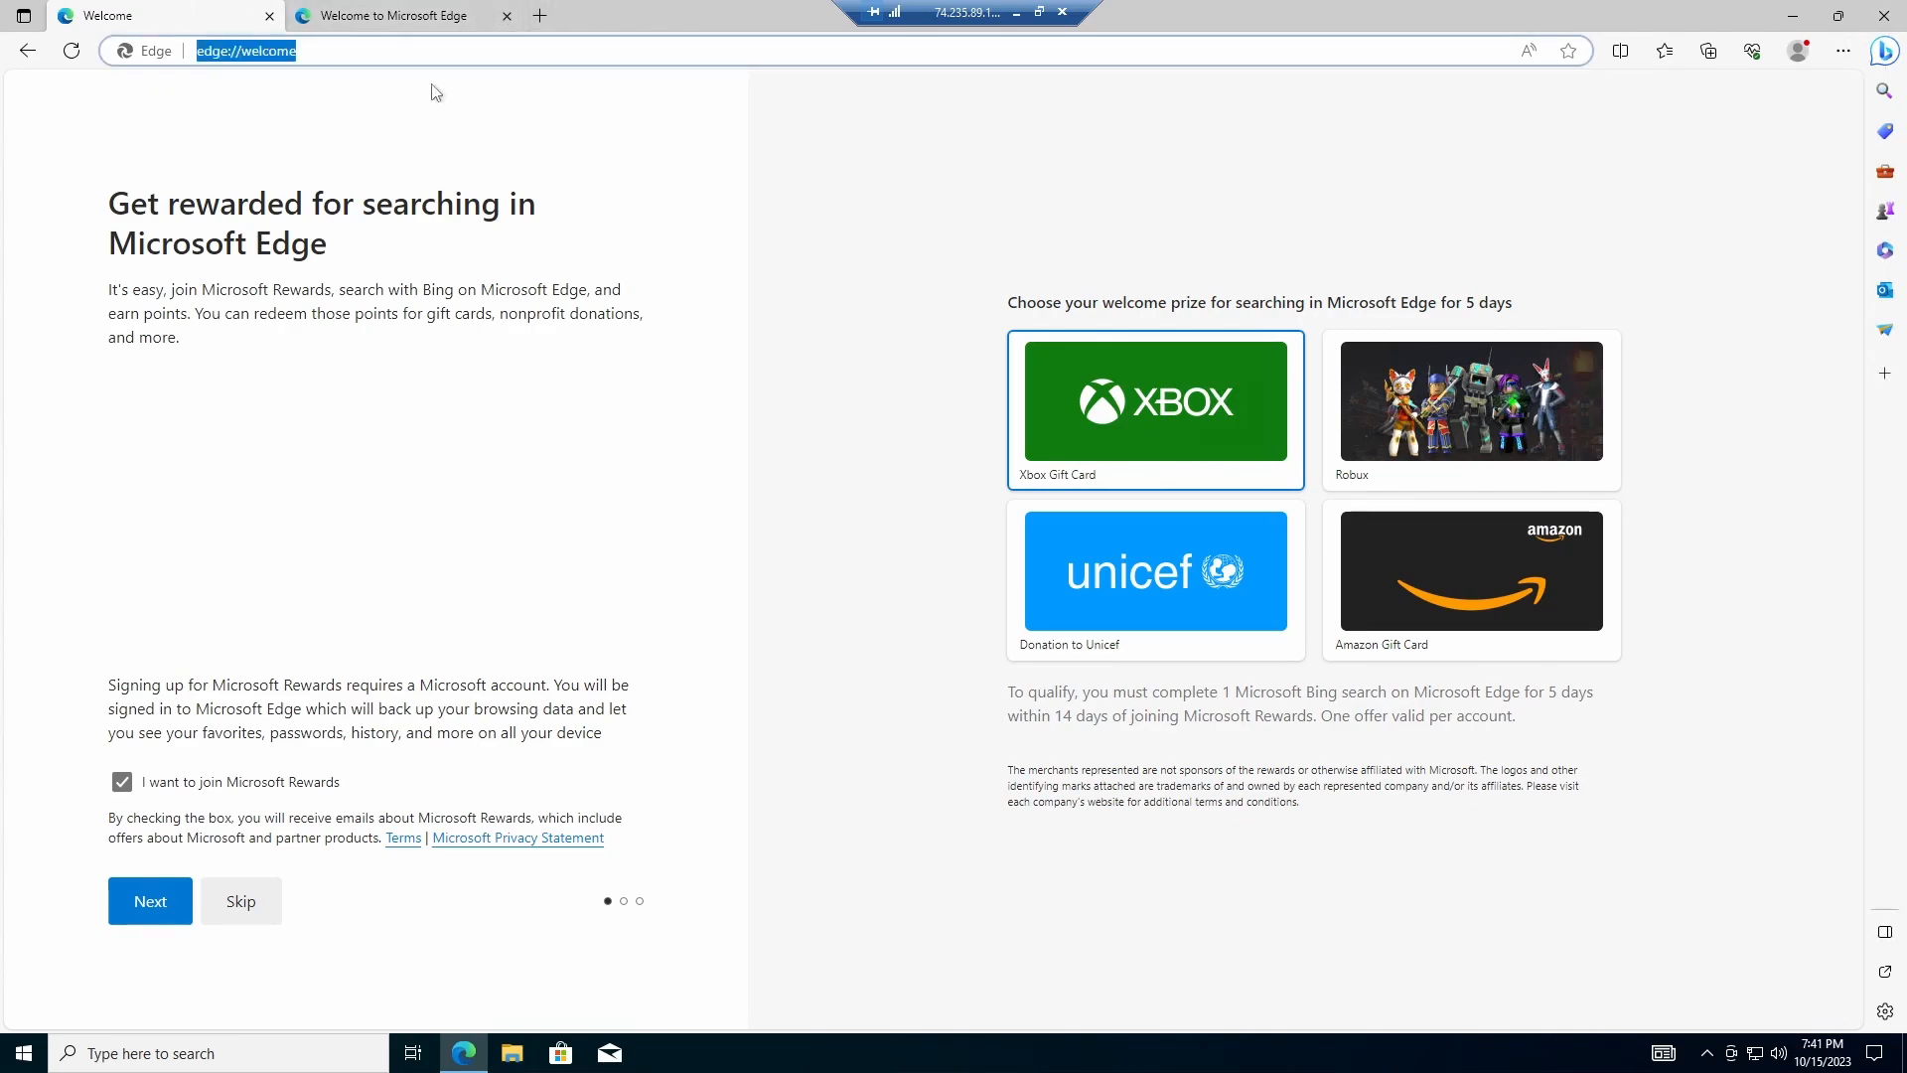
pyautogui.write('wireshar')
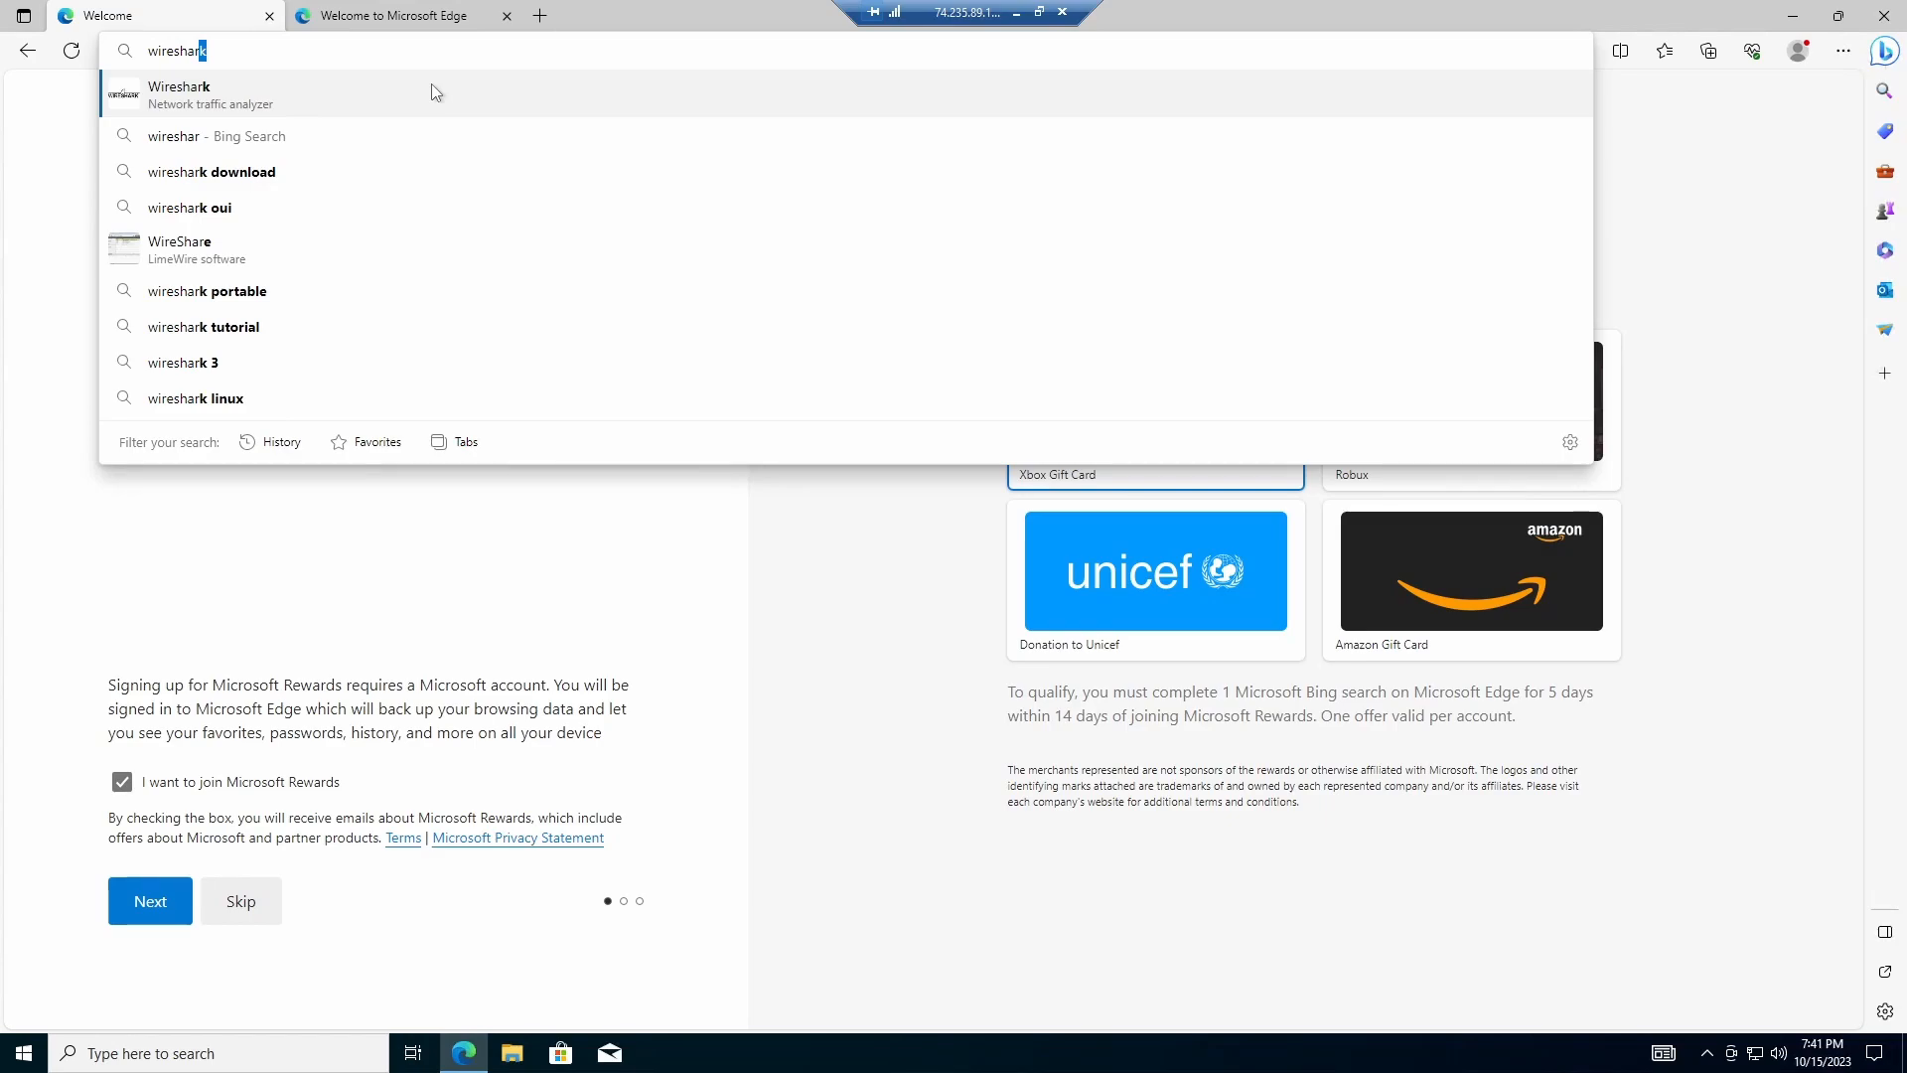
pyautogui.write('k down')
pyautogui.press('Return')
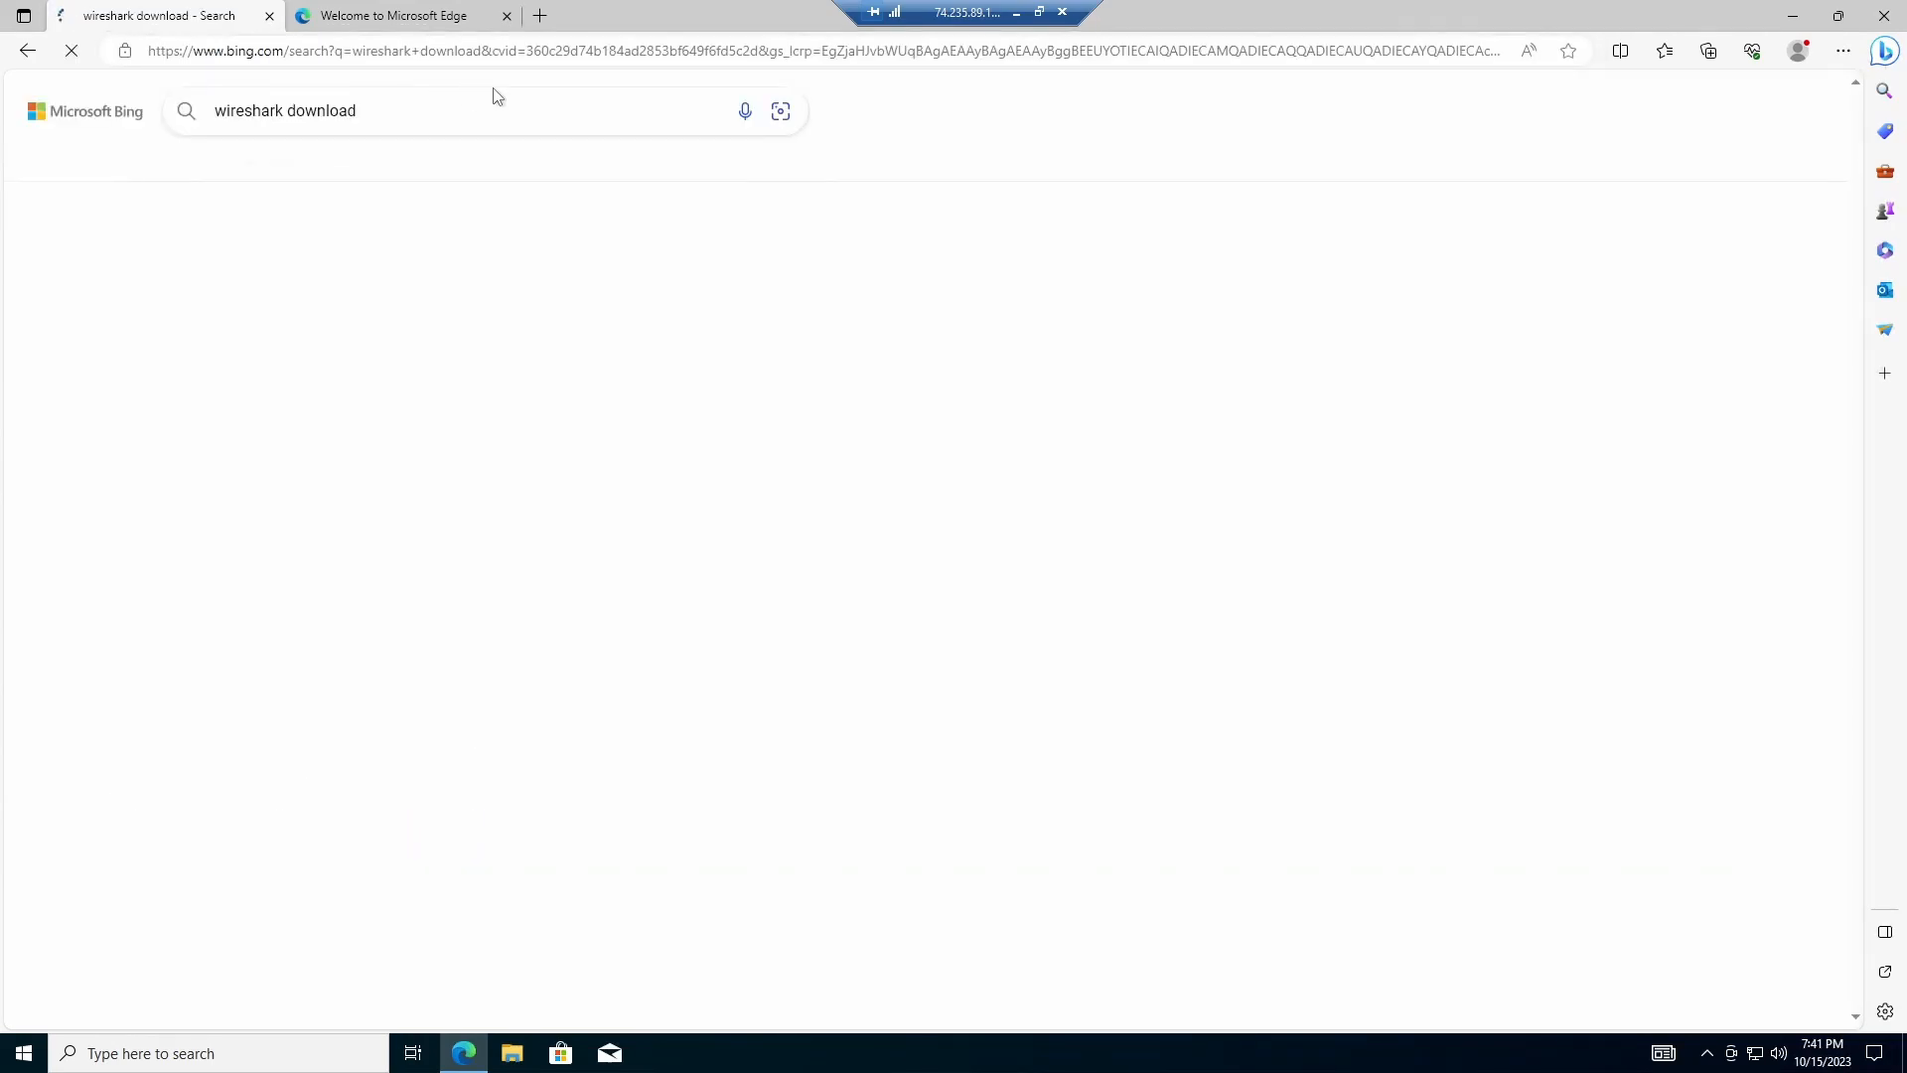
pyautogui.scroll(-1, 333, 311)
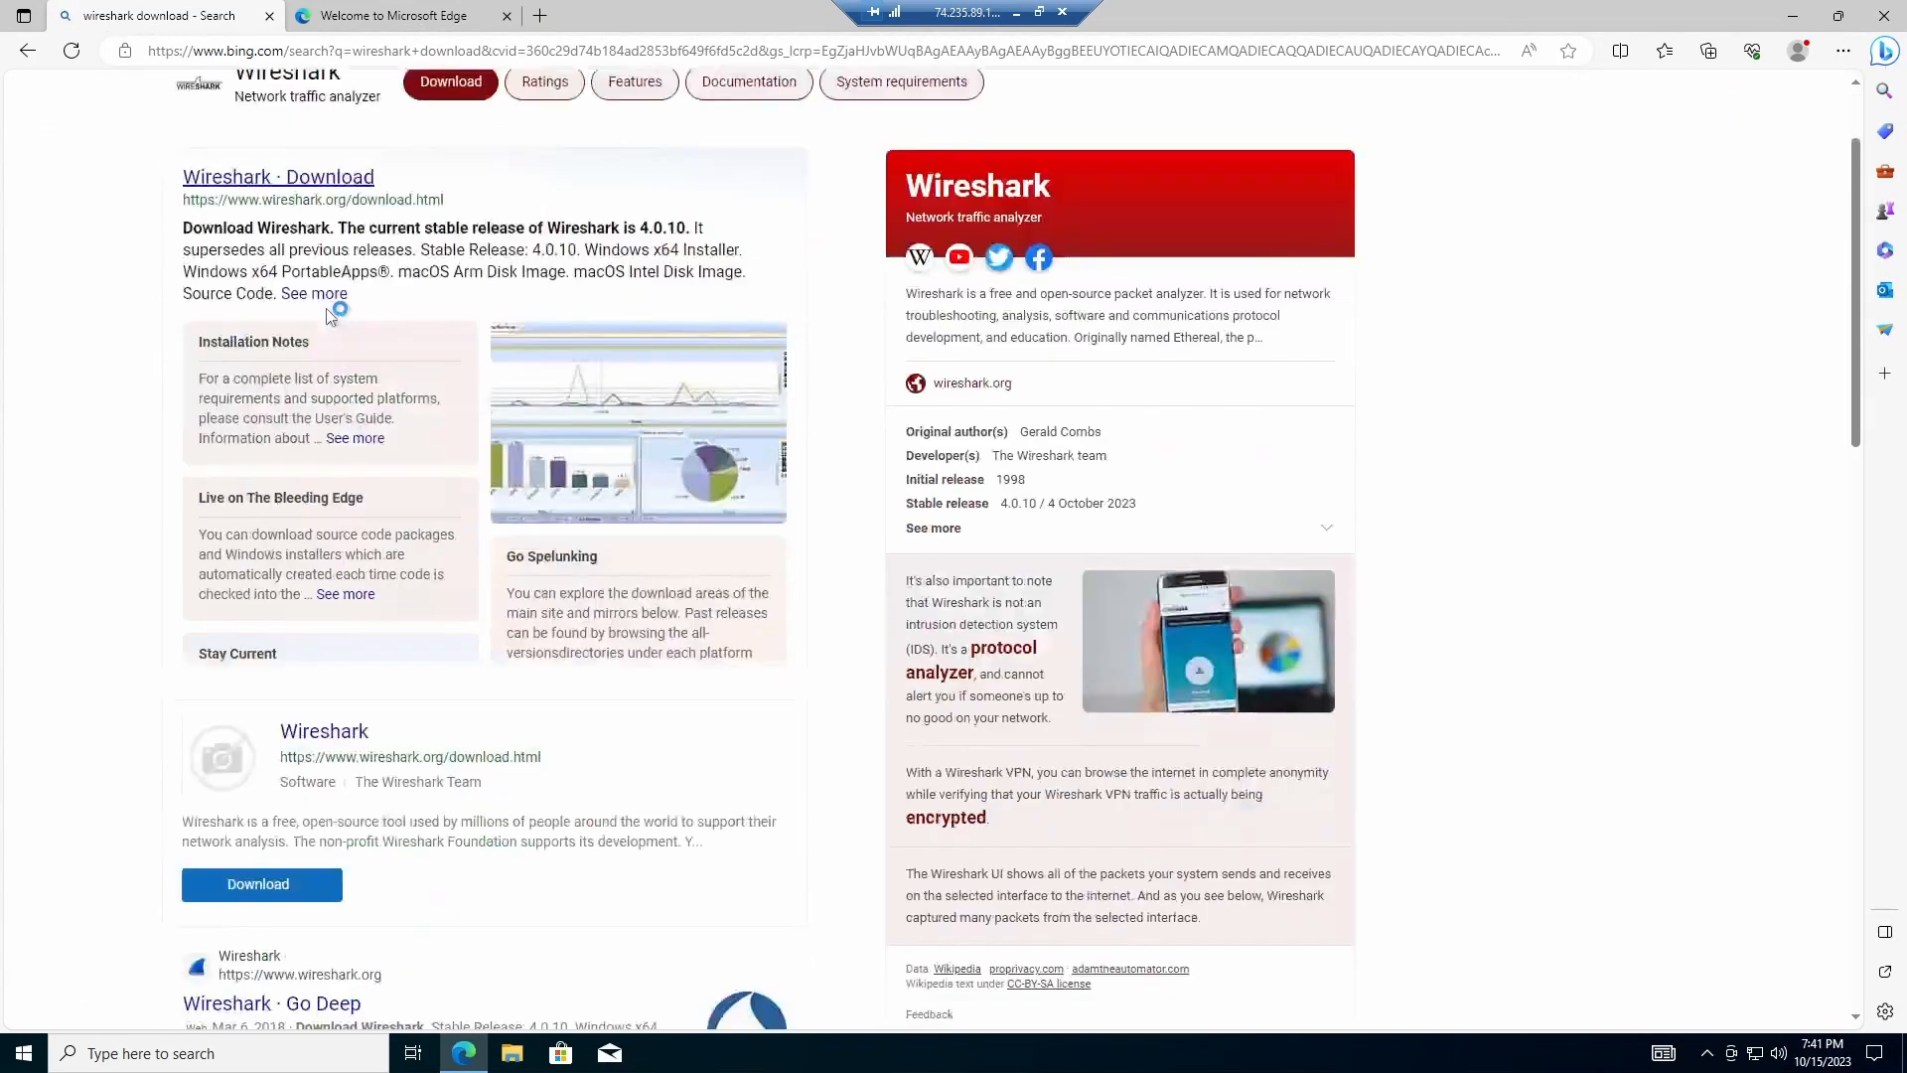
pyautogui.scroll(-1, 389, 944)
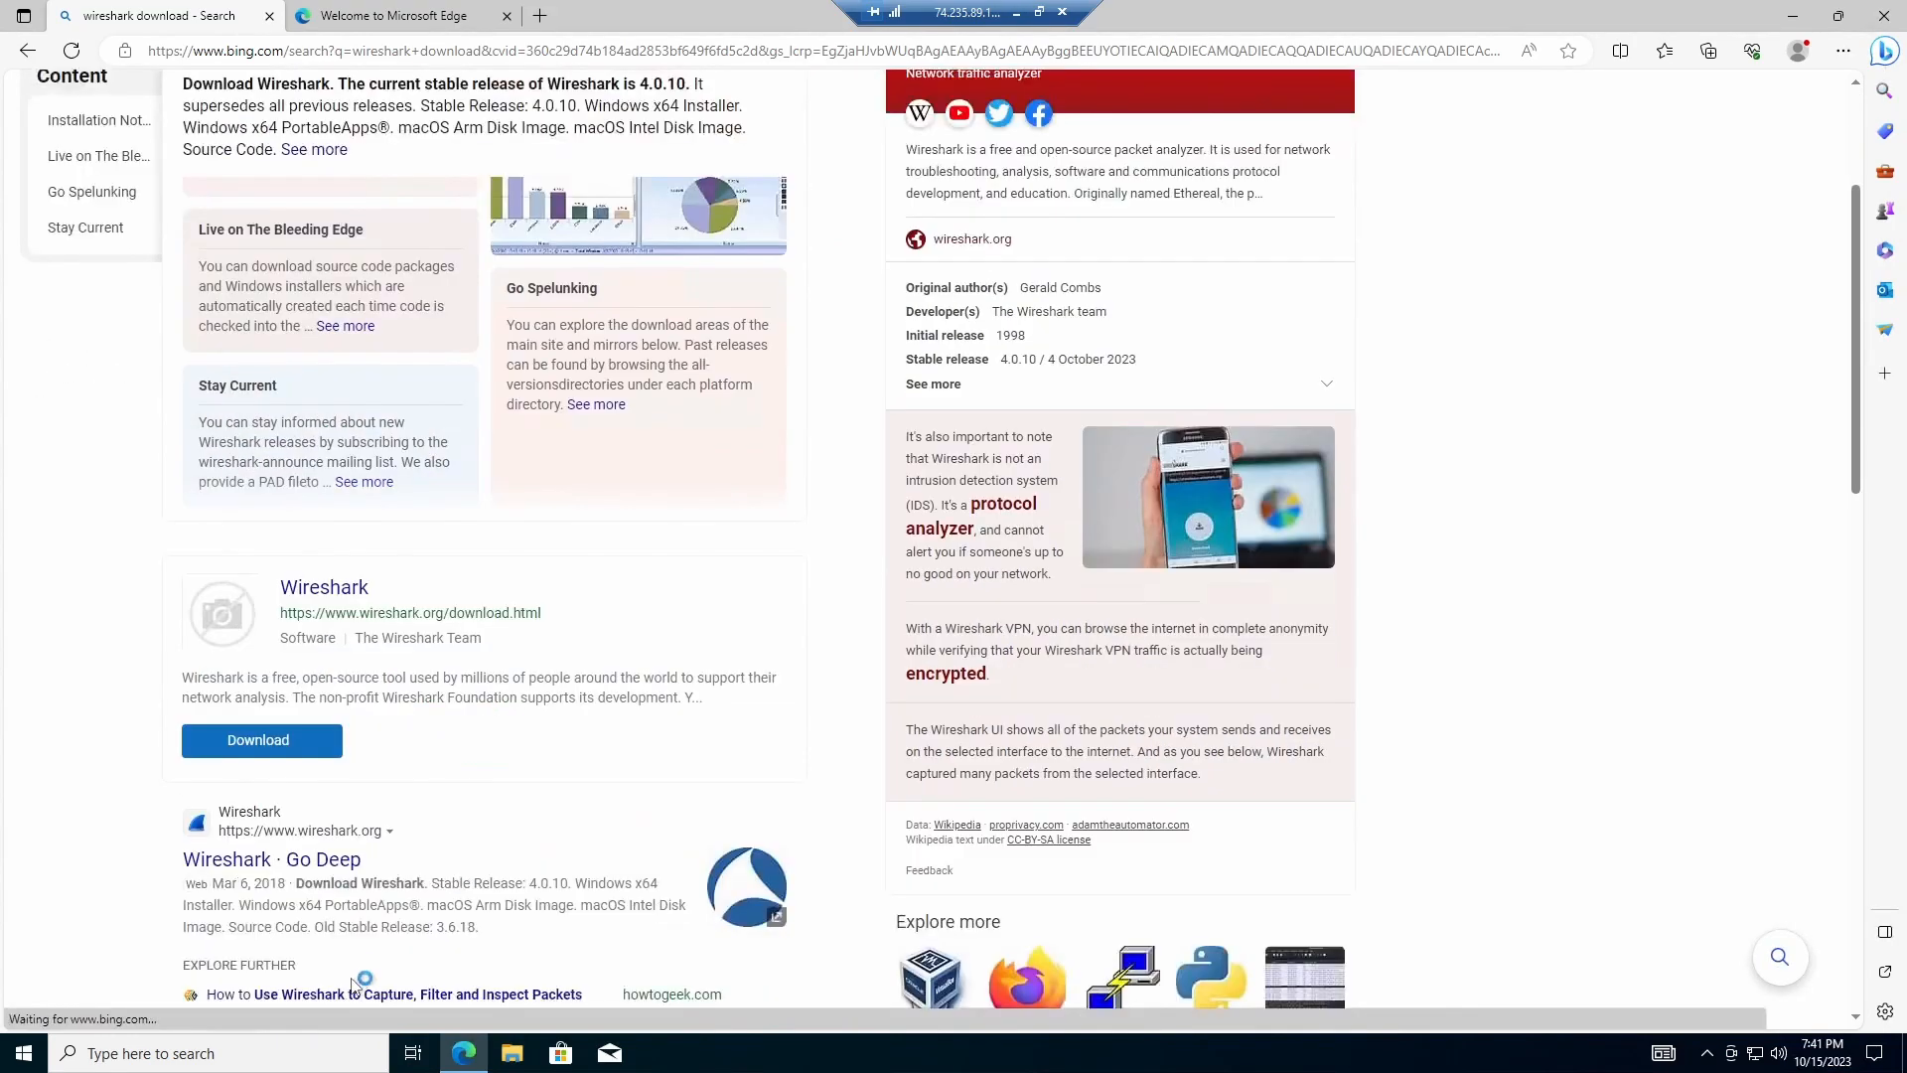
pyautogui.click(298, 860)
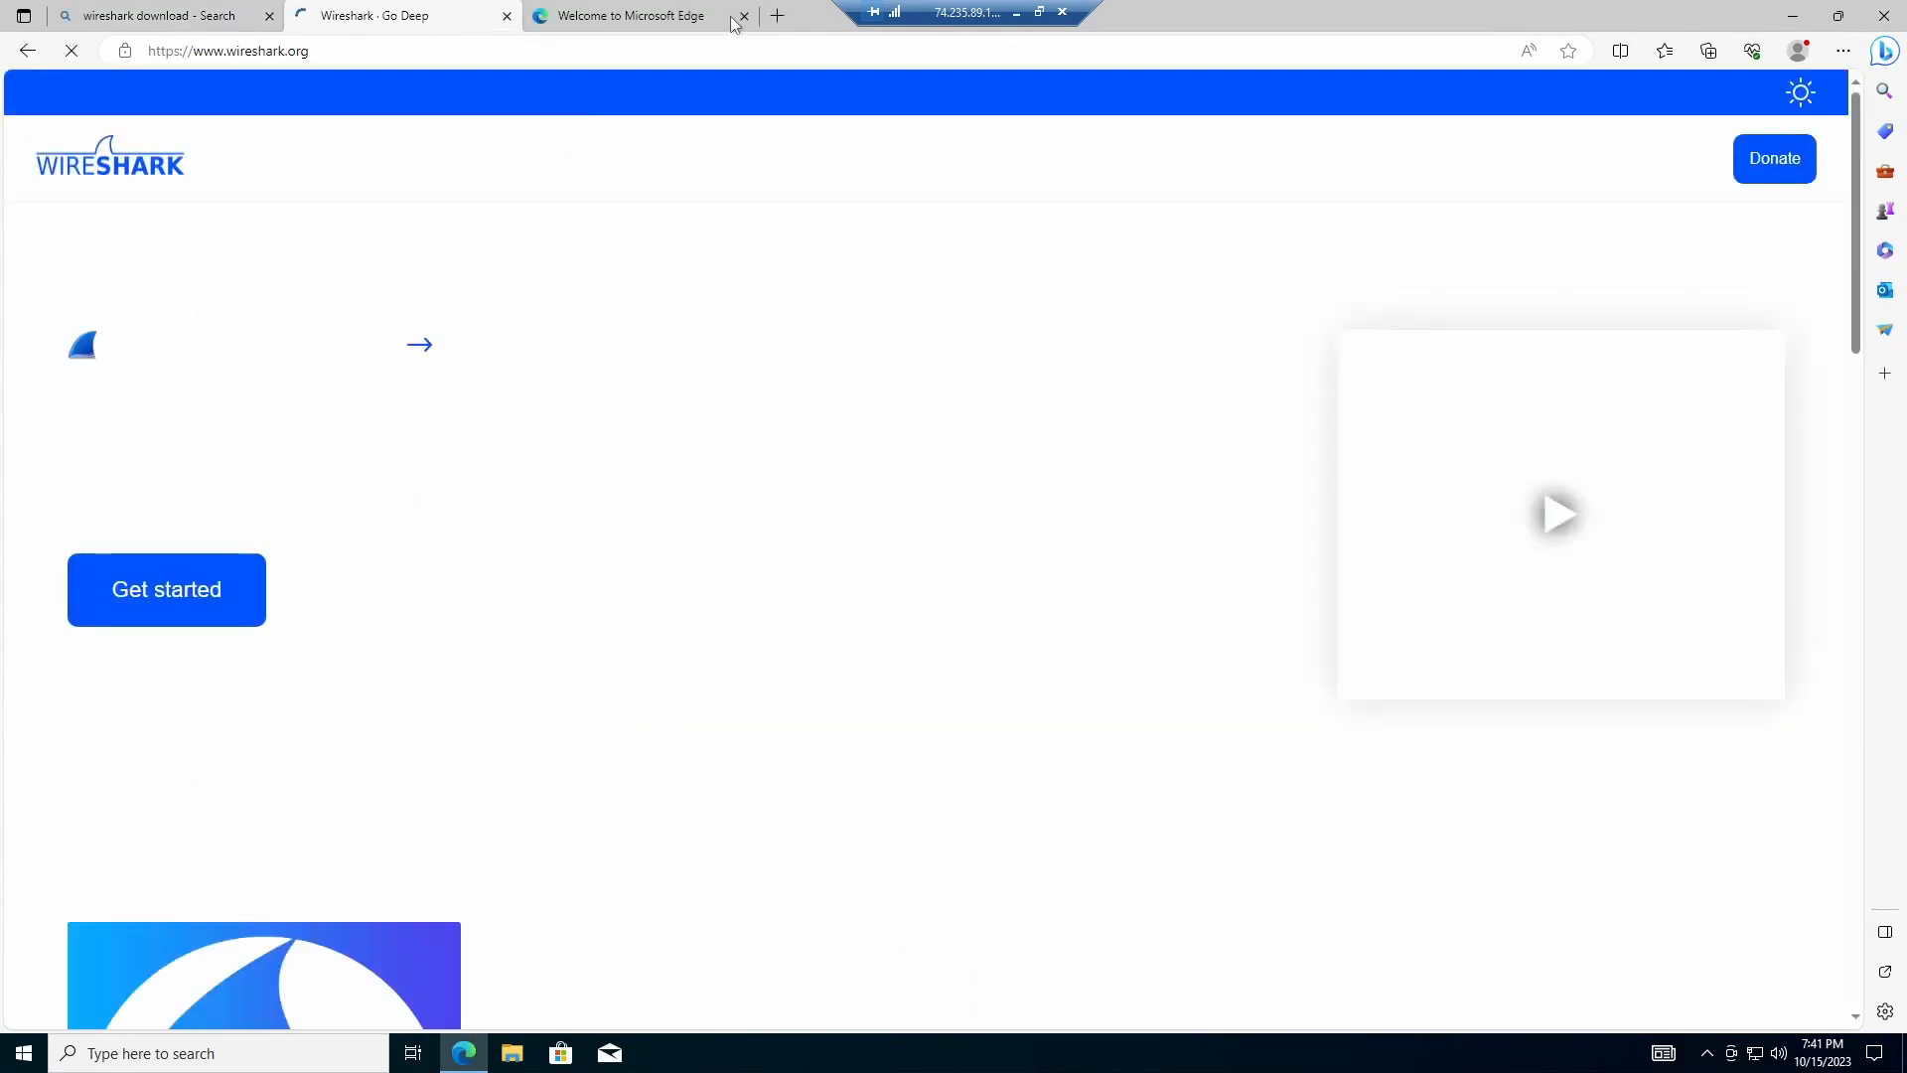
pyautogui.click(735, 18)
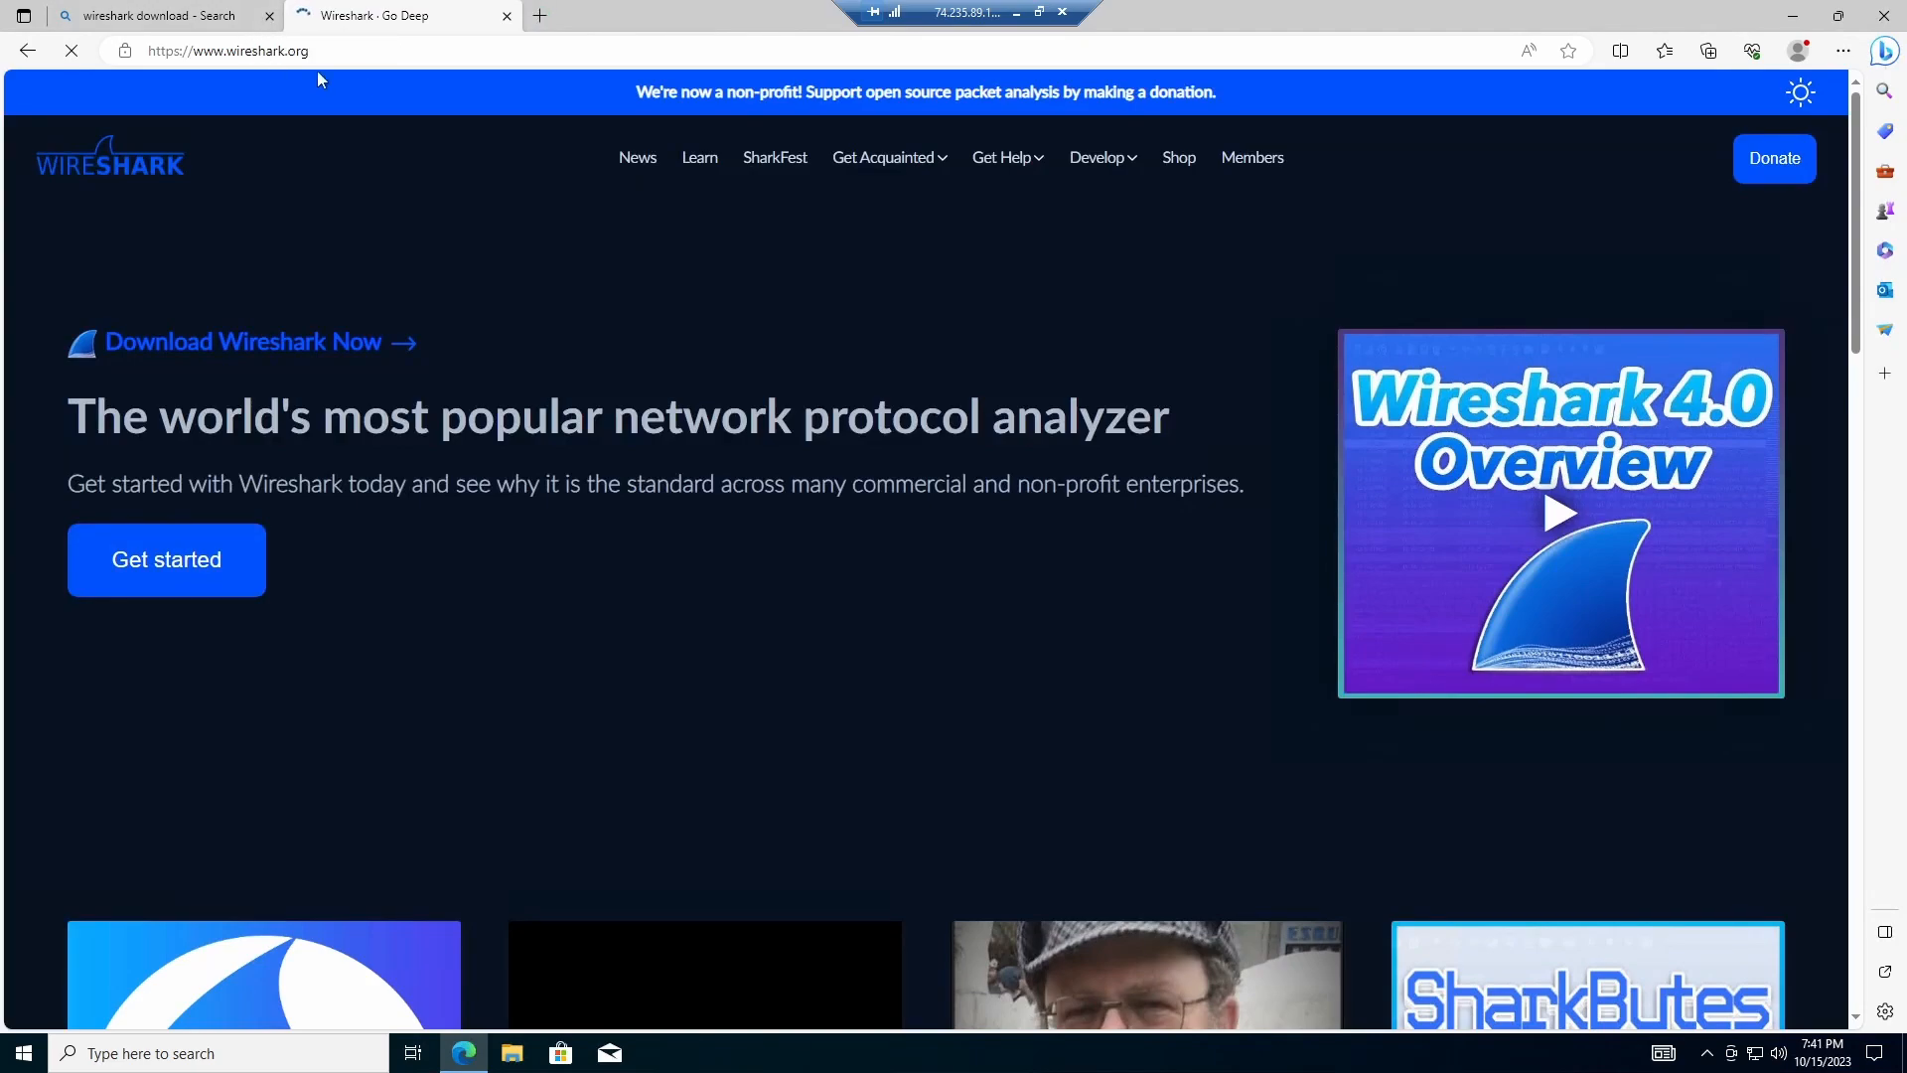
pyautogui.click(269, 16)
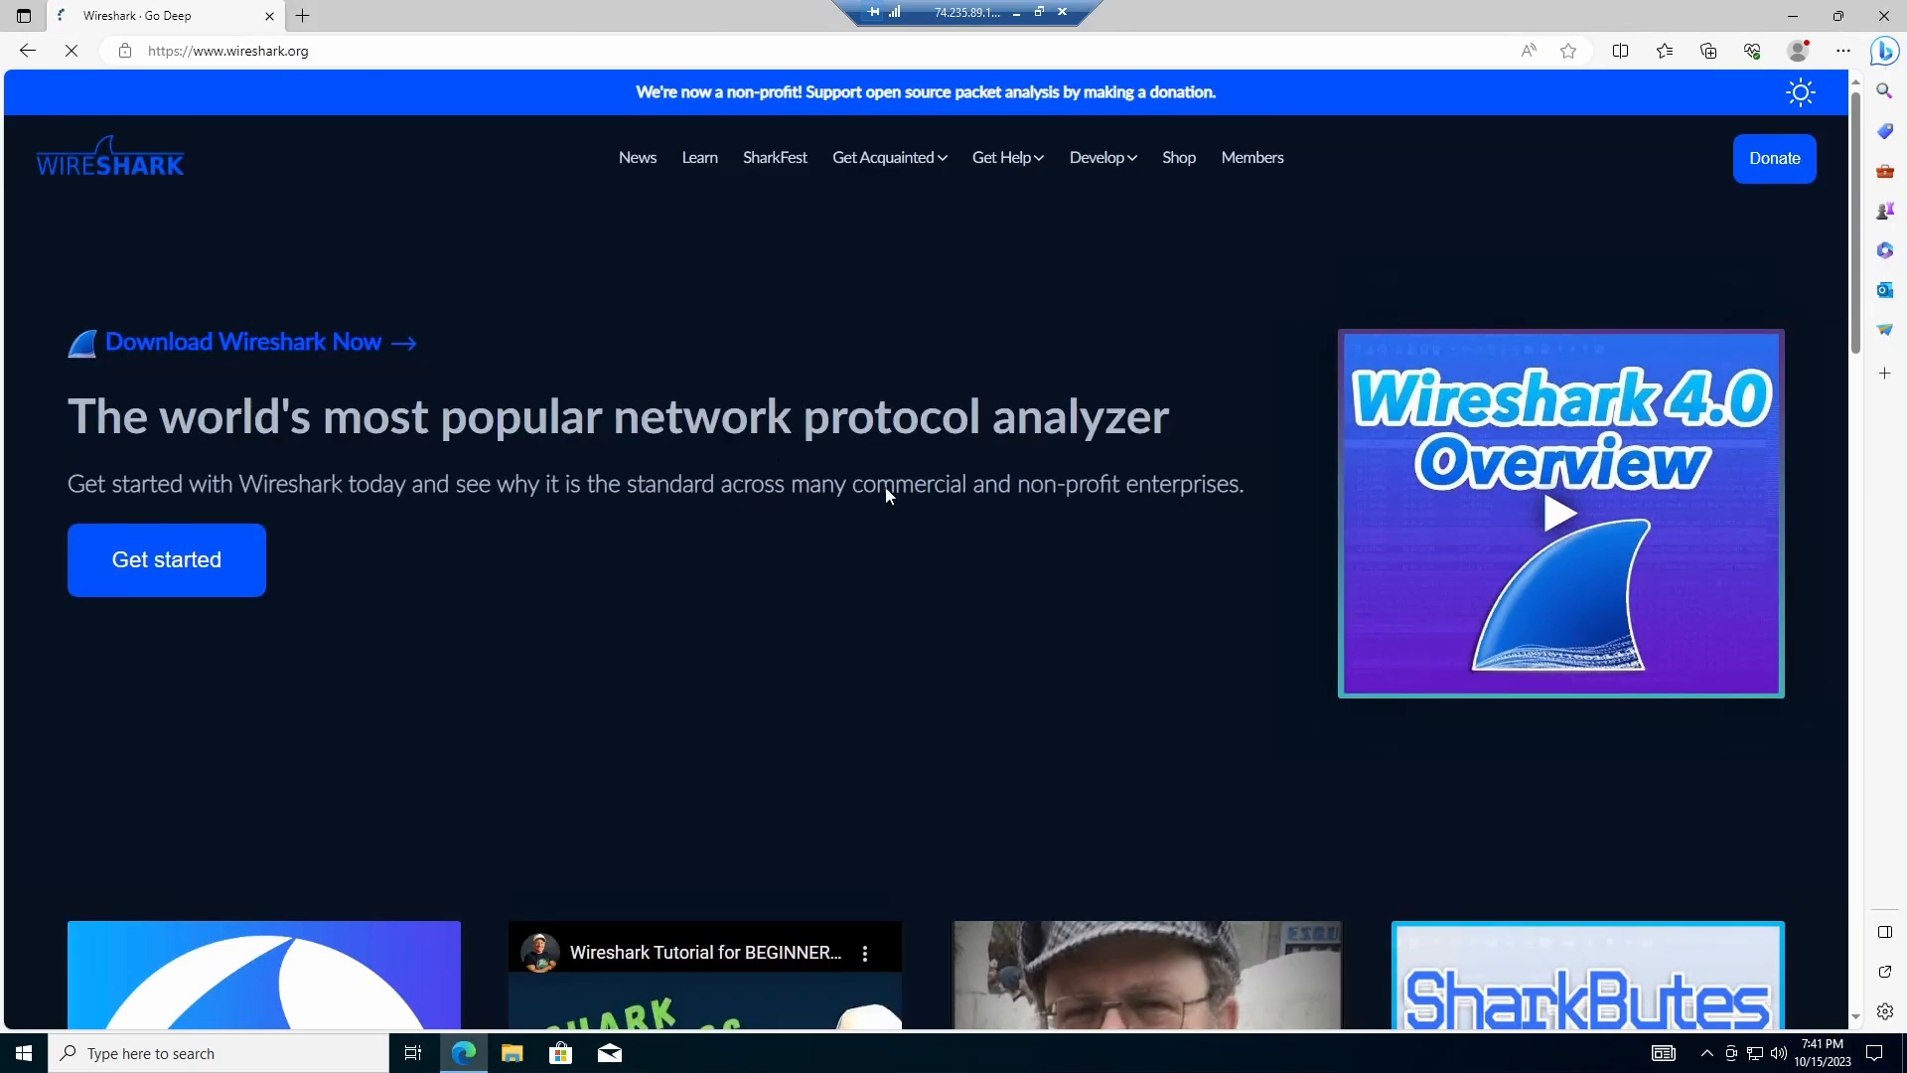
pyautogui.click(181, 556)
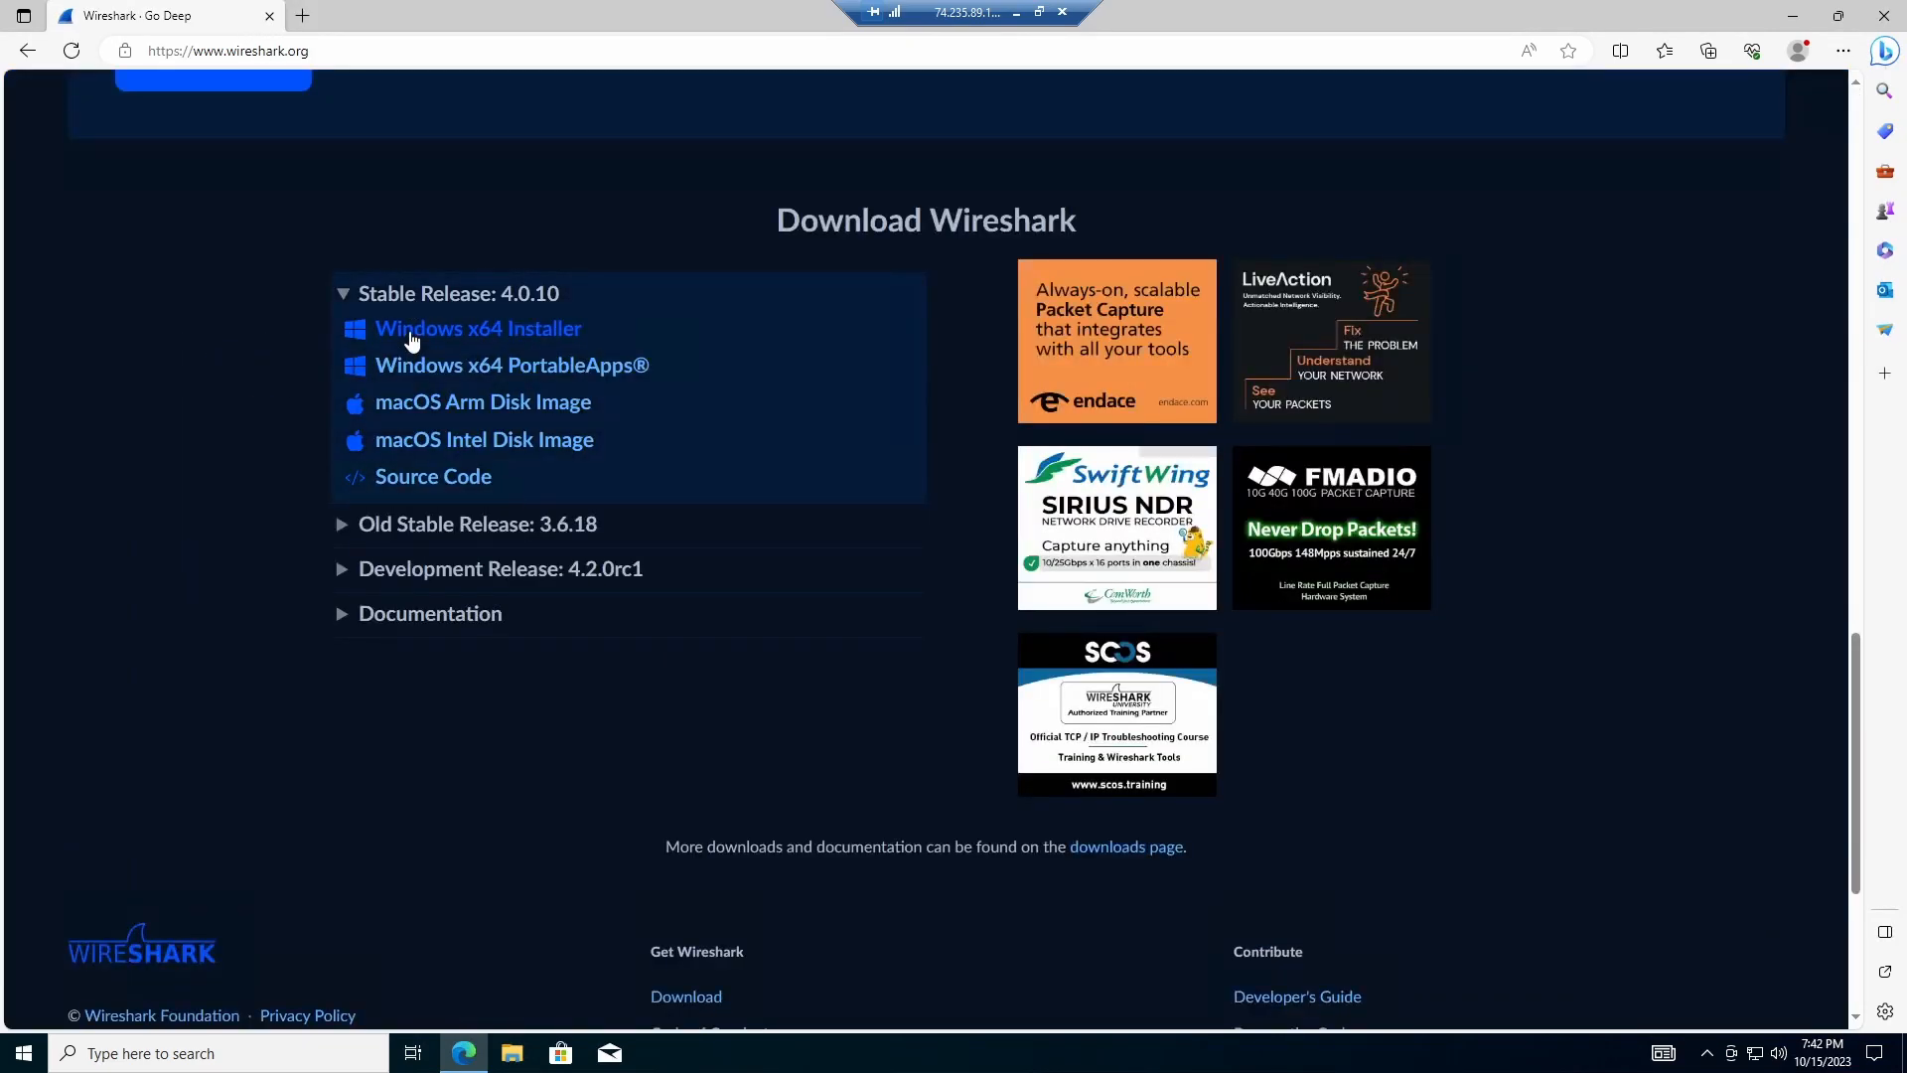
# Step: Download Wireshark-win64-4.0.10.exe, close Edge once finished, and open File Explorer
pyautogui.click(477, 340)
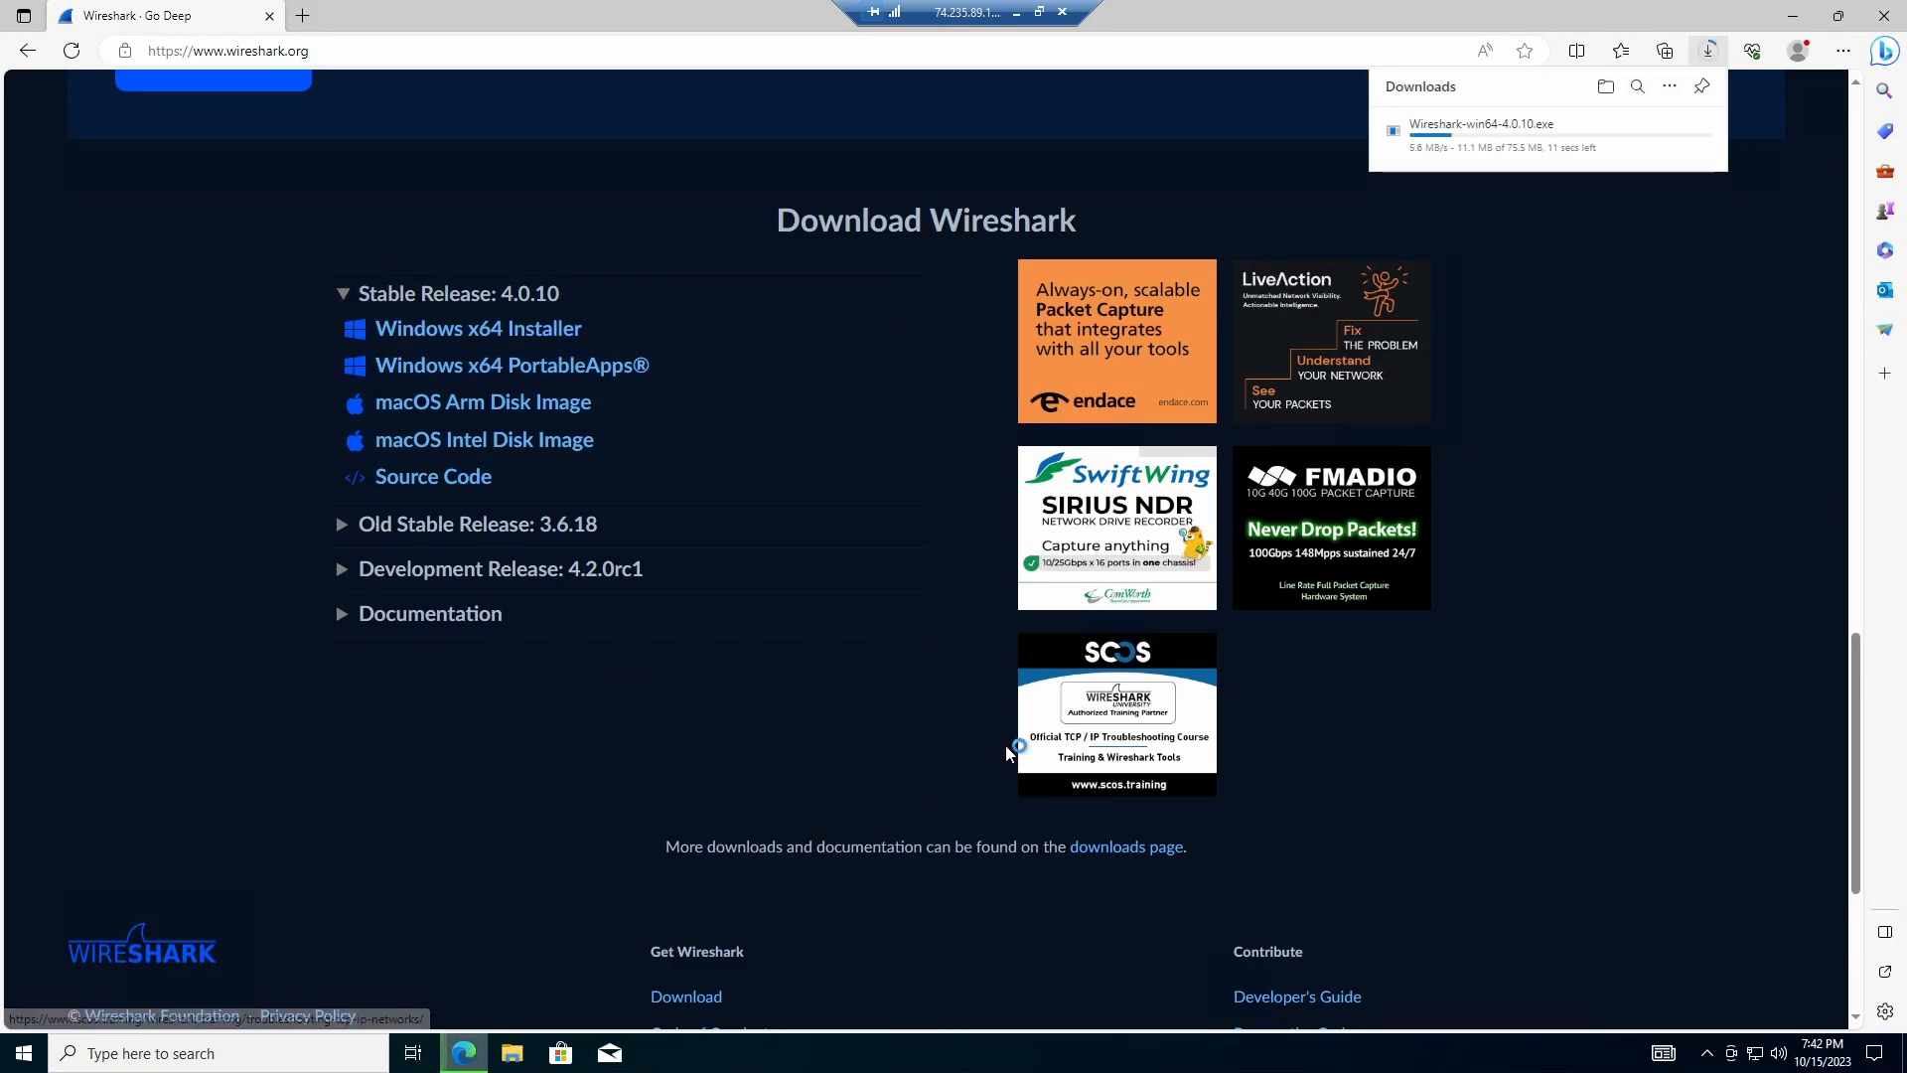
pyautogui.click(1884, 17)
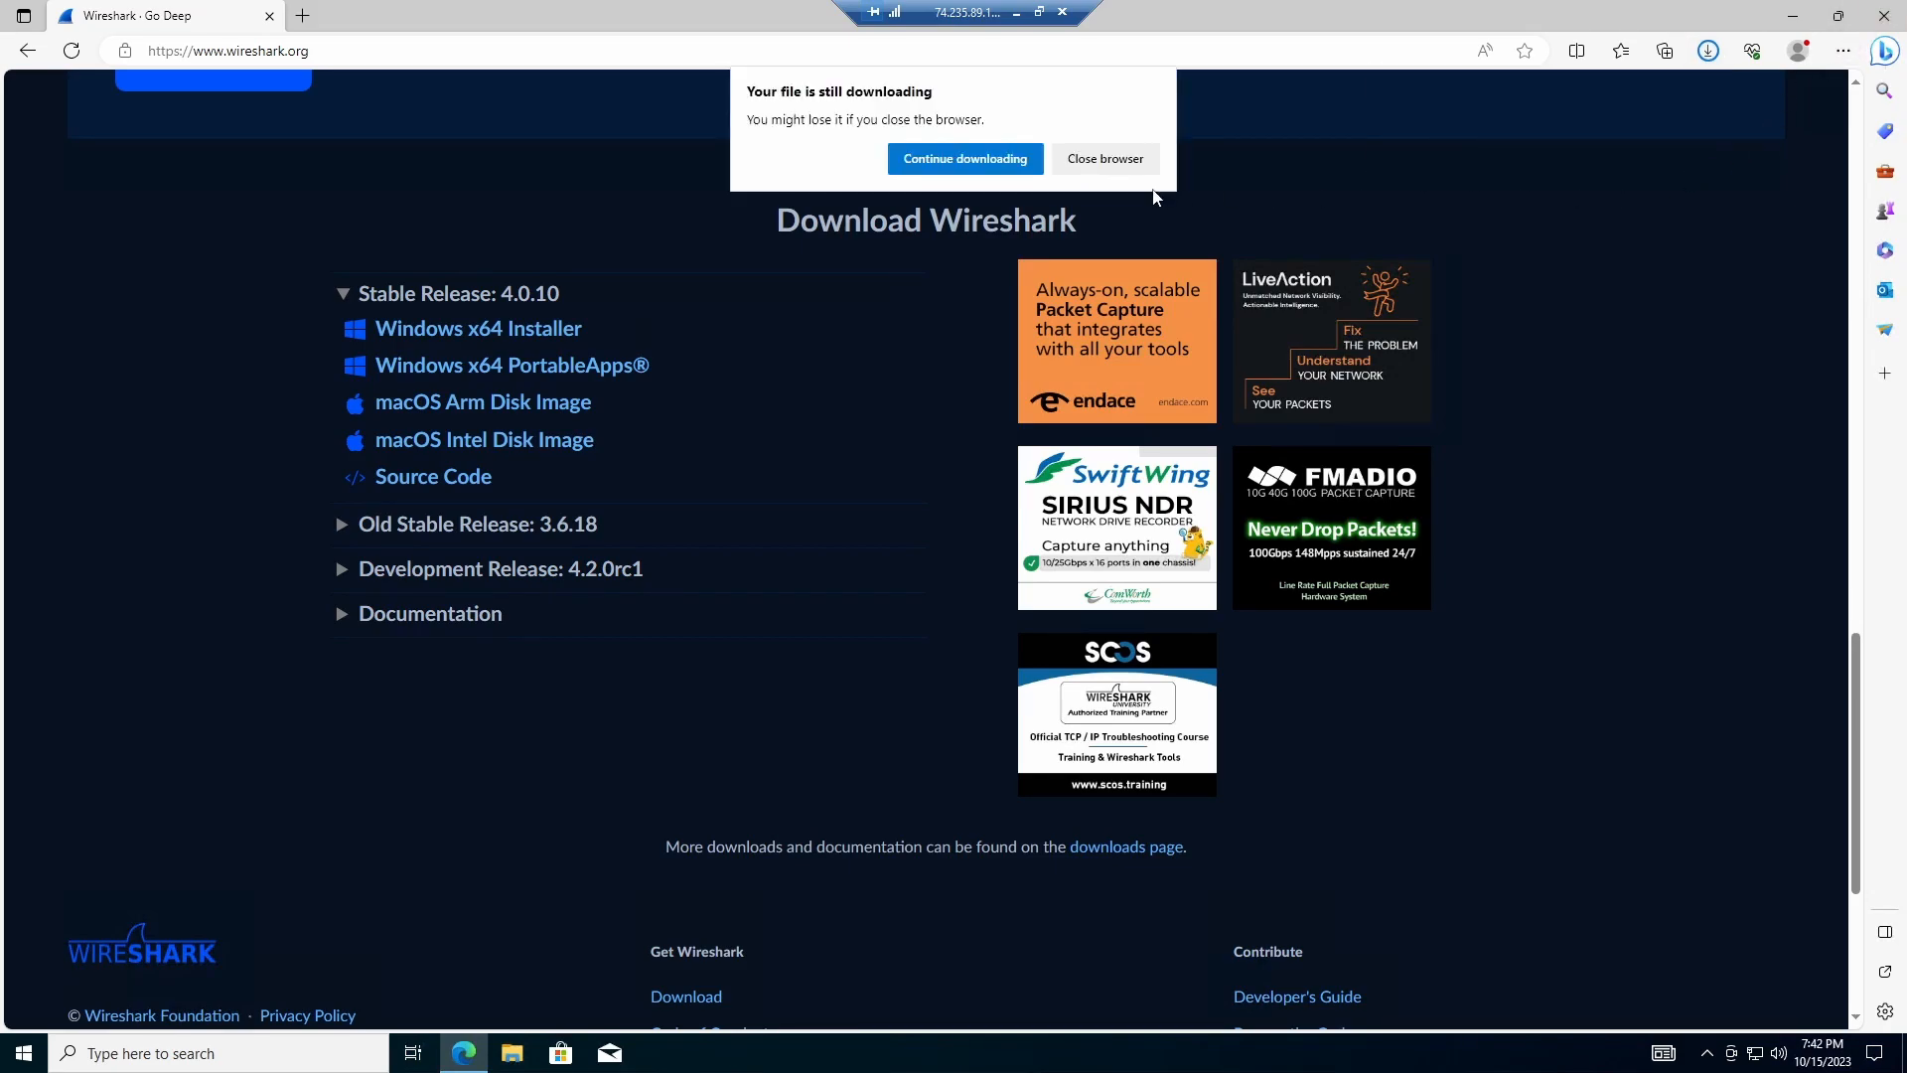
pyautogui.click(992, 158)
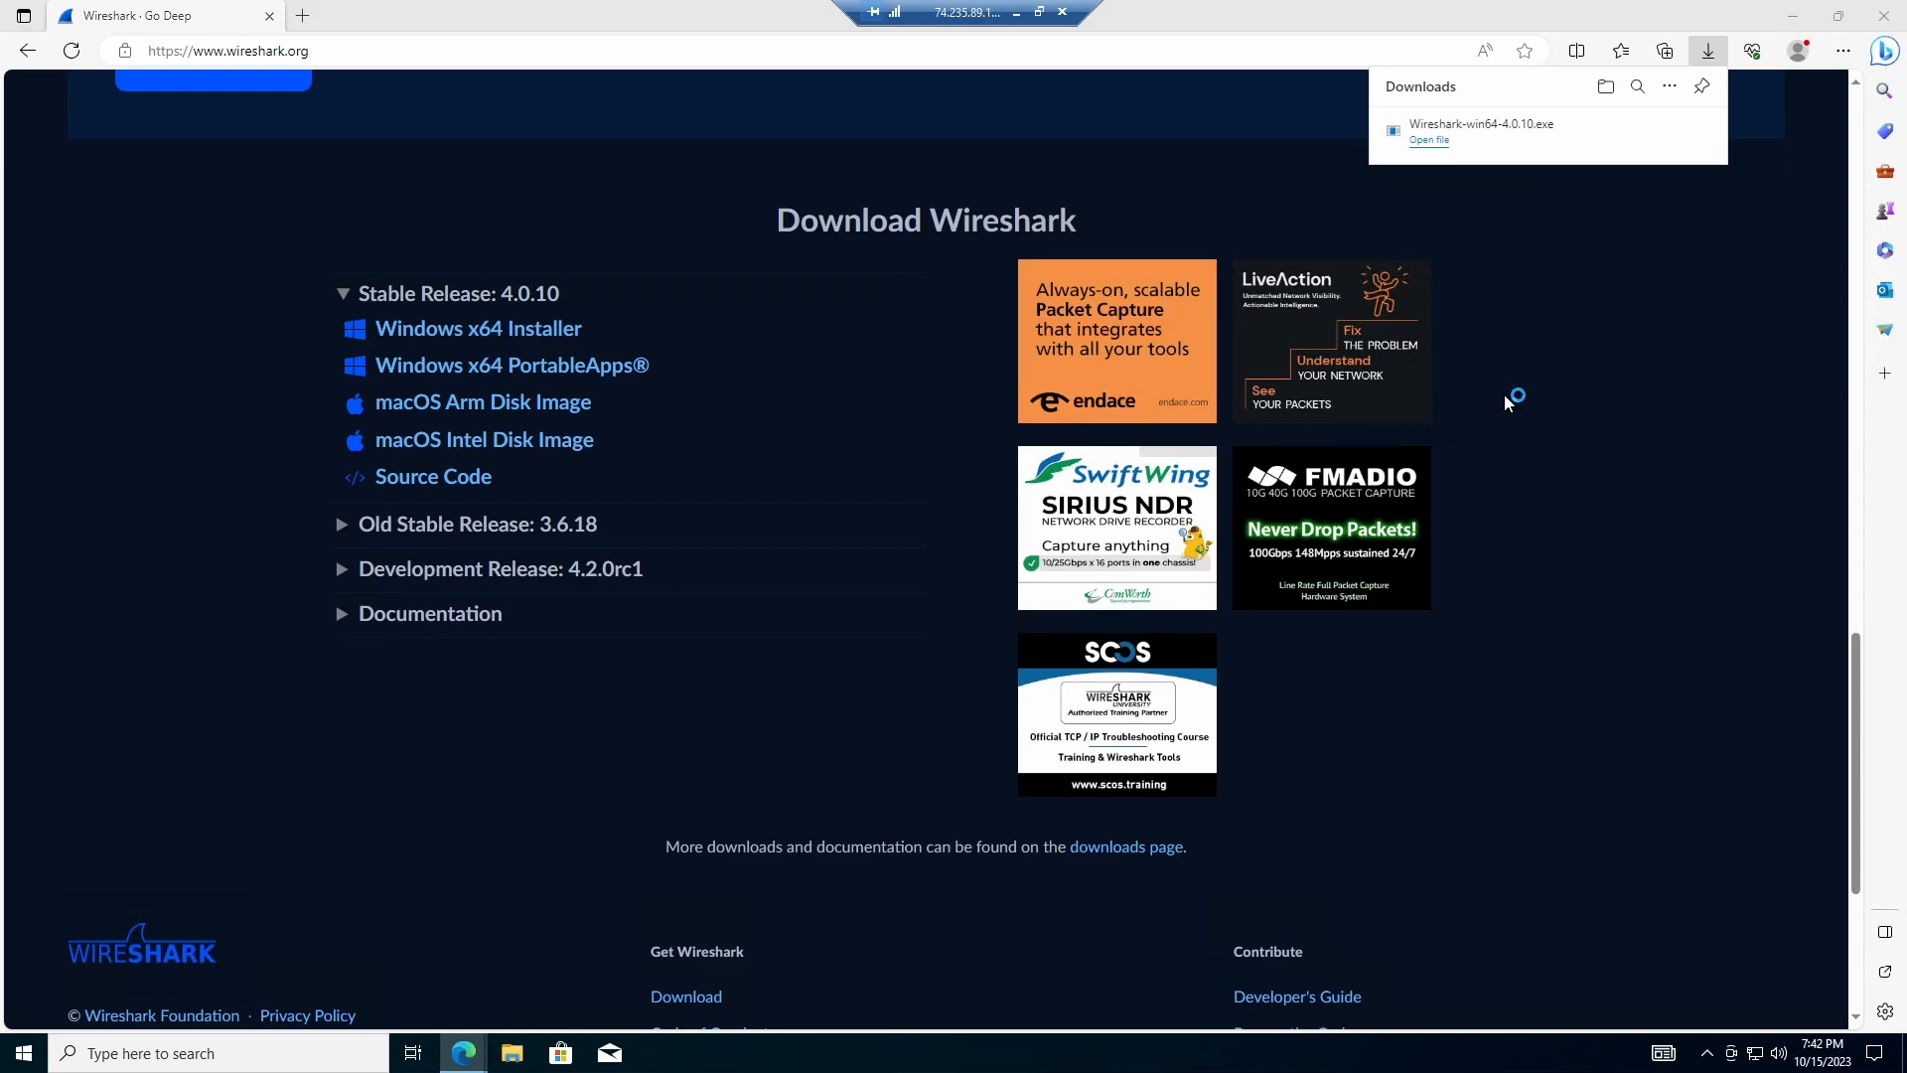
pyautogui.click(1535, 129)
pyautogui.click(1884, 16)
pyautogui.click(511, 1053)
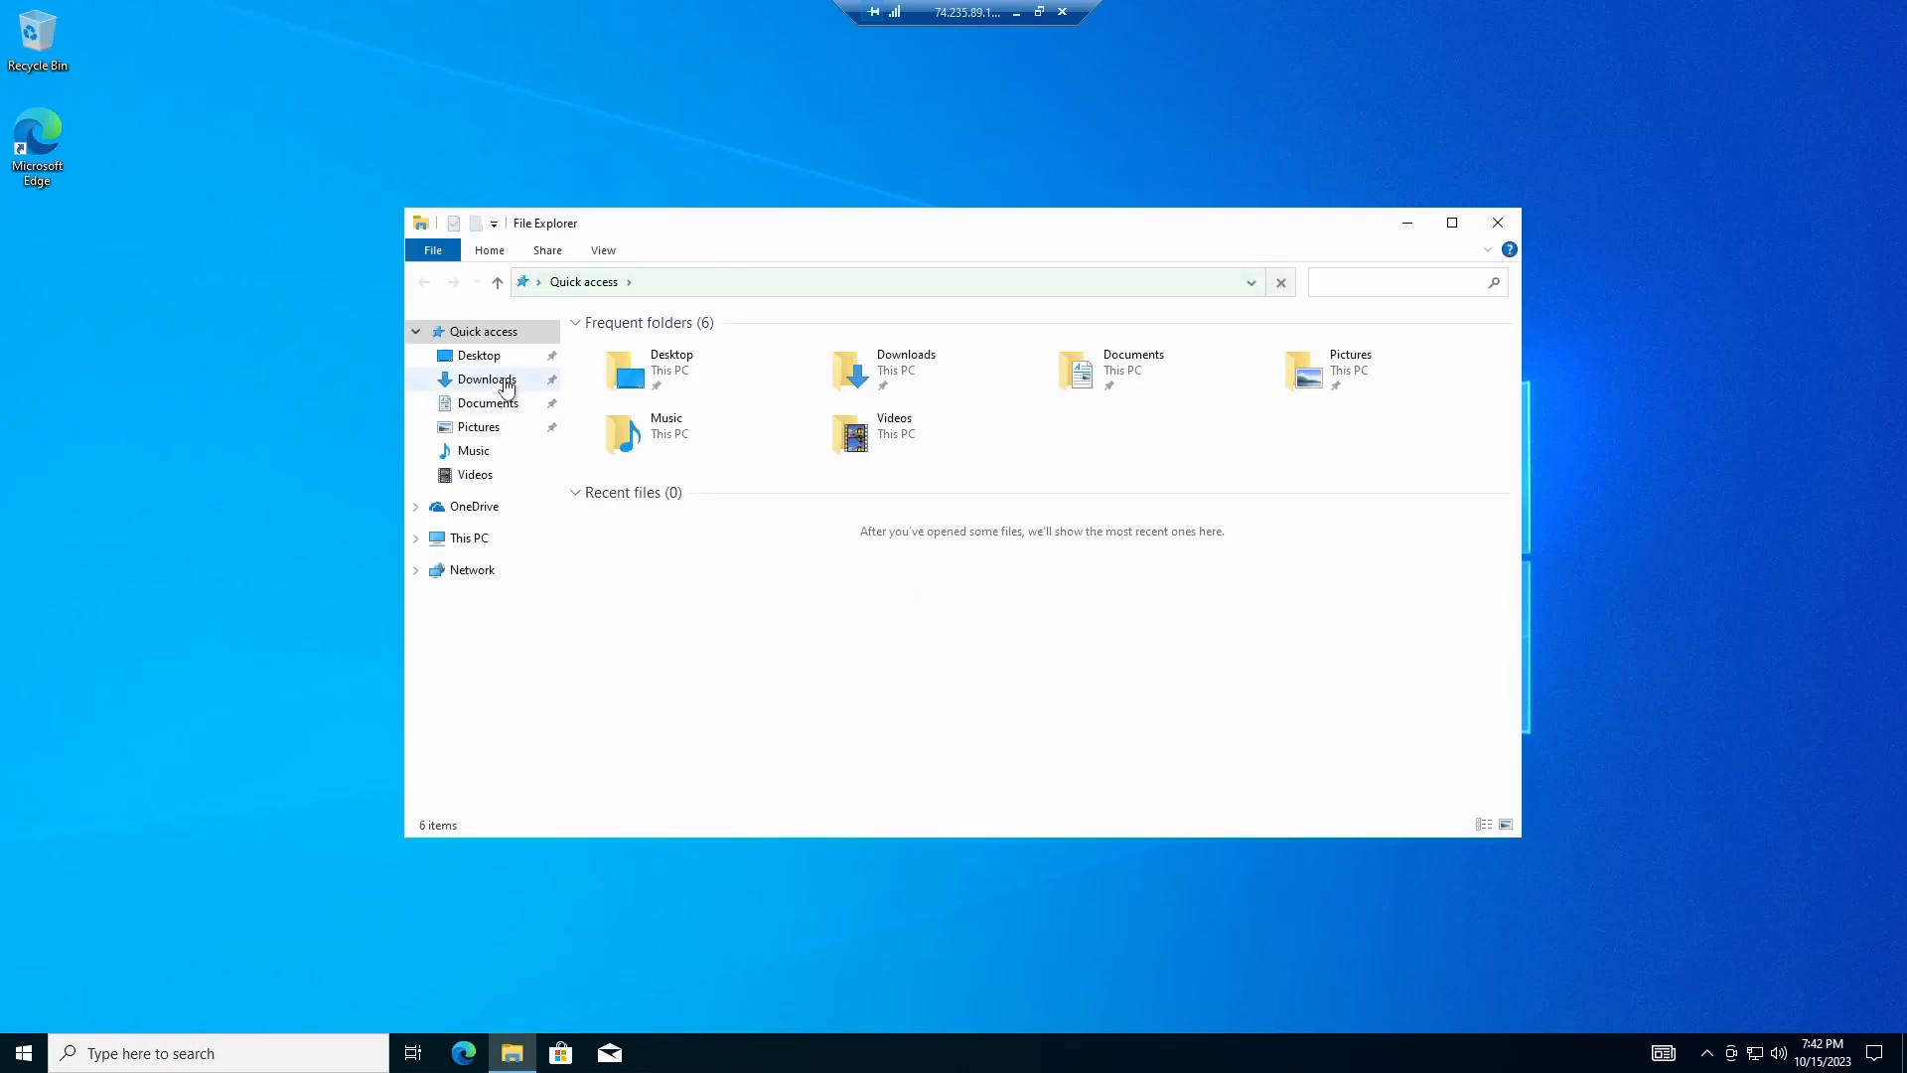
# Step: Launch the Wireshark installer from Downloads and accept the license and default components
pyautogui.click(487, 380)
pyautogui.doubleClick(685, 376)
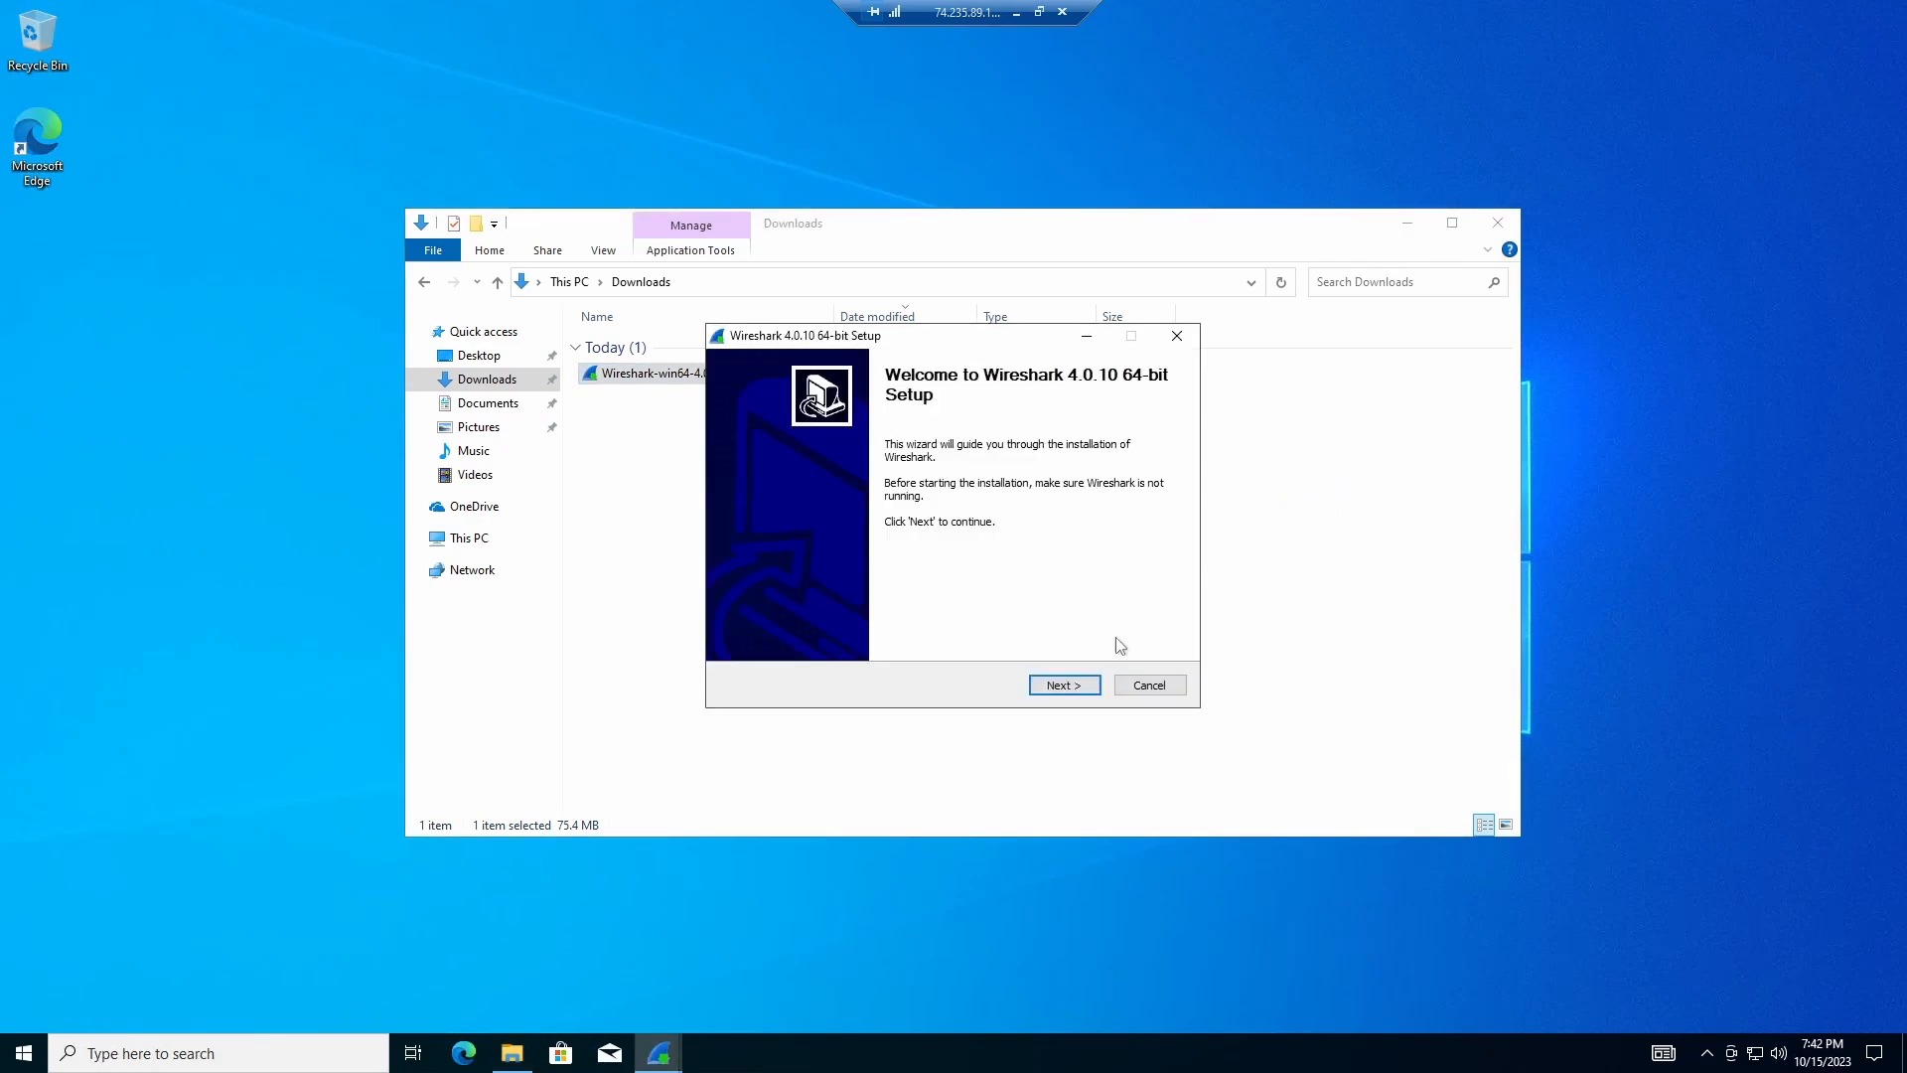
pyautogui.click(1038, 688)
pyautogui.click(1058, 687)
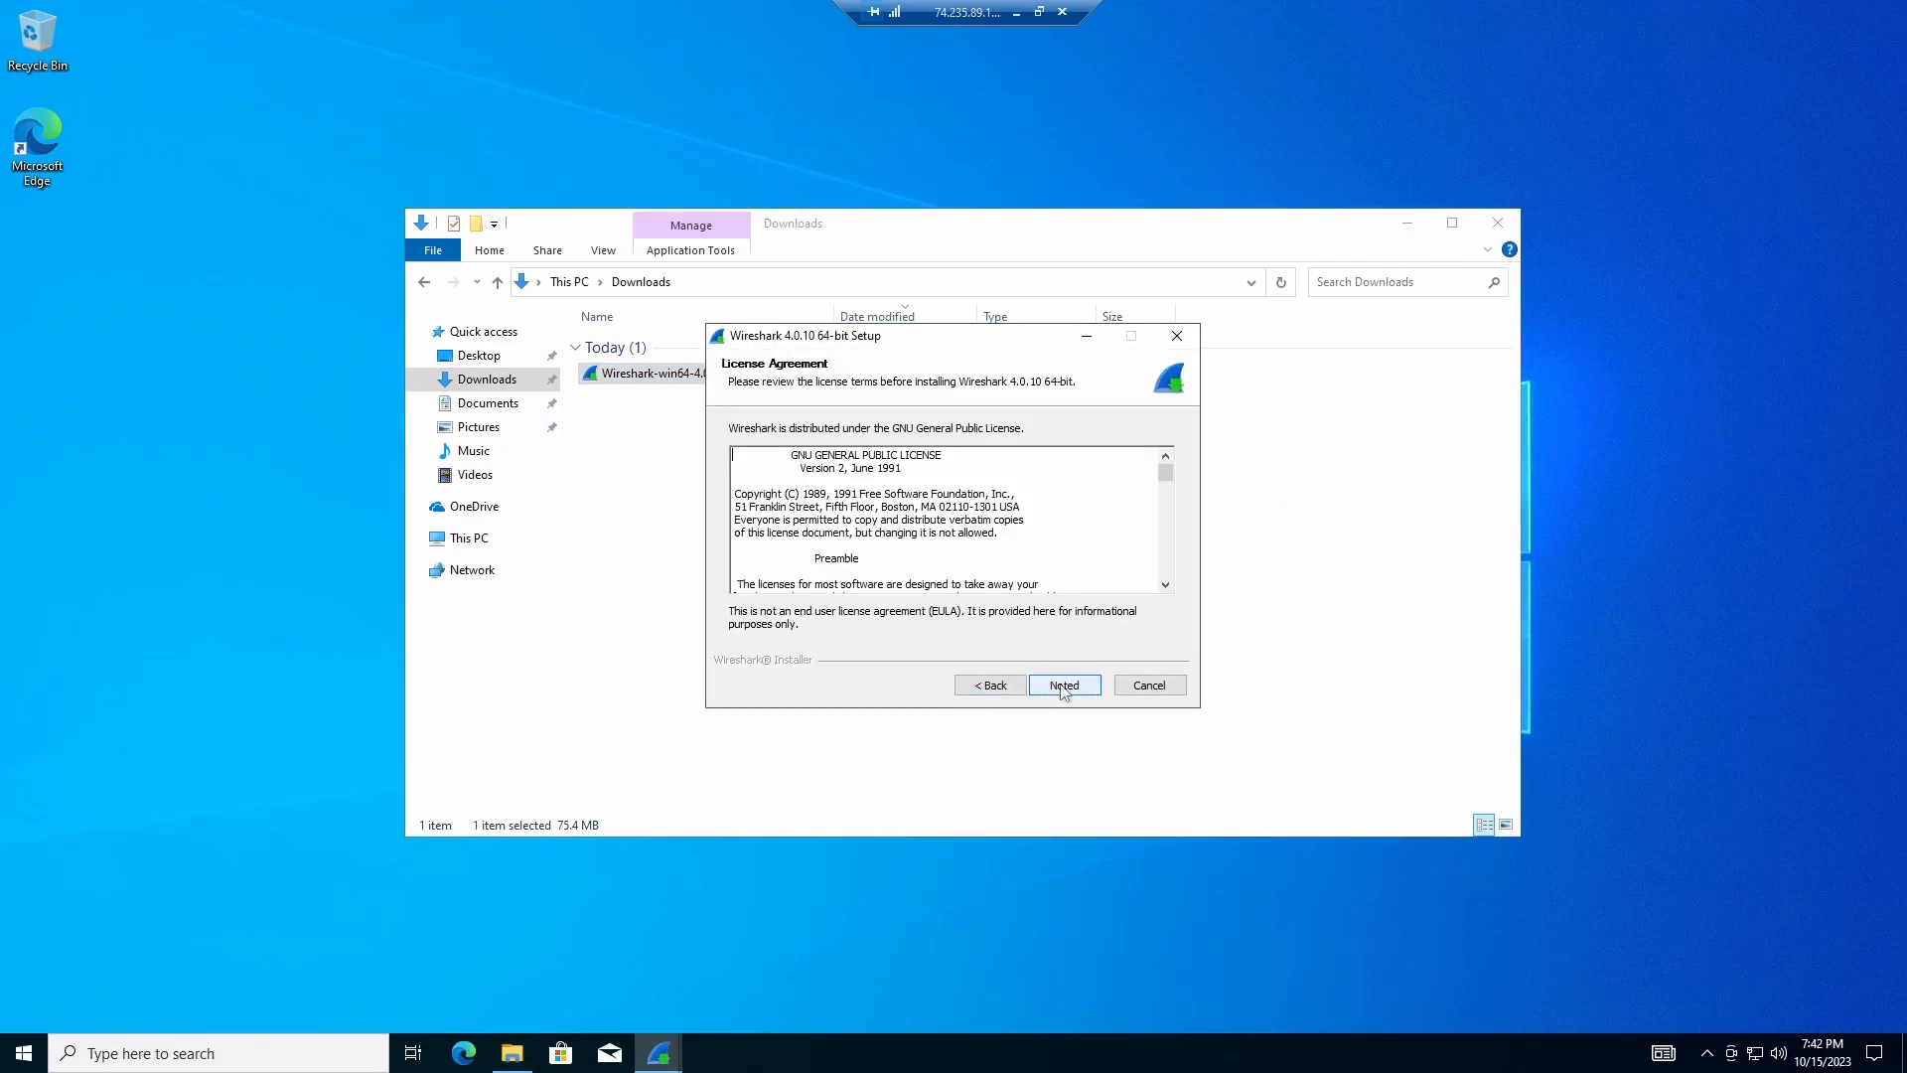
pyautogui.click(1063, 690)
pyautogui.click(1063, 692)
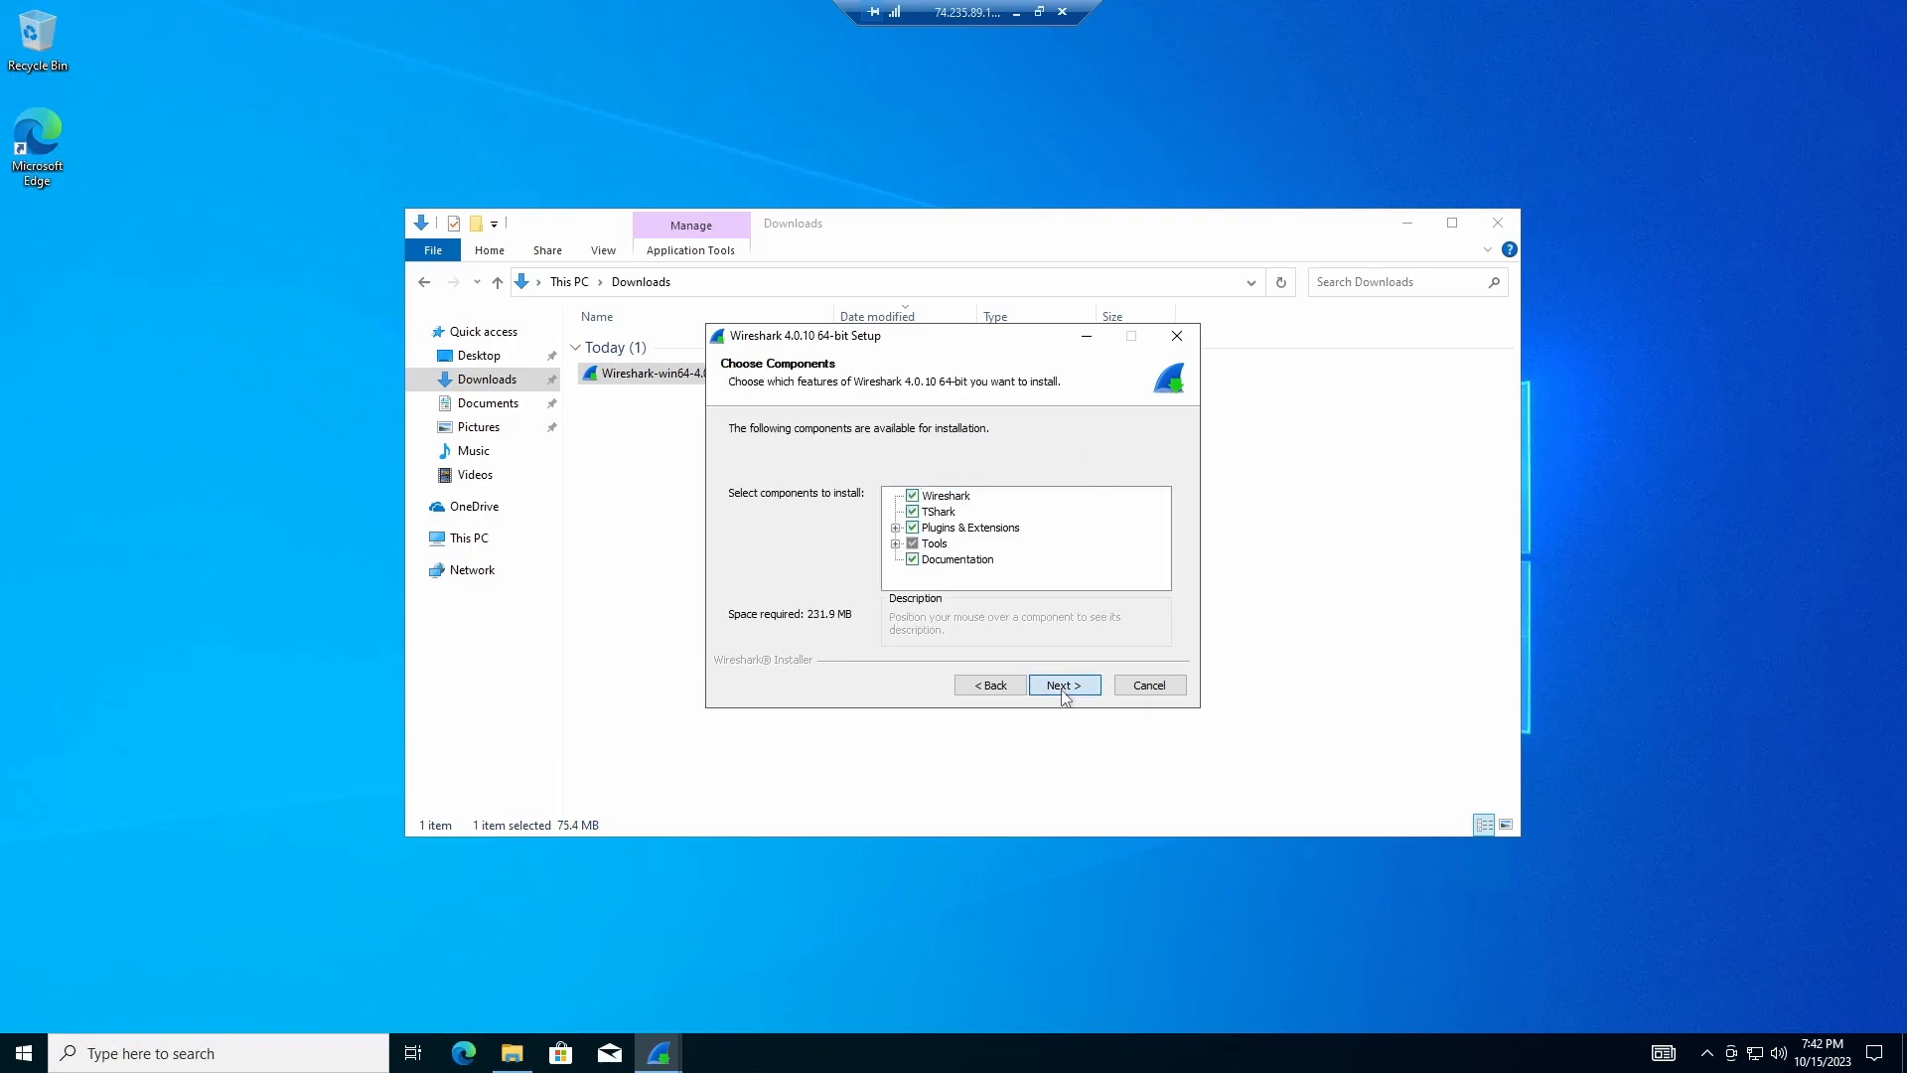
# Step: Keep the default folder and Npcap 1.71, skip USBPcap, install, and minimize the session
pyautogui.click(1068, 687)
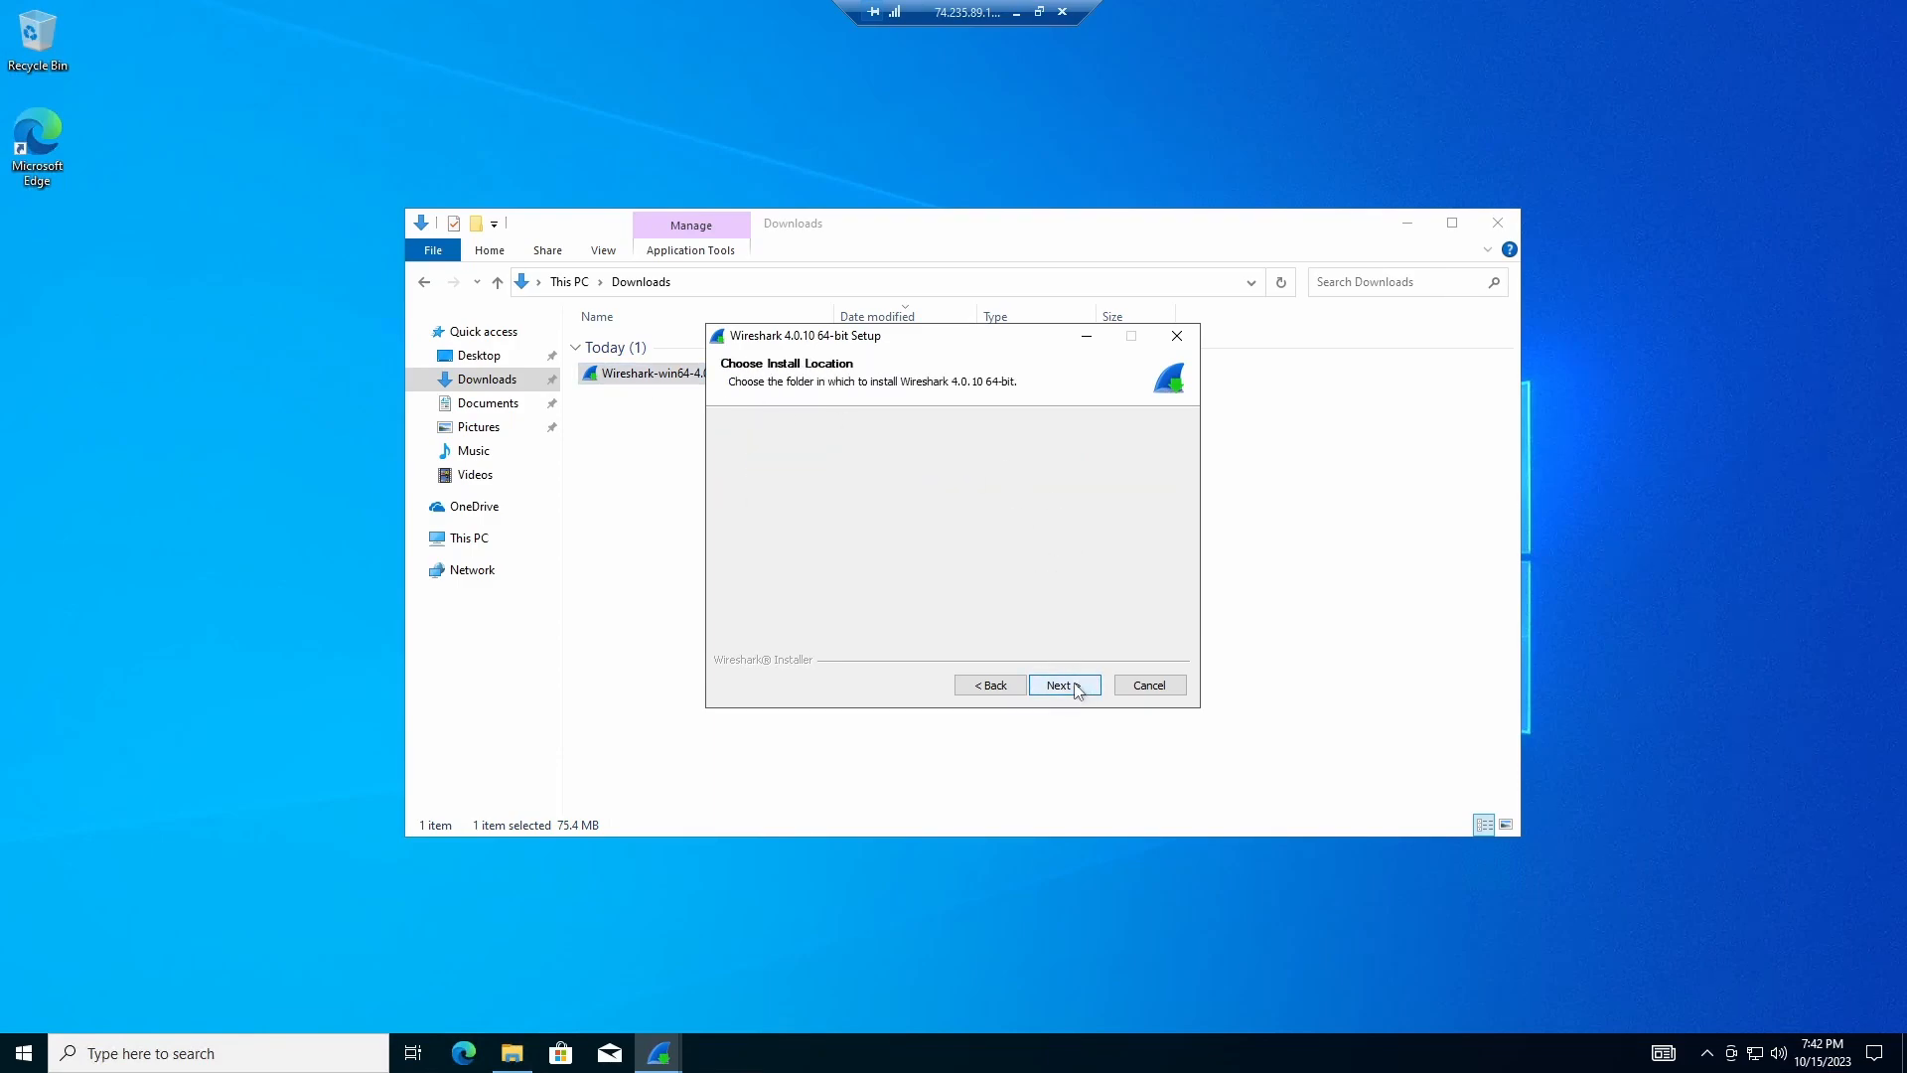
pyautogui.click(1078, 689)
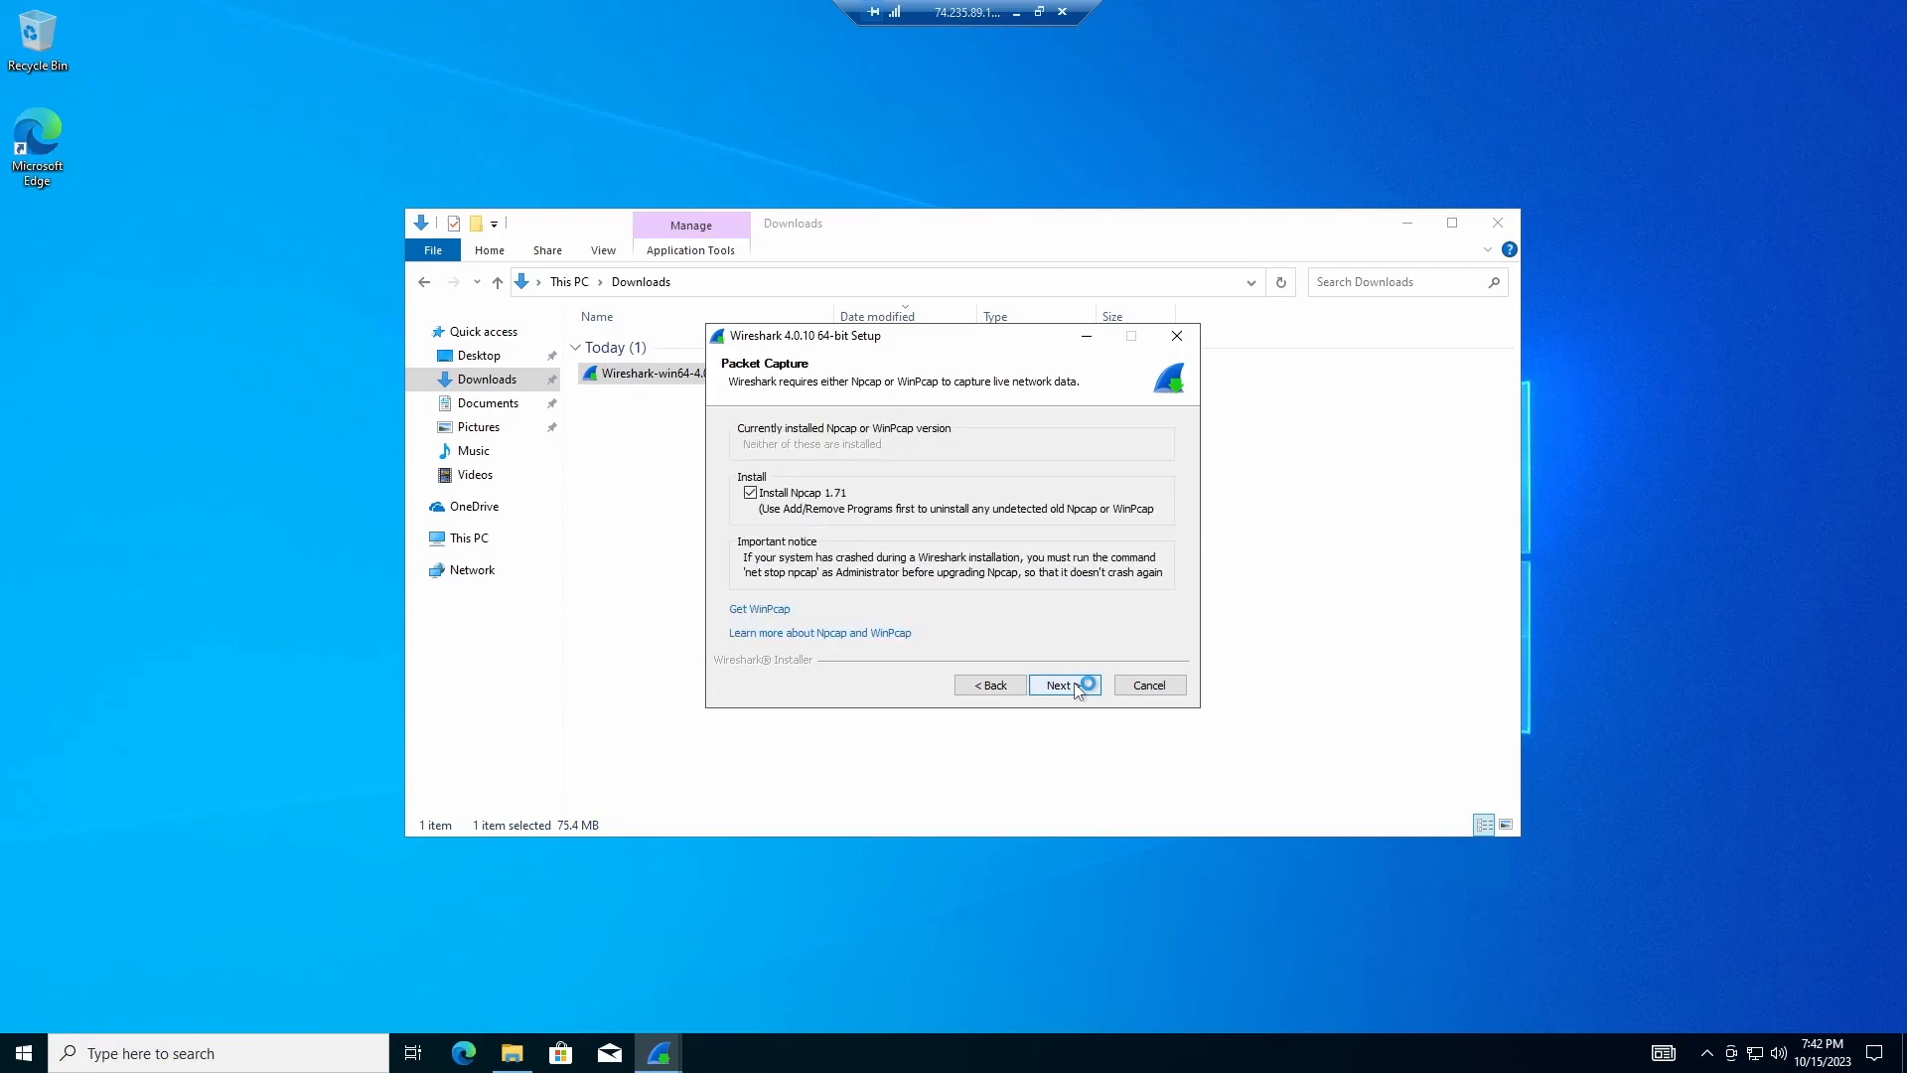
pyautogui.click(1077, 689)
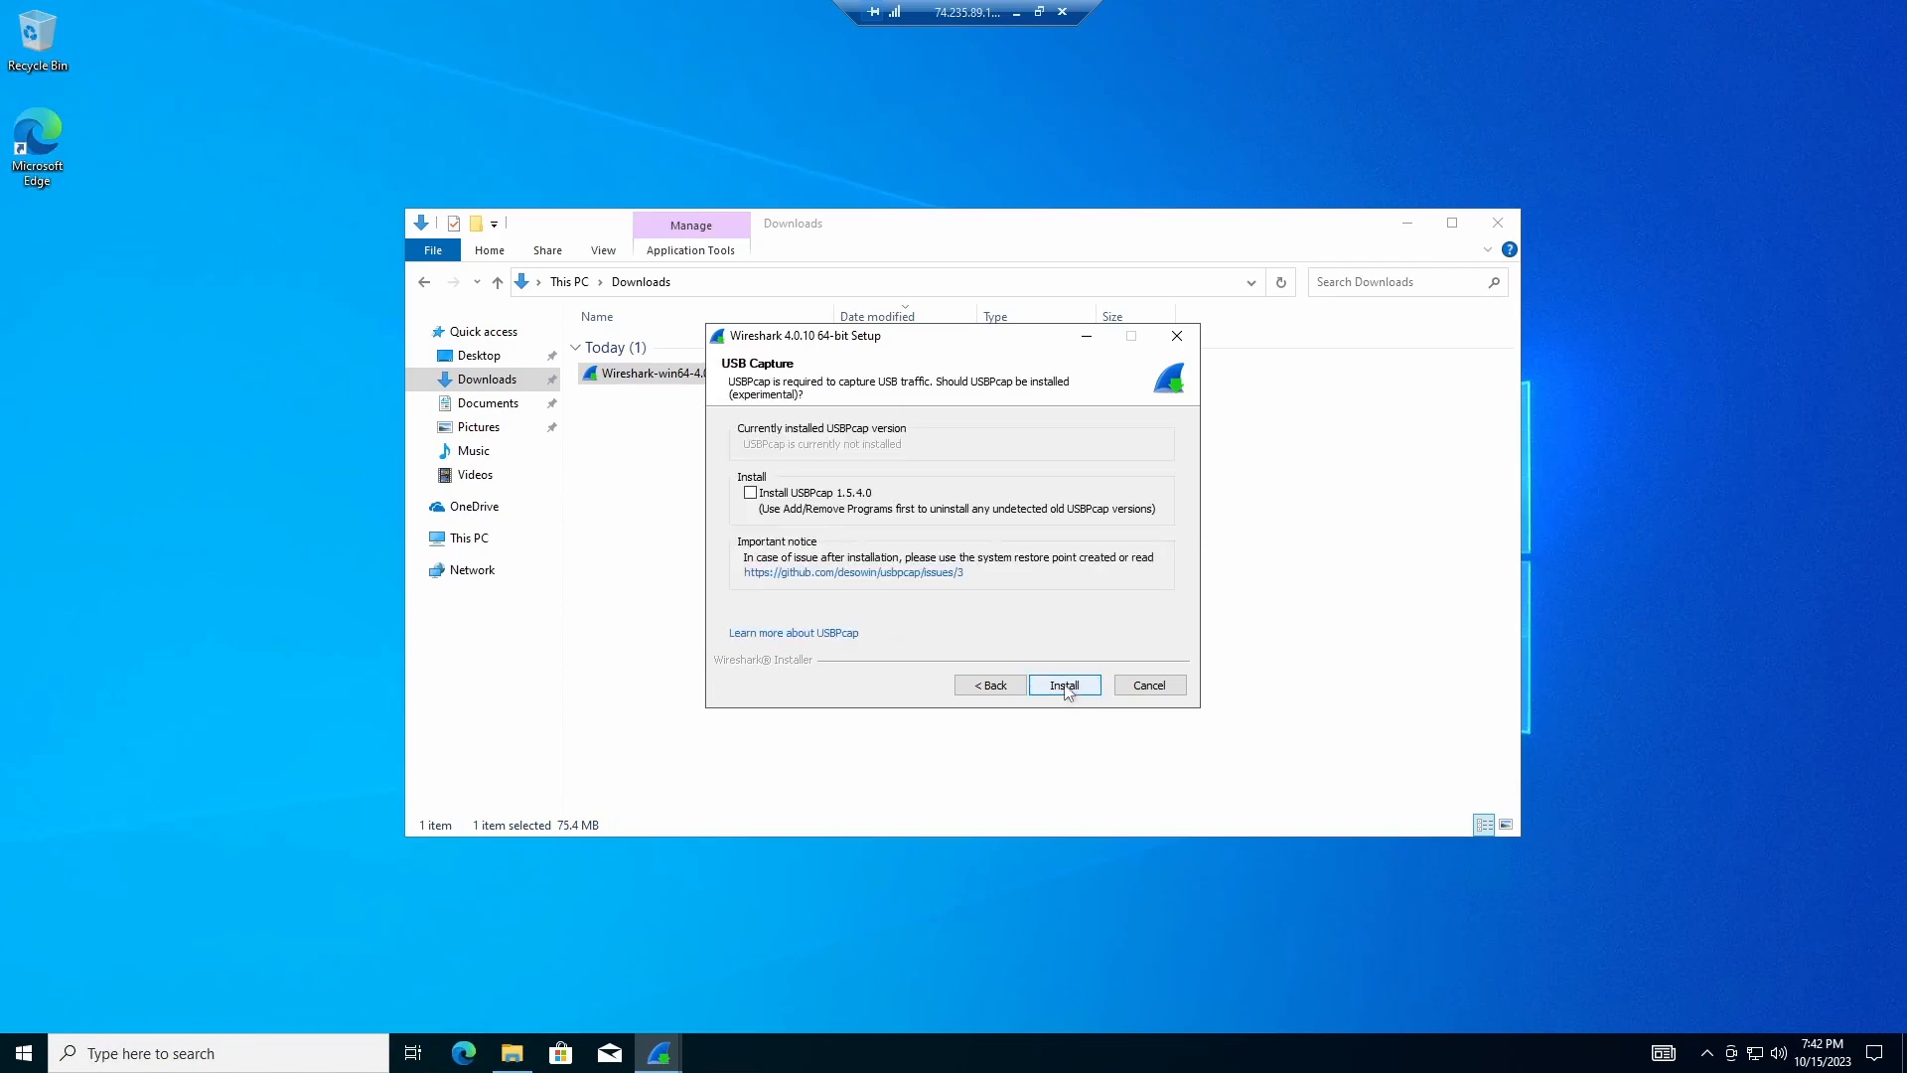
pyautogui.click(1065, 683)
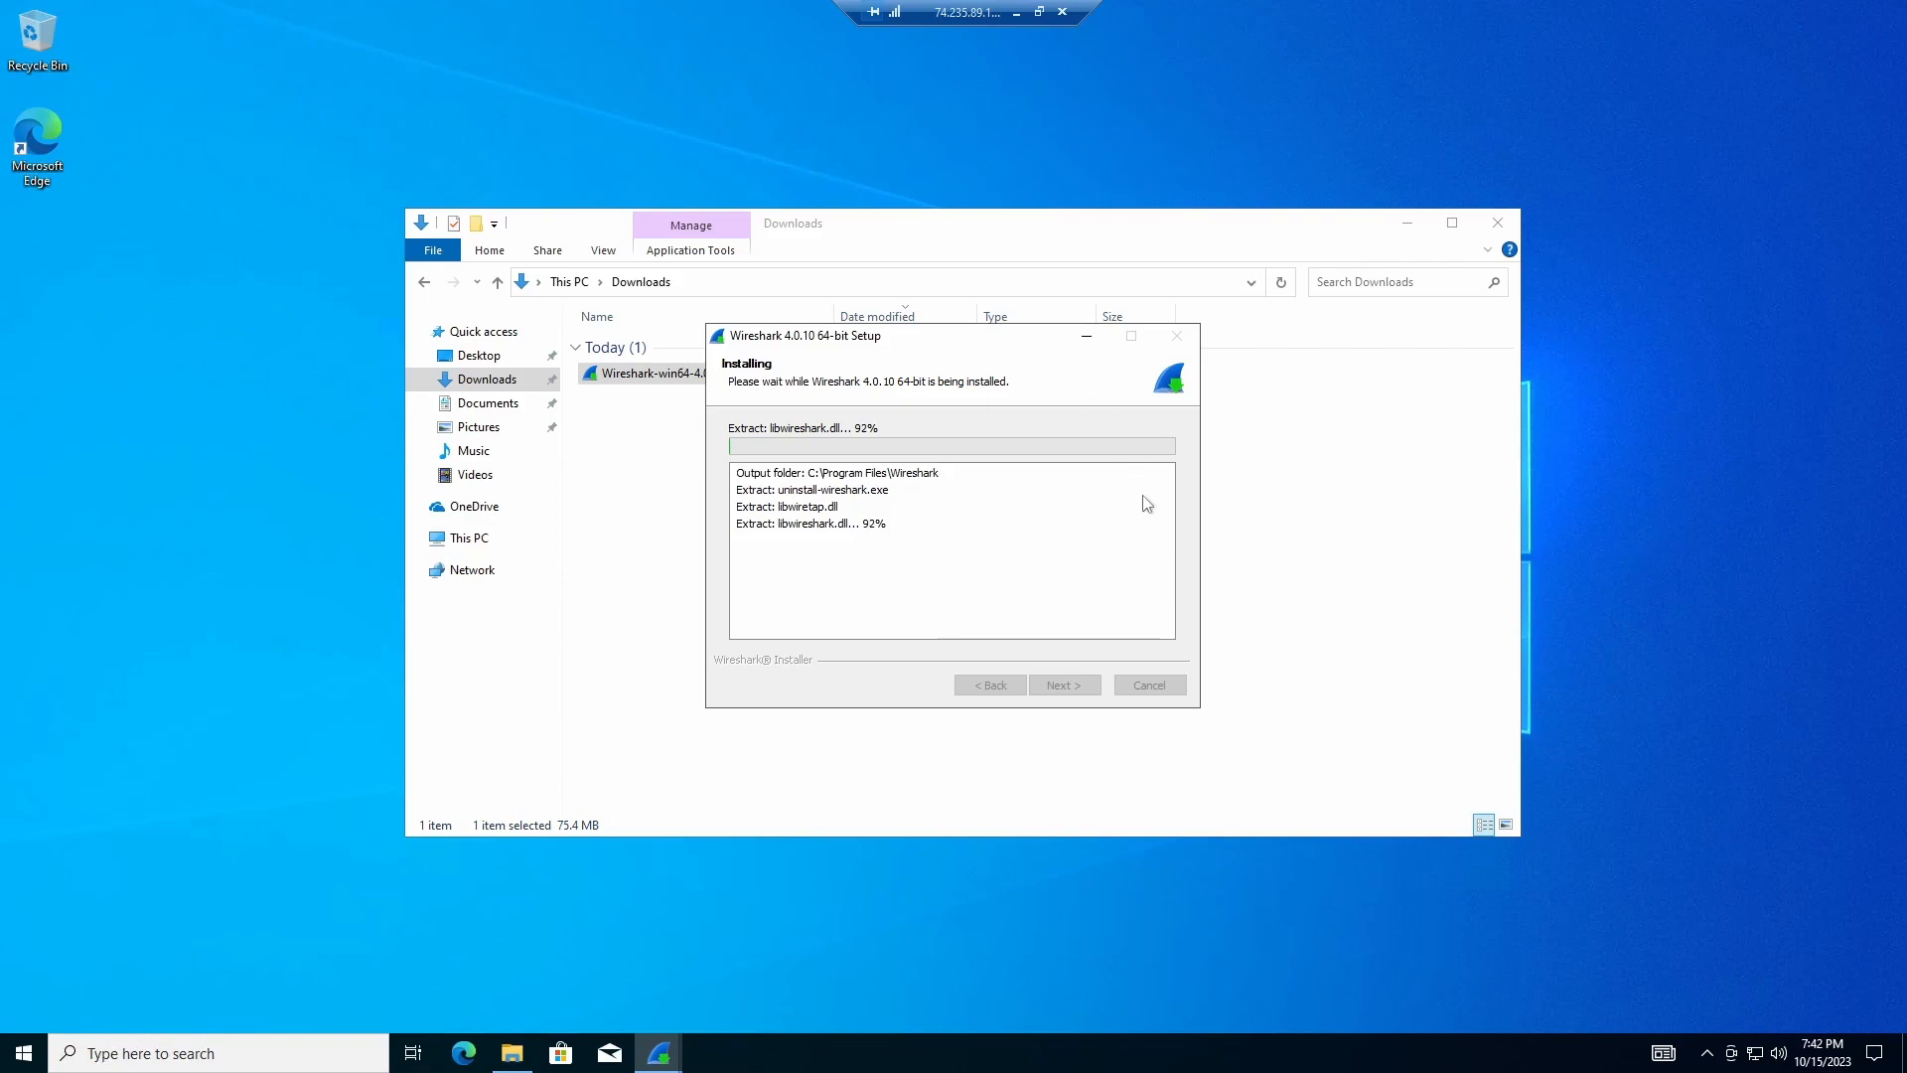
pyautogui.click(1502, 225)
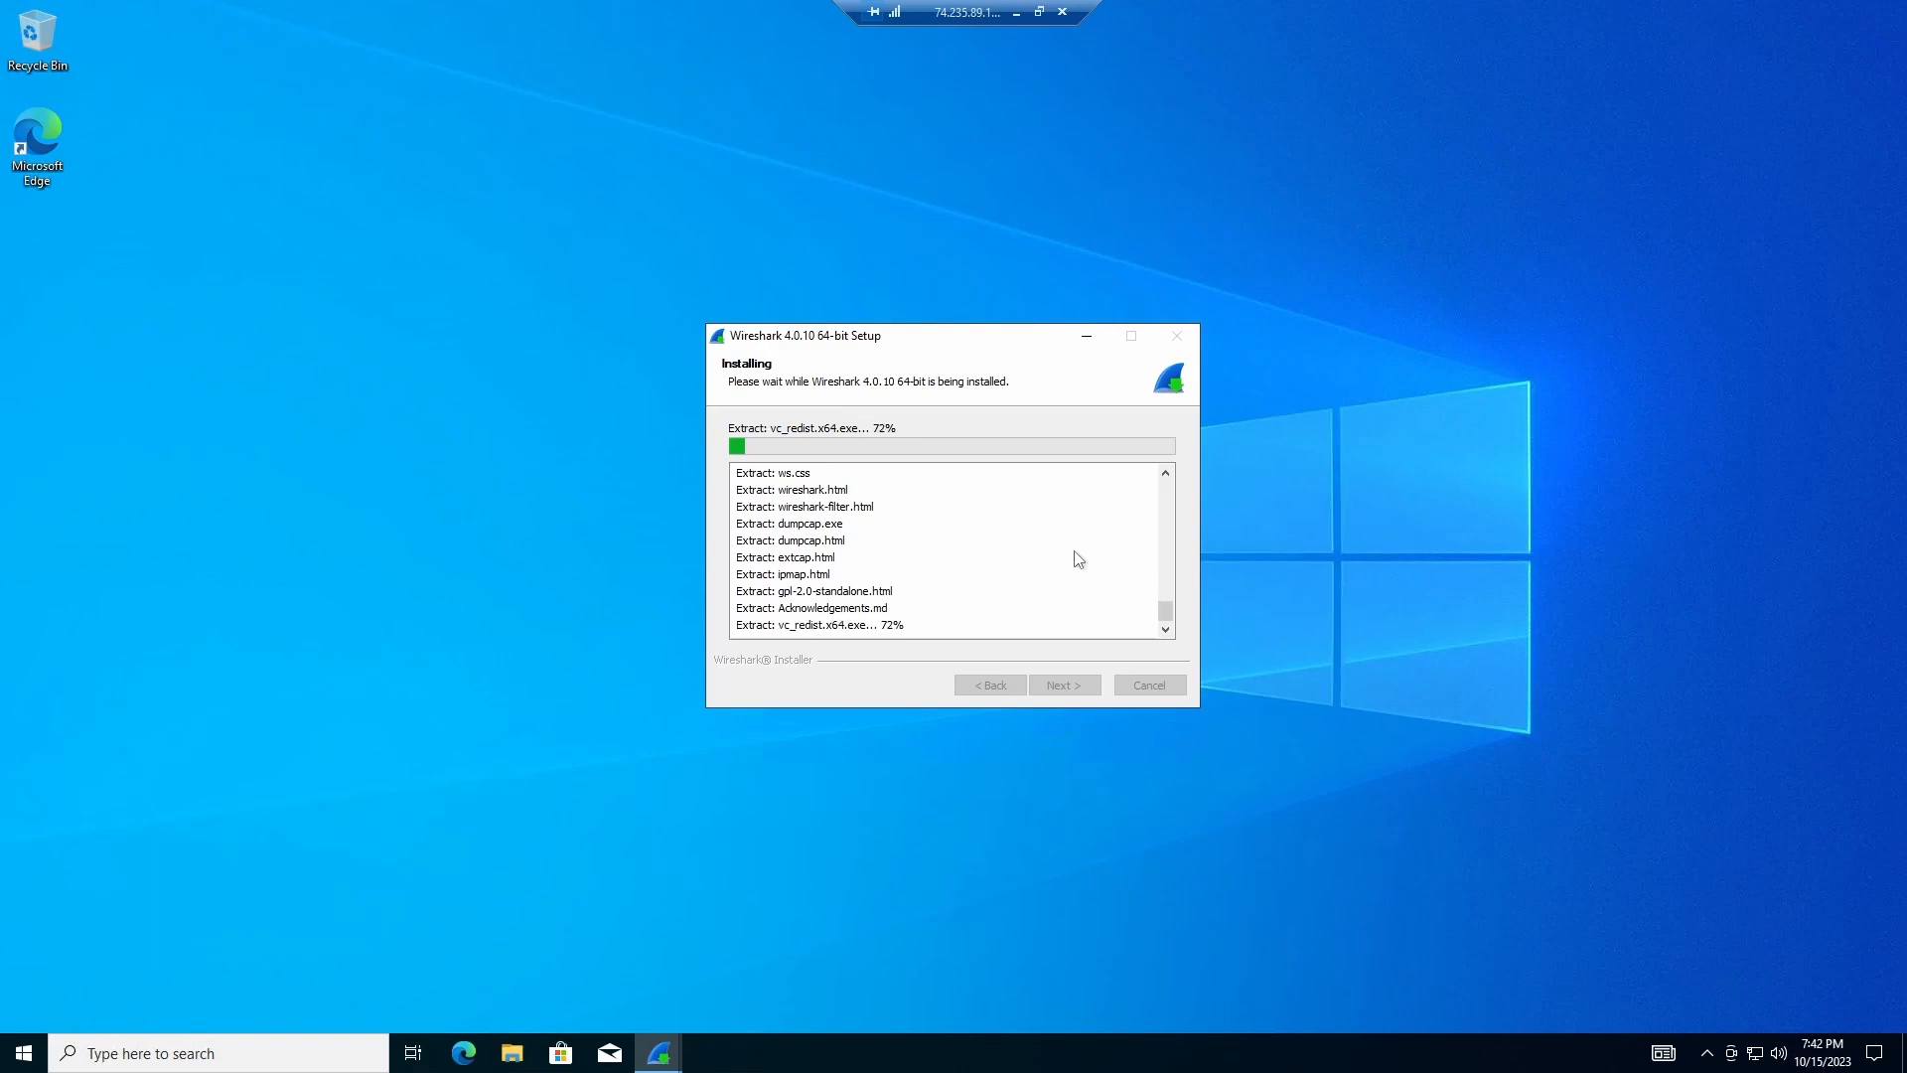
pyautogui.click(1017, 12)
# Step: Paste vm-neo's public IP 74.235.89.164 after 'ip:' and add a vm-mainframe heading line
pyautogui.click(1393, 339)
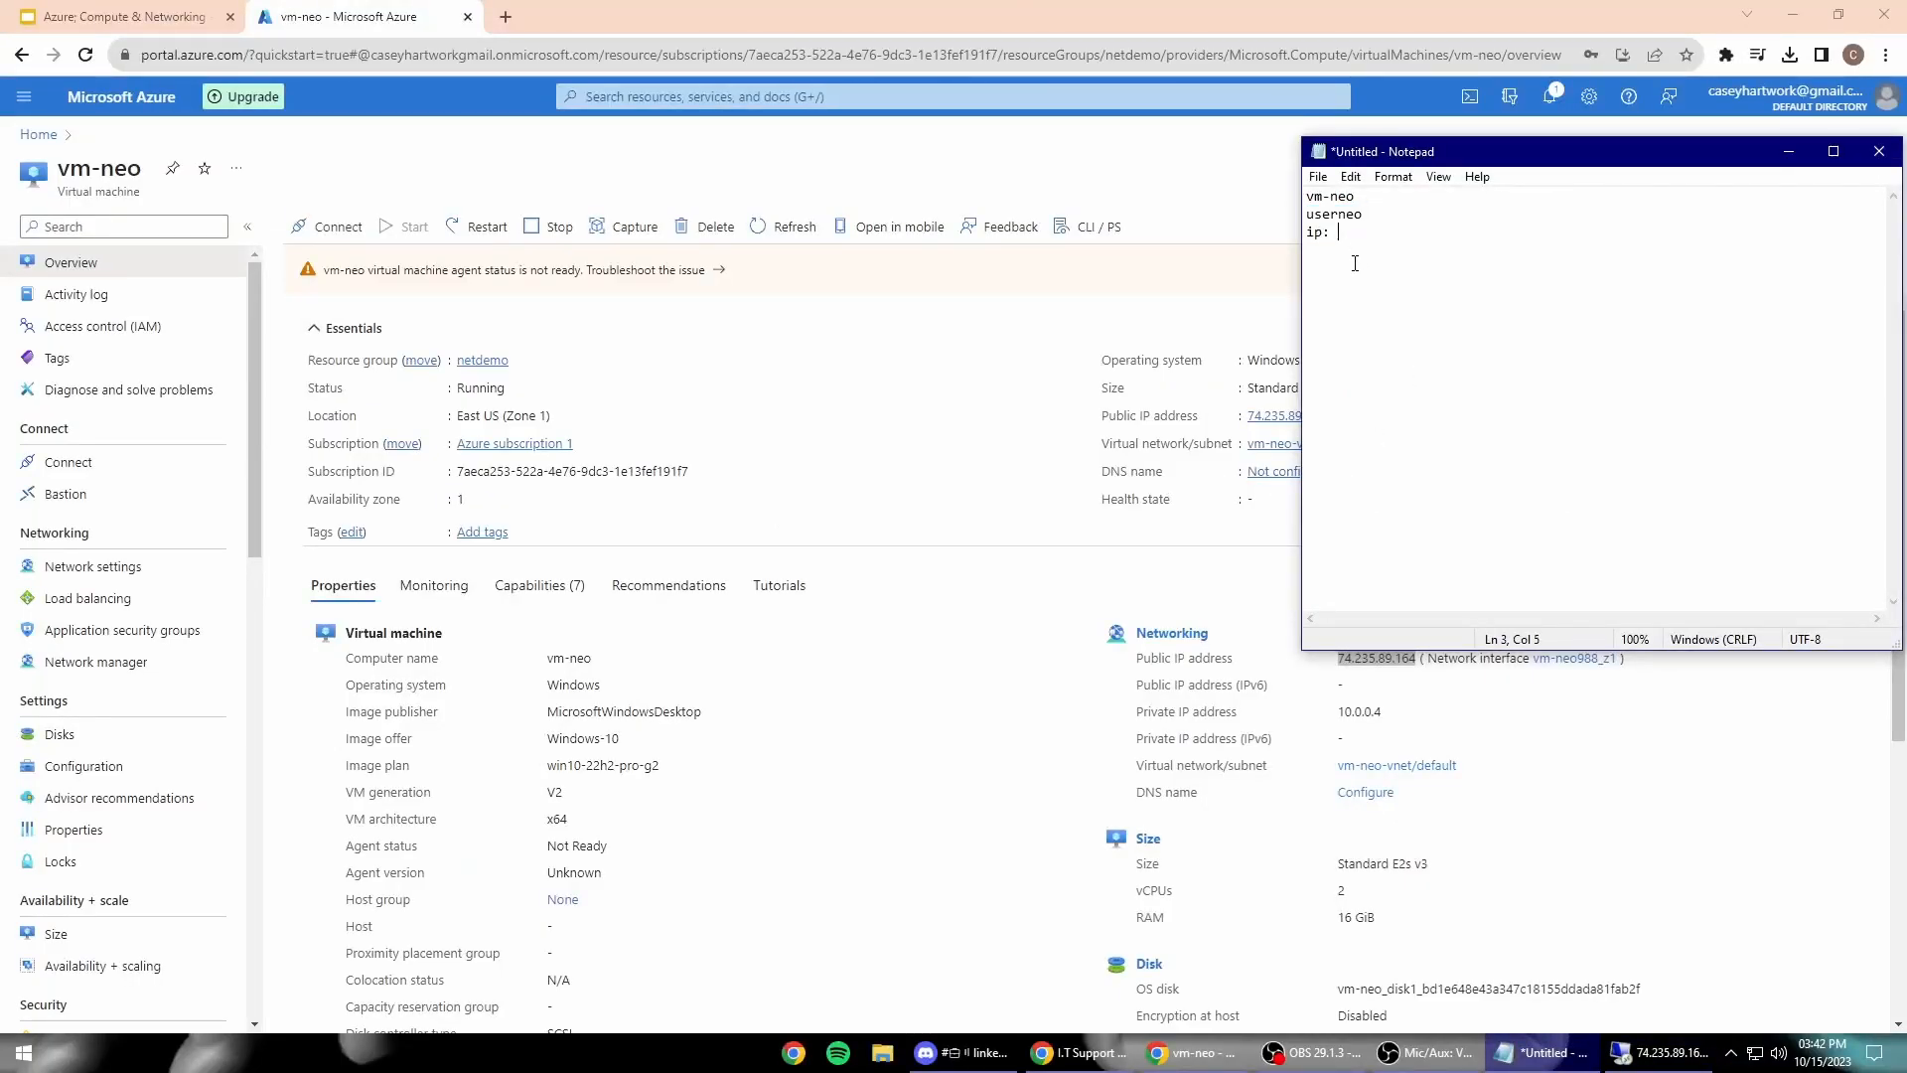
pyautogui.moveTo(1431, 153); pyautogui.dragTo(596, 179)
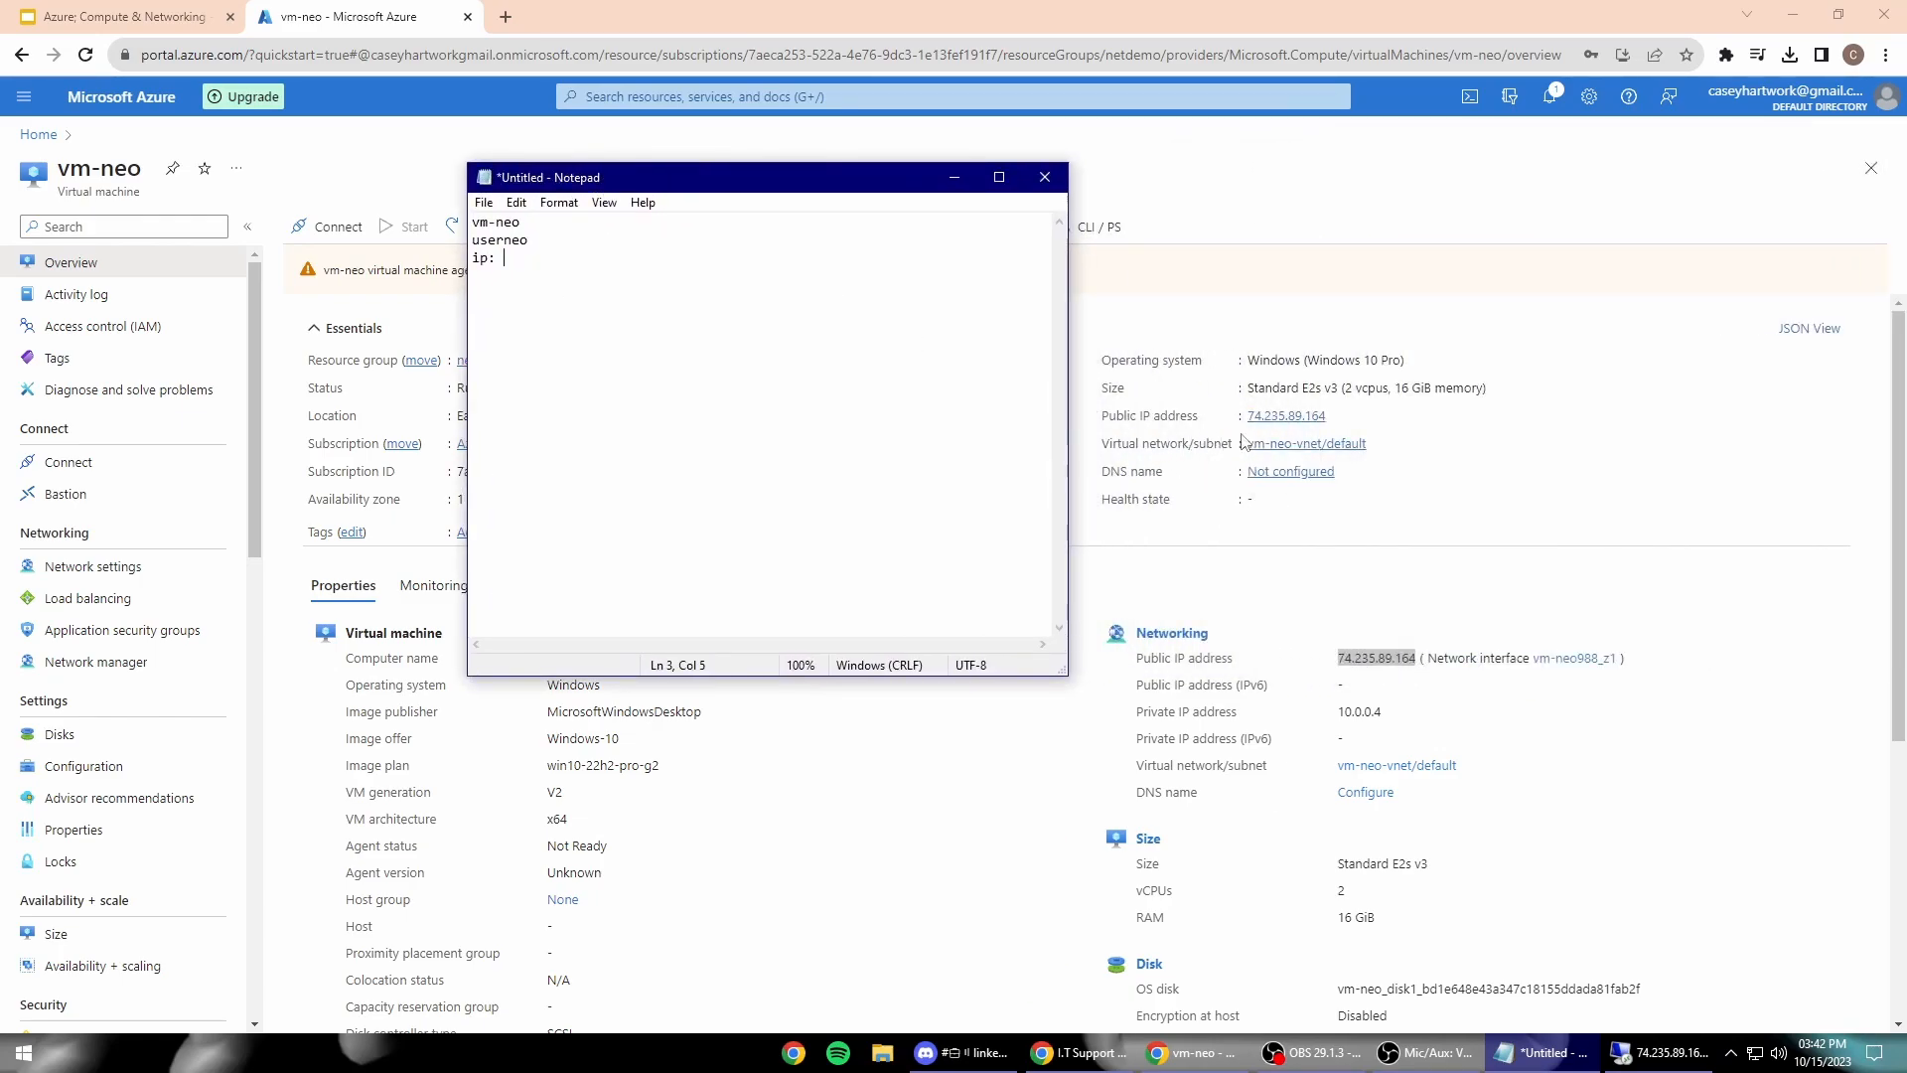
pyautogui.click(1338, 415)
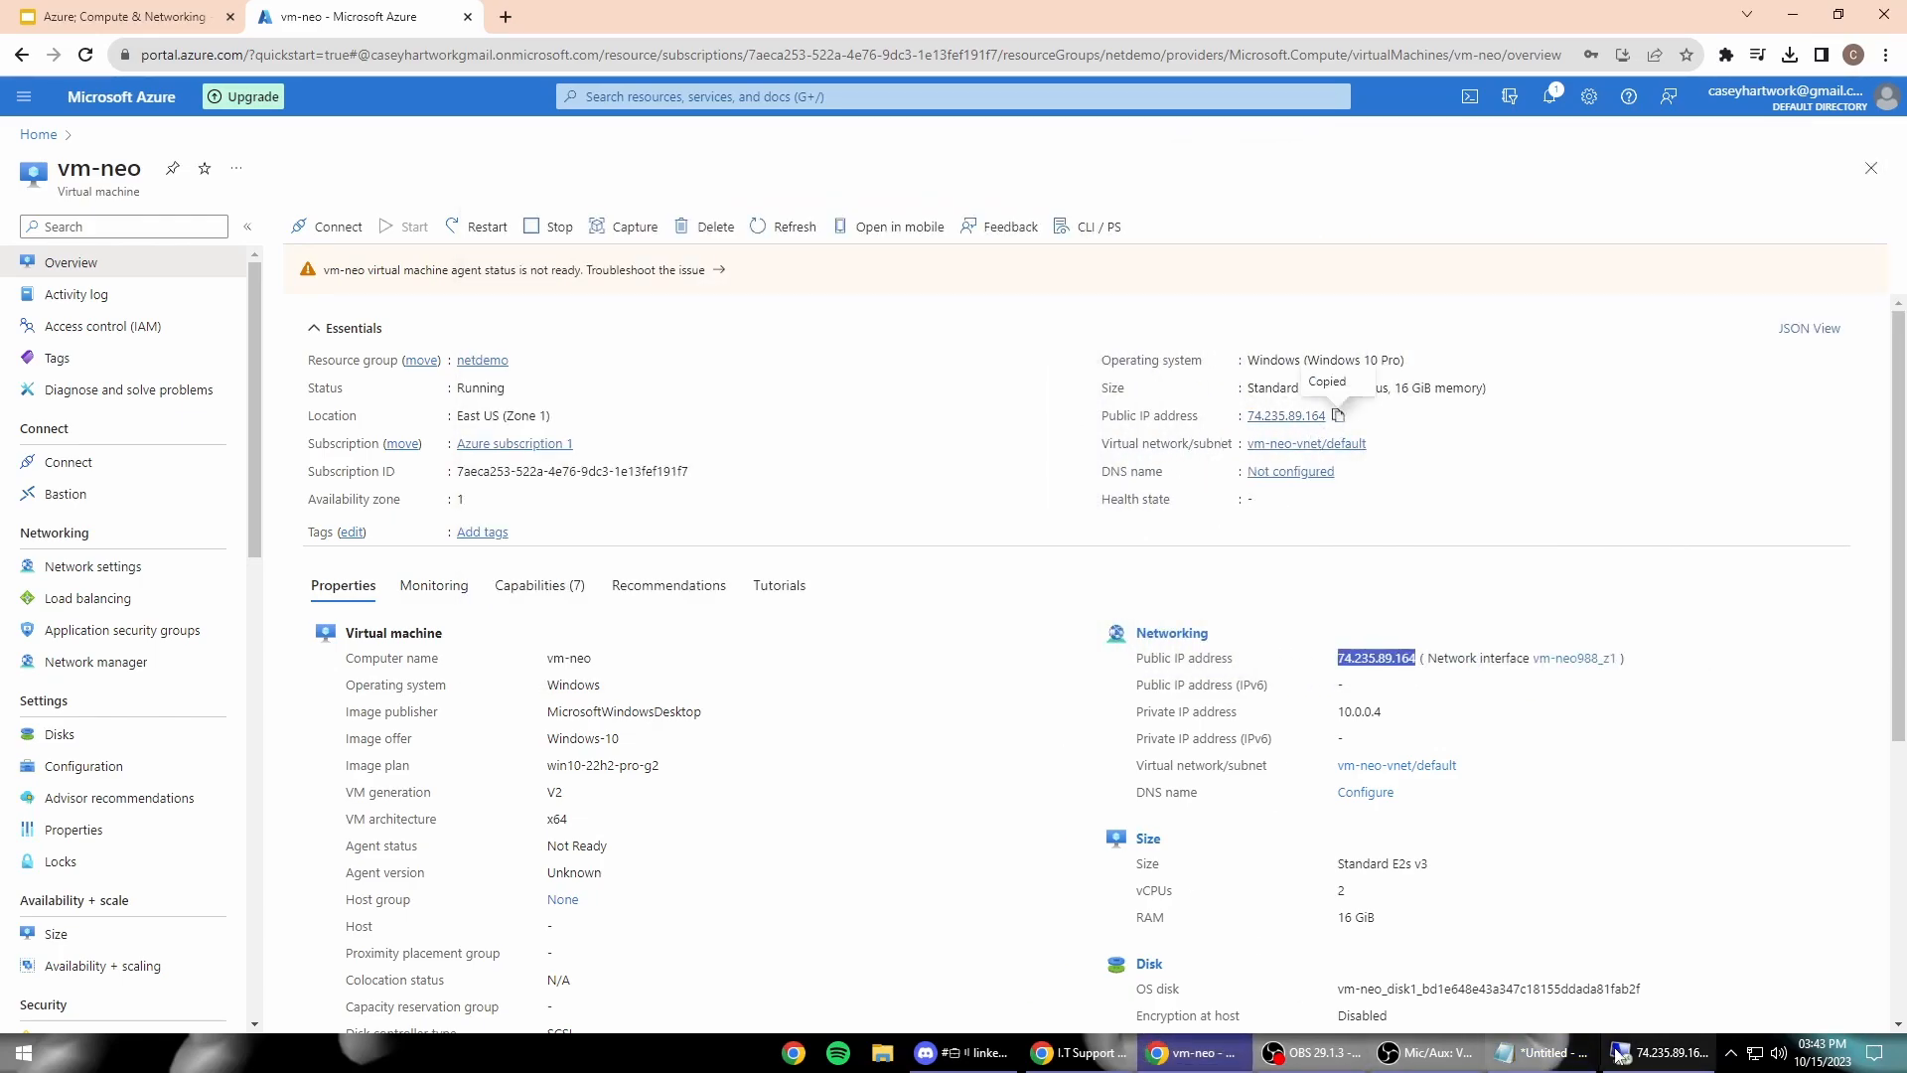
pyautogui.hotkey('alt', 'Tab')
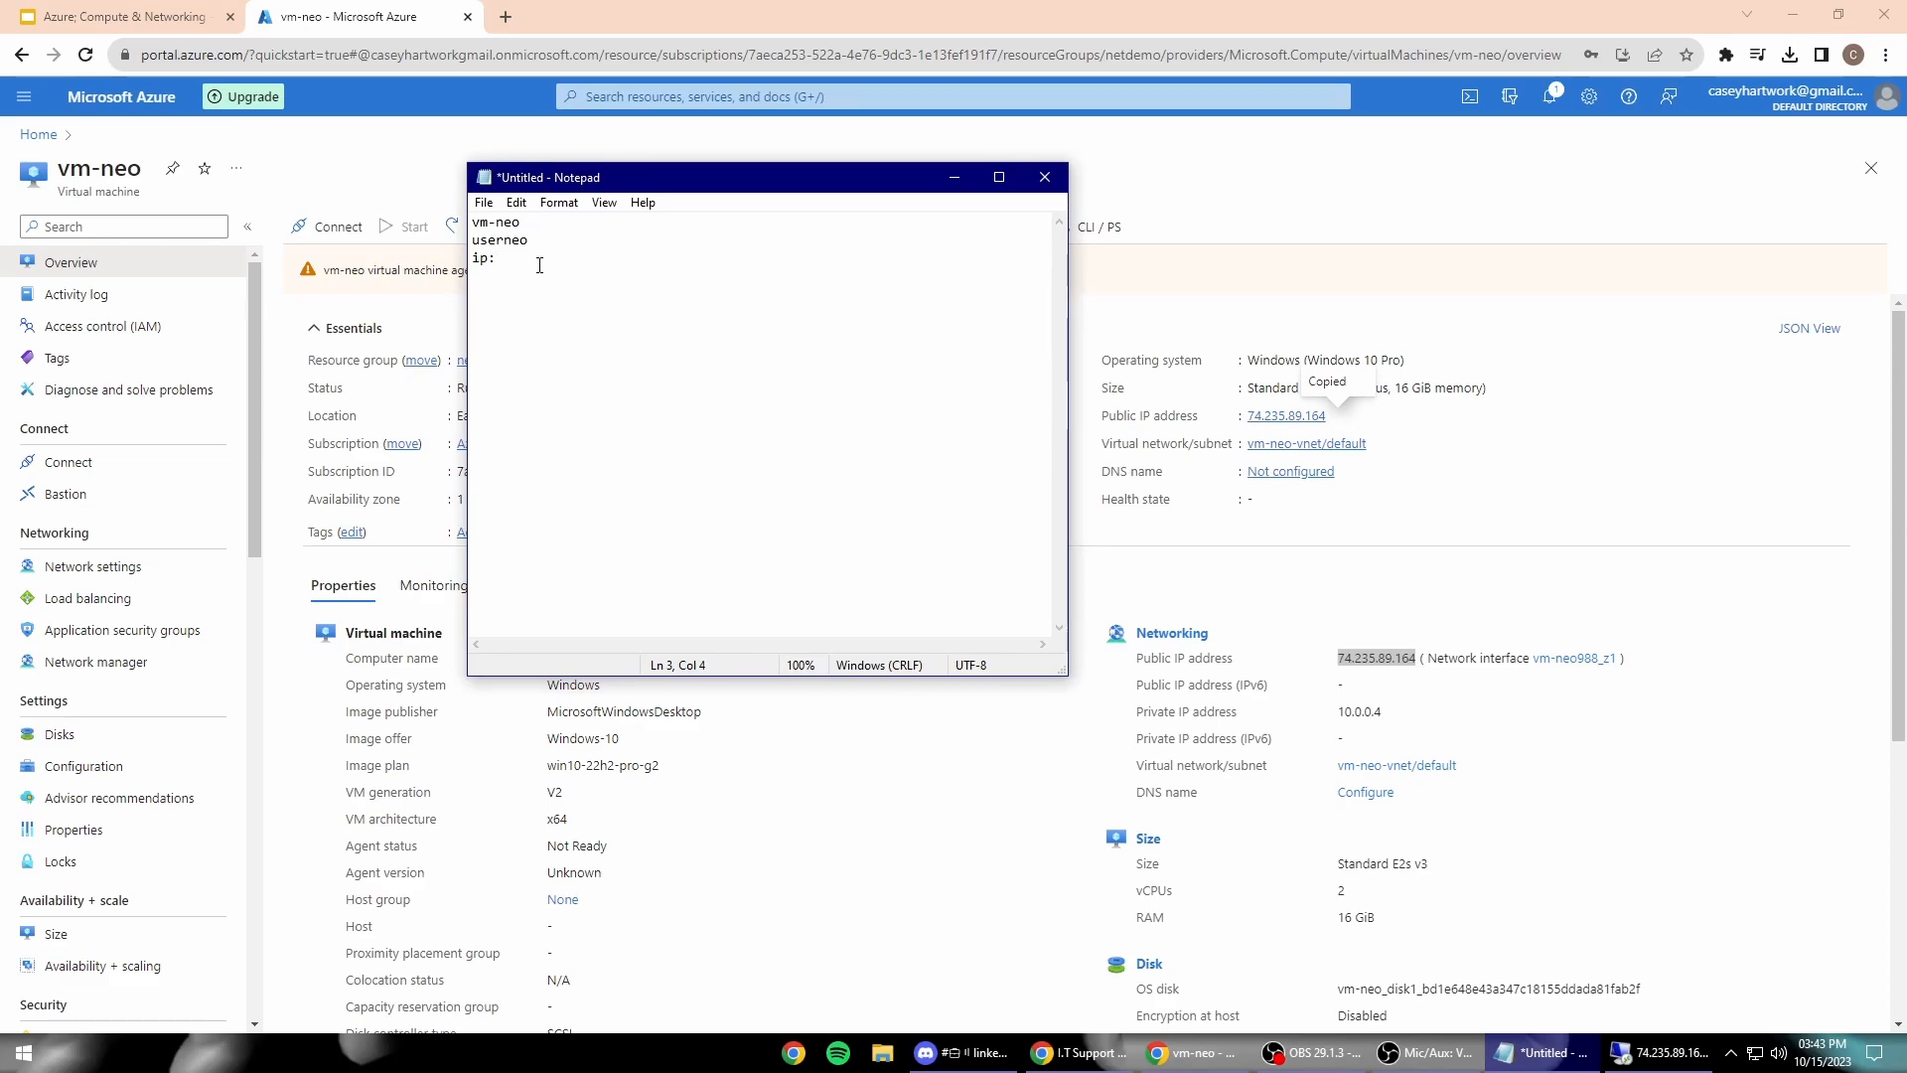
pyautogui.hotkey('ctrl', 'v')
pyautogui.press('Return')
pyautogui.write('vm-mainfra')
pyautogui.press('Return')
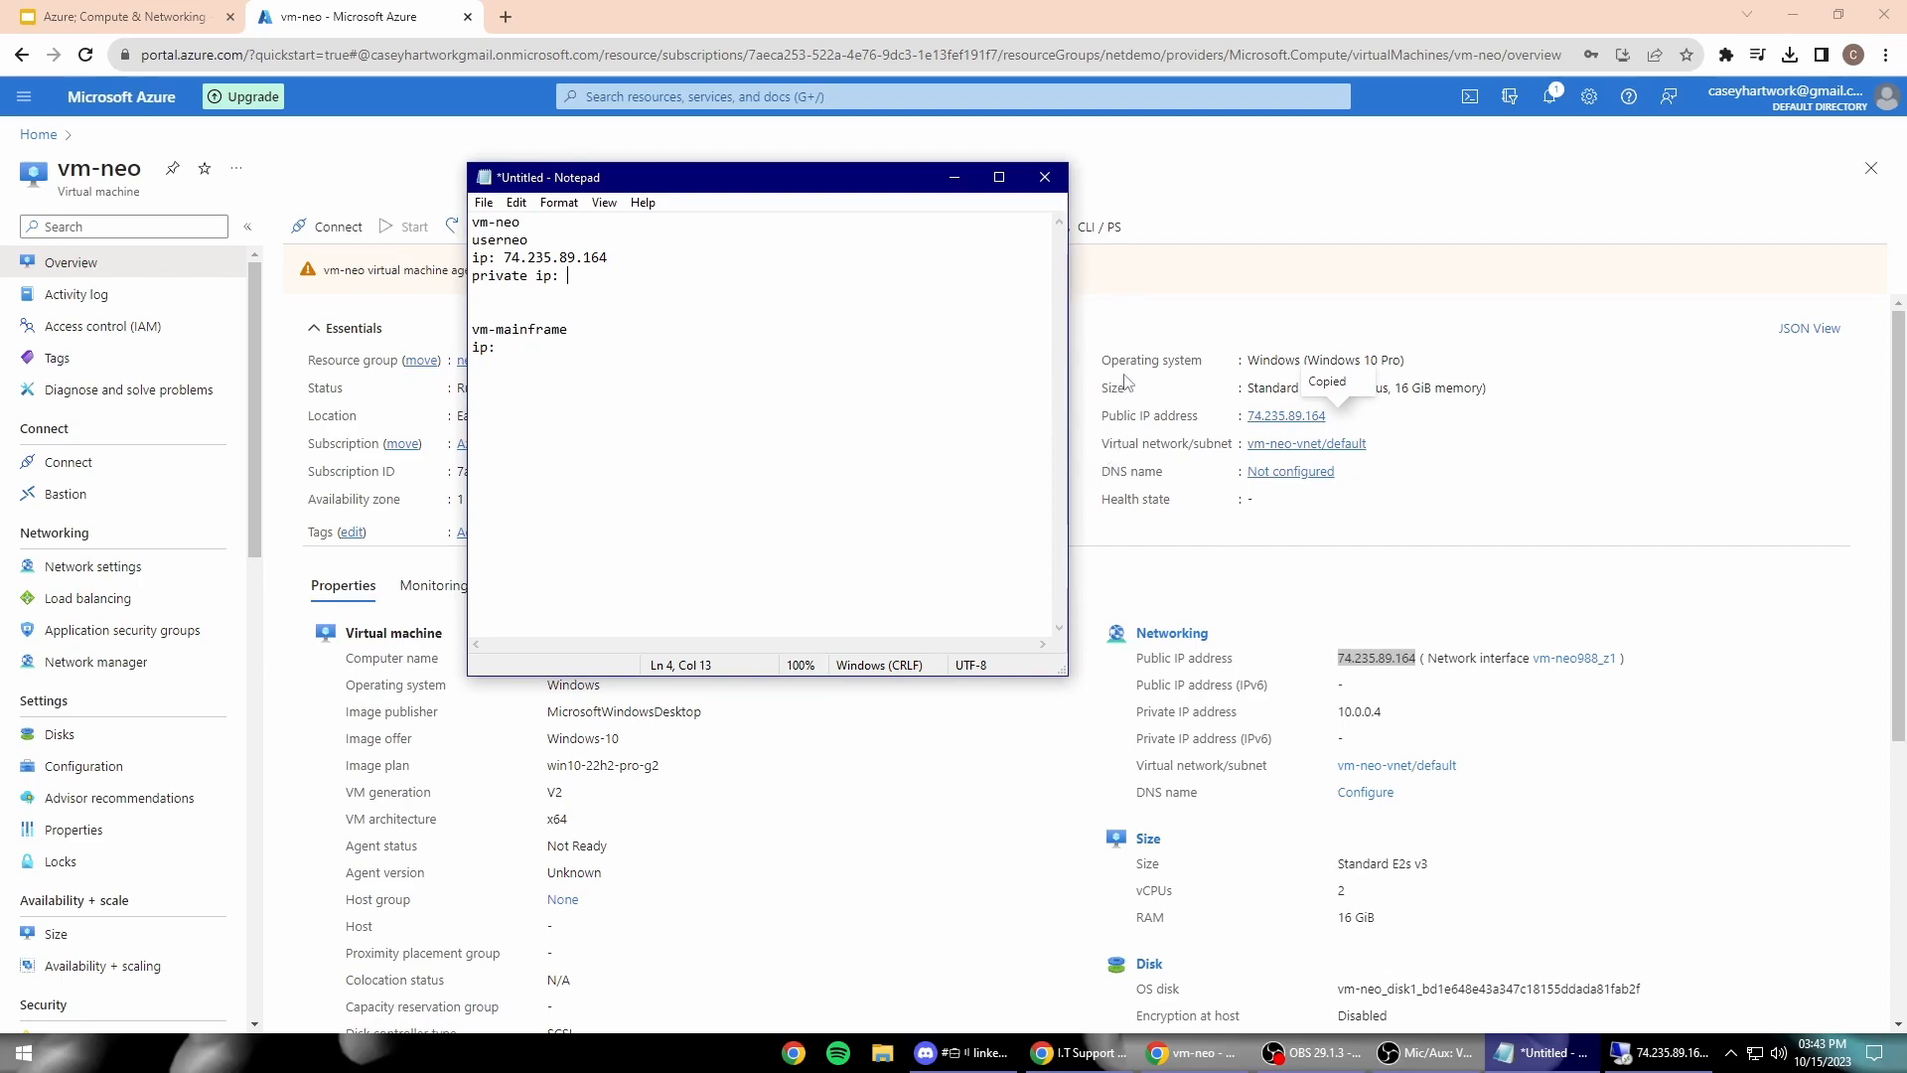
# Step: Copy vm-neo's private IP 10.0.0.4 into the note and return to portal Home
pyautogui.scroll(-1, 1168, 446)
pyautogui.scroll(-1, 1168, 446)
pyautogui.click(1404, 527)
pyautogui.moveTo(1384, 513); pyautogui.dragTo(1336, 513)
pyautogui.rightClick(1351, 514)
pyautogui.click(1375, 527)
pyautogui.click(1542, 1053)
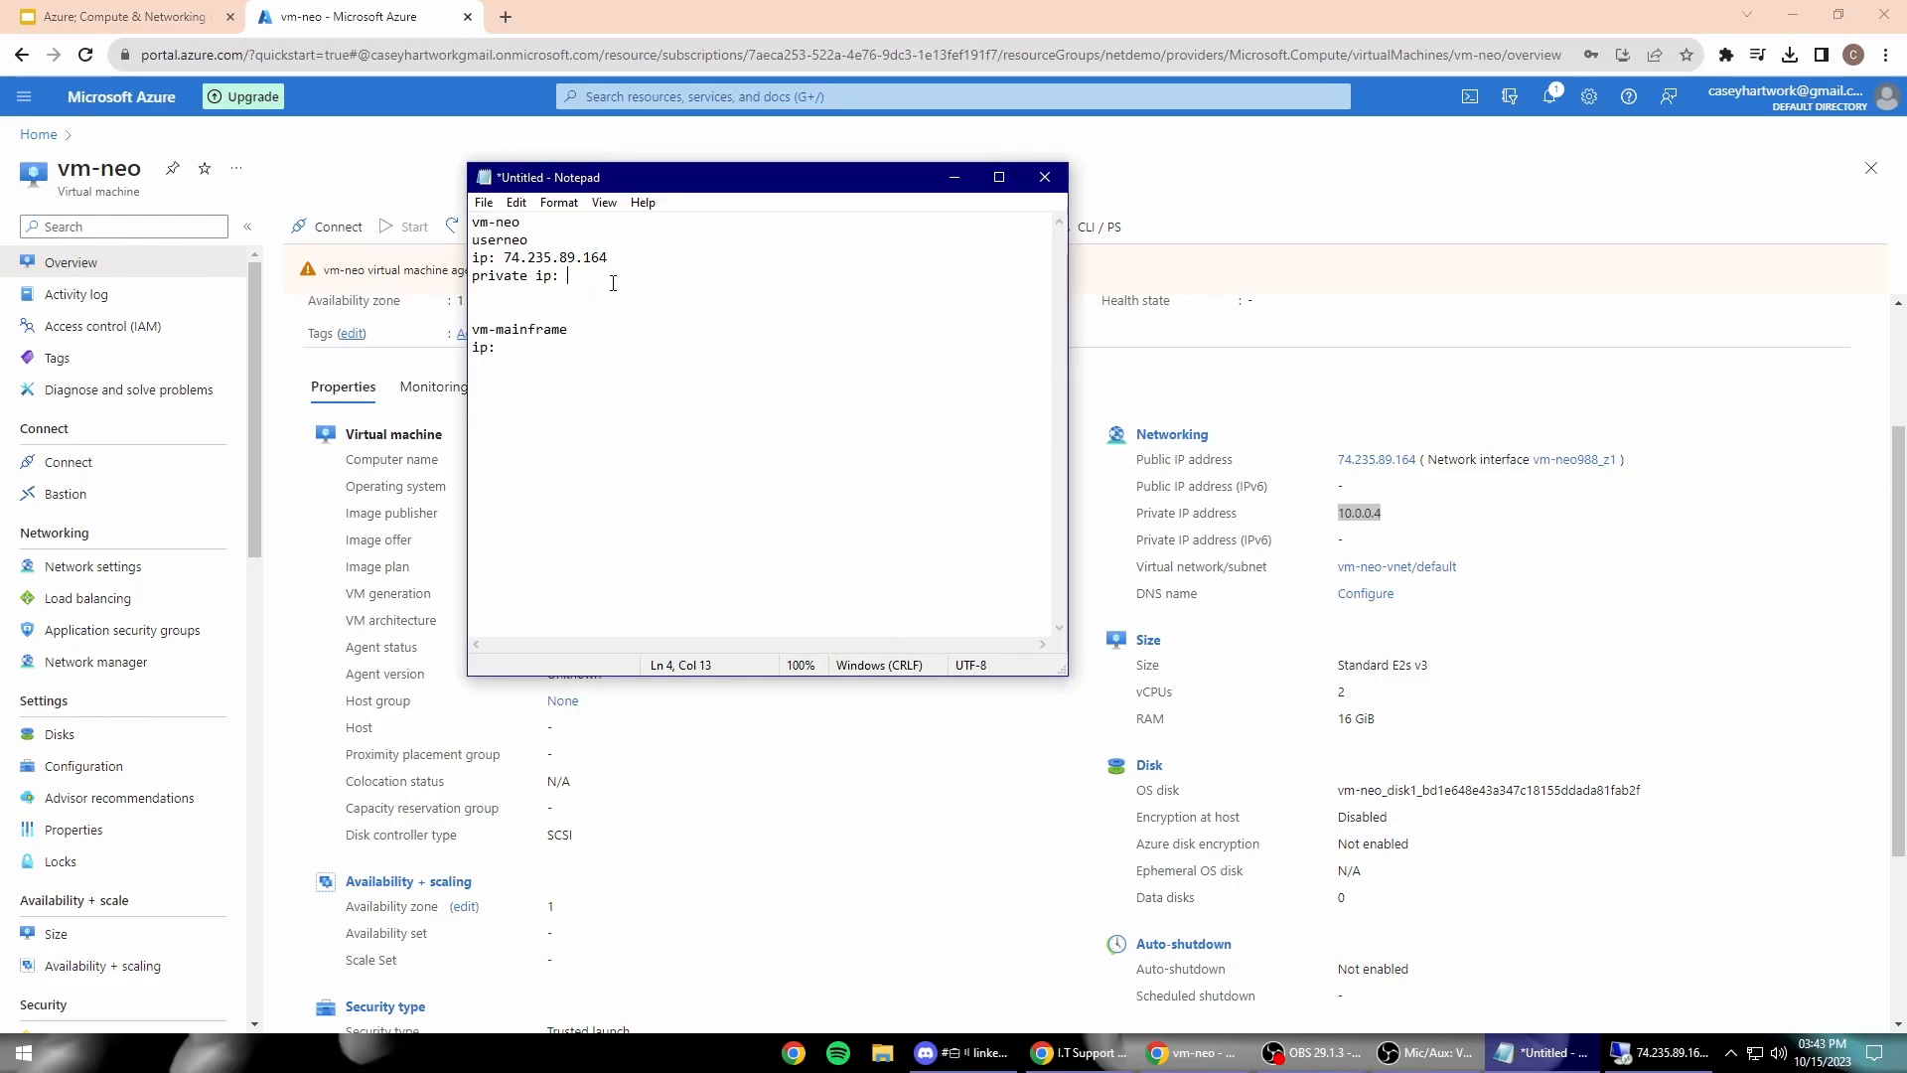
pyautogui.press('Return')
pyautogui.hotkey('ctrl', 'v')
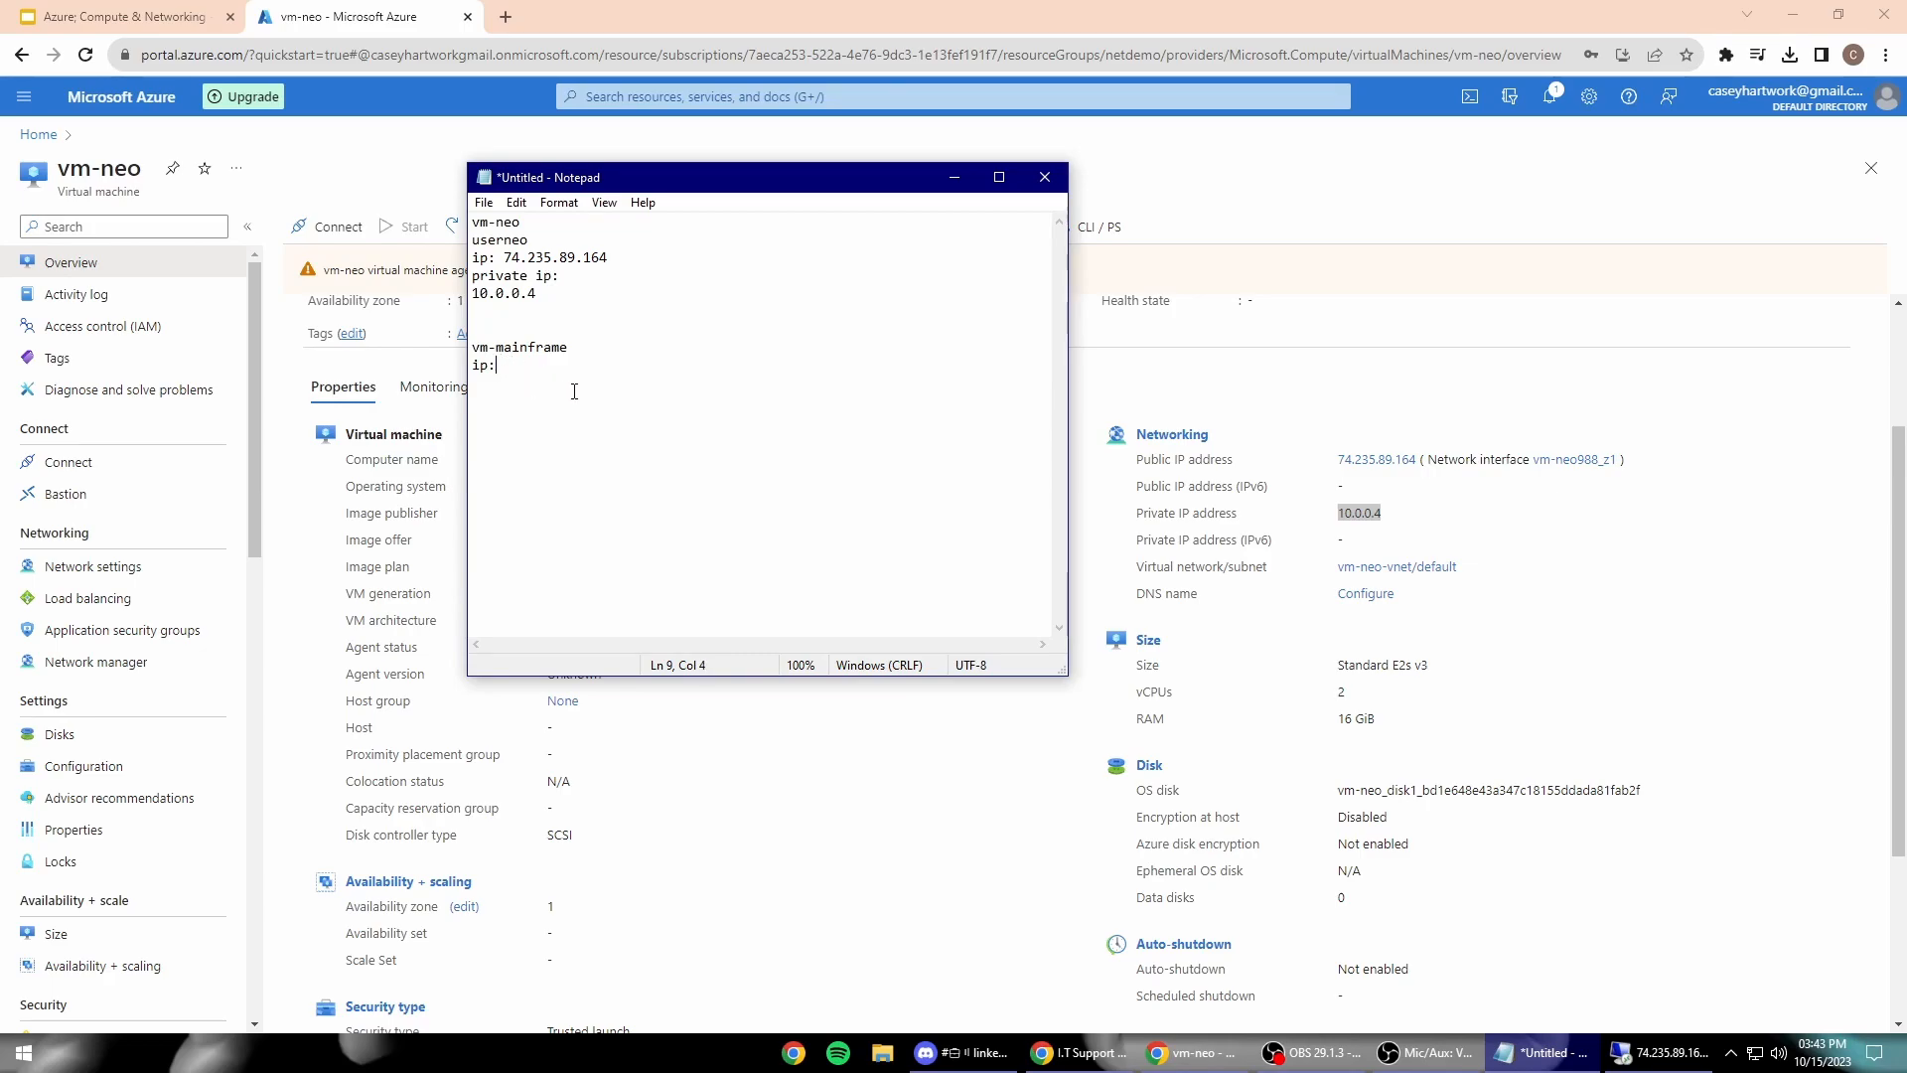
pyautogui.click(38, 134)
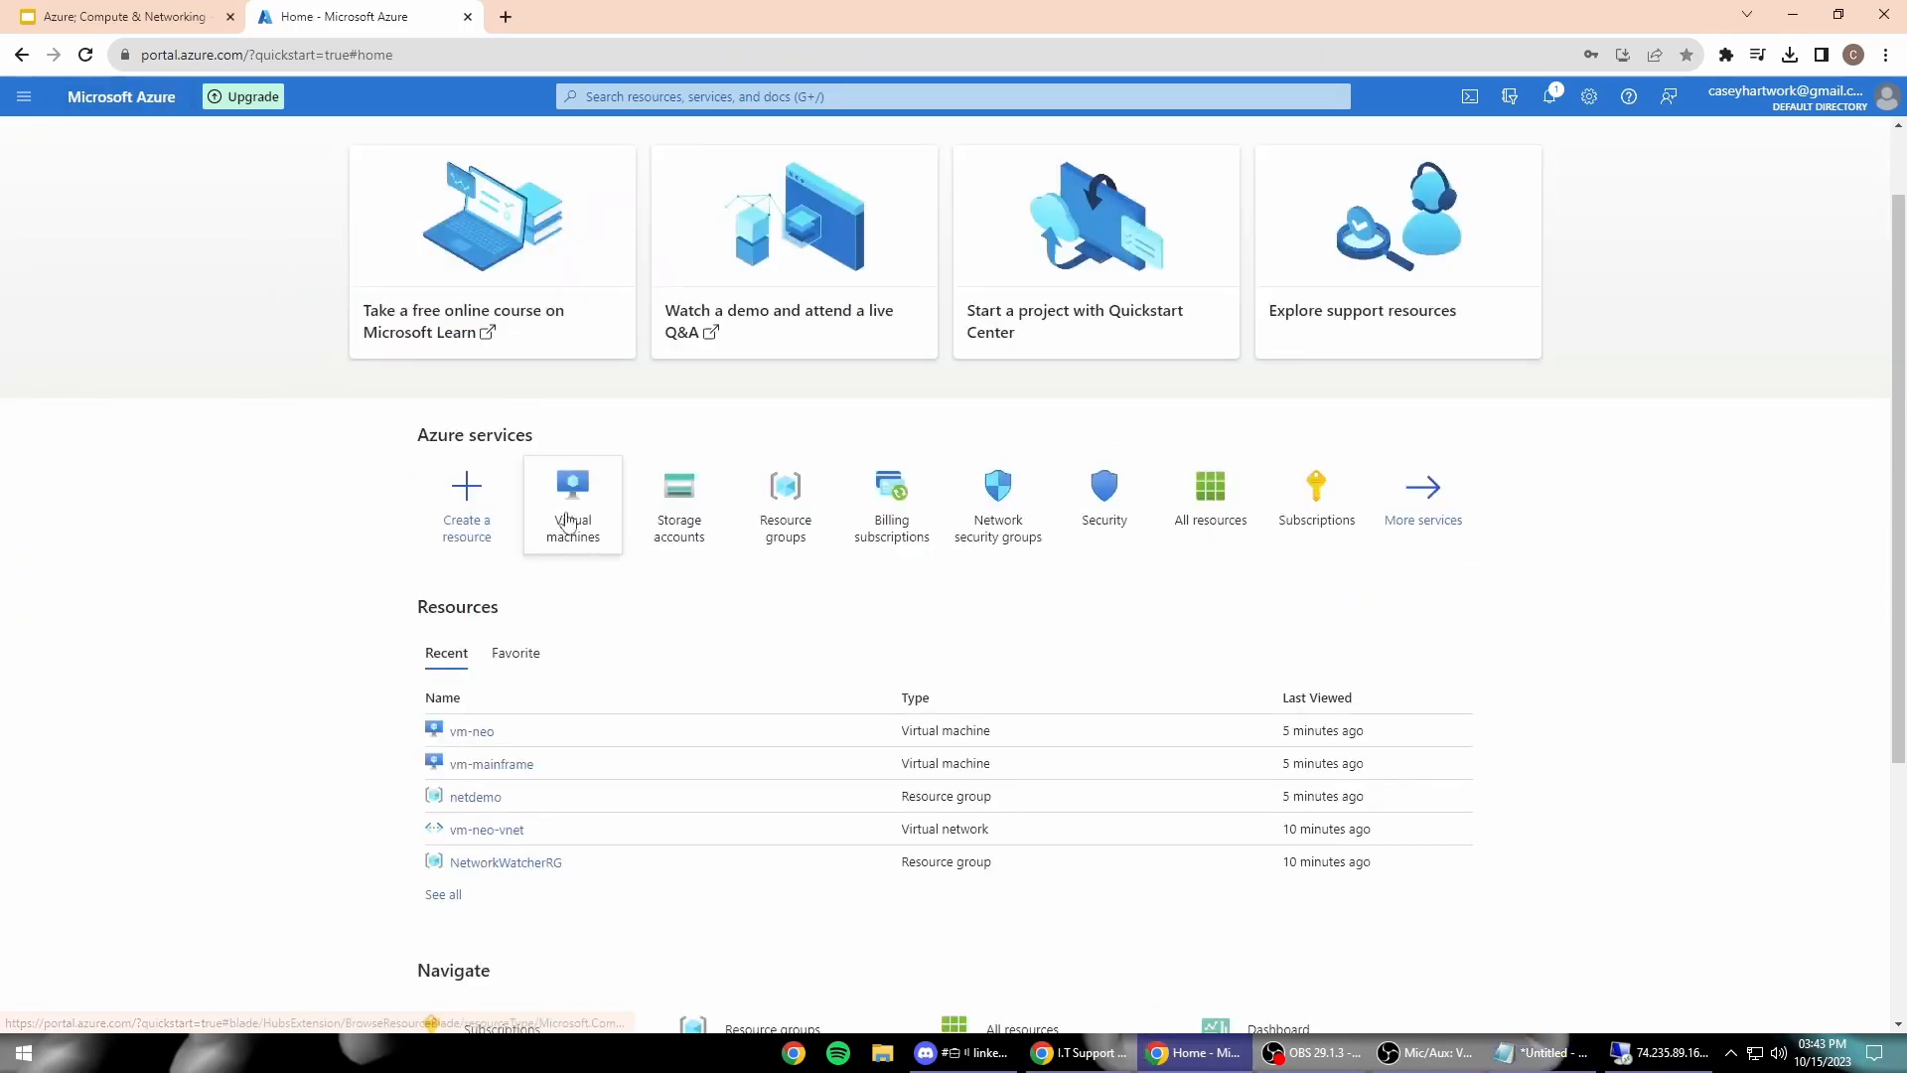
# Step: Open vm-mainframe and paste its public IP 172.174.142.143 into the note
pyautogui.click(511, 765)
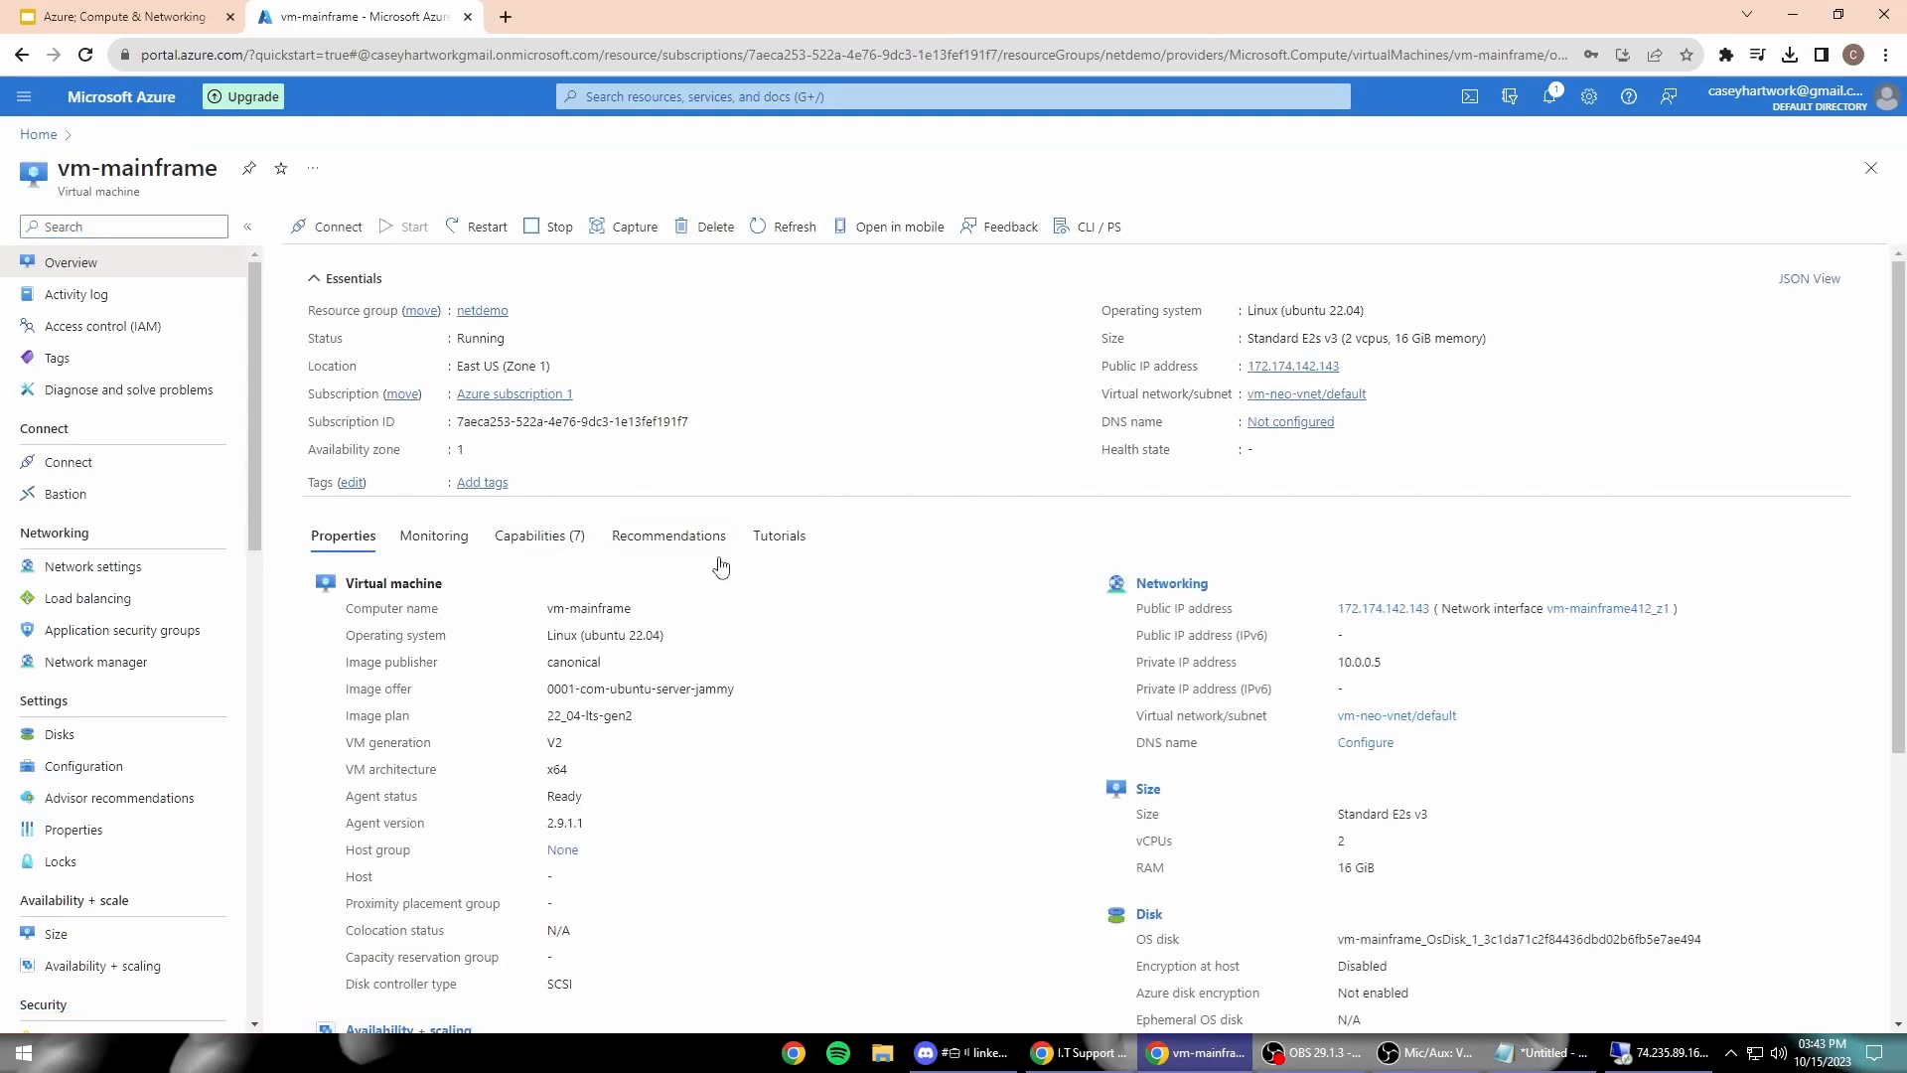
pyautogui.scroll(-3, 730, 581)
pyautogui.scroll(3, 859, 634)
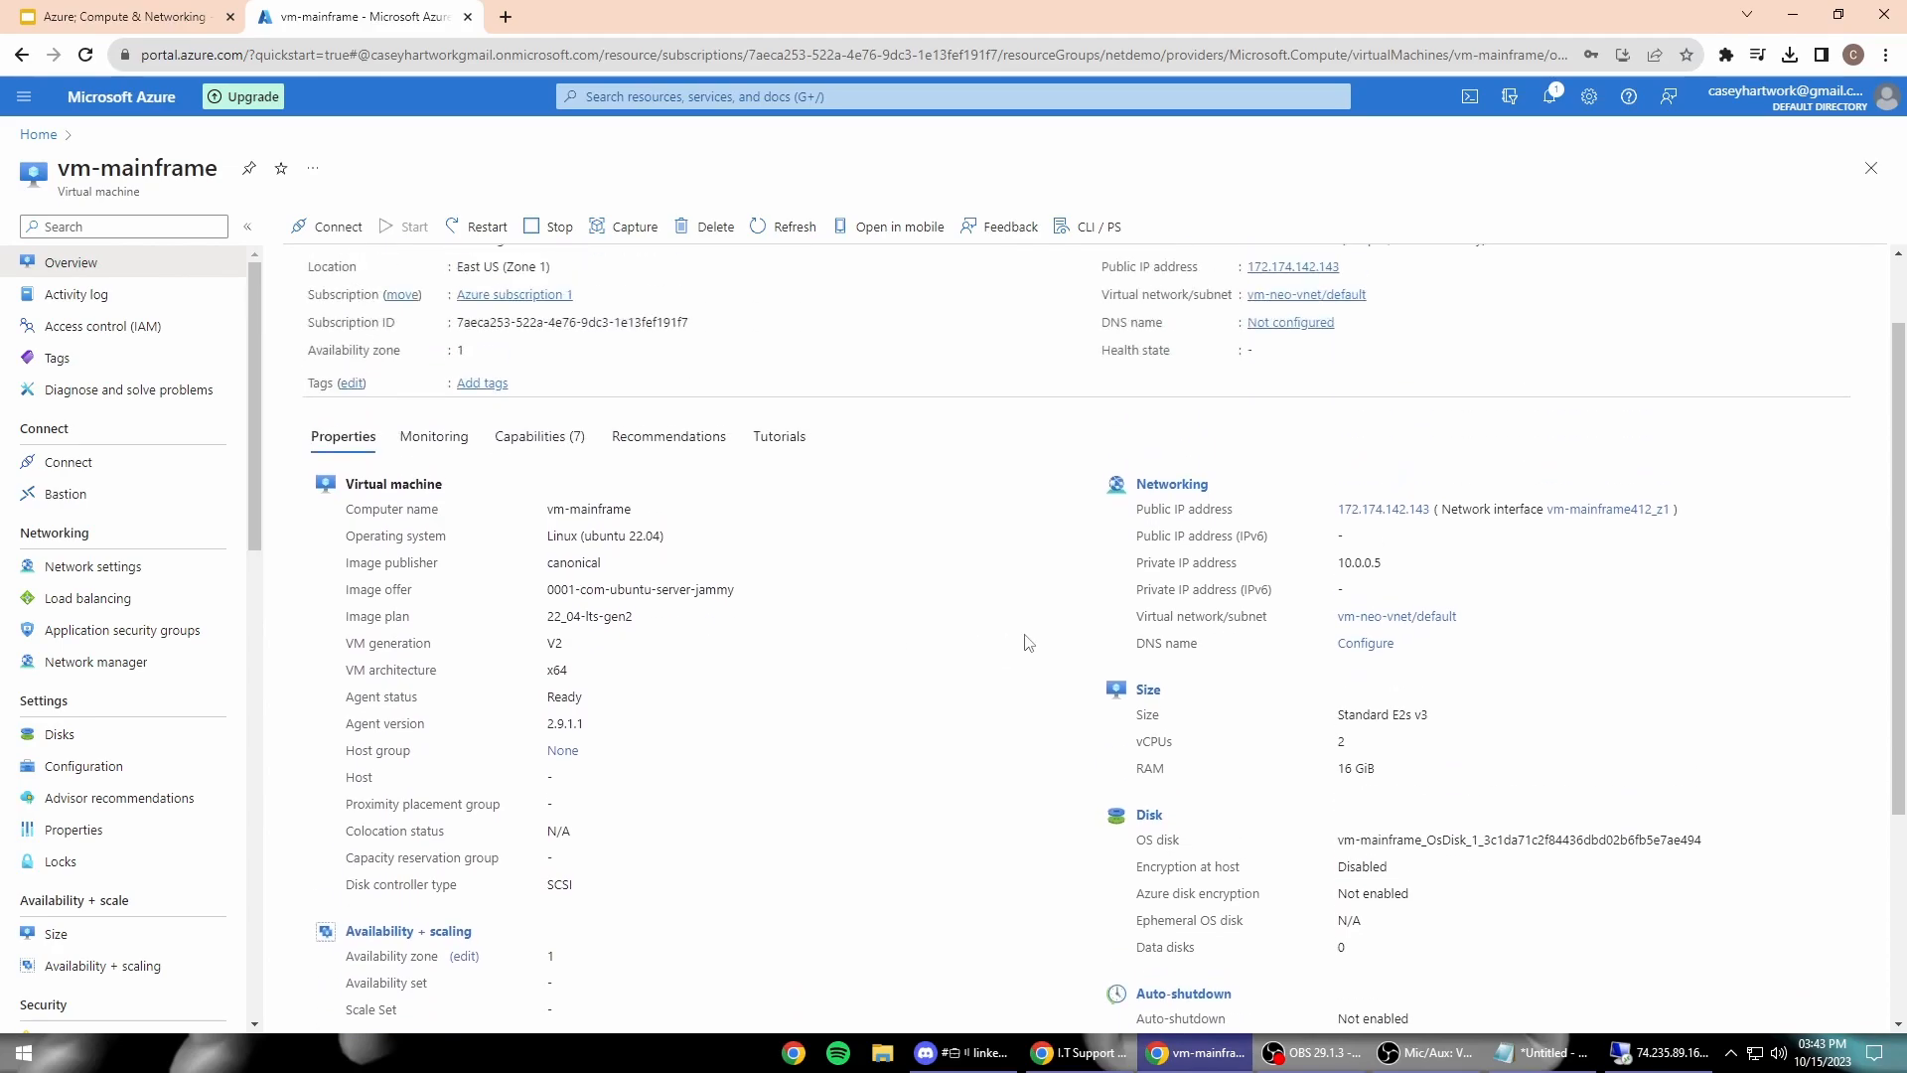
pyautogui.scroll(-2, 573, 493)
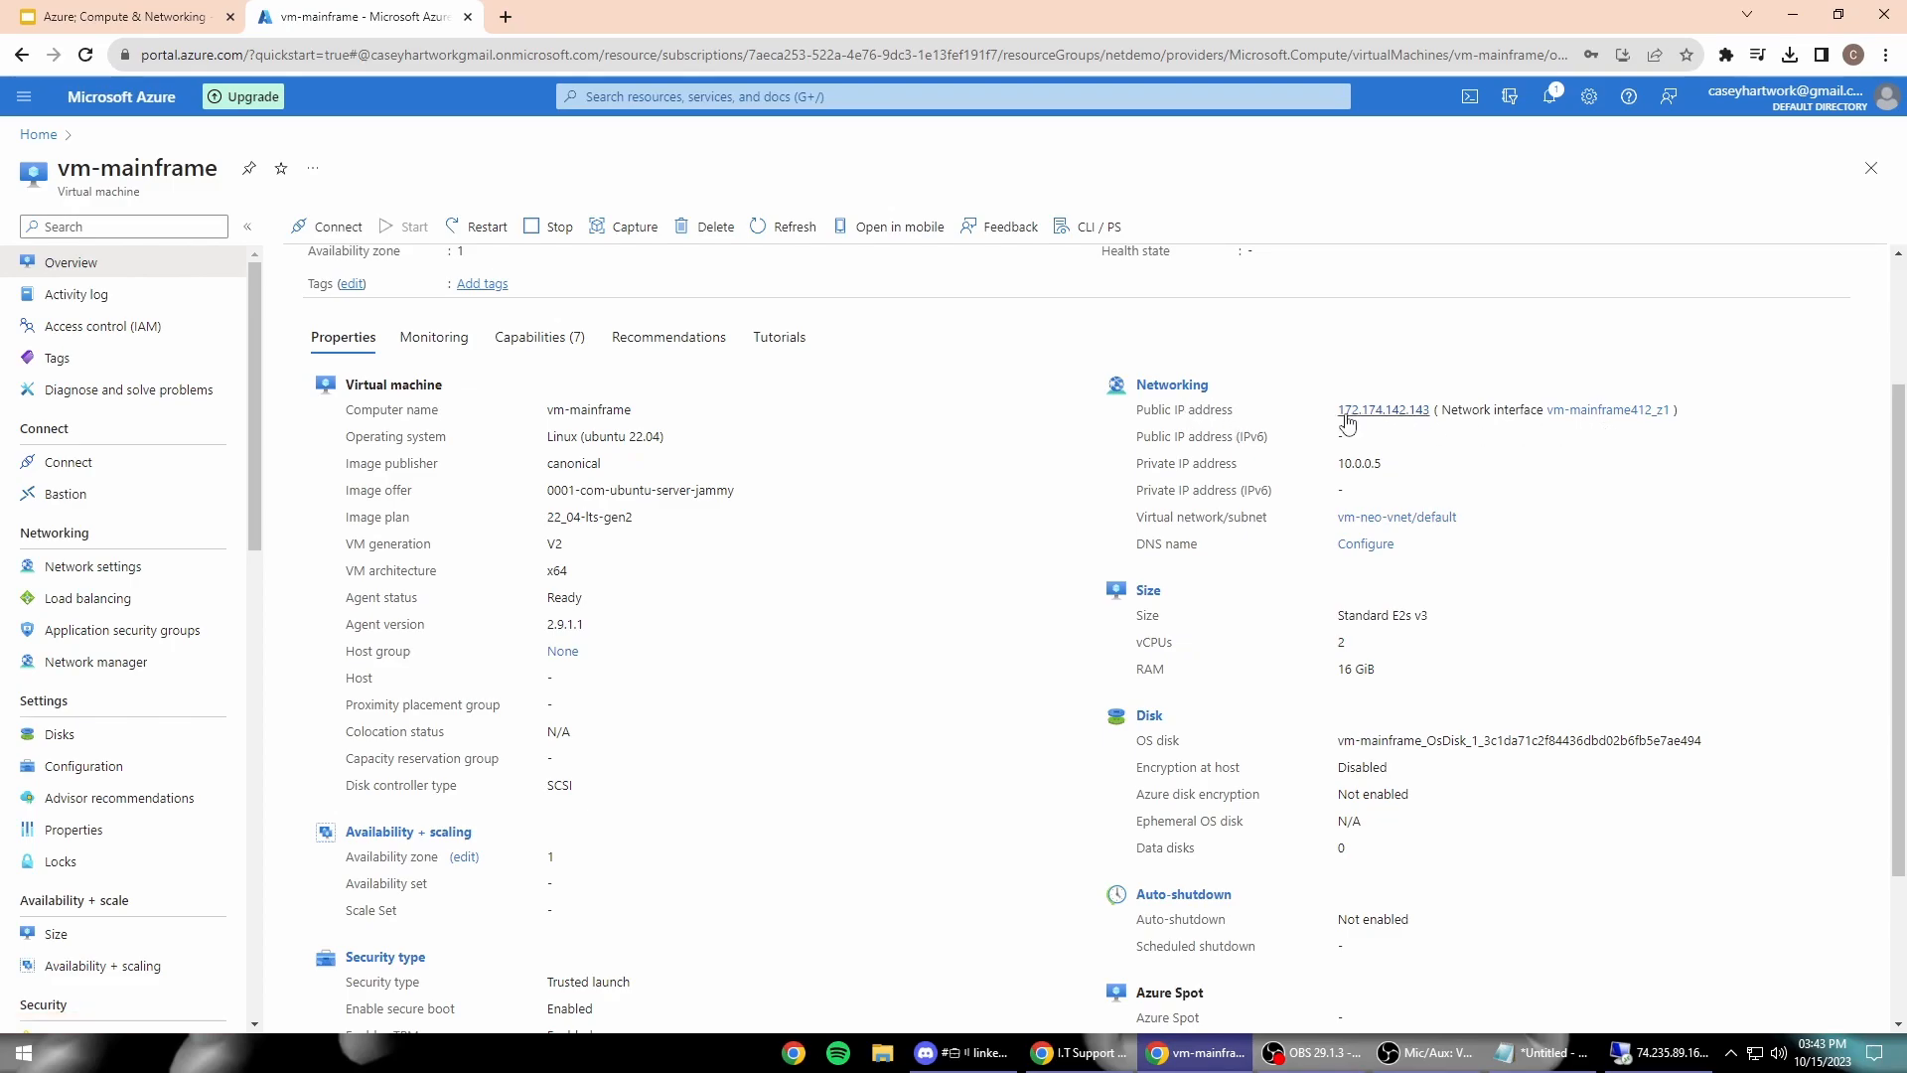
pyautogui.click(1383, 410)
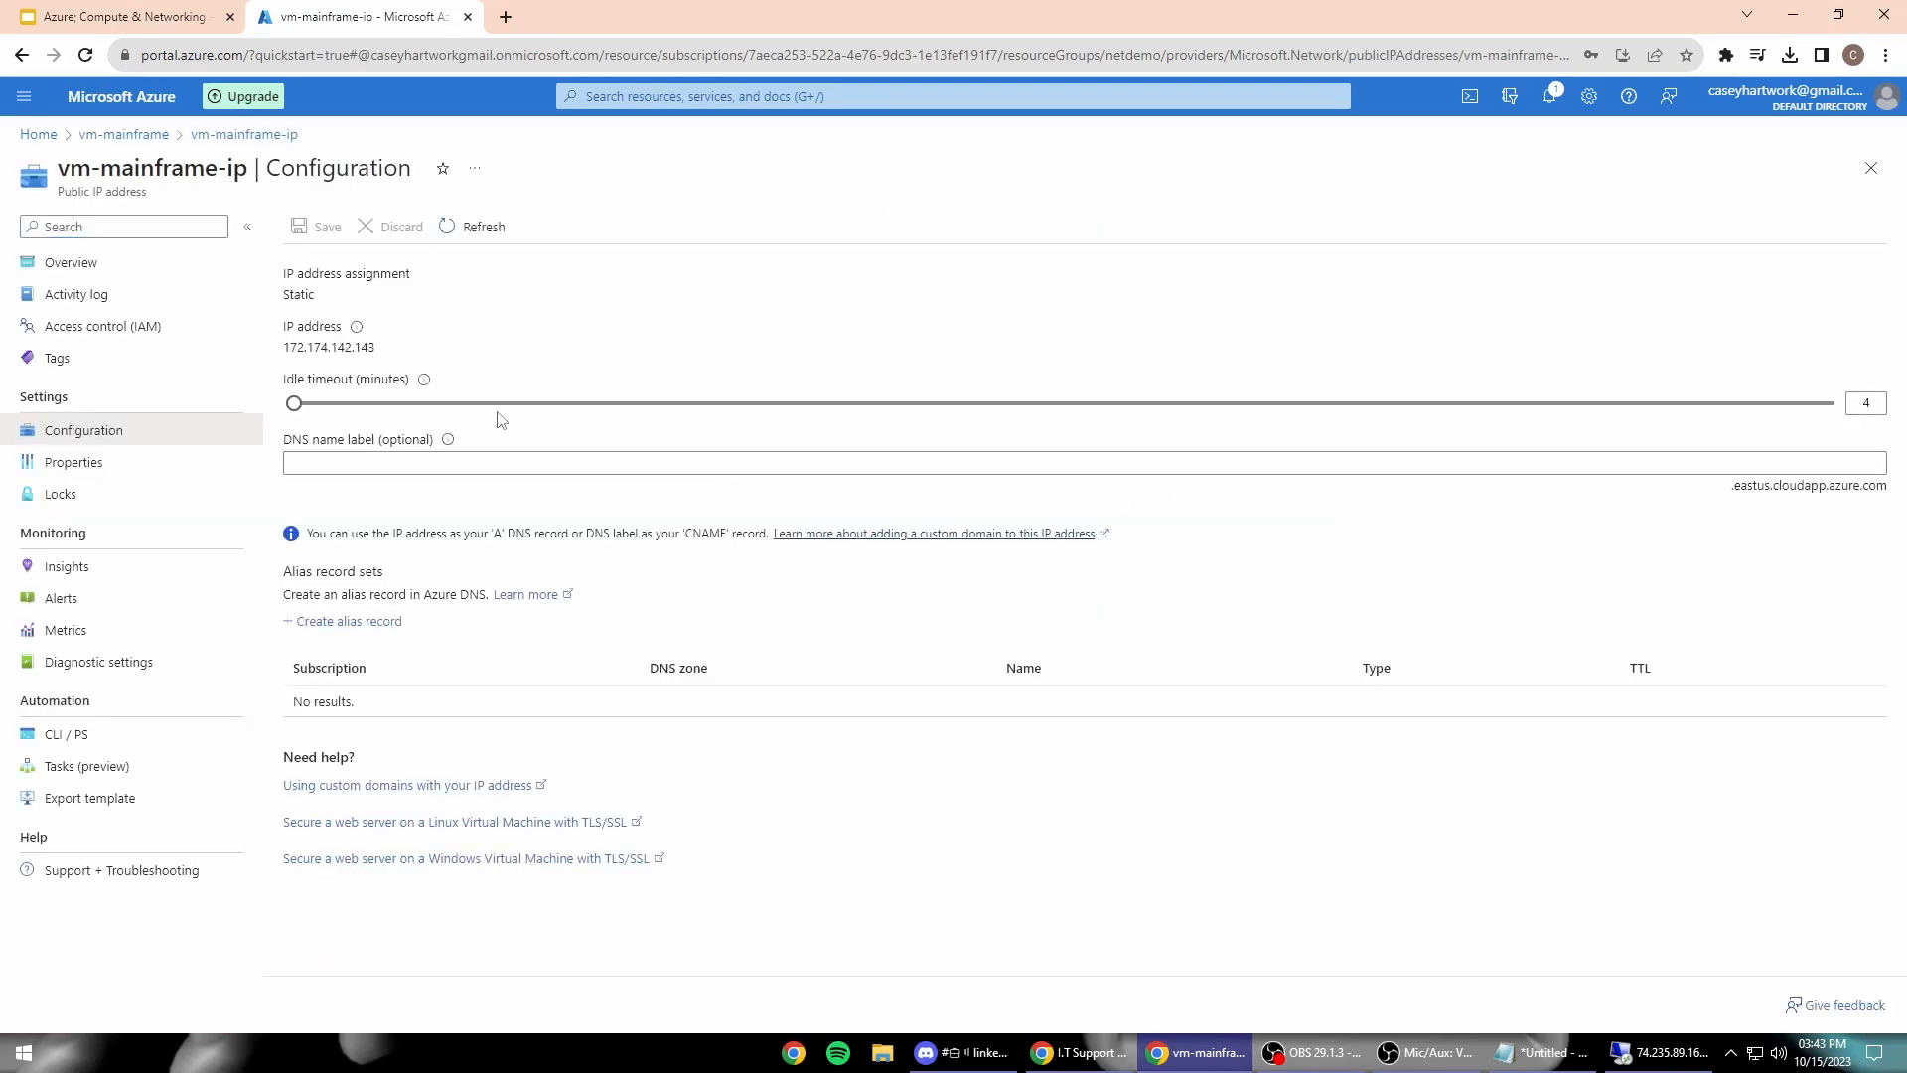
pyautogui.moveTo(377, 348); pyautogui.dragTo(284, 348)
pyautogui.rightClick(290, 348)
pyautogui.click(330, 369)
pyautogui.click(16, 56)
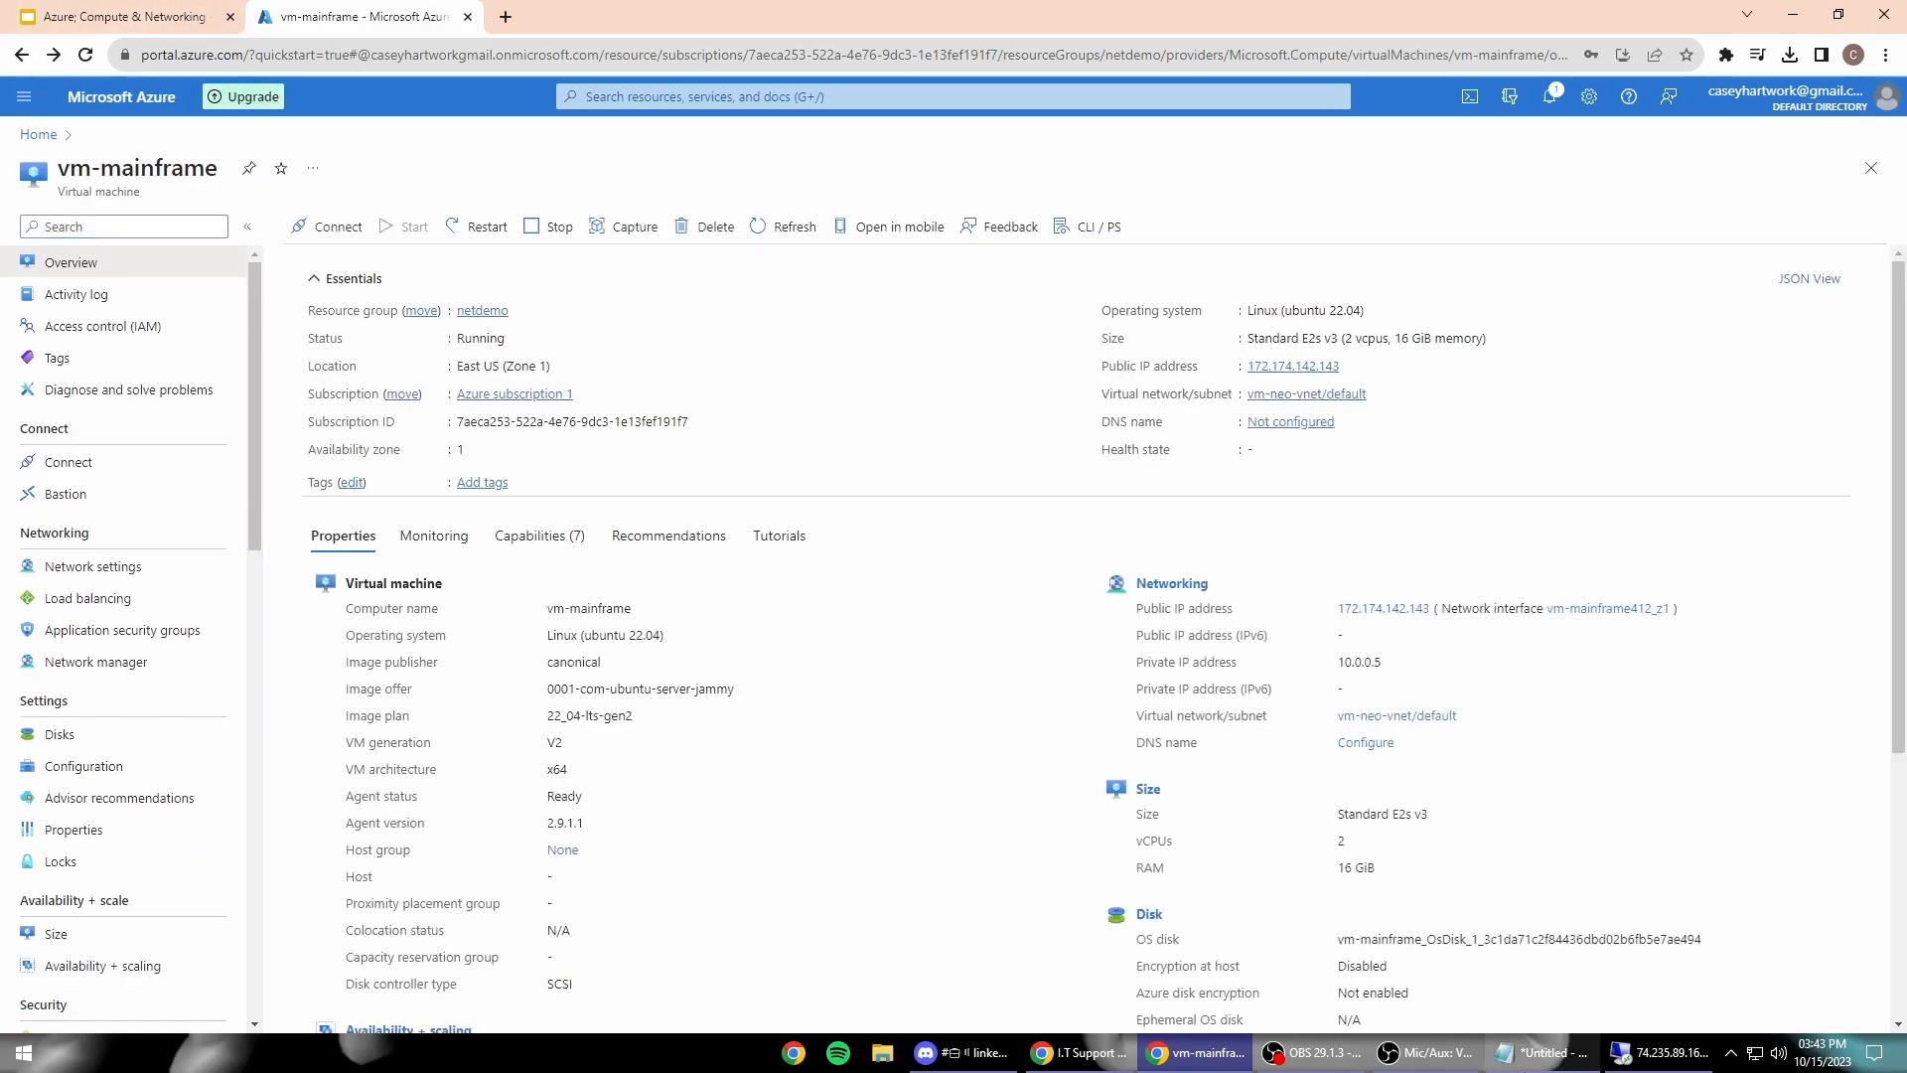
pyautogui.click(1545, 1052)
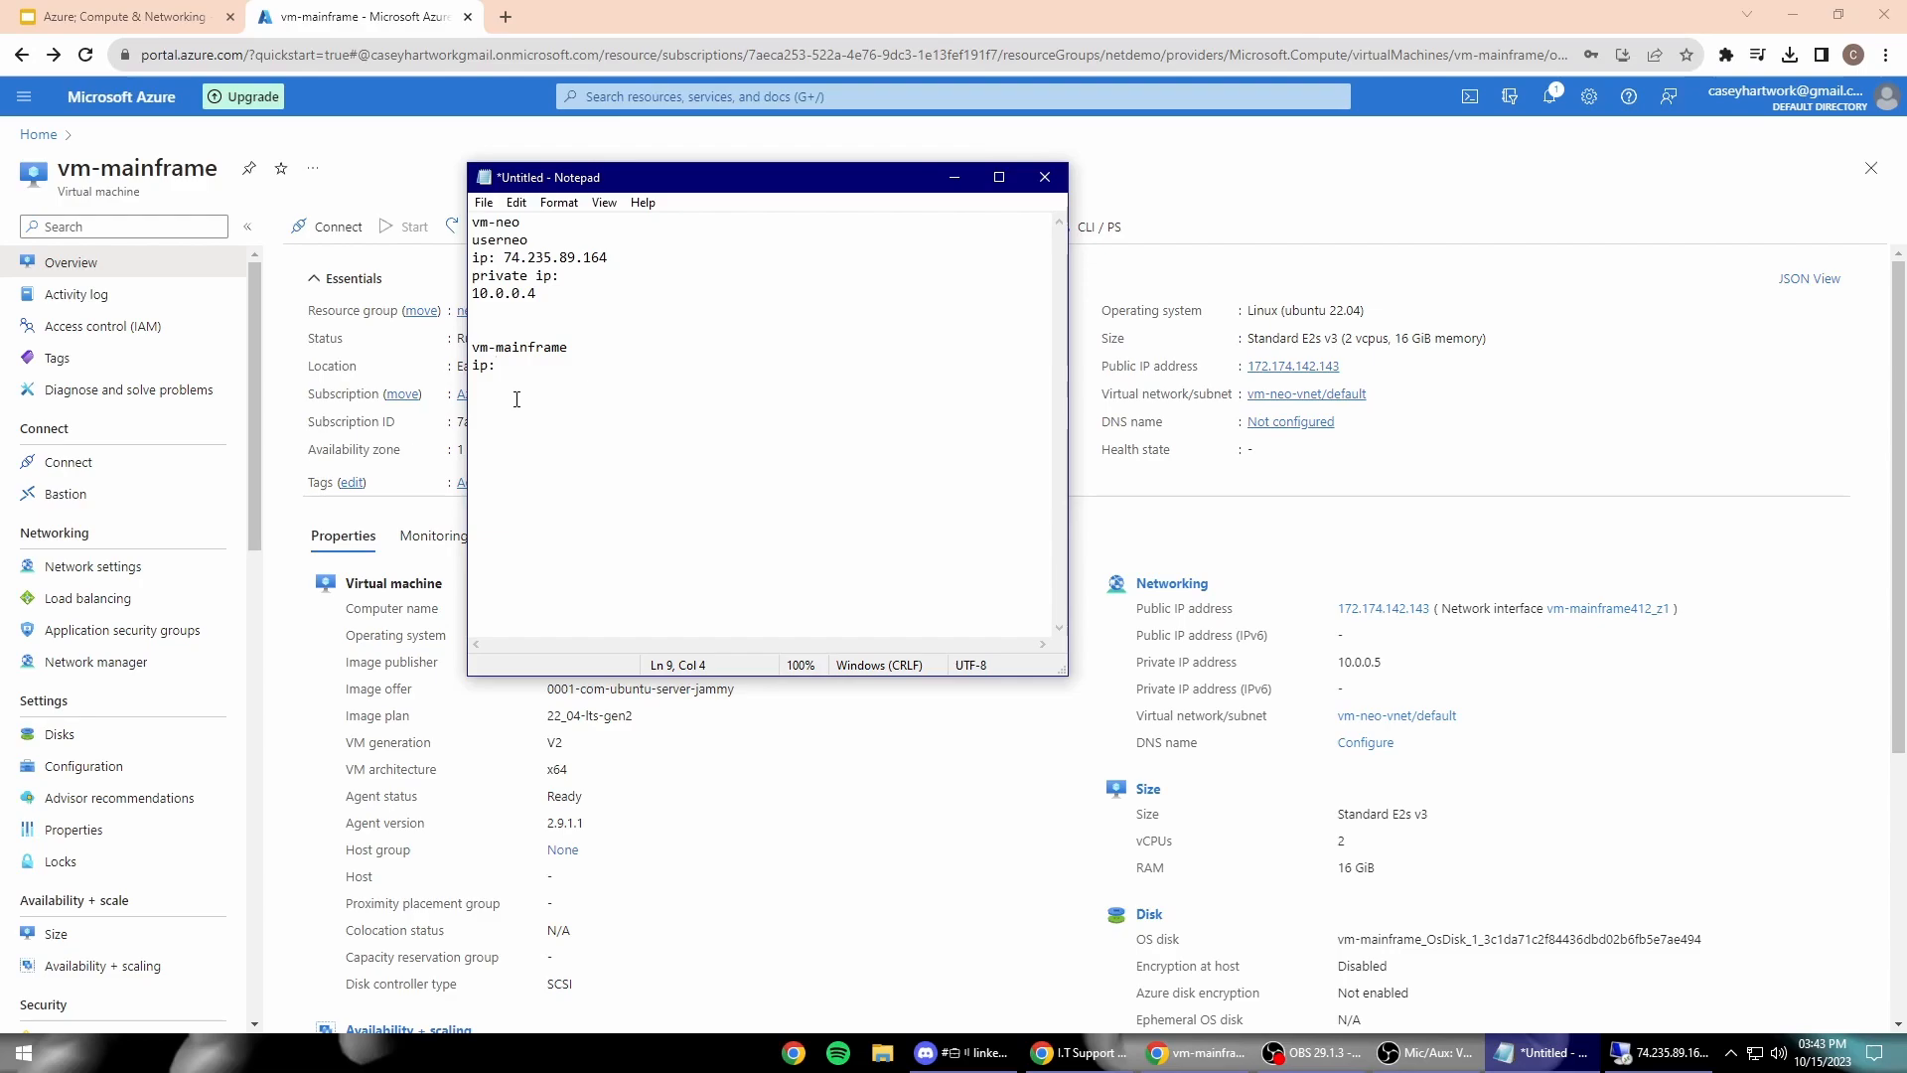
pyautogui.hotkey('ctrl', 'v')
pyautogui.press('Return')
# Step: Add a 'private Ip:' line holding vm-mainframe's private IP 10.0.0.5
pyautogui.write('private Ip:')
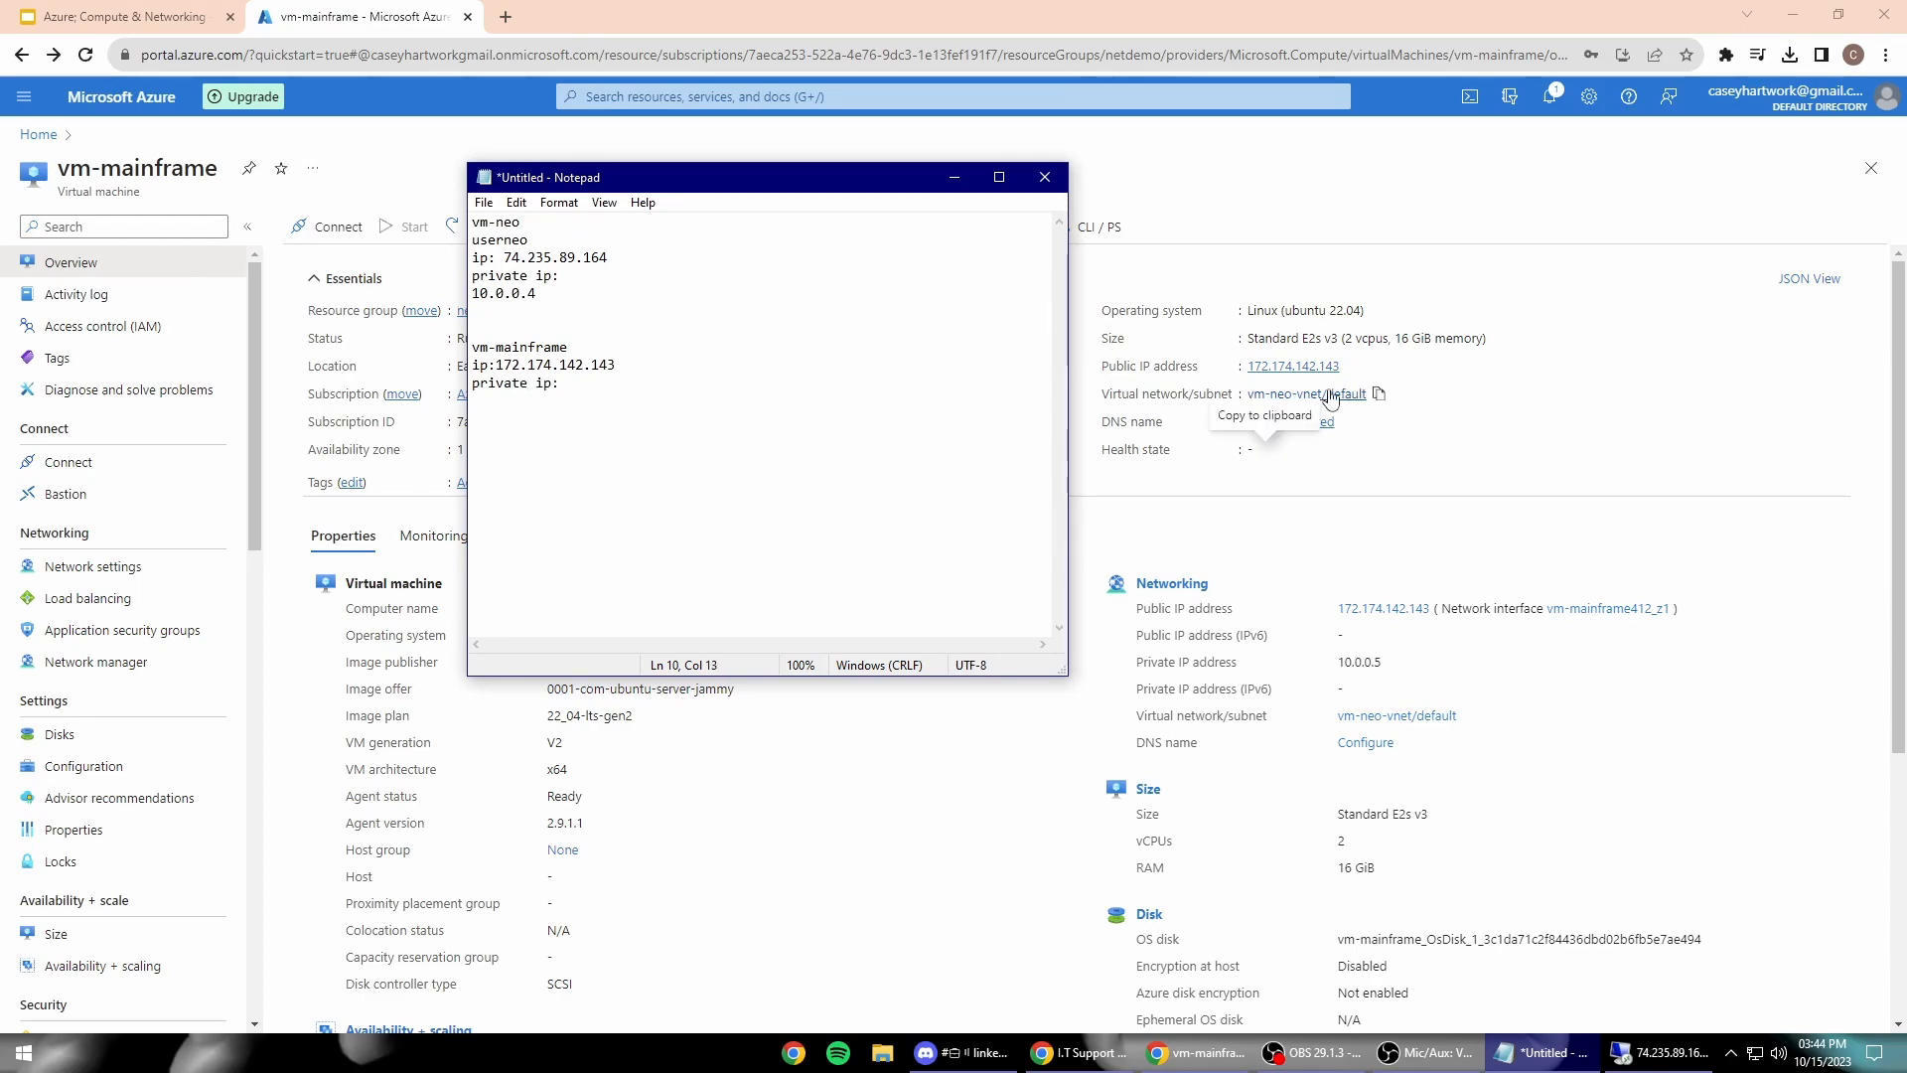
pyautogui.scroll(-1, 1307, 620)
pyautogui.moveTo(1383, 563); pyautogui.dragTo(1337, 563)
pyautogui.moveTo(1621, 1065)
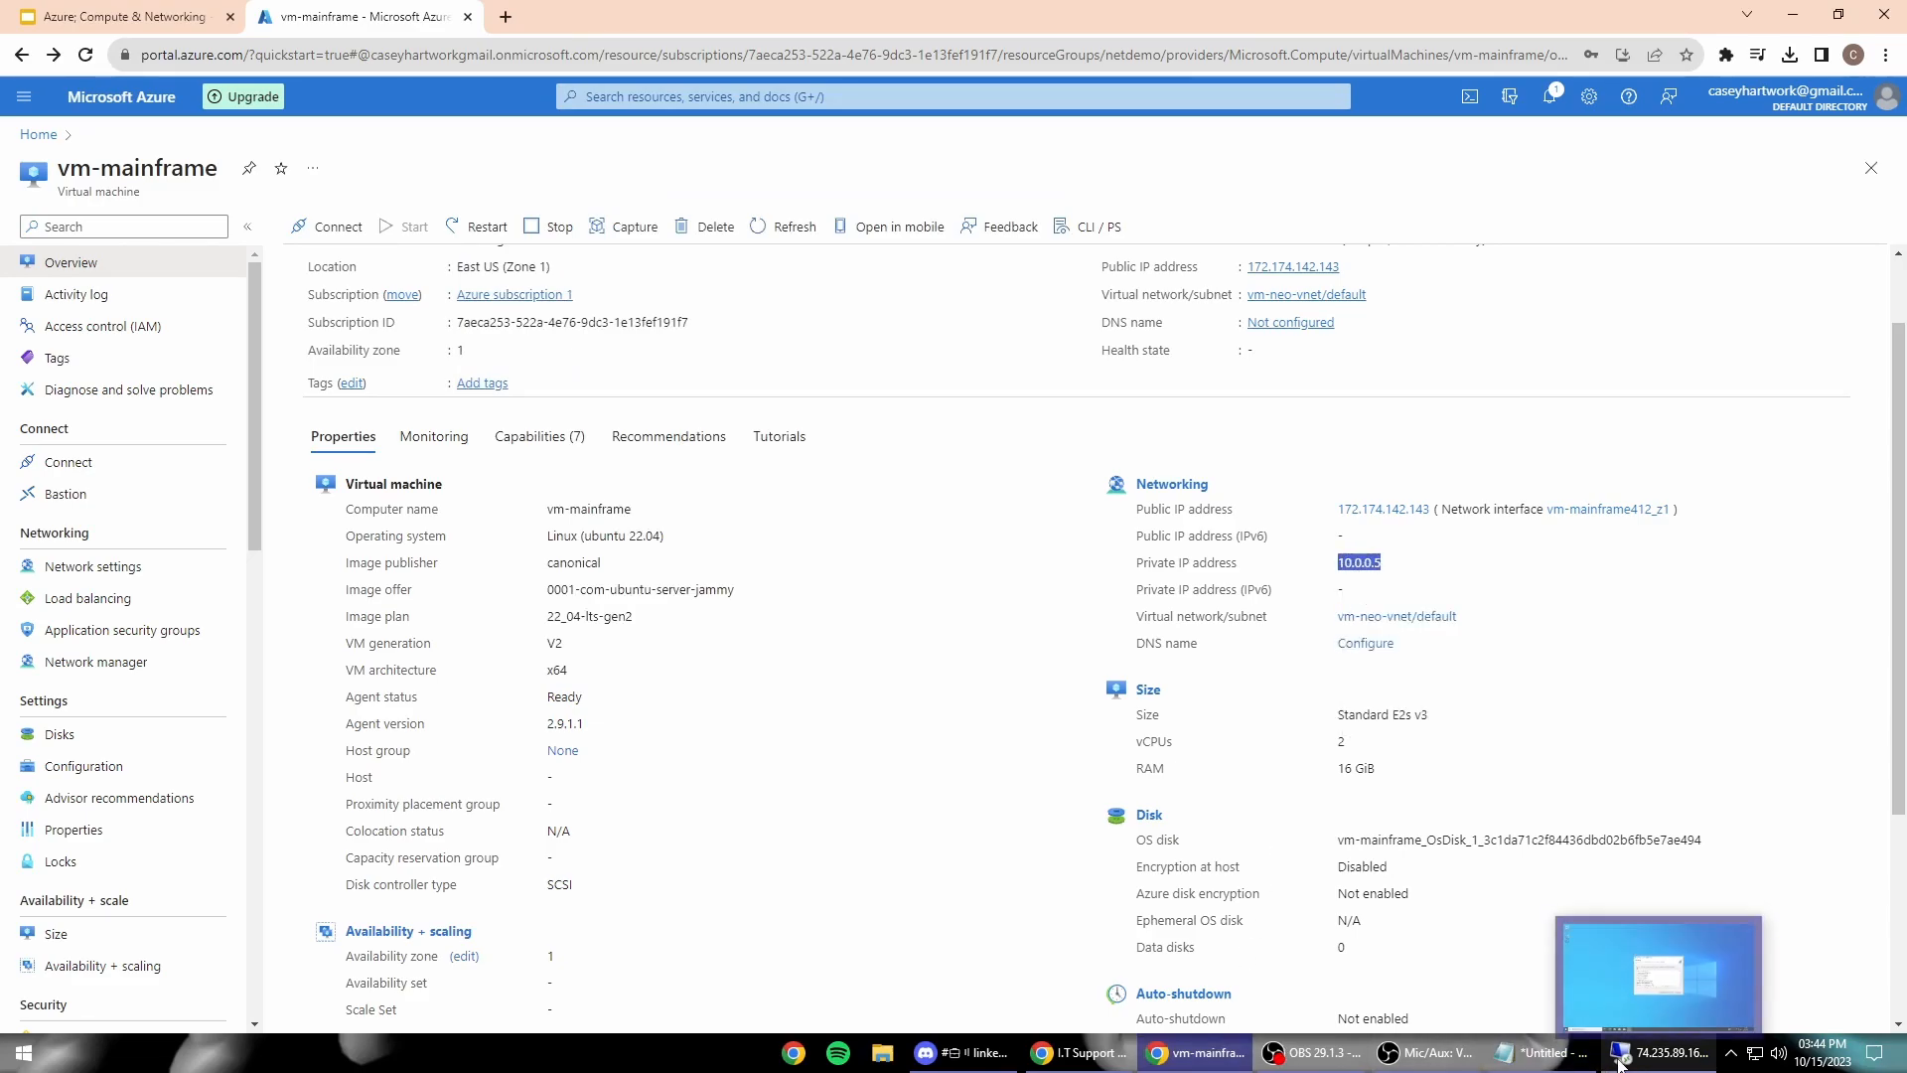
pyautogui.click(1543, 1052)
pyautogui.hotkey('ctrl', 'v')
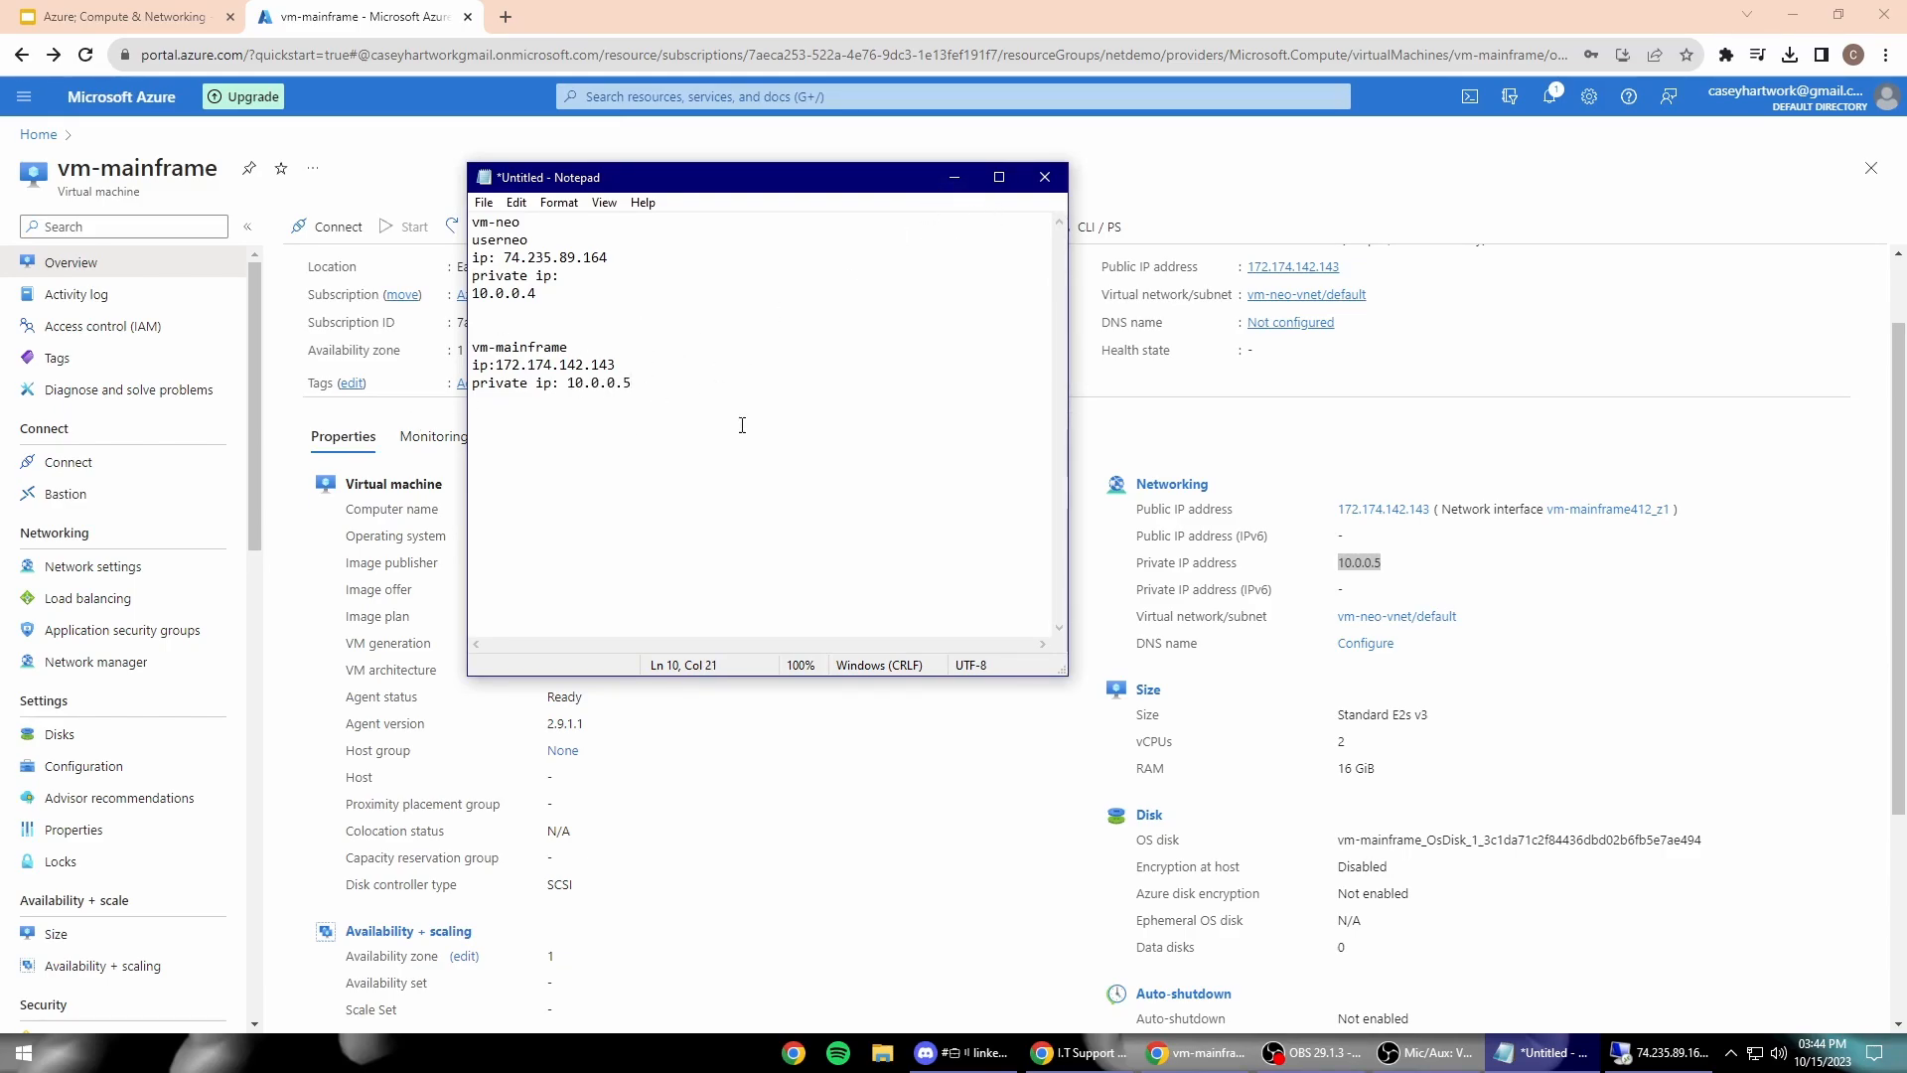
# Step: Add vm-mainframe's login name under its heading, then minimize Notepad and restore the remote session
pyautogui.click(590, 354)
pyautogui.press('Return')
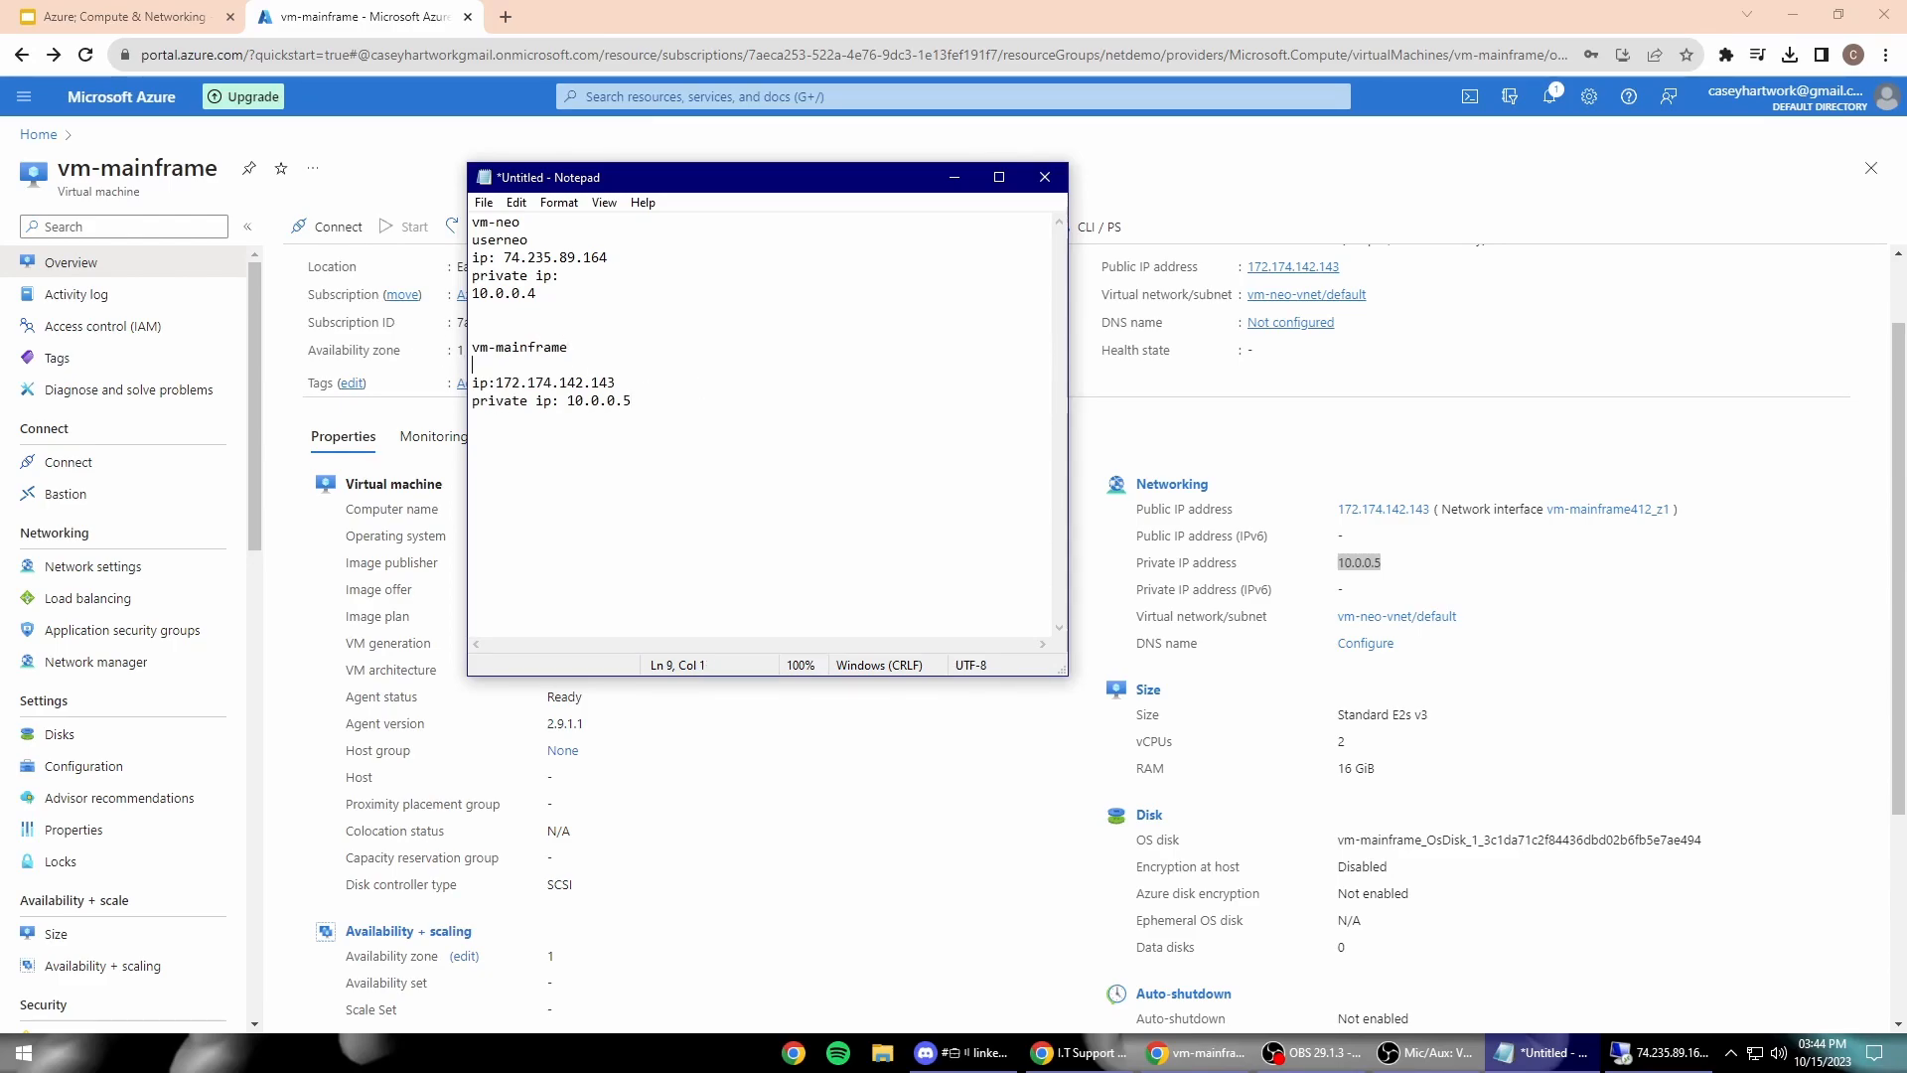
pyautogui.write('usermainframe')
pyautogui.moveTo(894, 190); pyautogui.dragTo(1593, 229)
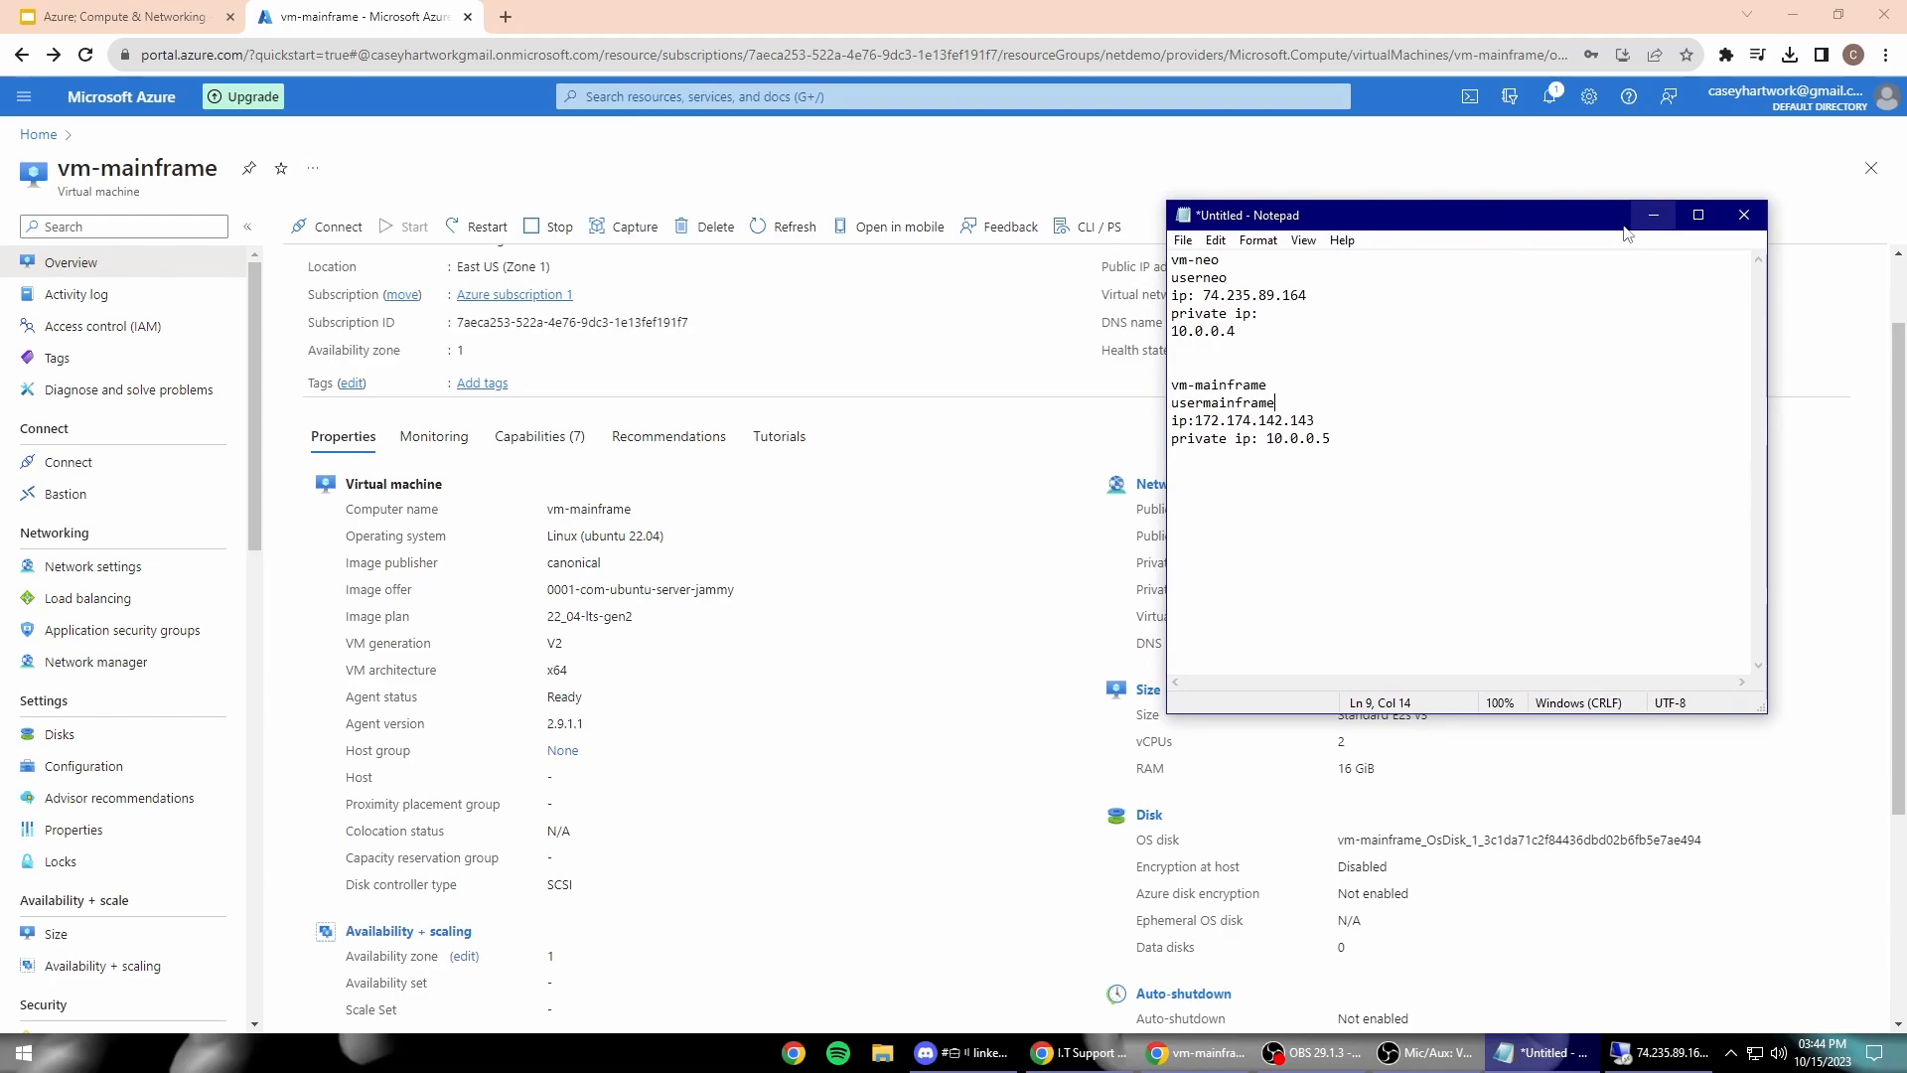
pyautogui.click(1654, 215)
pyautogui.click(1689, 1054)
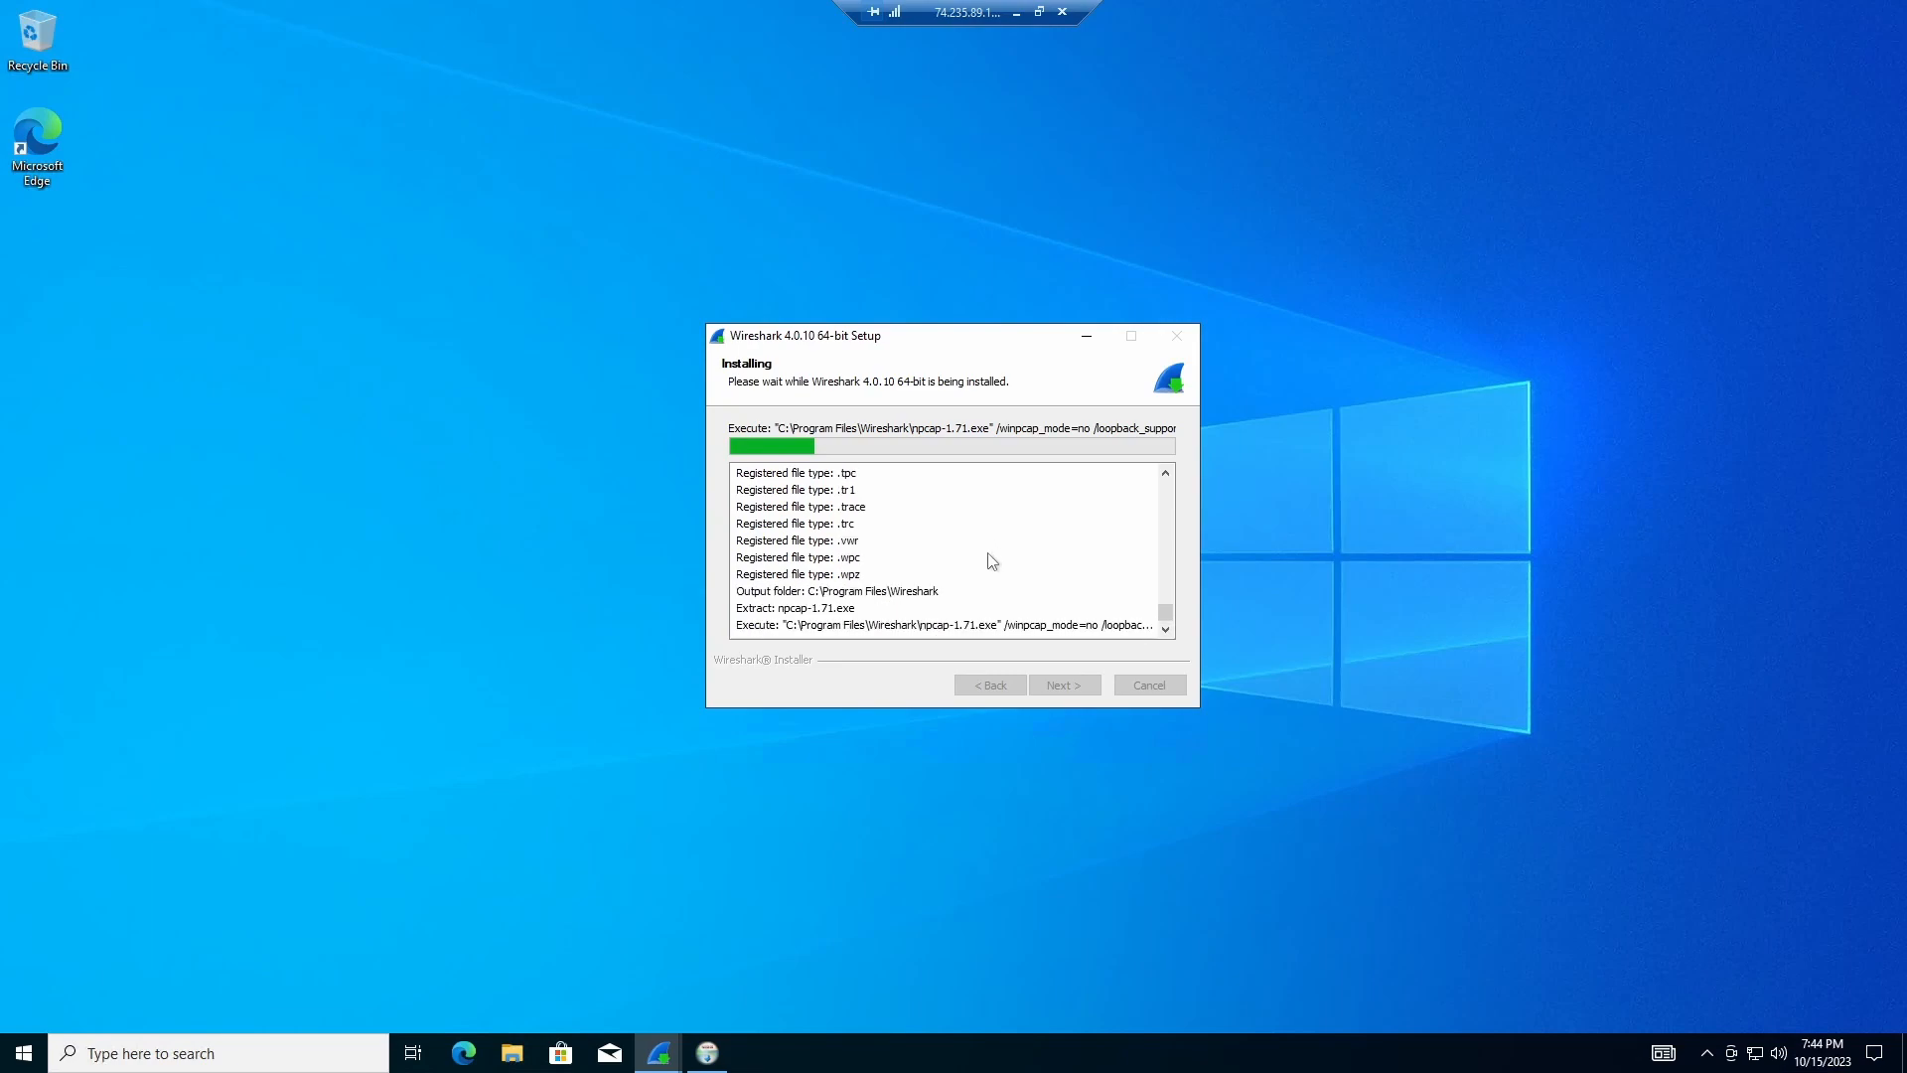
# Step: Install Npcap 1.71 with default options, then finish and close the Wireshark 4.0.10 64-bit setup
pyautogui.click(1070, 686)
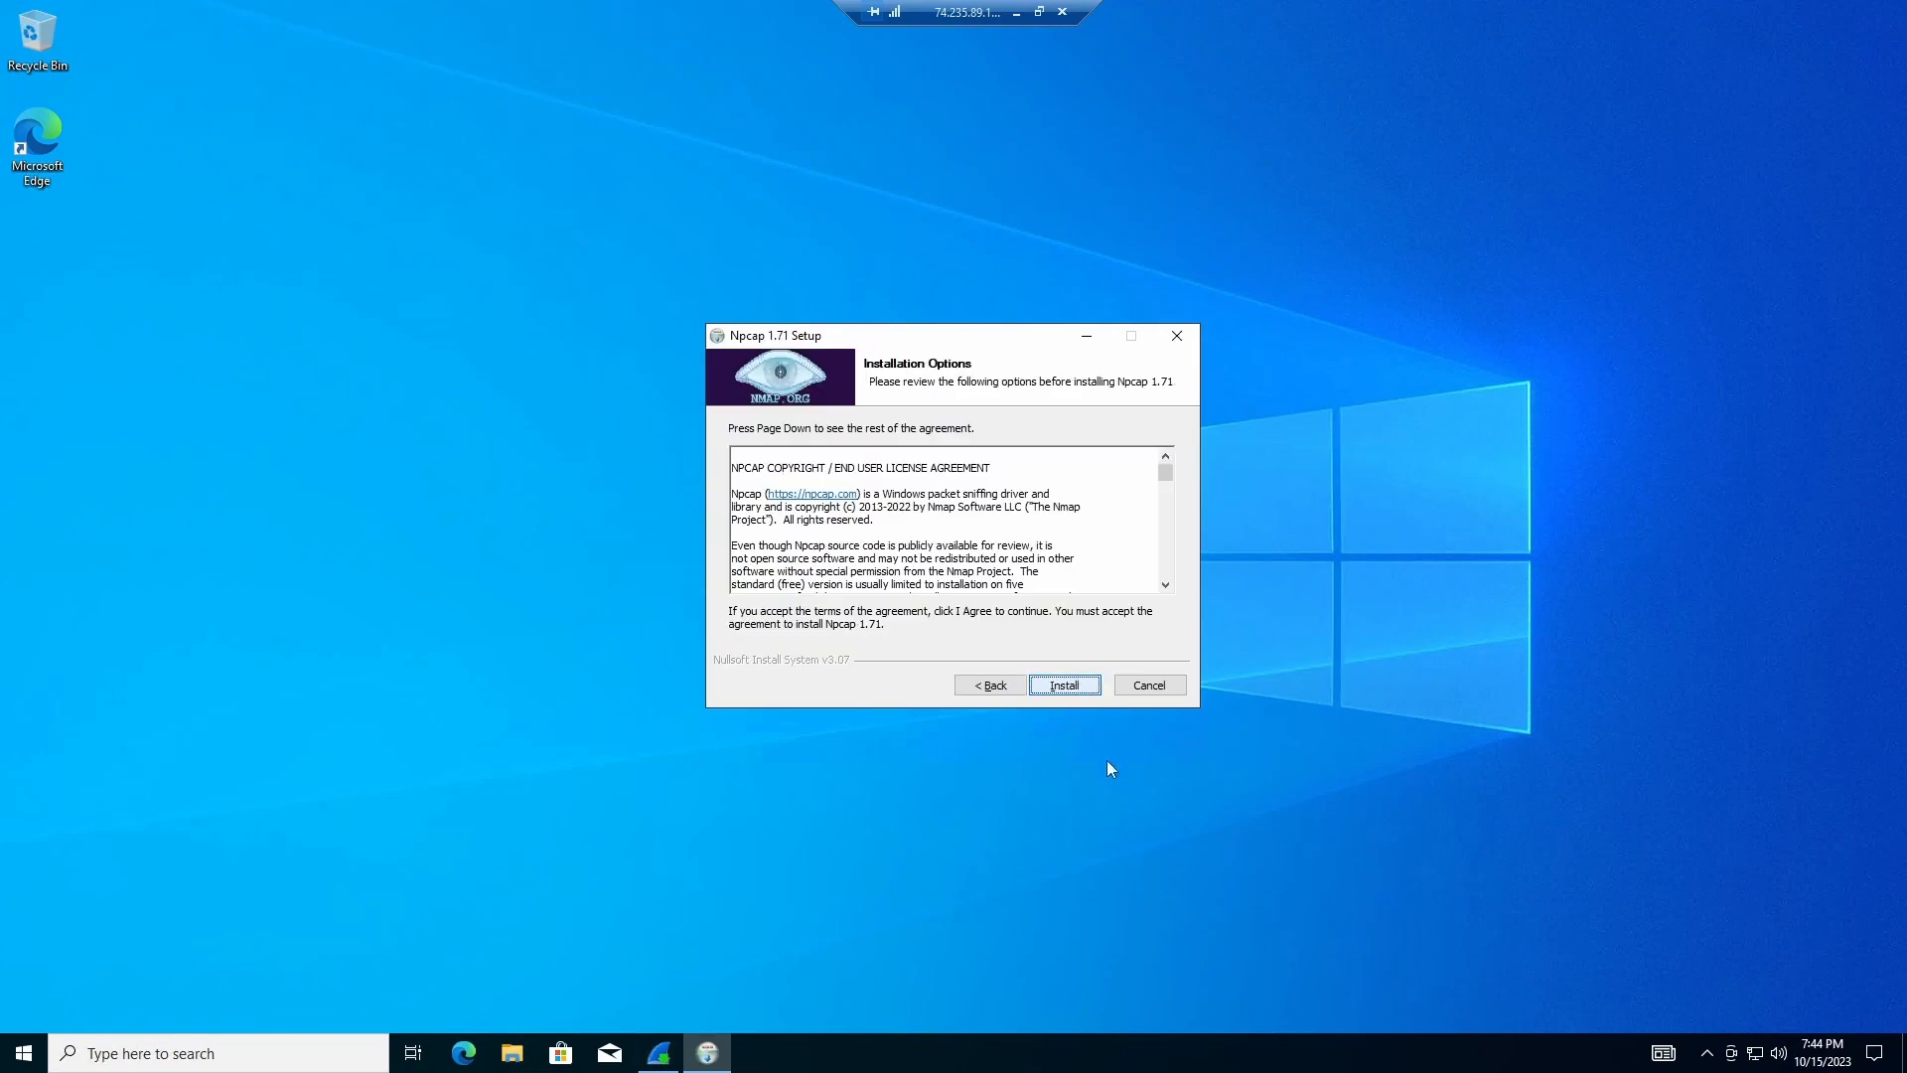
pyautogui.click(661, 1054)
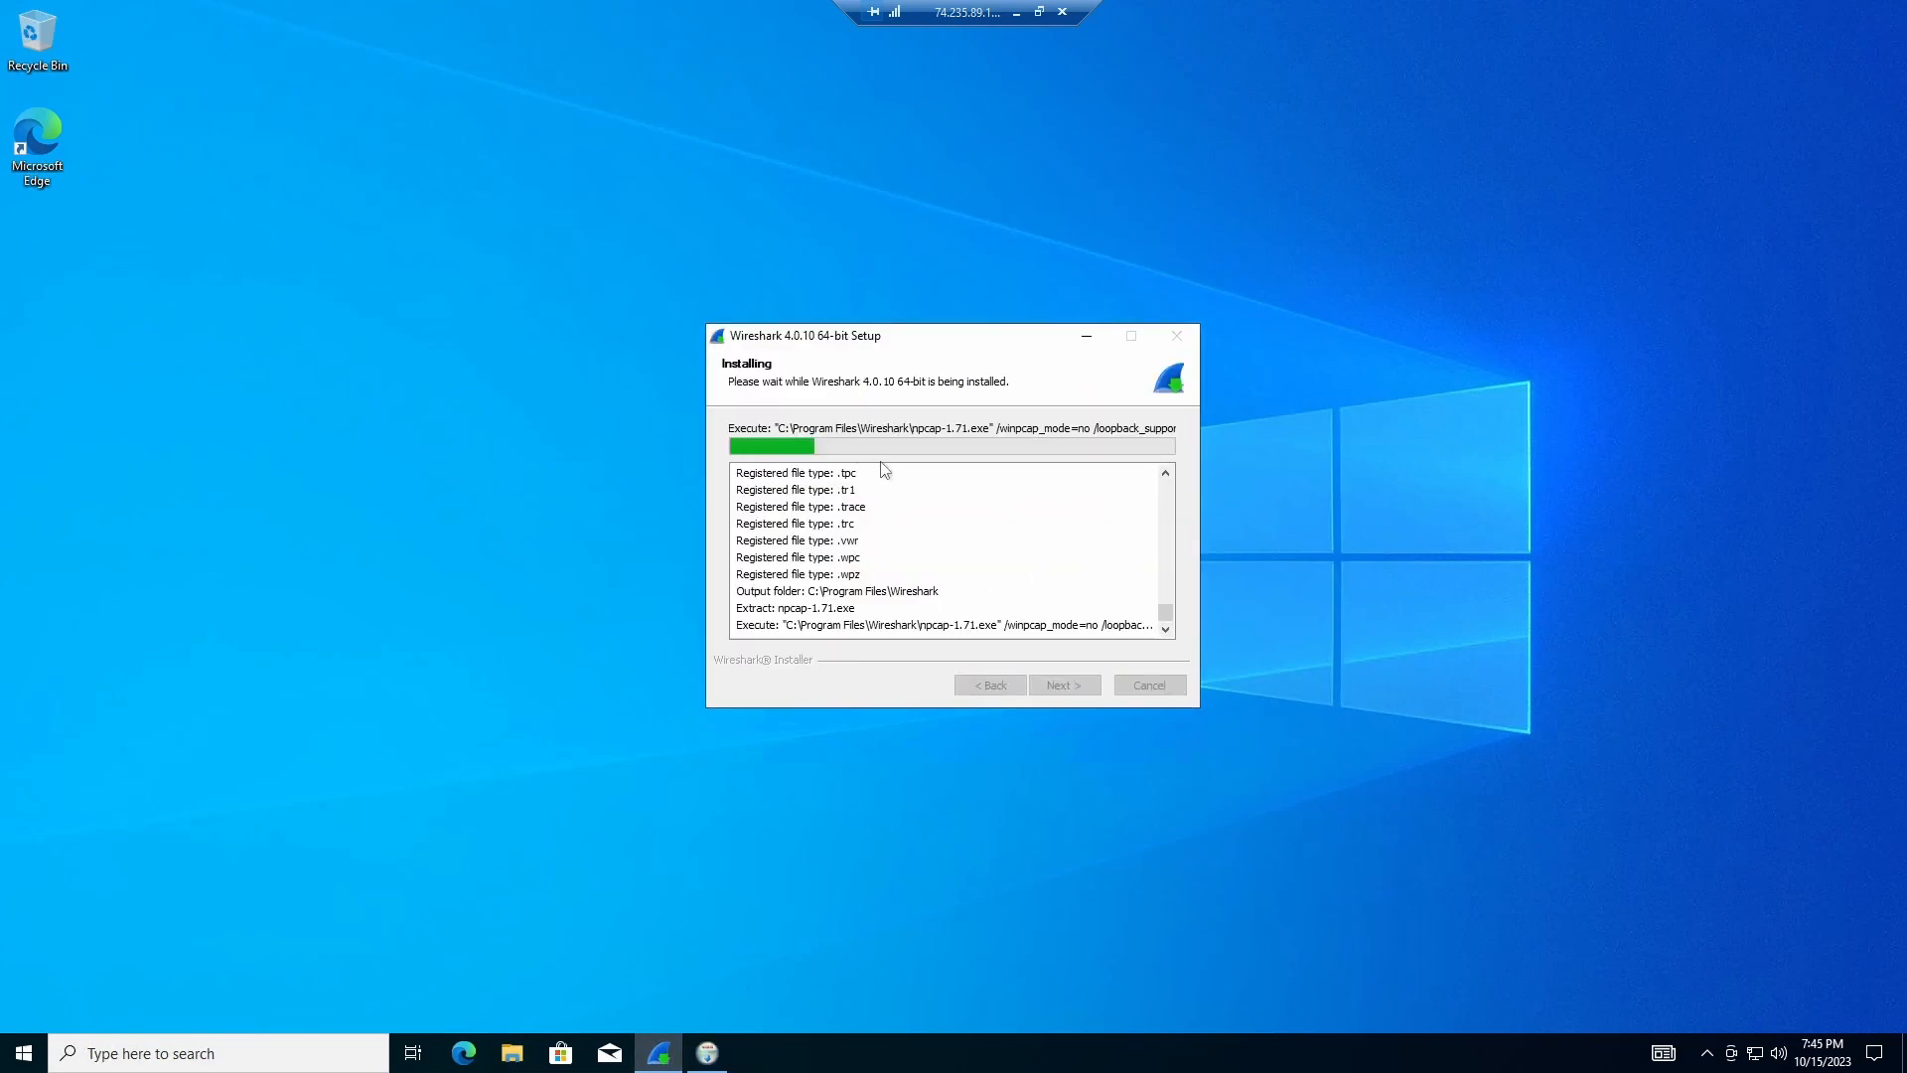
pyautogui.click(708, 1055)
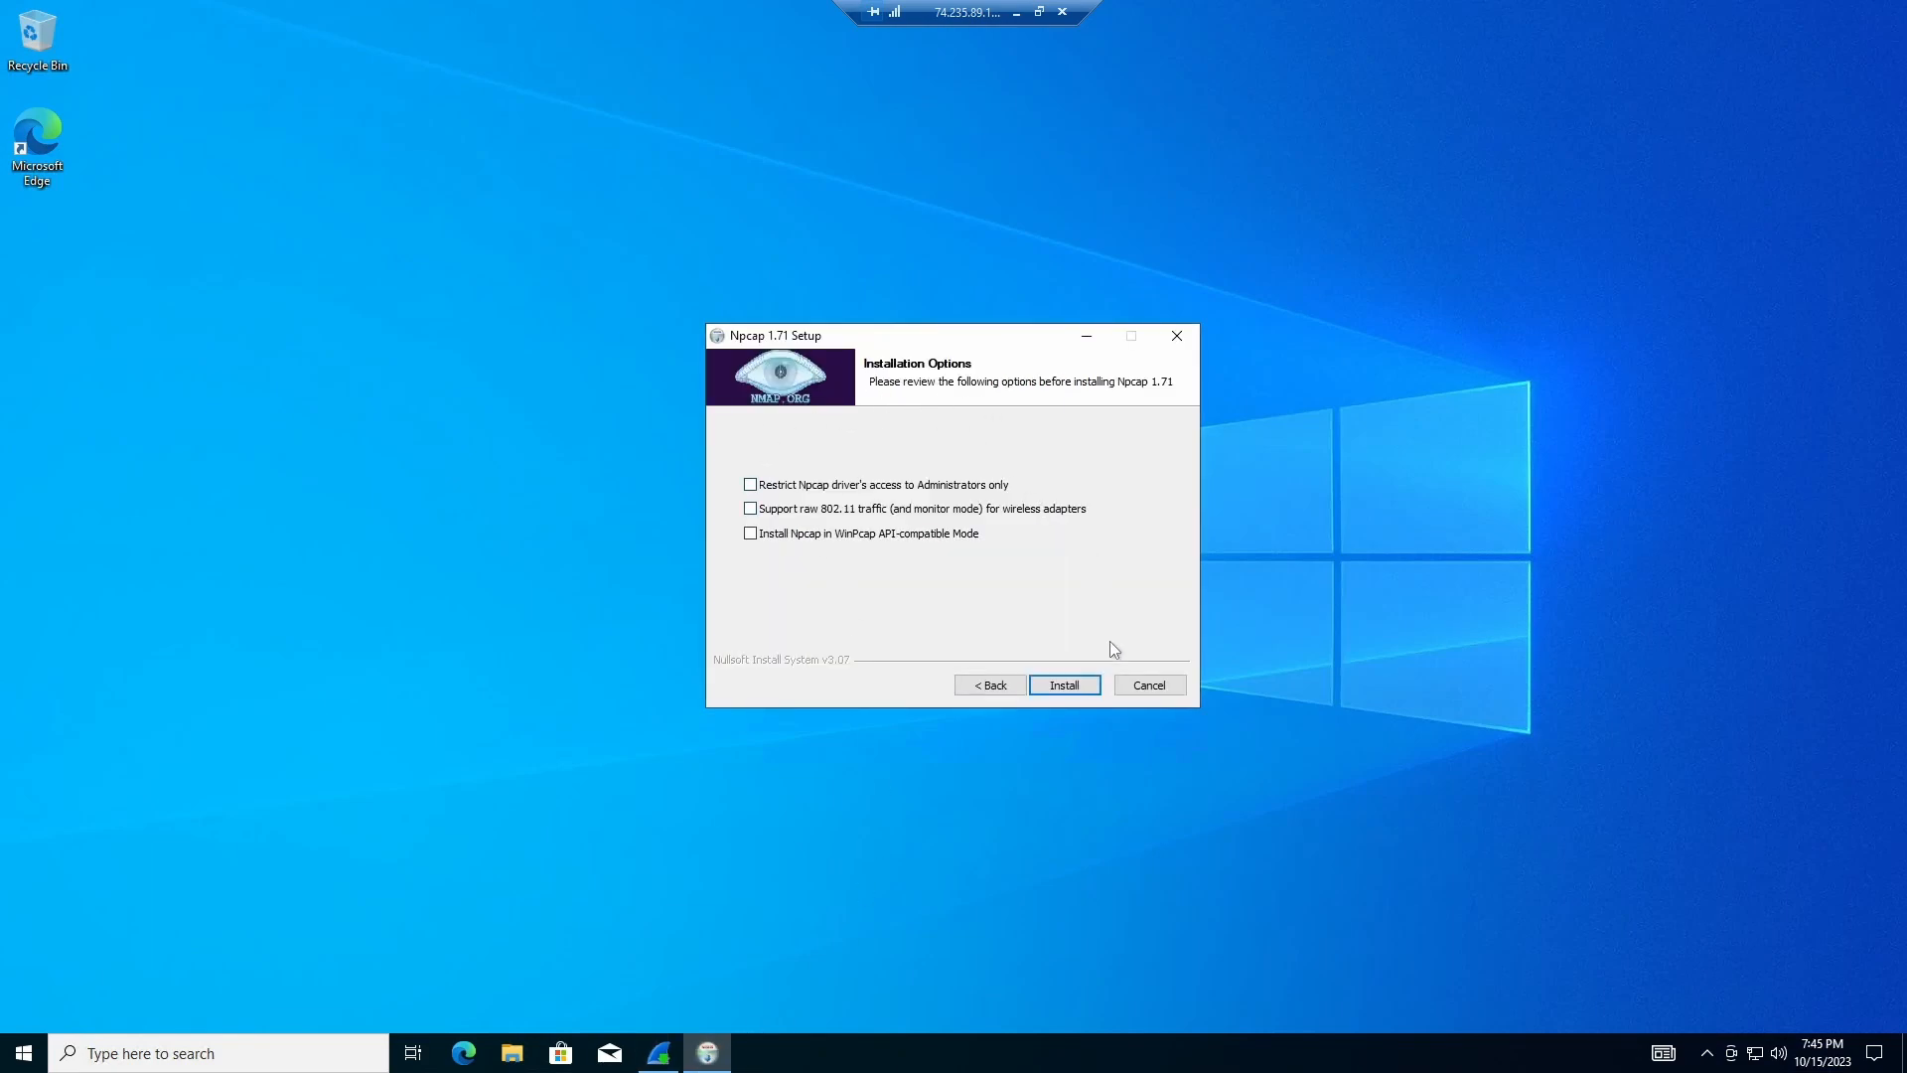
pyautogui.click(1065, 686)
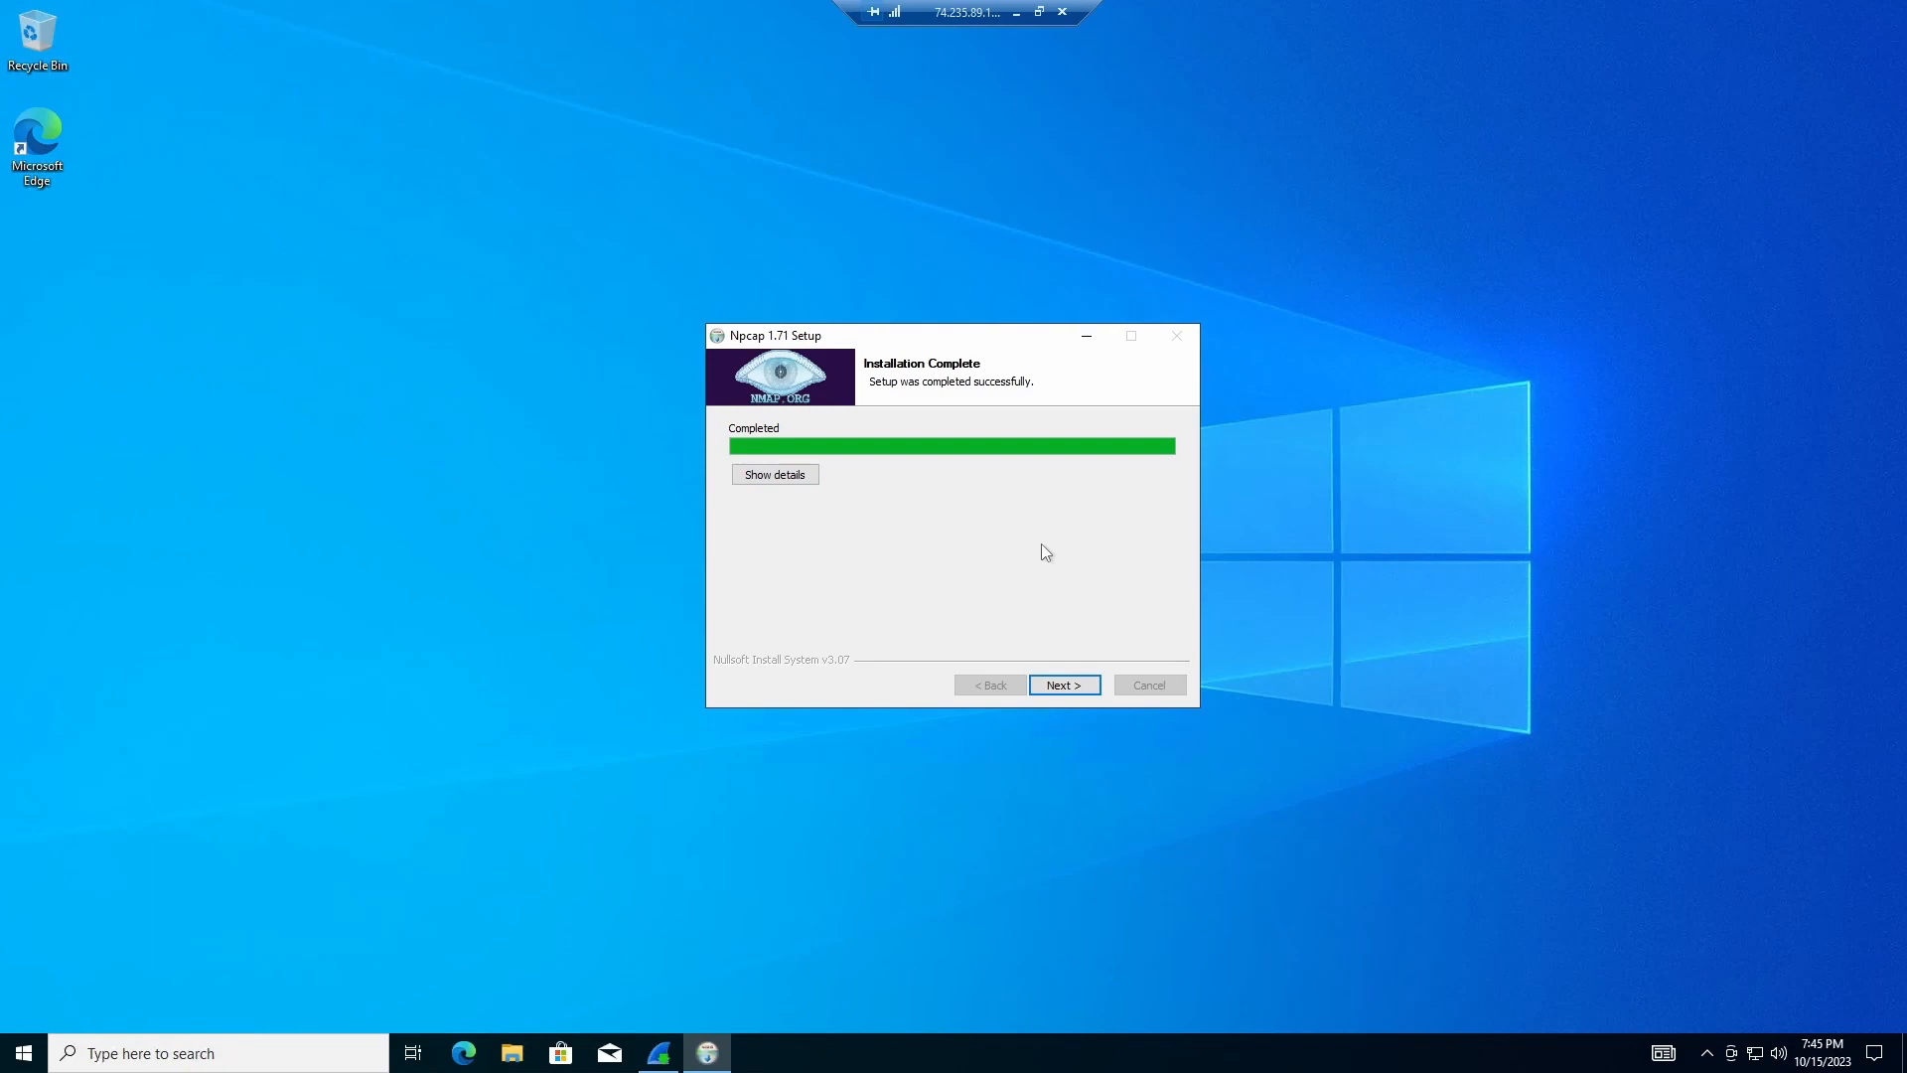
pyautogui.click(1055, 686)
pyautogui.click(1060, 685)
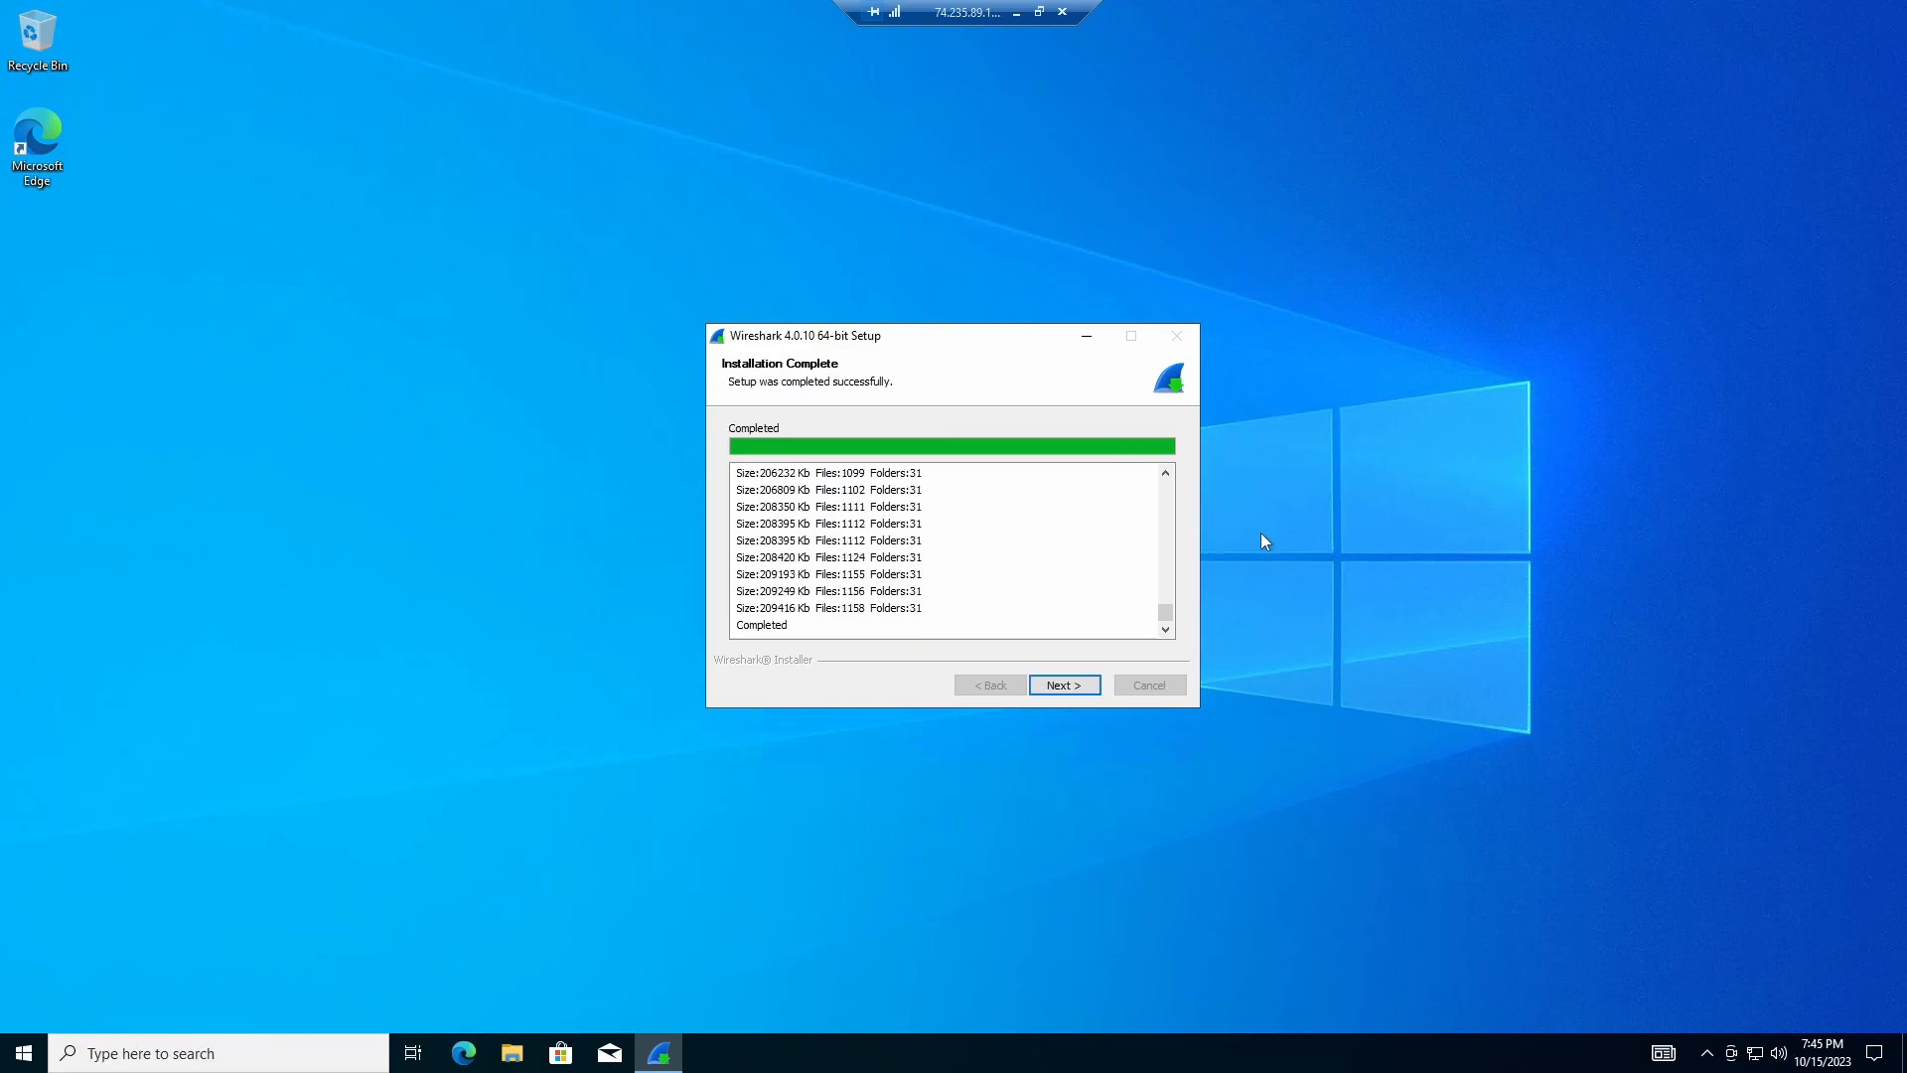
pyautogui.click(1061, 687)
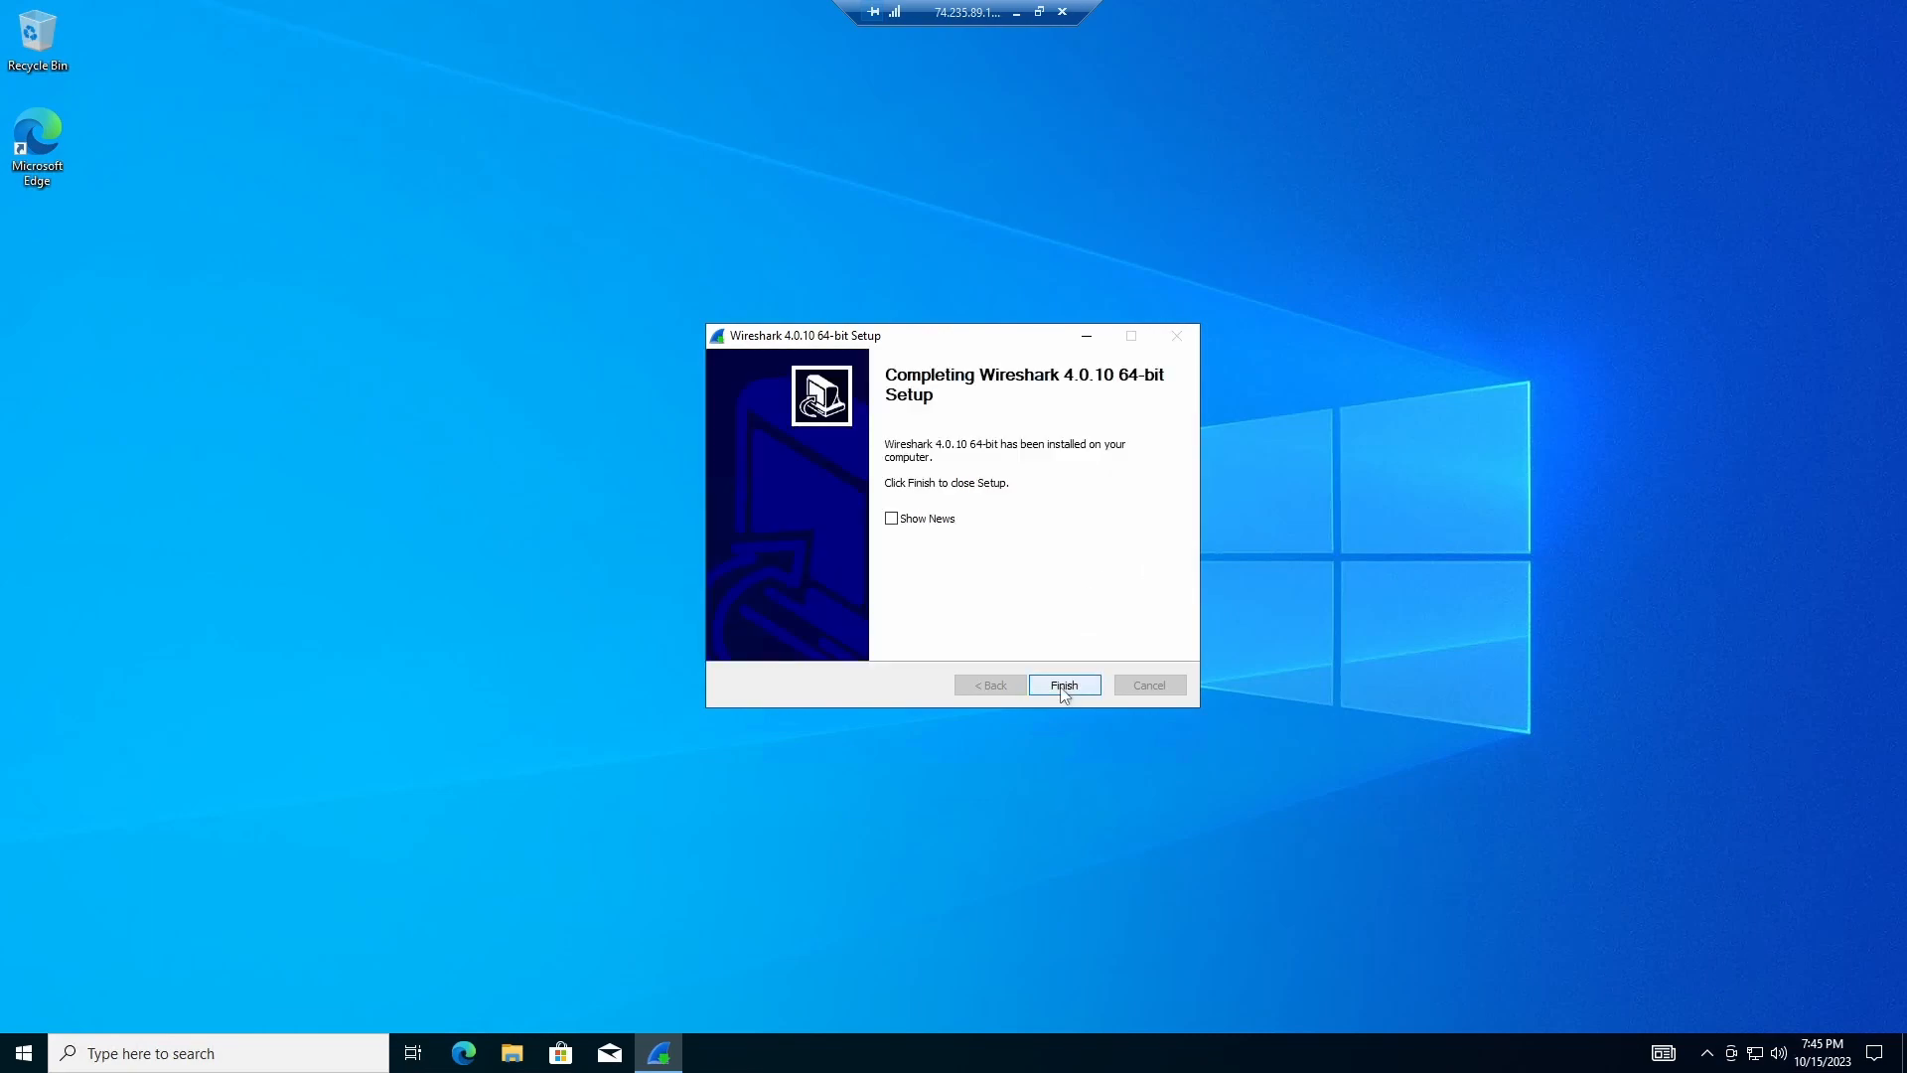
pyautogui.click(1061, 687)
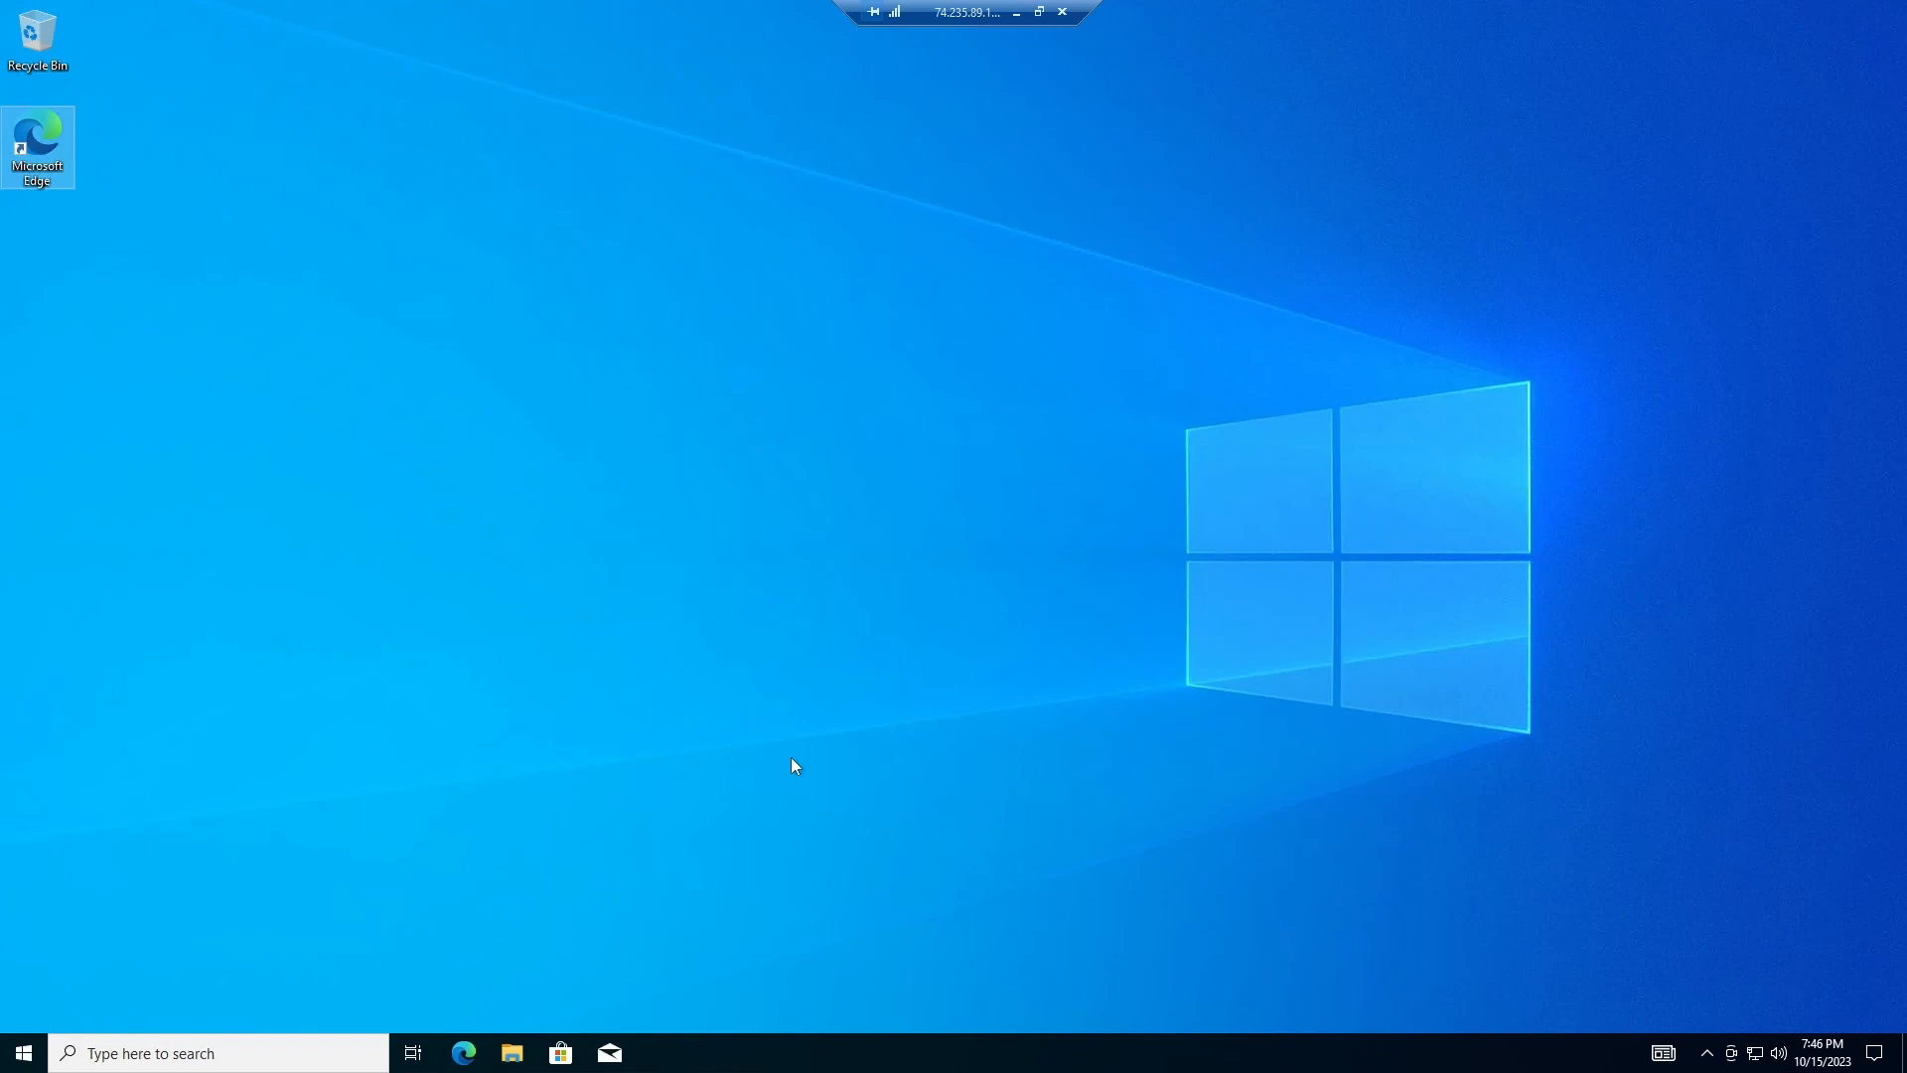
# Step: Open an administrator PowerShell and run whoami and hostname, confirming host vm-neo
pyautogui.press('super')
pyautogui.write('powershe')
pyautogui.click(512, 698)
pyautogui.moveTo(408, 57); pyautogui.dragTo(1267, 191)
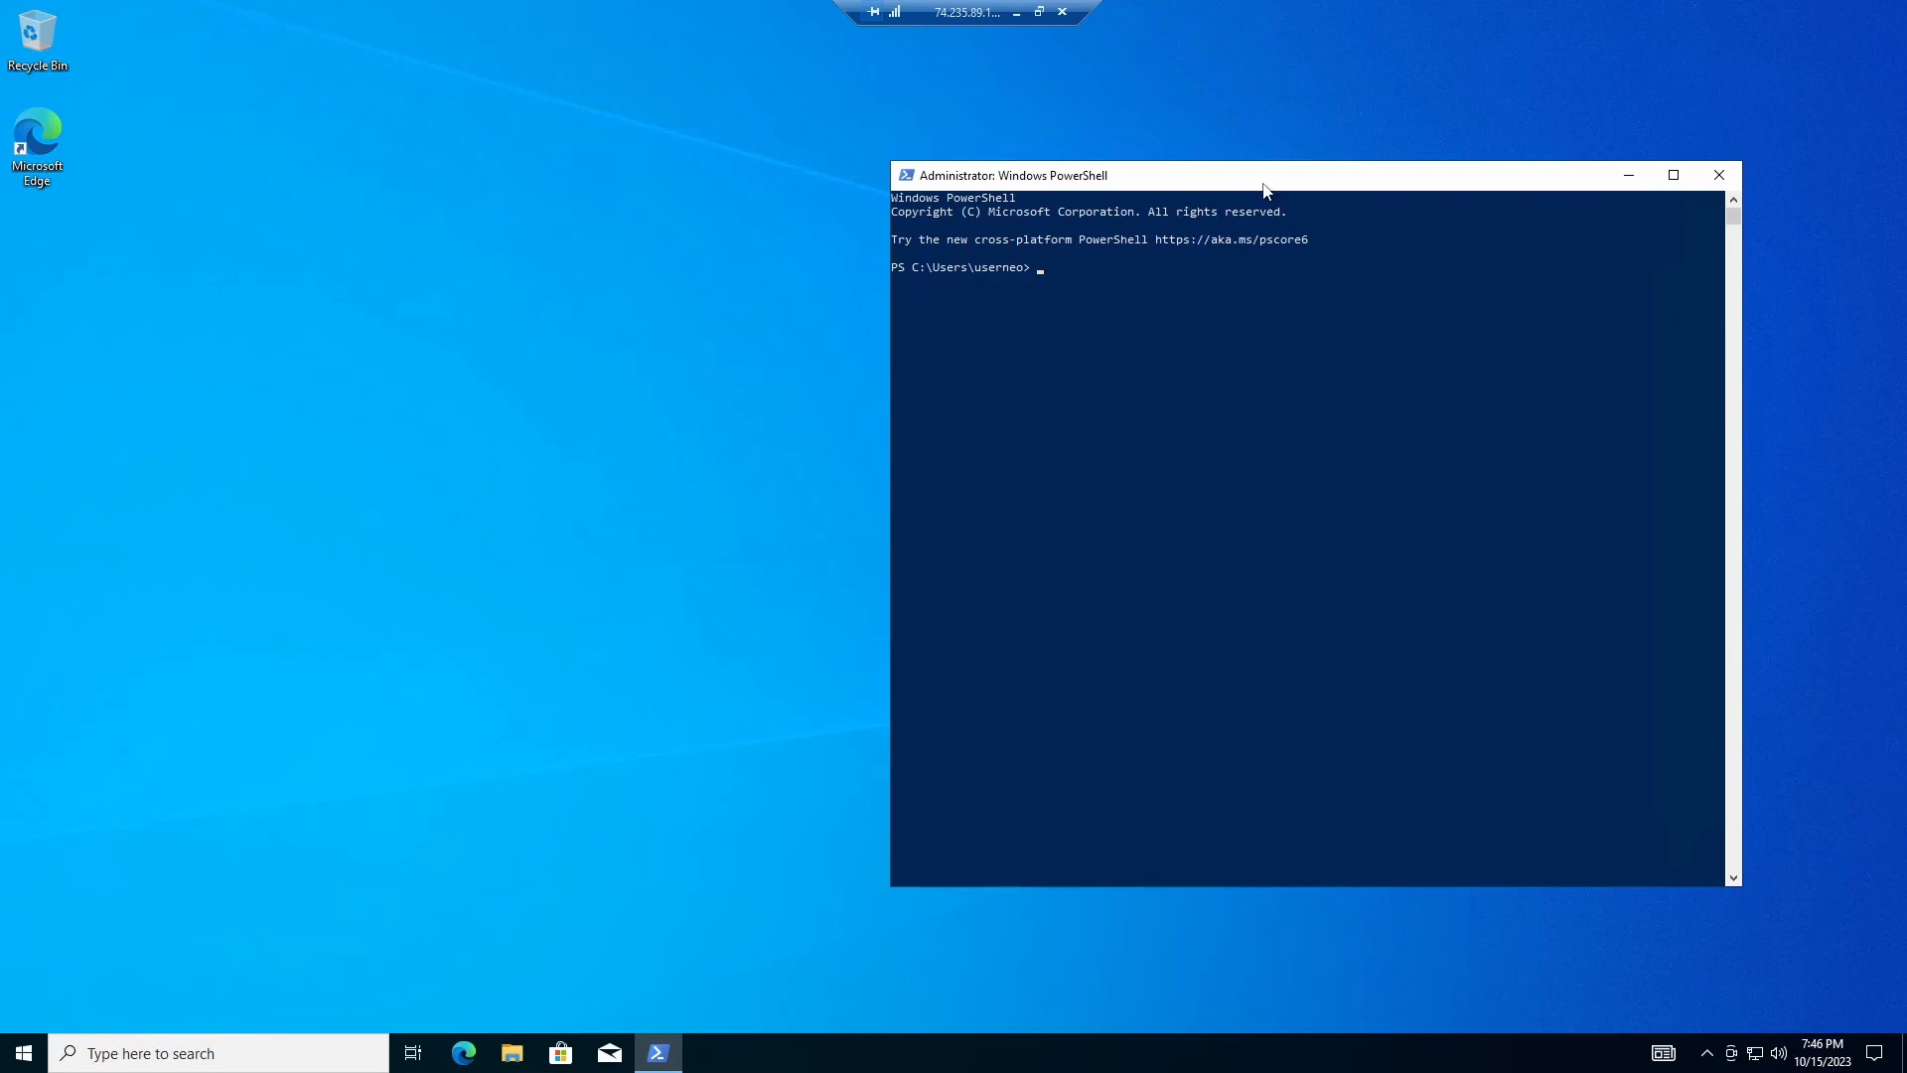
pyautogui.write('whoami')
pyautogui.press('Return')
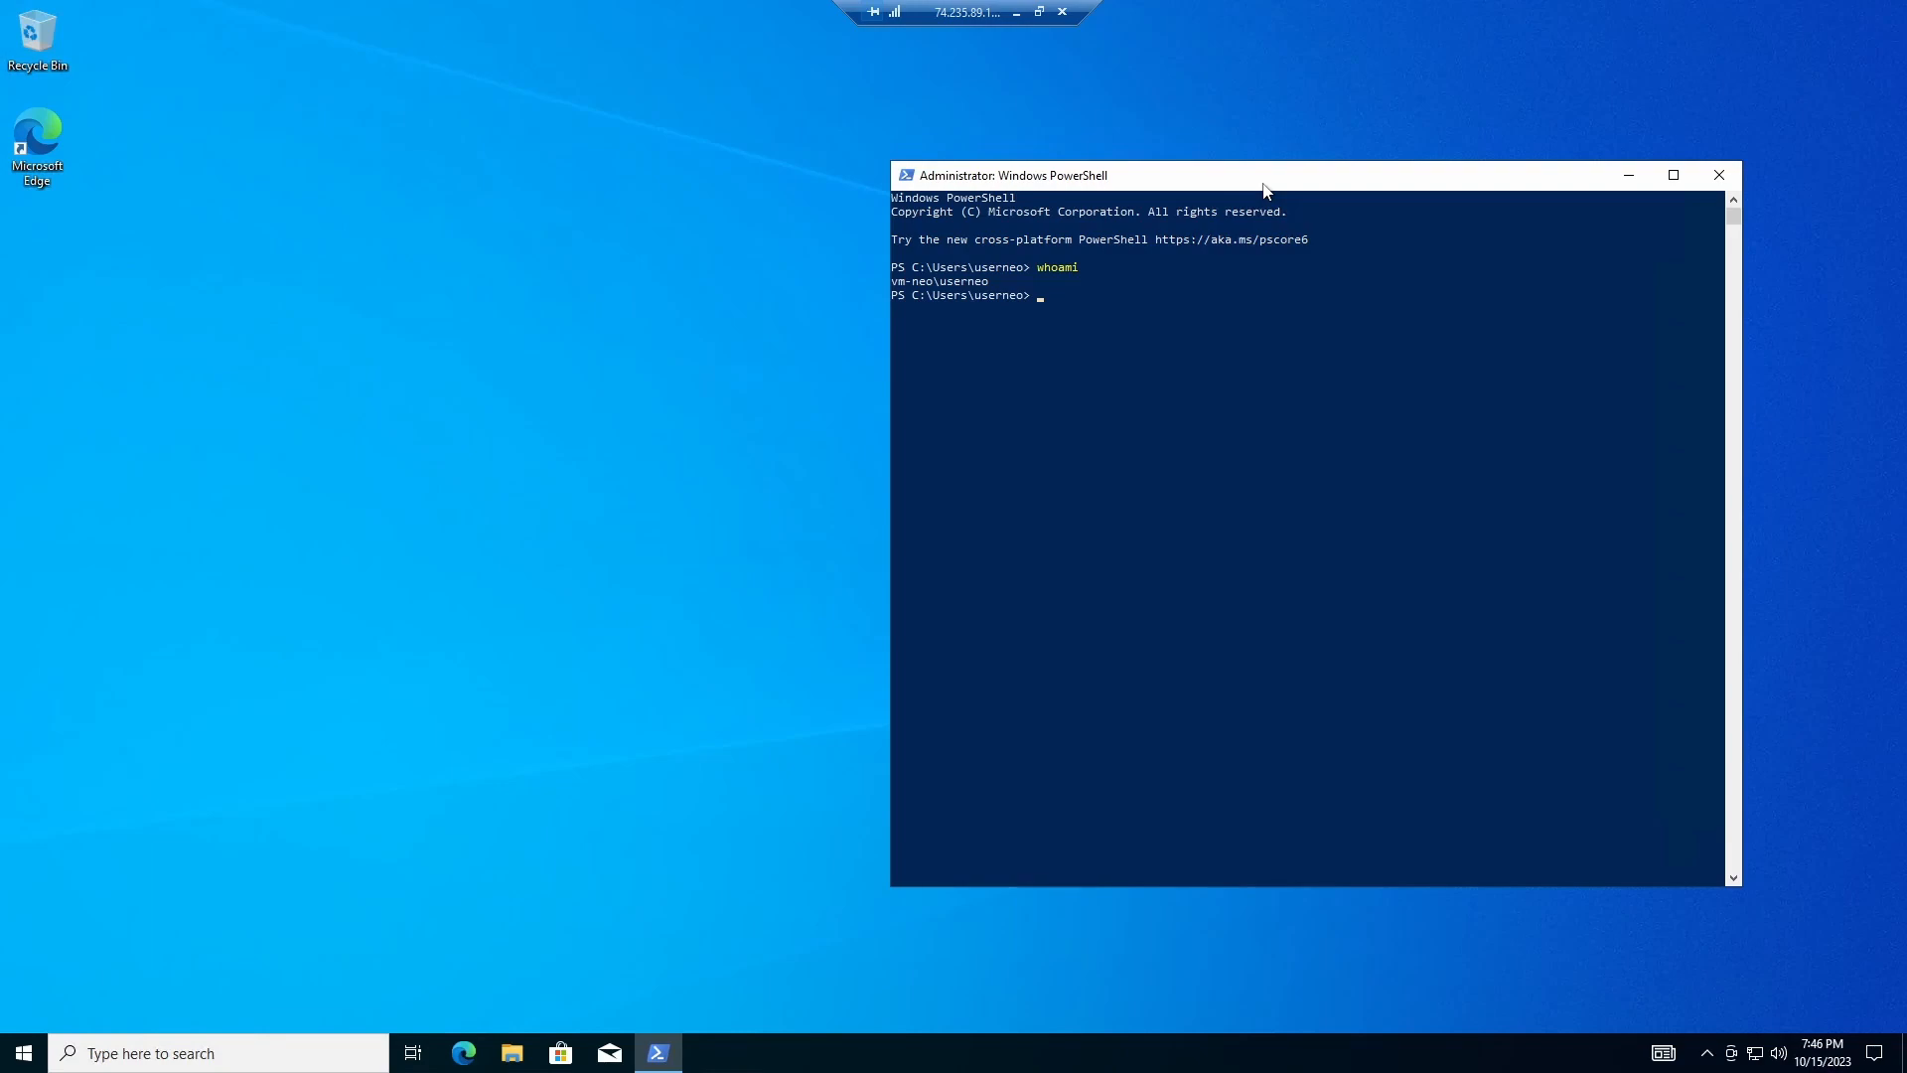
pyautogui.write('hostbna')
pyautogui.write('name')
pyautogui.press('Return')
pyautogui.moveTo(1213, 183); pyautogui.dragTo(1192, 154)
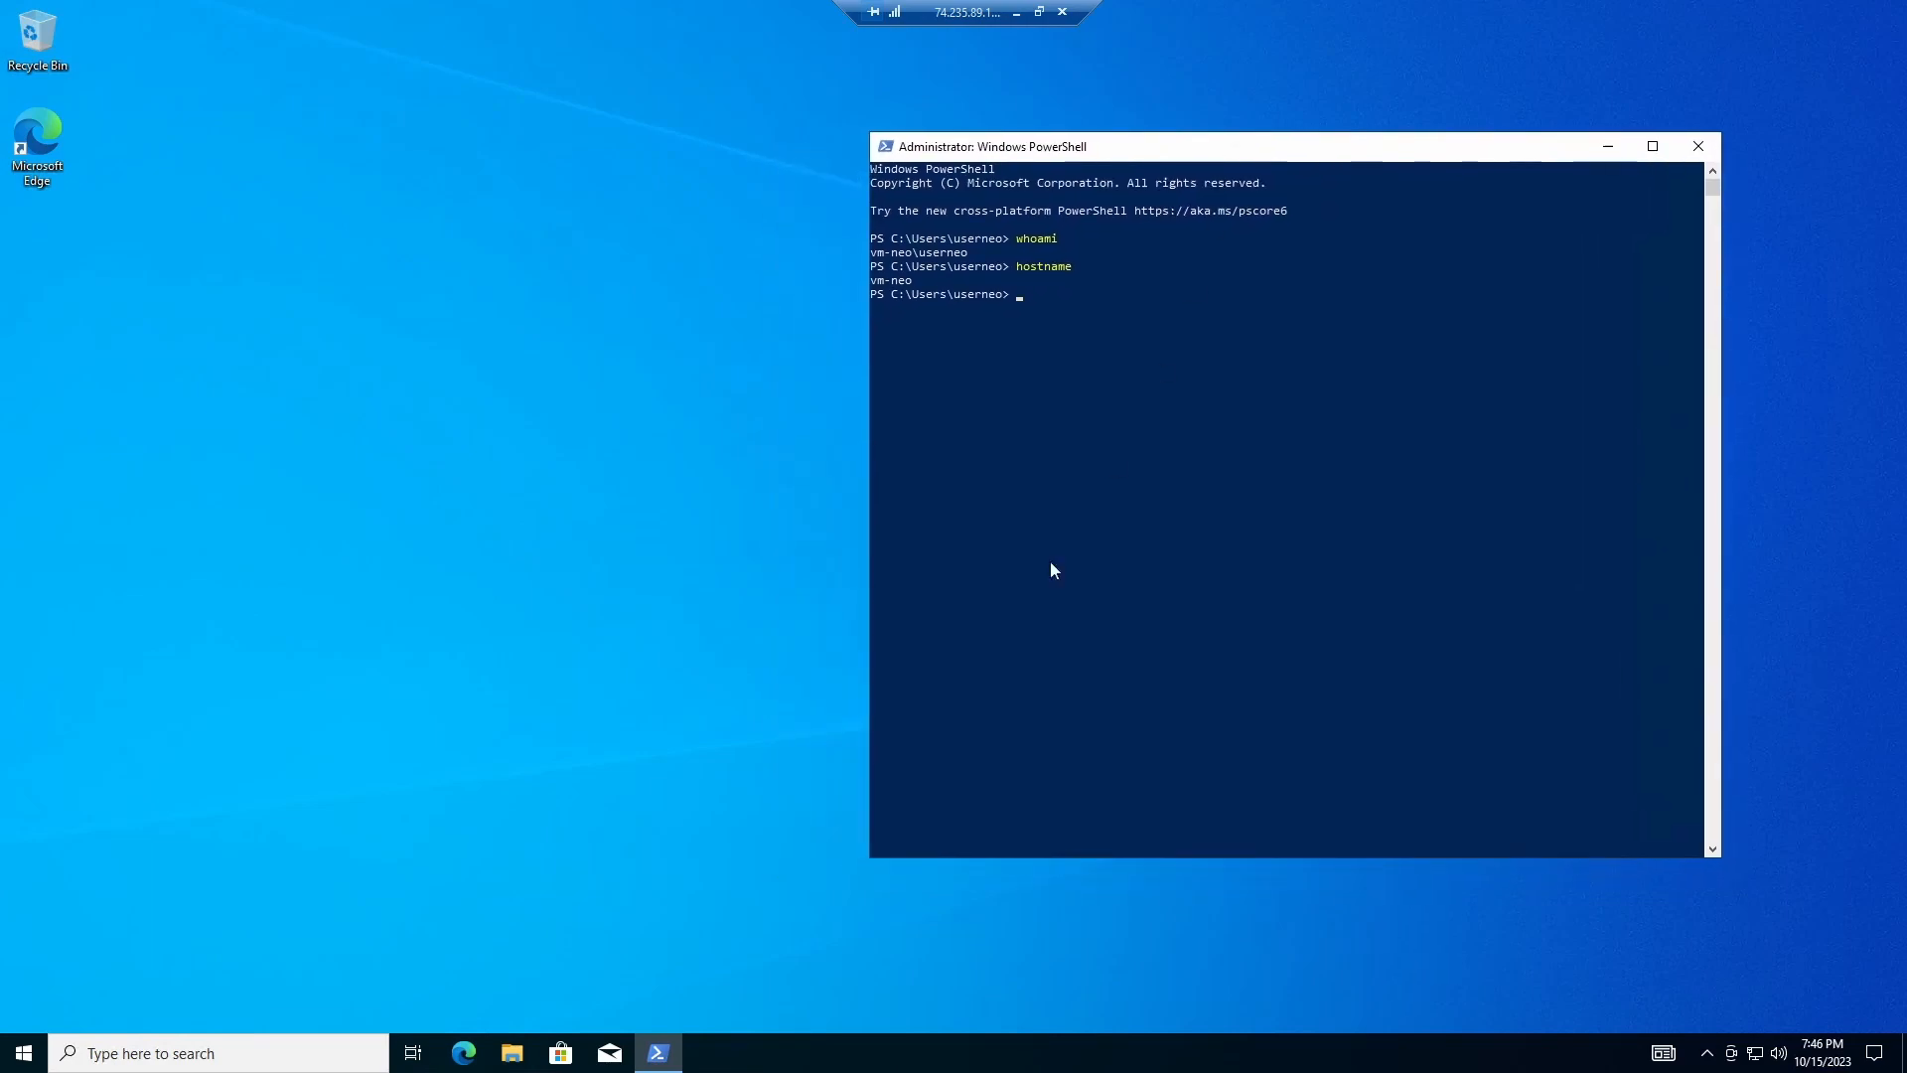
# Step: Search Windows for 'wire' and launch Wireshark from the results
pyautogui.click(149, 1053)
pyautogui.write('wire')
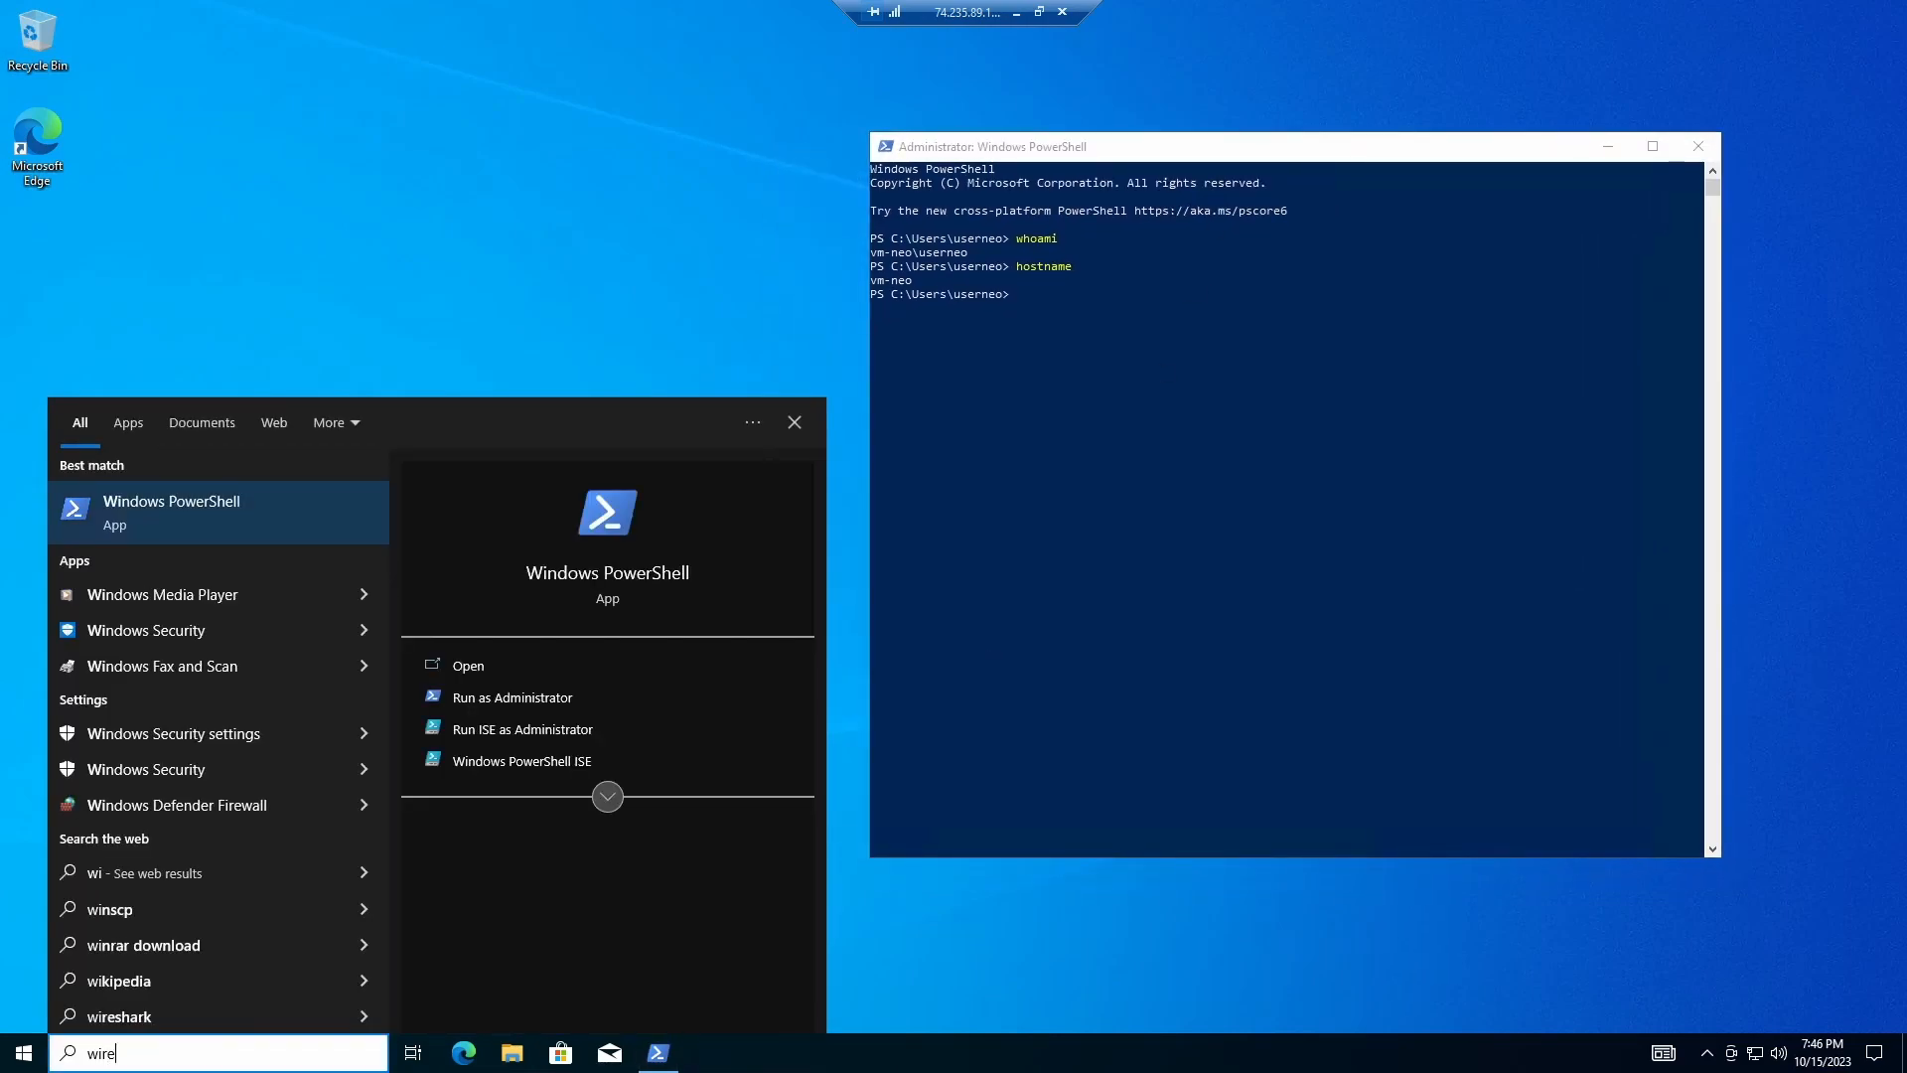
pyautogui.click(209, 508)
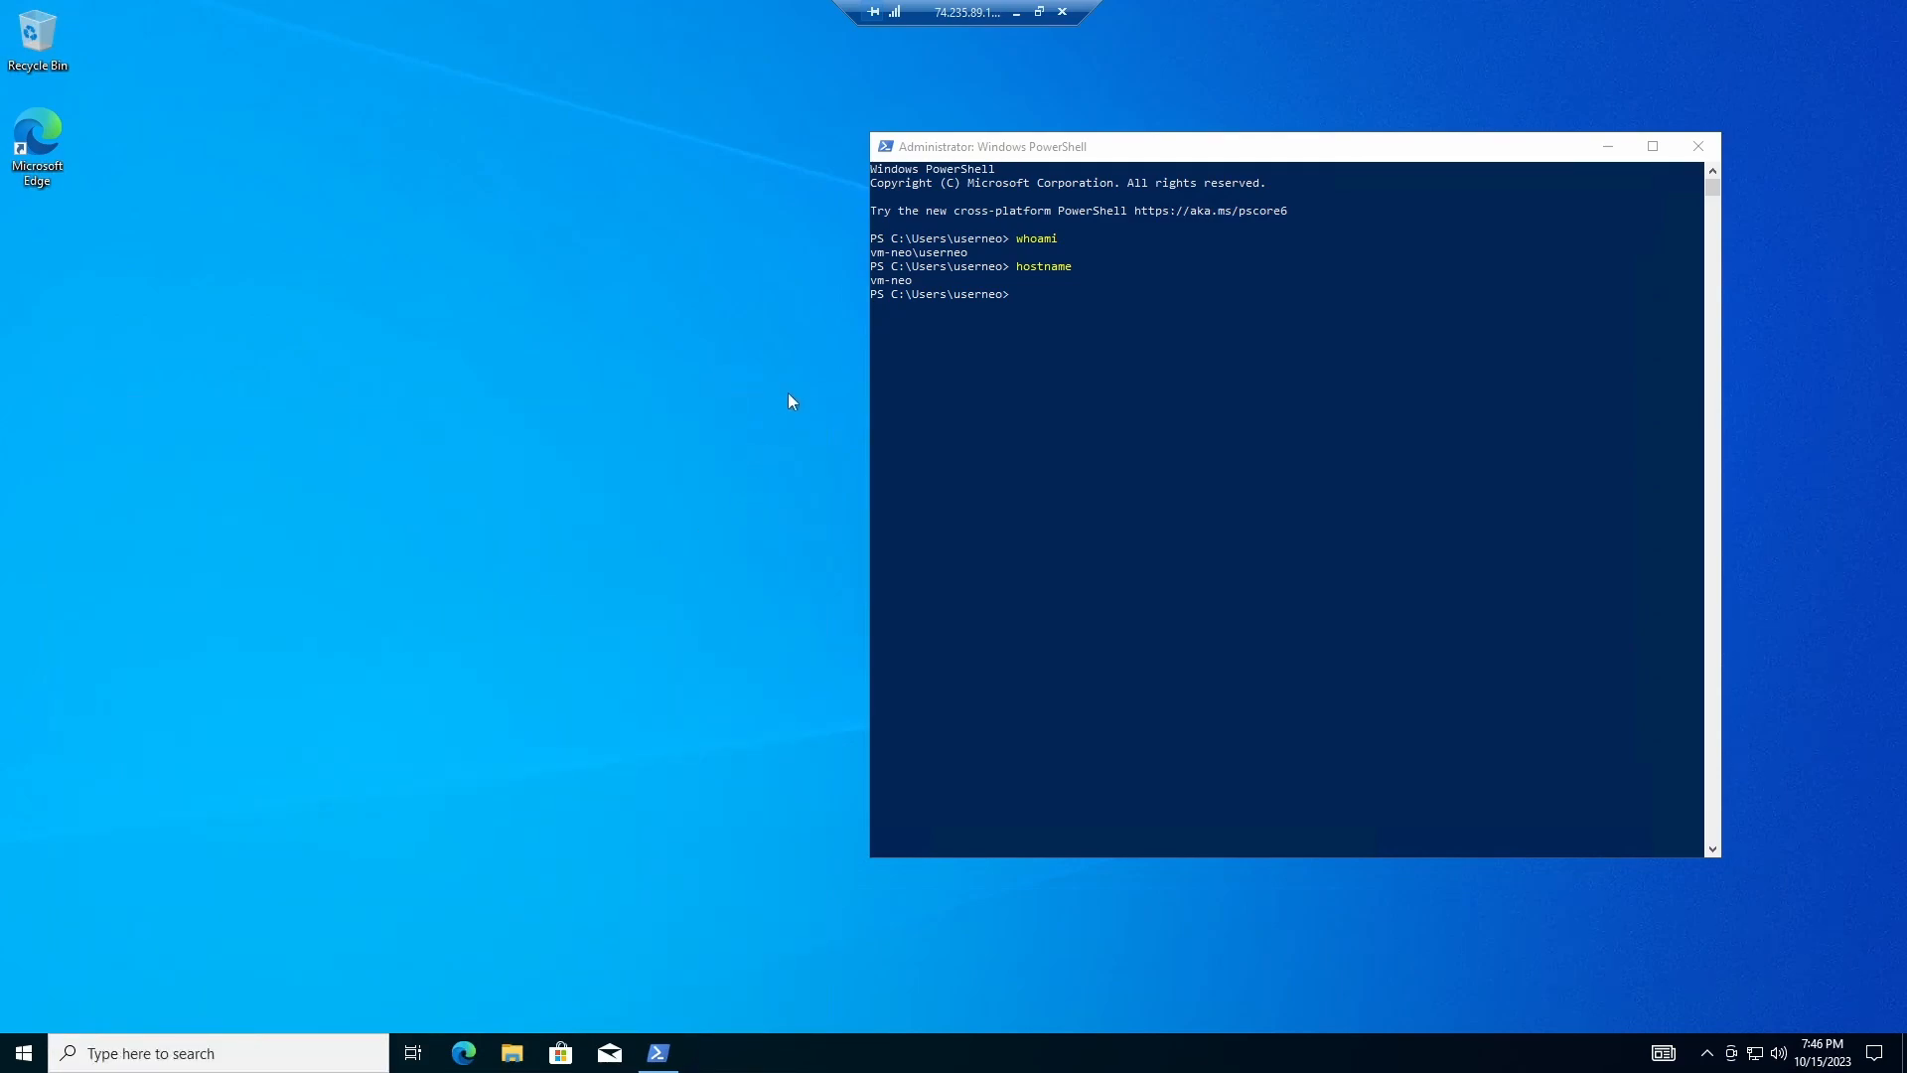
# Step: Maximize Wireshark and start a live capture on the Ethernet interface, entering icmp as the filter
pyautogui.moveTo(1013, 141); pyautogui.dragTo(1146, 116)
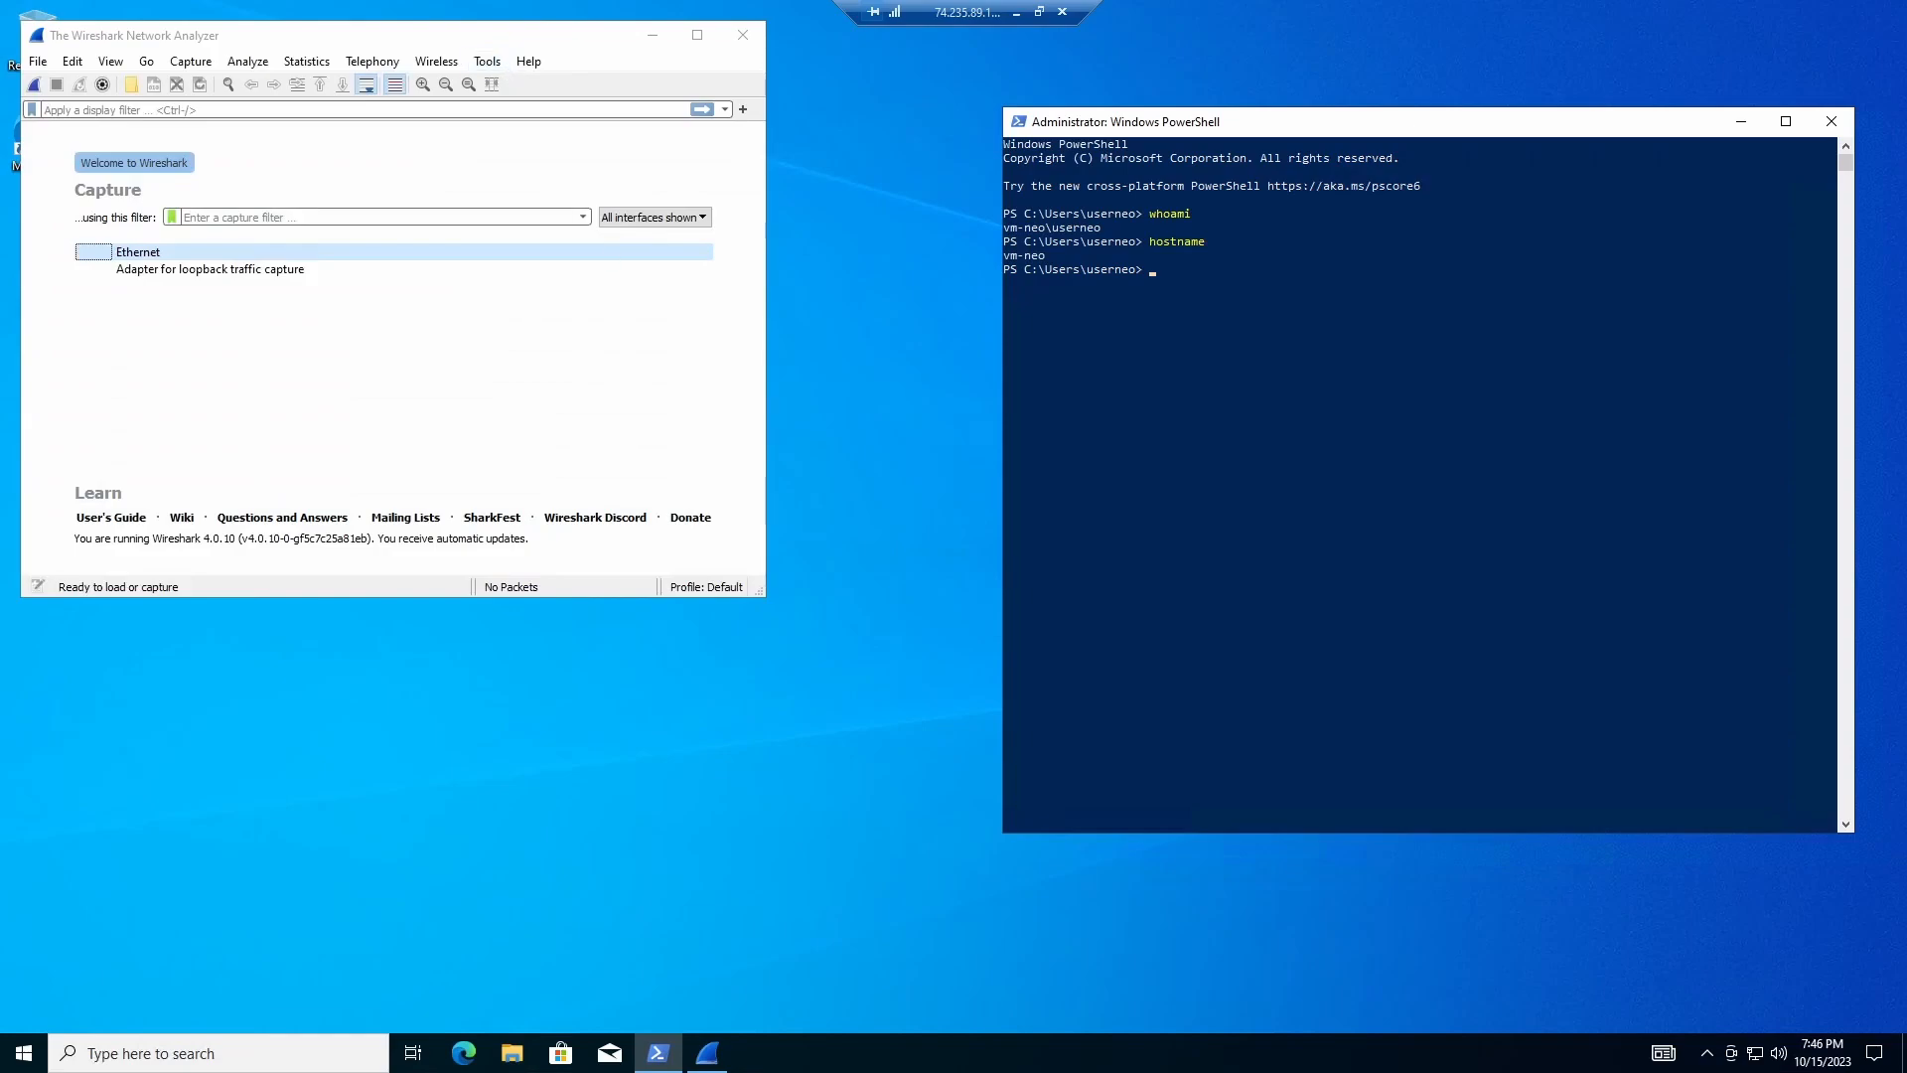
pyautogui.click(698, 34)
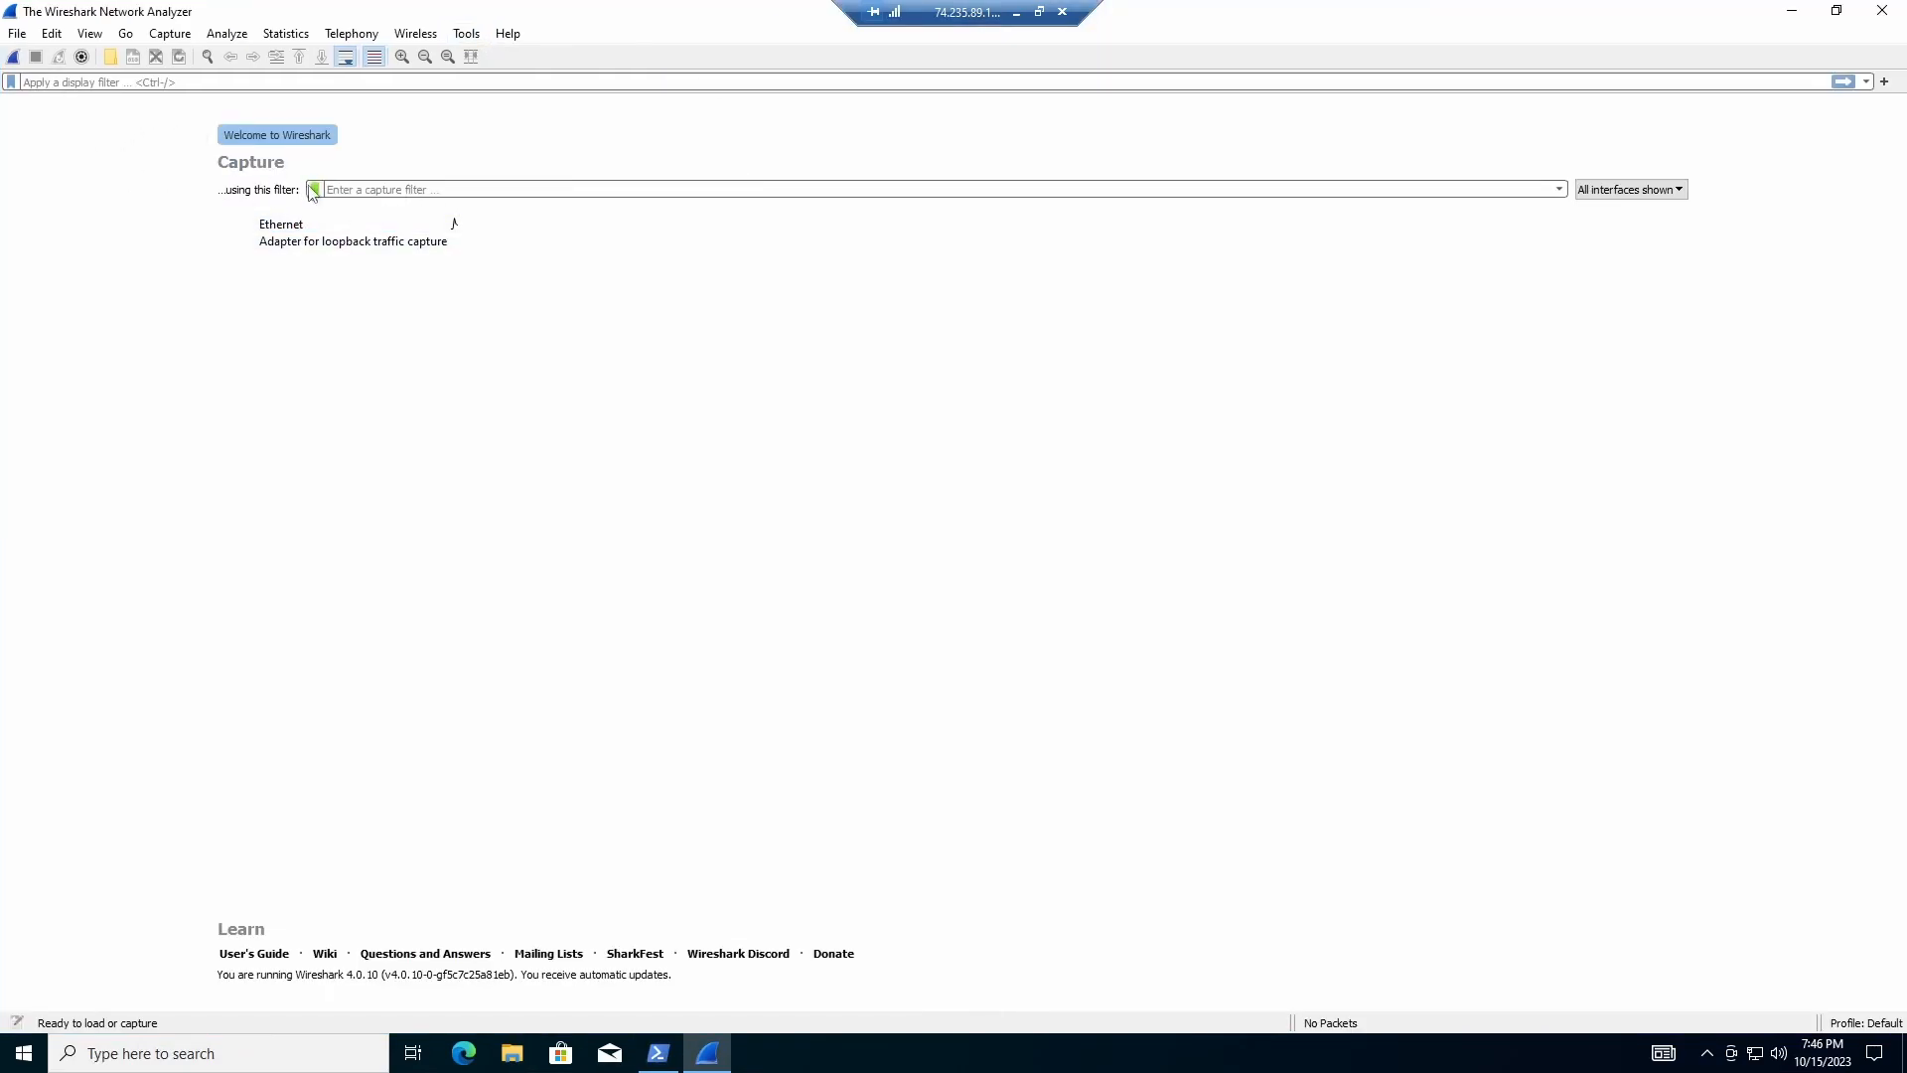
pyautogui.click(288, 226)
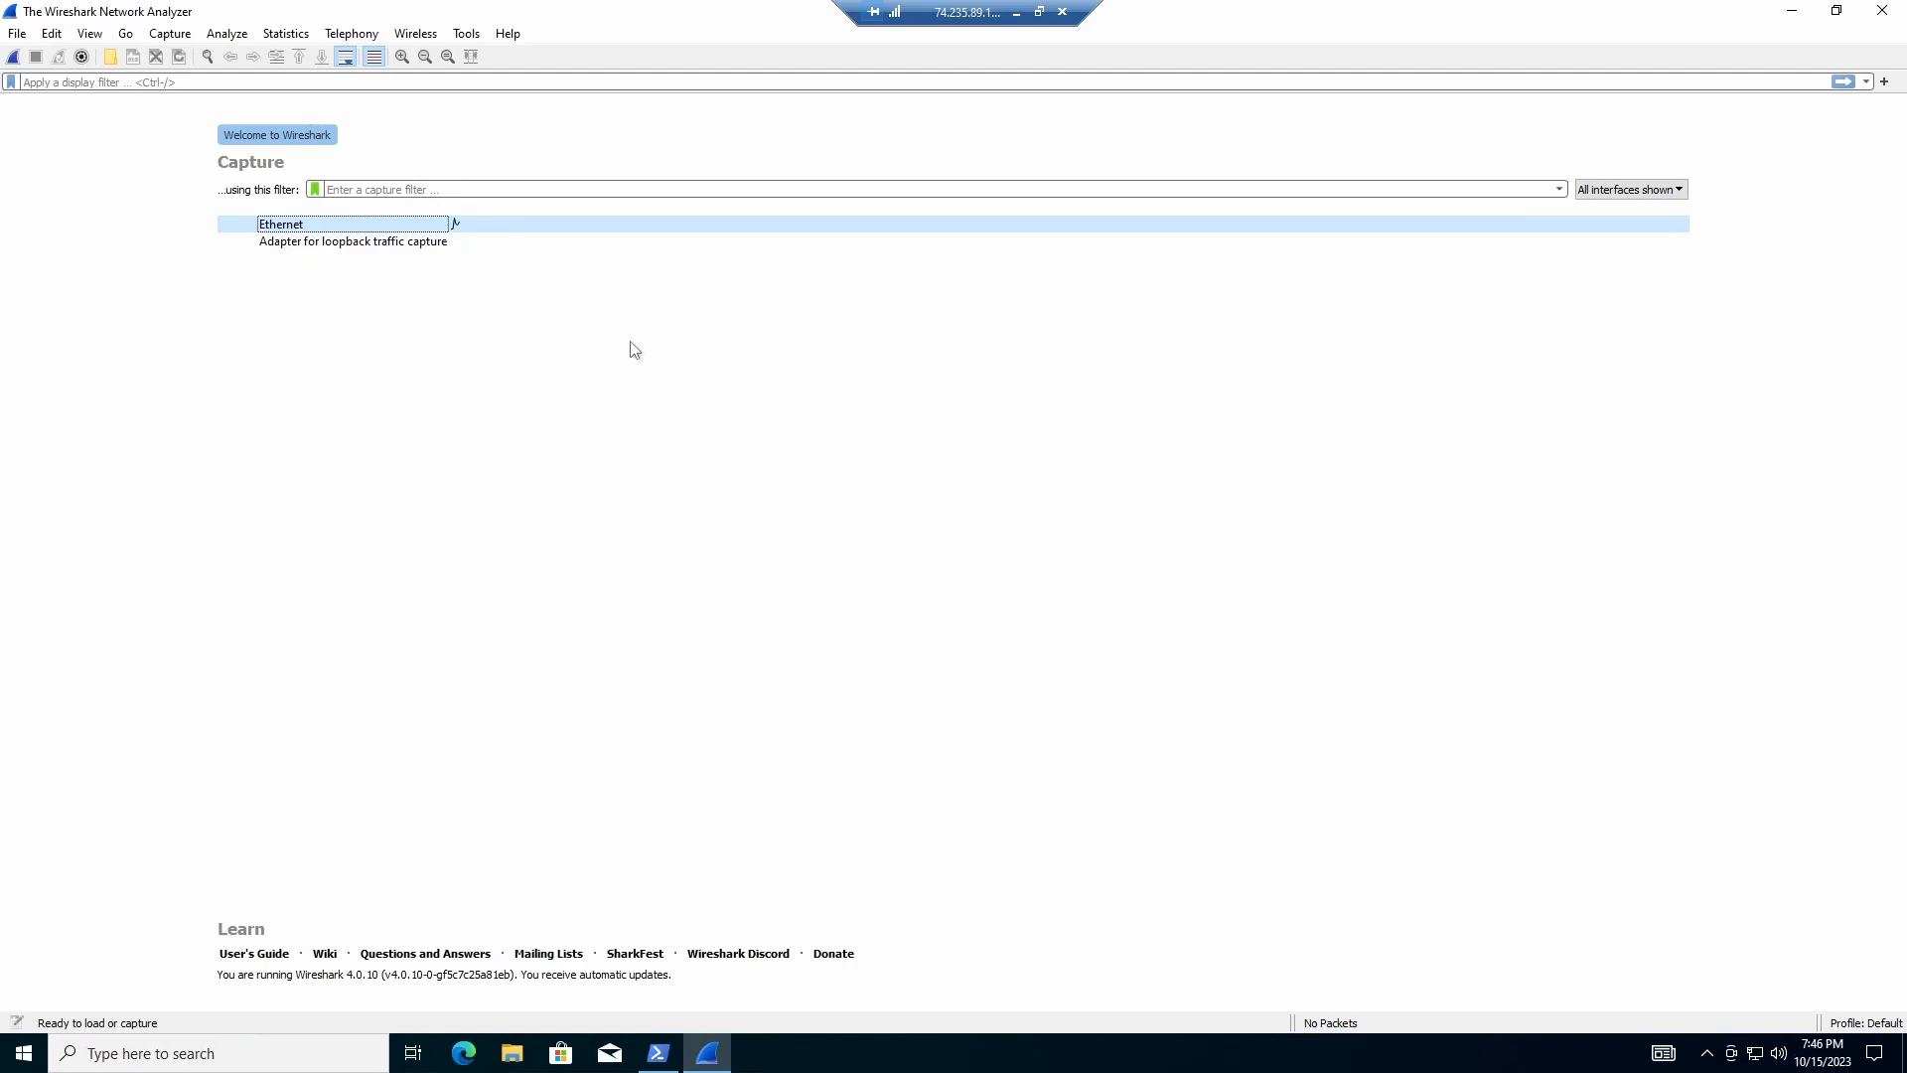
pyautogui.doubleClick(333, 227)
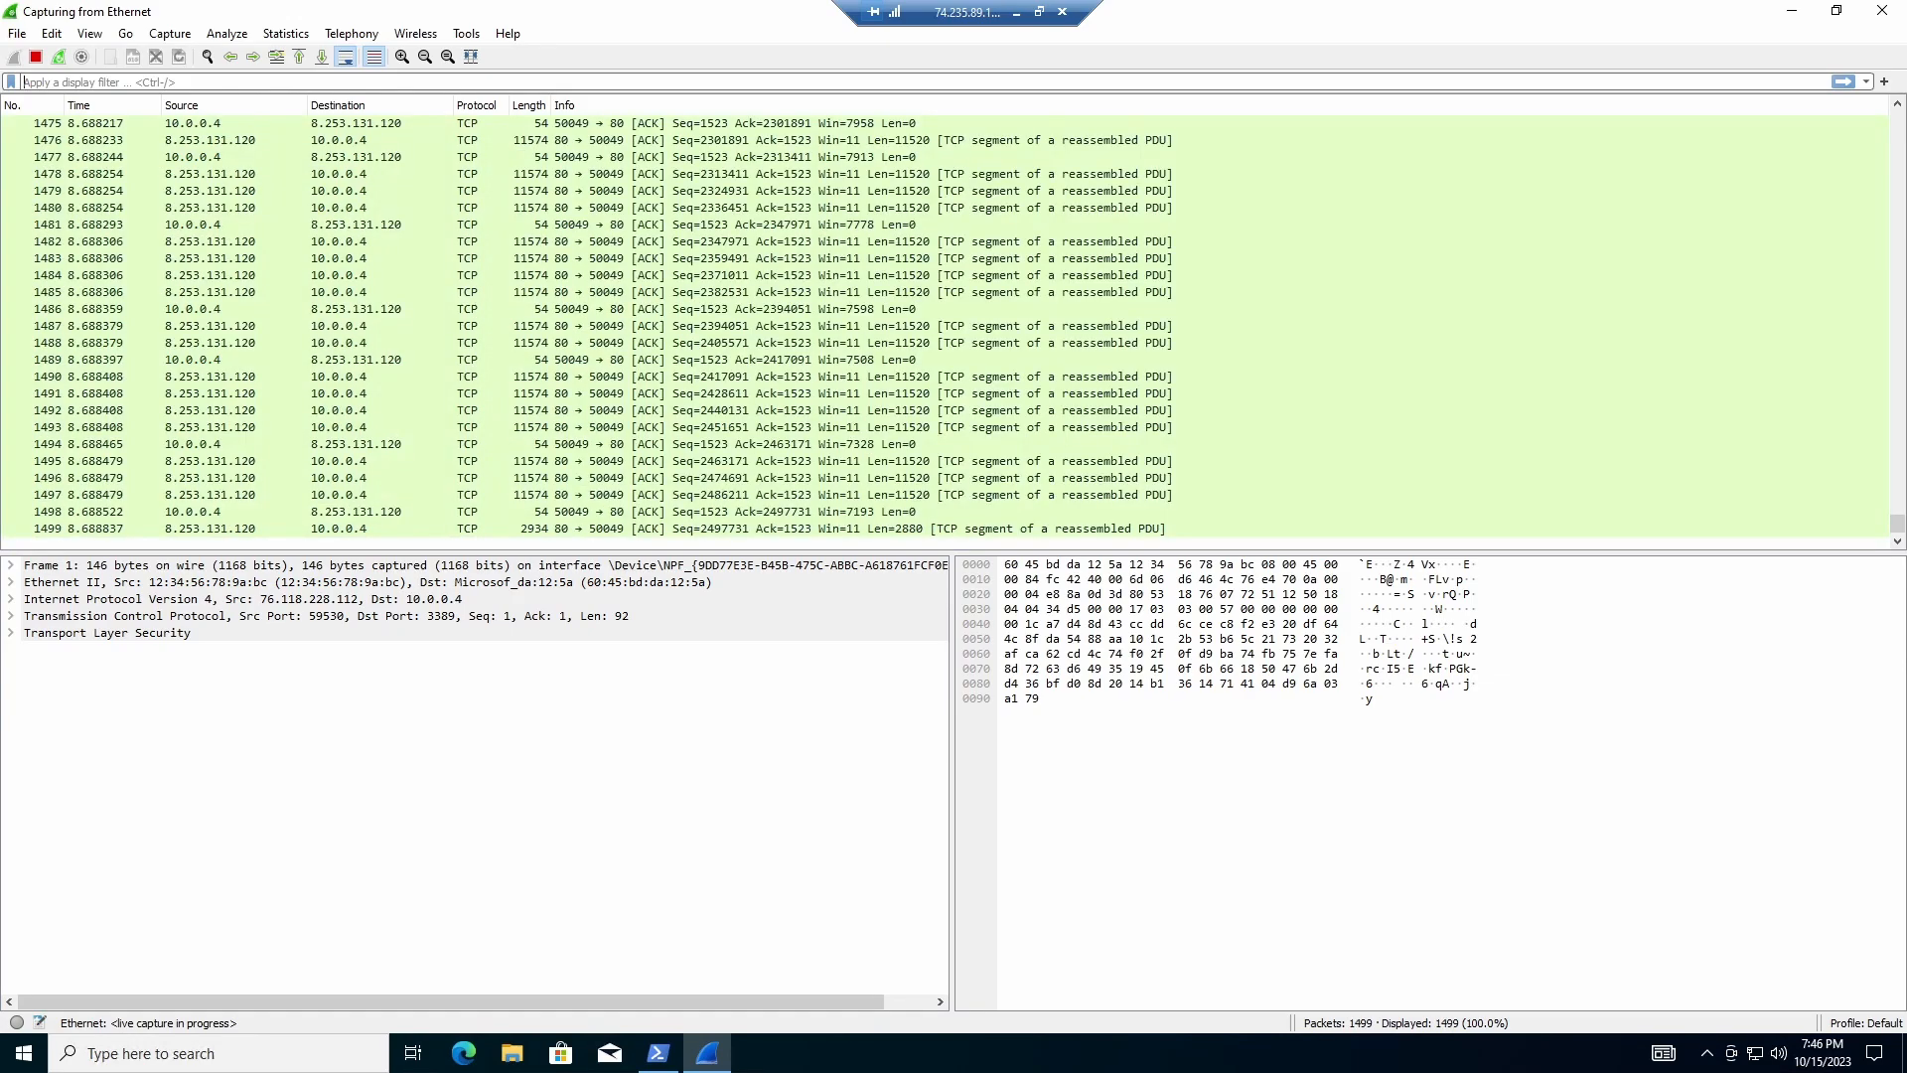
pyautogui.write('icmp')
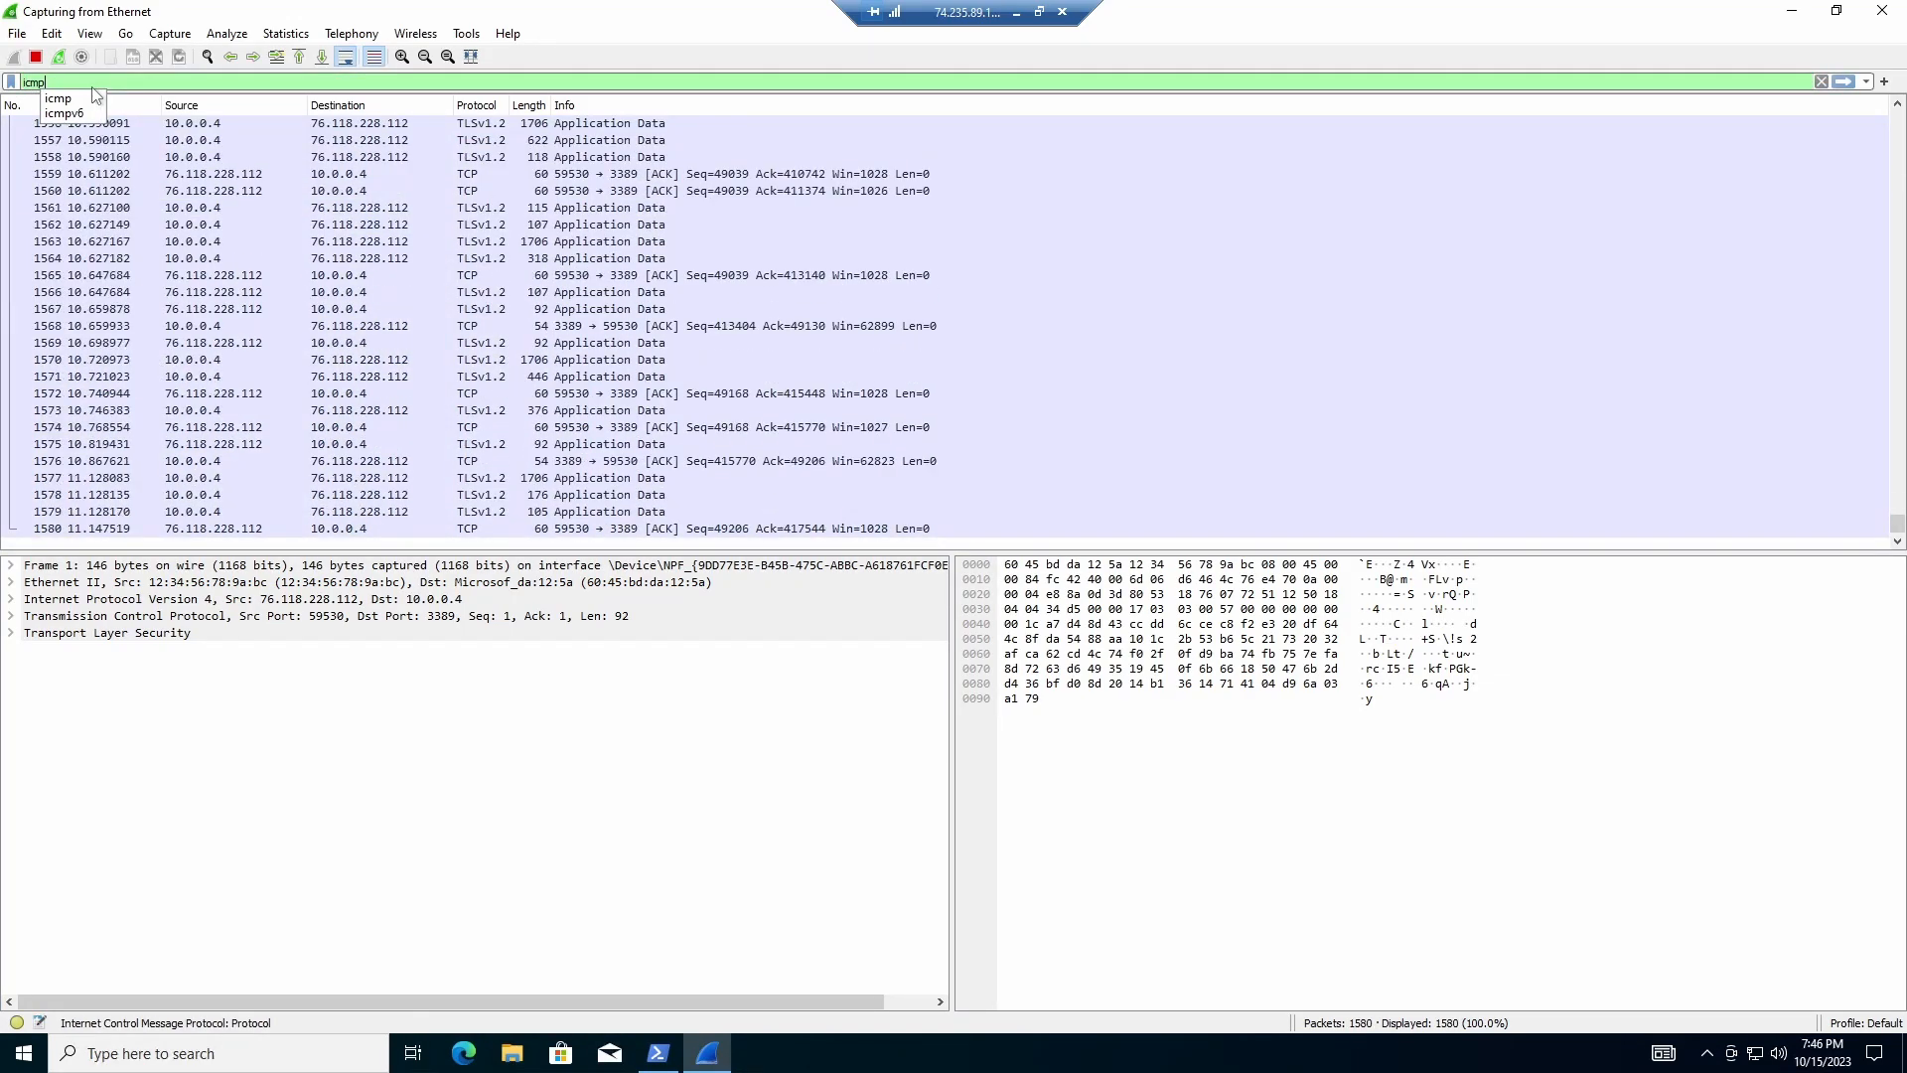
# Step: Apply the icmp display filter and restart the capture, continuing without saving old packets
pyautogui.press('Return')
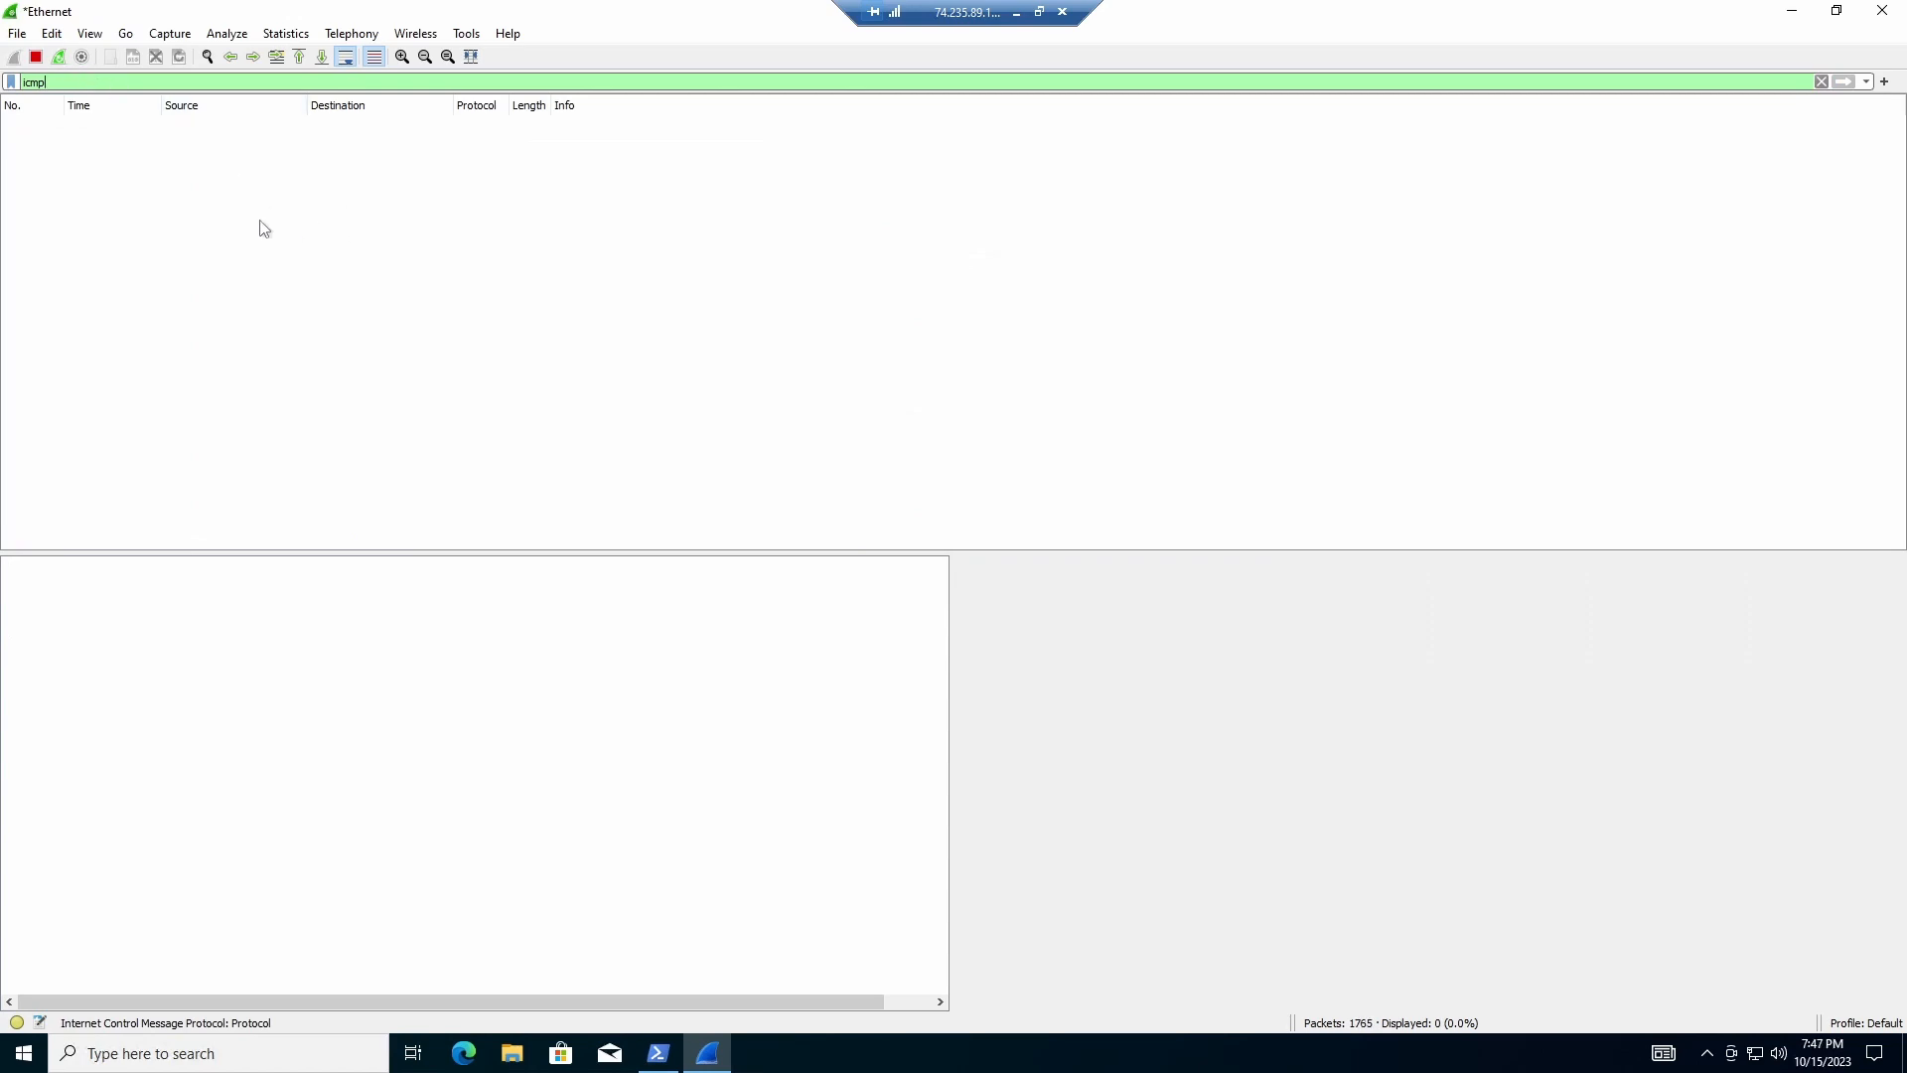
pyautogui.click(37, 59)
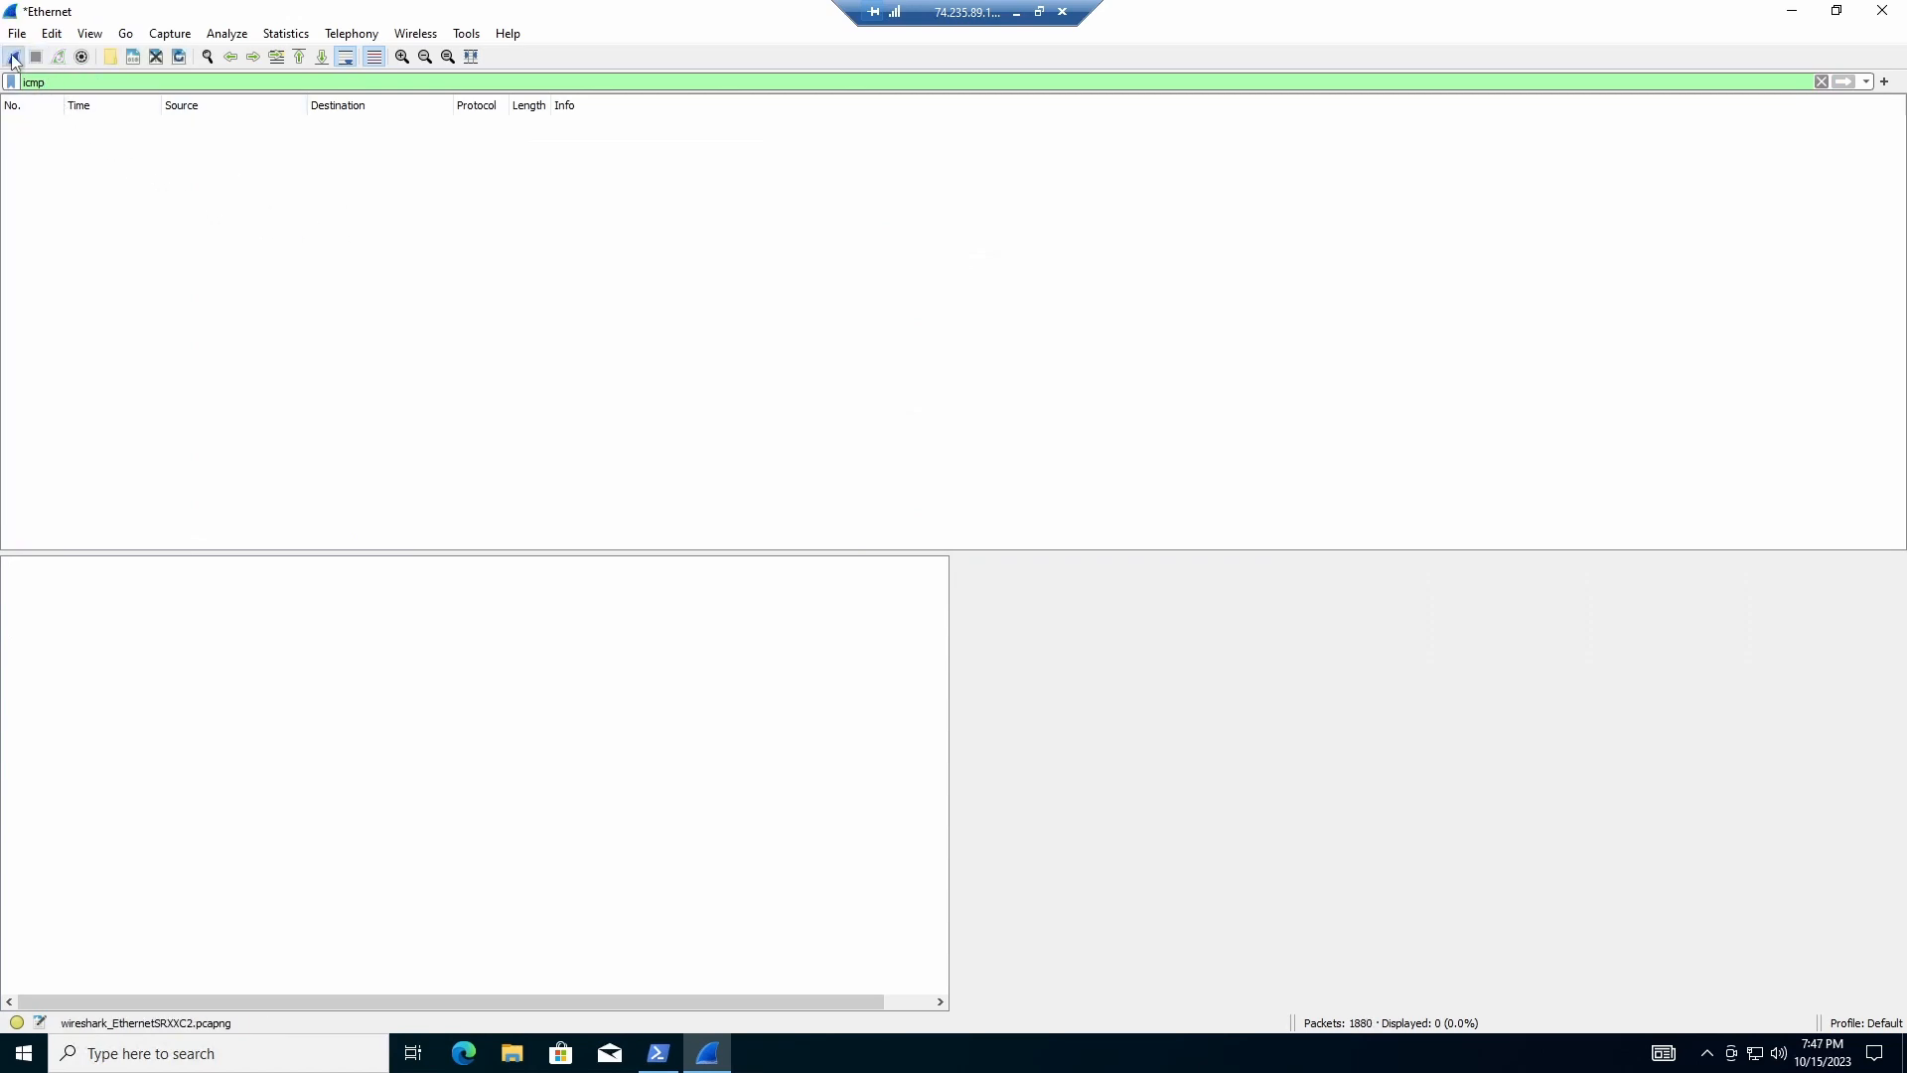
pyautogui.click(13, 58)
pyautogui.click(1019, 549)
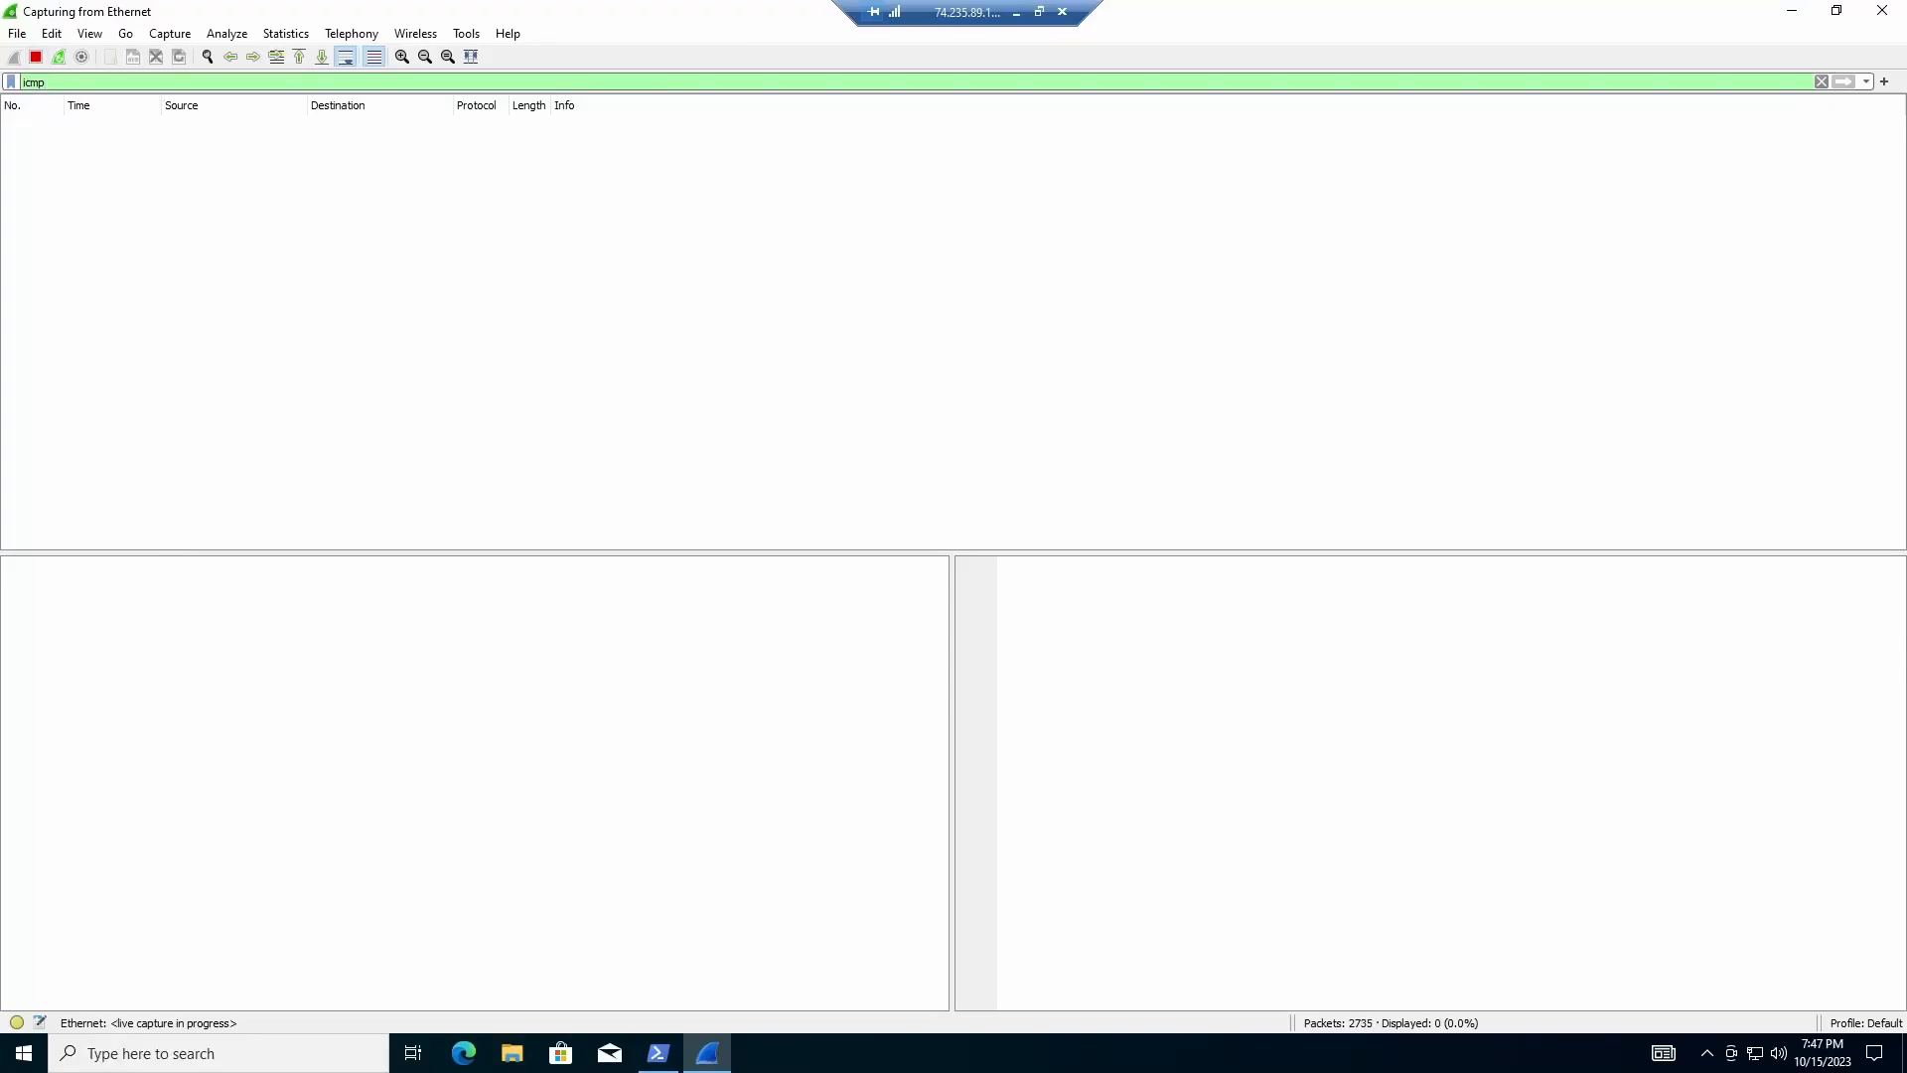
pyautogui.press('Return')
pyautogui.click(430, 257)
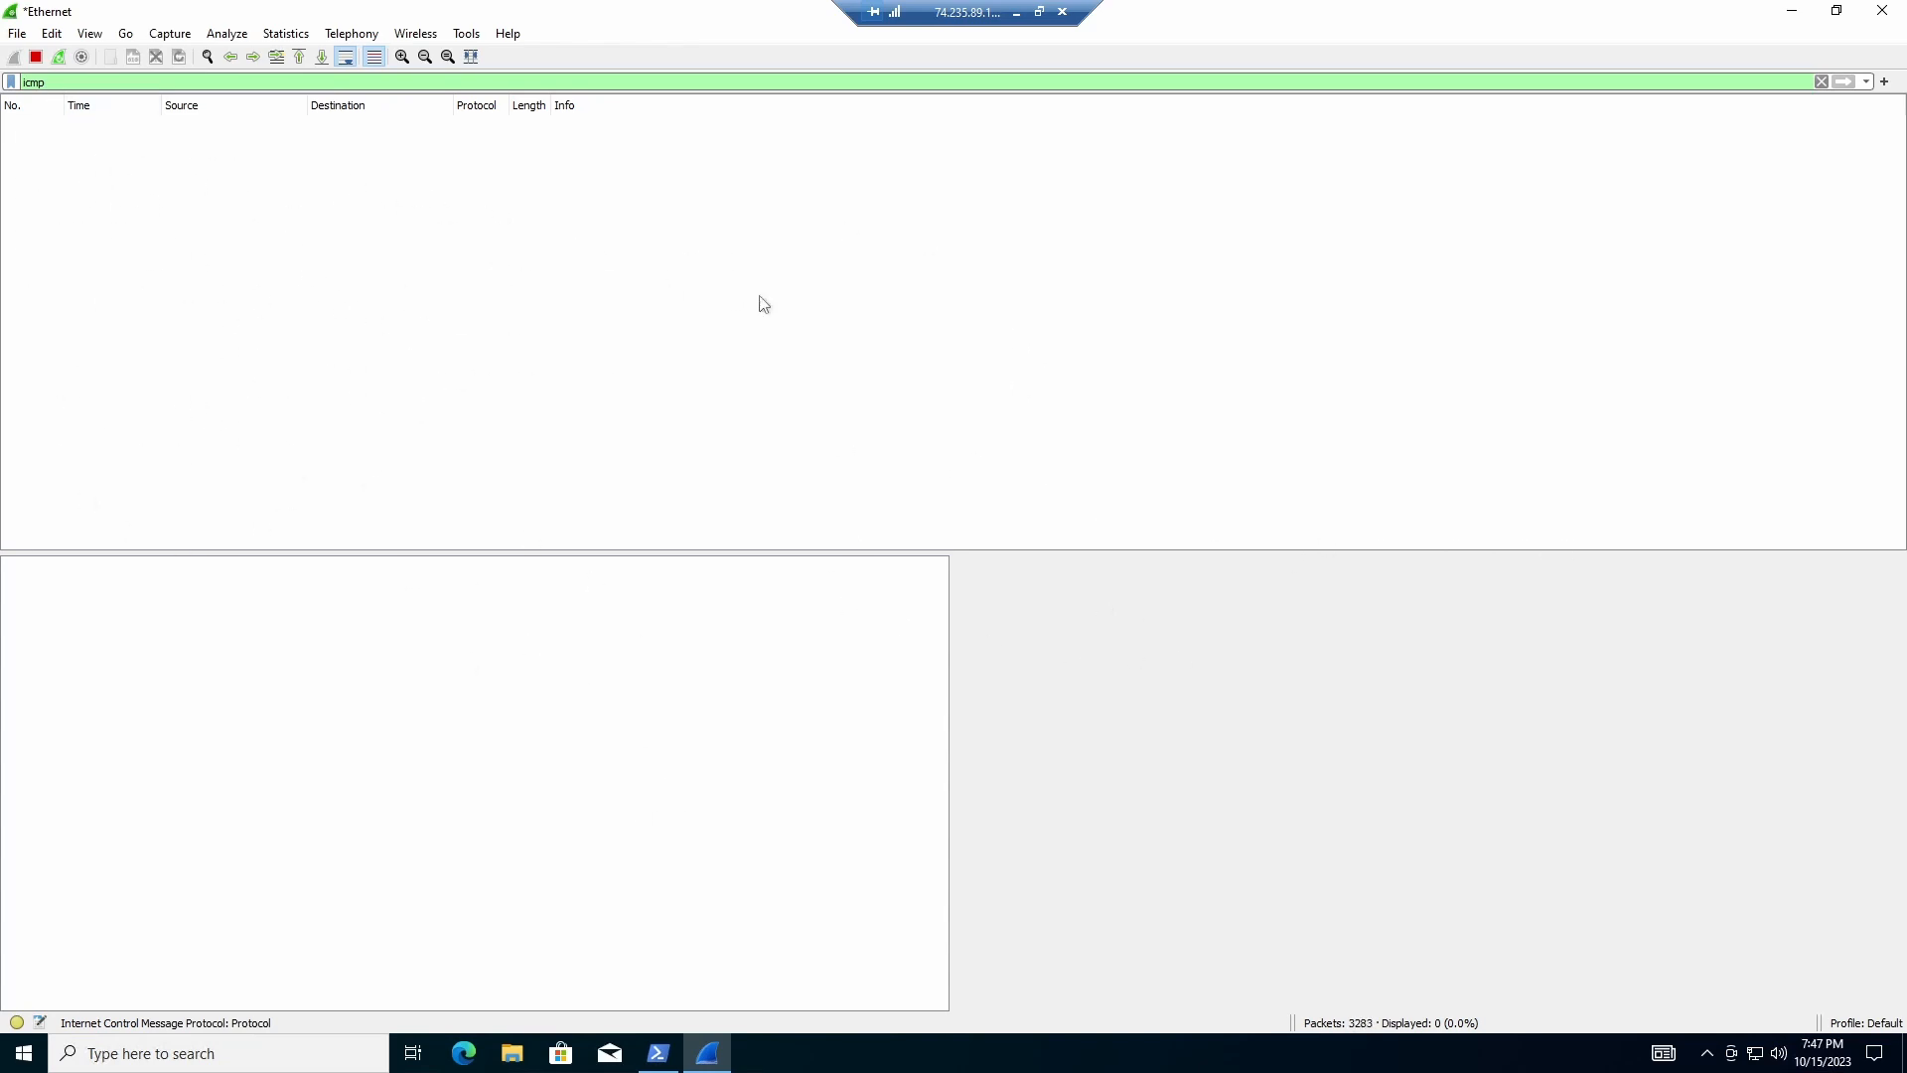
pyautogui.click(659, 1053)
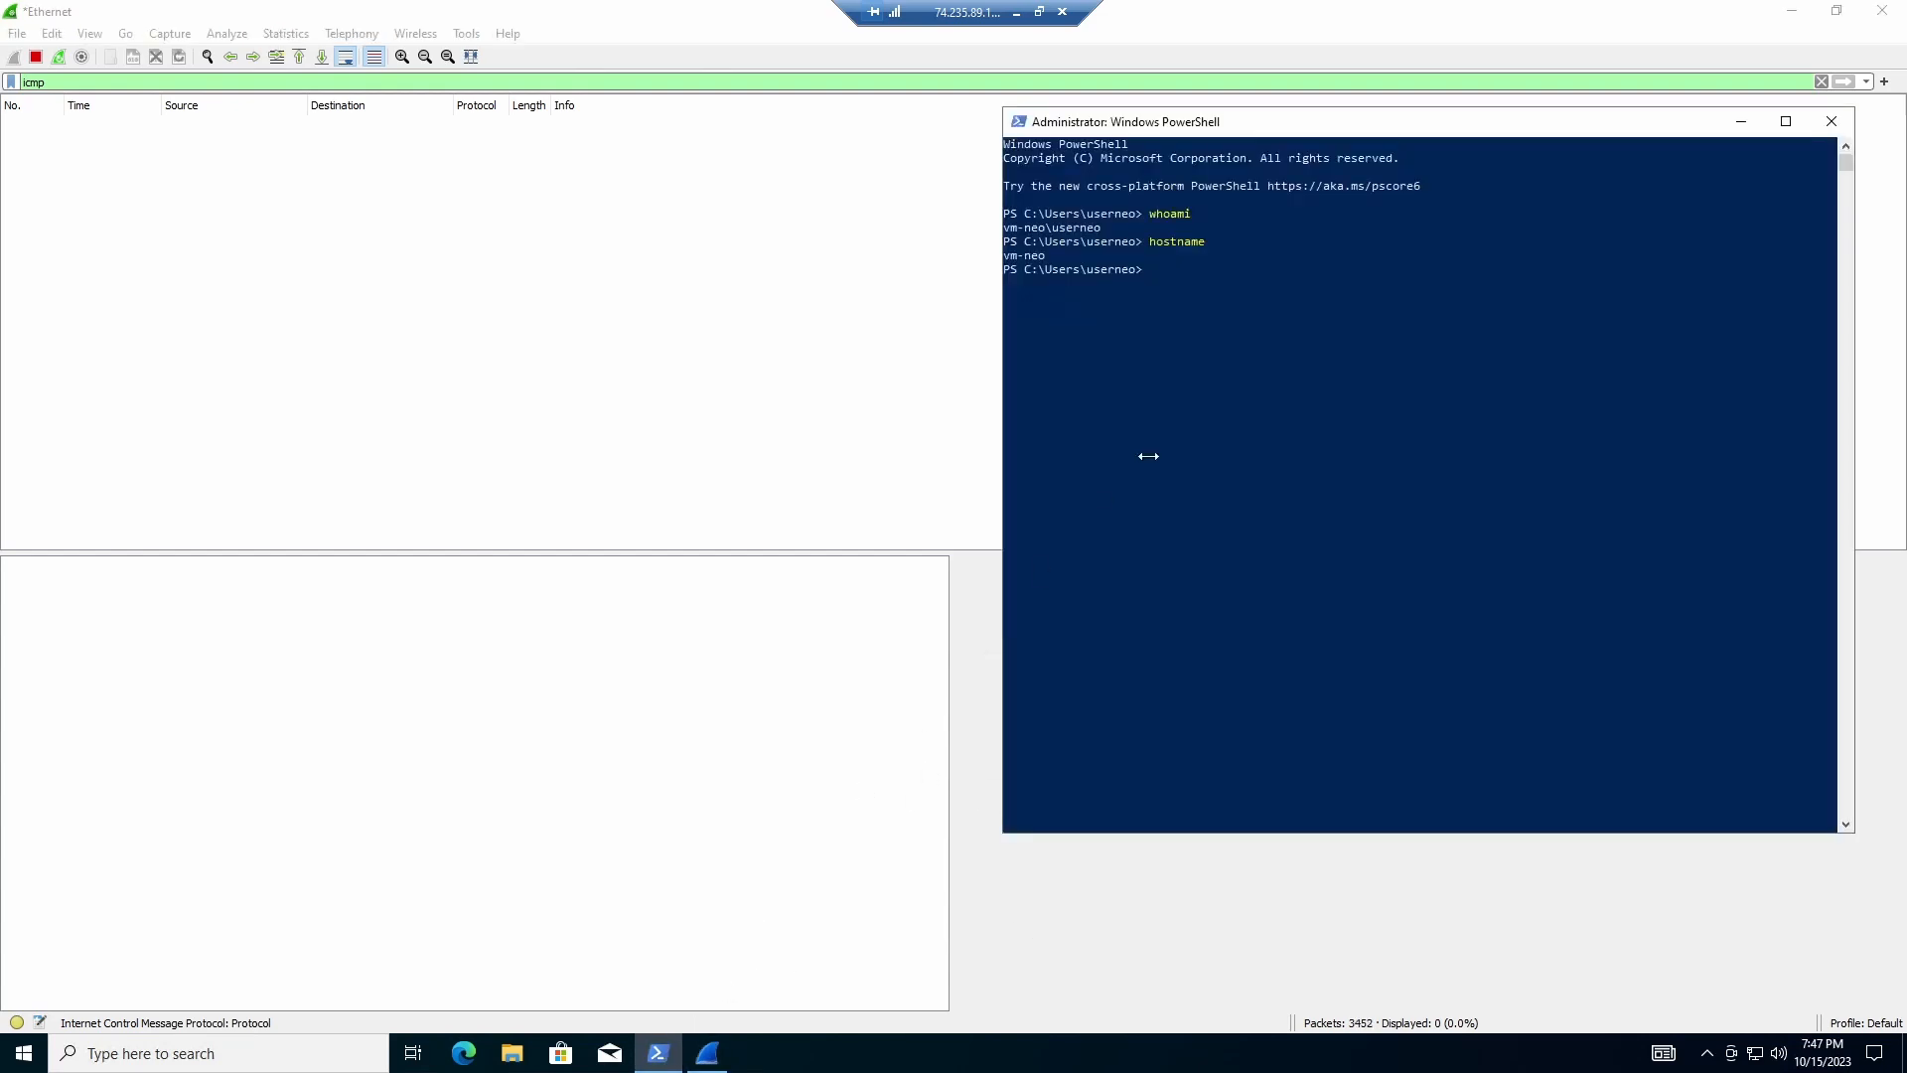
pyautogui.moveTo(1259, 136); pyautogui.dragTo(1122, 176)
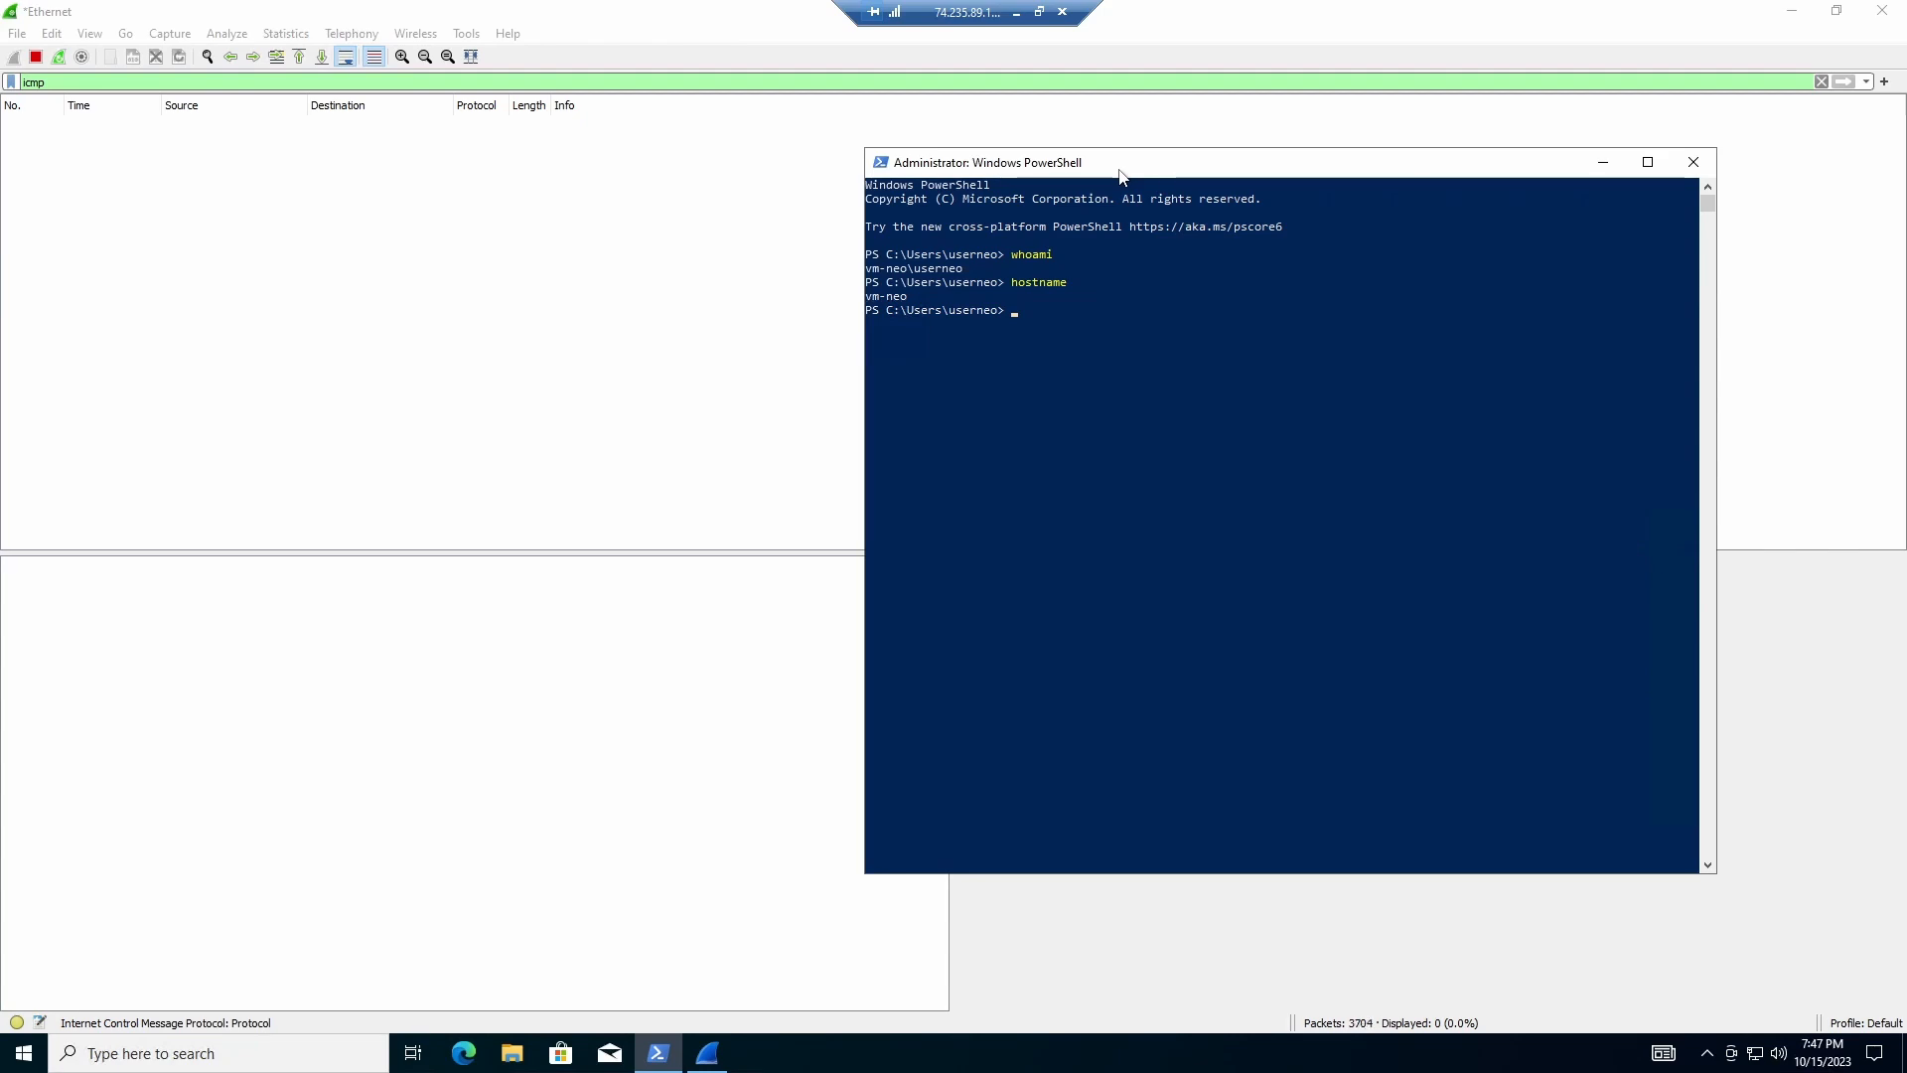
pyautogui.write('ing www.google')
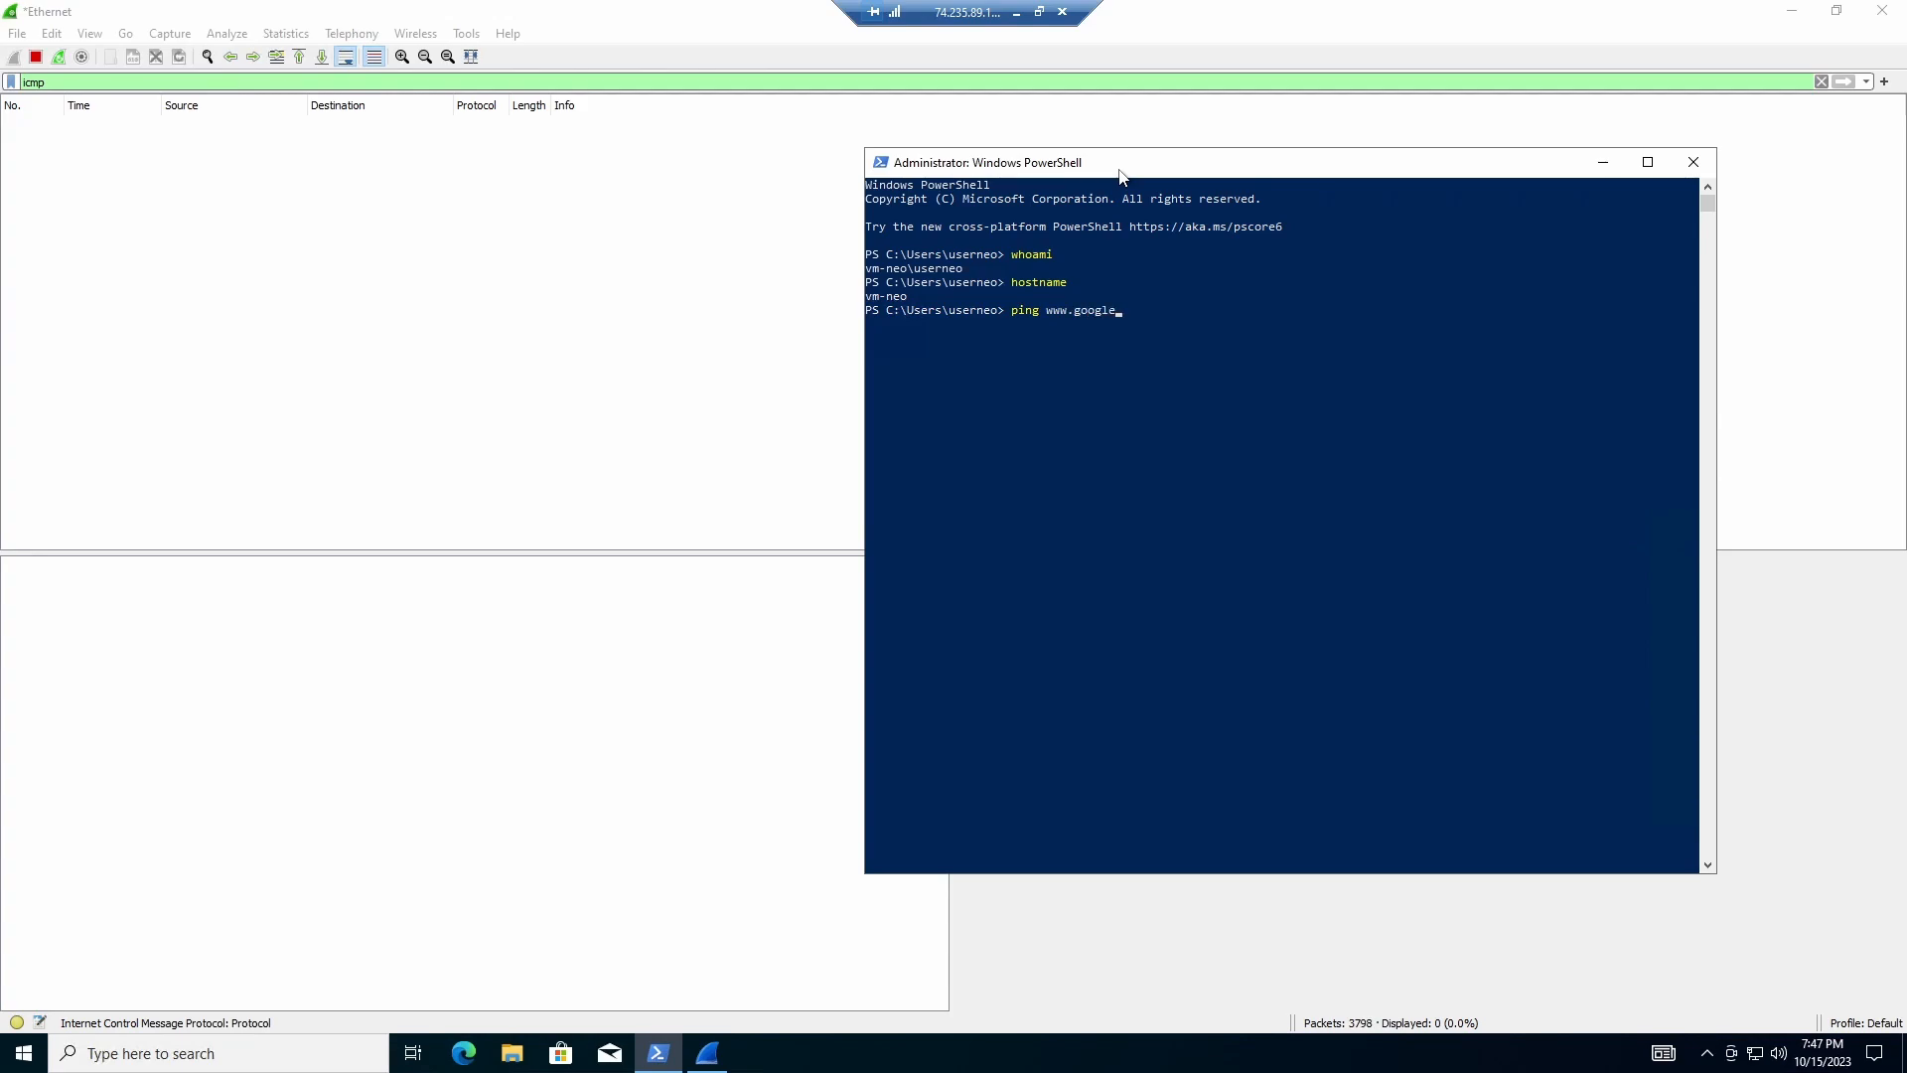
pyautogui.write('.com')
pyautogui.press('Return')
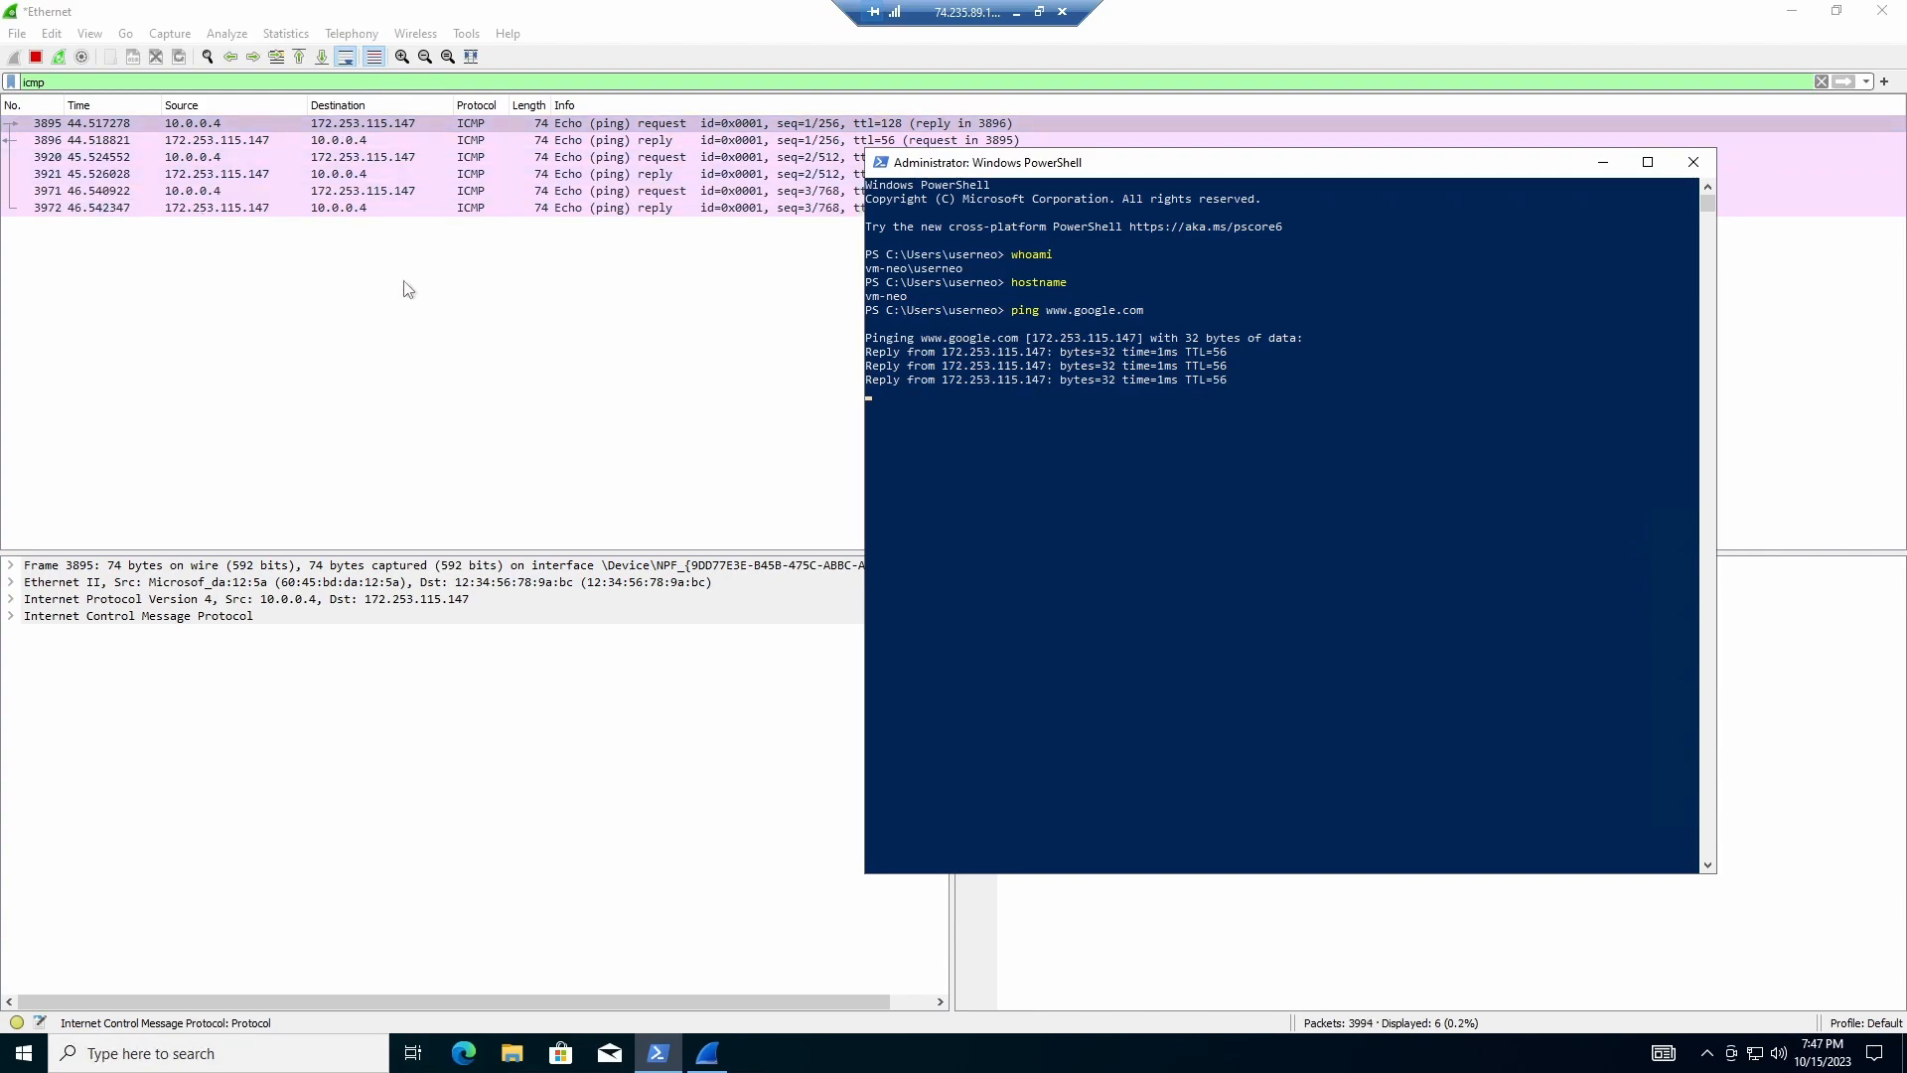
pyautogui.moveTo(1028, 171); pyautogui.dragTo(1177, 195)
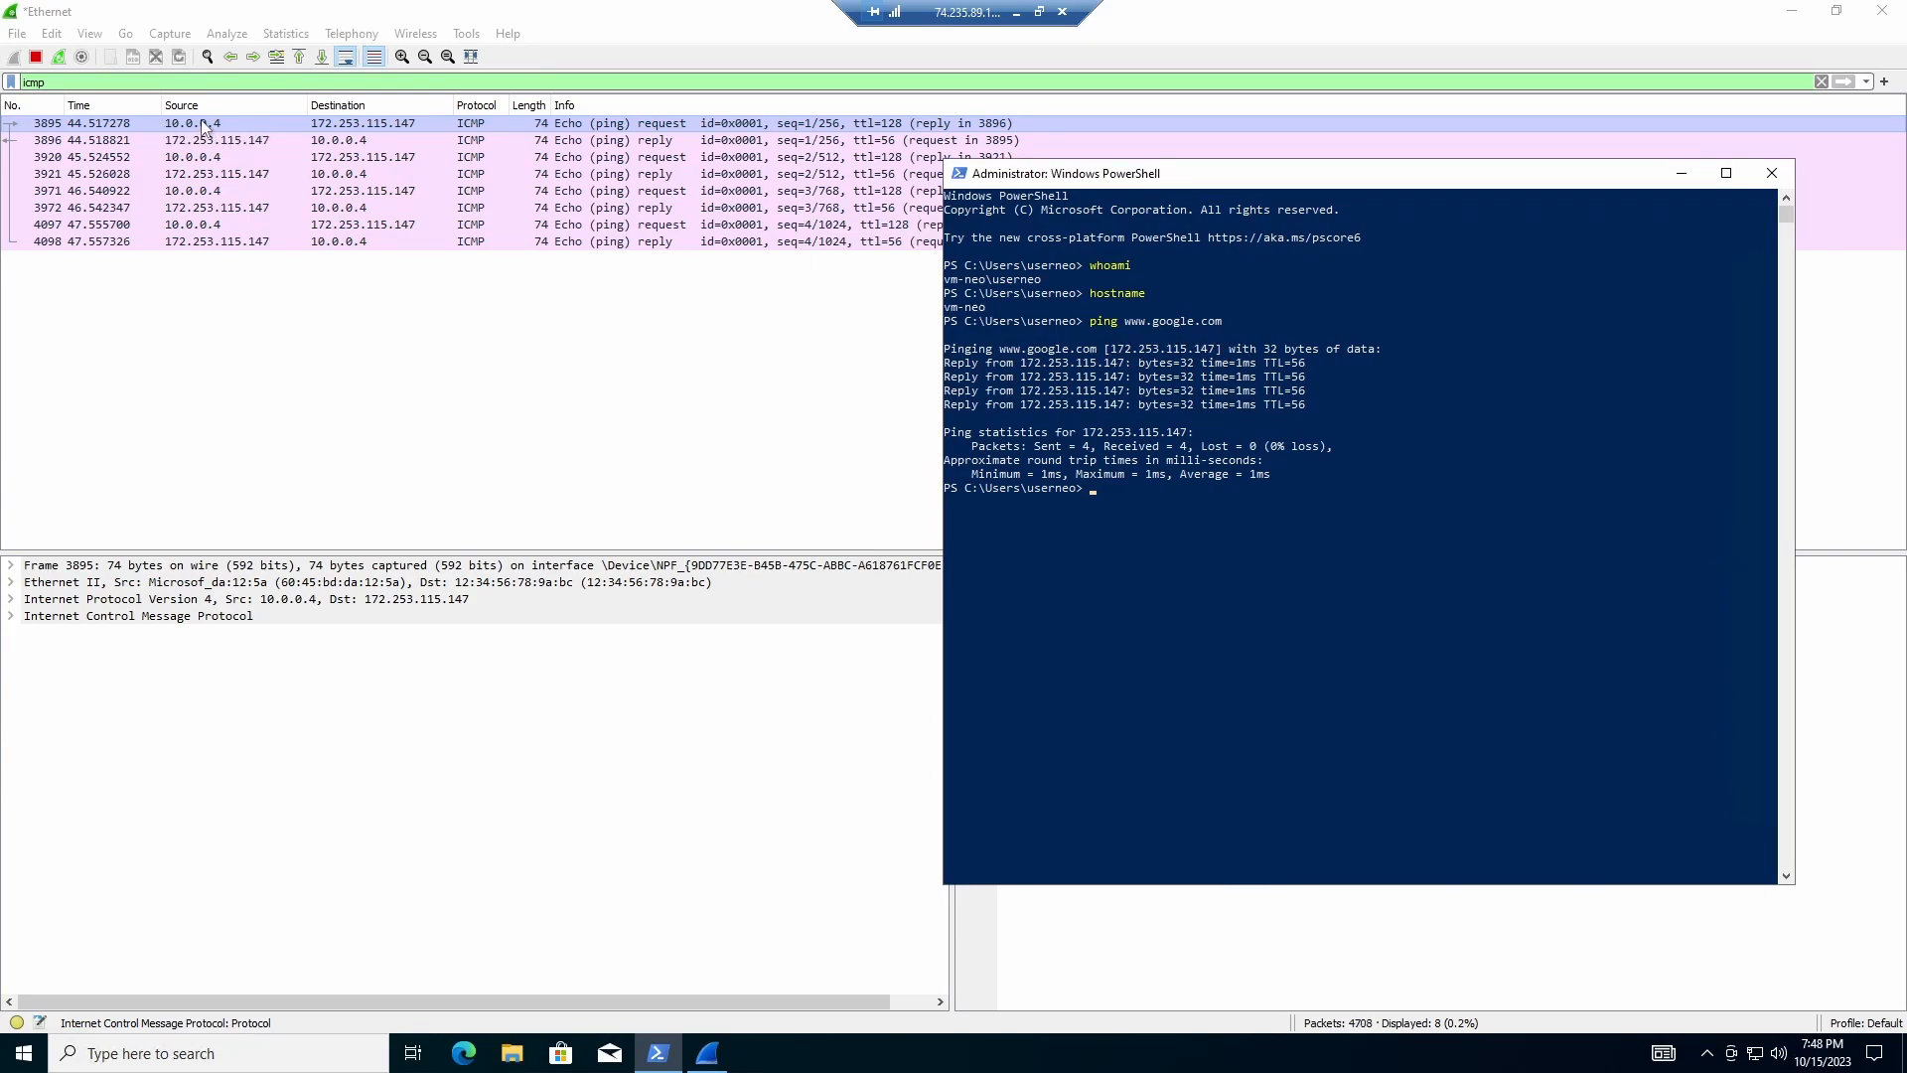
pyautogui.click(675, 141)
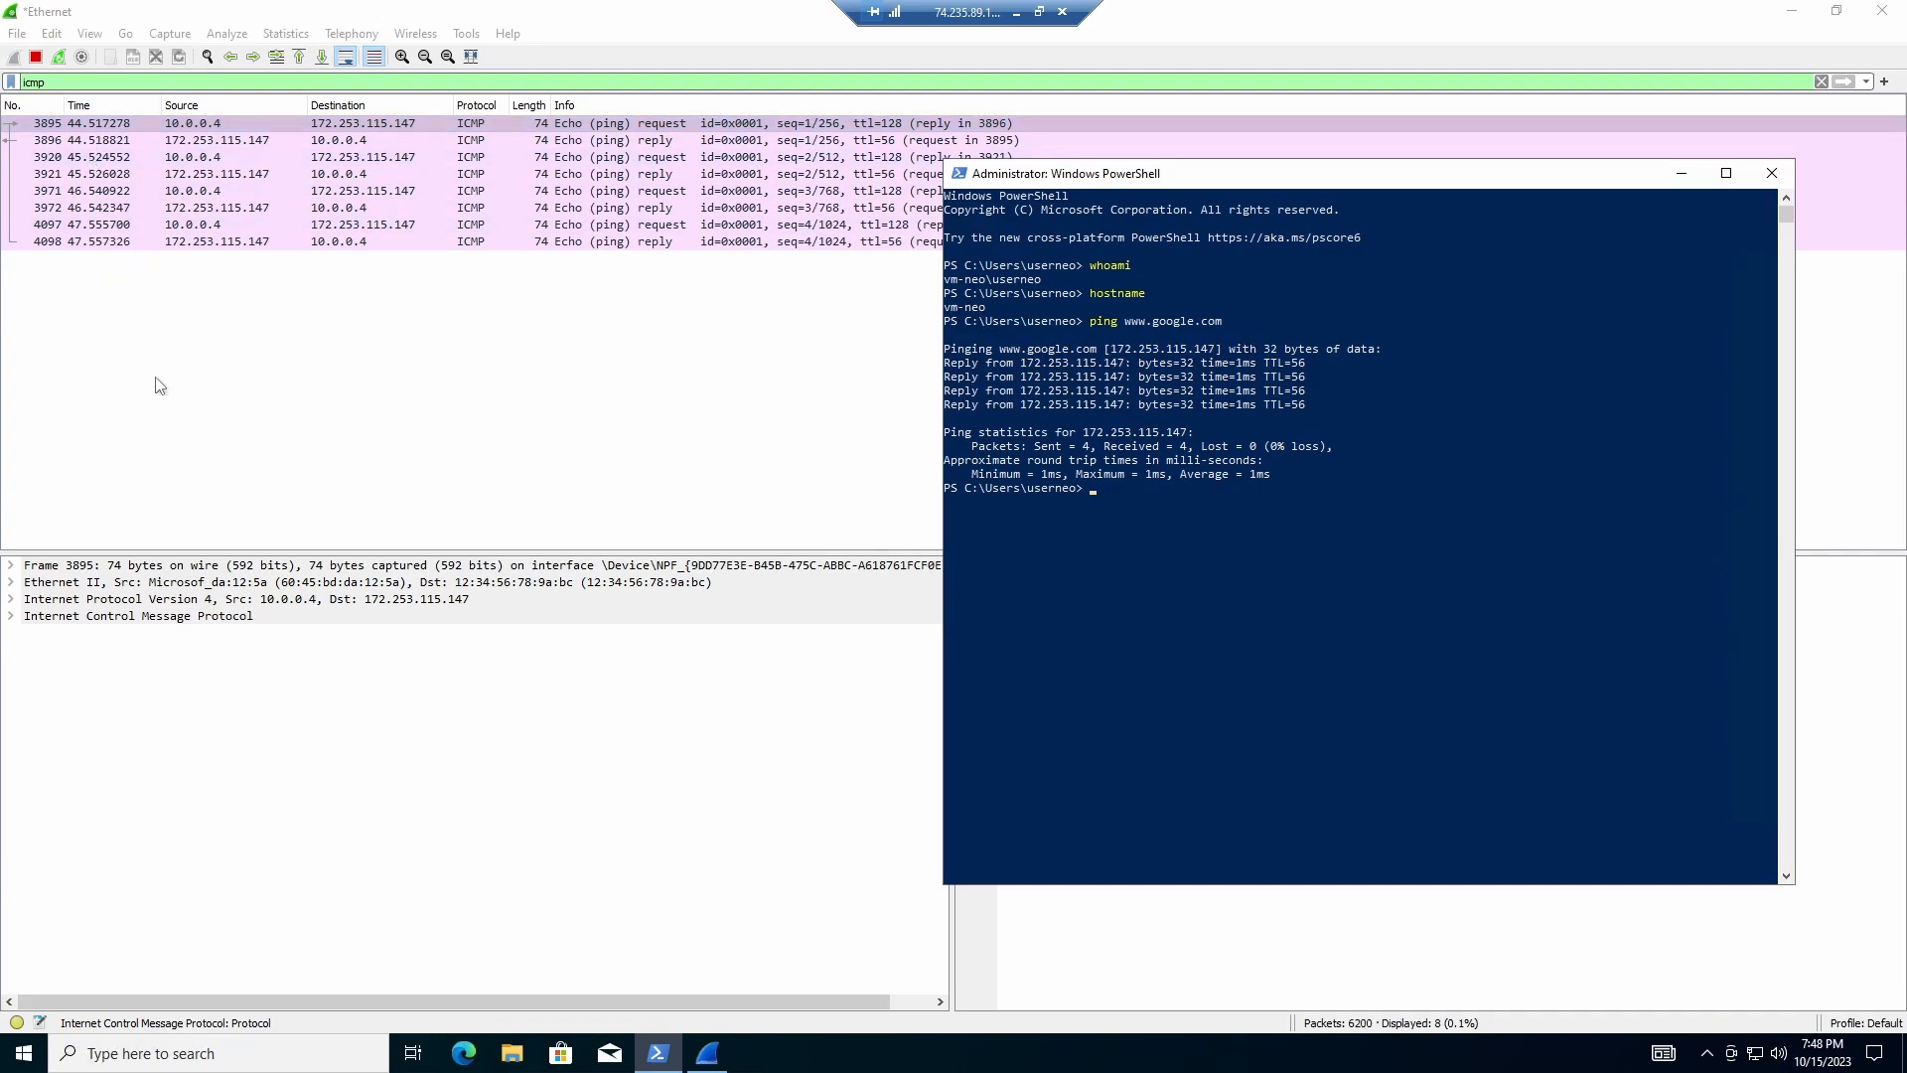
# Step: Inspect echo request packet 3895's ICMP details and its 32 data bytes
pyautogui.click(98, 140)
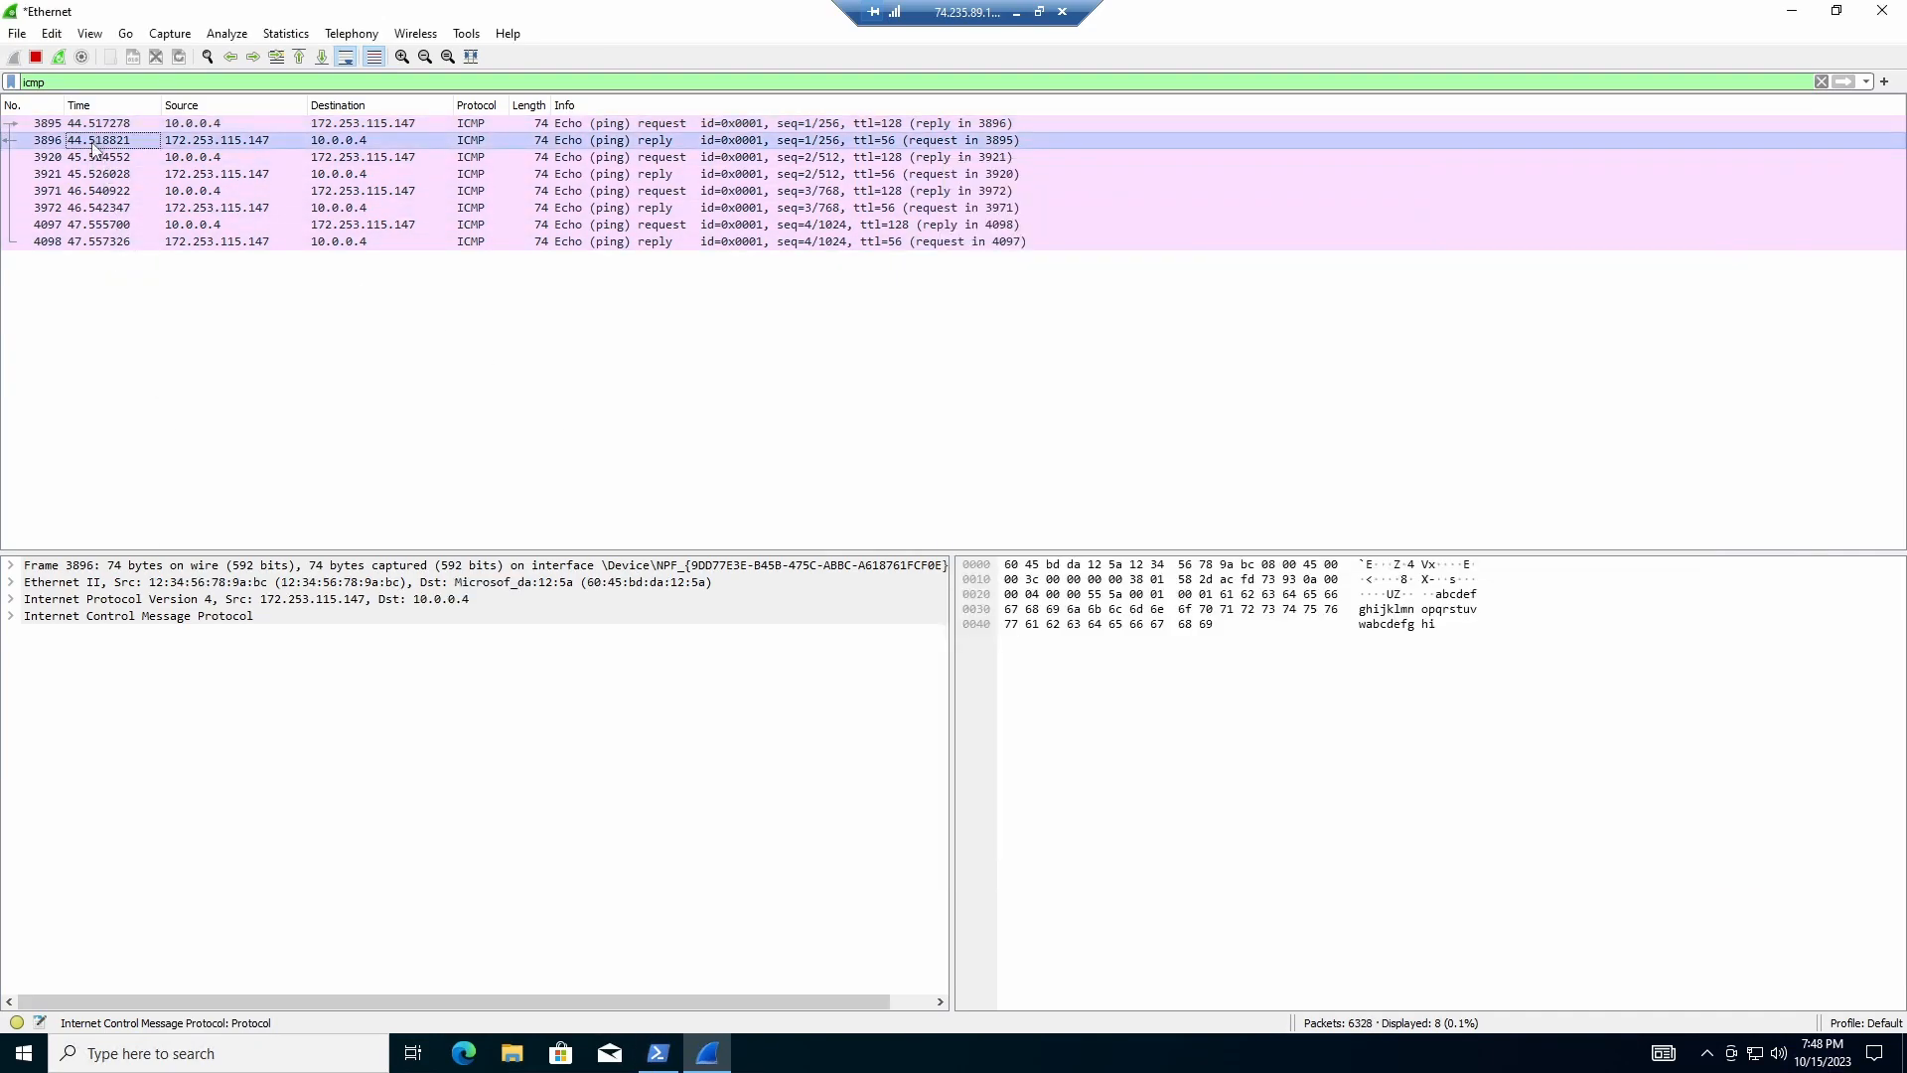
pyautogui.click(195, 125)
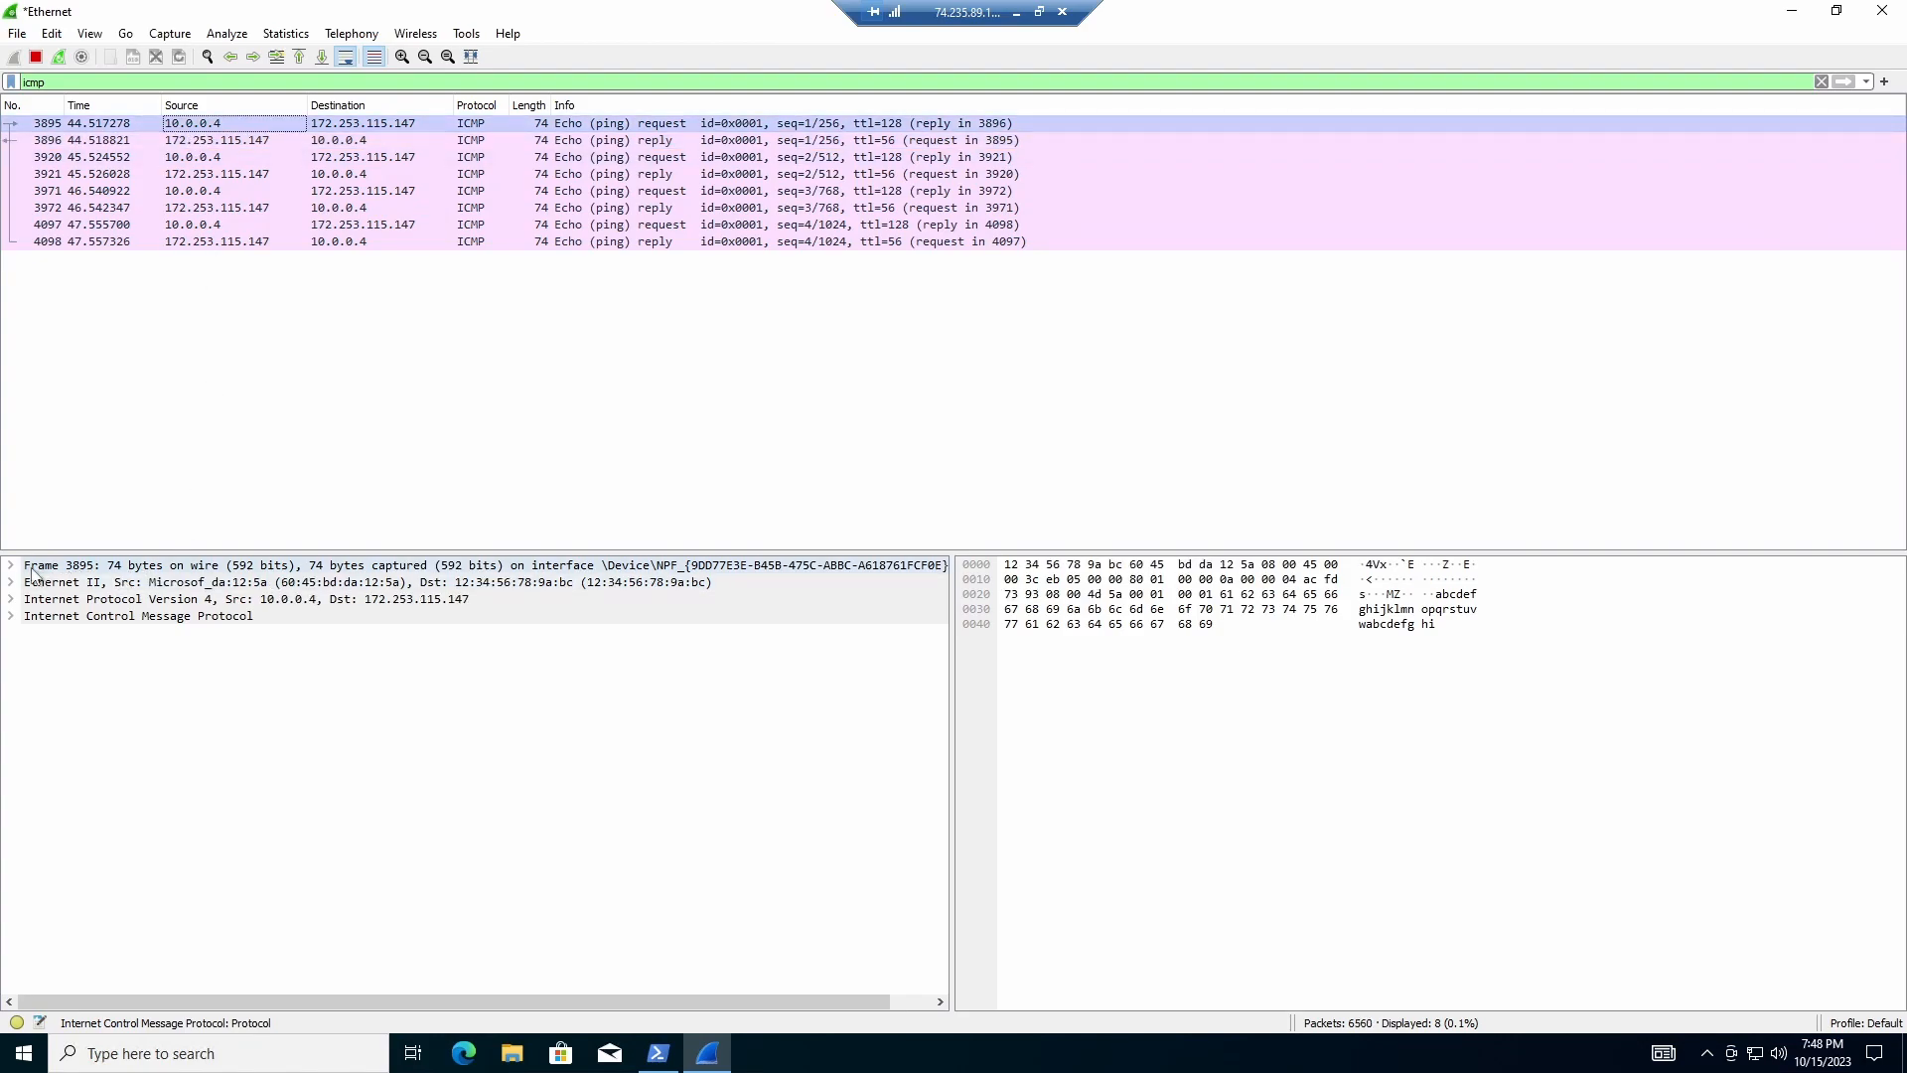
pyautogui.click(11, 617)
pyautogui.click(31, 784)
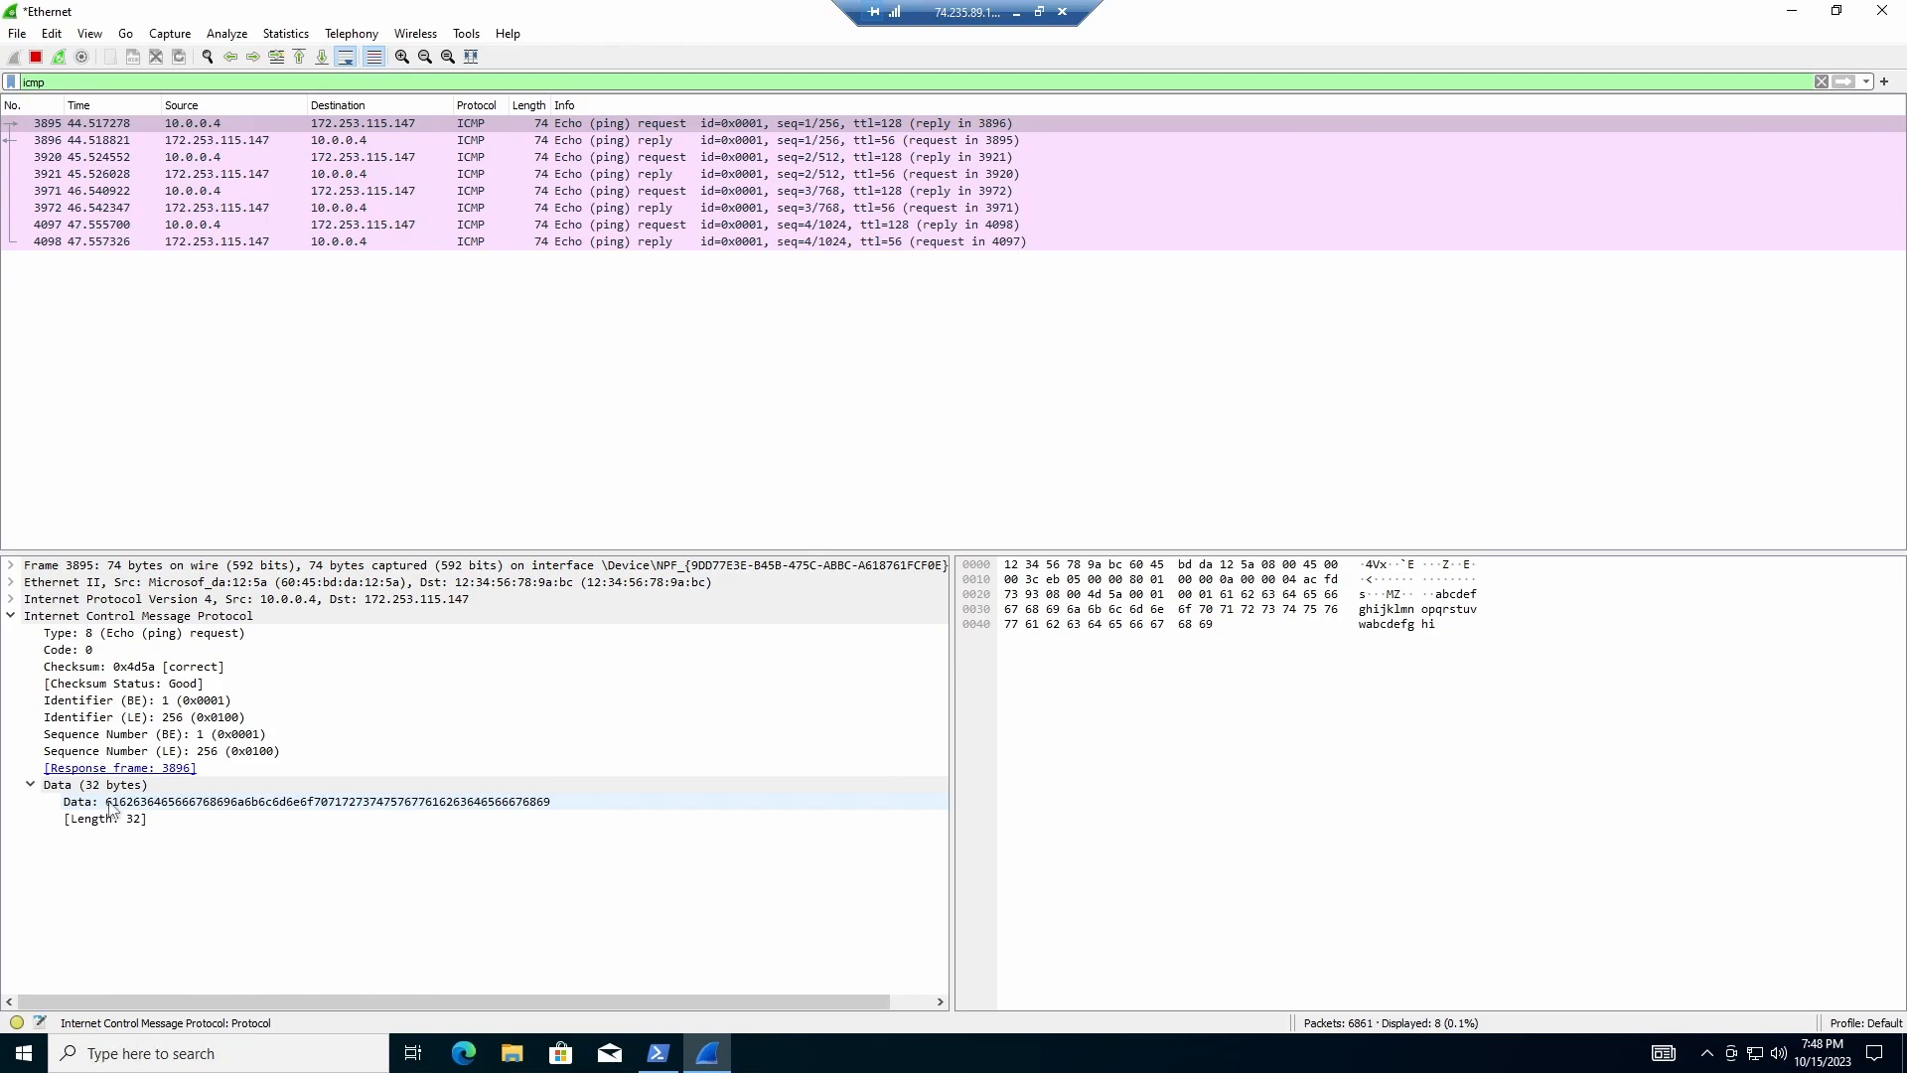
pyautogui.click(563, 806)
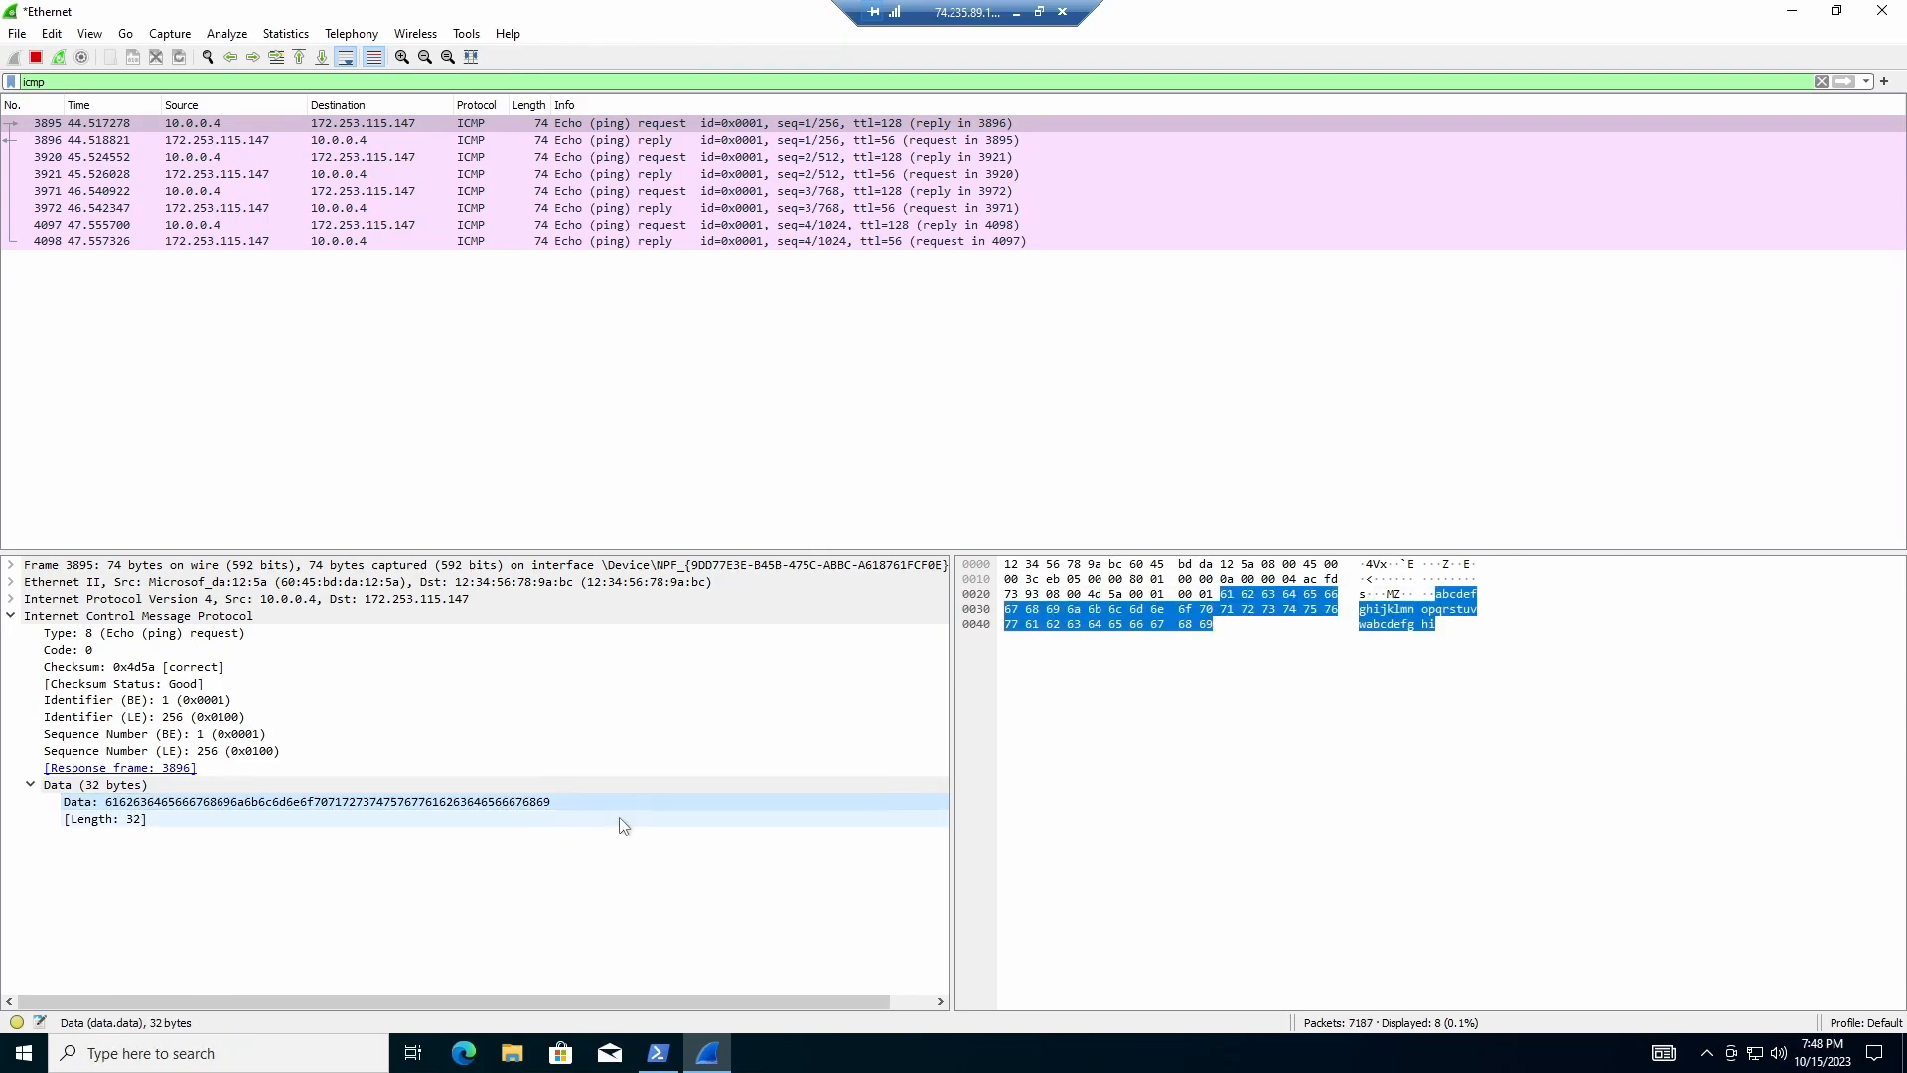
pyautogui.click(205, 303)
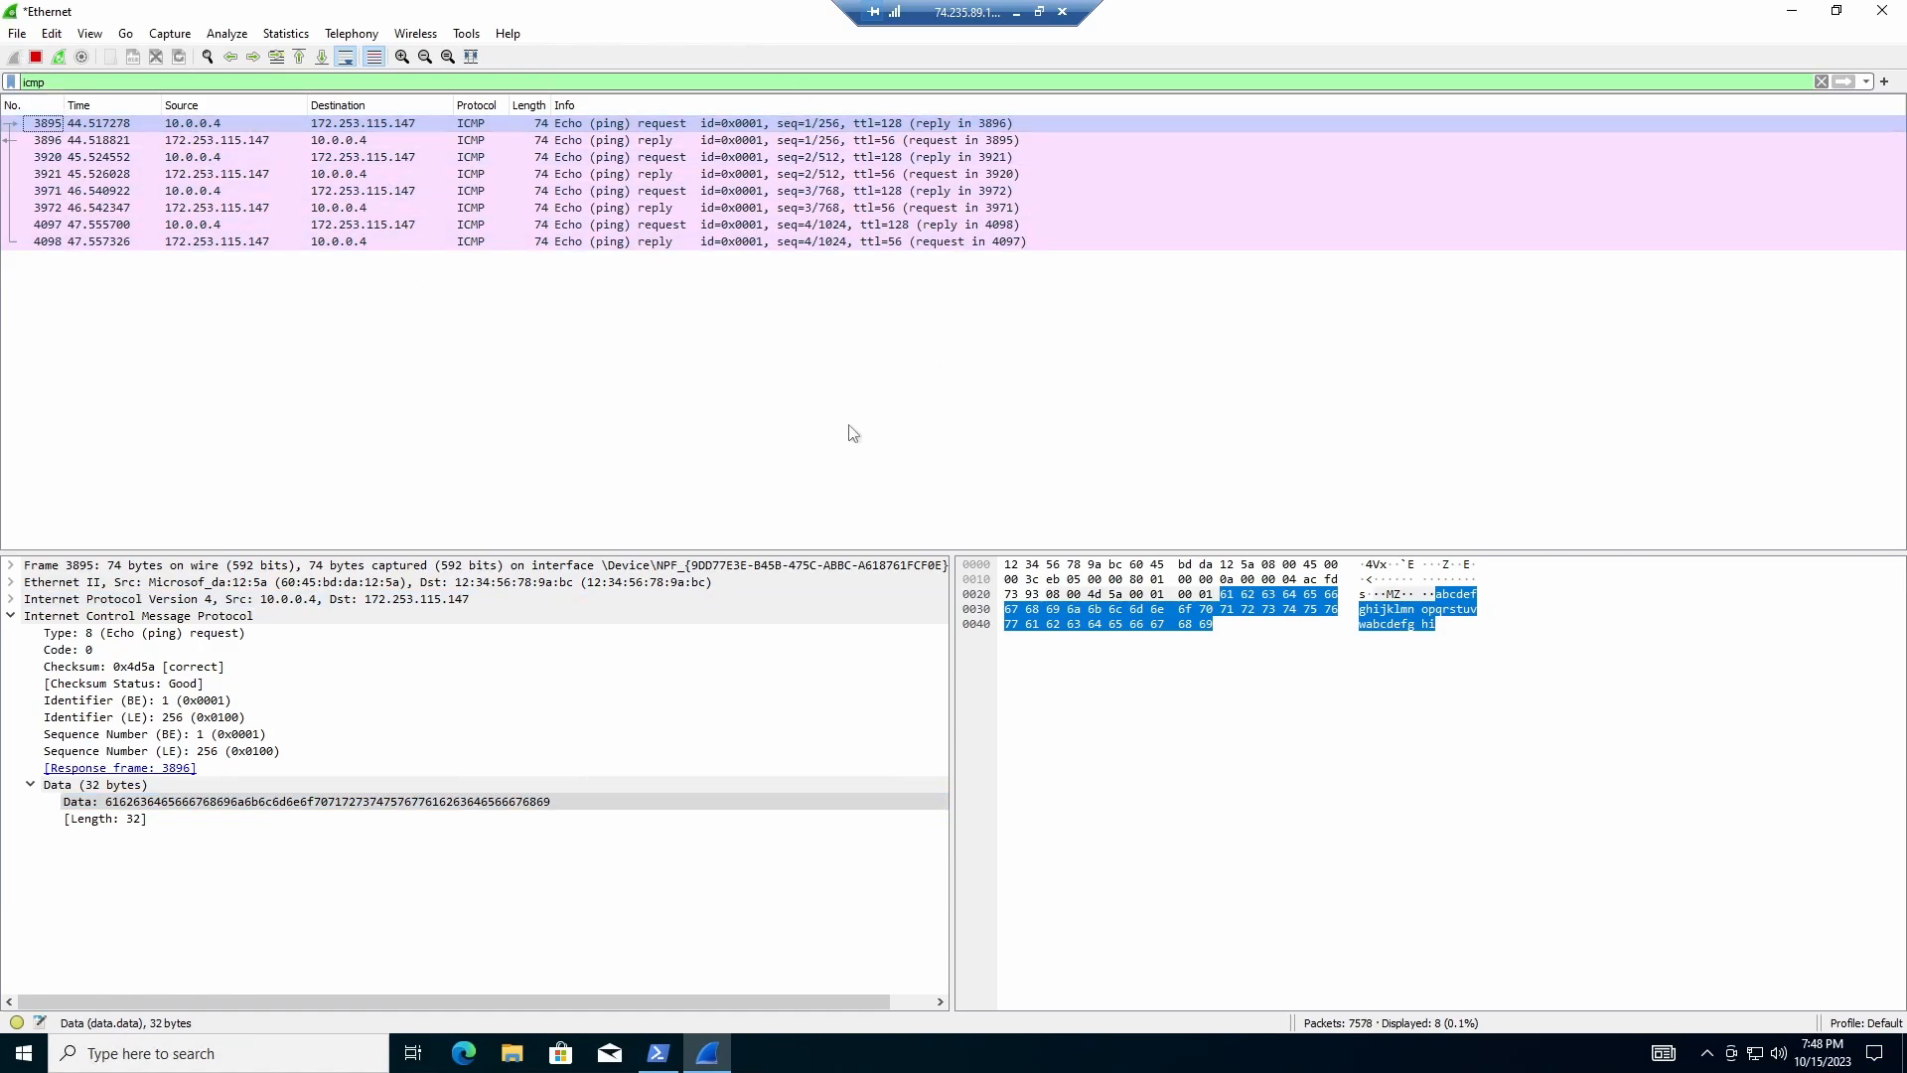
# Step: Place the PowerShell window beside the packet list and begin typing a ping command
pyautogui.click(707, 1053)
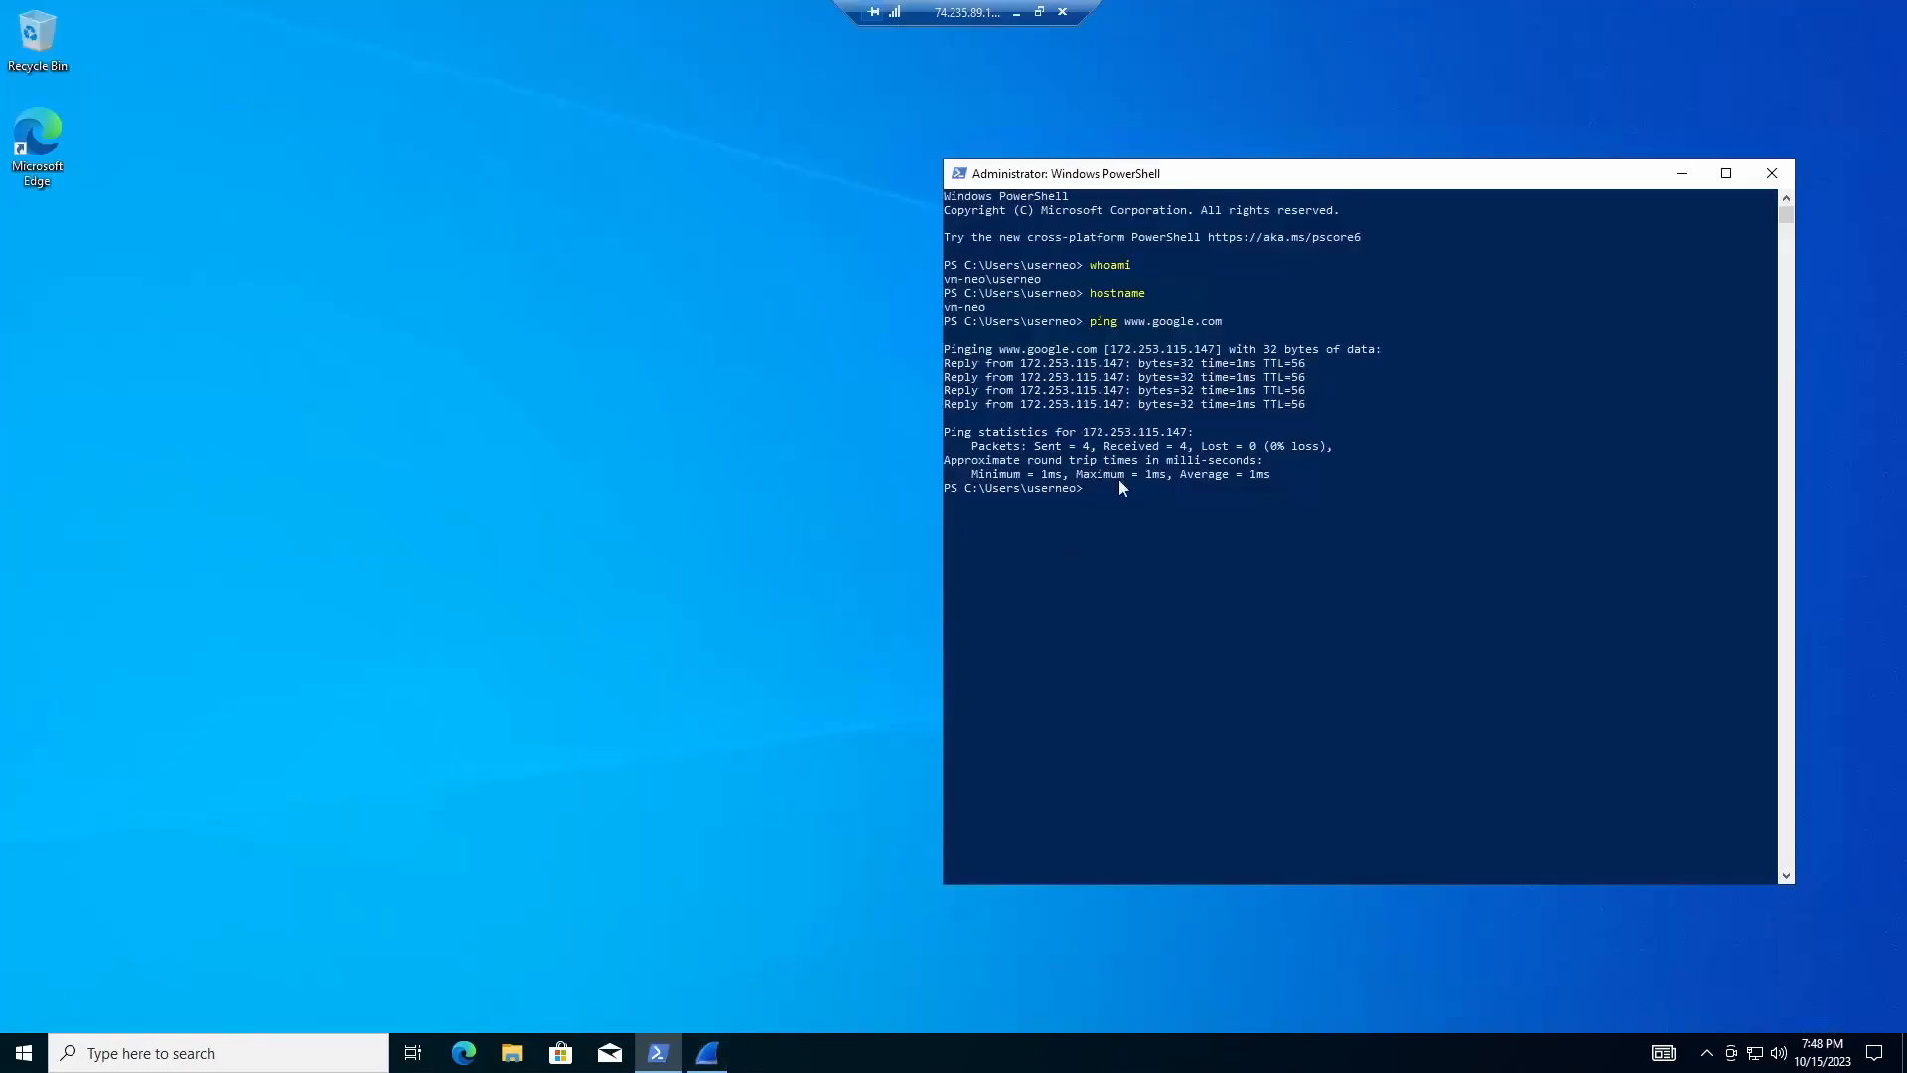
pyautogui.click(658, 1056)
pyautogui.click(707, 1053)
pyautogui.click(659, 1053)
pyautogui.moveTo(1231, 182); pyautogui.dragTo(1287, 76)
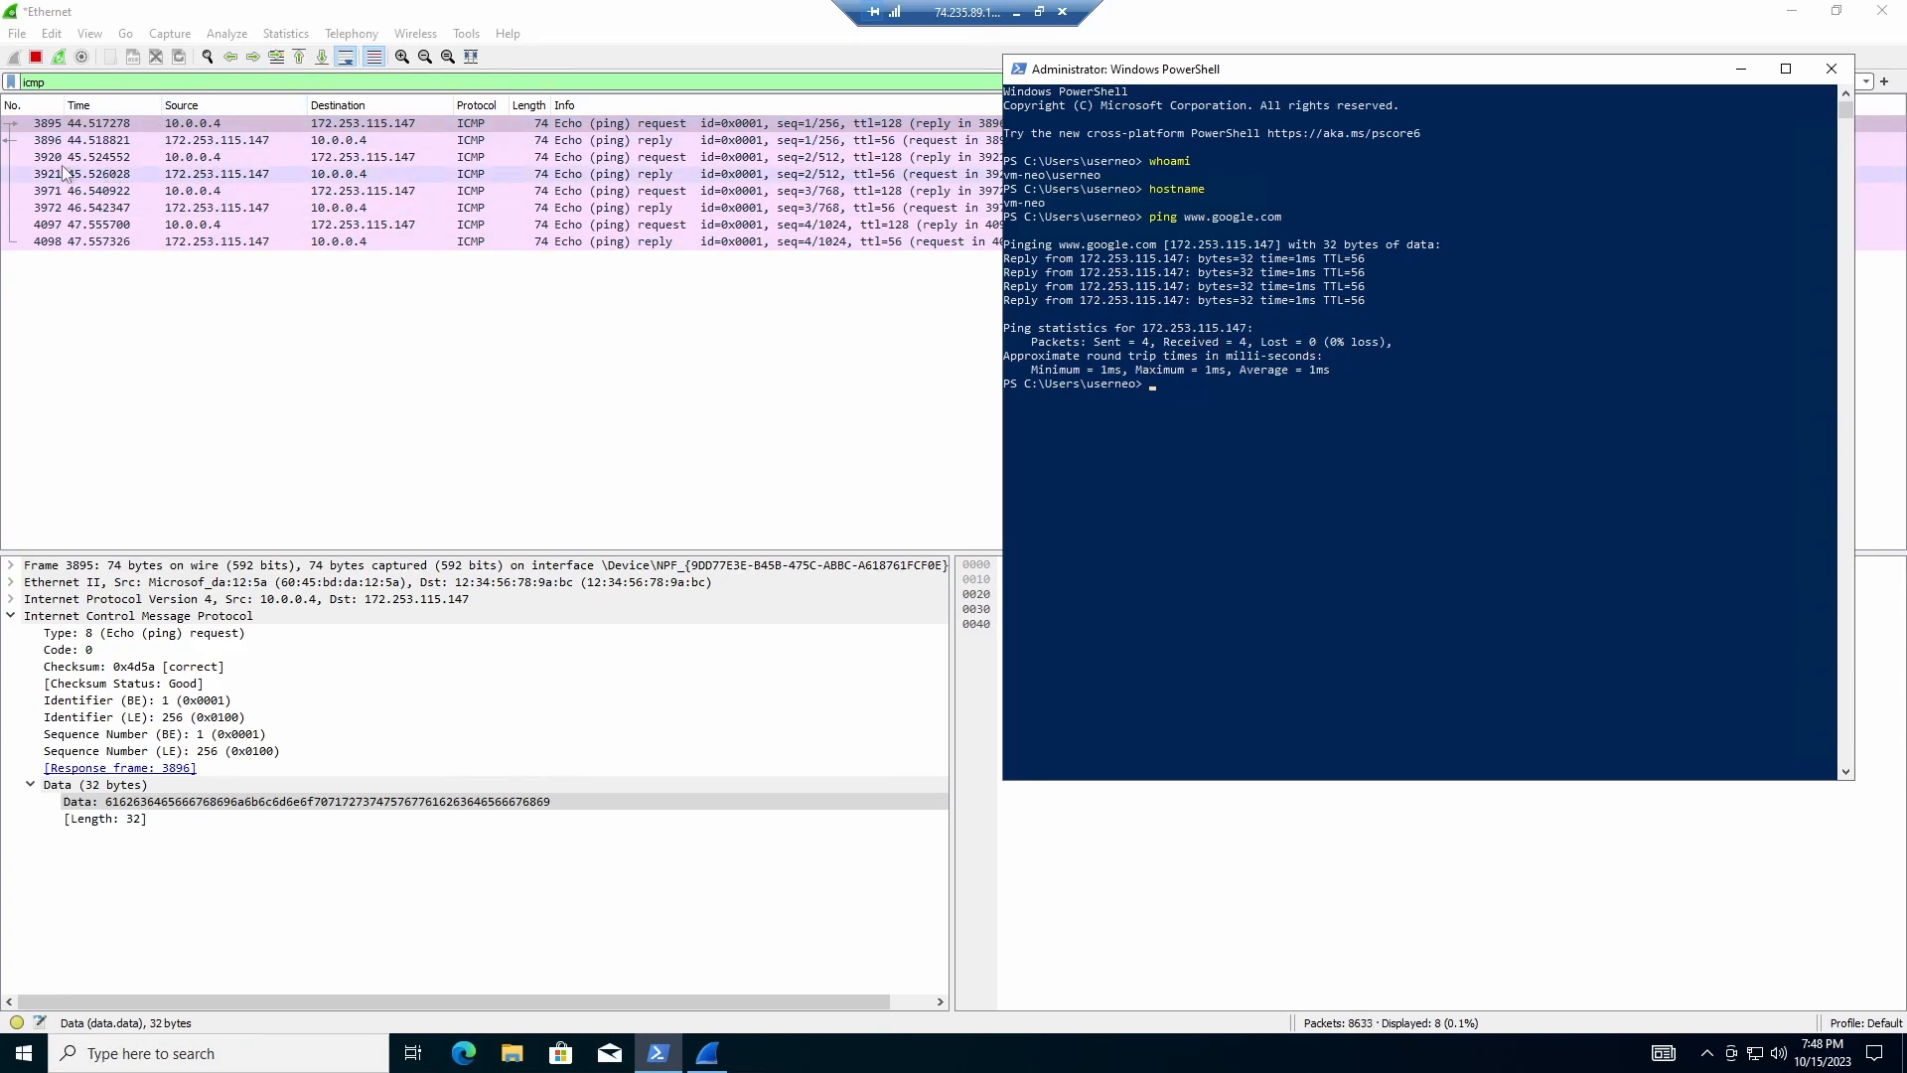
pyautogui.moveTo(1197, 76); pyautogui.dragTo(1273, 106)
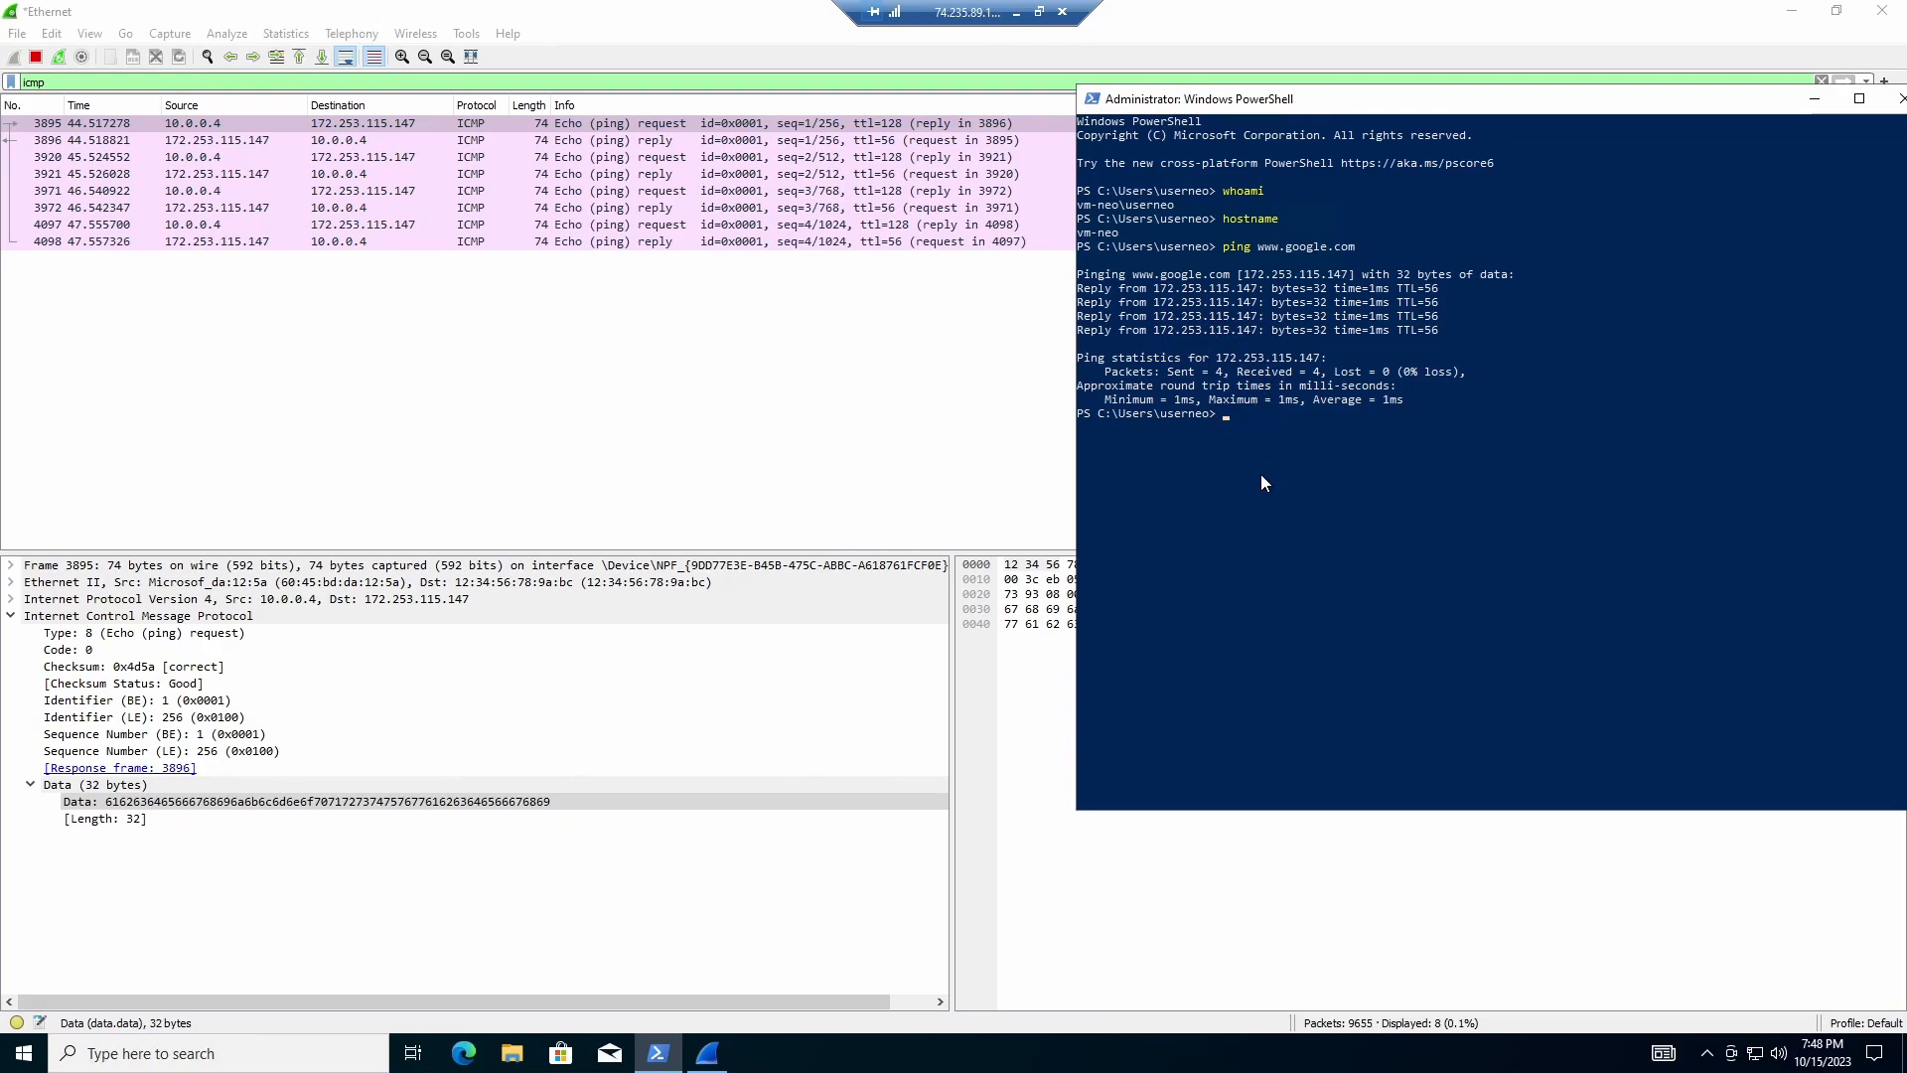
pyautogui.write('ping')
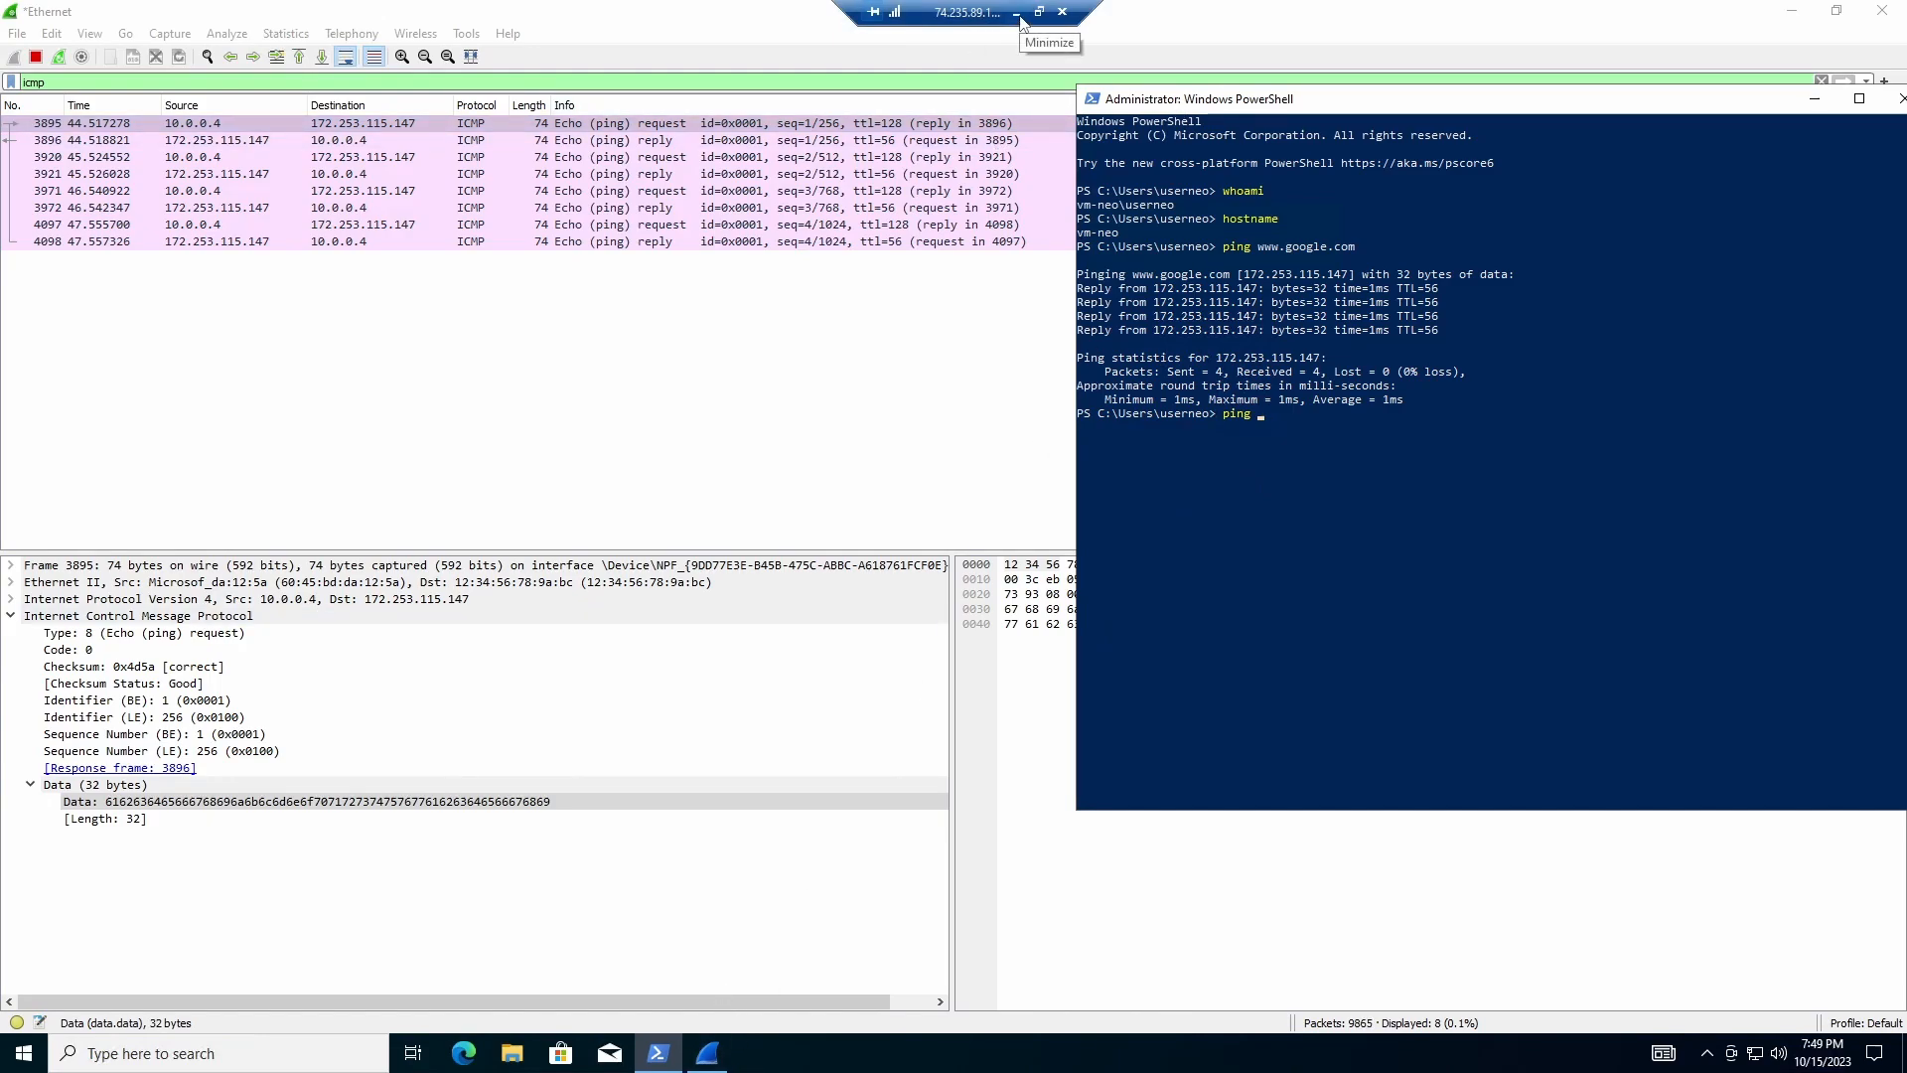
pyautogui.click(1015, 13)
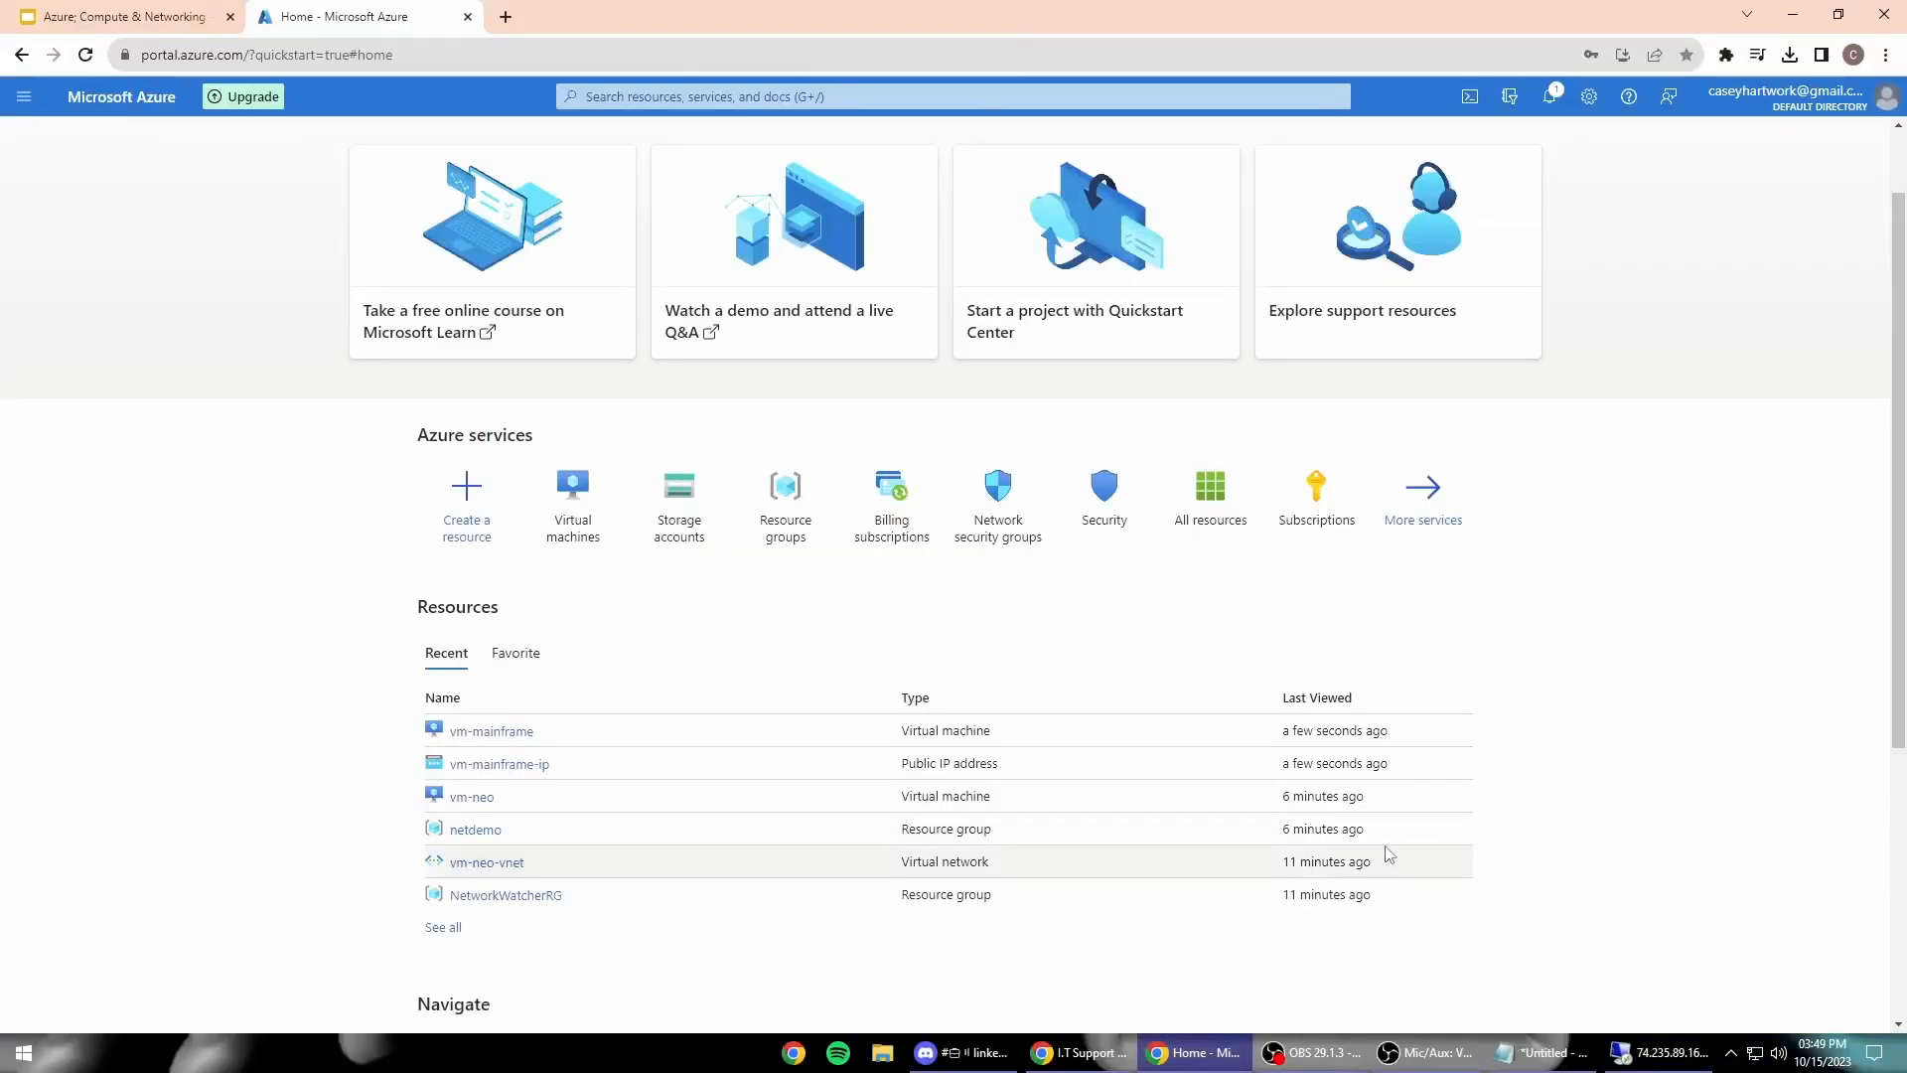
pyautogui.scroll(-1, 1021, 658)
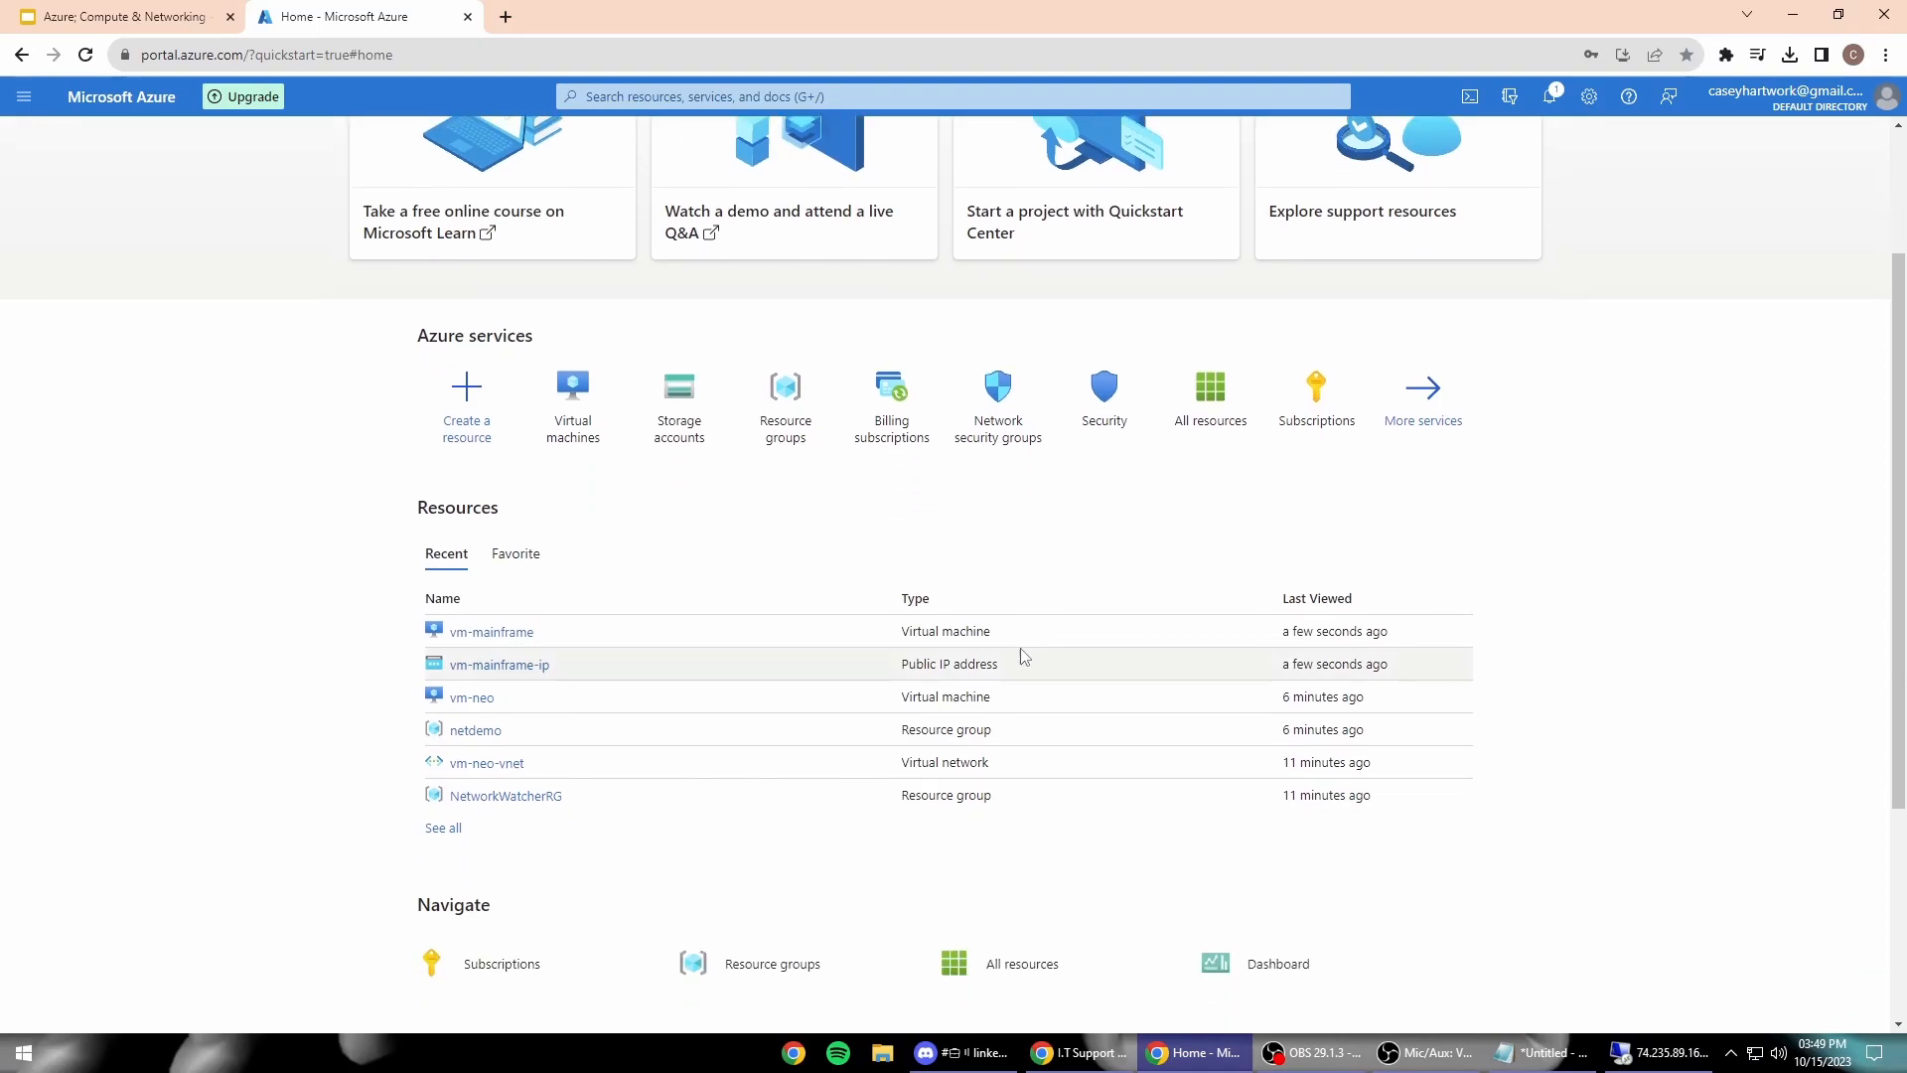
pyautogui.scroll(2, 1140, 753)
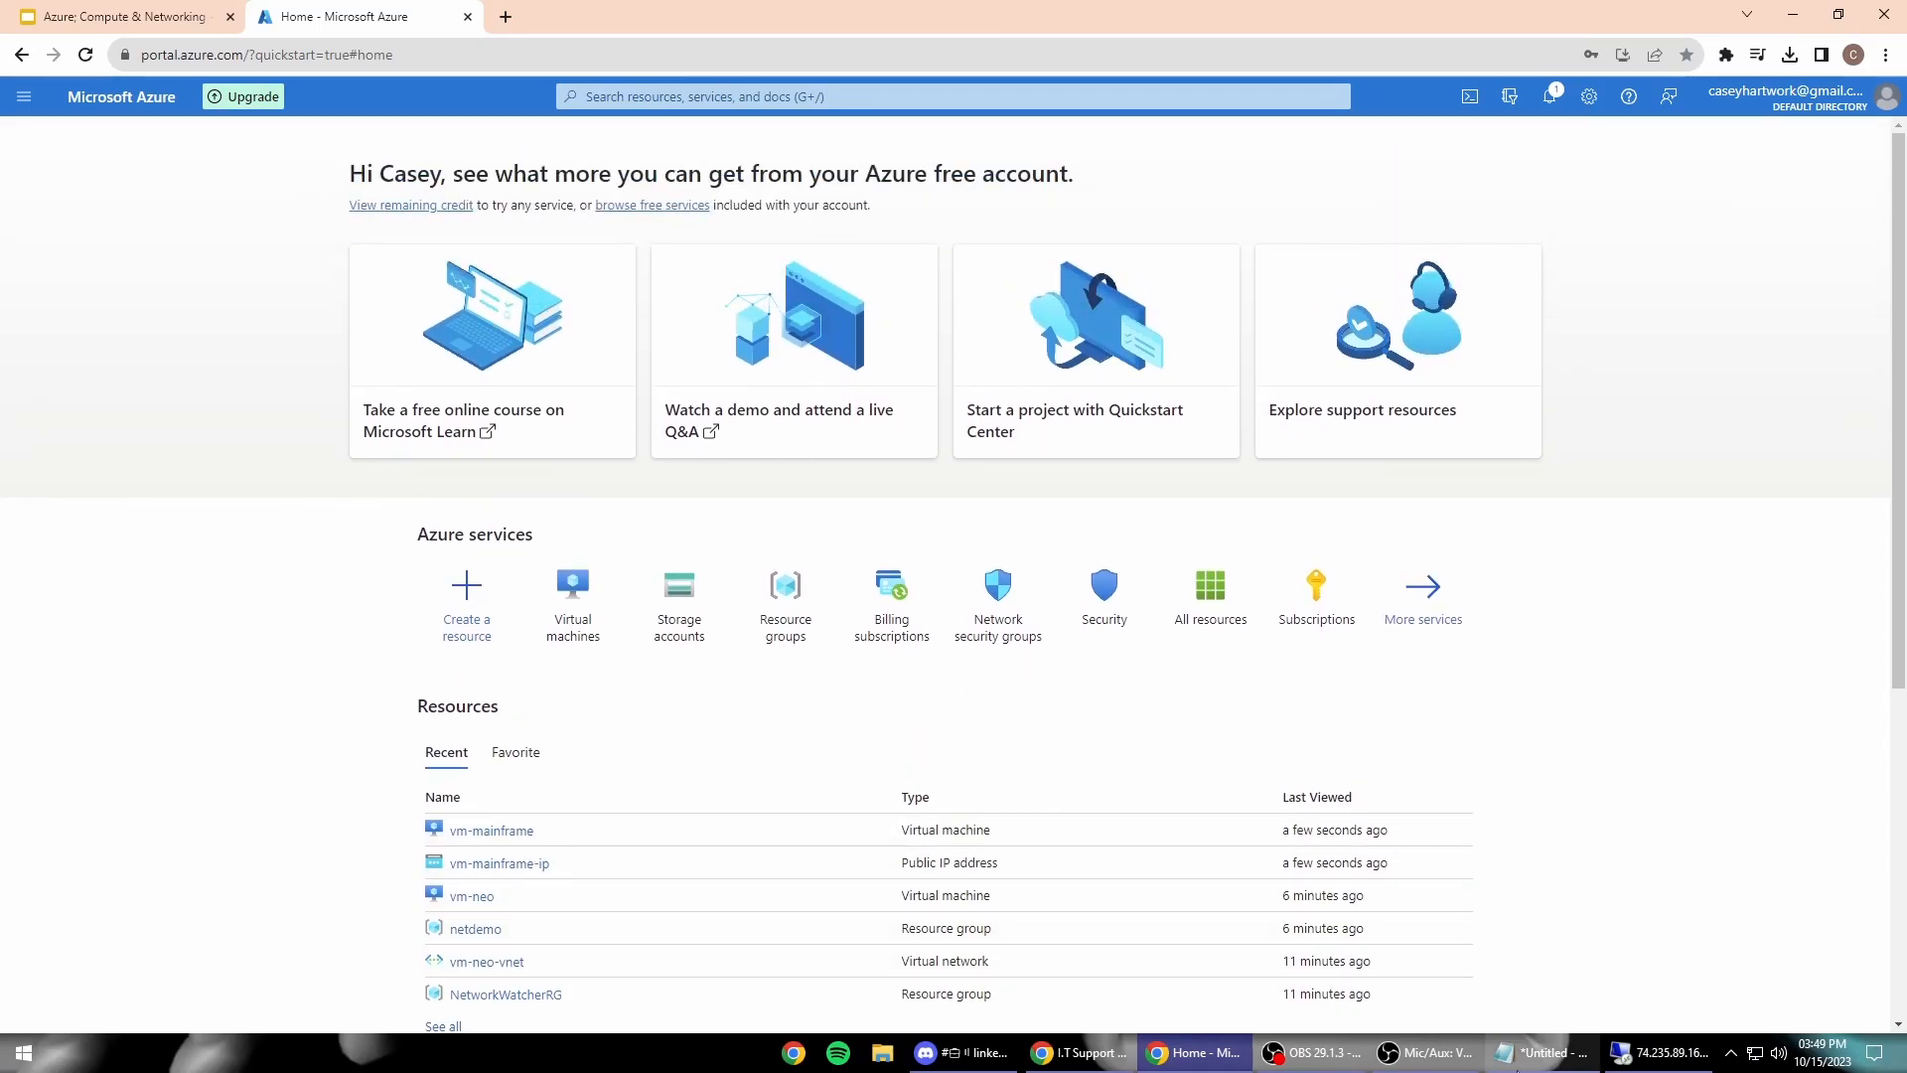
pyautogui.click(1539, 1053)
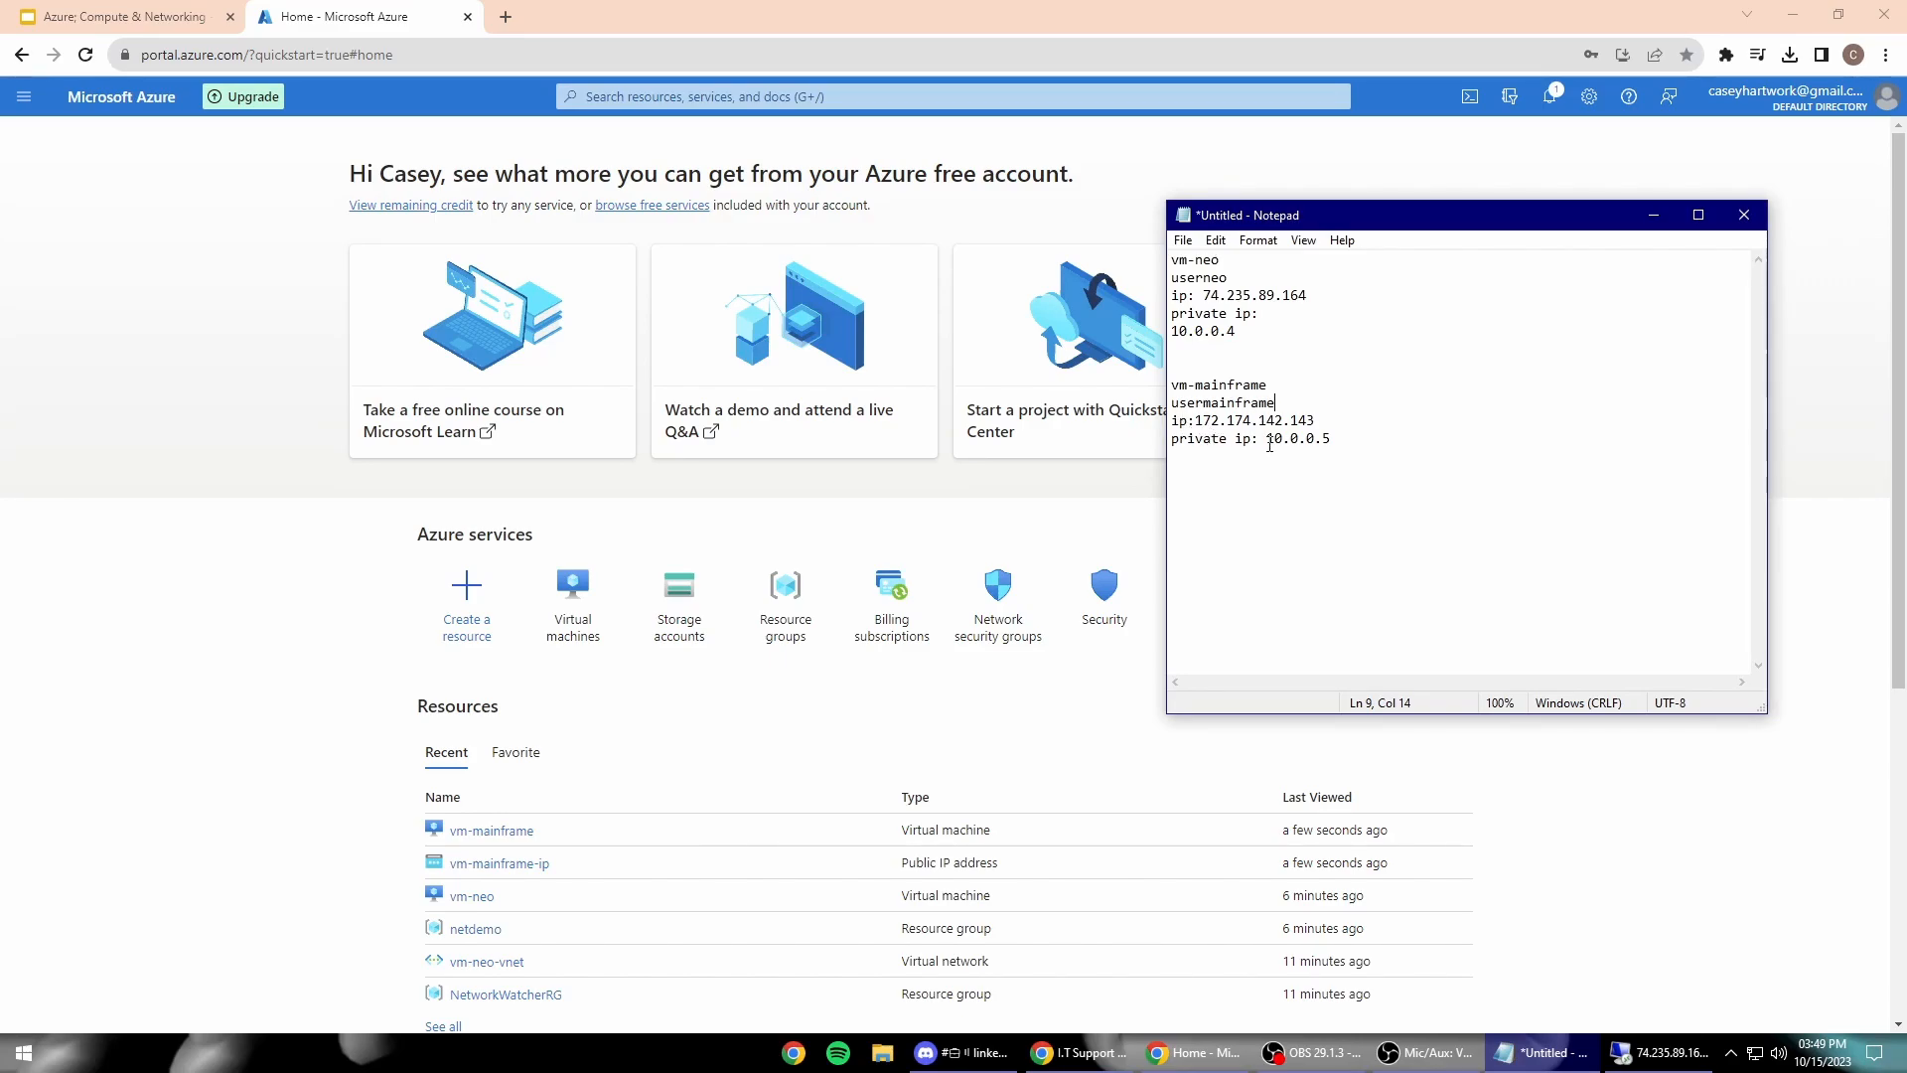
pyautogui.click(1656, 1053)
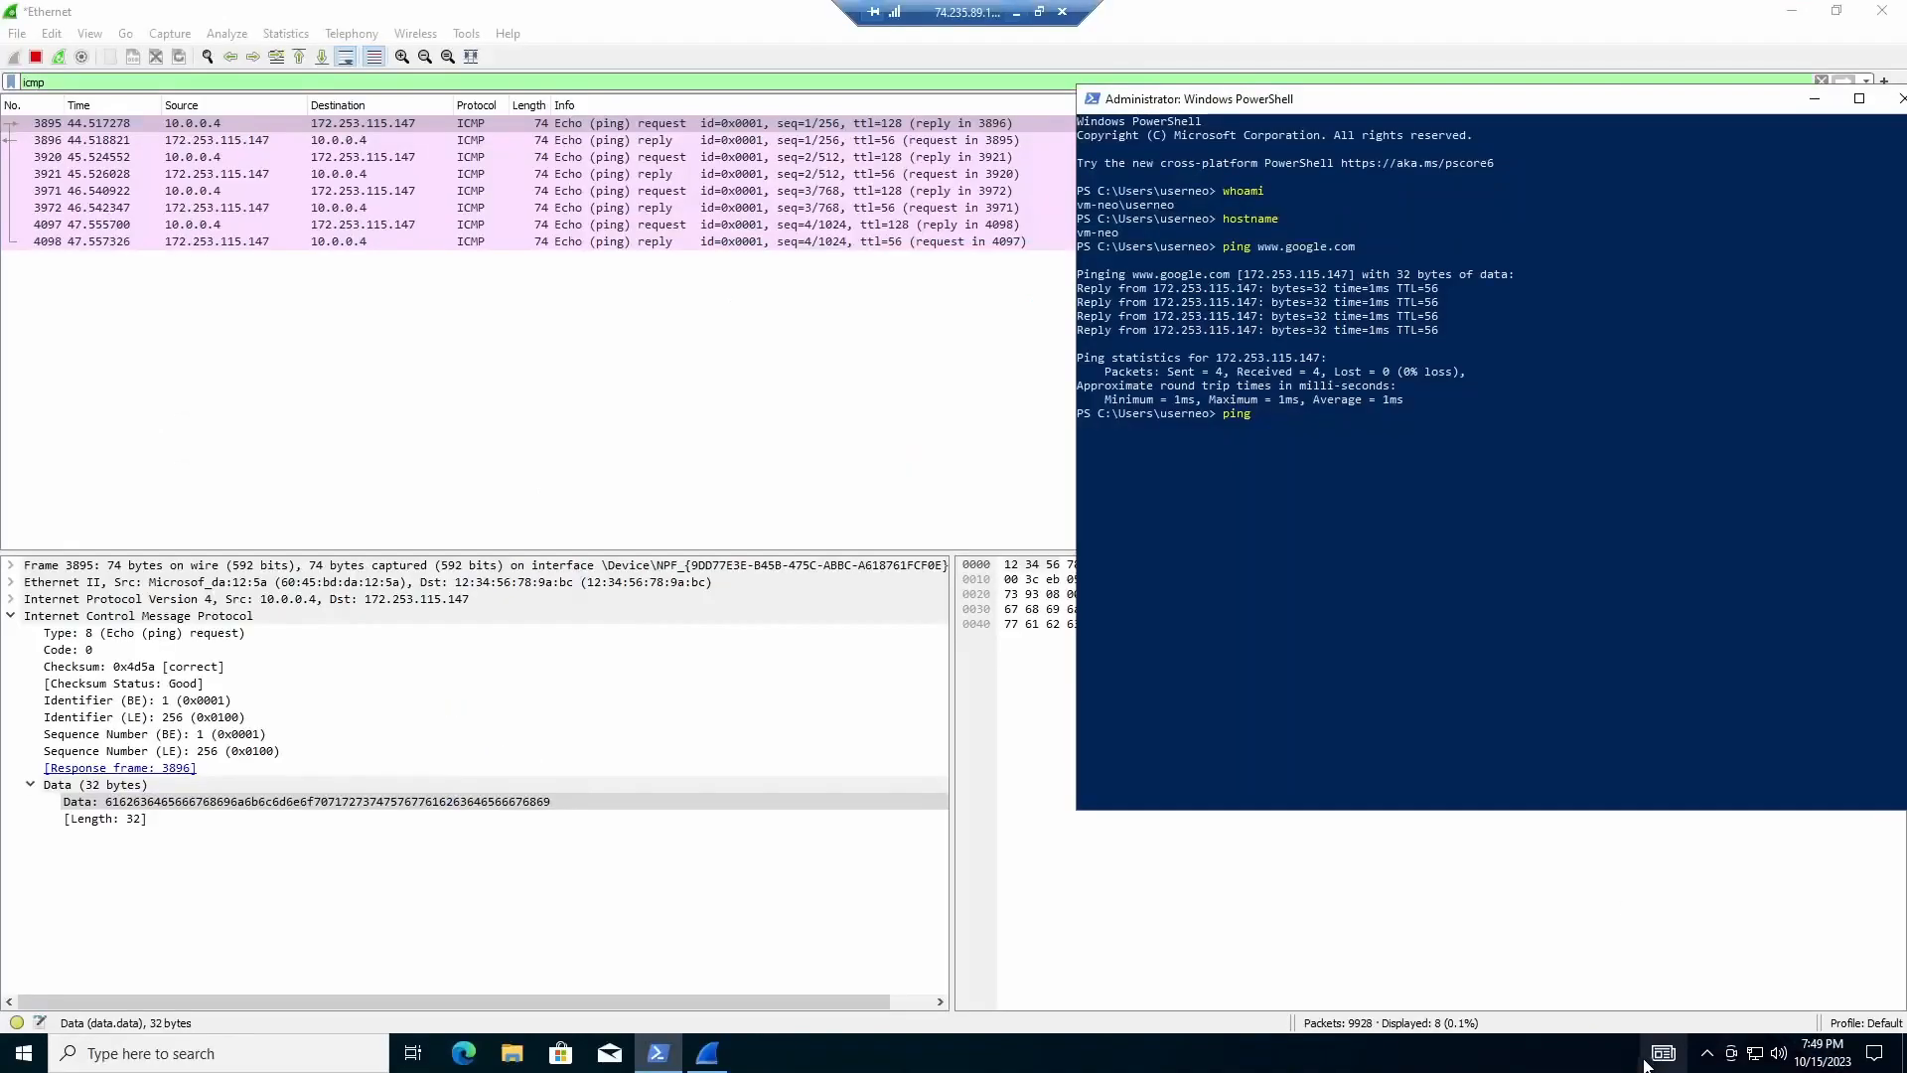
# Step: Ping 10.0.0.5 from PowerShell, getting four replies with 0% loss
pyautogui.write('10.')
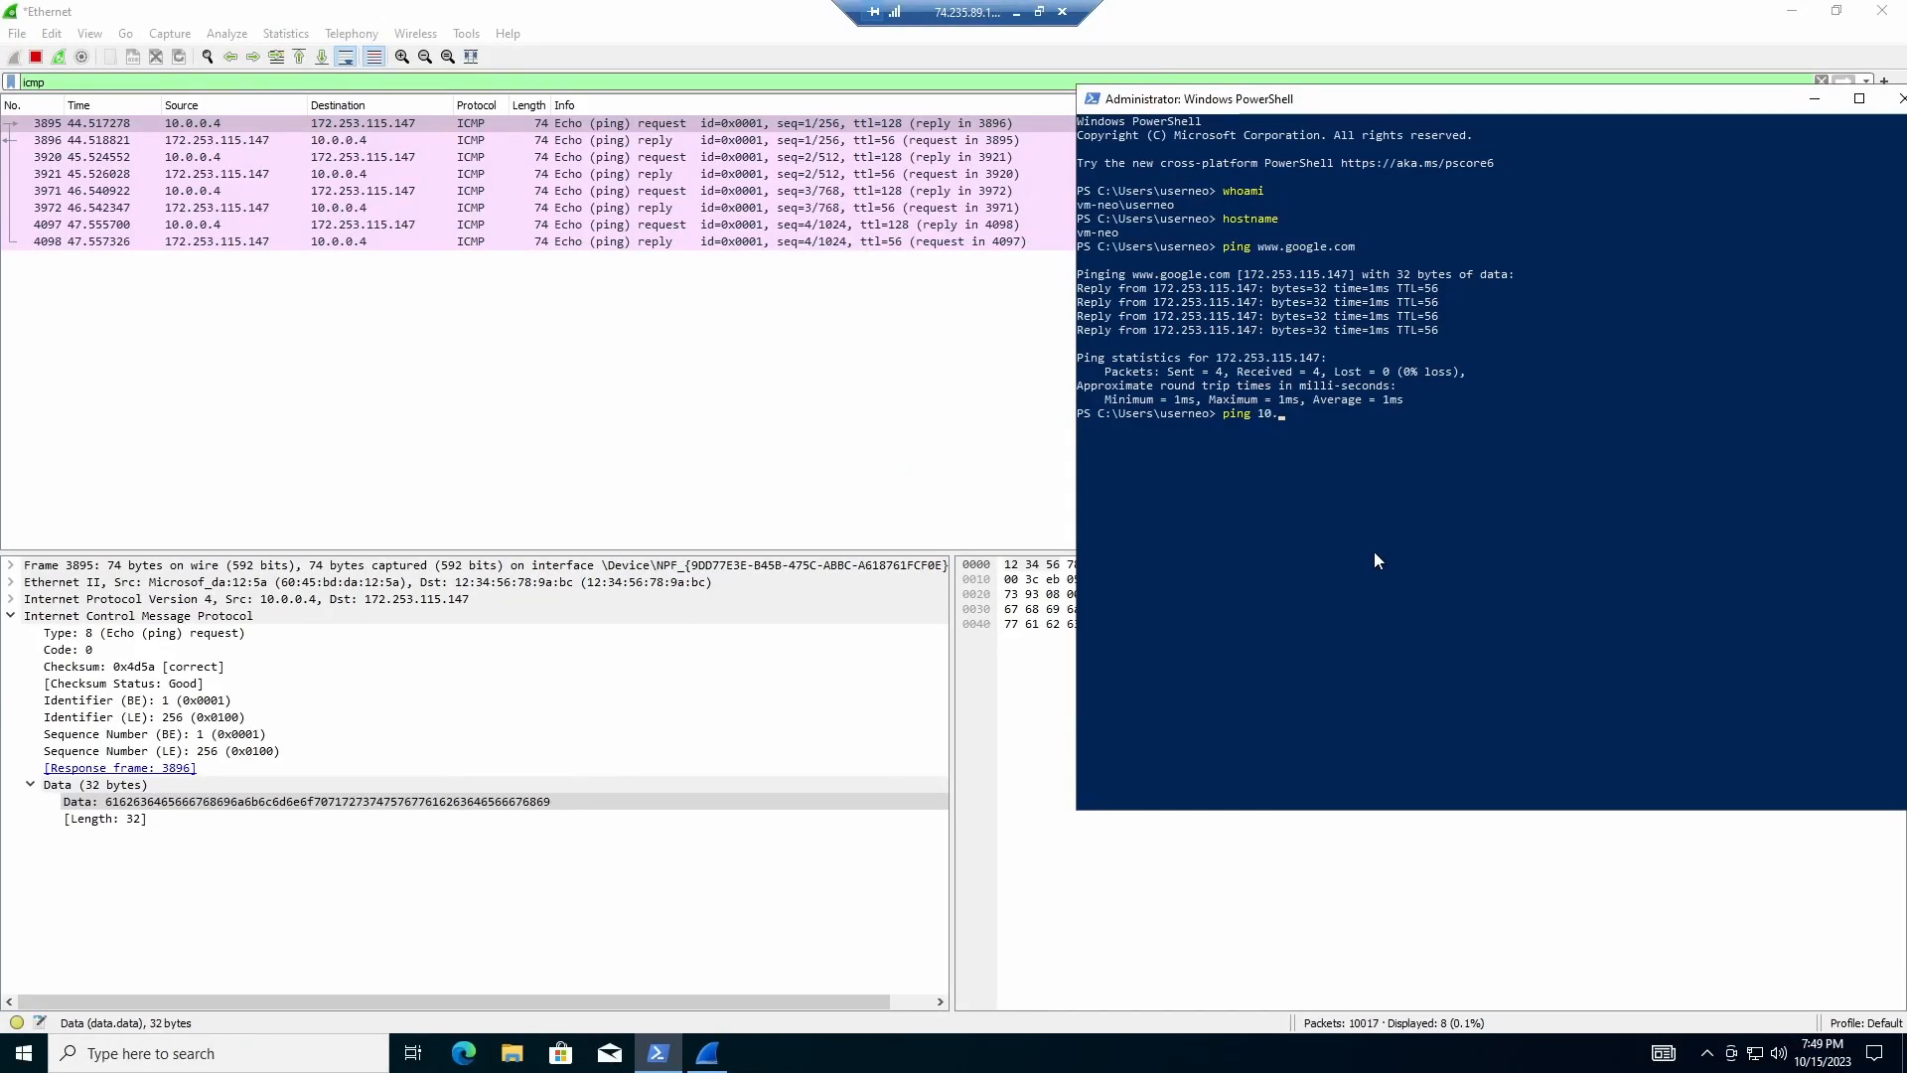
pyautogui.write('0.0.5')
pyautogui.press('Return')
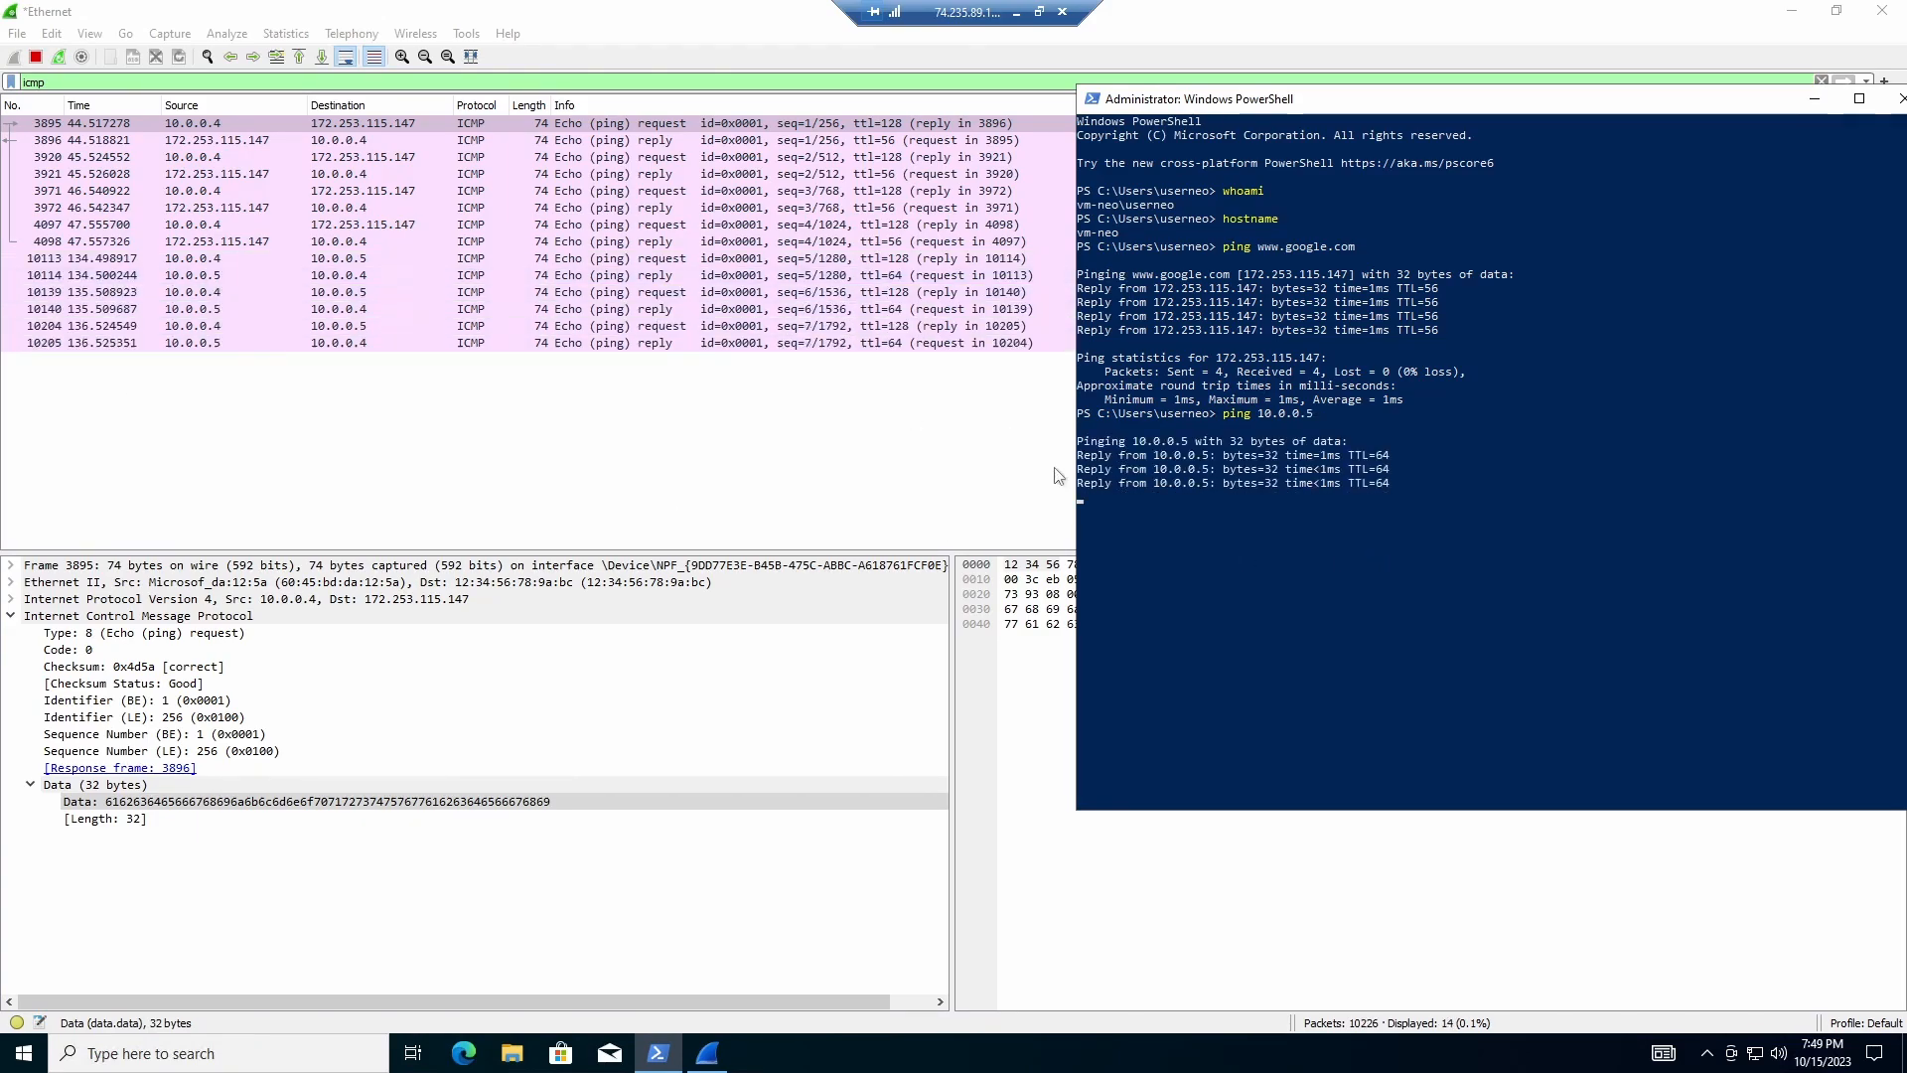
pyautogui.moveTo(1265, 113); pyautogui.dragTo(1298, 152)
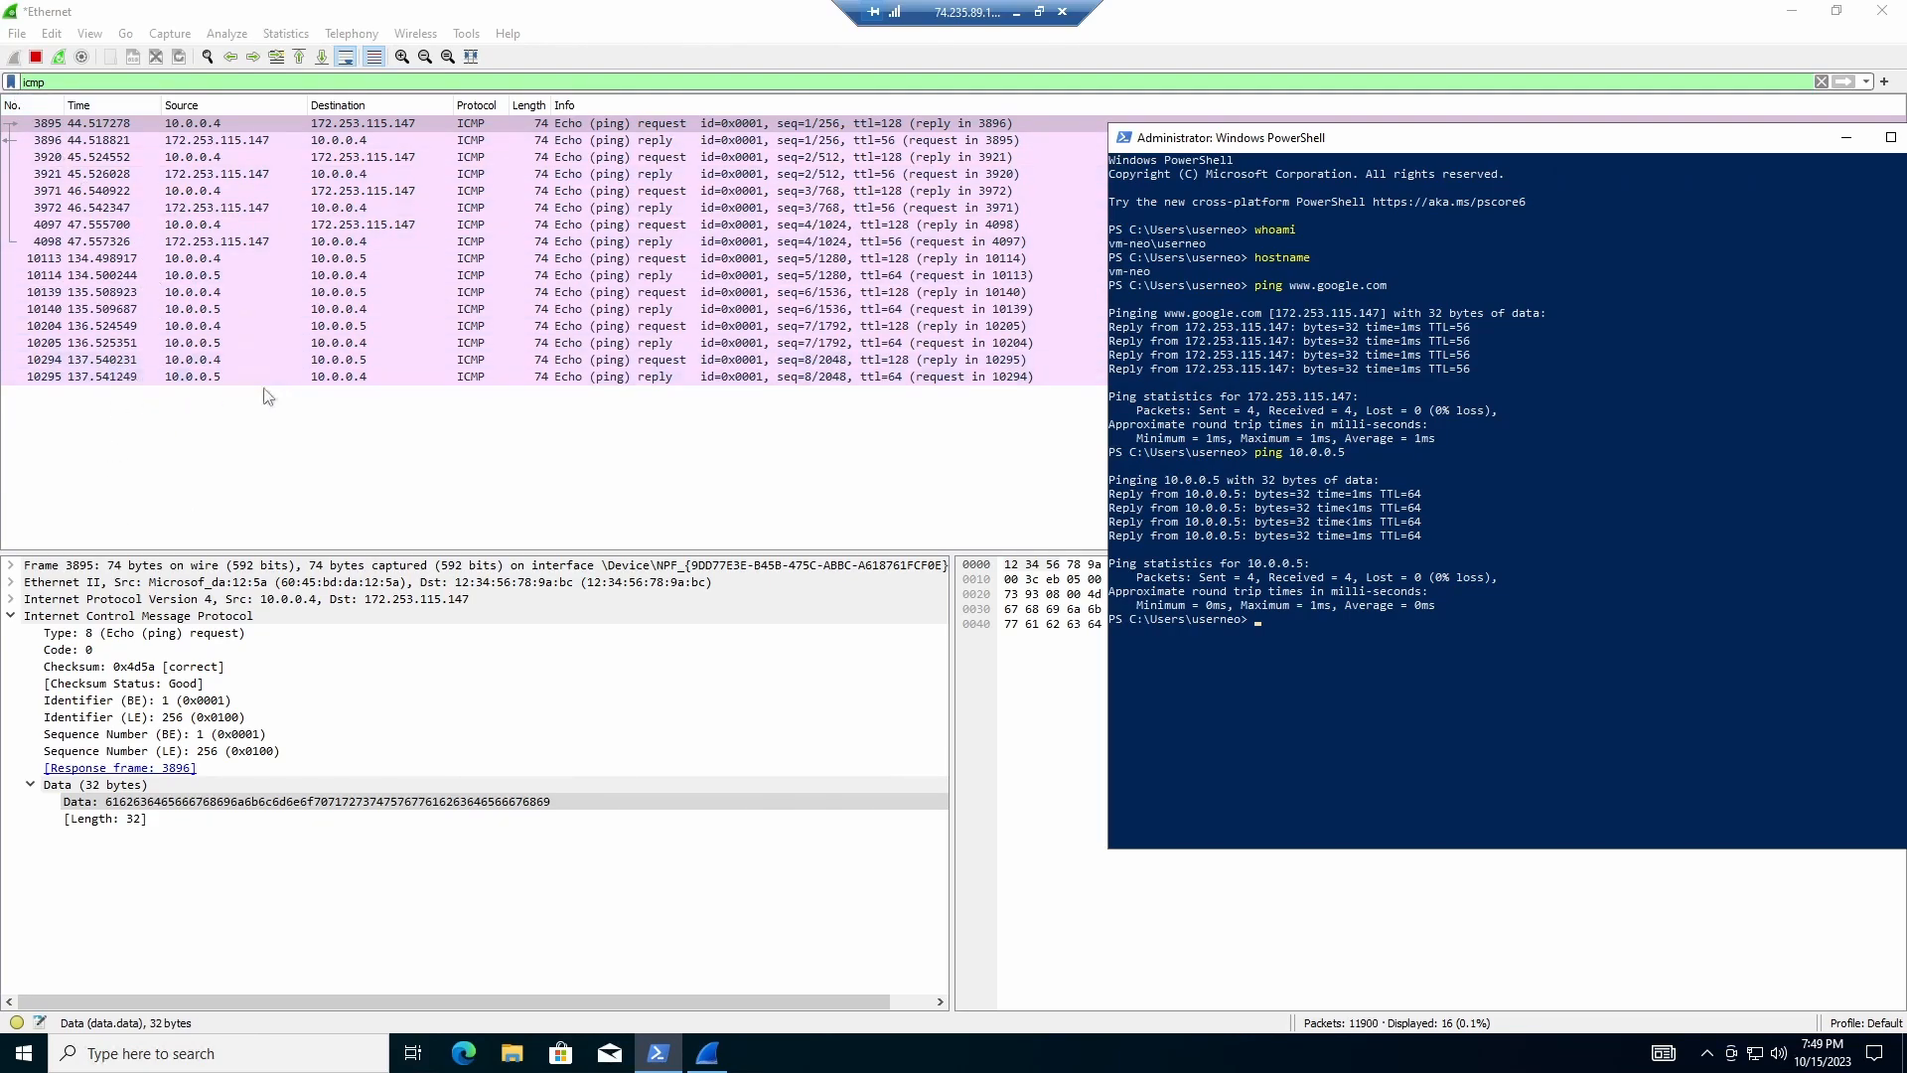
pyautogui.click(183, 260)
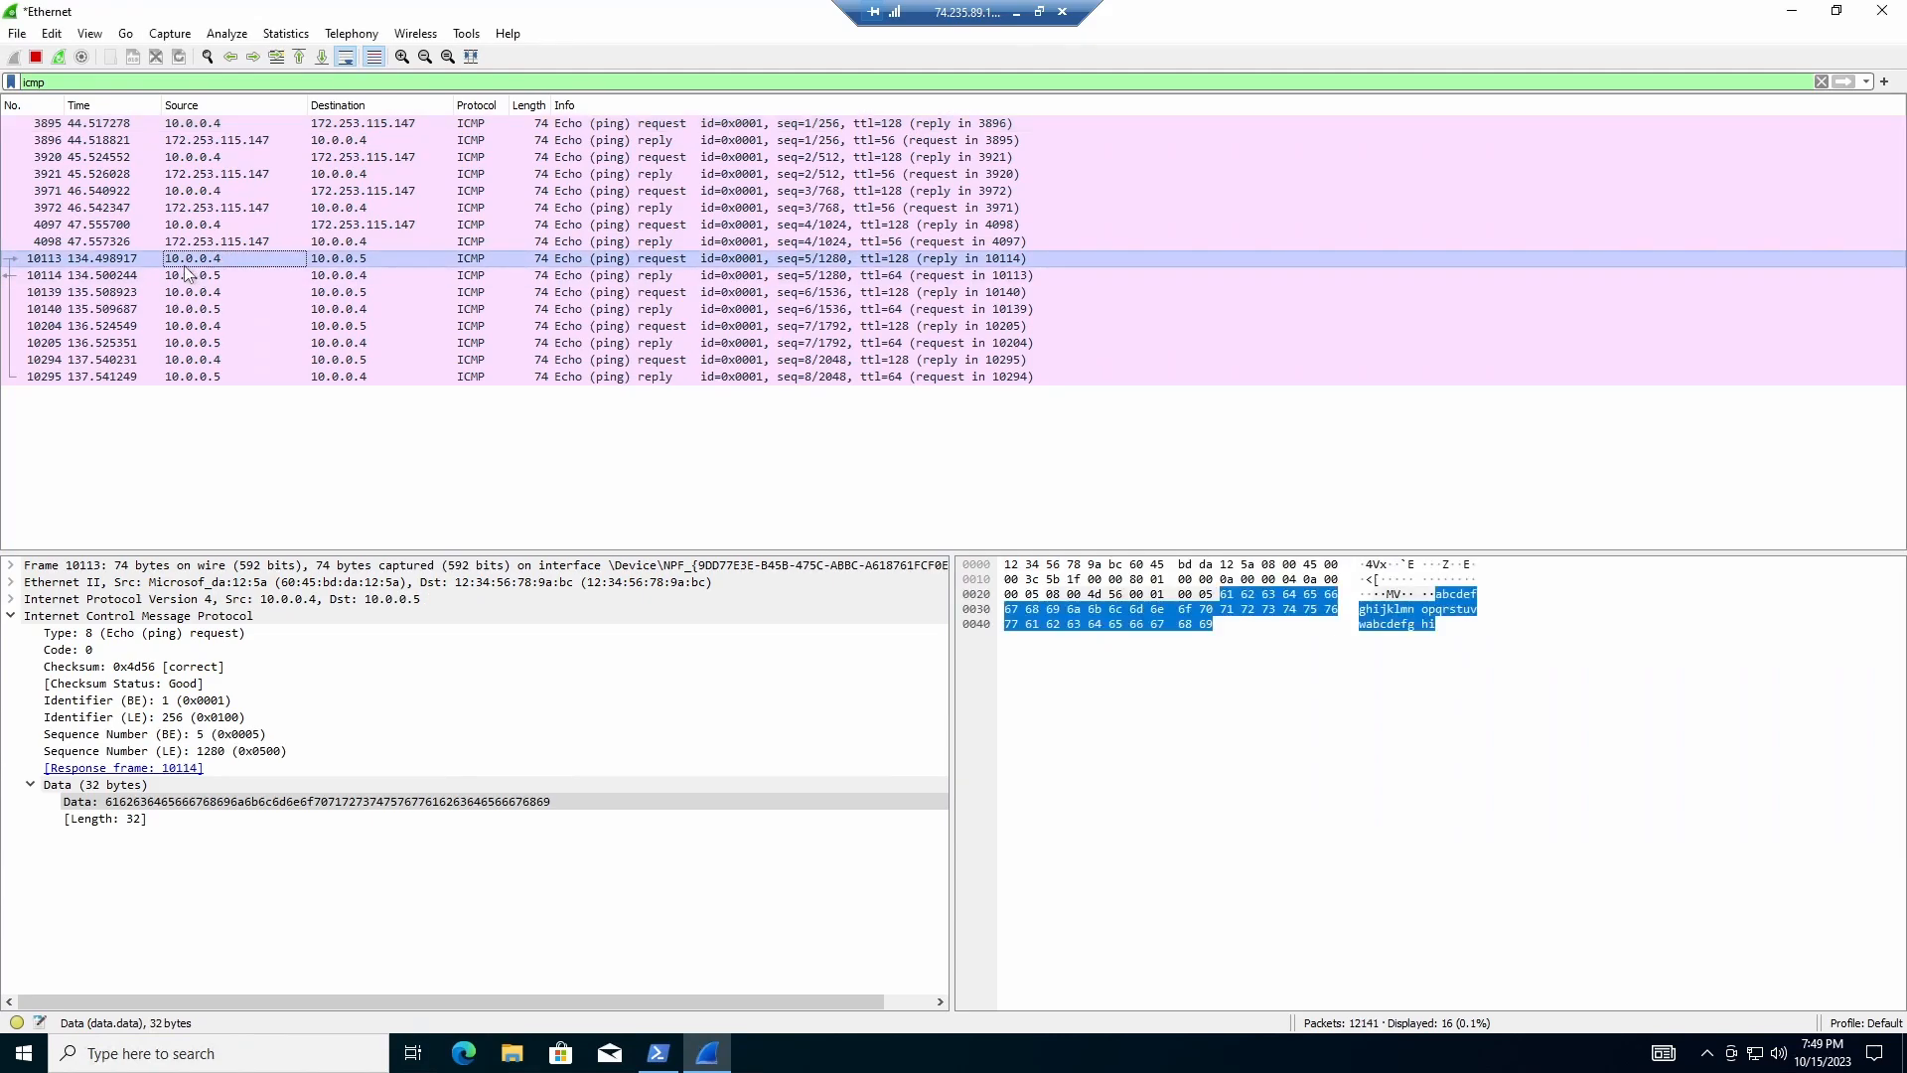
pyautogui.click(354, 260)
pyautogui.moveTo(385, 254); pyautogui.dragTo(331, 268)
pyautogui.click(499, 343)
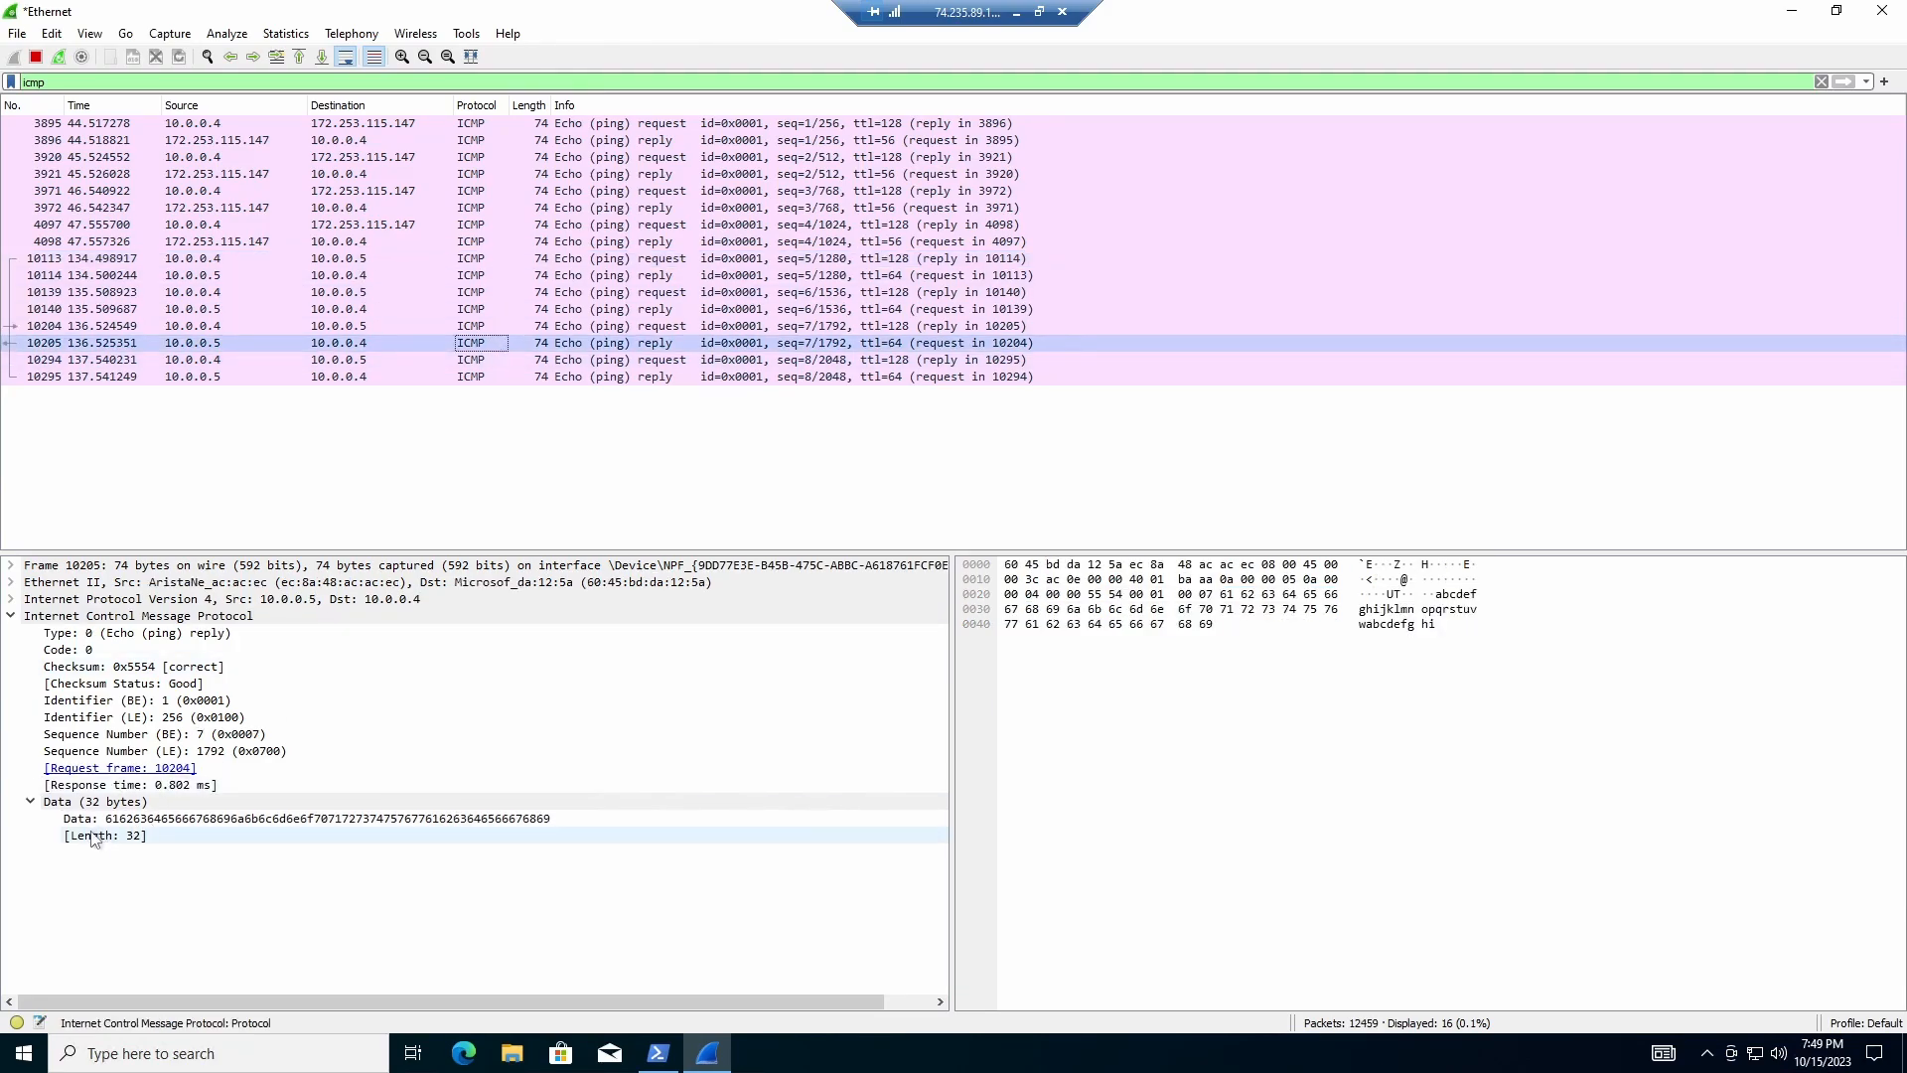
pyautogui.click(124, 381)
pyautogui.click(34, 803)
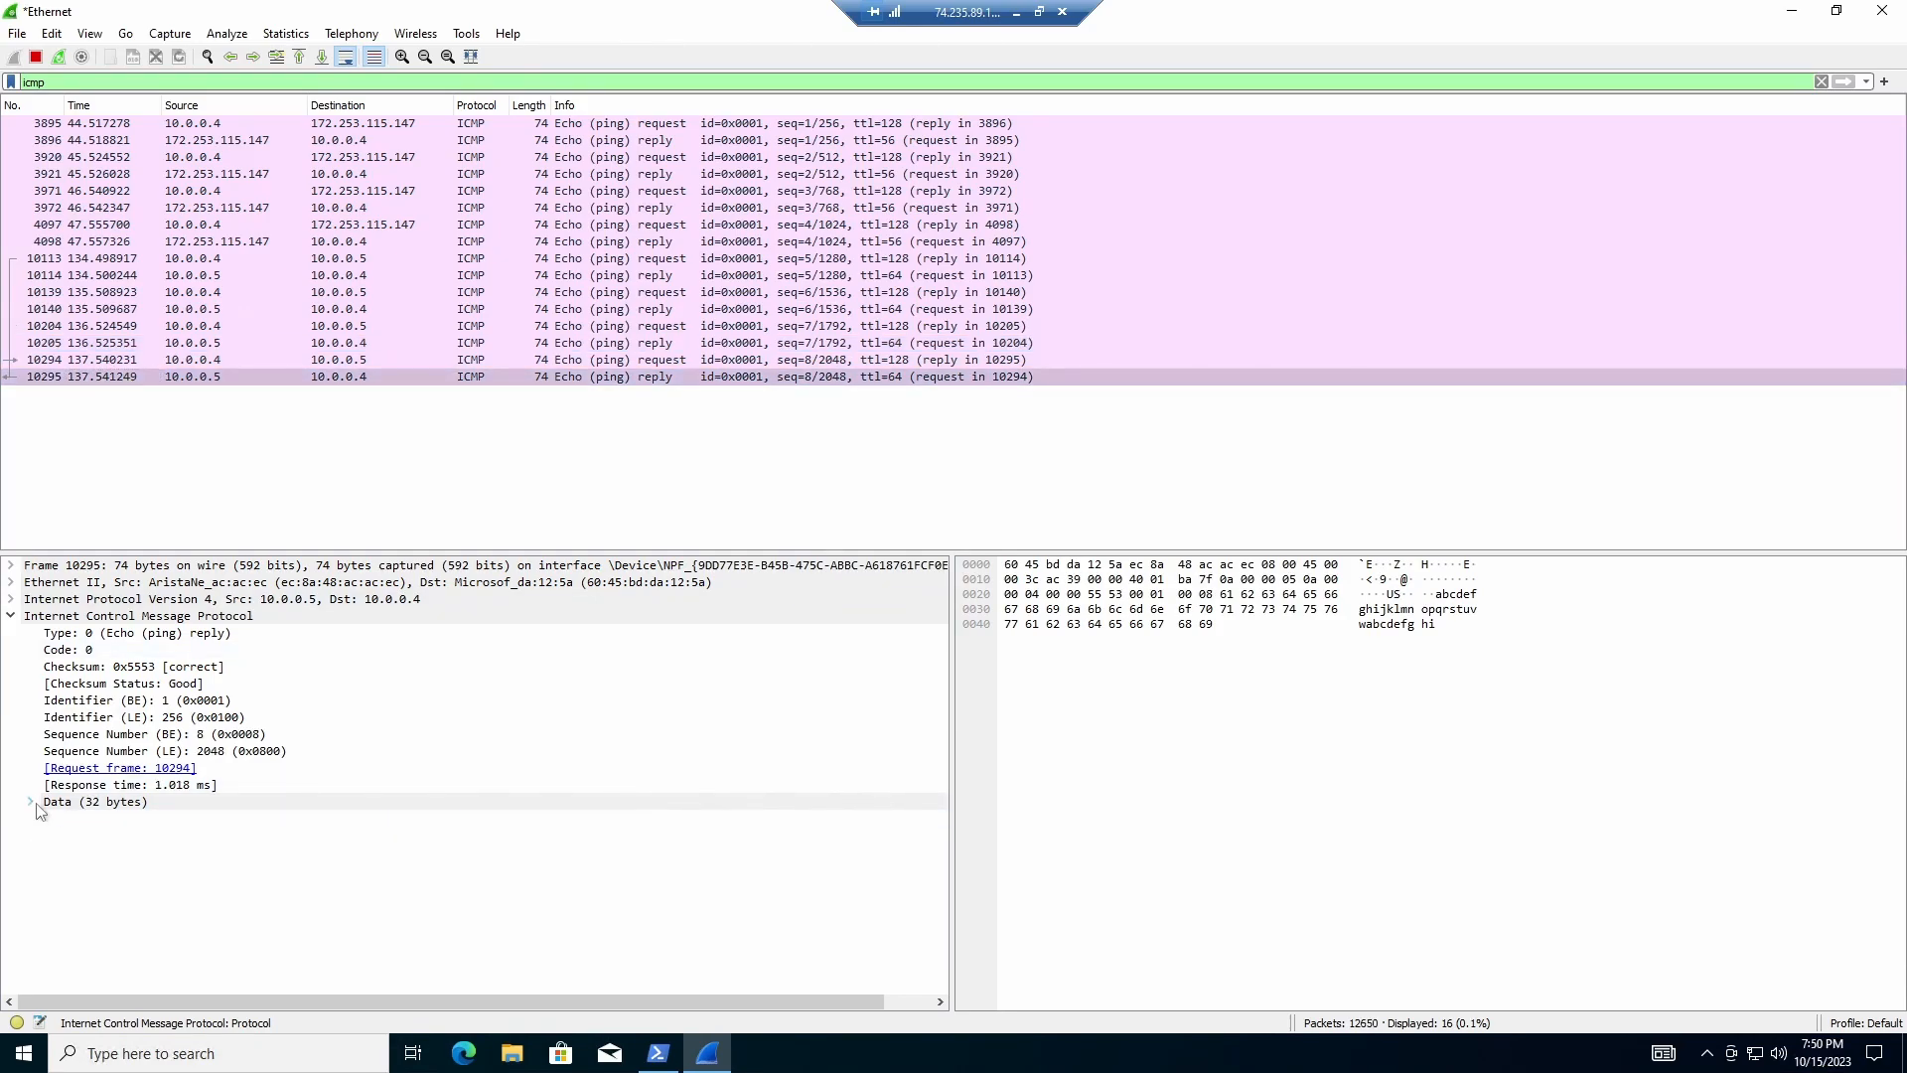
pyautogui.click(31, 801)
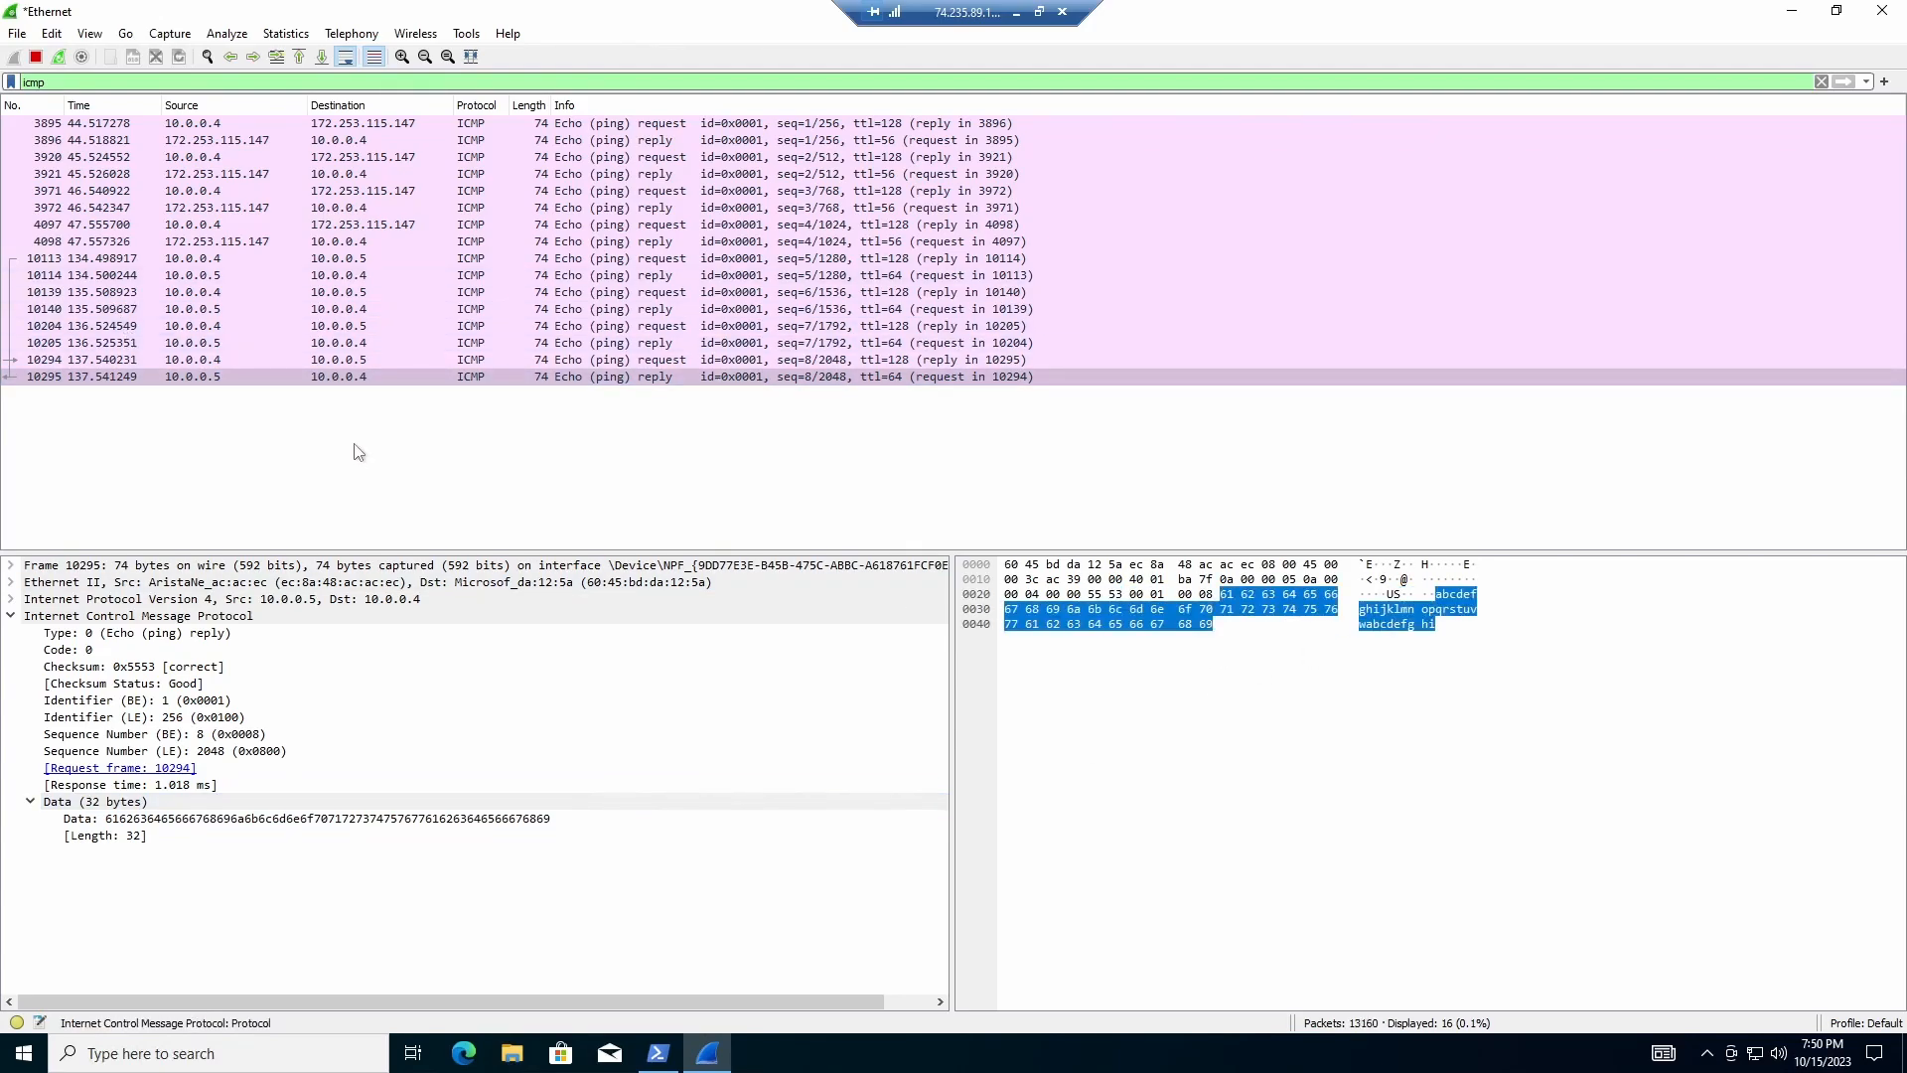
pyautogui.click(408, 495)
pyautogui.press('Down')
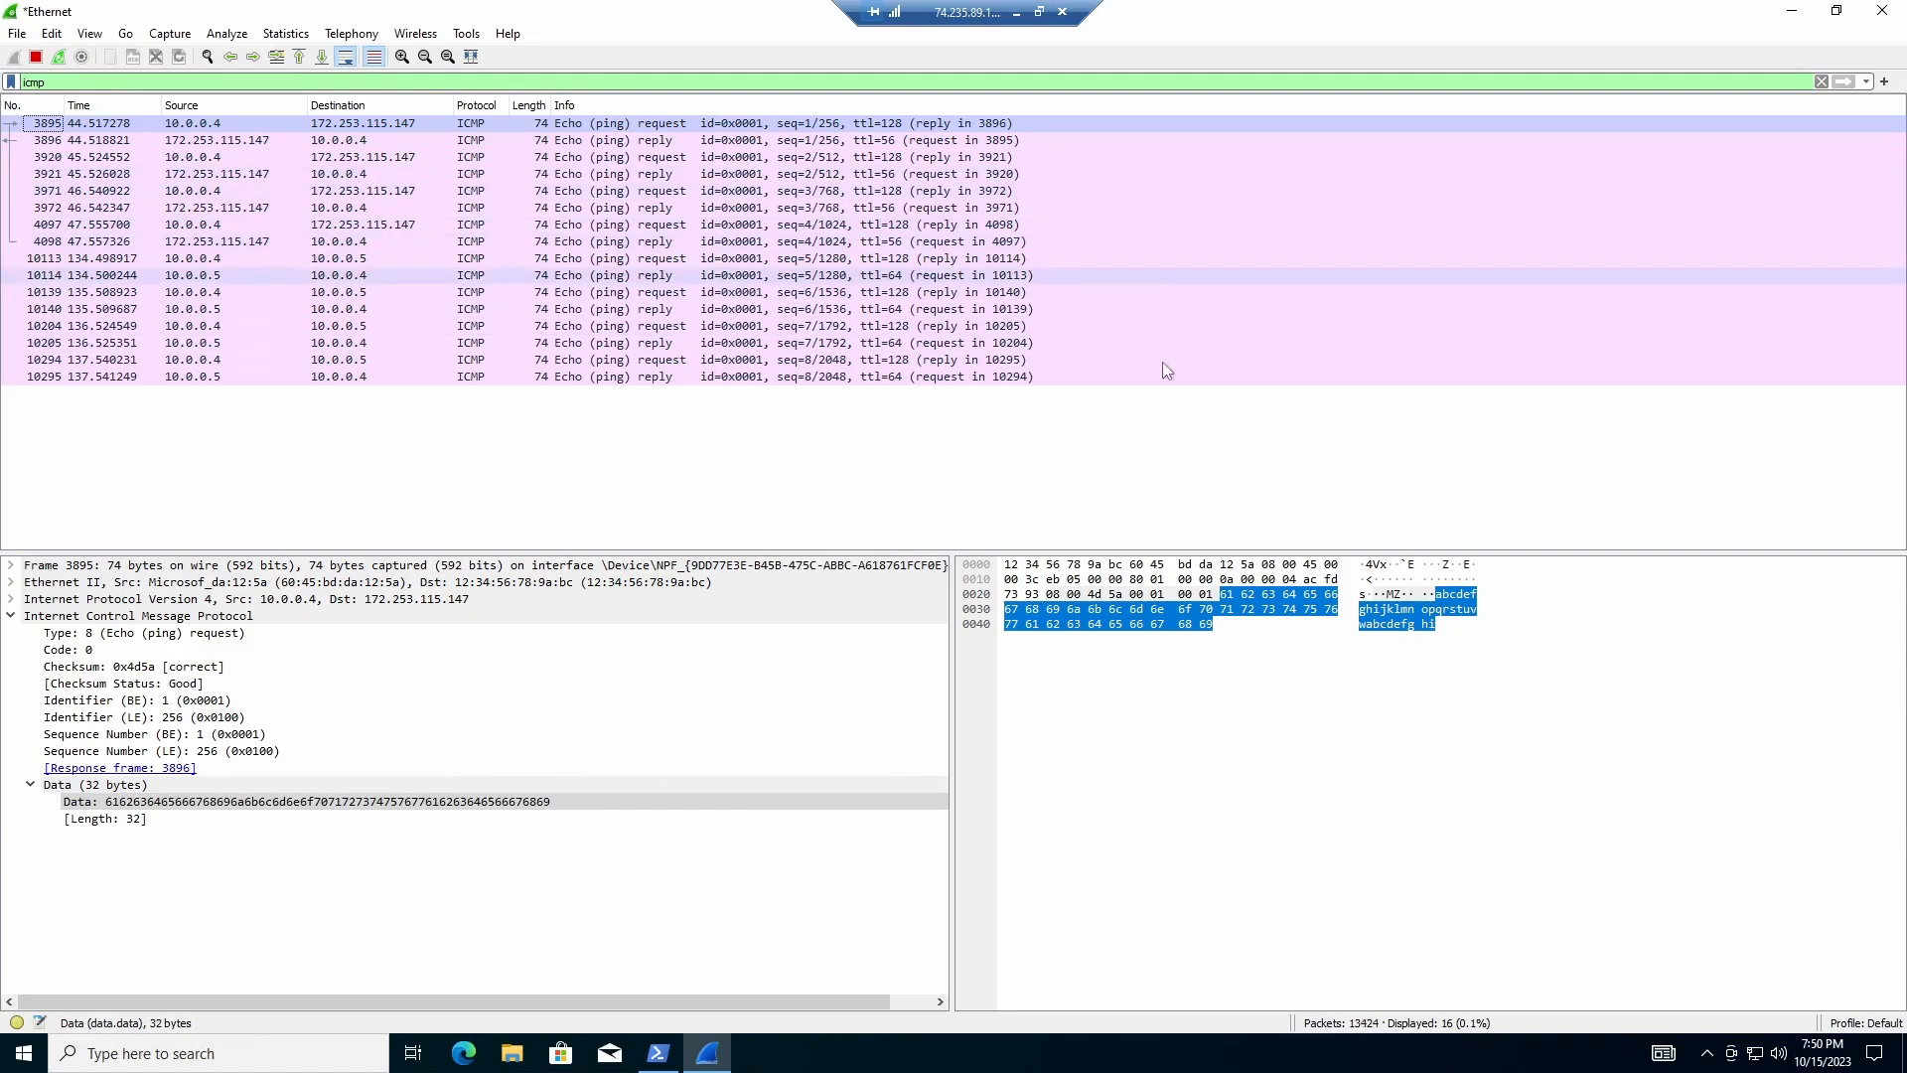
pyautogui.click(674, 1057)
pyautogui.click(1306, 633)
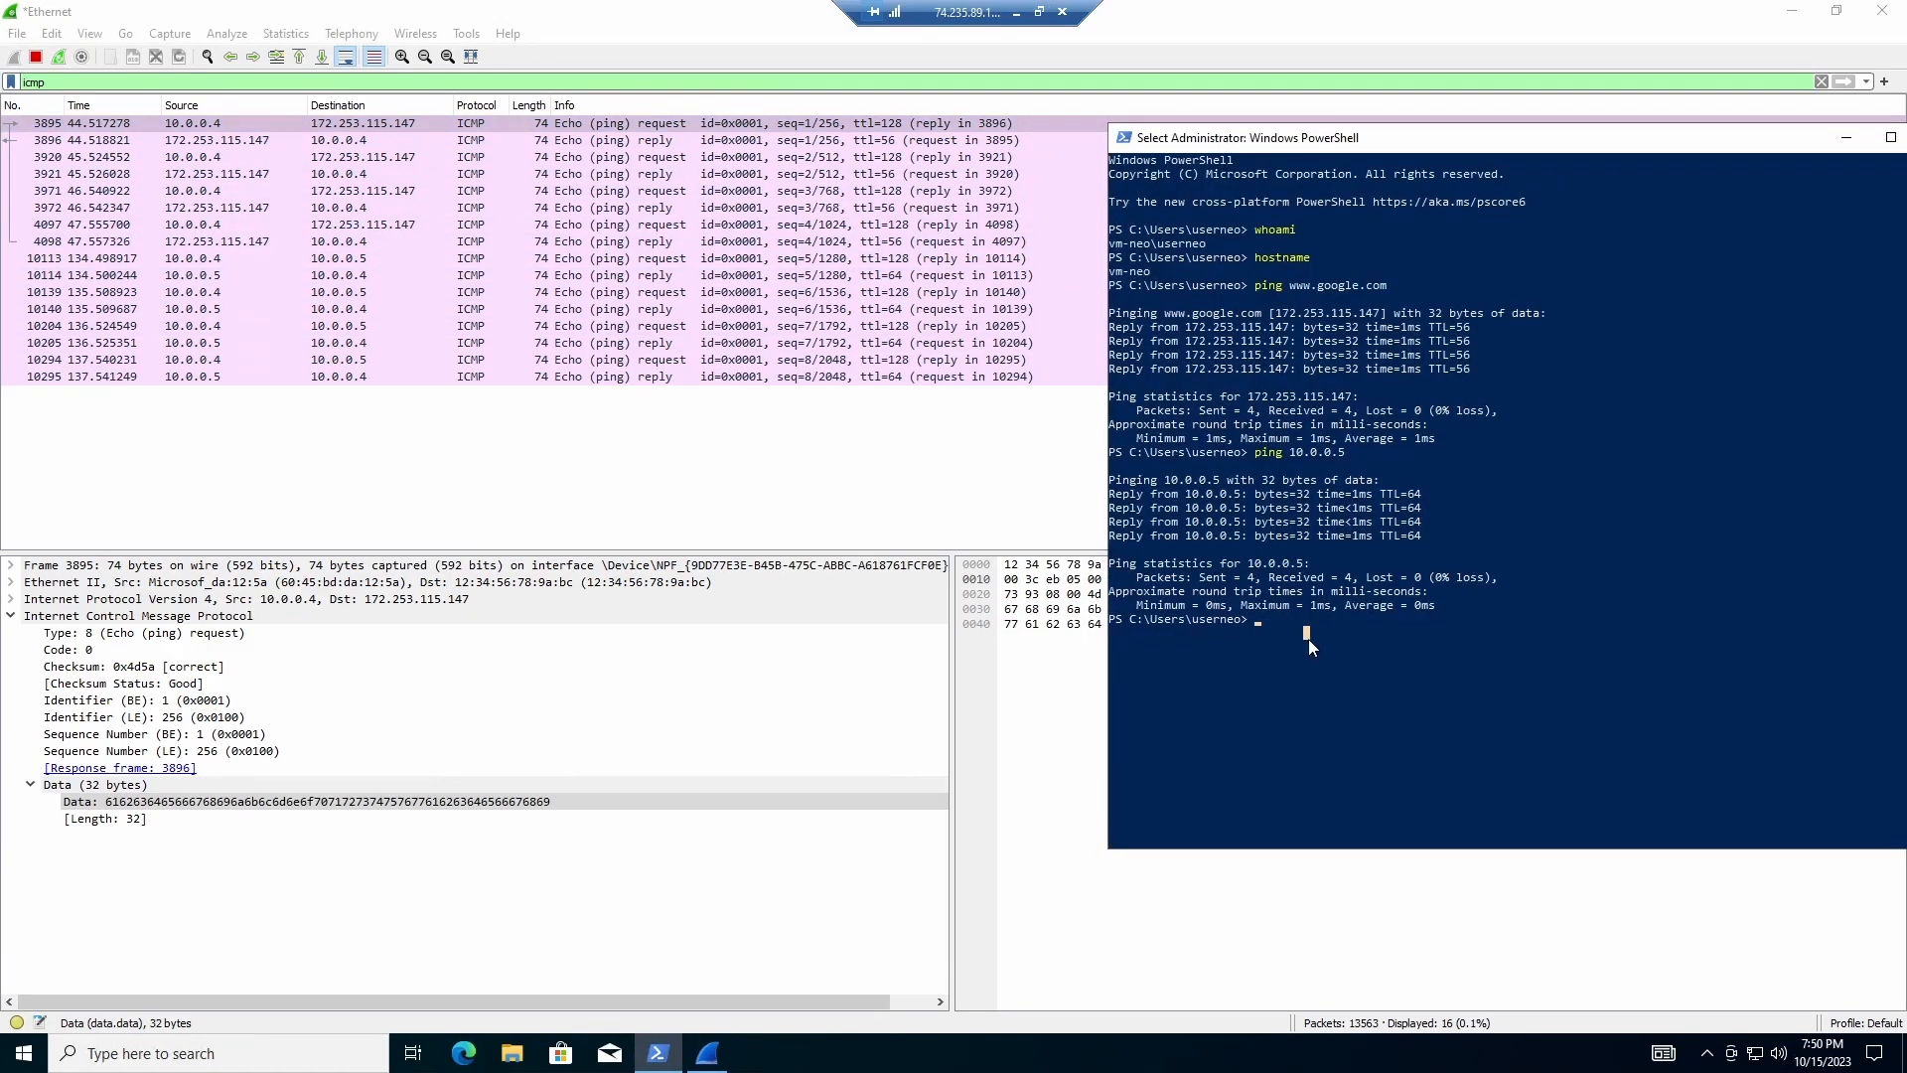
# Step: Start a continuous 'ping 10.0.0.5 -t' in PowerShell and reposition the terminal
pyautogui.press('Escape')
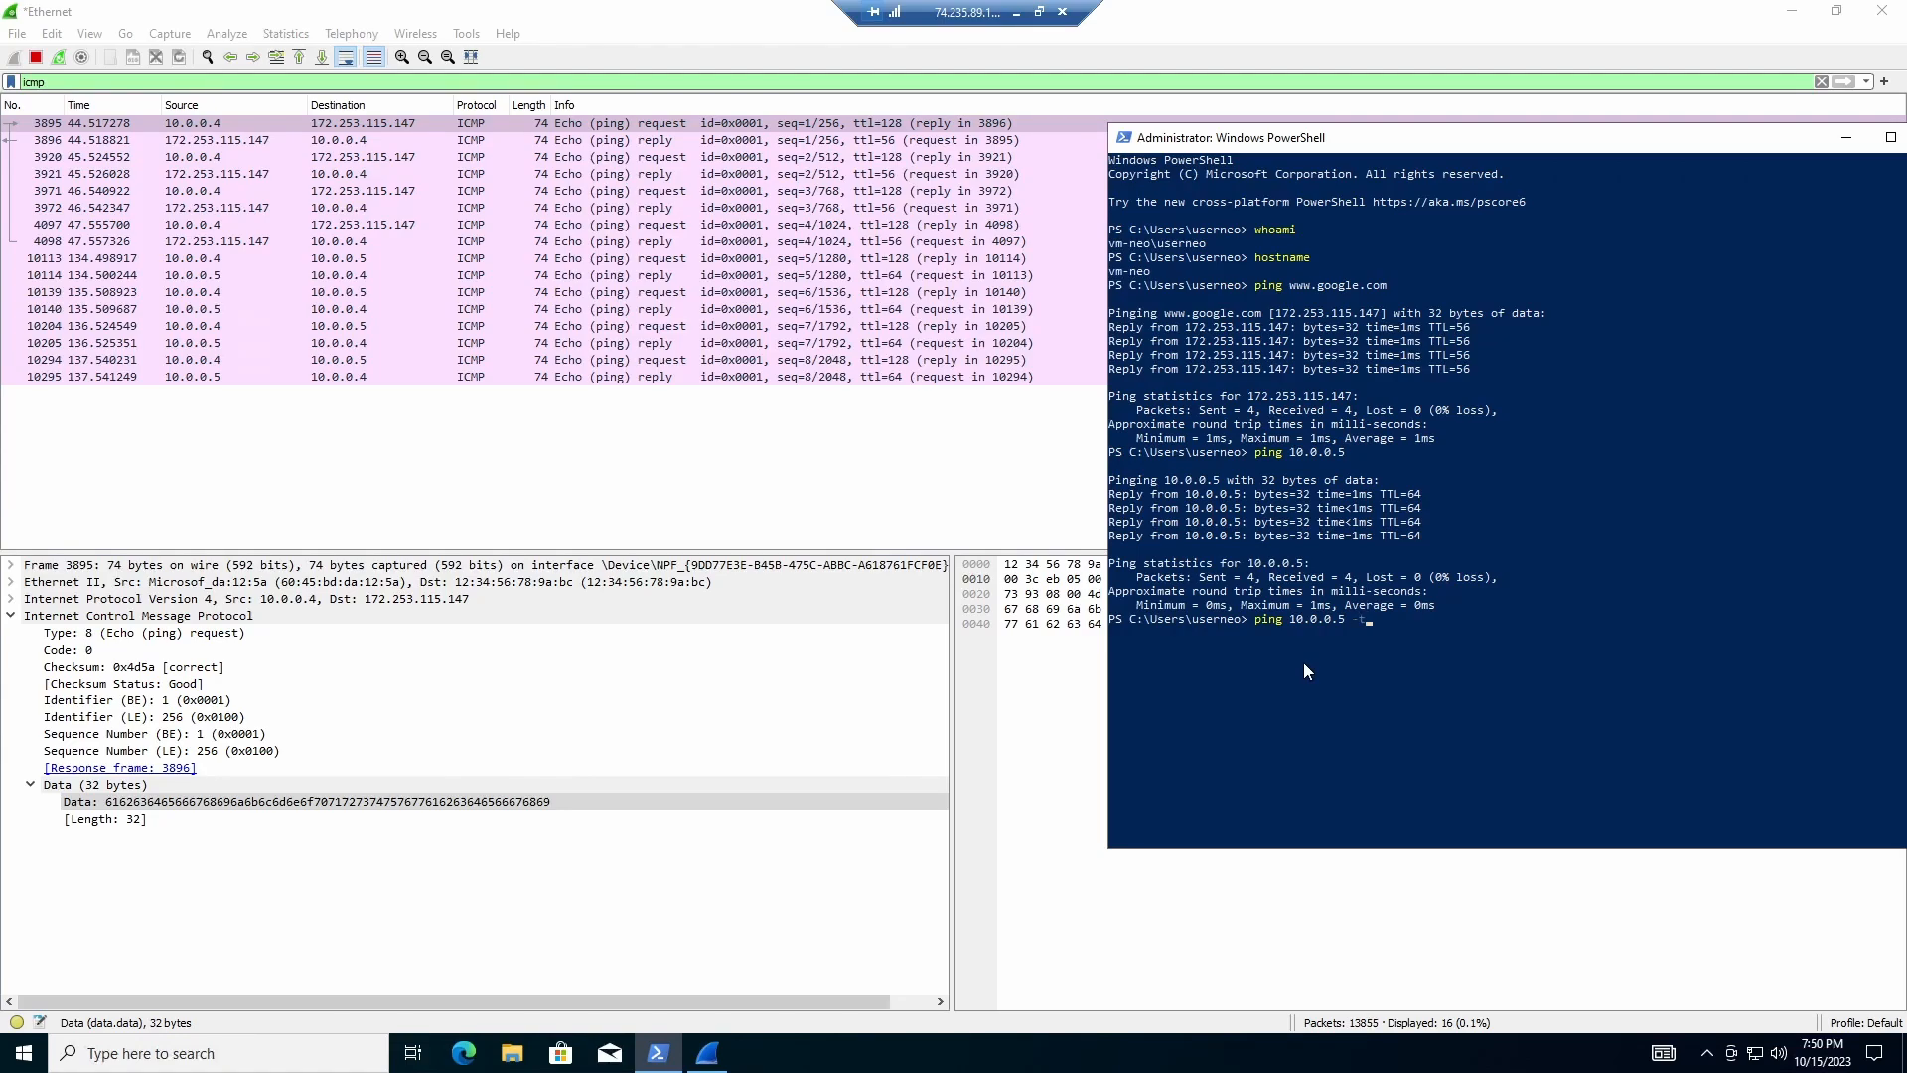
pyautogui.press('Return')
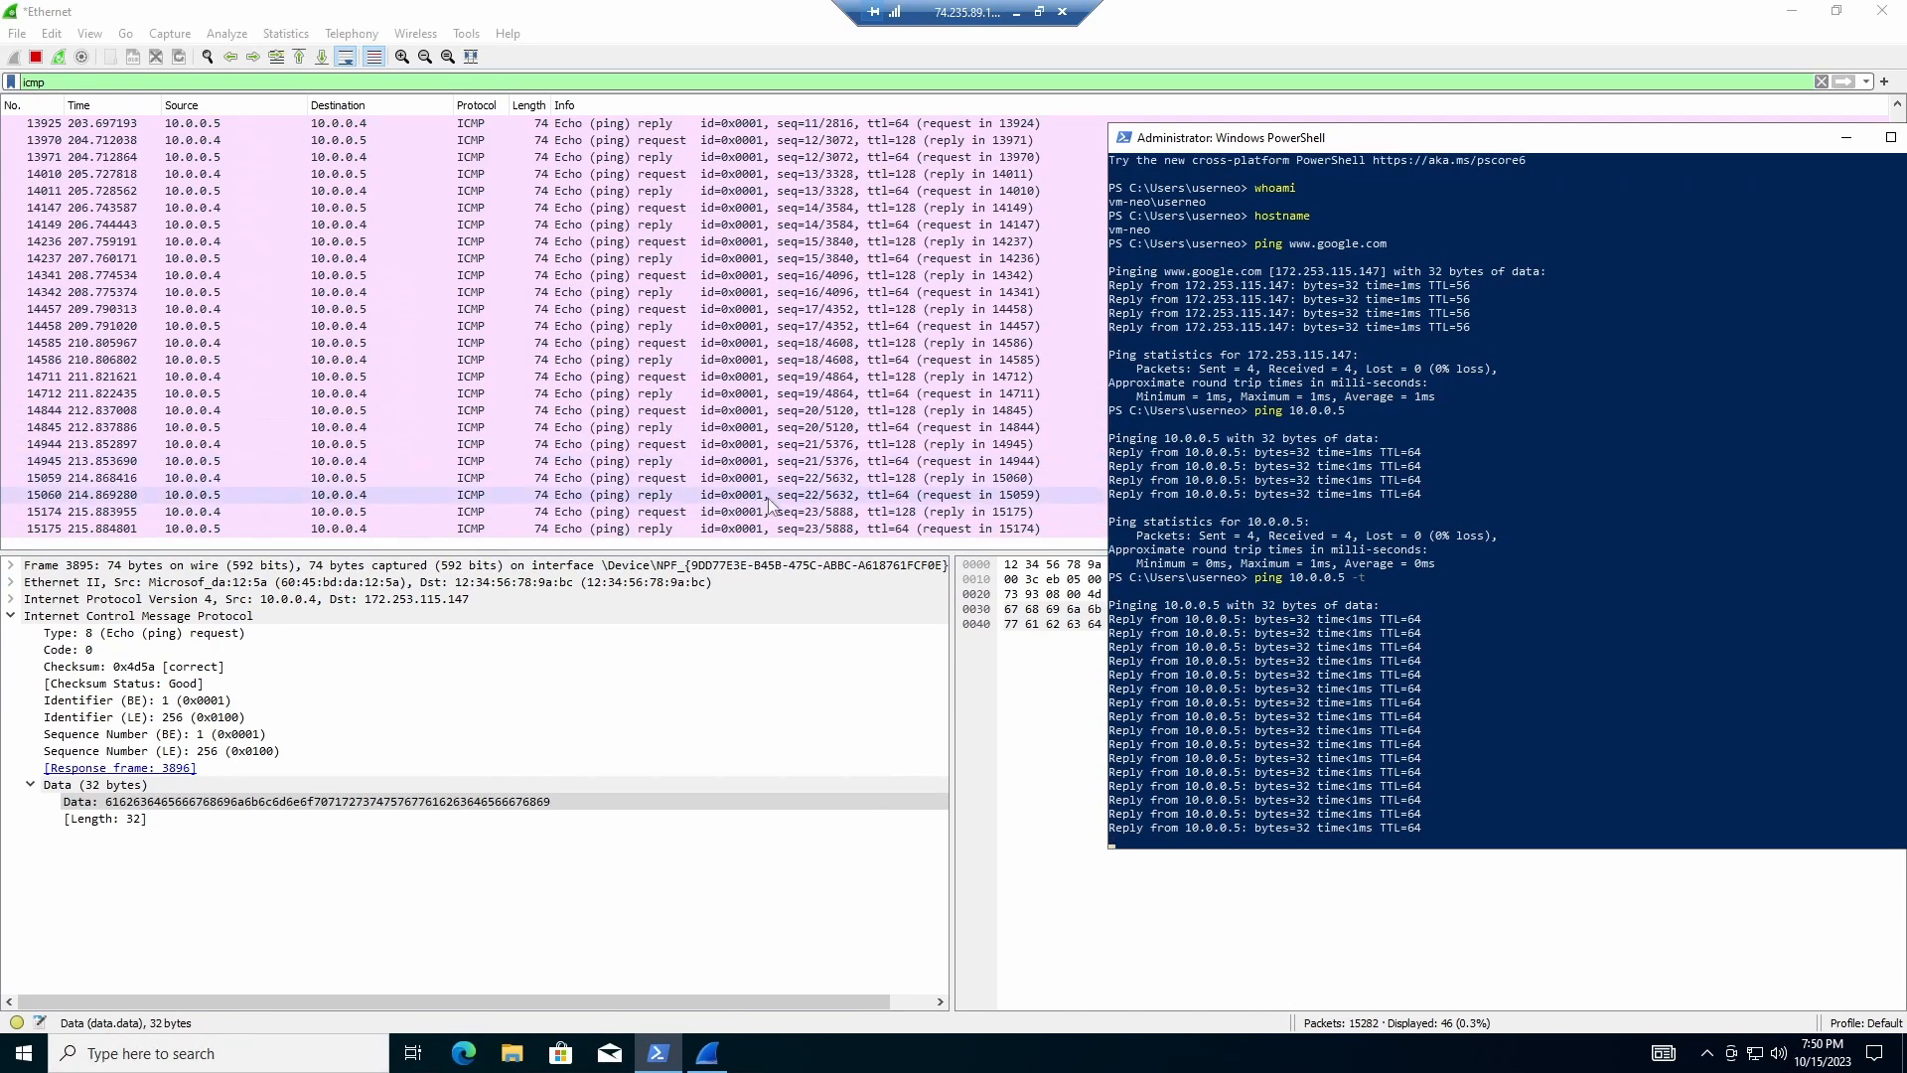
pyautogui.moveTo(1389, 137); pyautogui.dragTo(1286, 78)
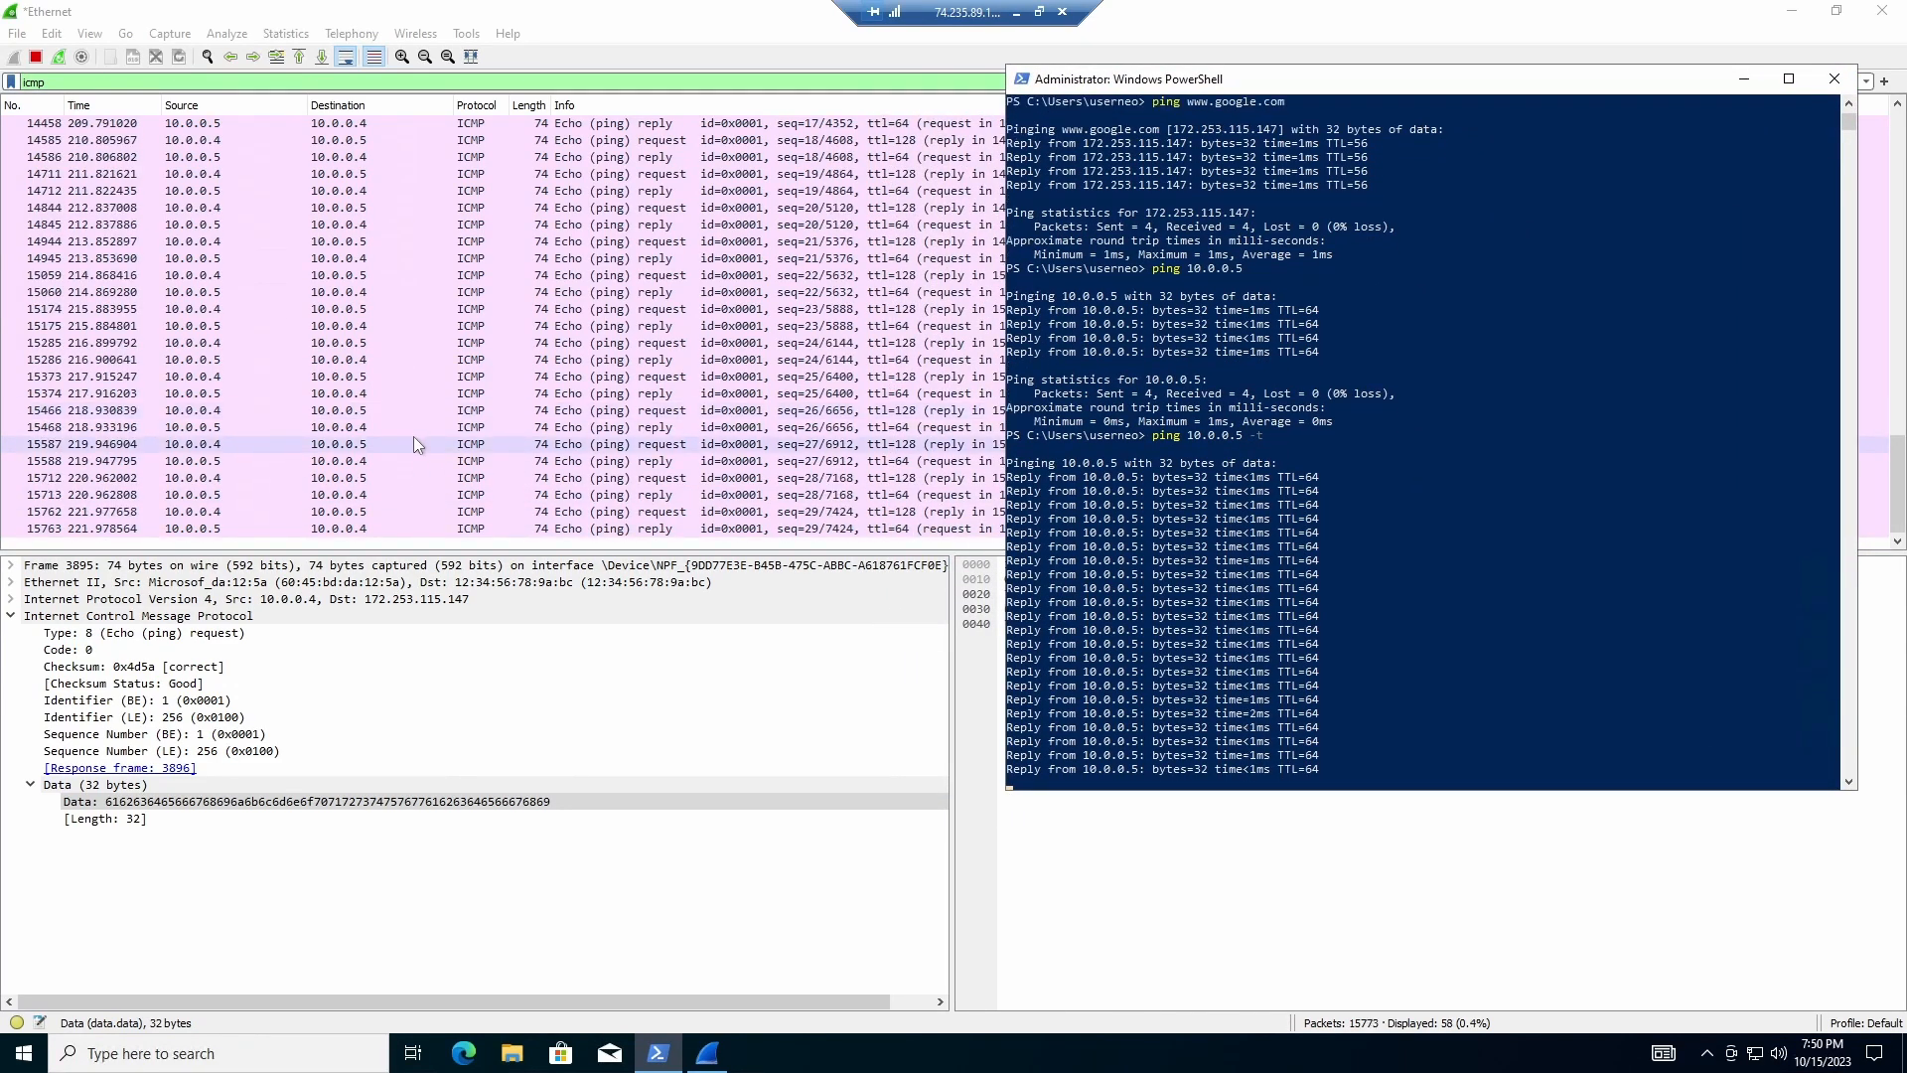
# Step: Minimize the Remote Desktop session to return to the local Azure portal
pyautogui.click(1743, 80)
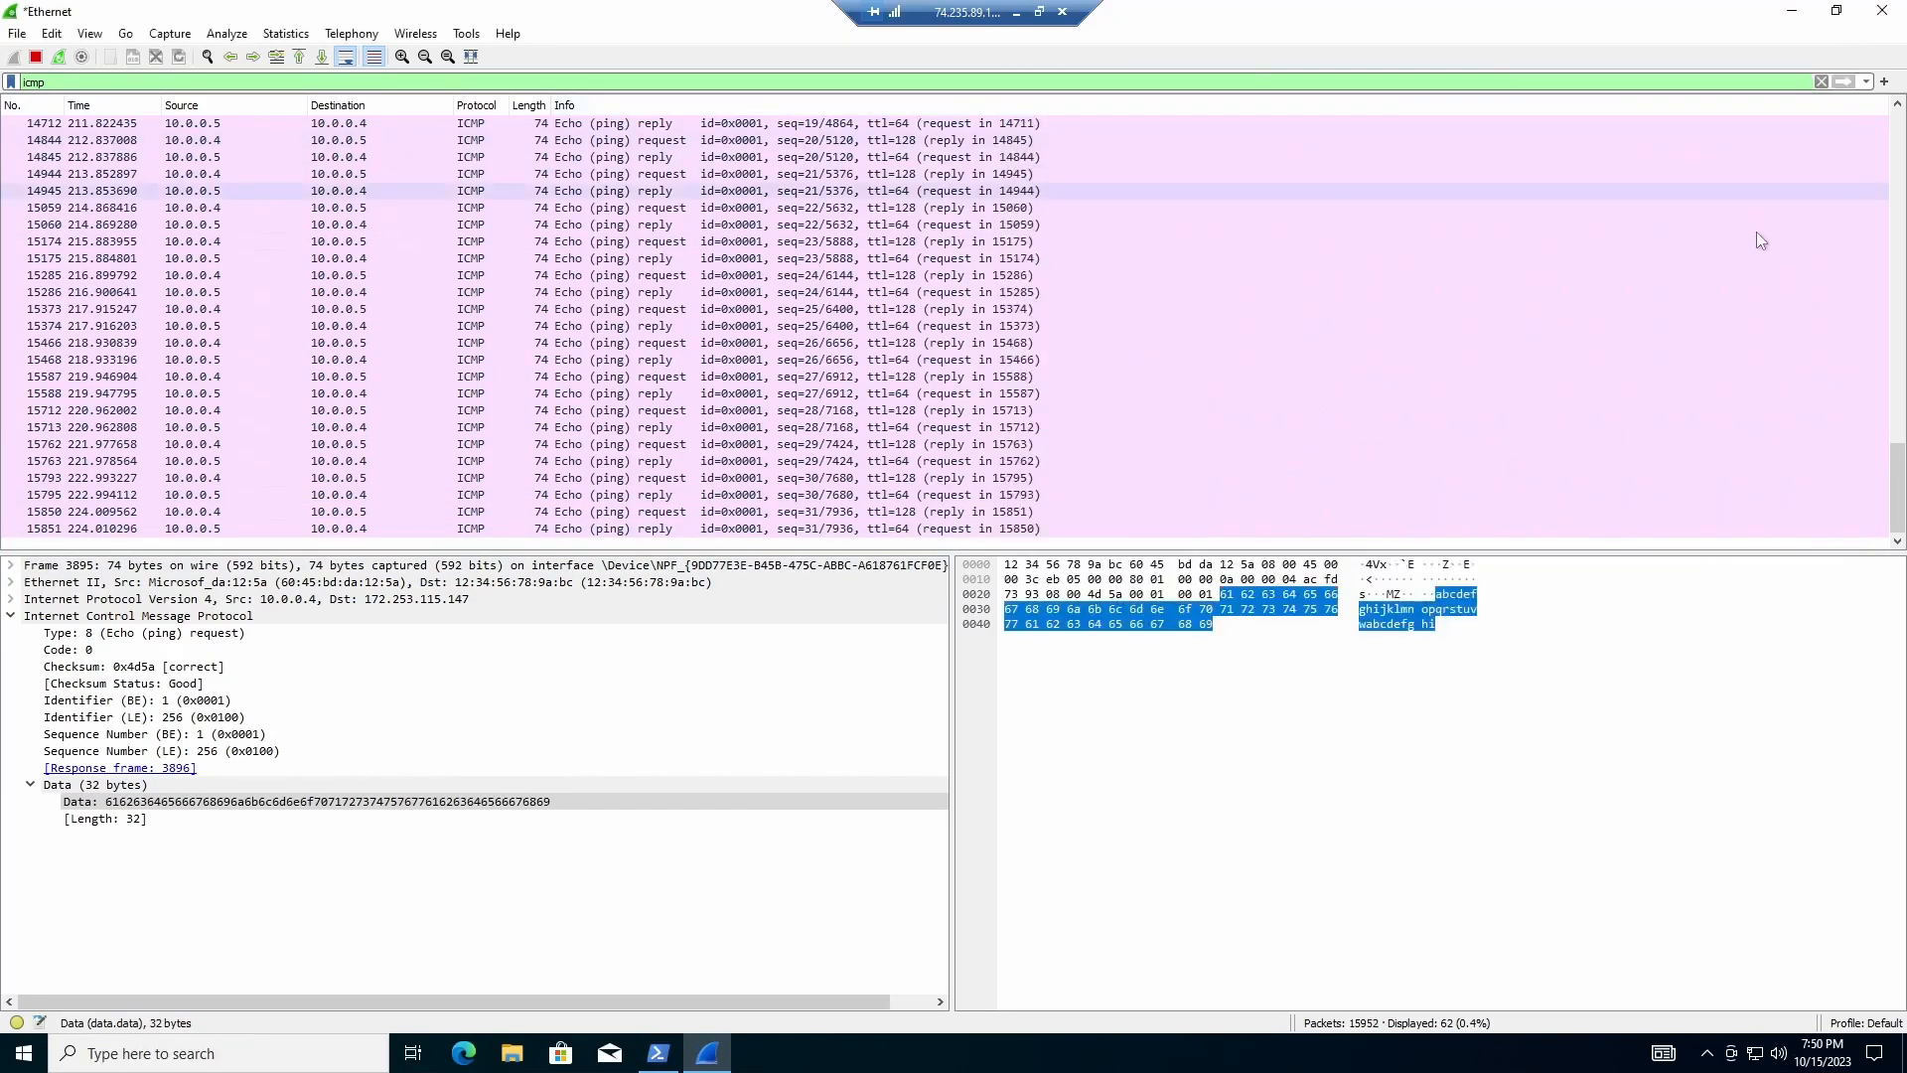
pyautogui.click(1788, 11)
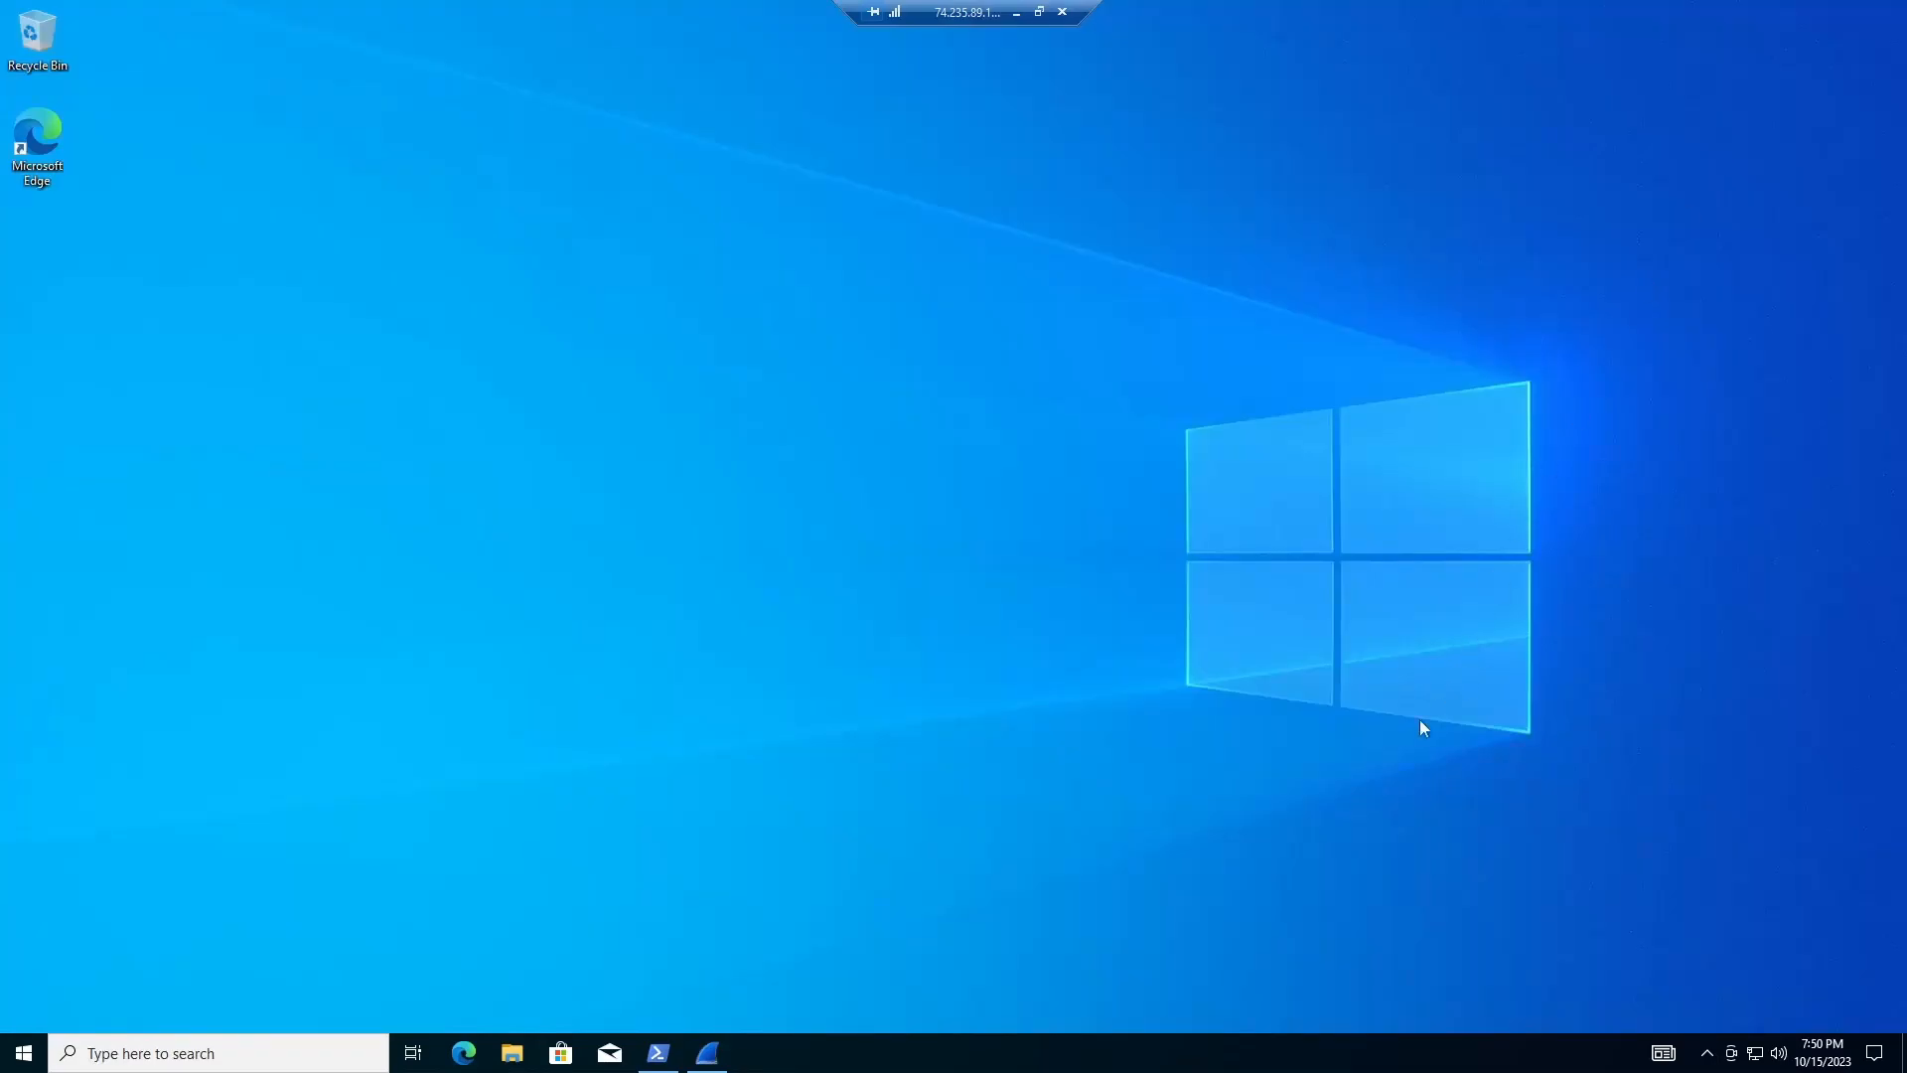
pyautogui.click(660, 1051)
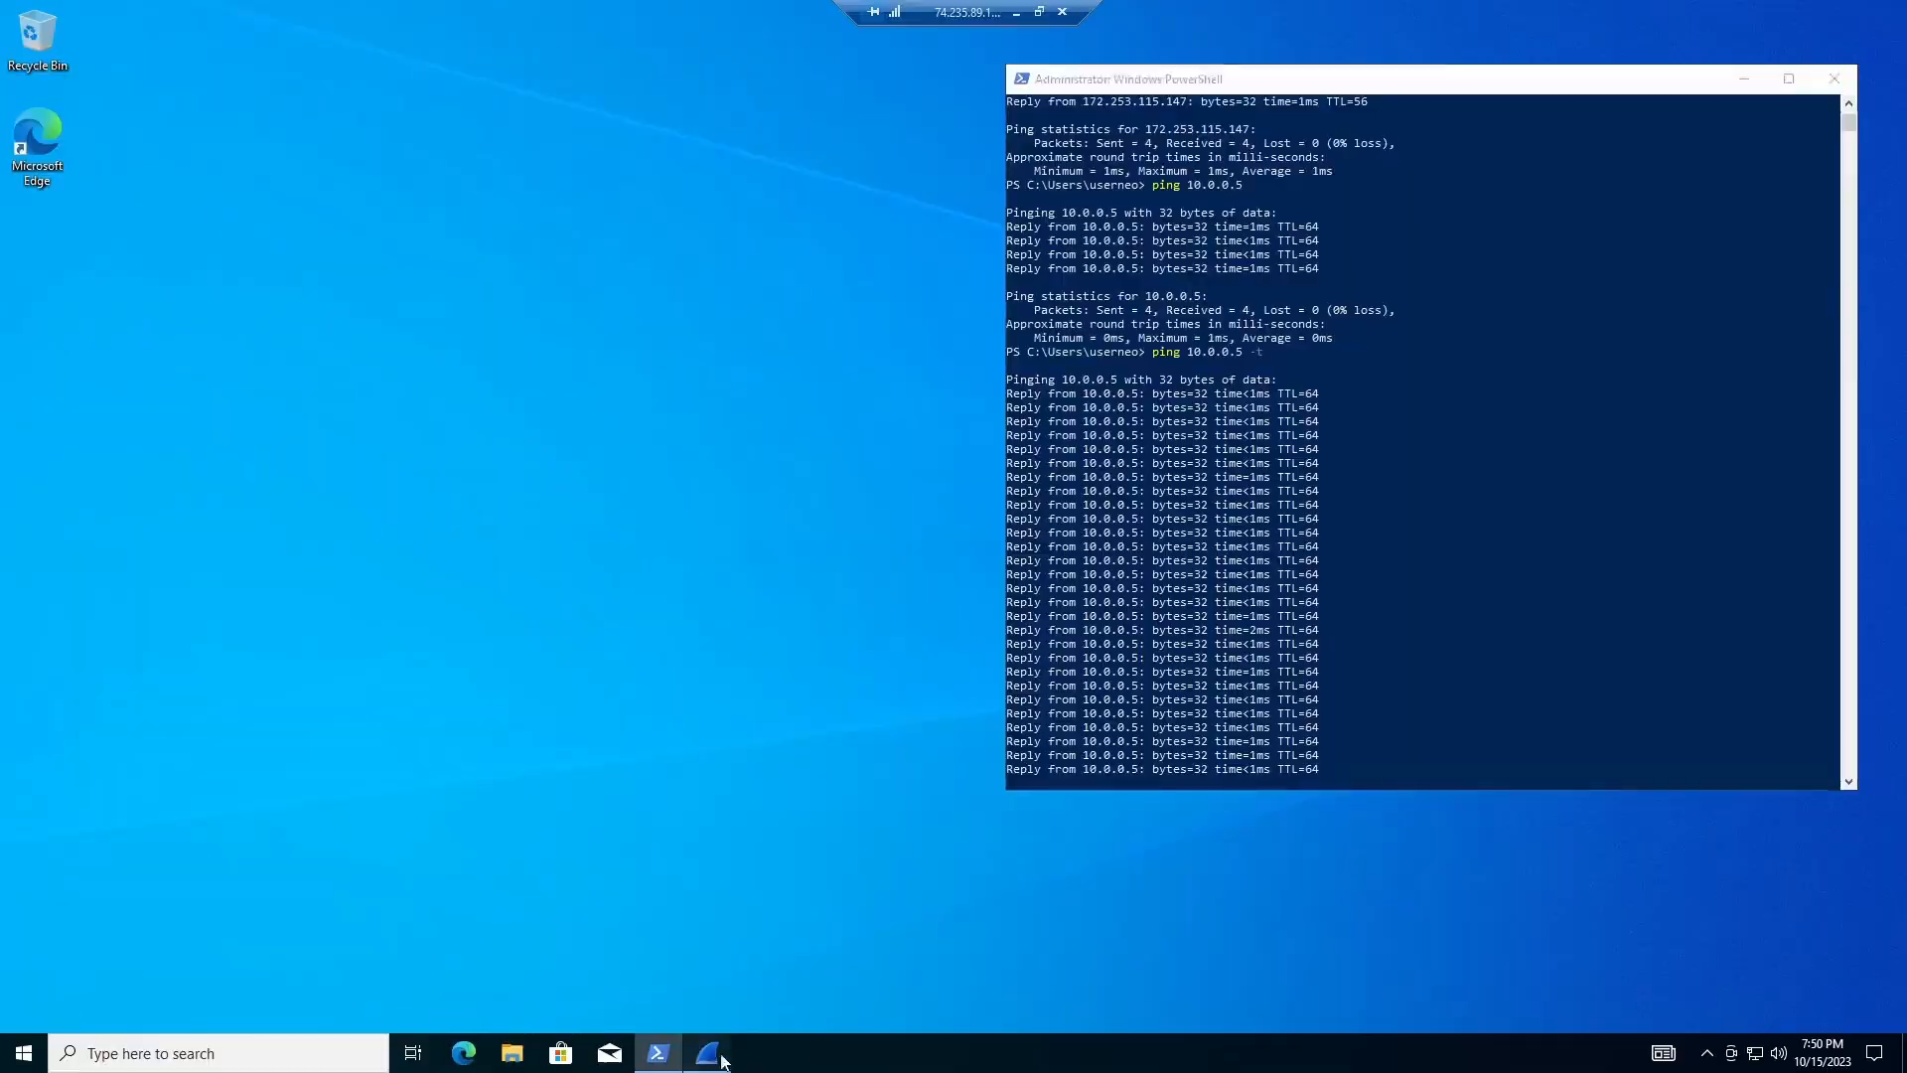
pyautogui.click(707, 1050)
pyautogui.click(1019, 13)
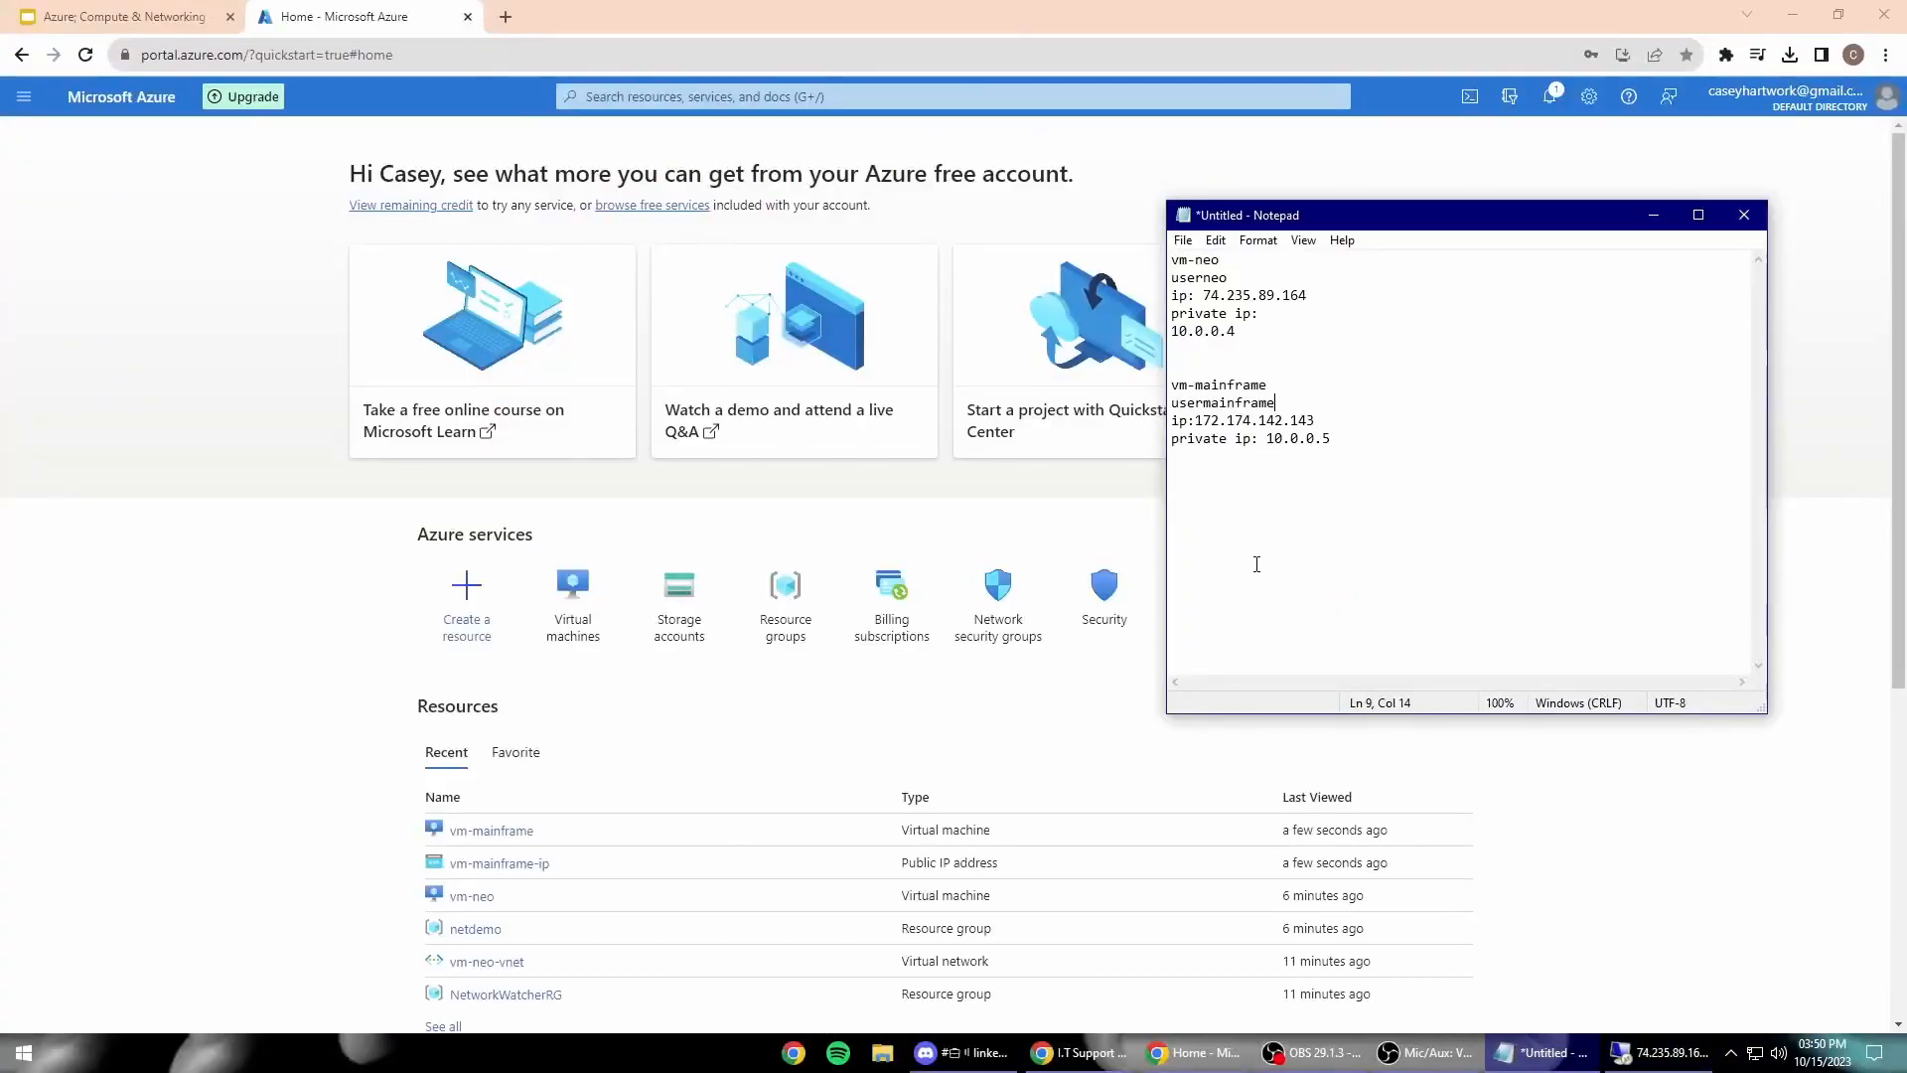
# Step: Hide Notepad, open vm-mainframe from Recent resources, and view its Network settings
pyautogui.click(1639, 213)
pyautogui.scroll(-2, 556, 688)
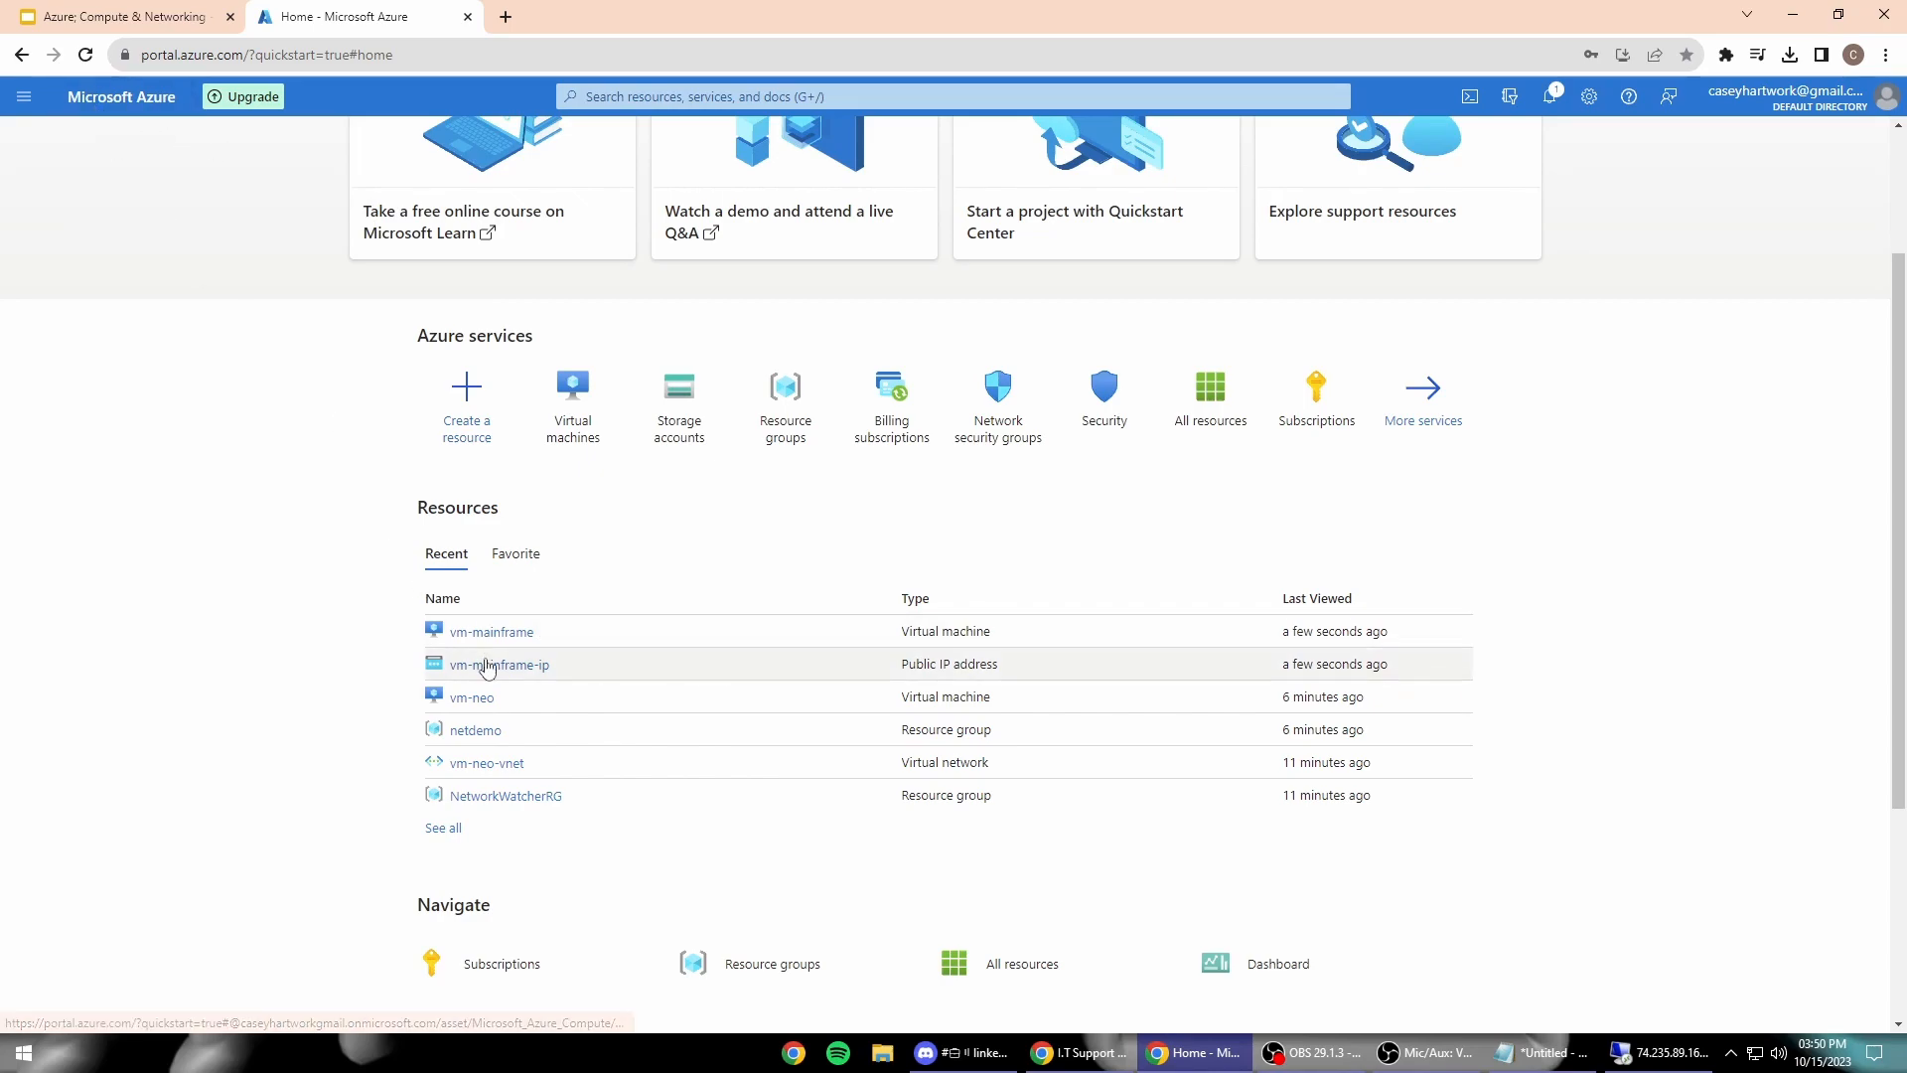
pyautogui.scroll(1, 596, 593)
pyautogui.scroll(-1, 595, 717)
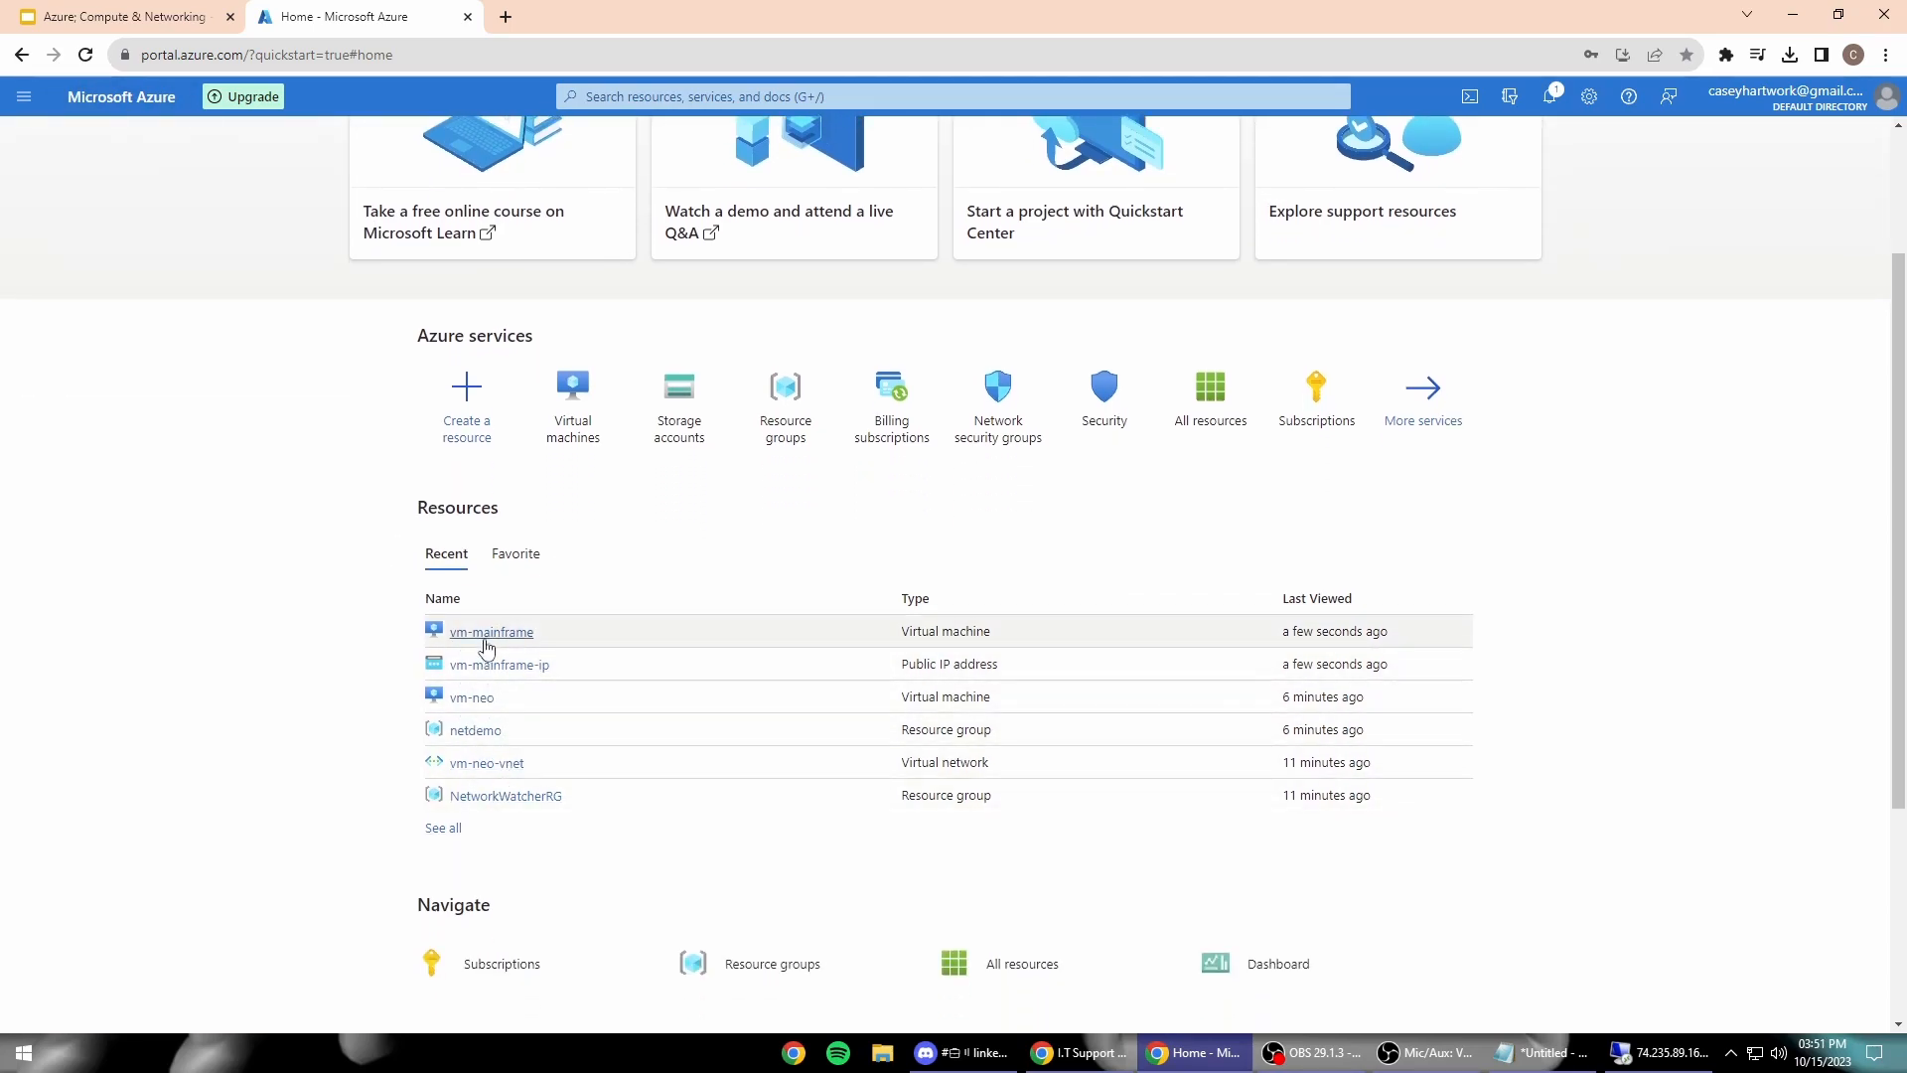
pyautogui.click(490, 632)
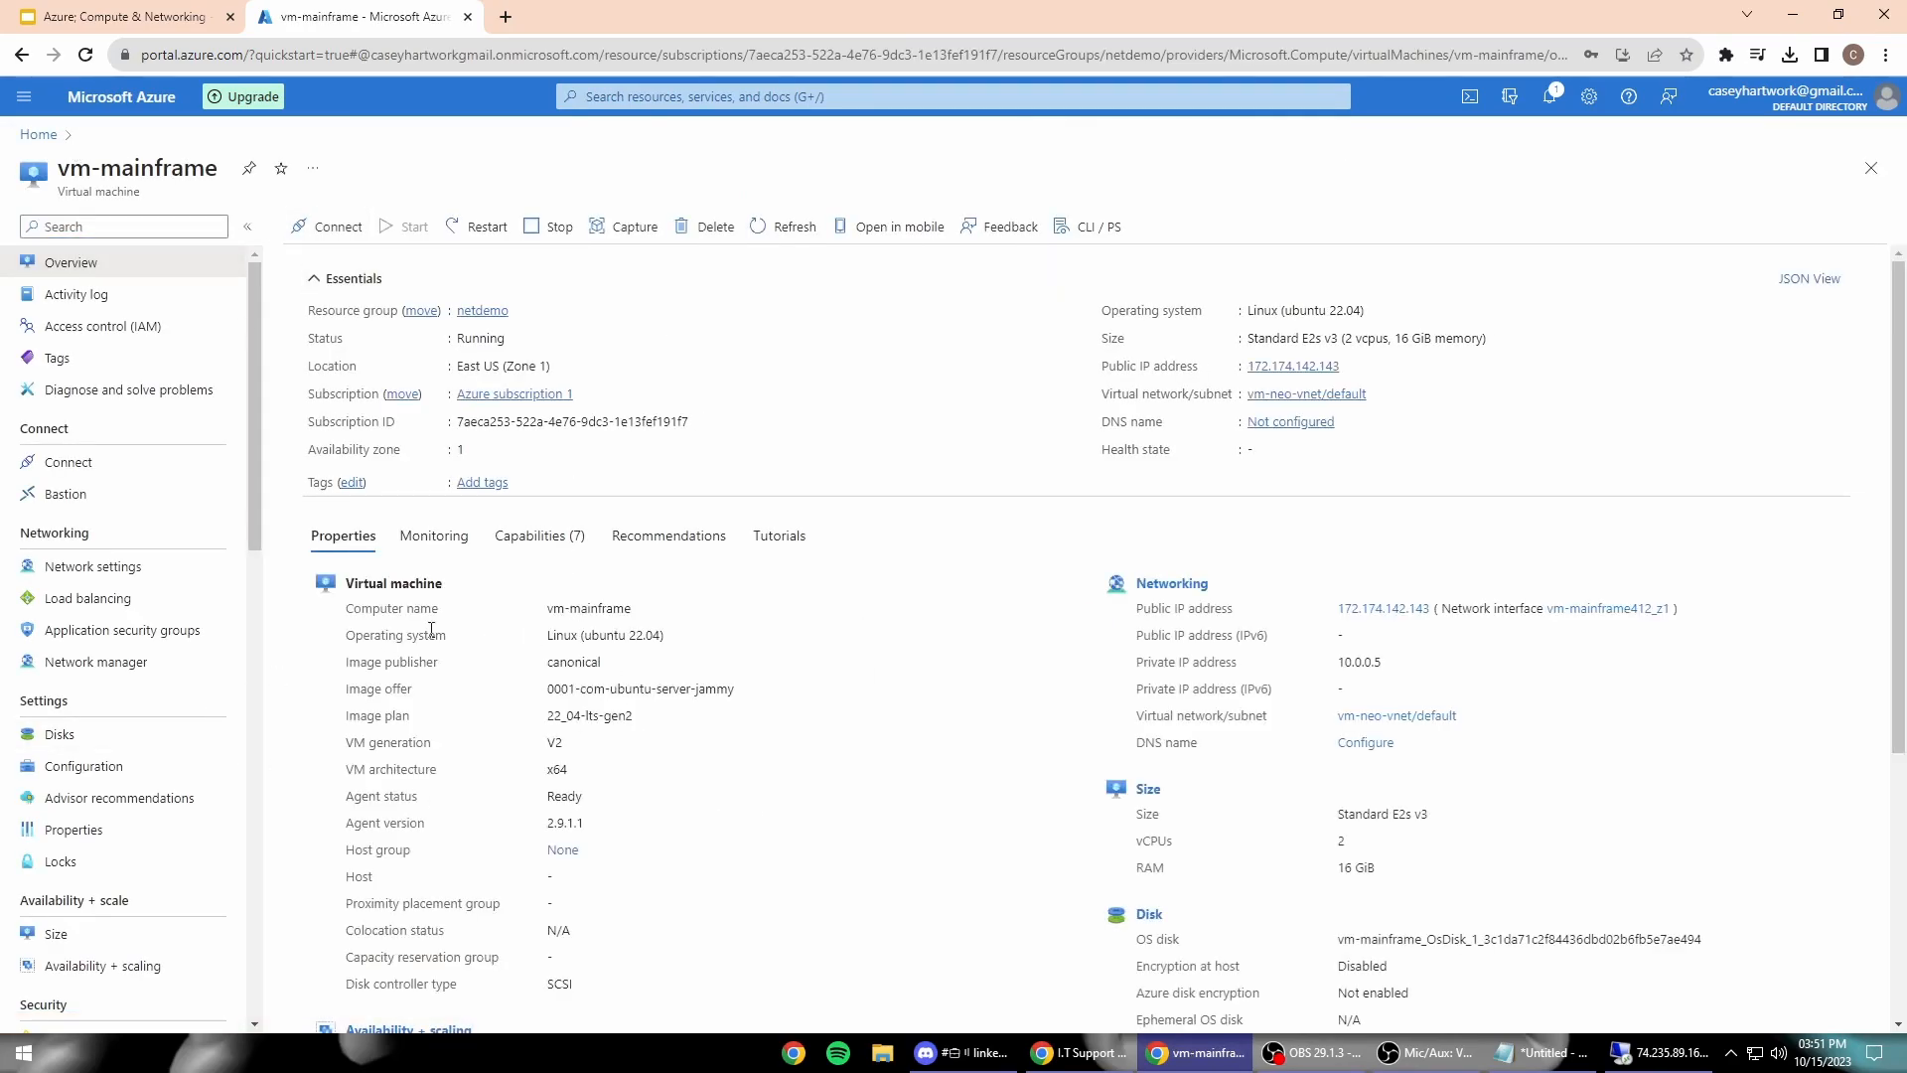
pyautogui.scroll(-4, 377, 654)
pyautogui.scroll(-2, 217, 675)
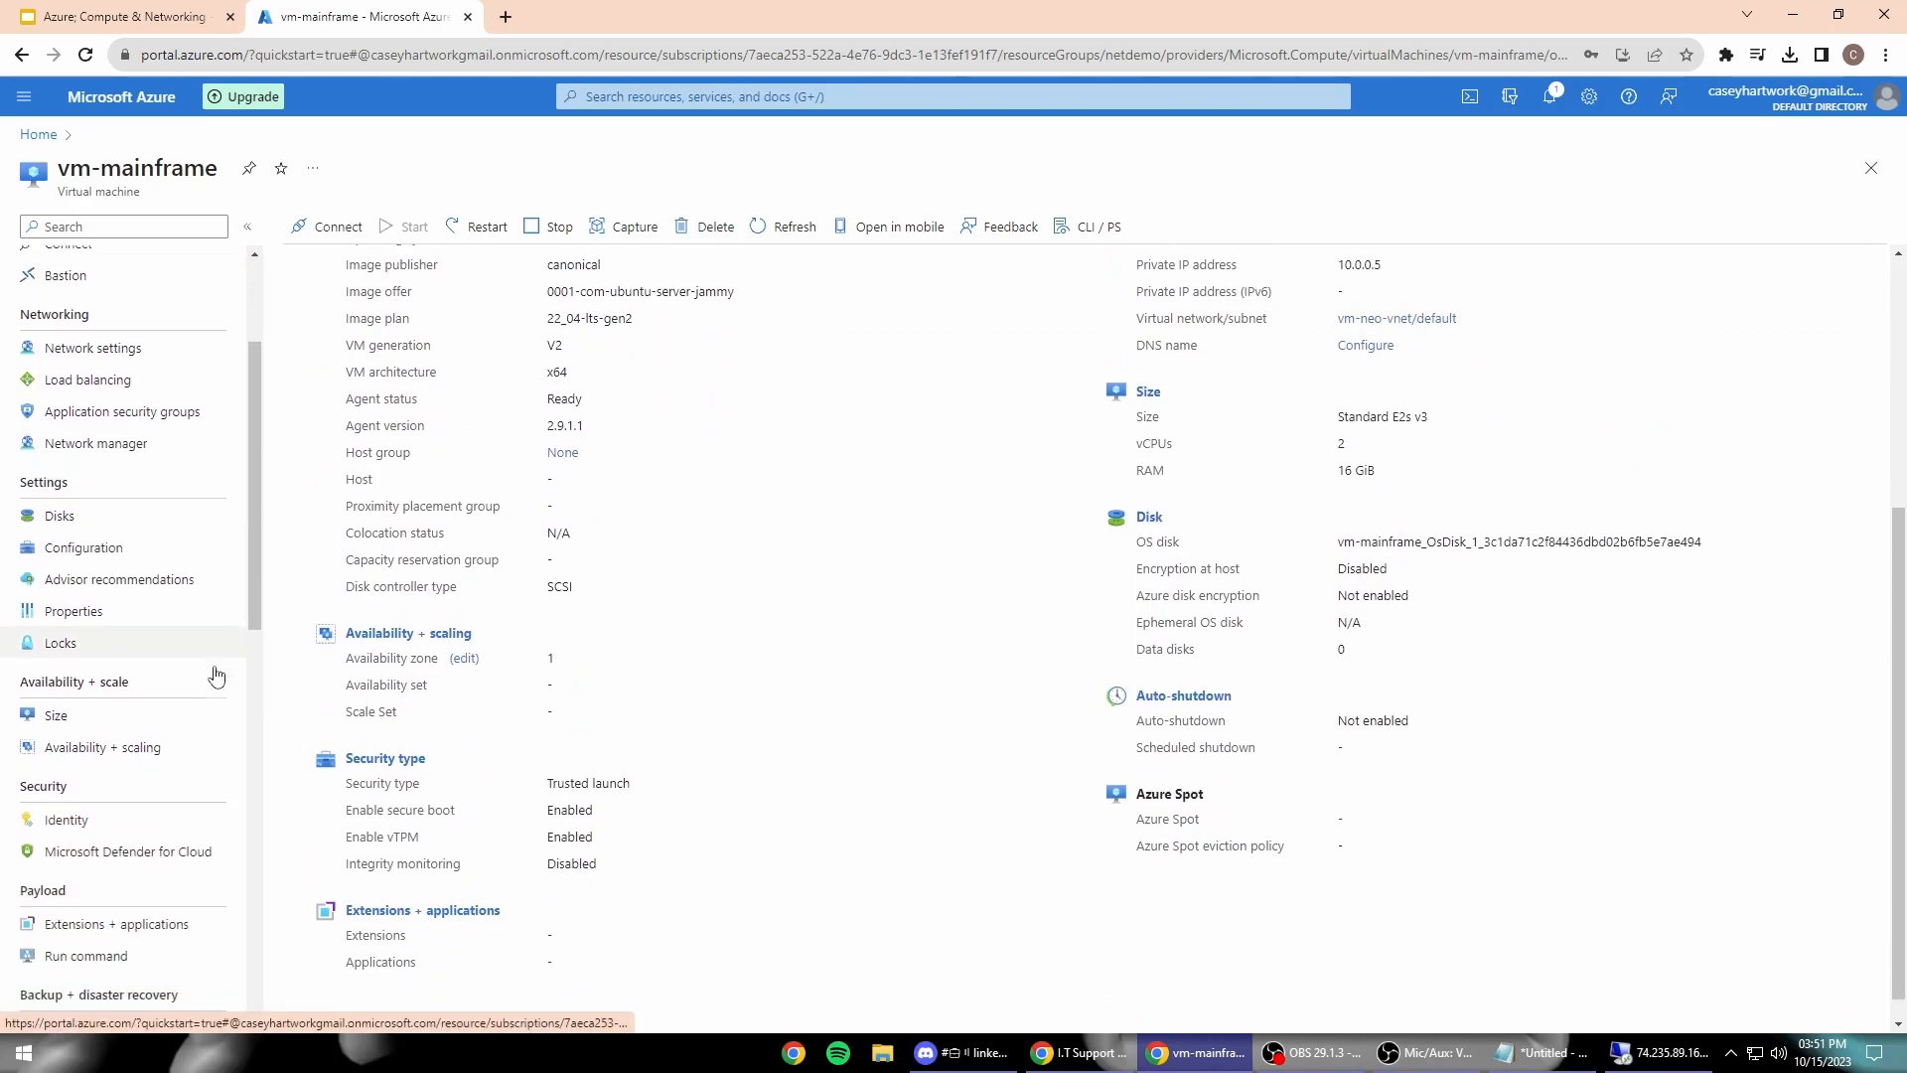
pyautogui.scroll(-3, 216, 675)
pyautogui.scroll(5, 220, 678)
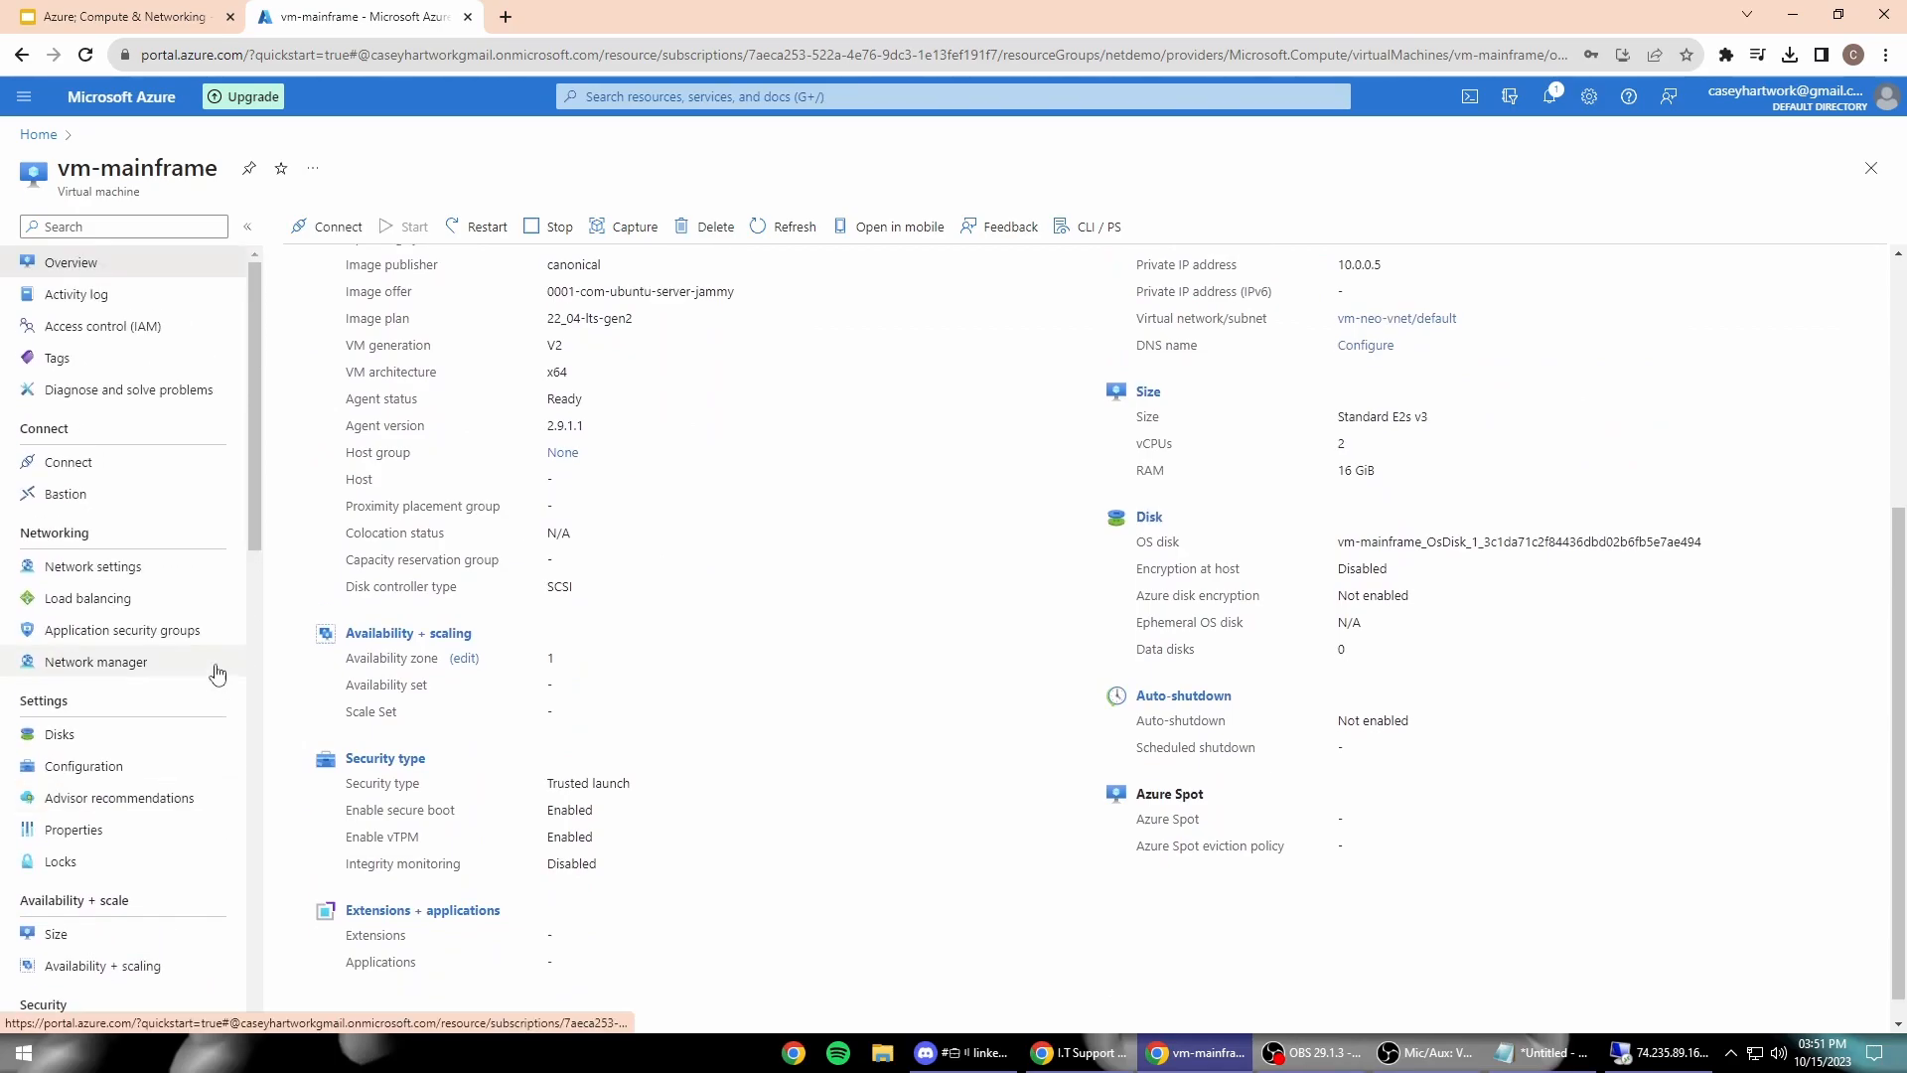
pyautogui.click(159, 571)
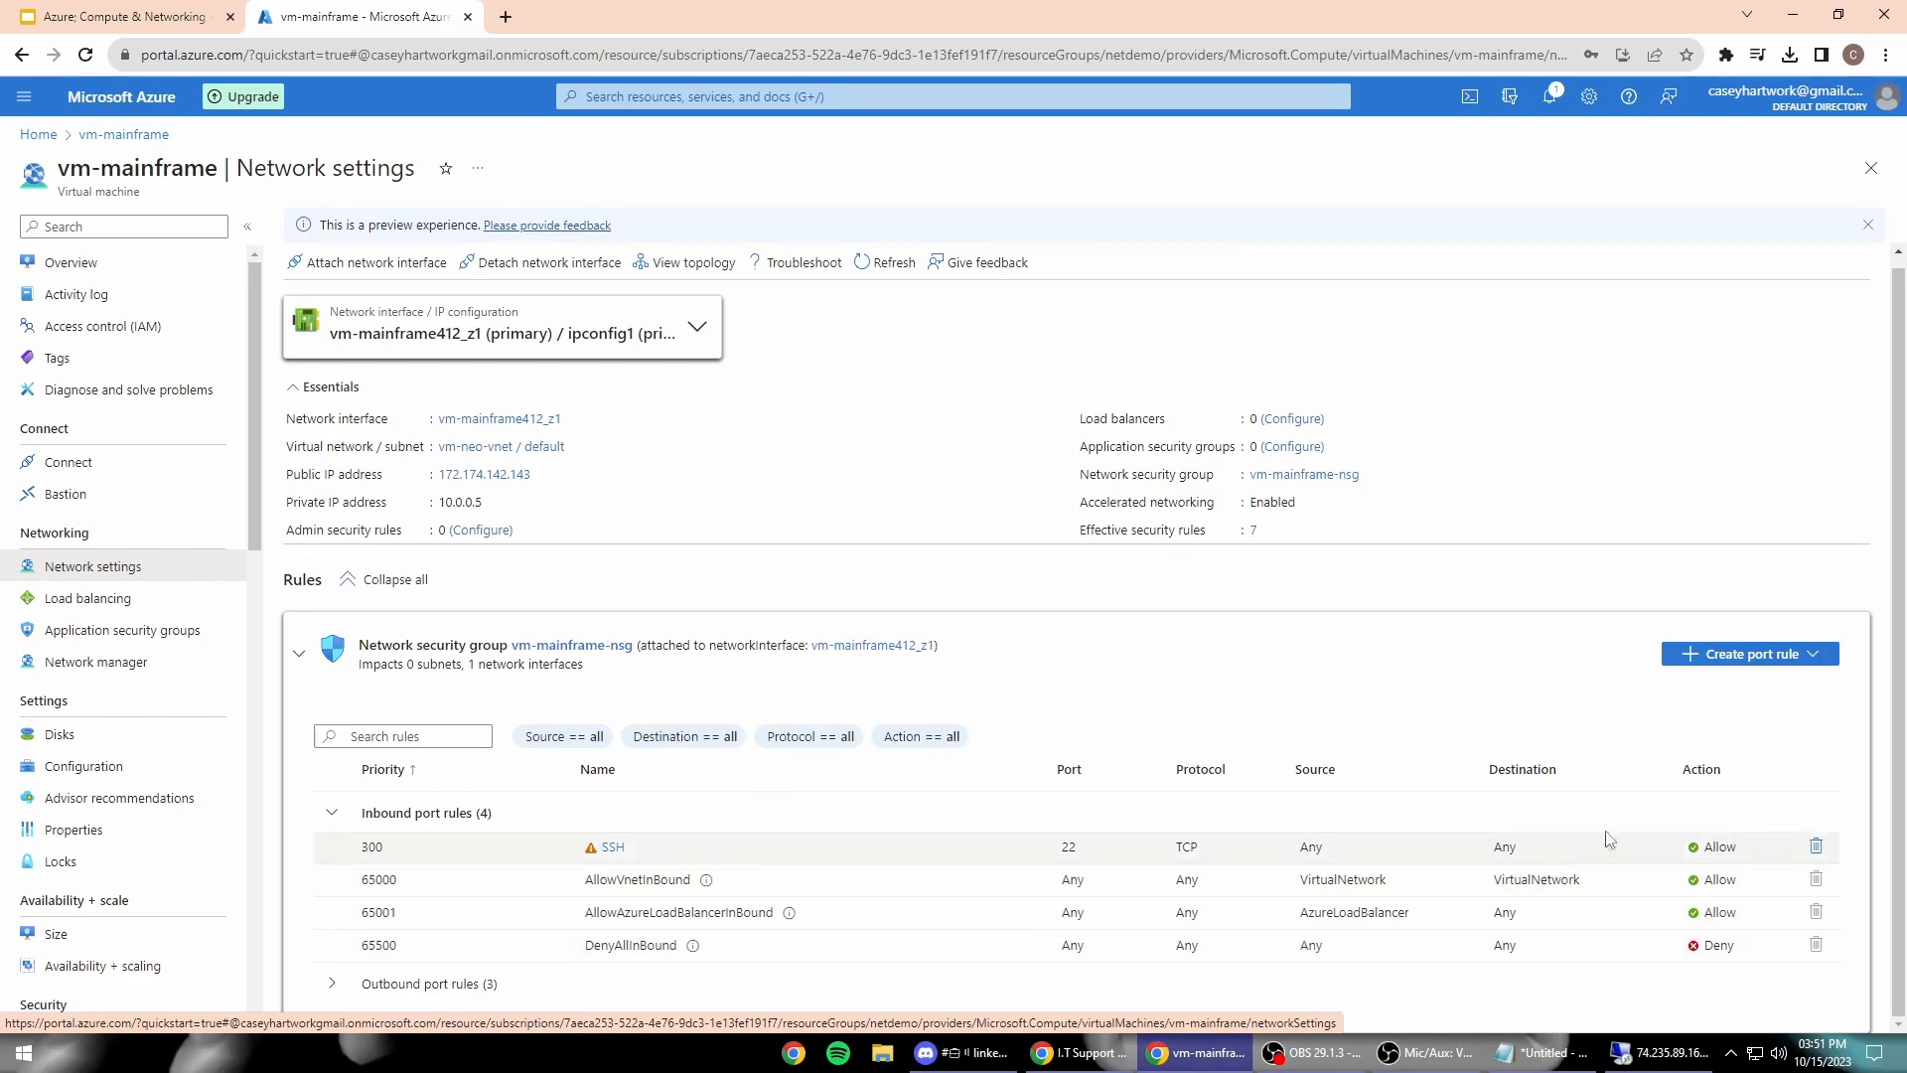
# Step: Start a new inbound port rule with source and destination kept as Any
pyautogui.click(1766, 666)
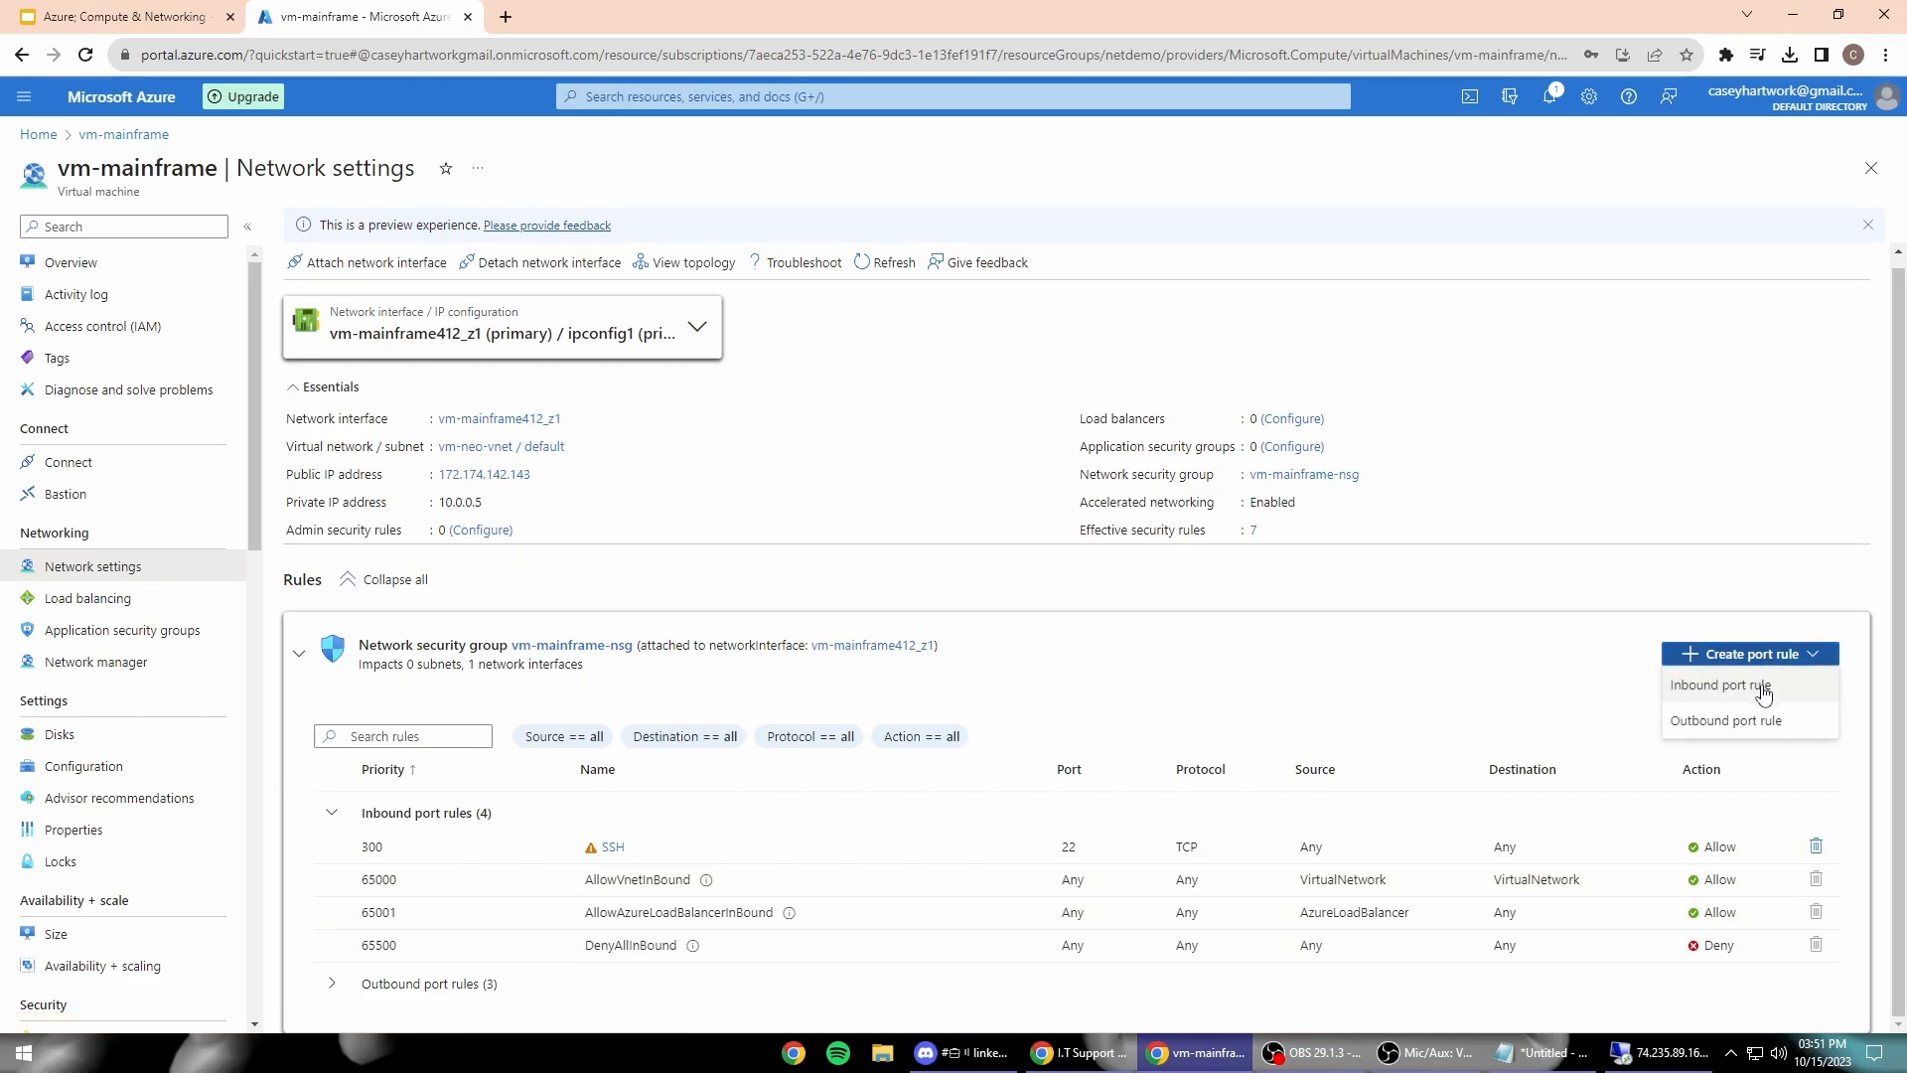
pyautogui.click(1775, 695)
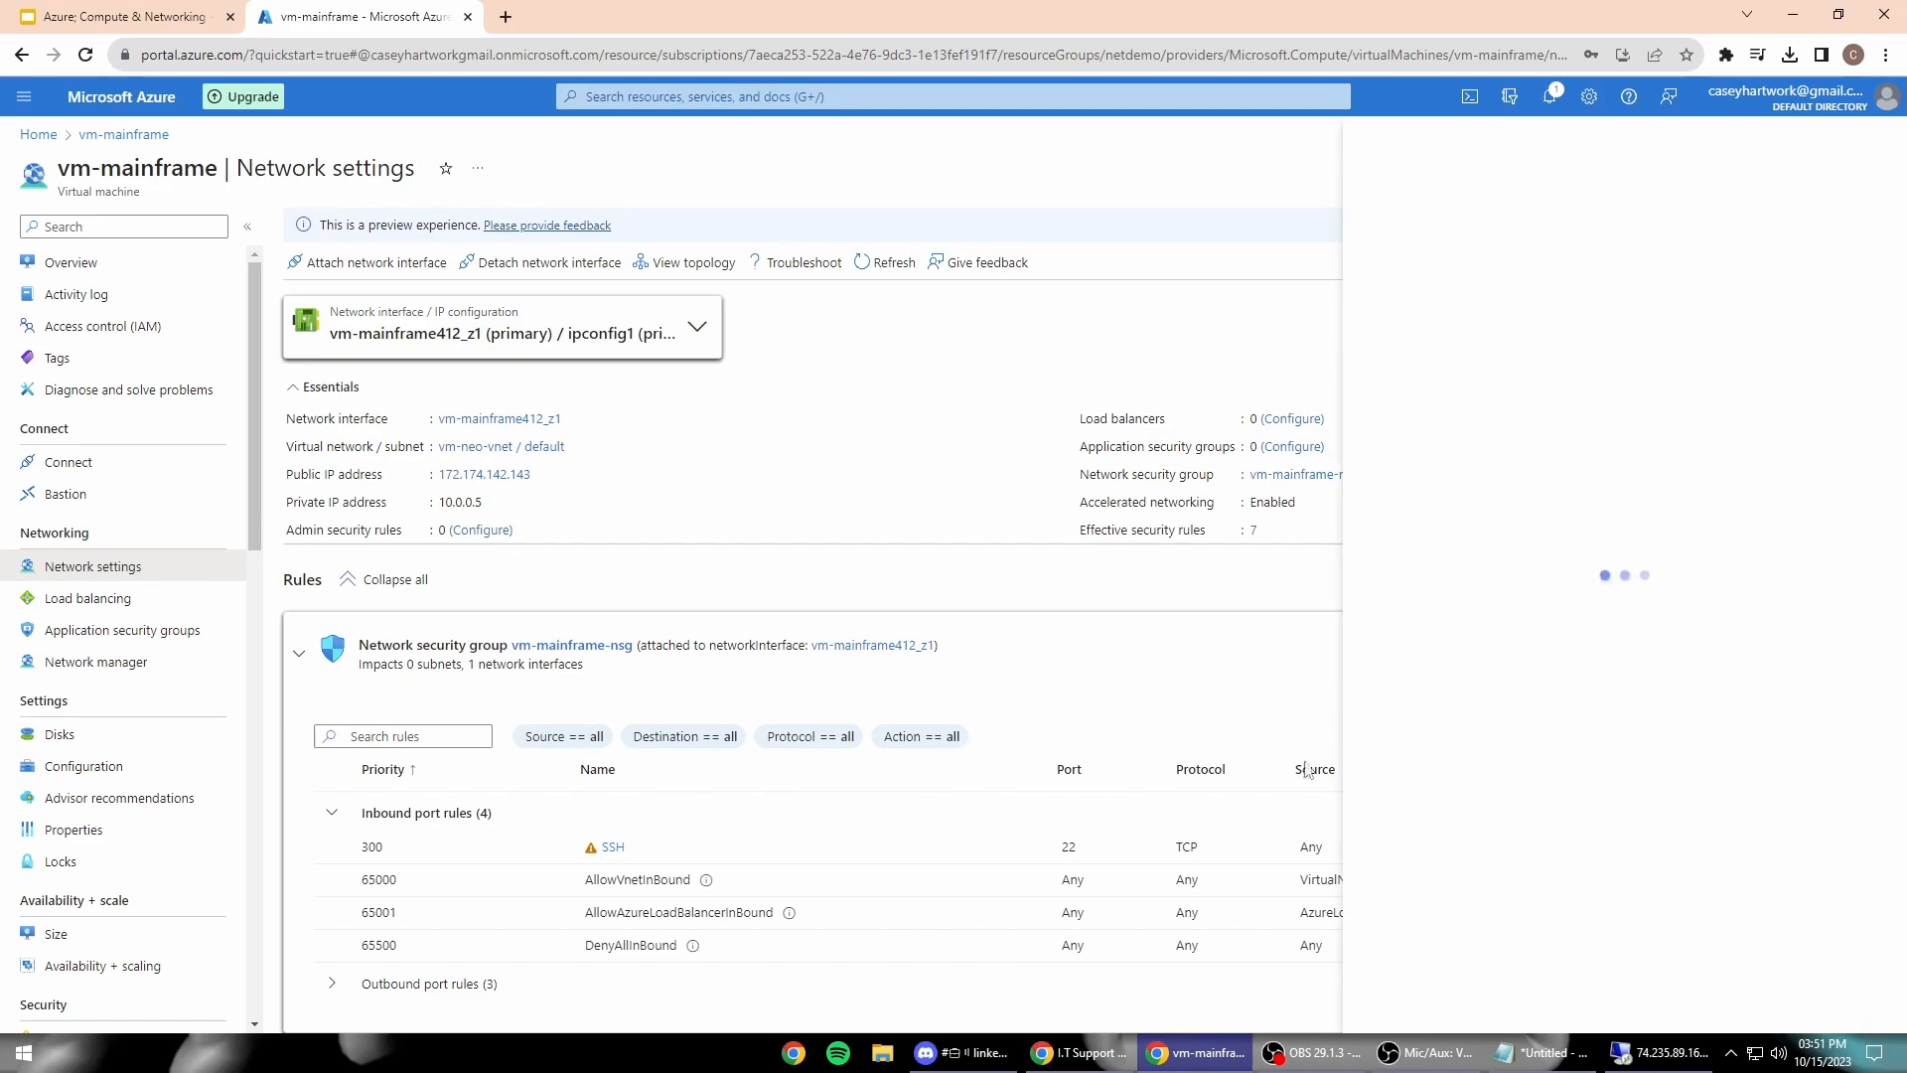
pyautogui.click(1422, 236)
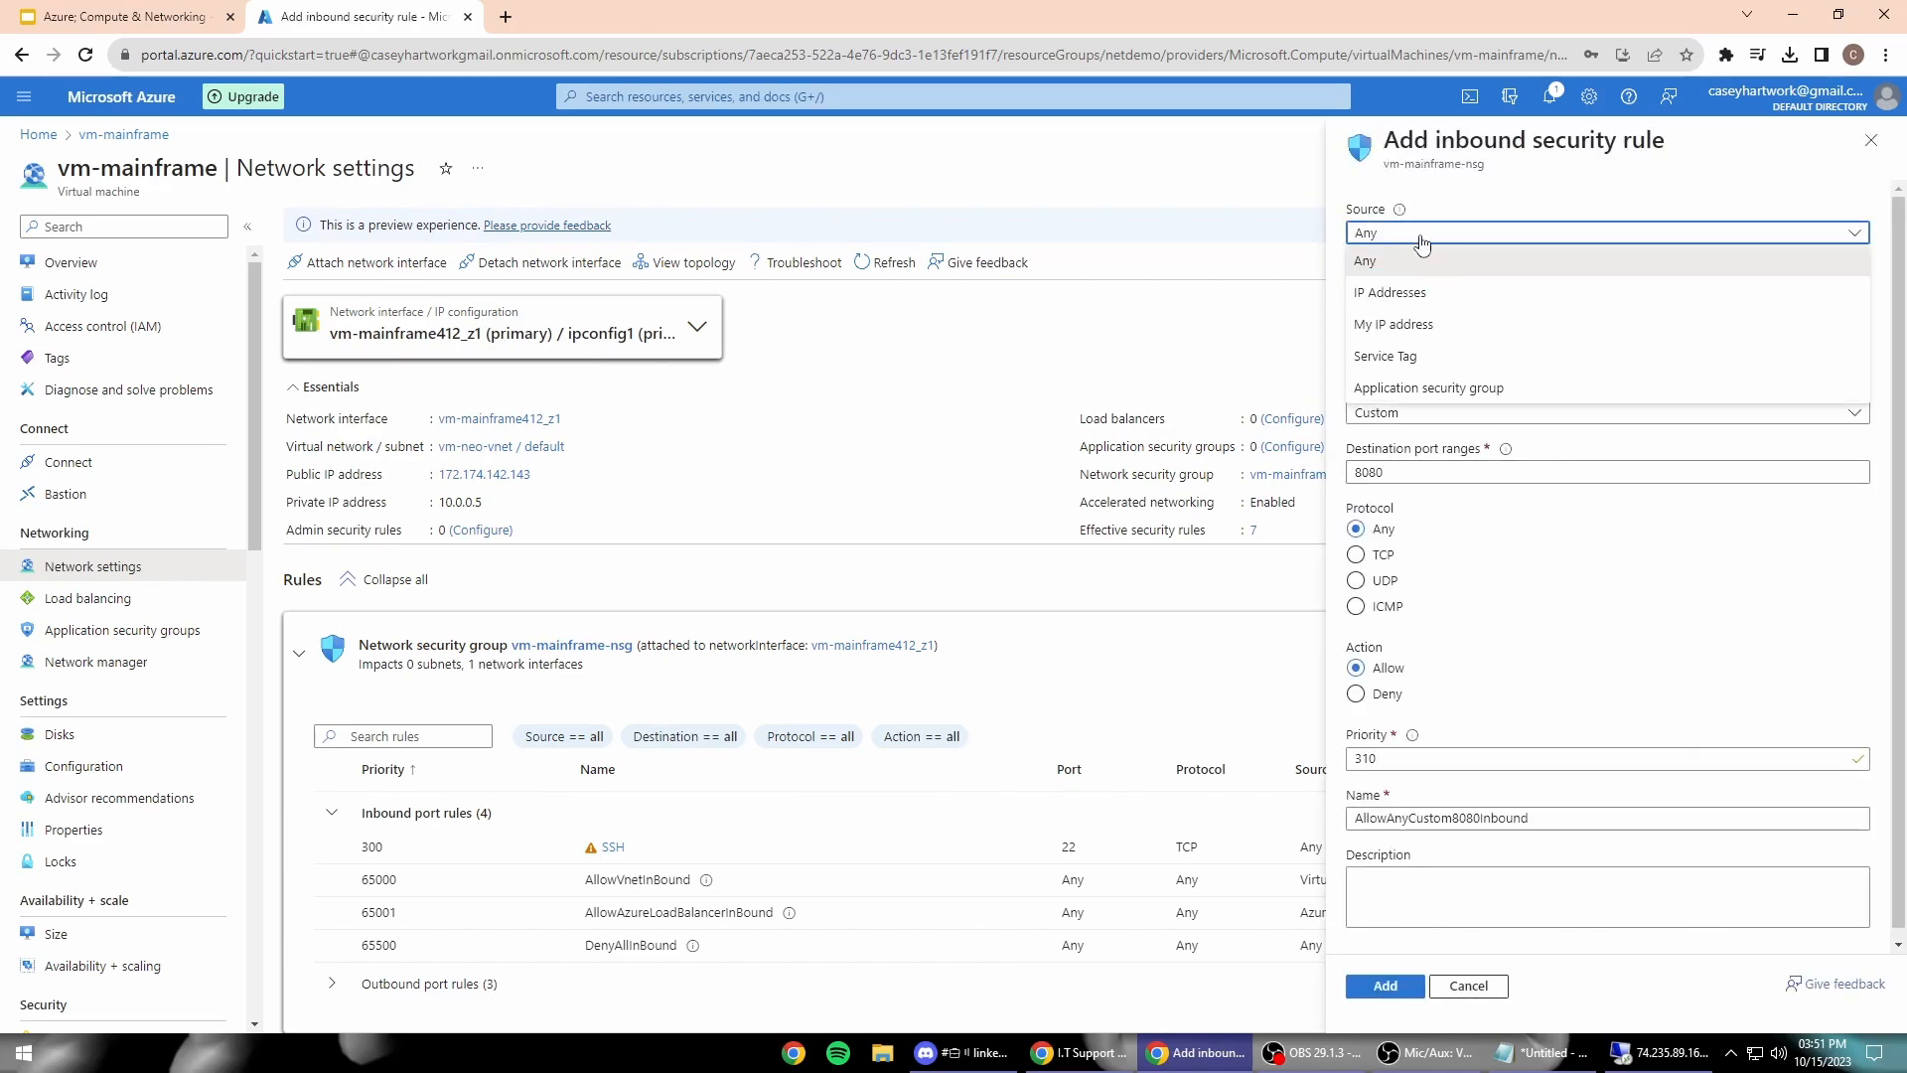
pyautogui.click(1429, 260)
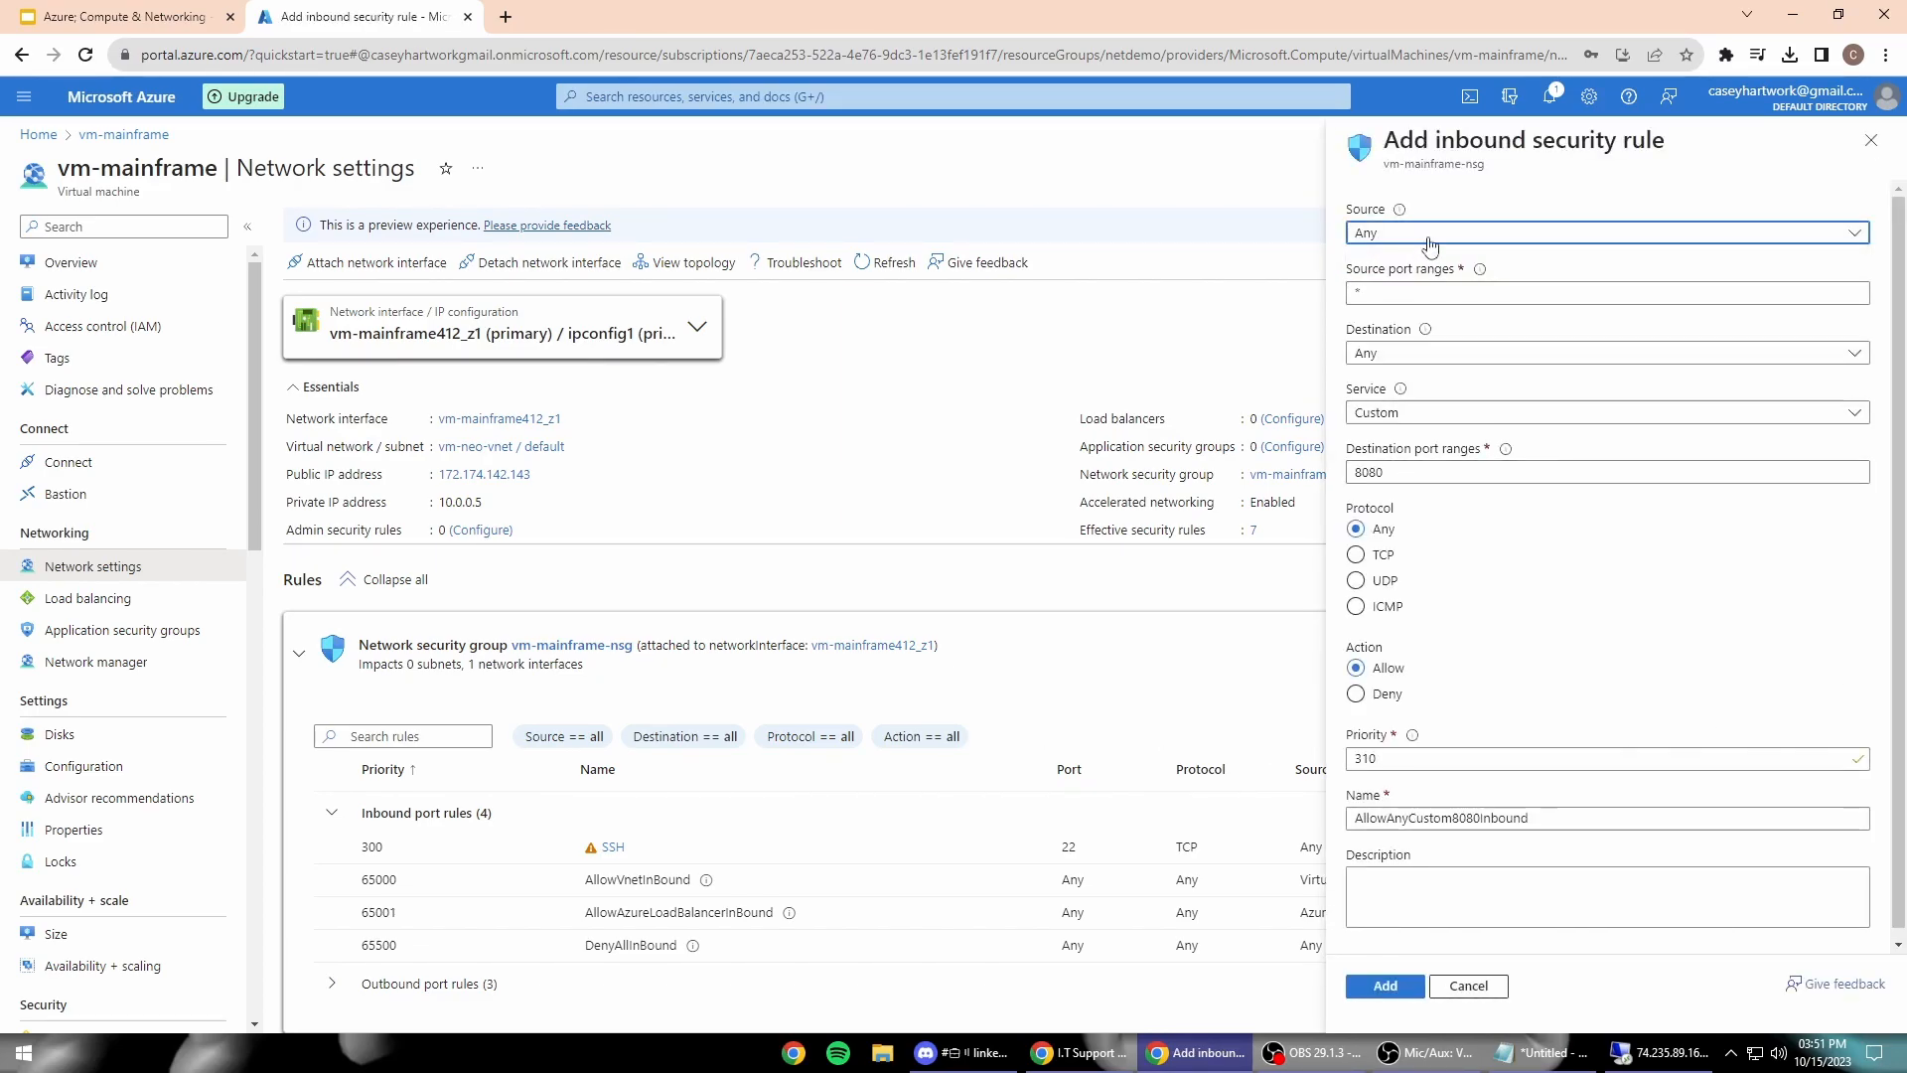
pyautogui.click(1469, 356)
pyautogui.click(1471, 372)
# Step: Keep service Custom, set protocol ICMP and priority 210, and select the suggested rule name
pyautogui.click(1467, 414)
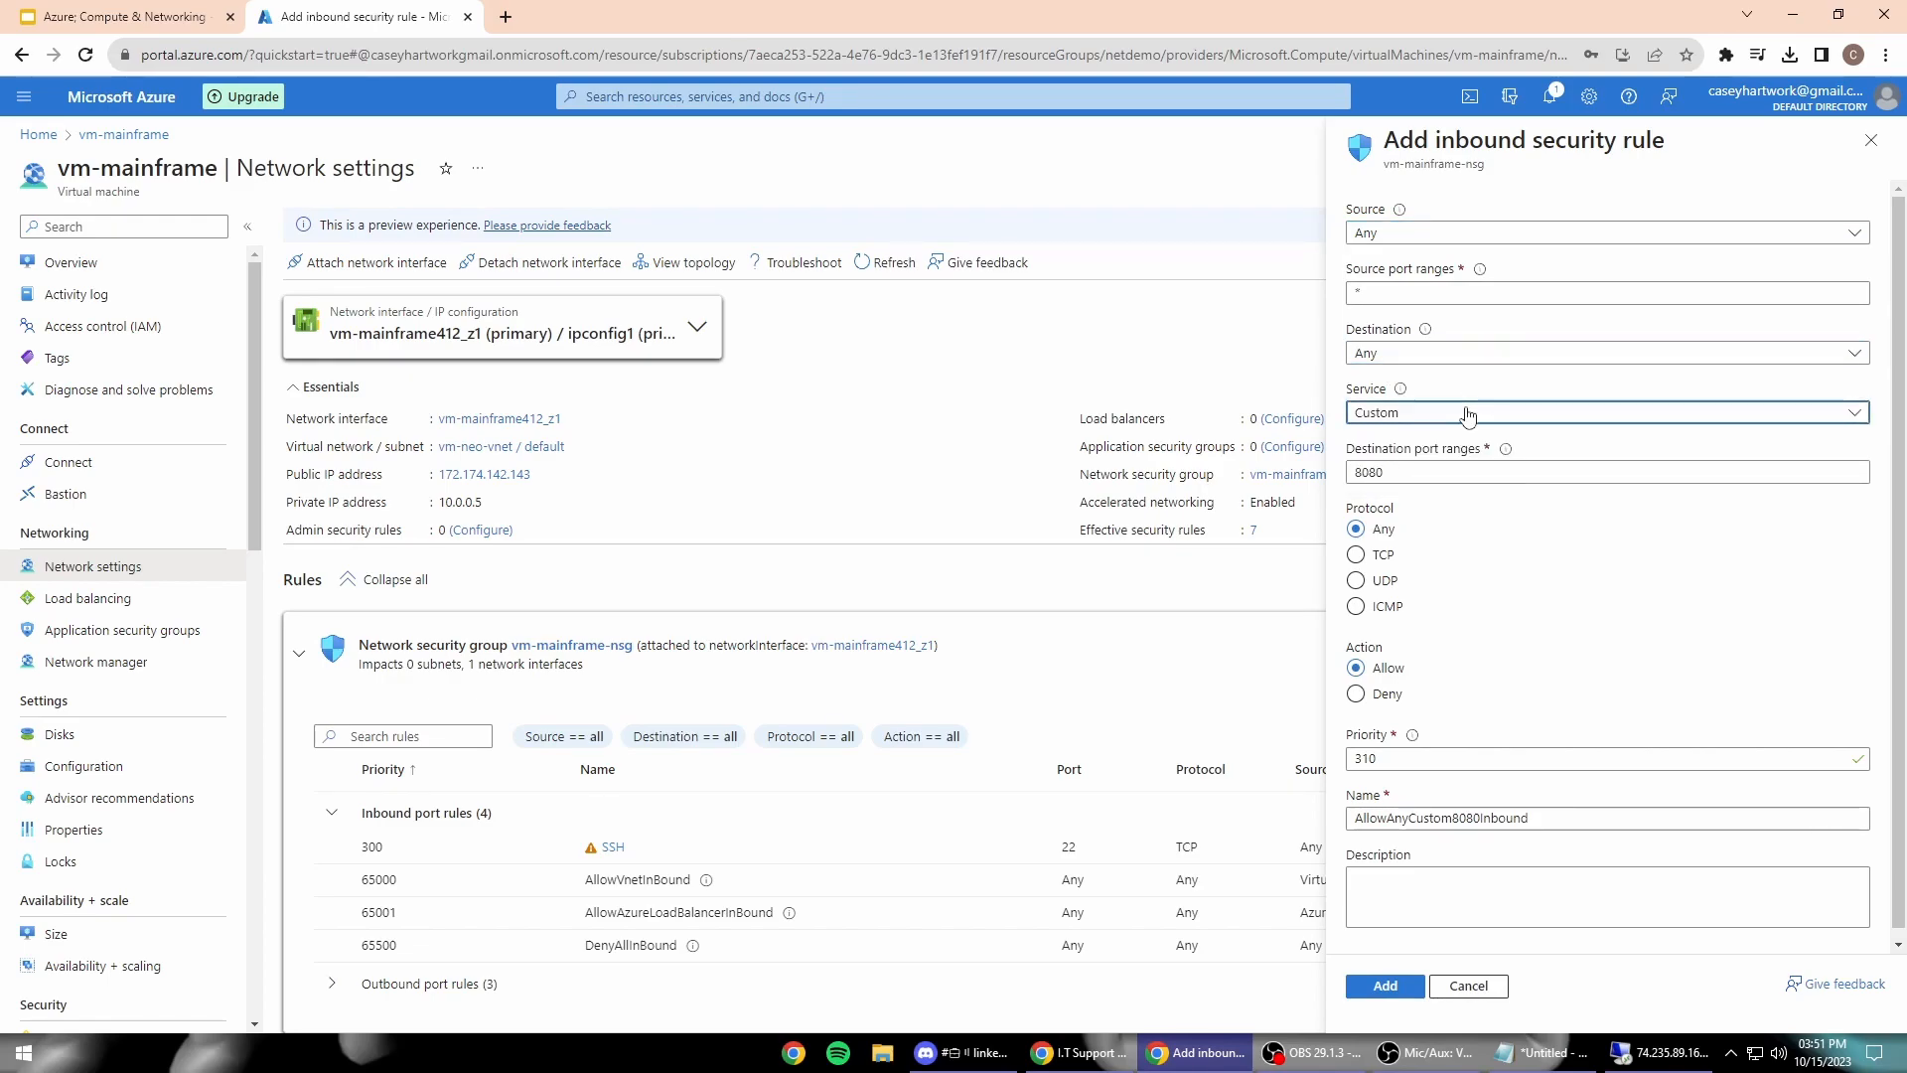
pyautogui.click(1467, 413)
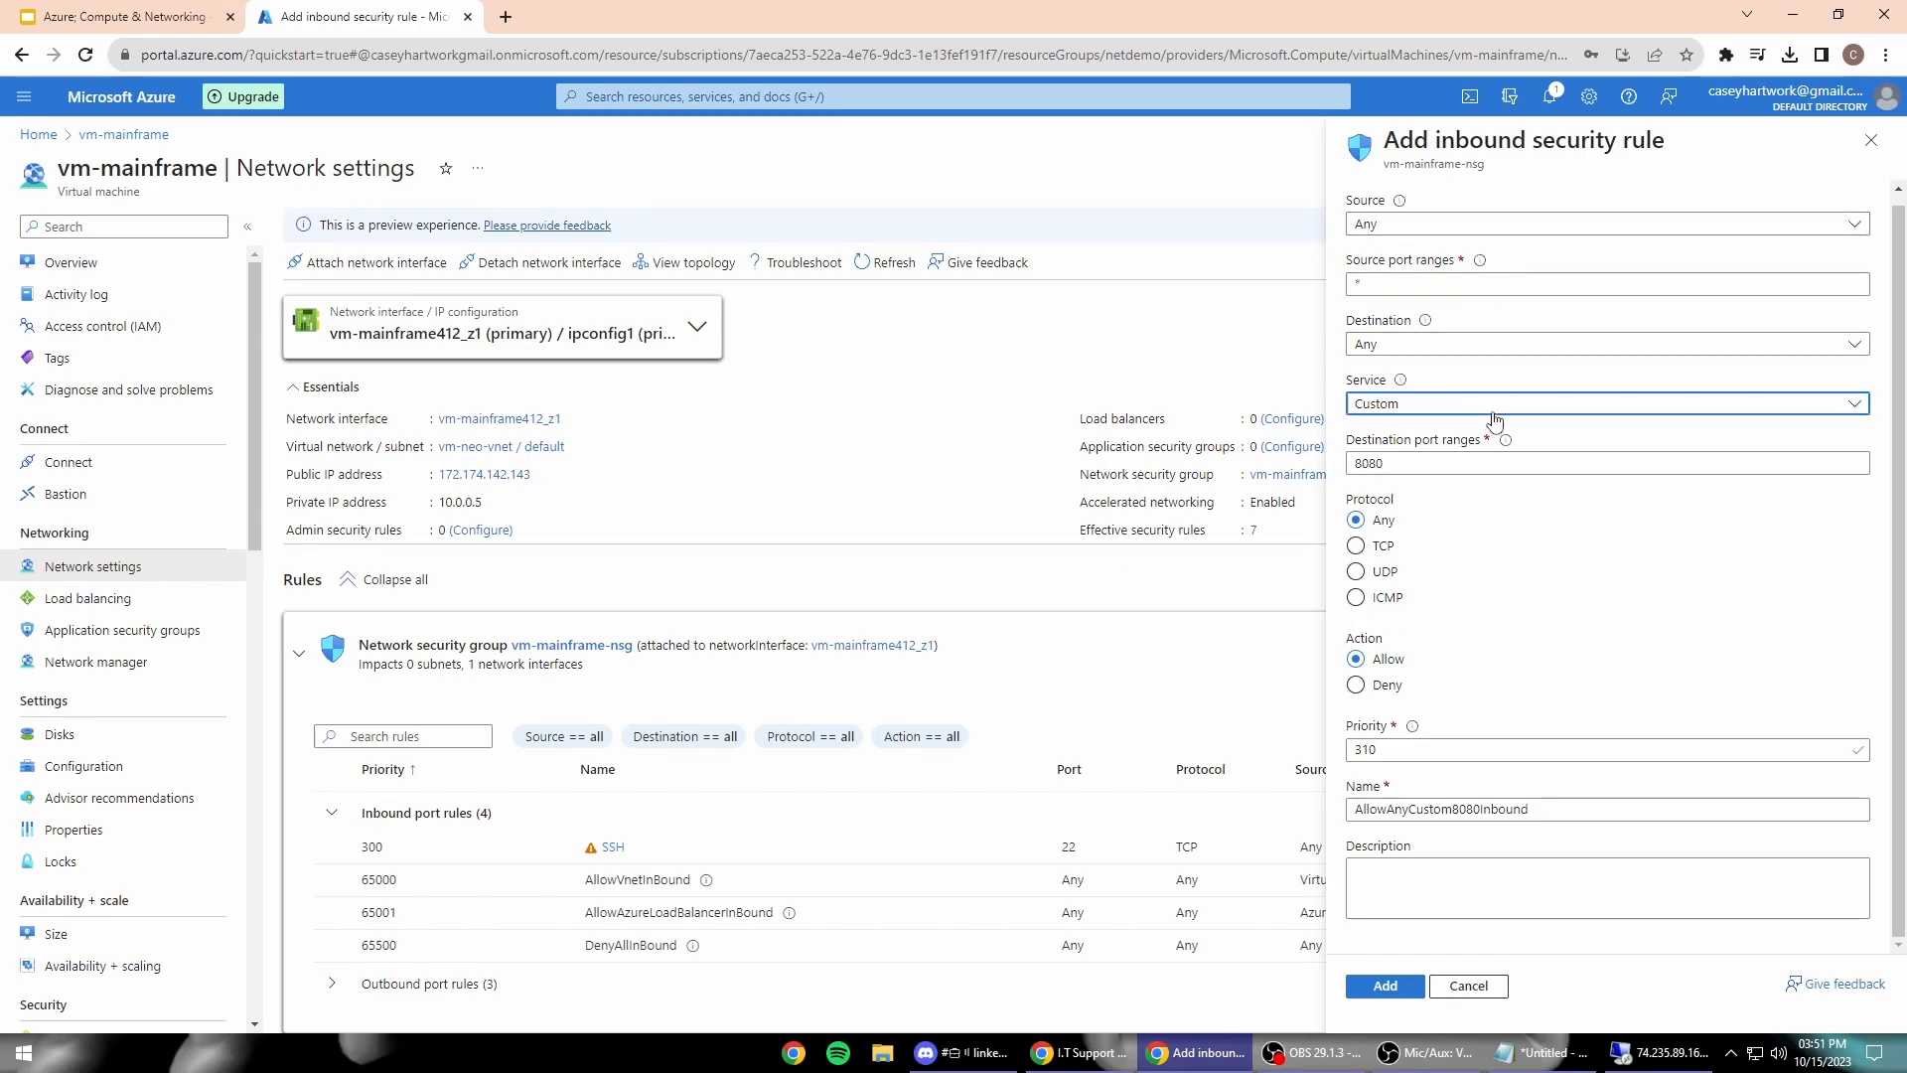
pyautogui.click(1358, 600)
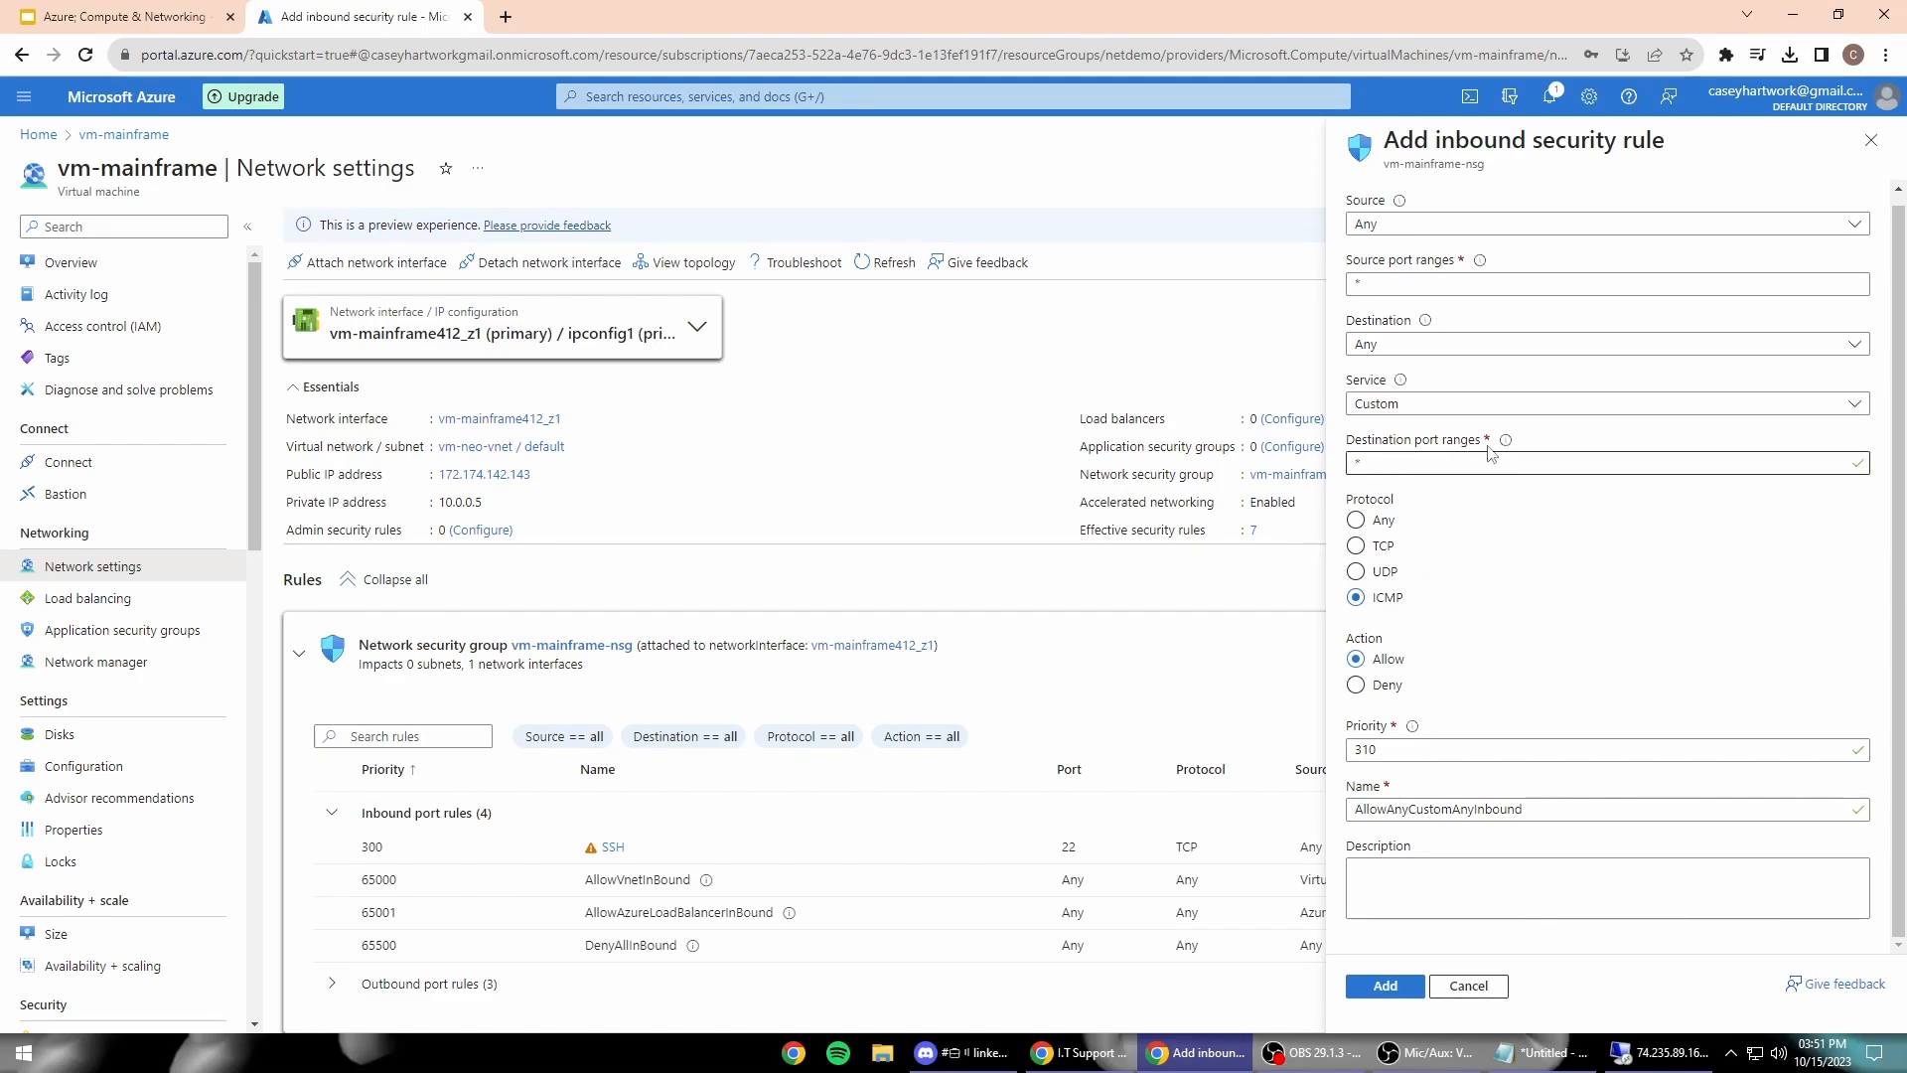
pyautogui.click(1544, 748)
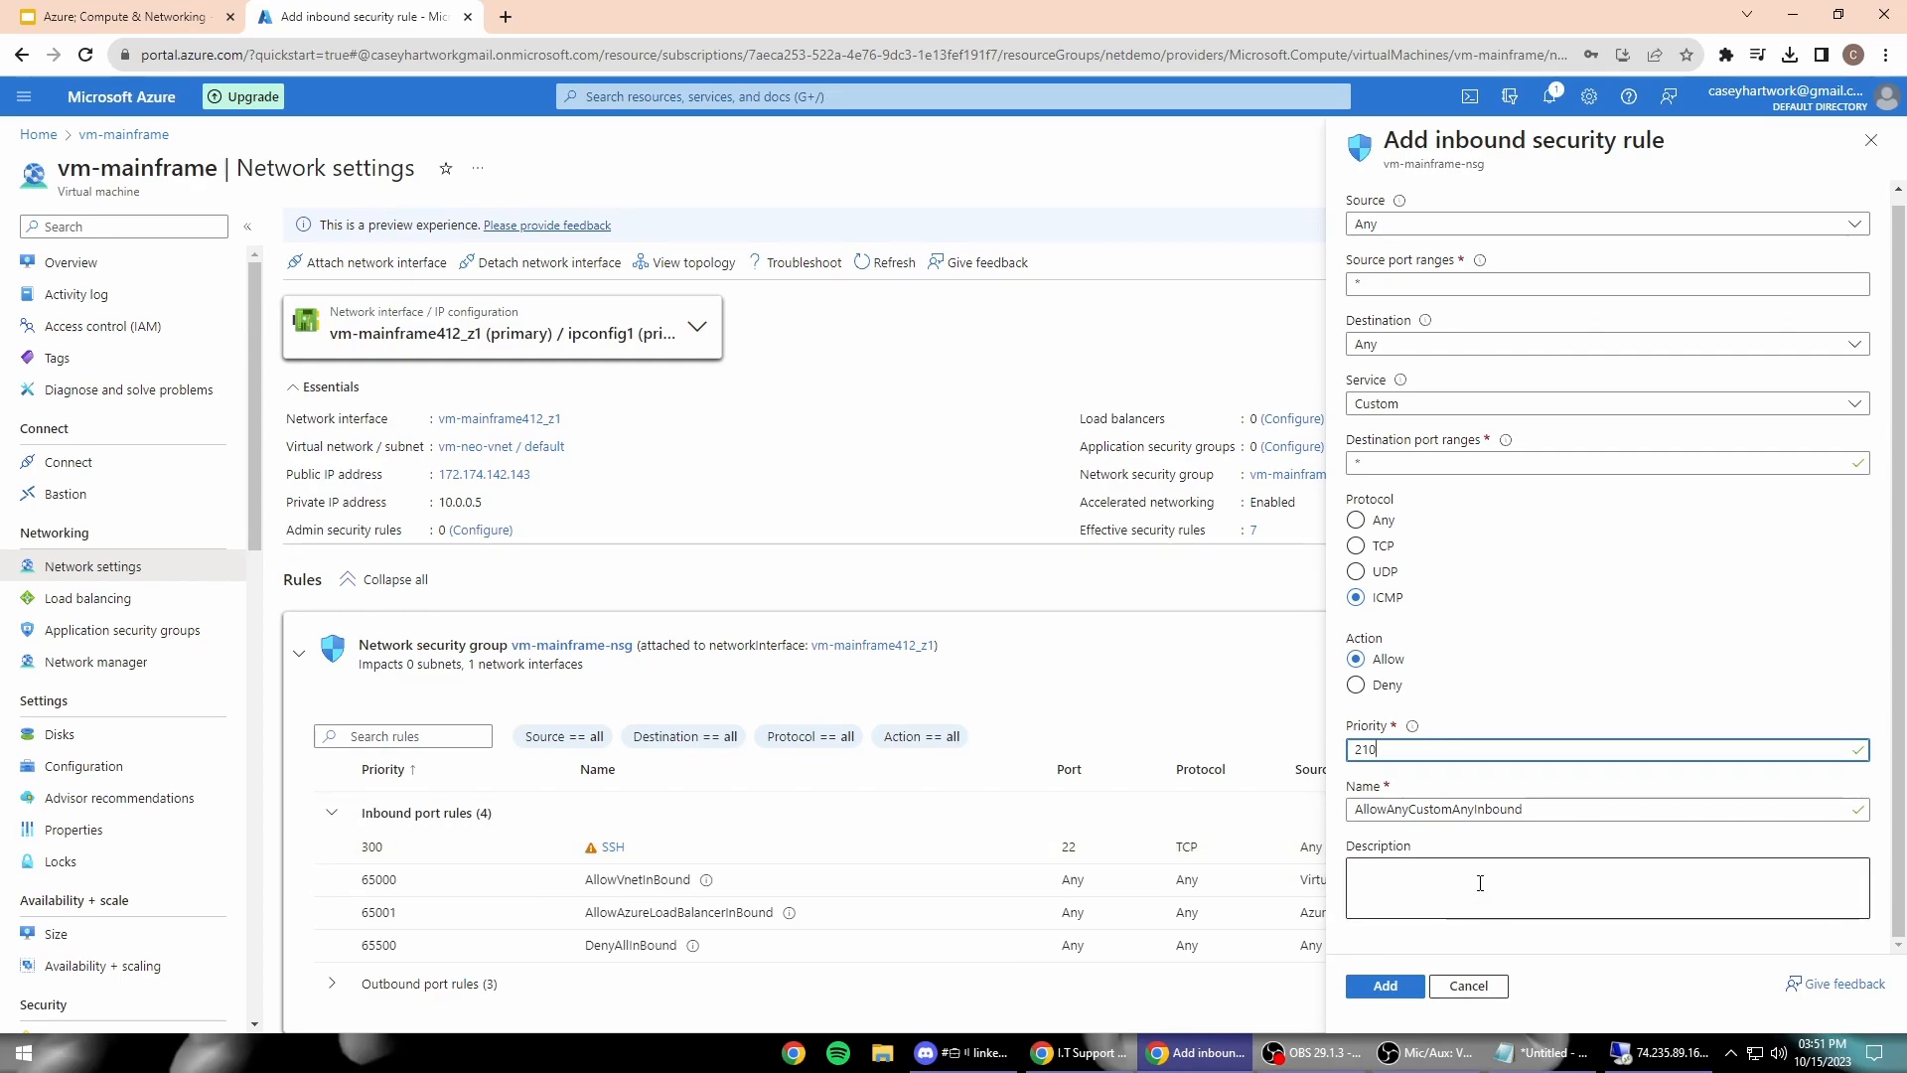
pyautogui.moveTo(1516, 810); pyautogui.dragTo(1353, 810)
# Step: Set the new inbound security rule's action to Deny
pyautogui.moveTo(1542, 812); pyautogui.dragTo(1337, 820)
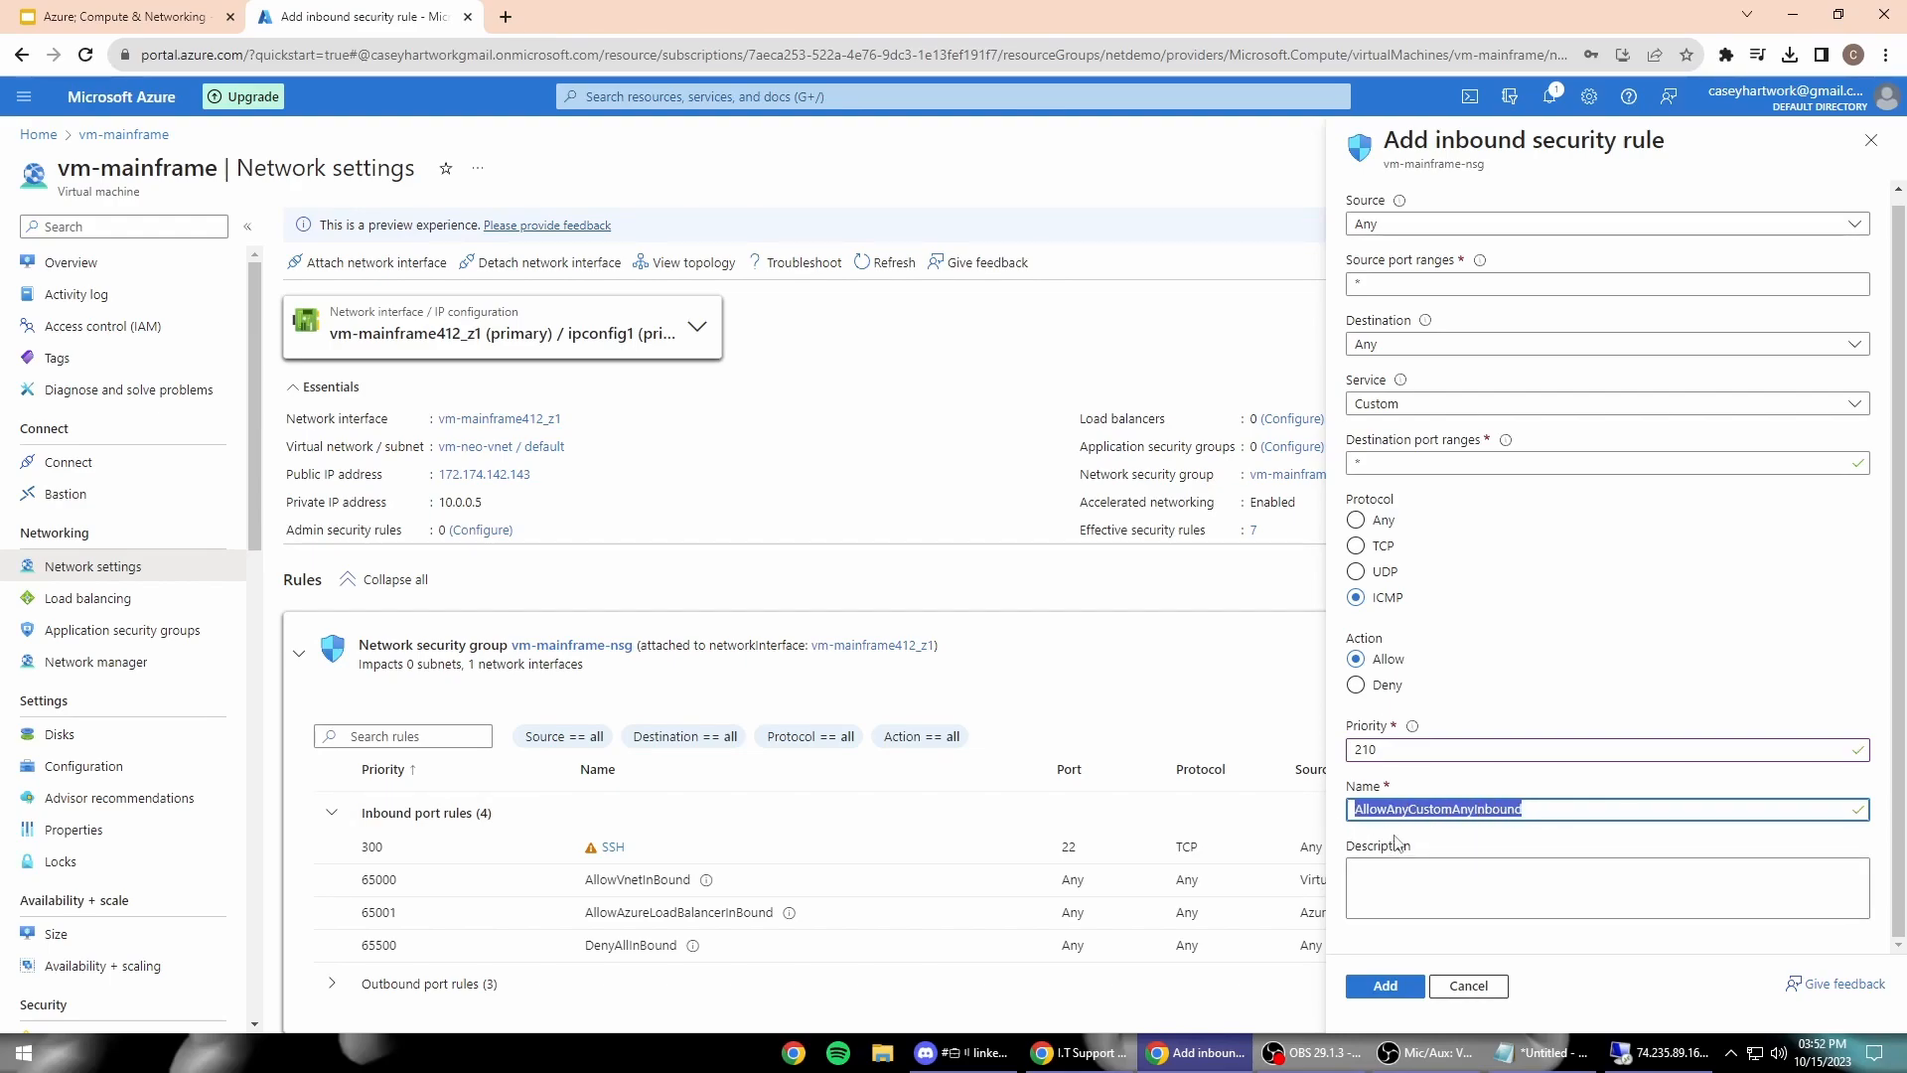
pyautogui.click(1357, 687)
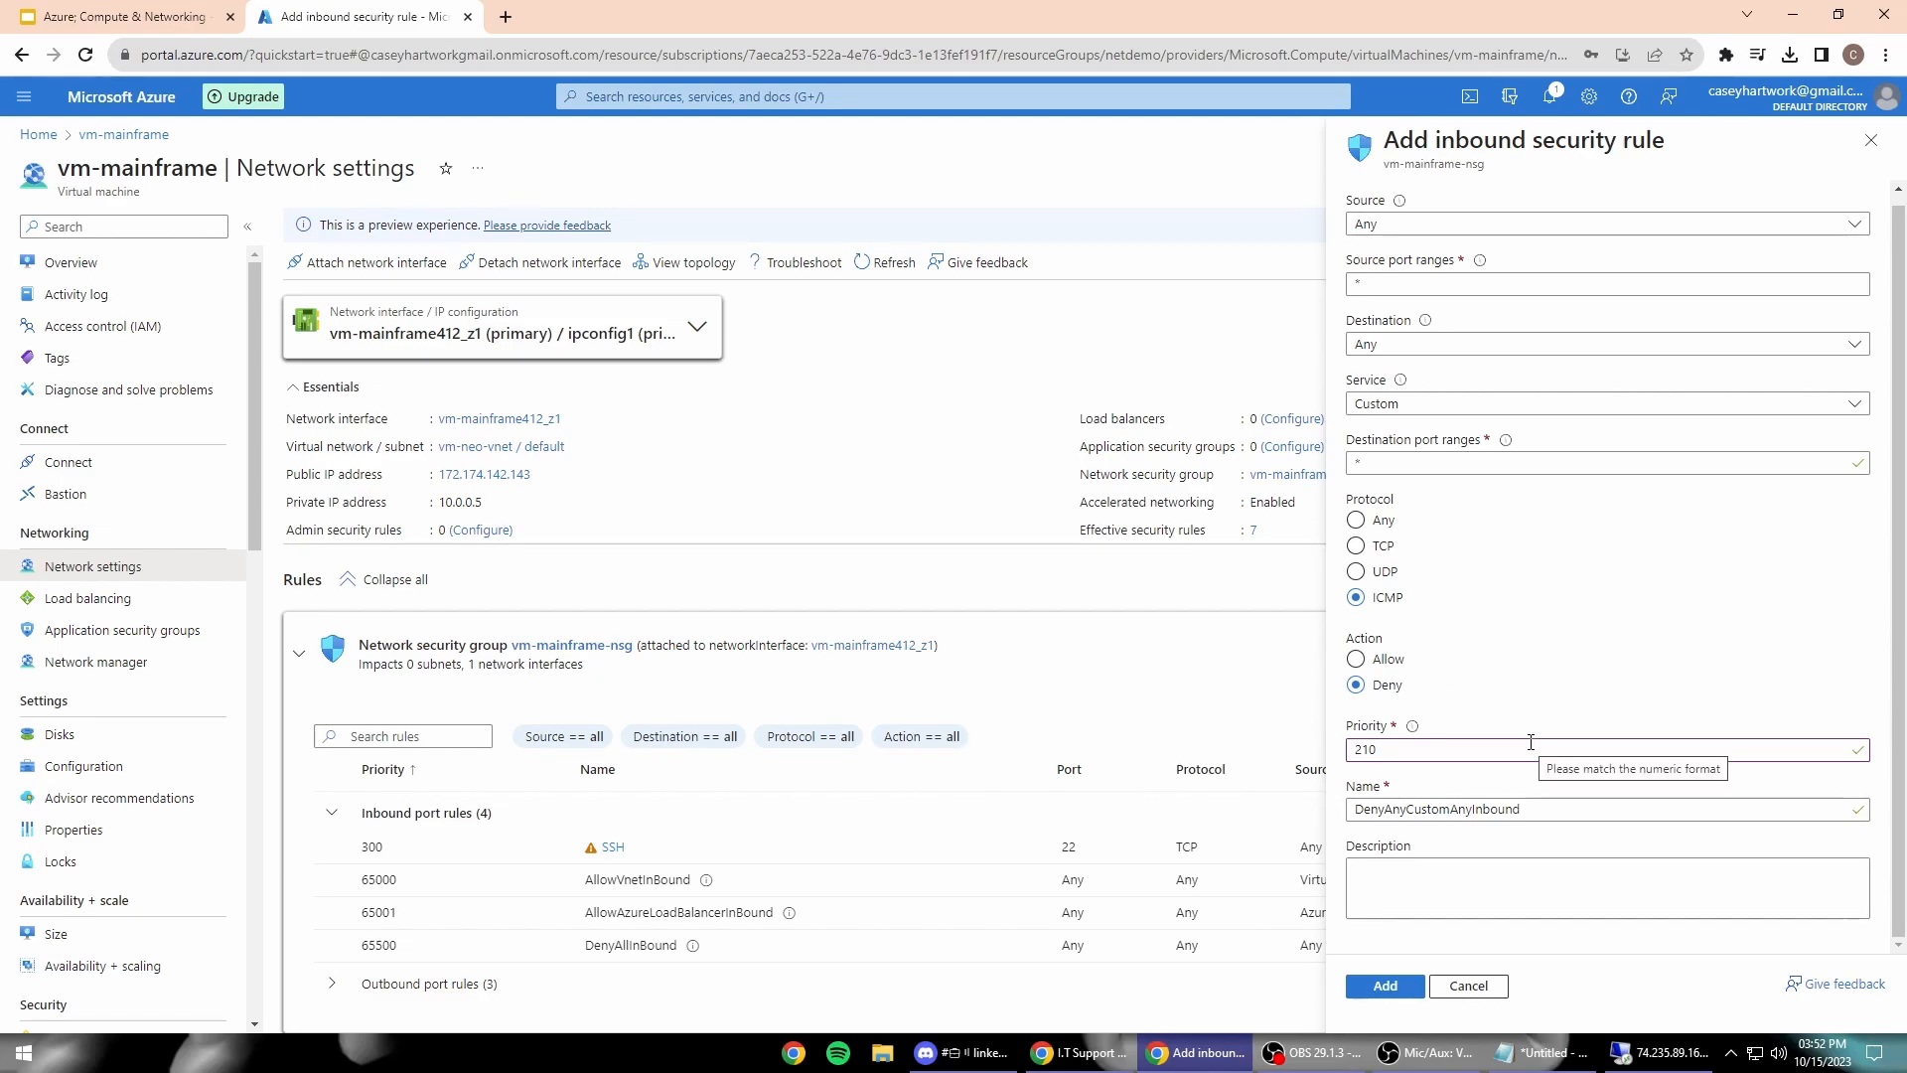
pyautogui.doubleClick(1470, 809)
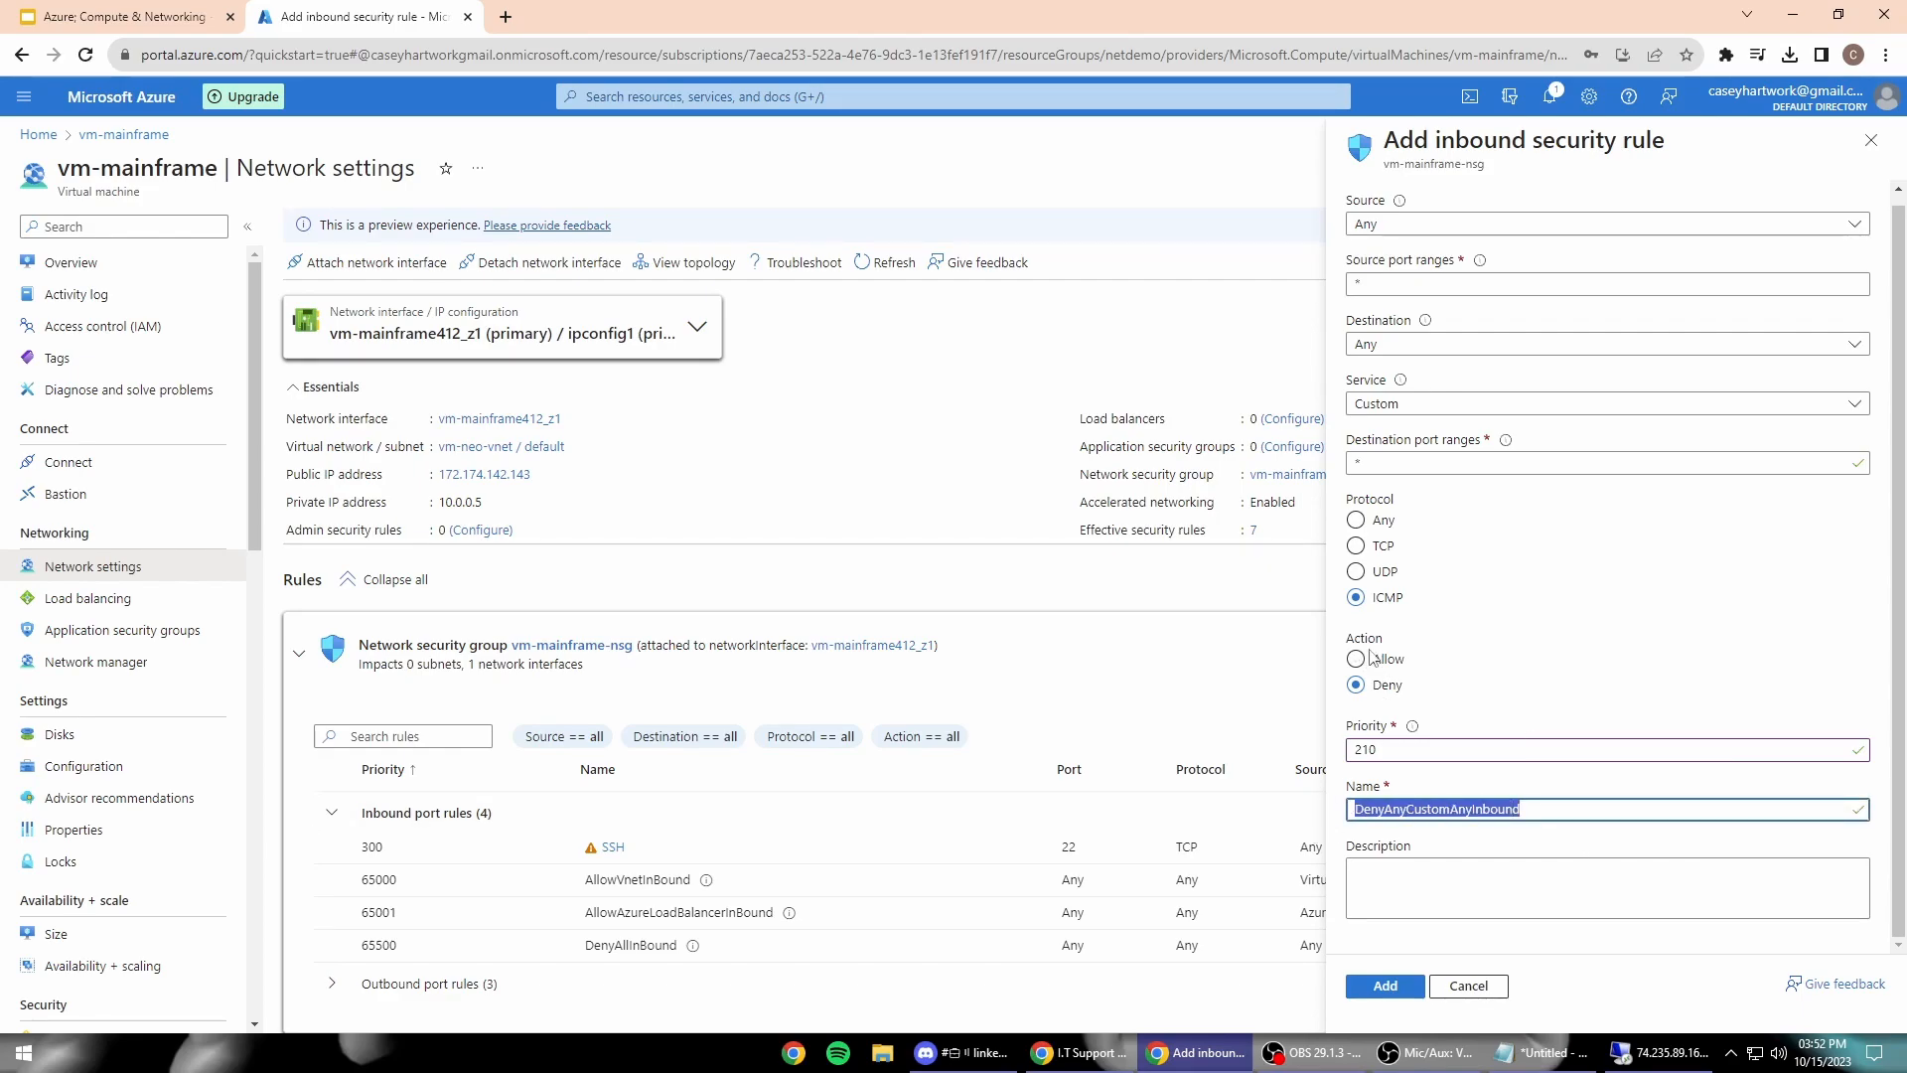
pyautogui.click(1358, 701)
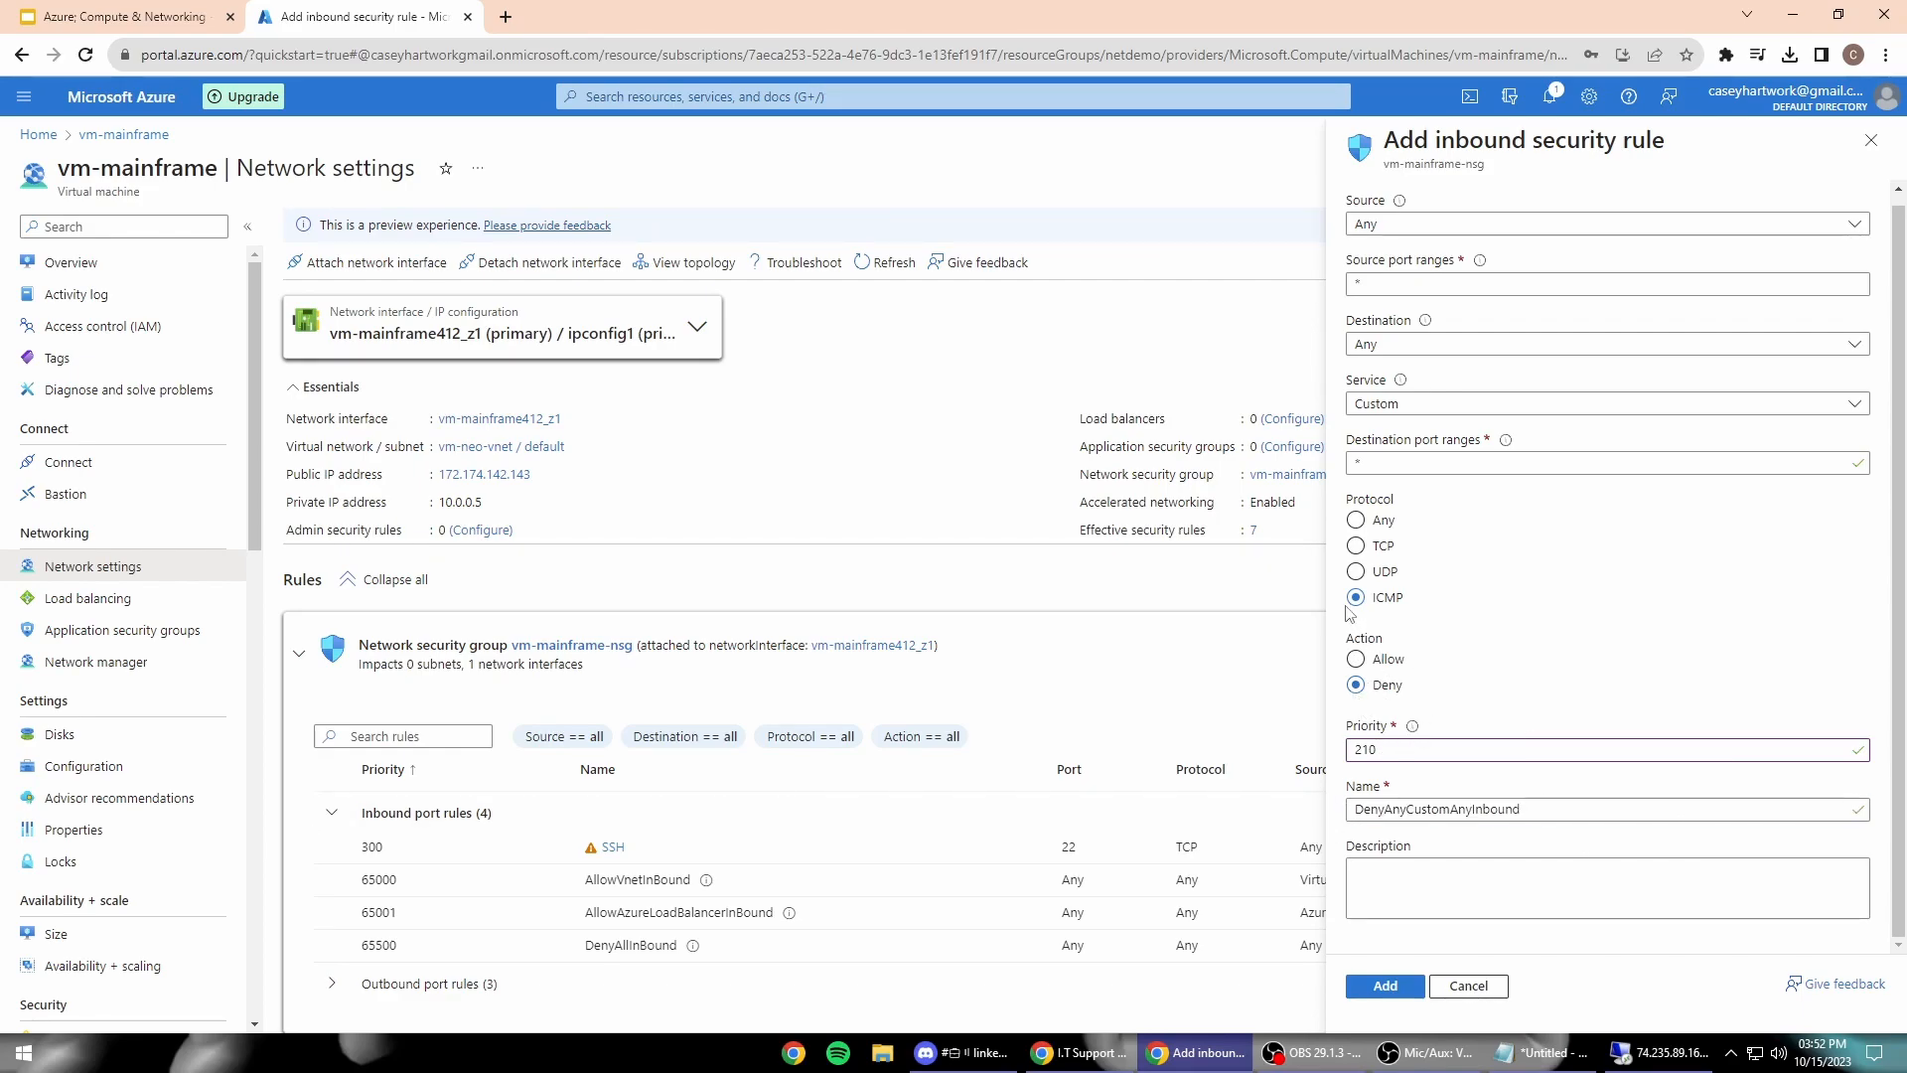
# Step: Name the rule DENYINBOUNDICMP, add it at priority 210, and return to the remote Wireshark session
pyautogui.doubleClick(1450, 808)
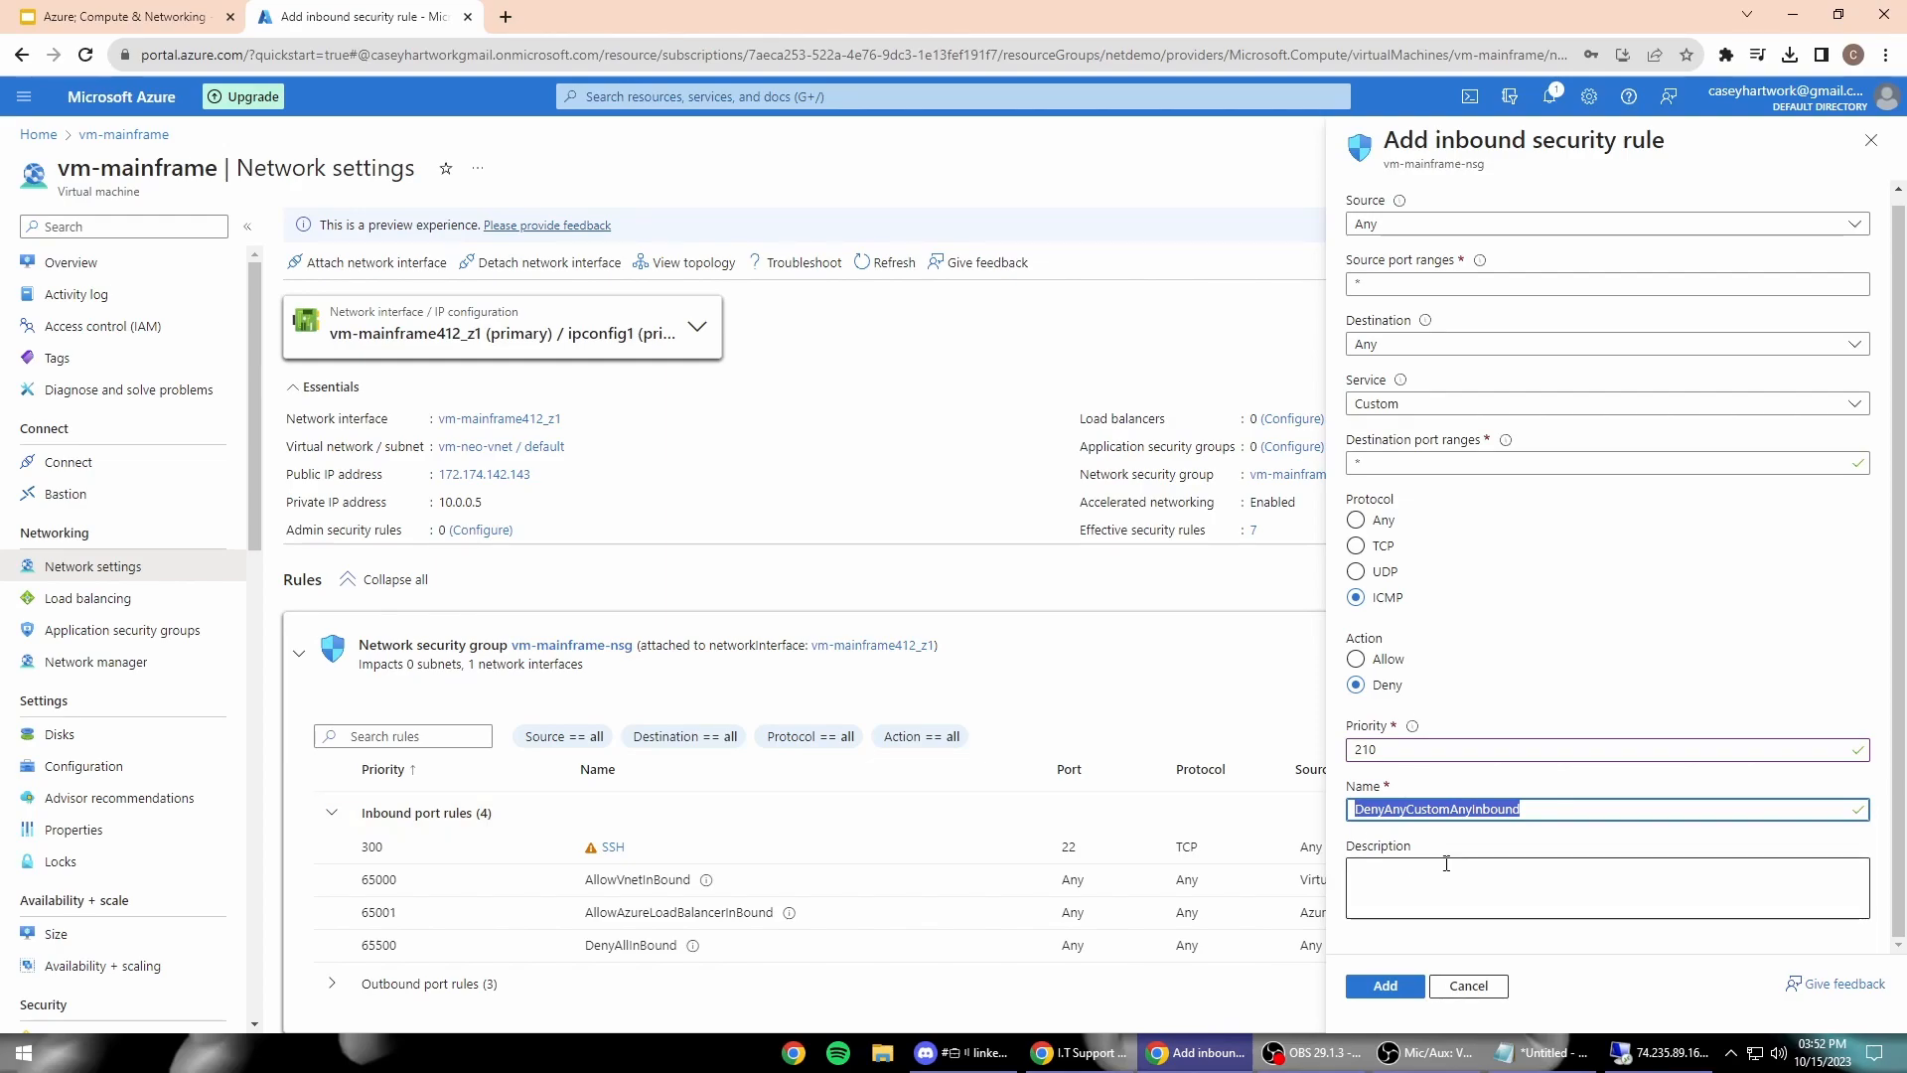
pyautogui.write('Deny')
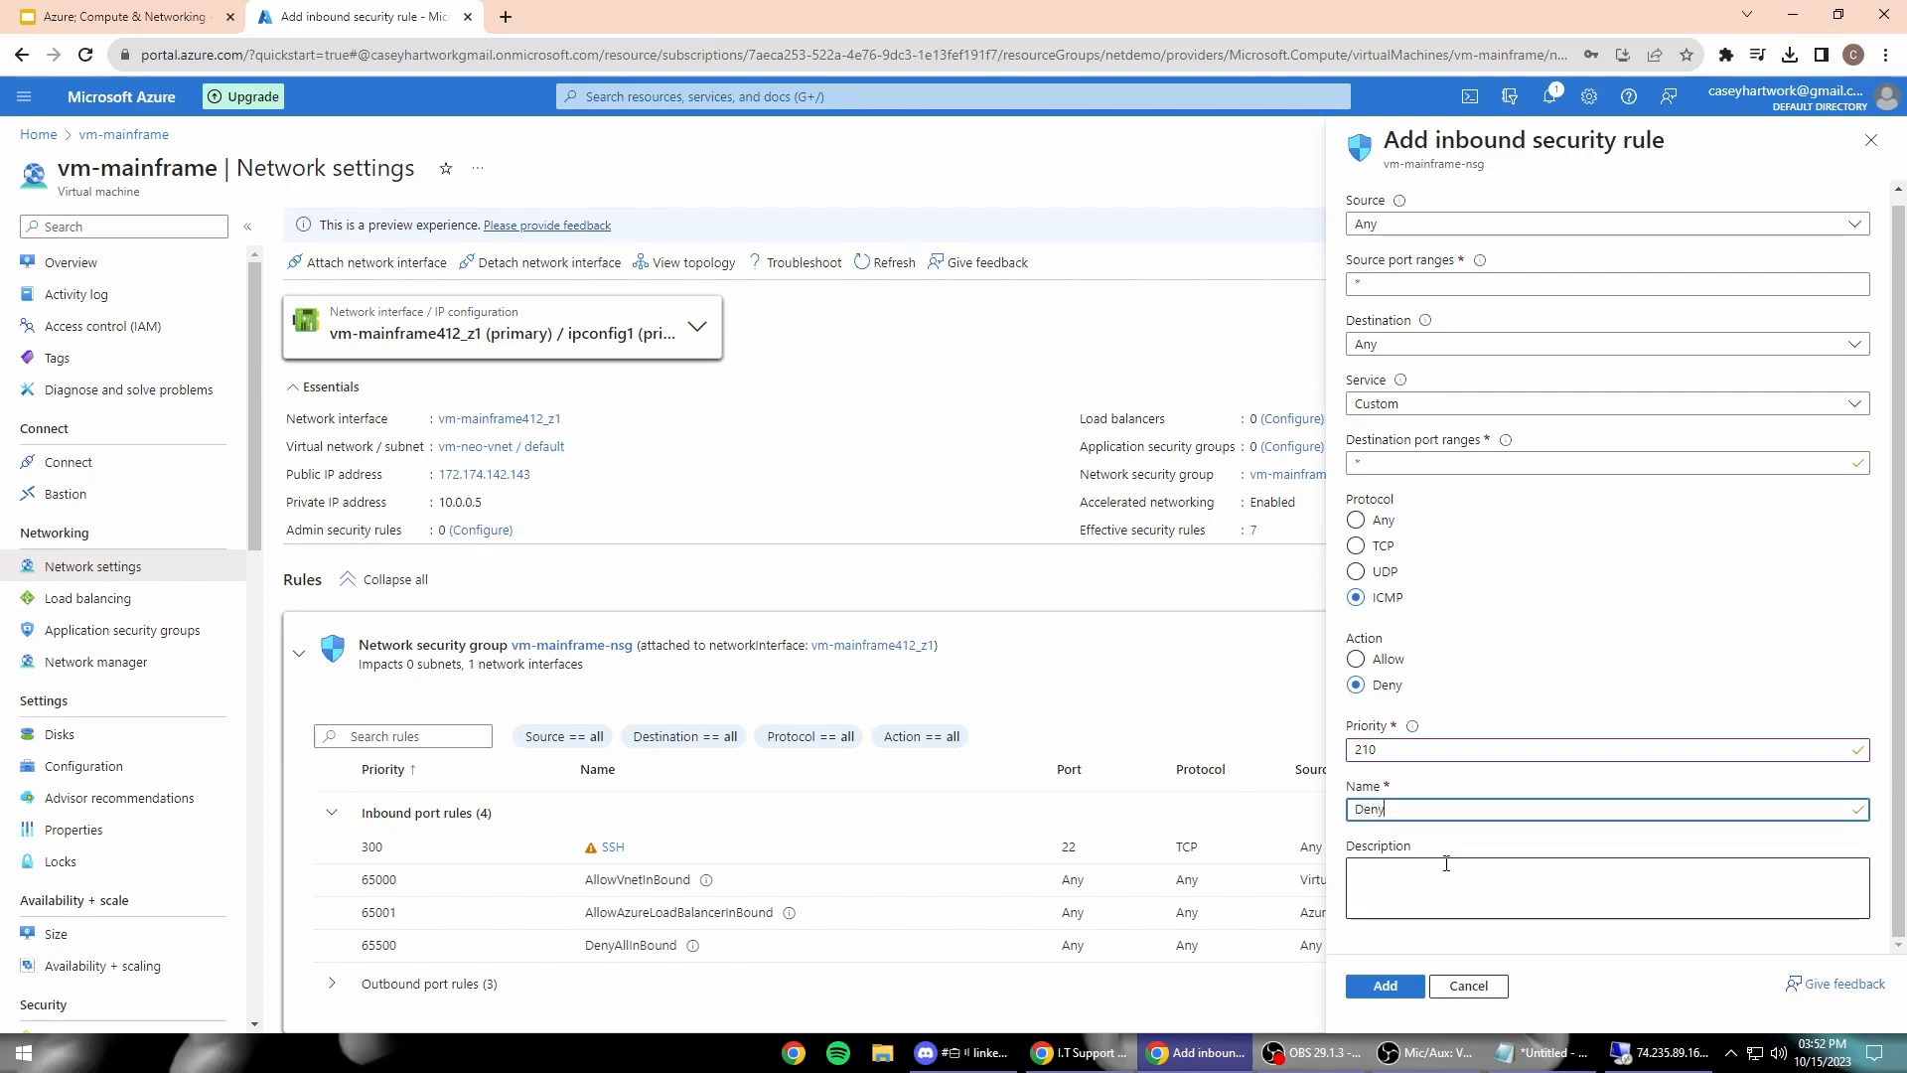
pyautogui.press('BackSpace')
pyautogui.press('BackSpace')
pyautogui.press('BackSpace')
pyautogui.write('ENYU')
pyautogui.write('NBO')
pyautogui.write('UNDICMP')
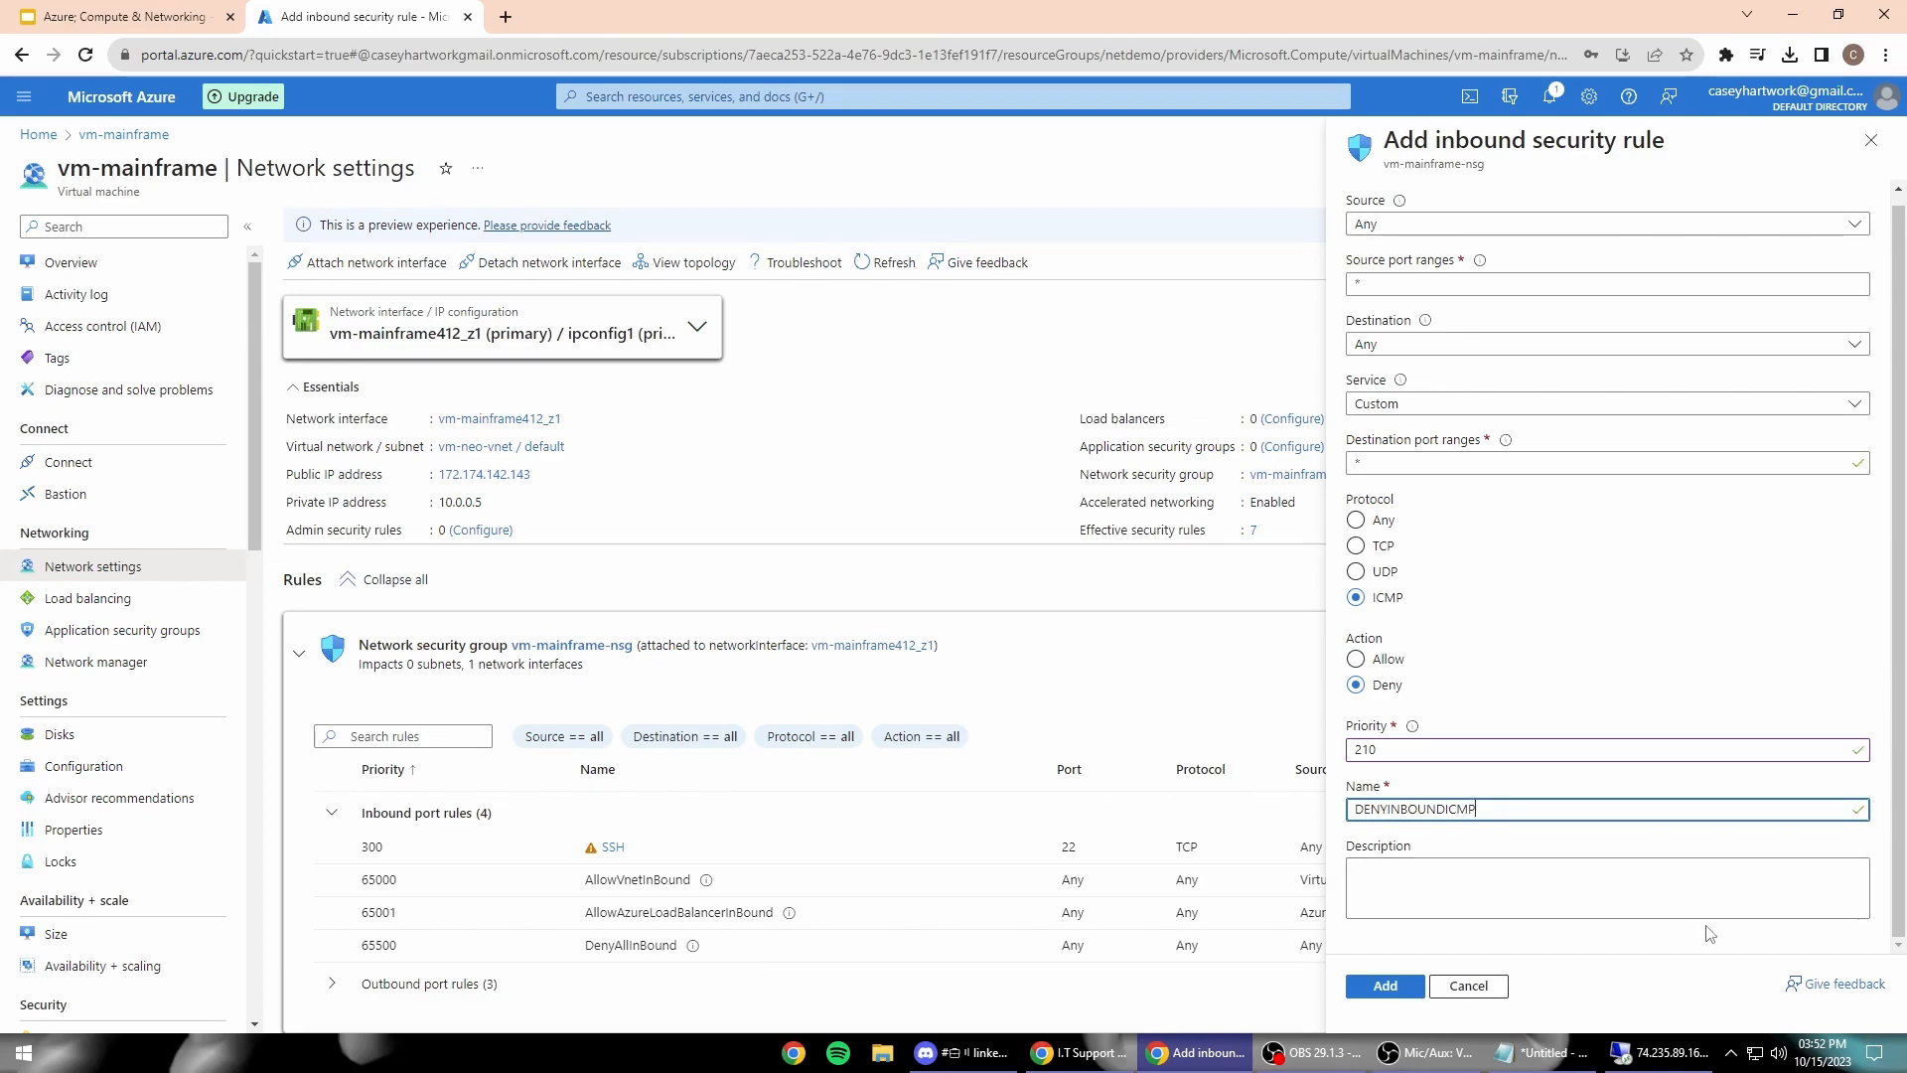
pyautogui.click(1391, 984)
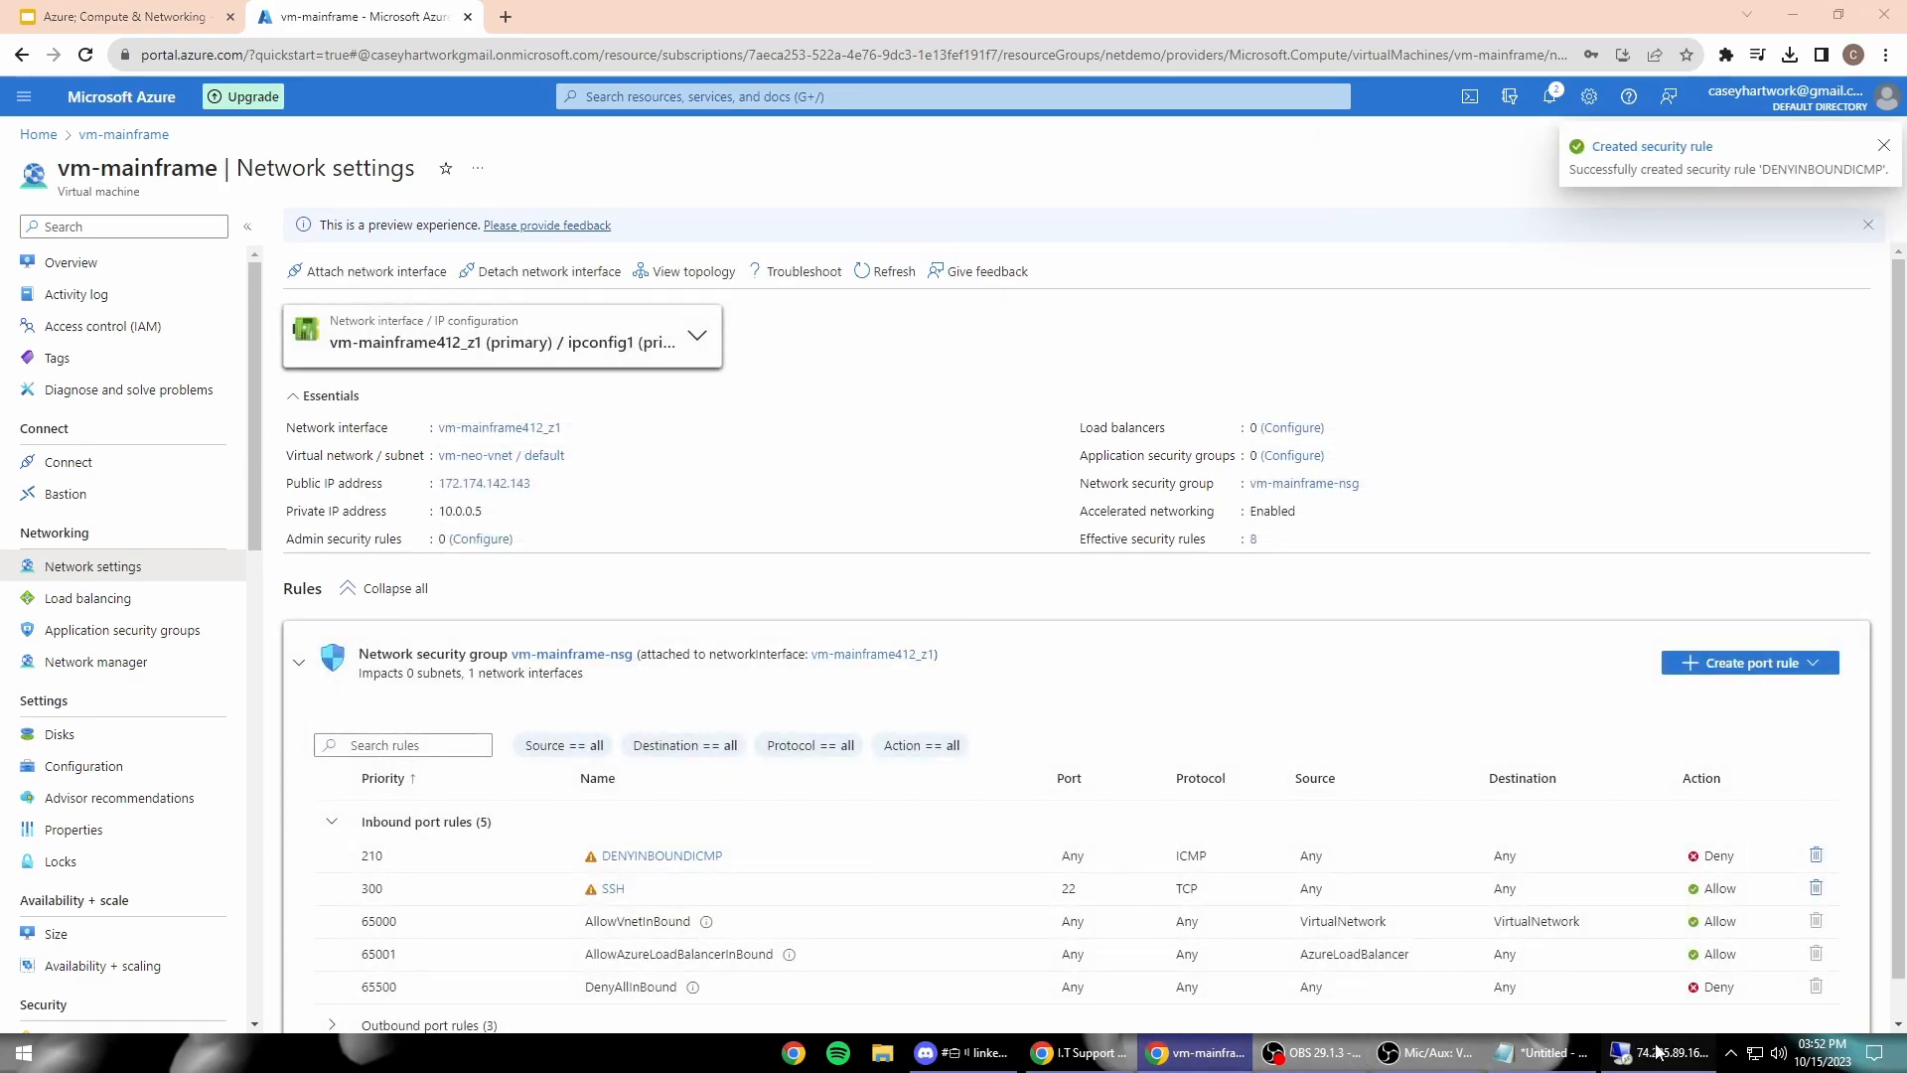
pyautogui.click(1657, 1052)
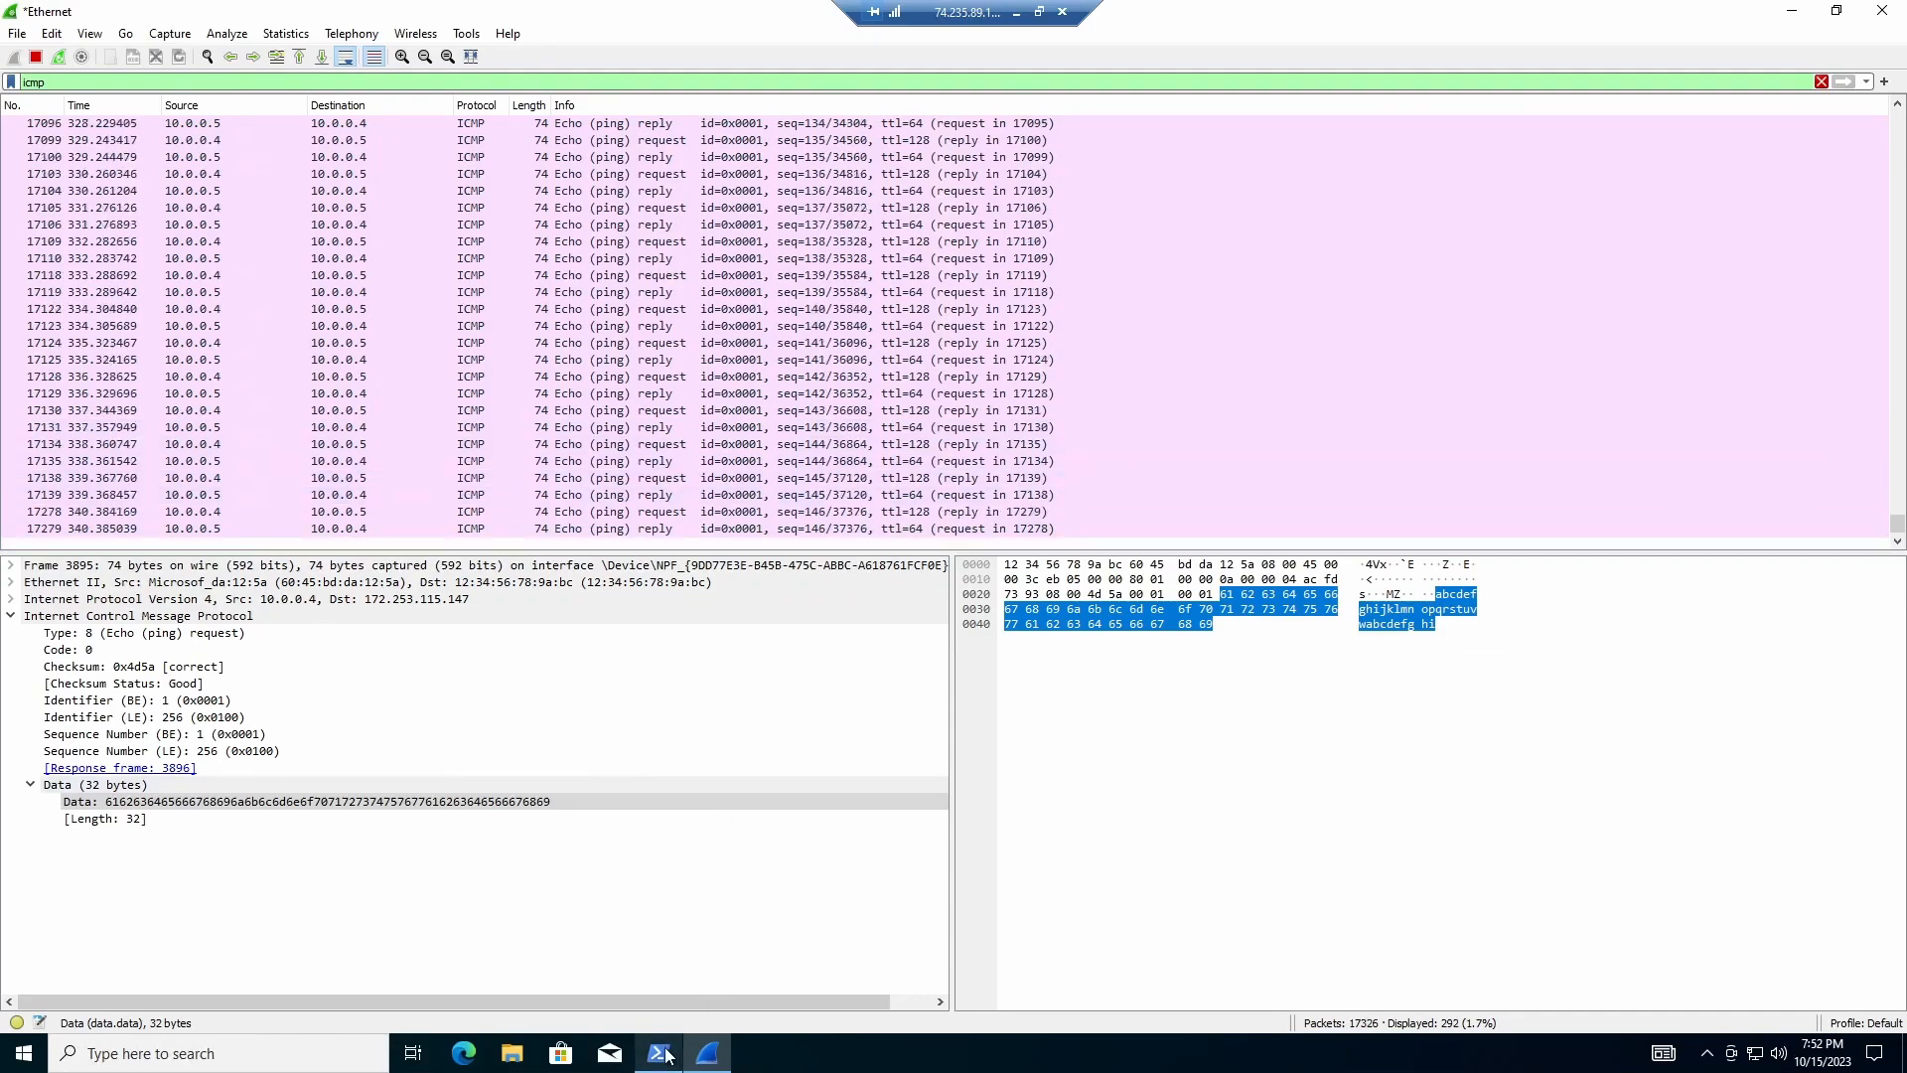
# Step: Place the PowerShell window pinging 10.0.0.5 beside the Wireshark packet list, sized to fit
pyautogui.click(660, 1052)
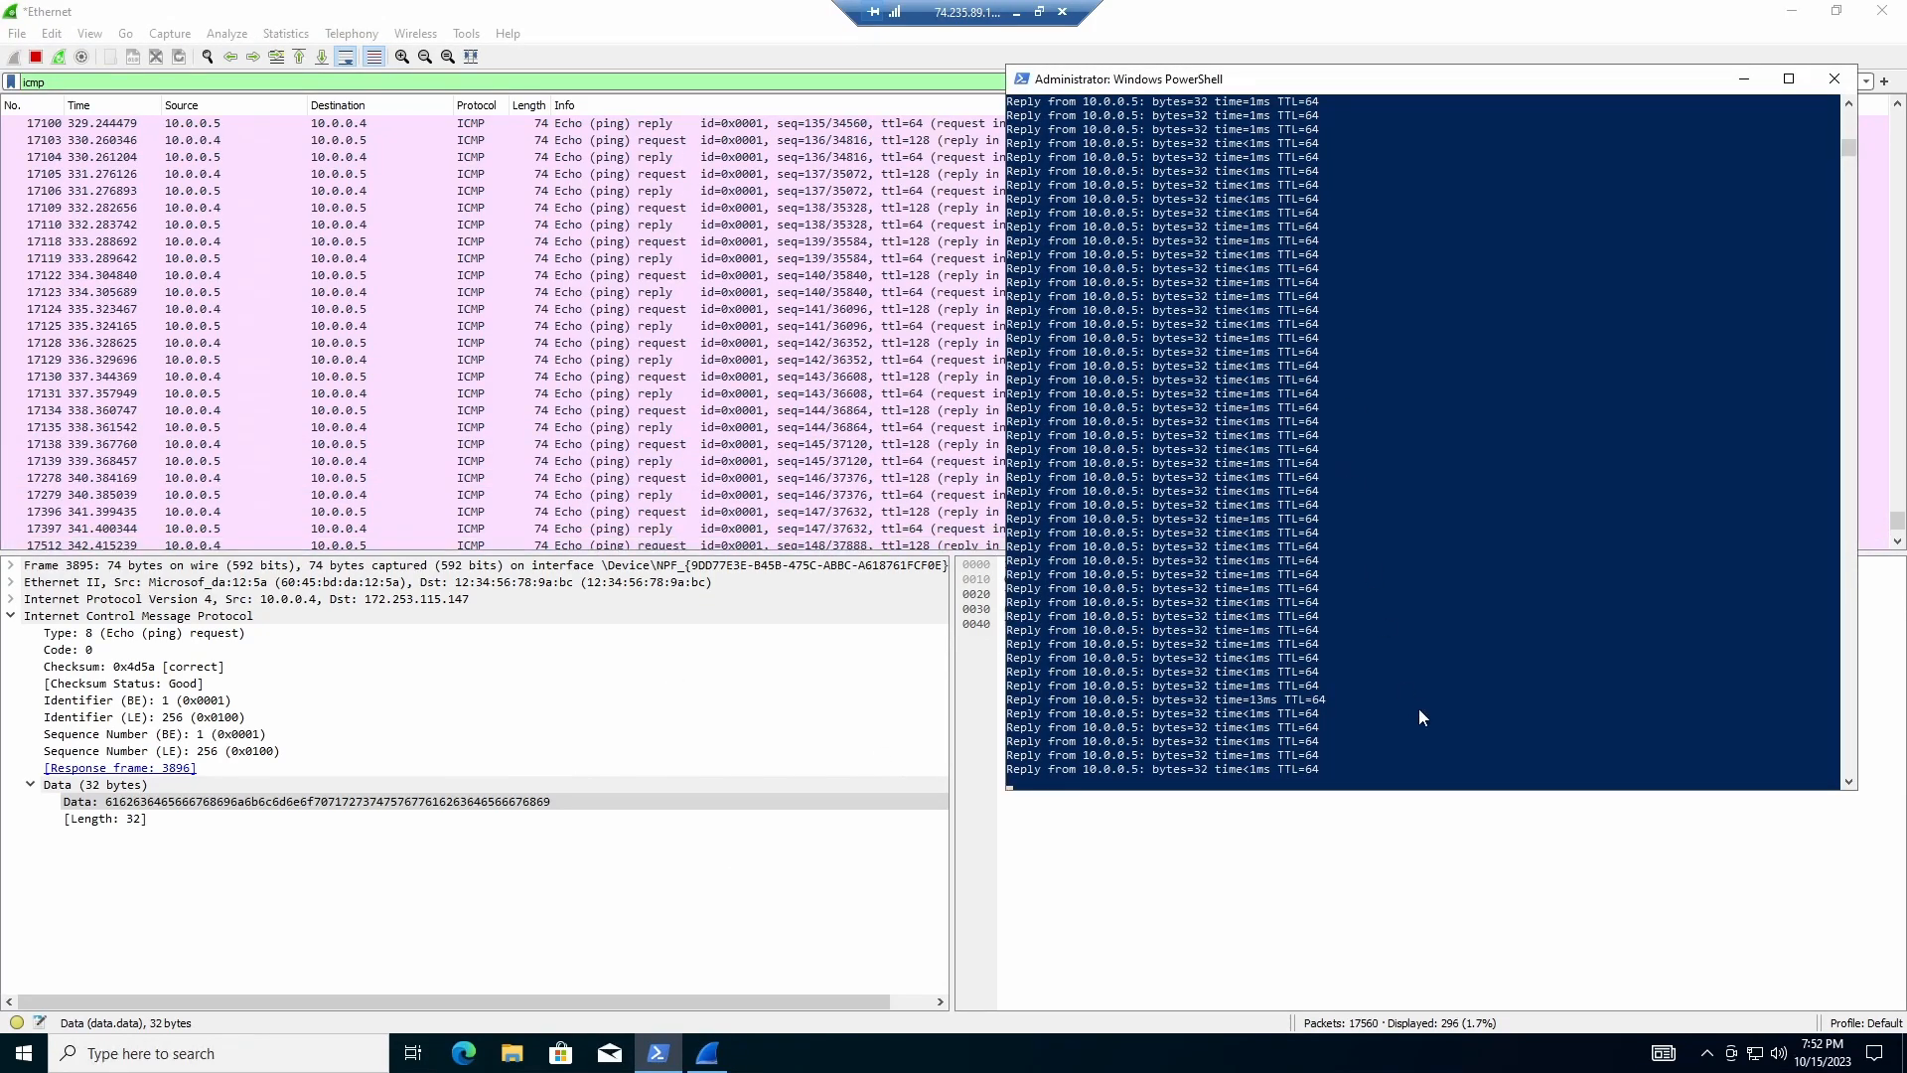
pyautogui.moveTo(1353, 86); pyautogui.dragTo(1381, 45)
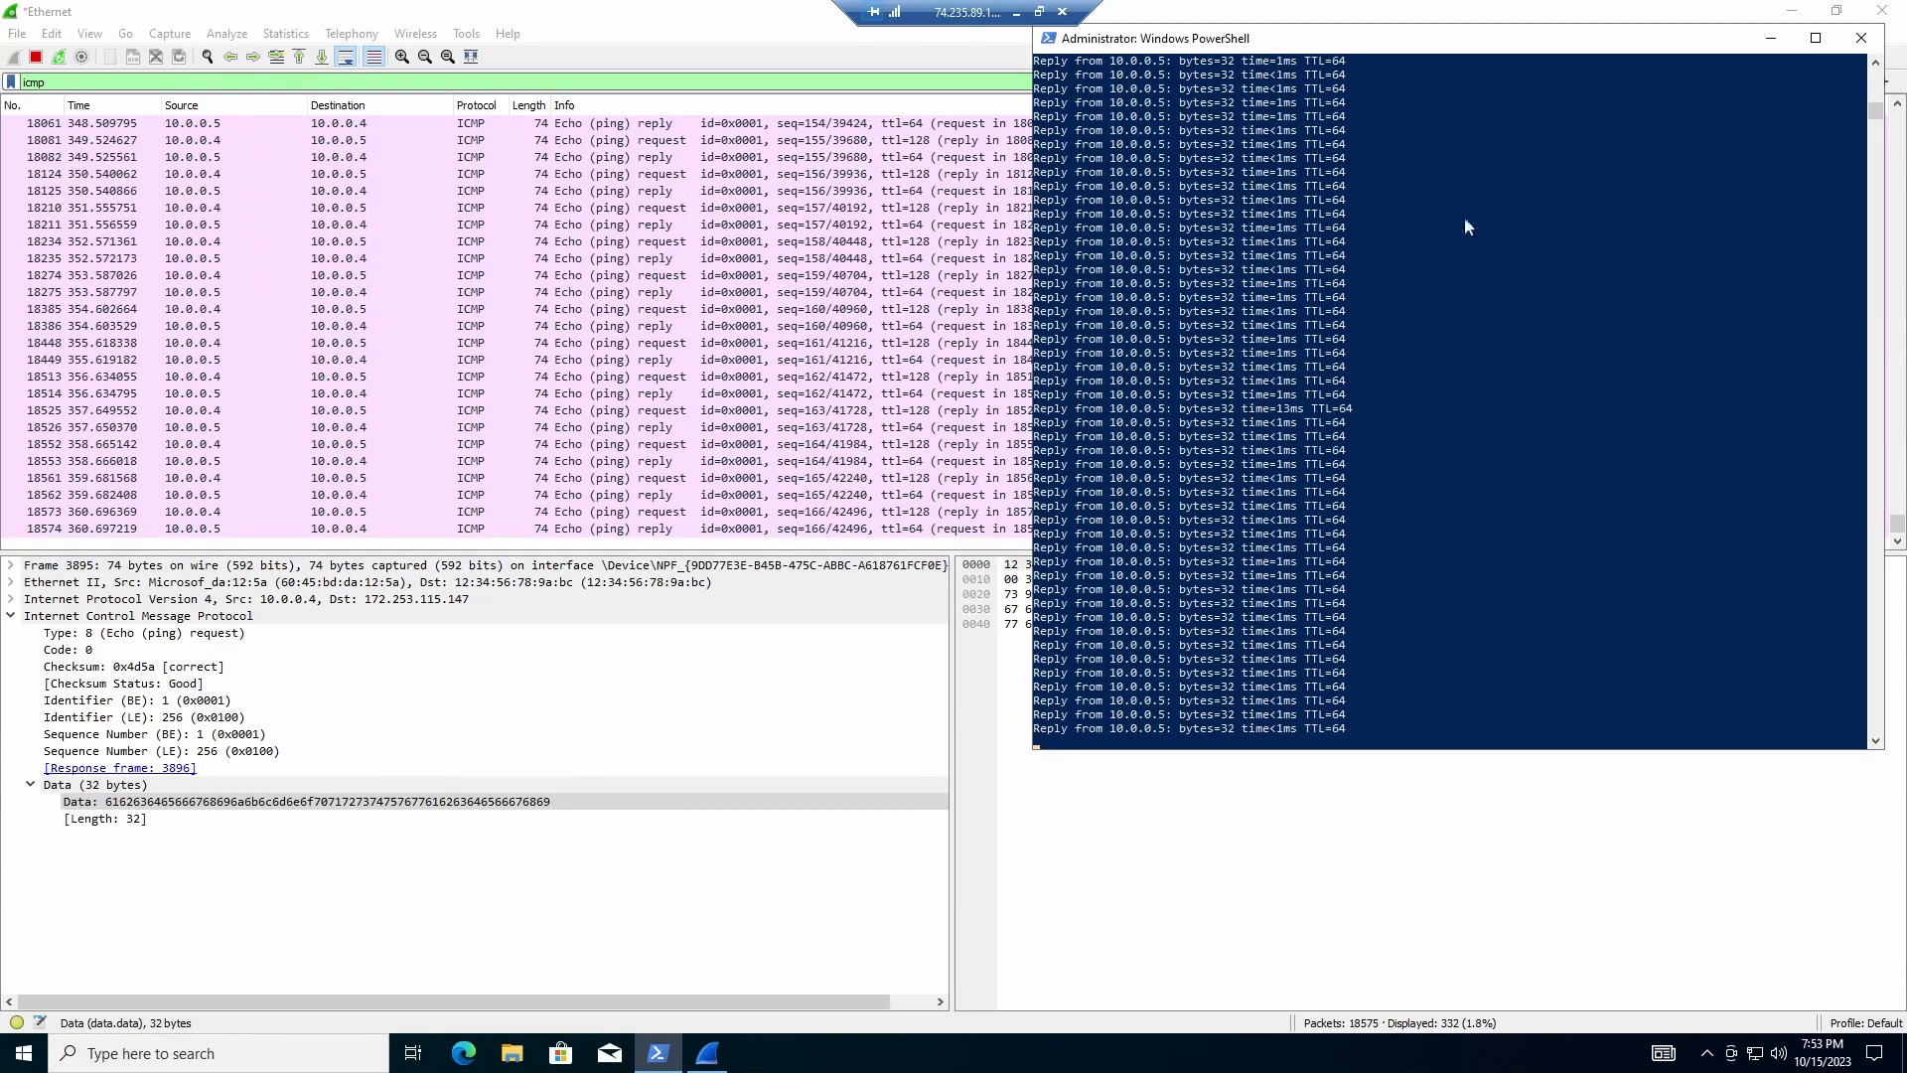
pyautogui.moveTo(1406, 40); pyautogui.dragTo(1354, 59)
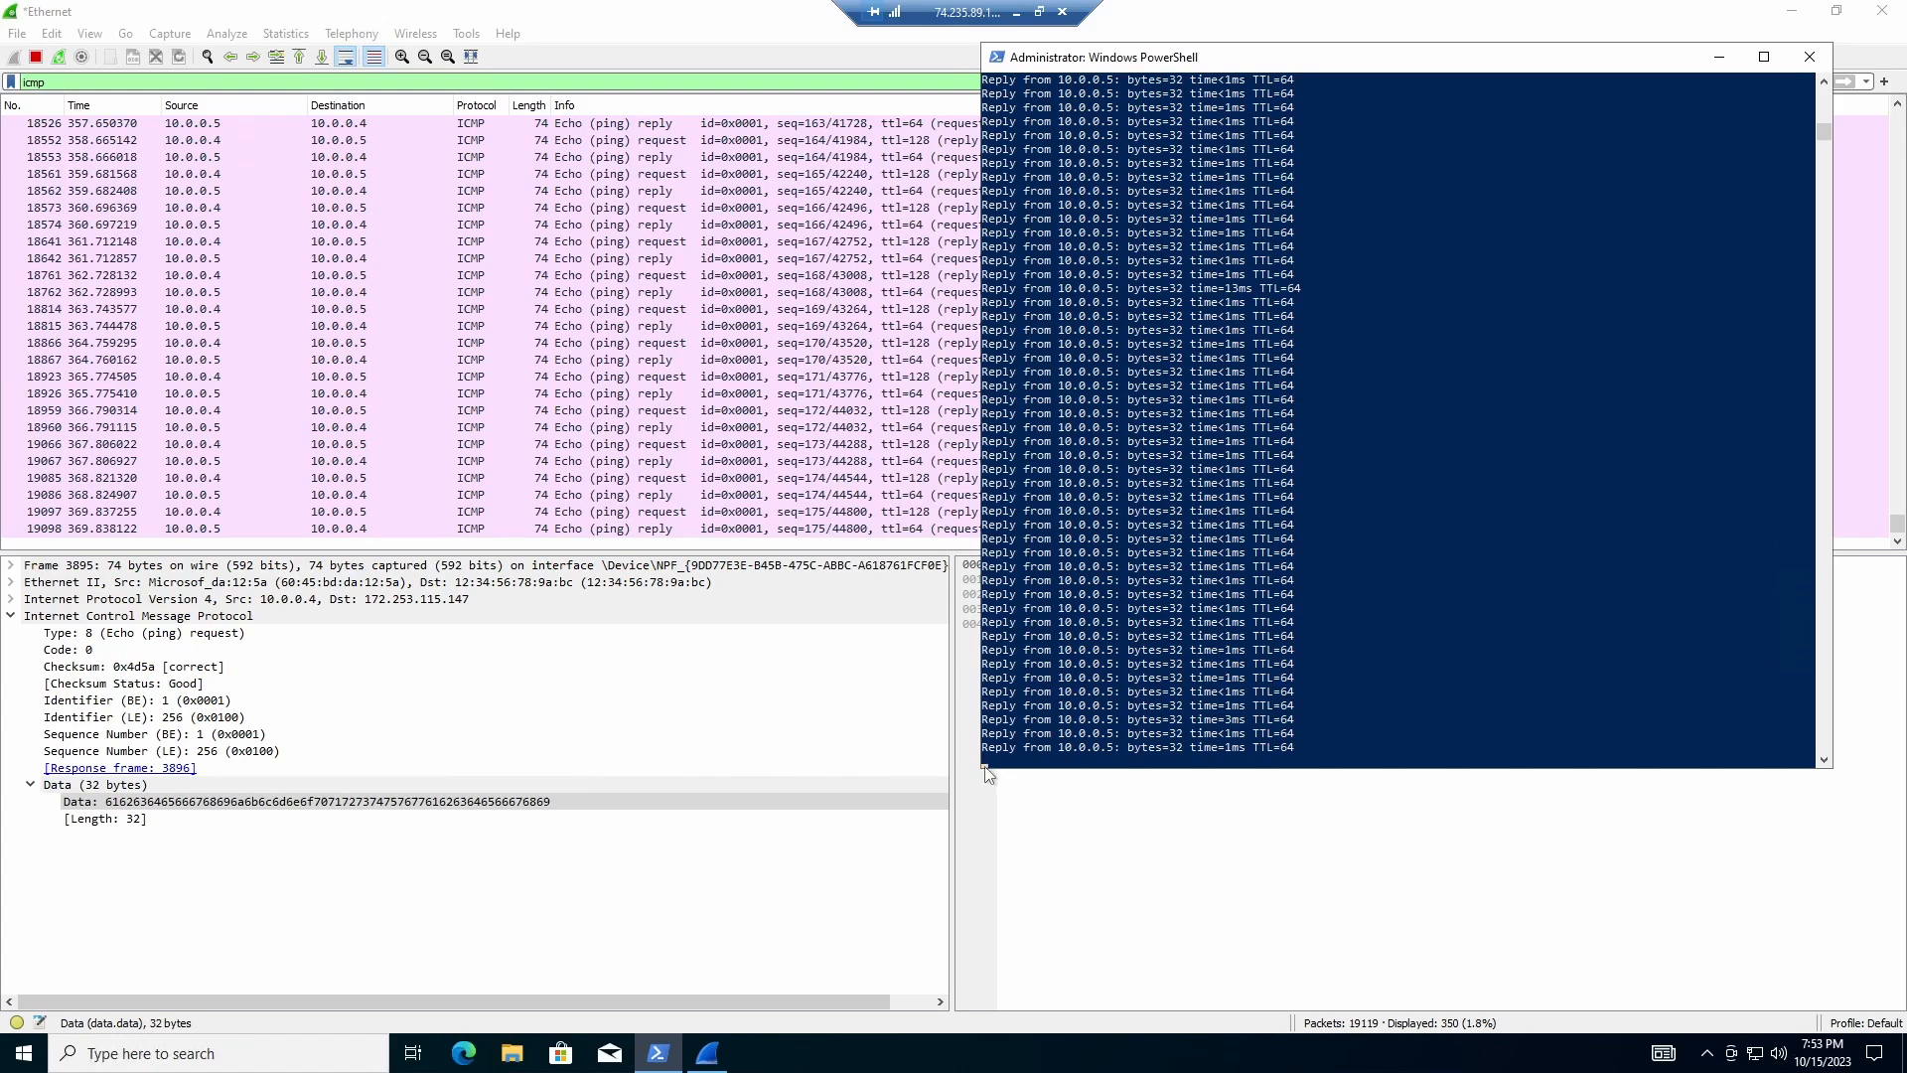
pyautogui.moveTo(992, 770); pyautogui.dragTo(998, 834)
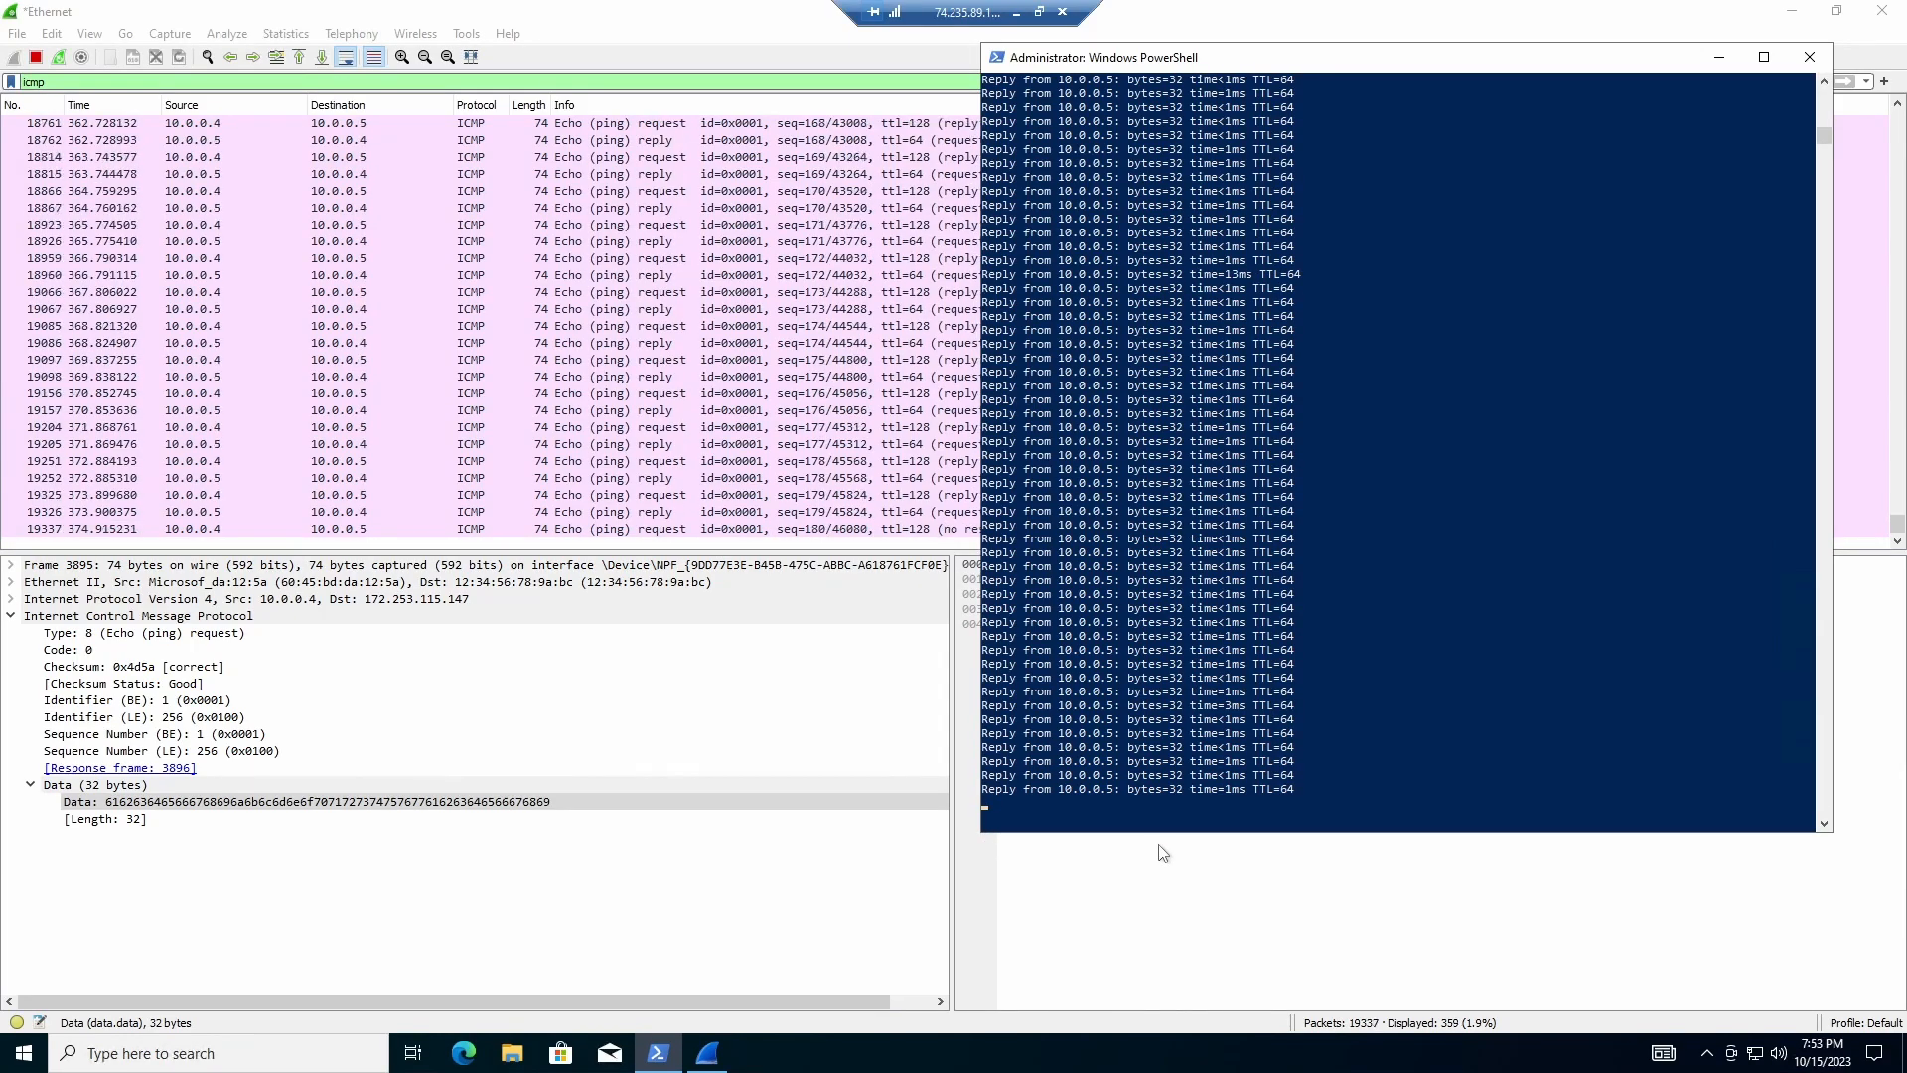
pyautogui.moveTo(1318, 68)
pyautogui.mouseDown()
pyautogui.moveTo(1351, 32)
pyautogui.moveTo(1323, 38)
pyautogui.mouseUp()
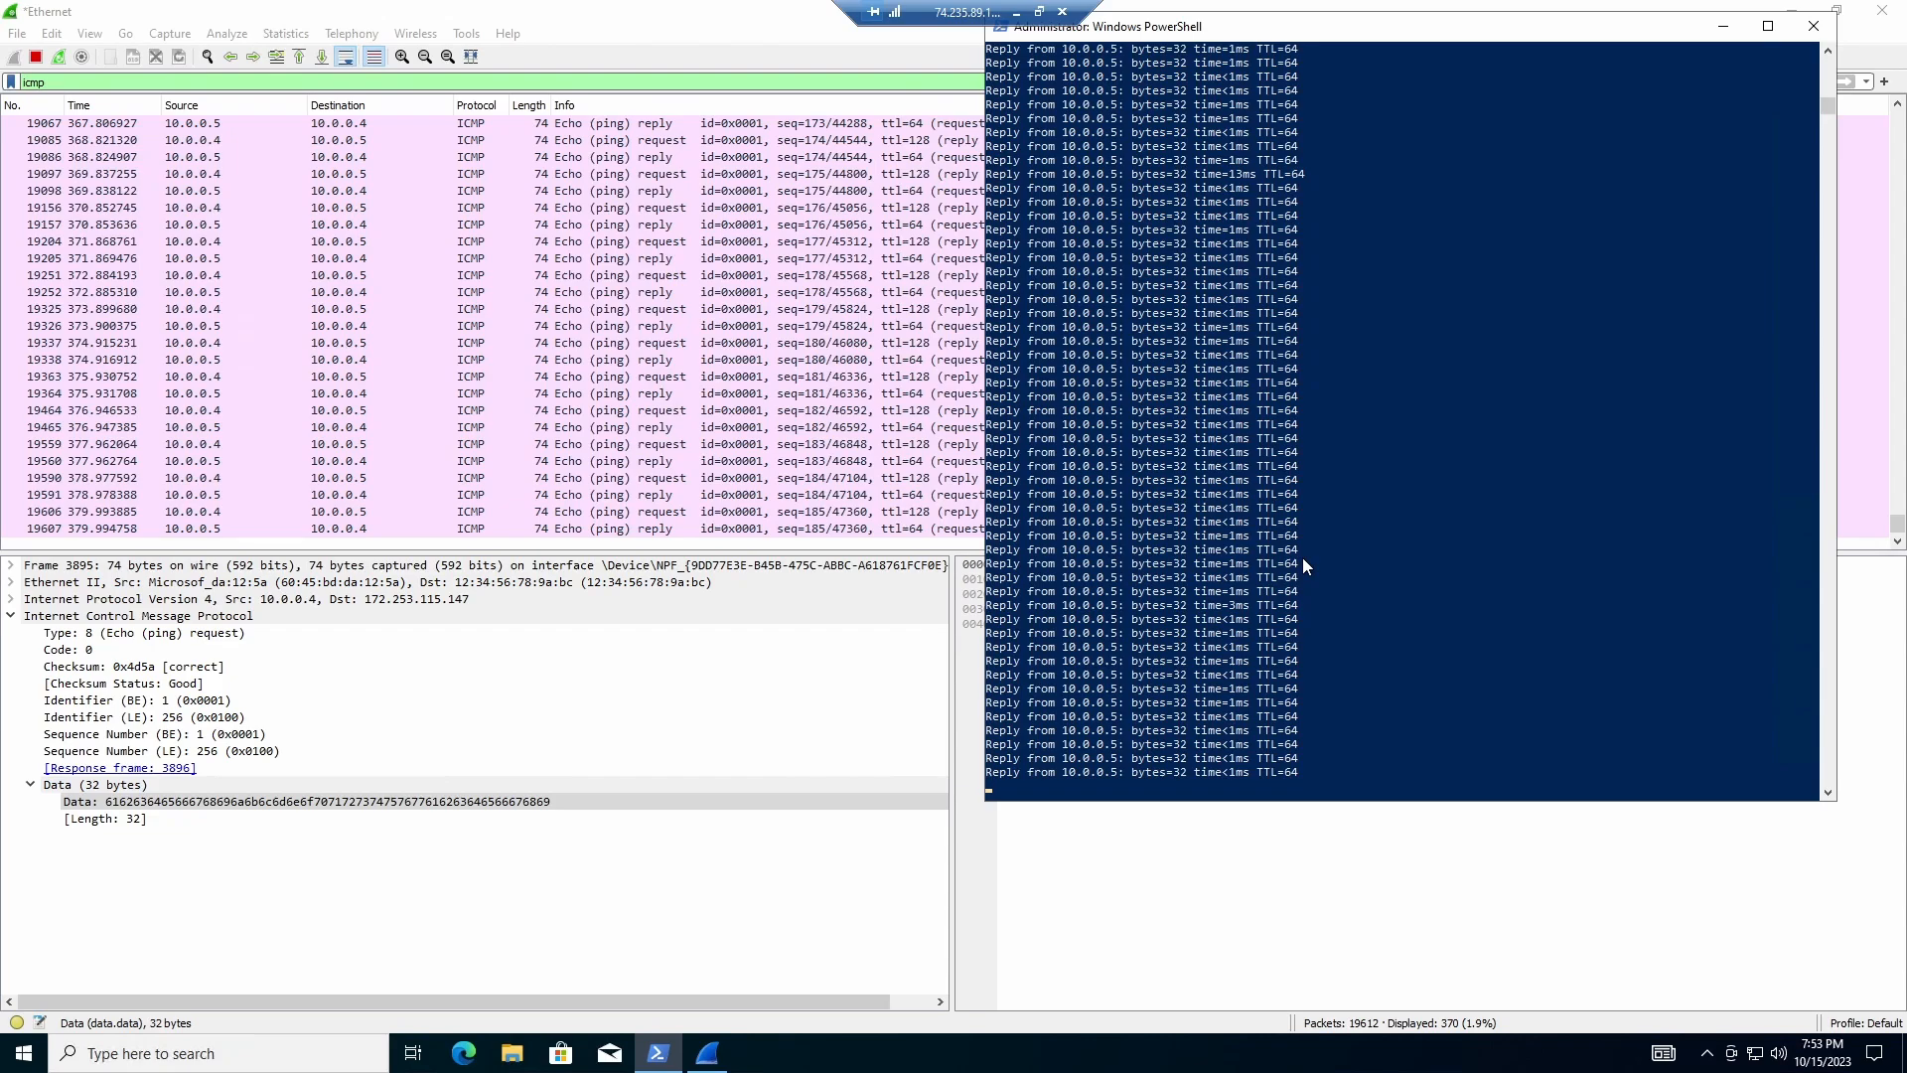
pyautogui.scroll(-2, 1311, 591)
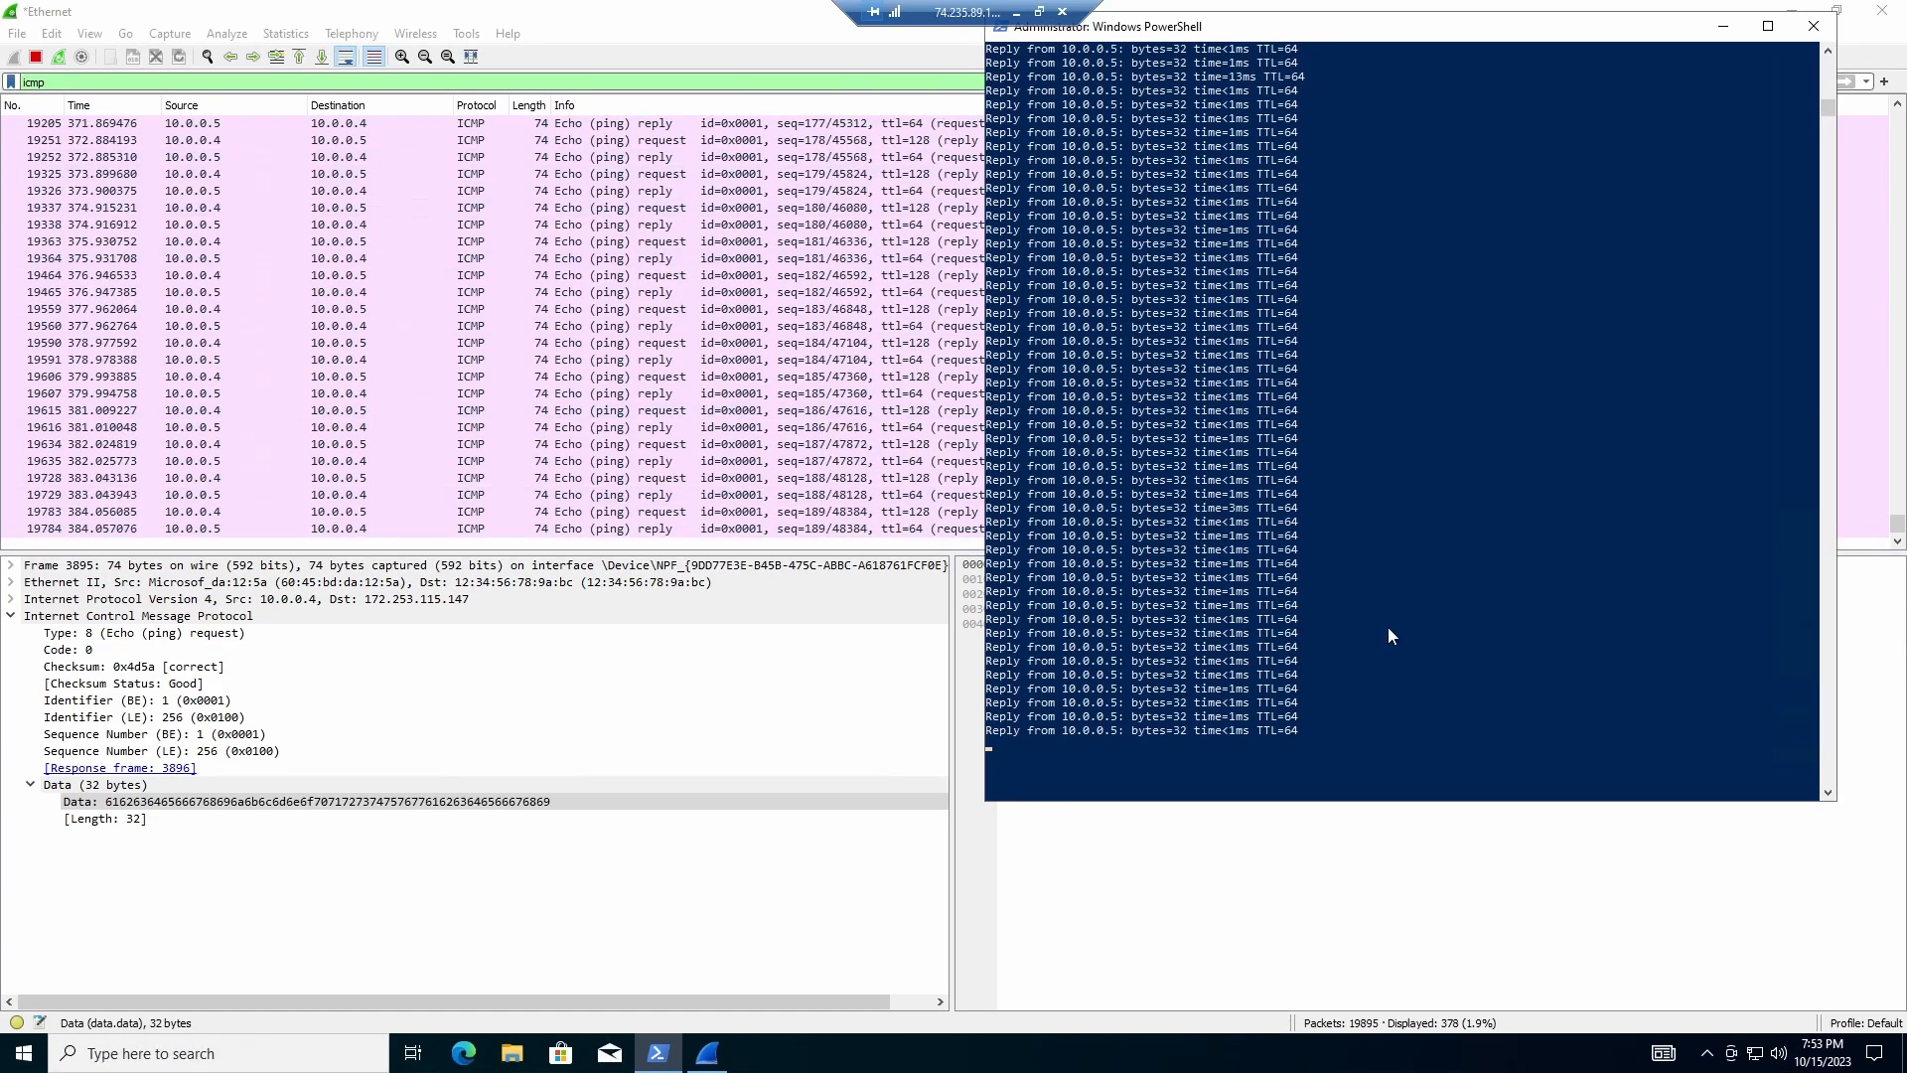
pyautogui.scroll(-5, 1391, 633)
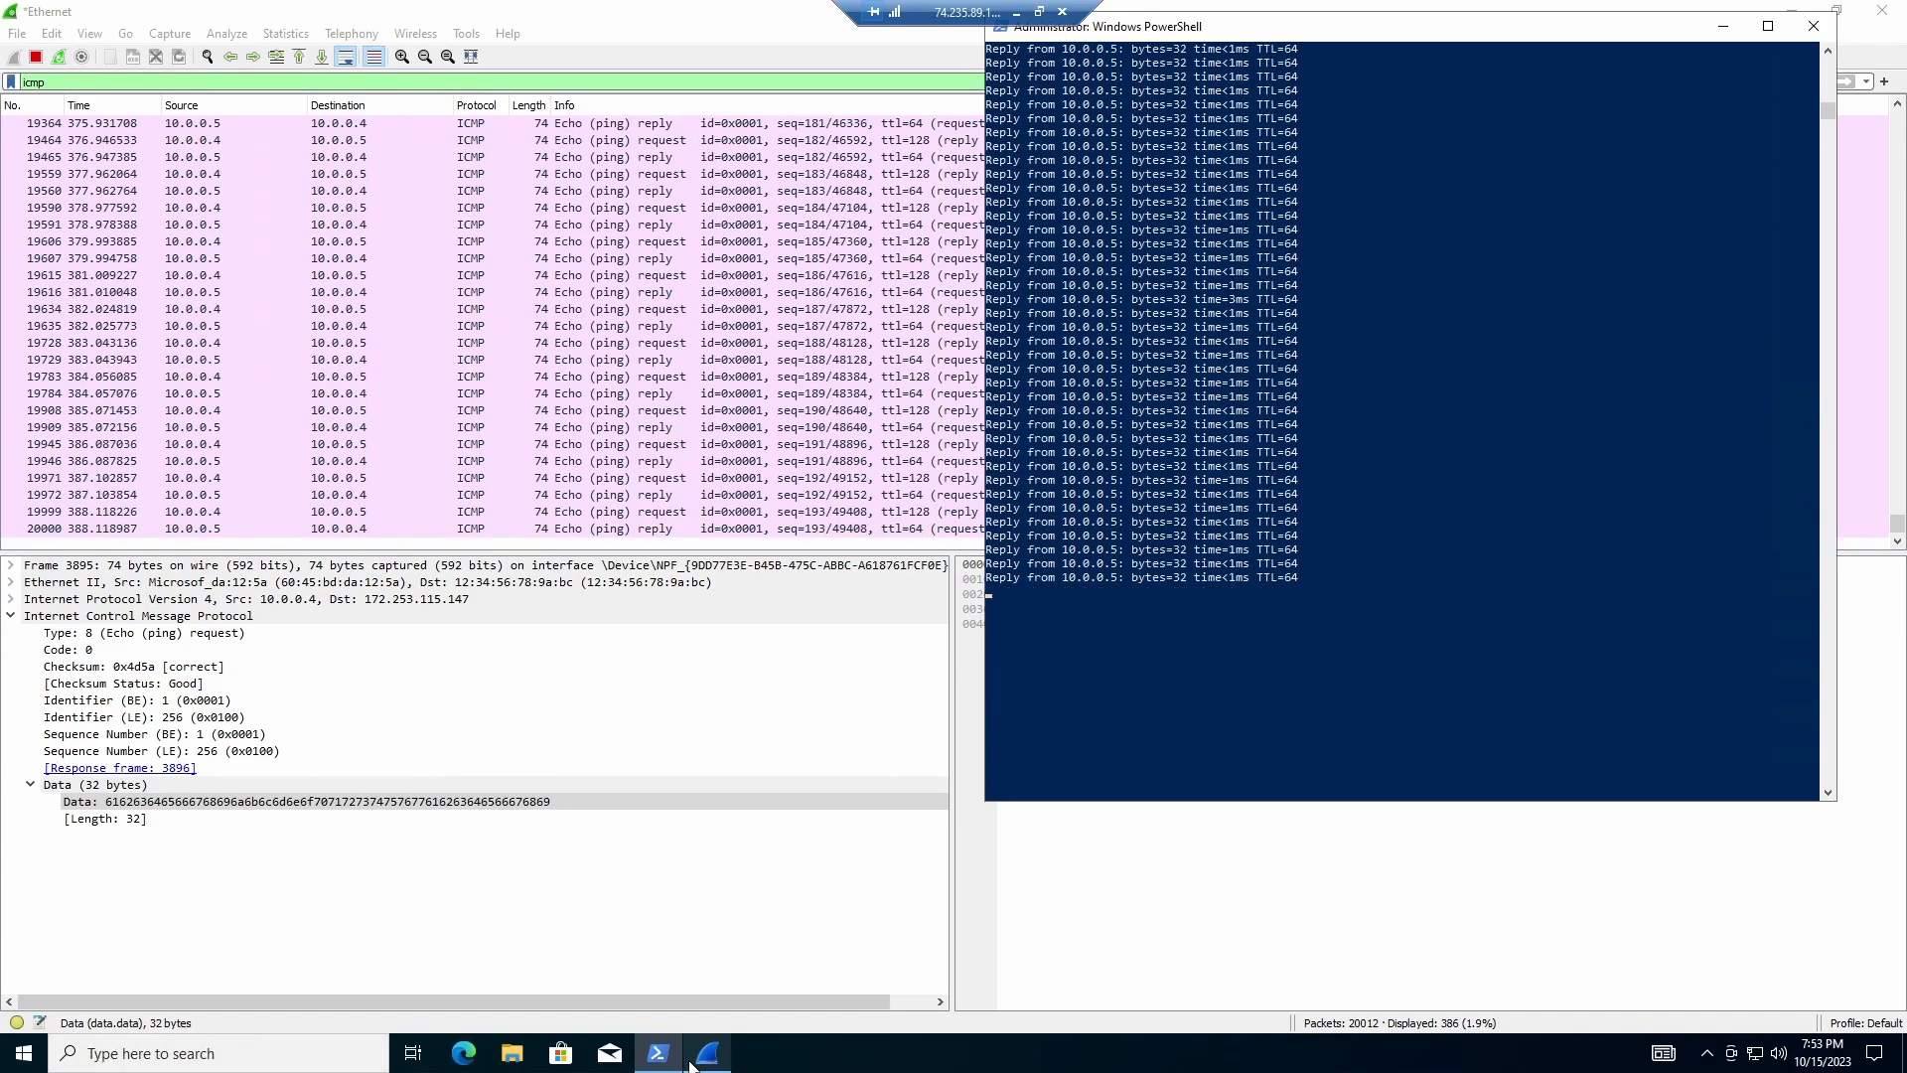
# Step: Glance at the Azure rule, then shrink the ping window to watch pings time out
pyautogui.click(1016, 13)
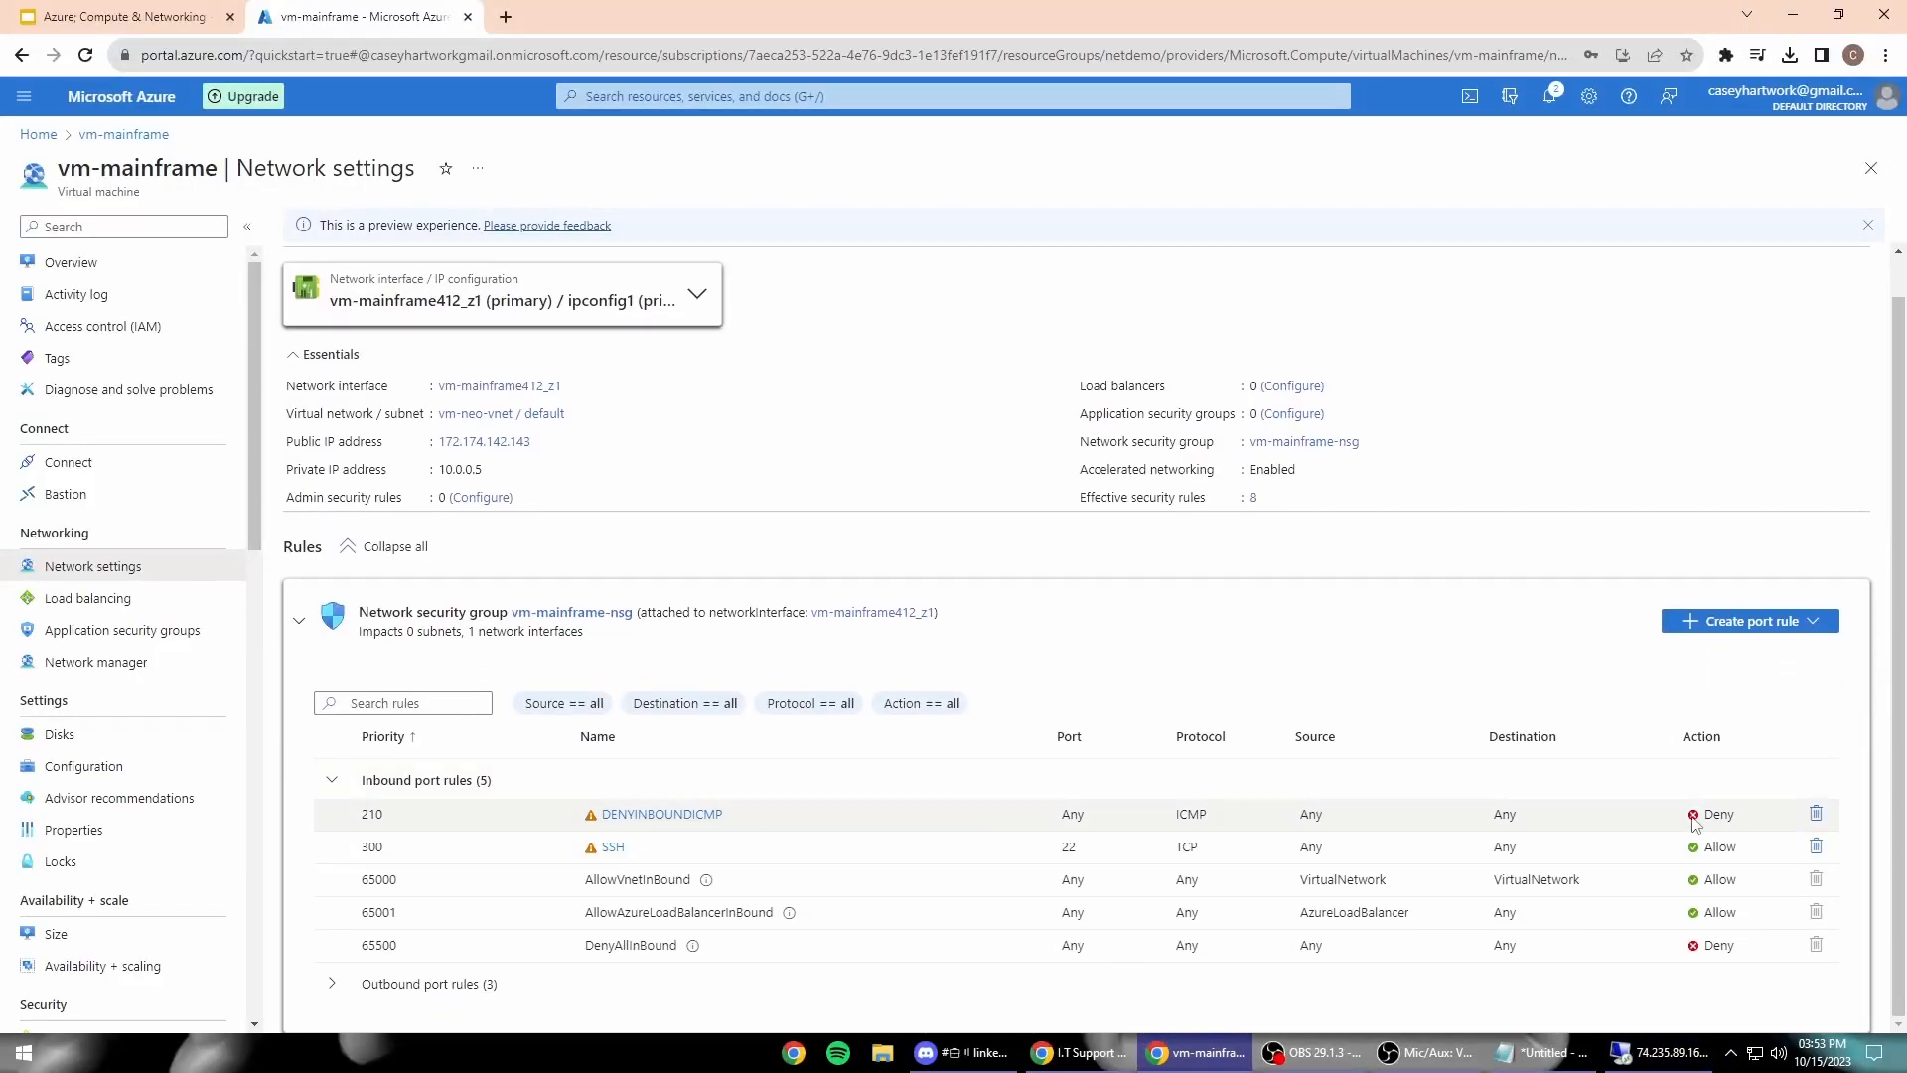
pyautogui.click(1649, 1053)
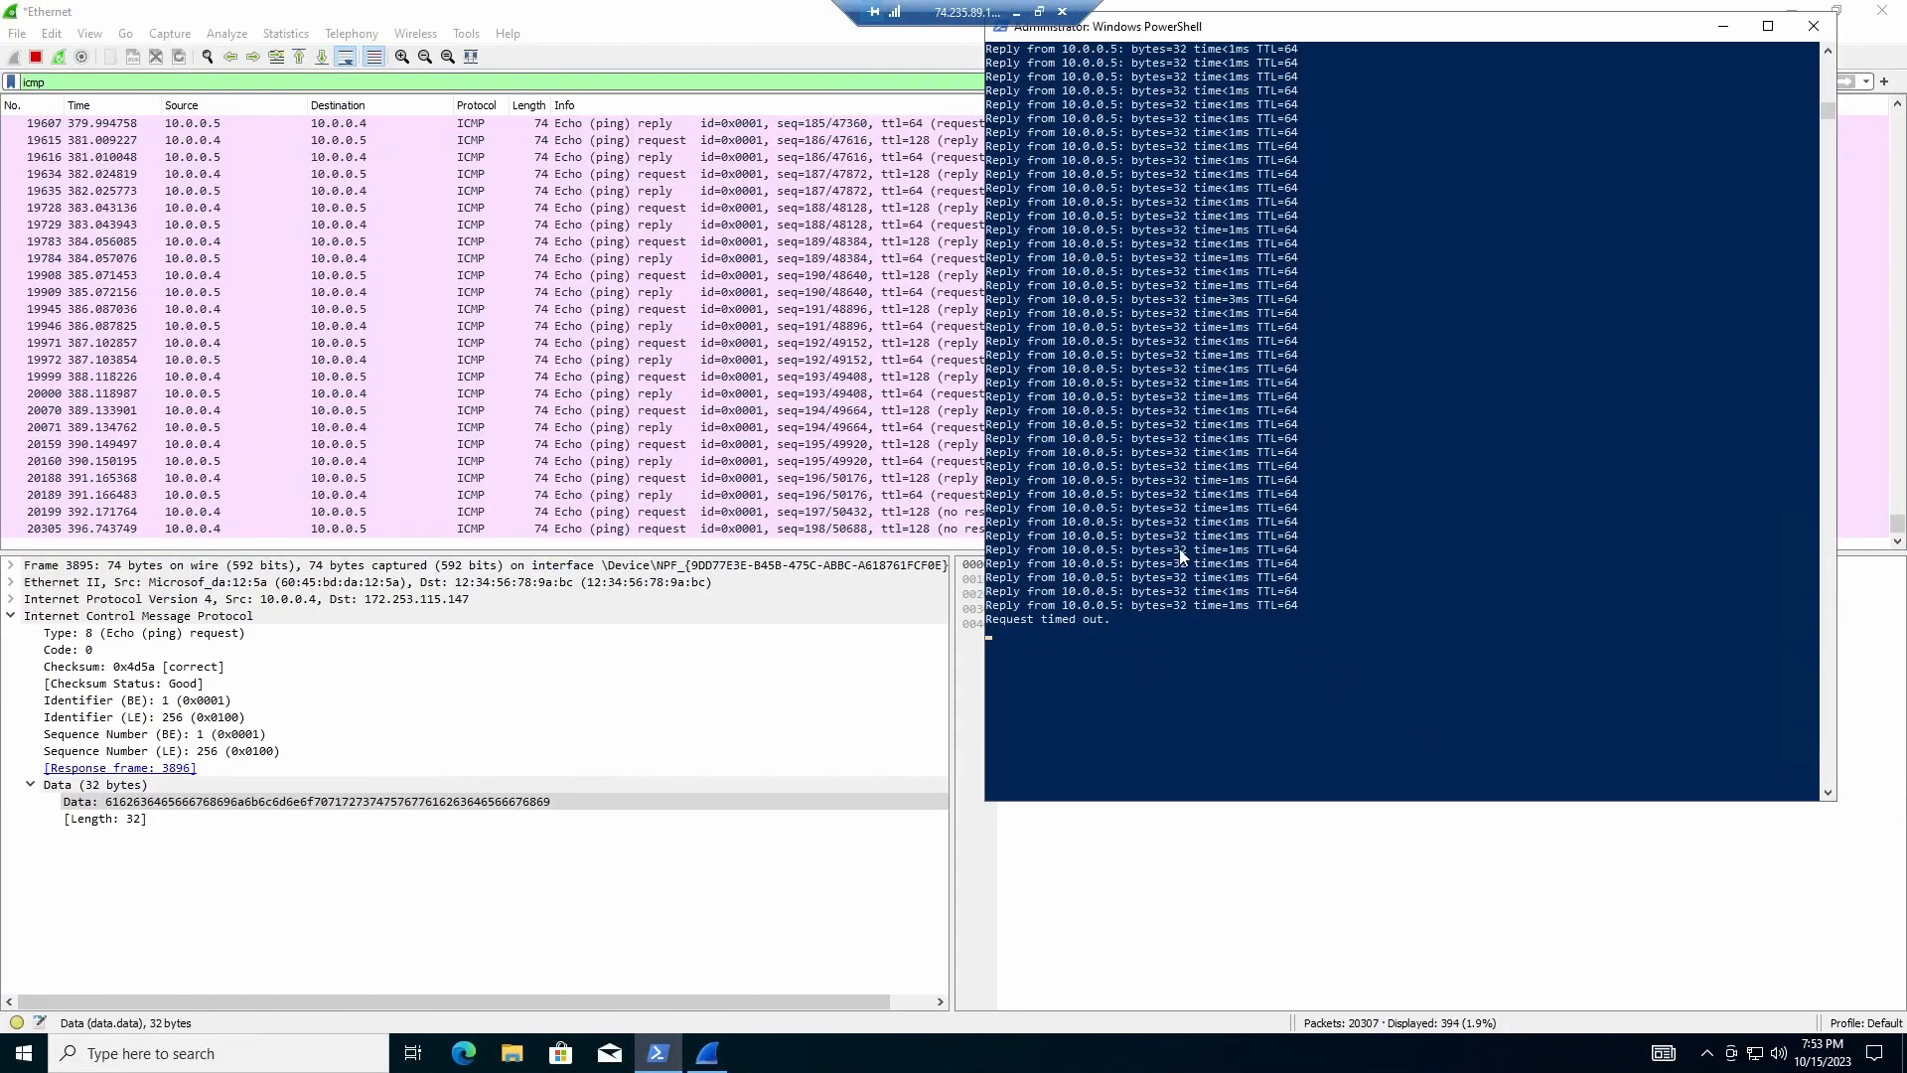
pyautogui.scroll(-1, 1064, 633)
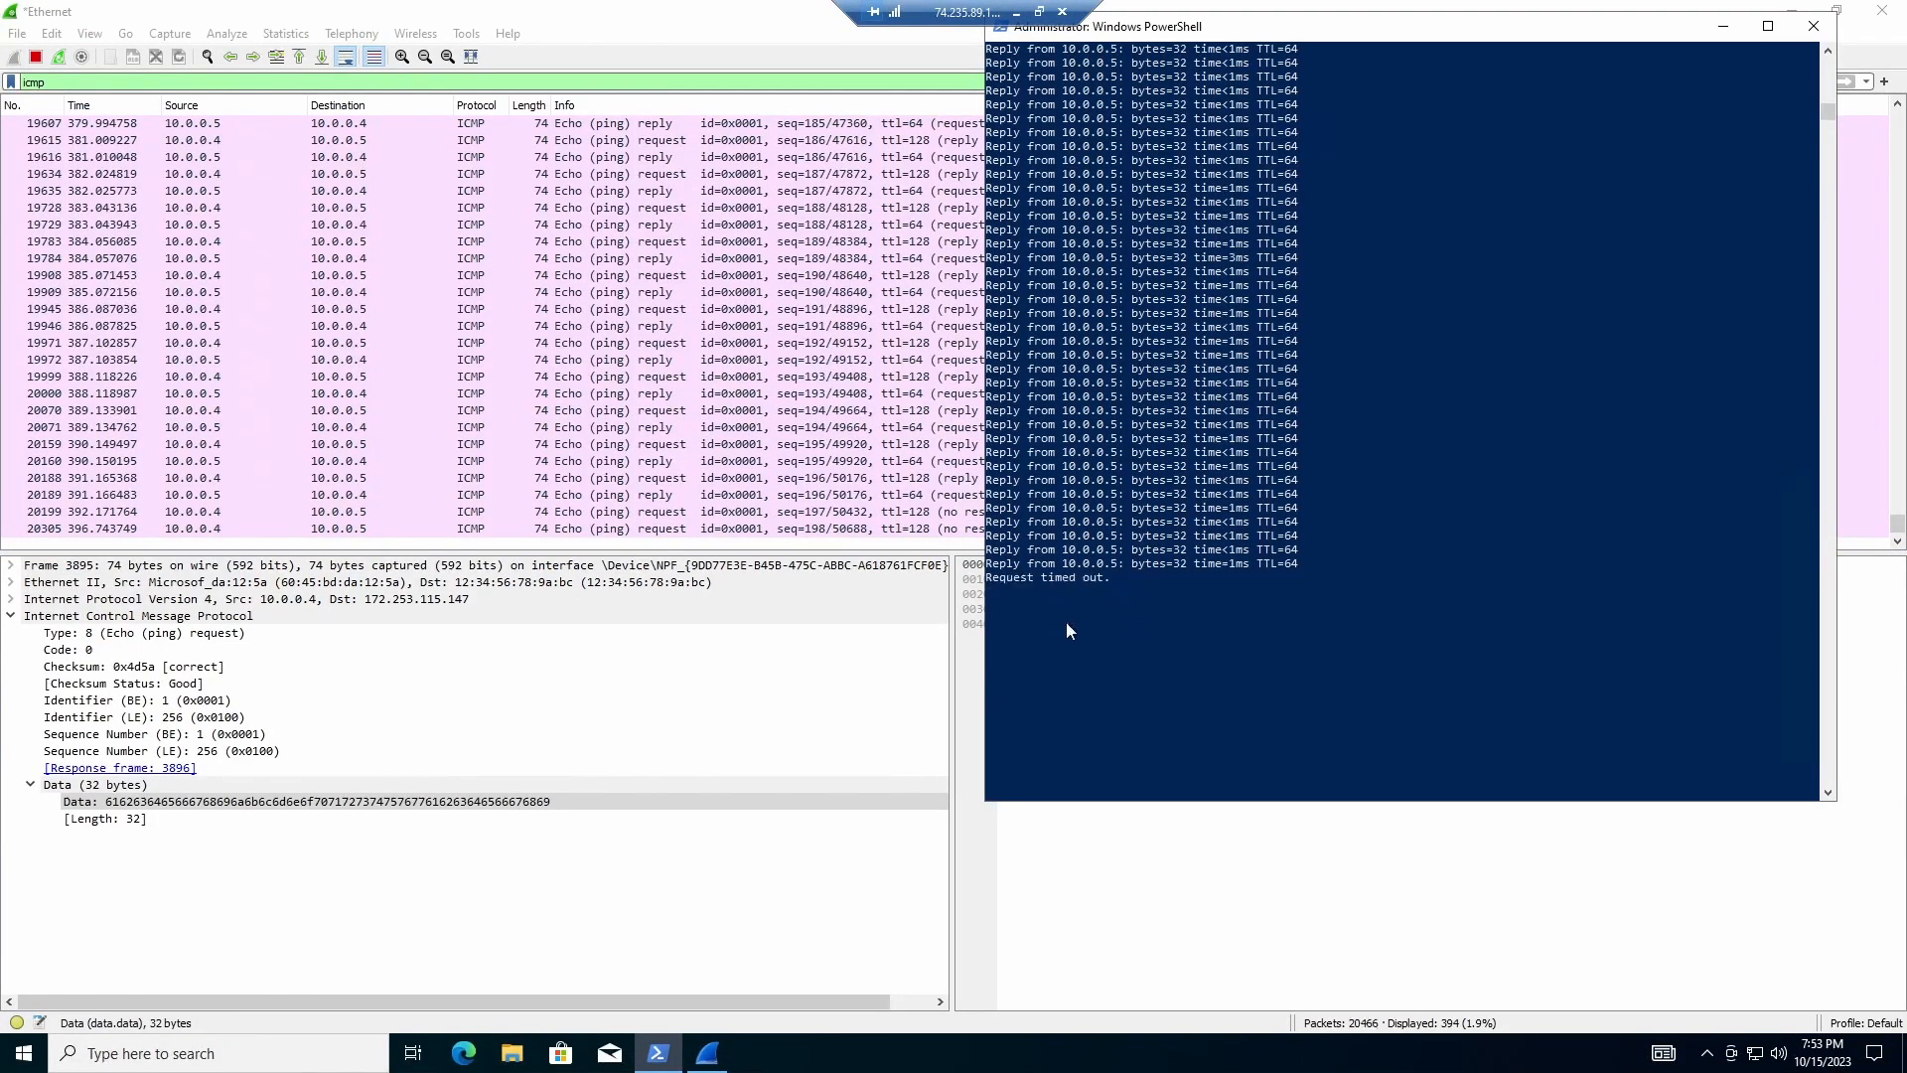
pyautogui.scroll(2, 1065, 633)
pyautogui.scroll(-1, 1077, 663)
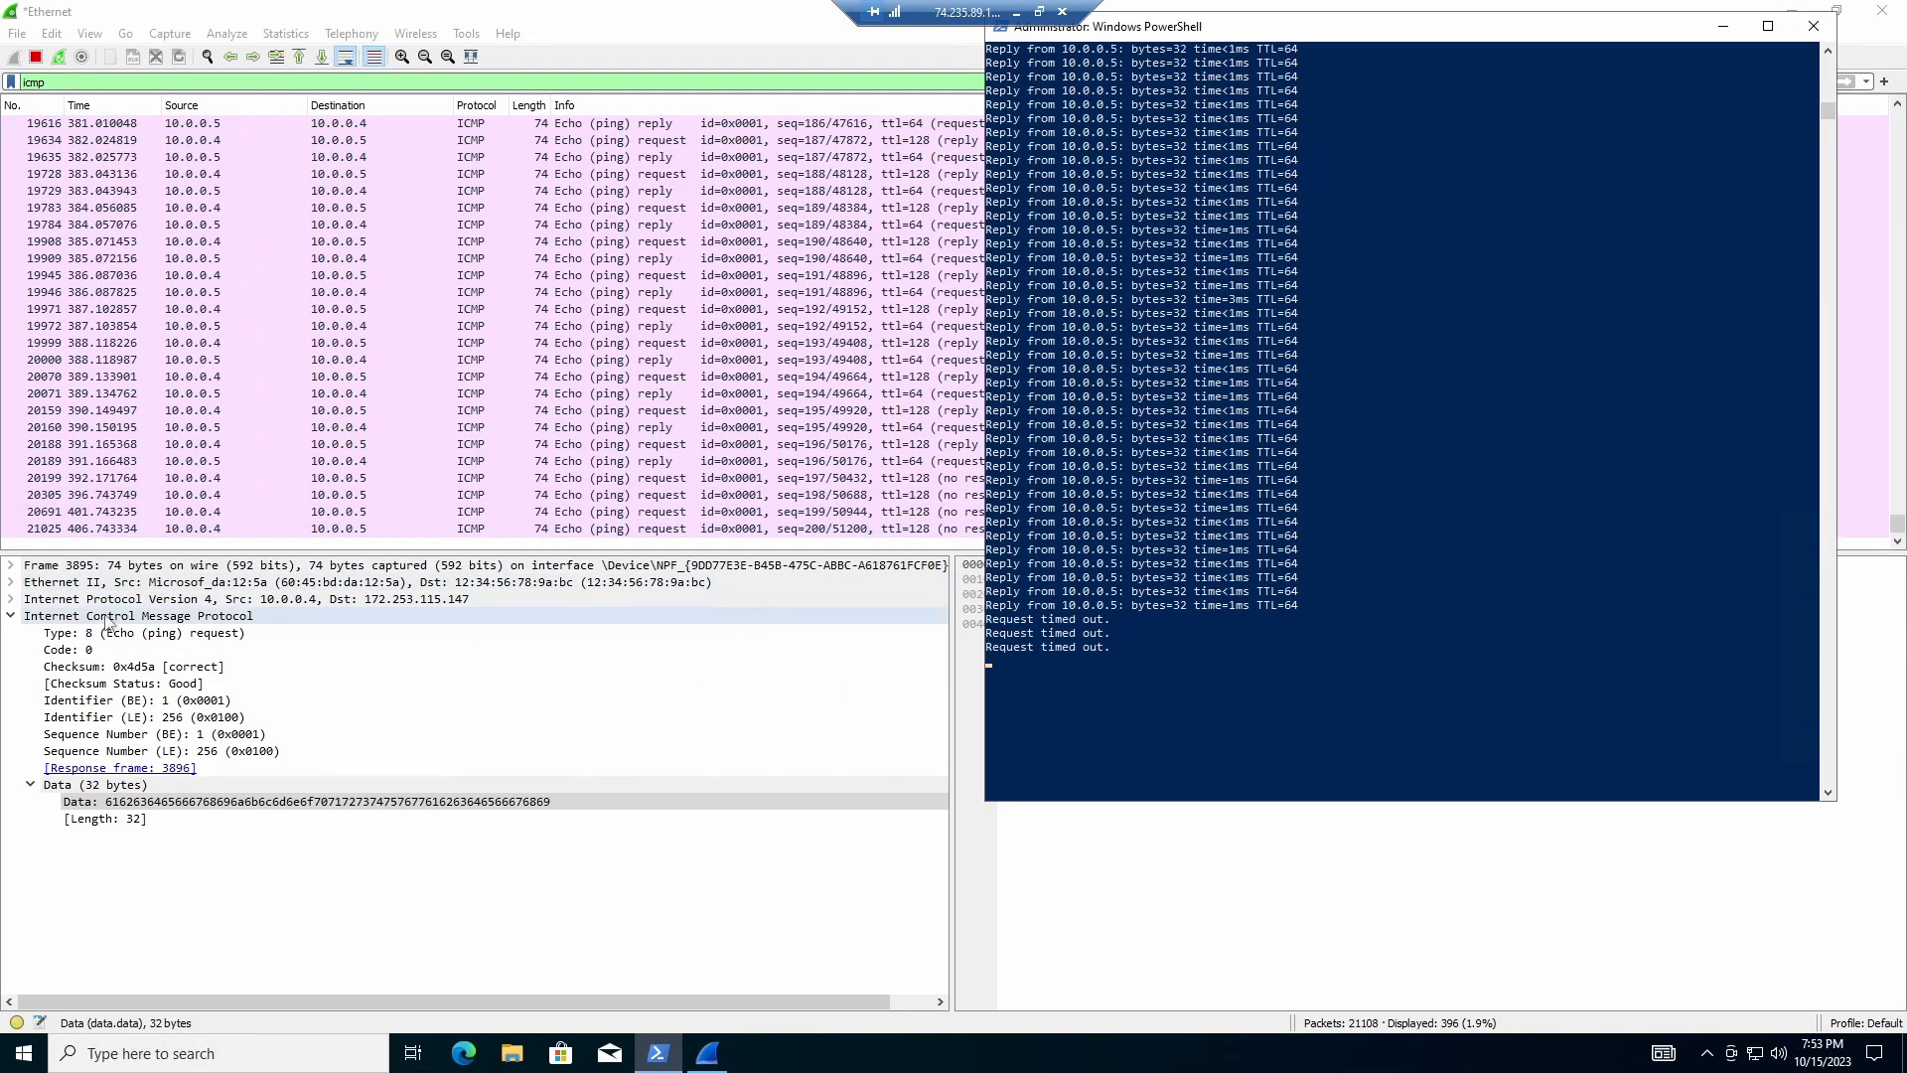
pyautogui.moveTo(1386, 134); pyautogui.dragTo(1251, 119)
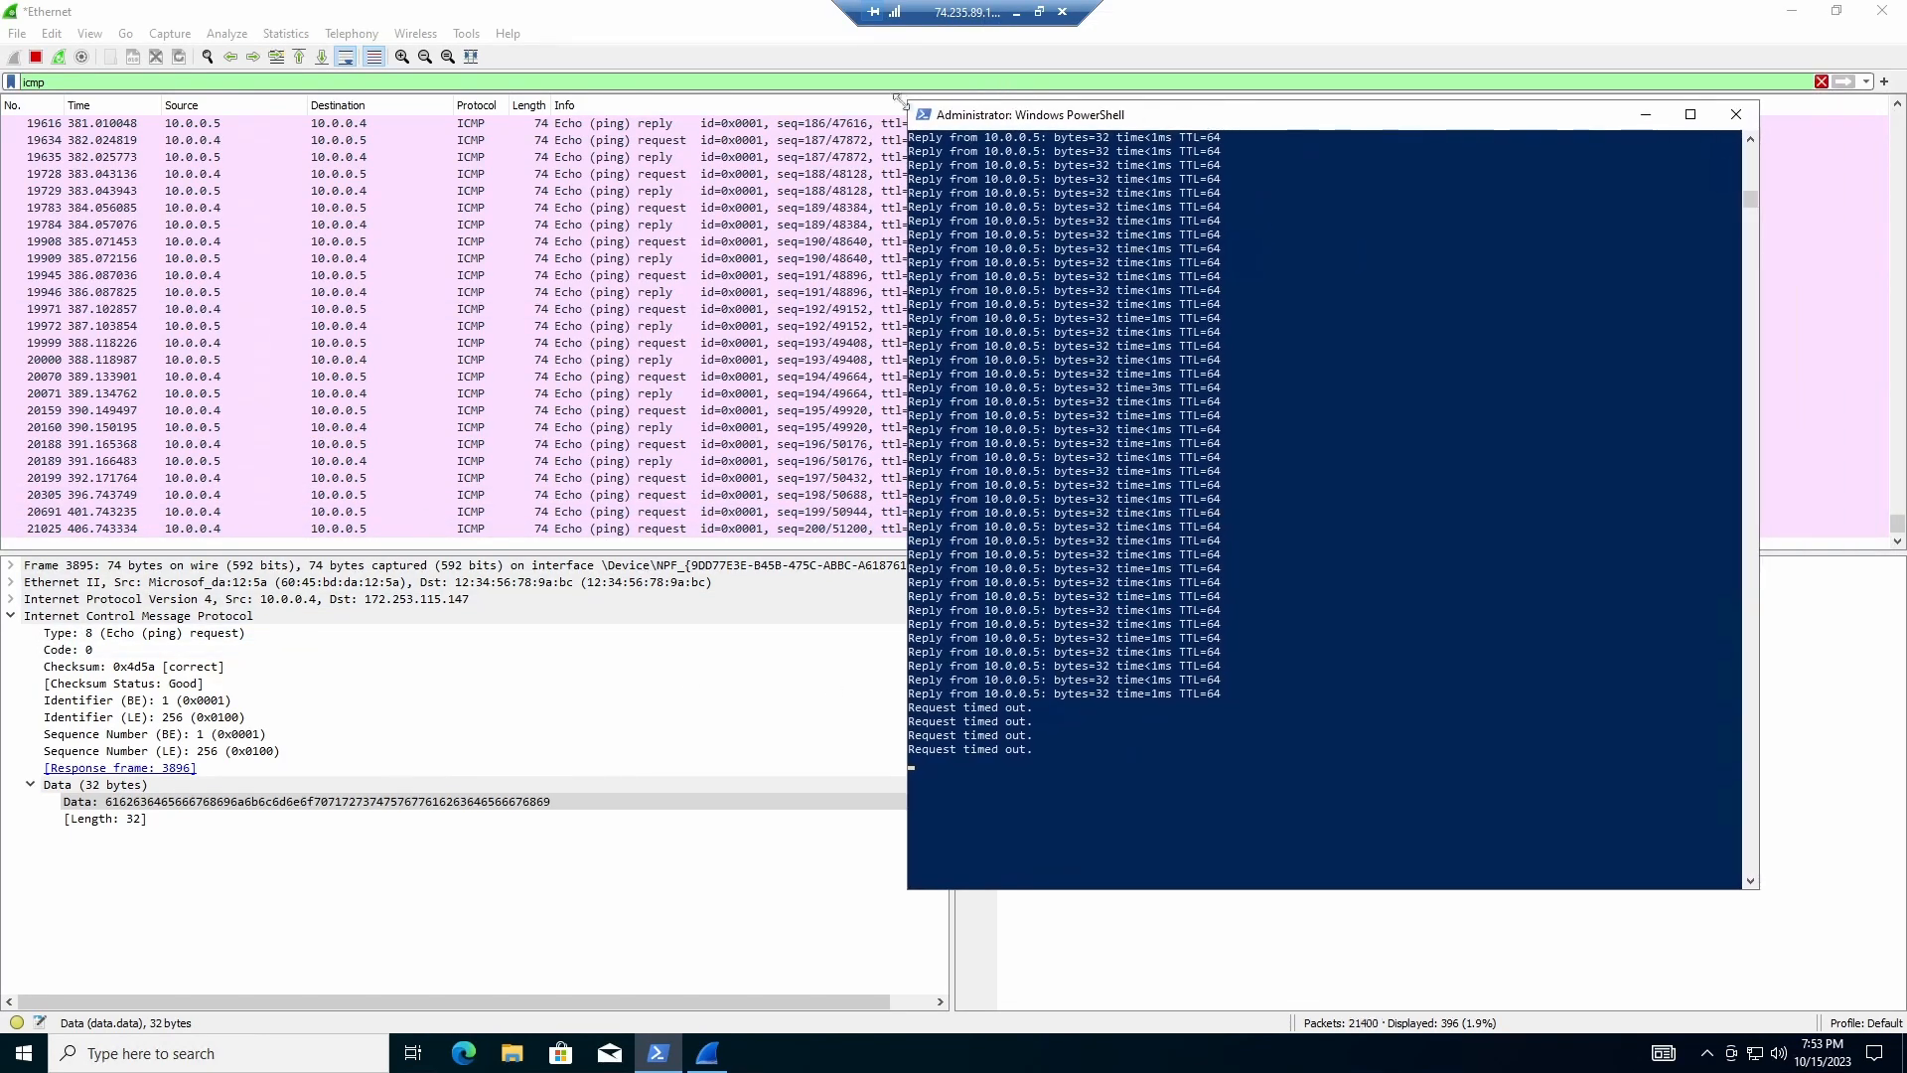
pyautogui.moveTo(911, 102); pyautogui.dragTo(1447, 204)
# Step: Select echo request packet 20199 and expand its [No response seen] warning
pyautogui.click(1005, 445)
pyautogui.click(1018, 461)
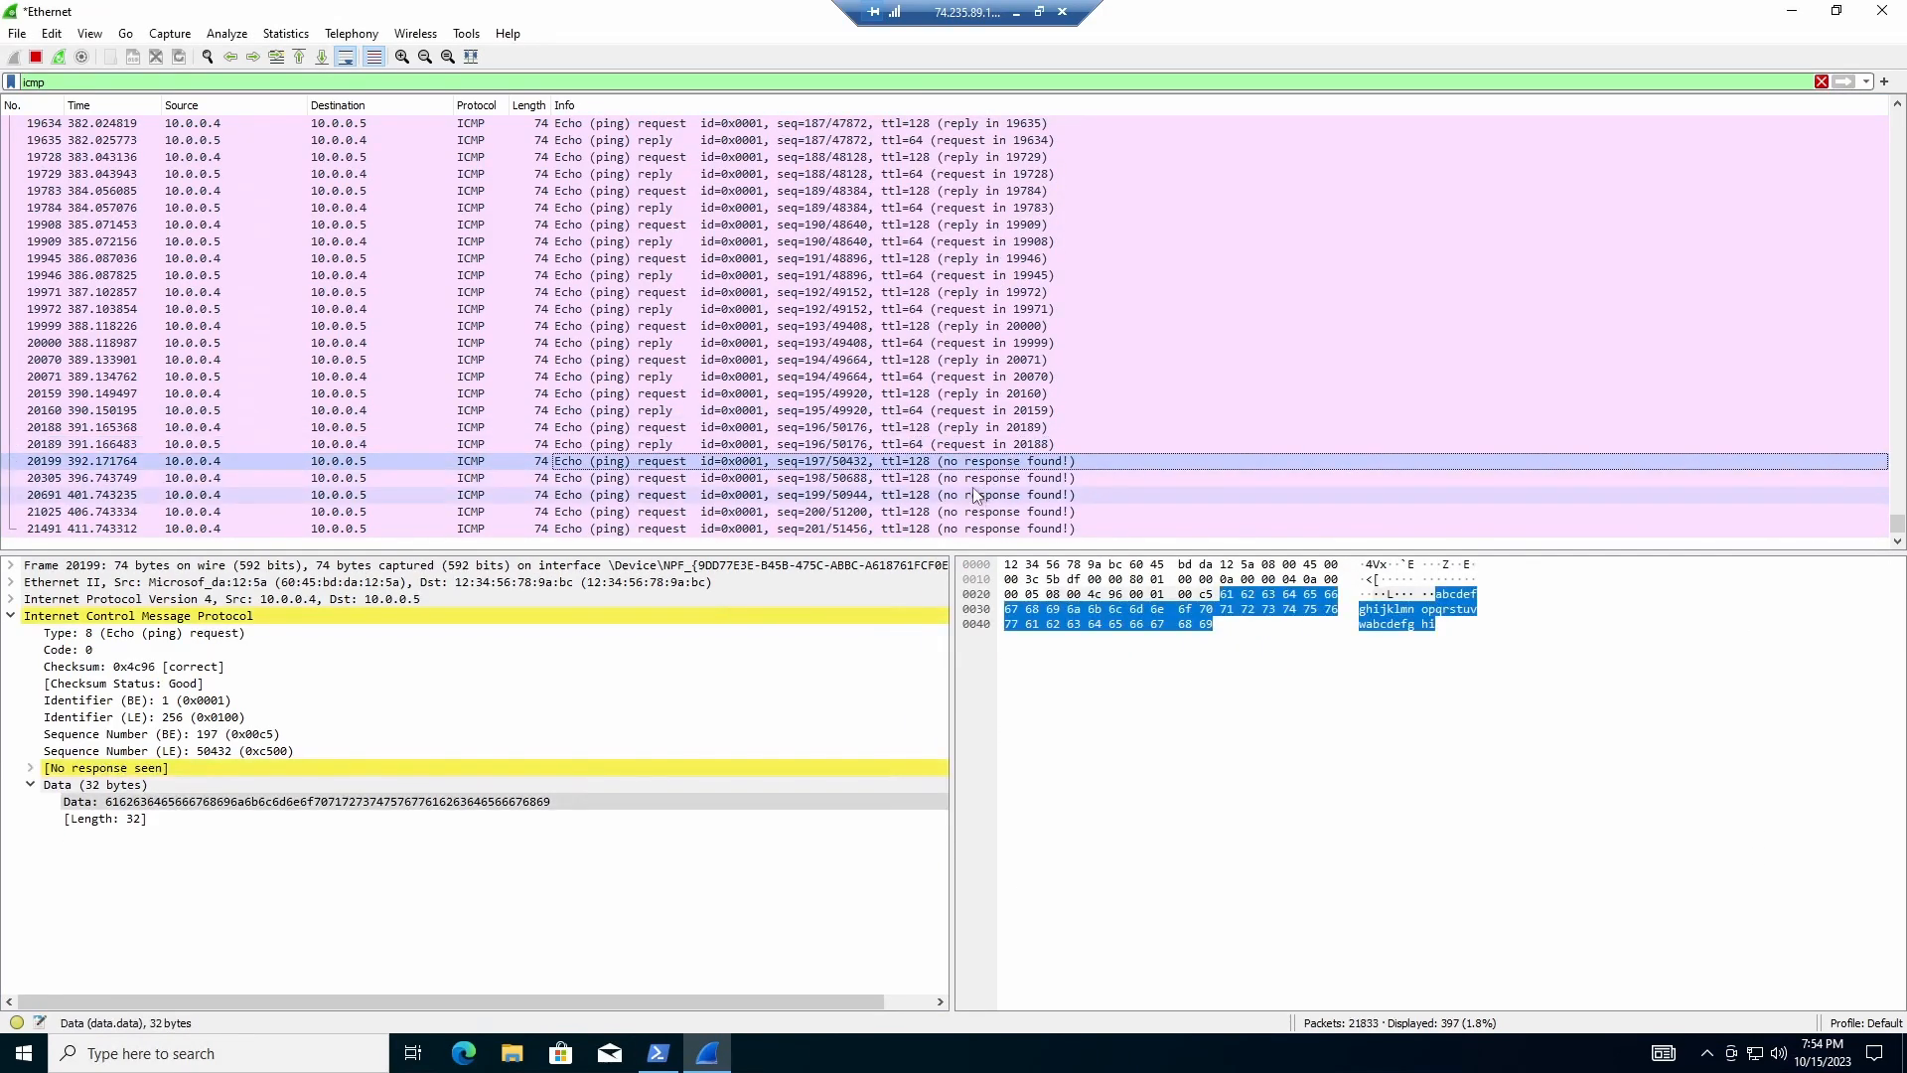
pyautogui.click(31, 768)
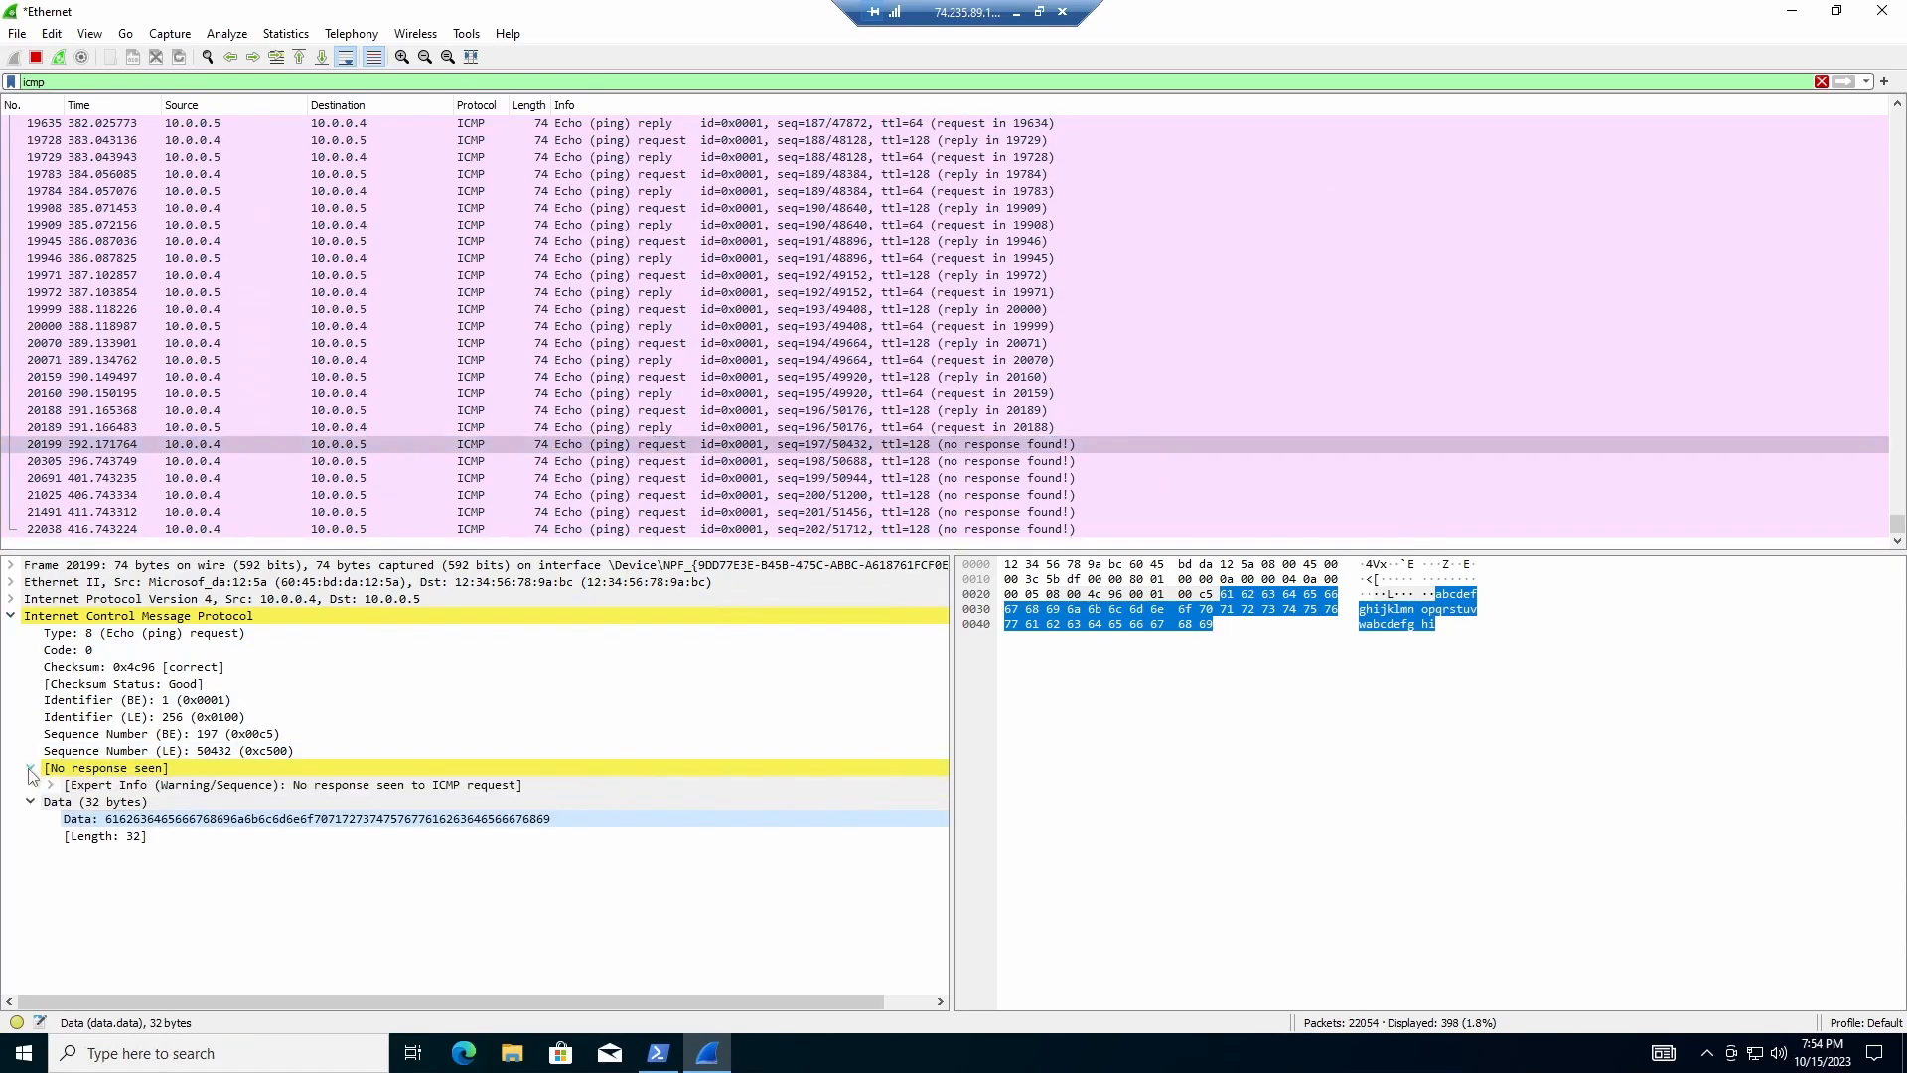
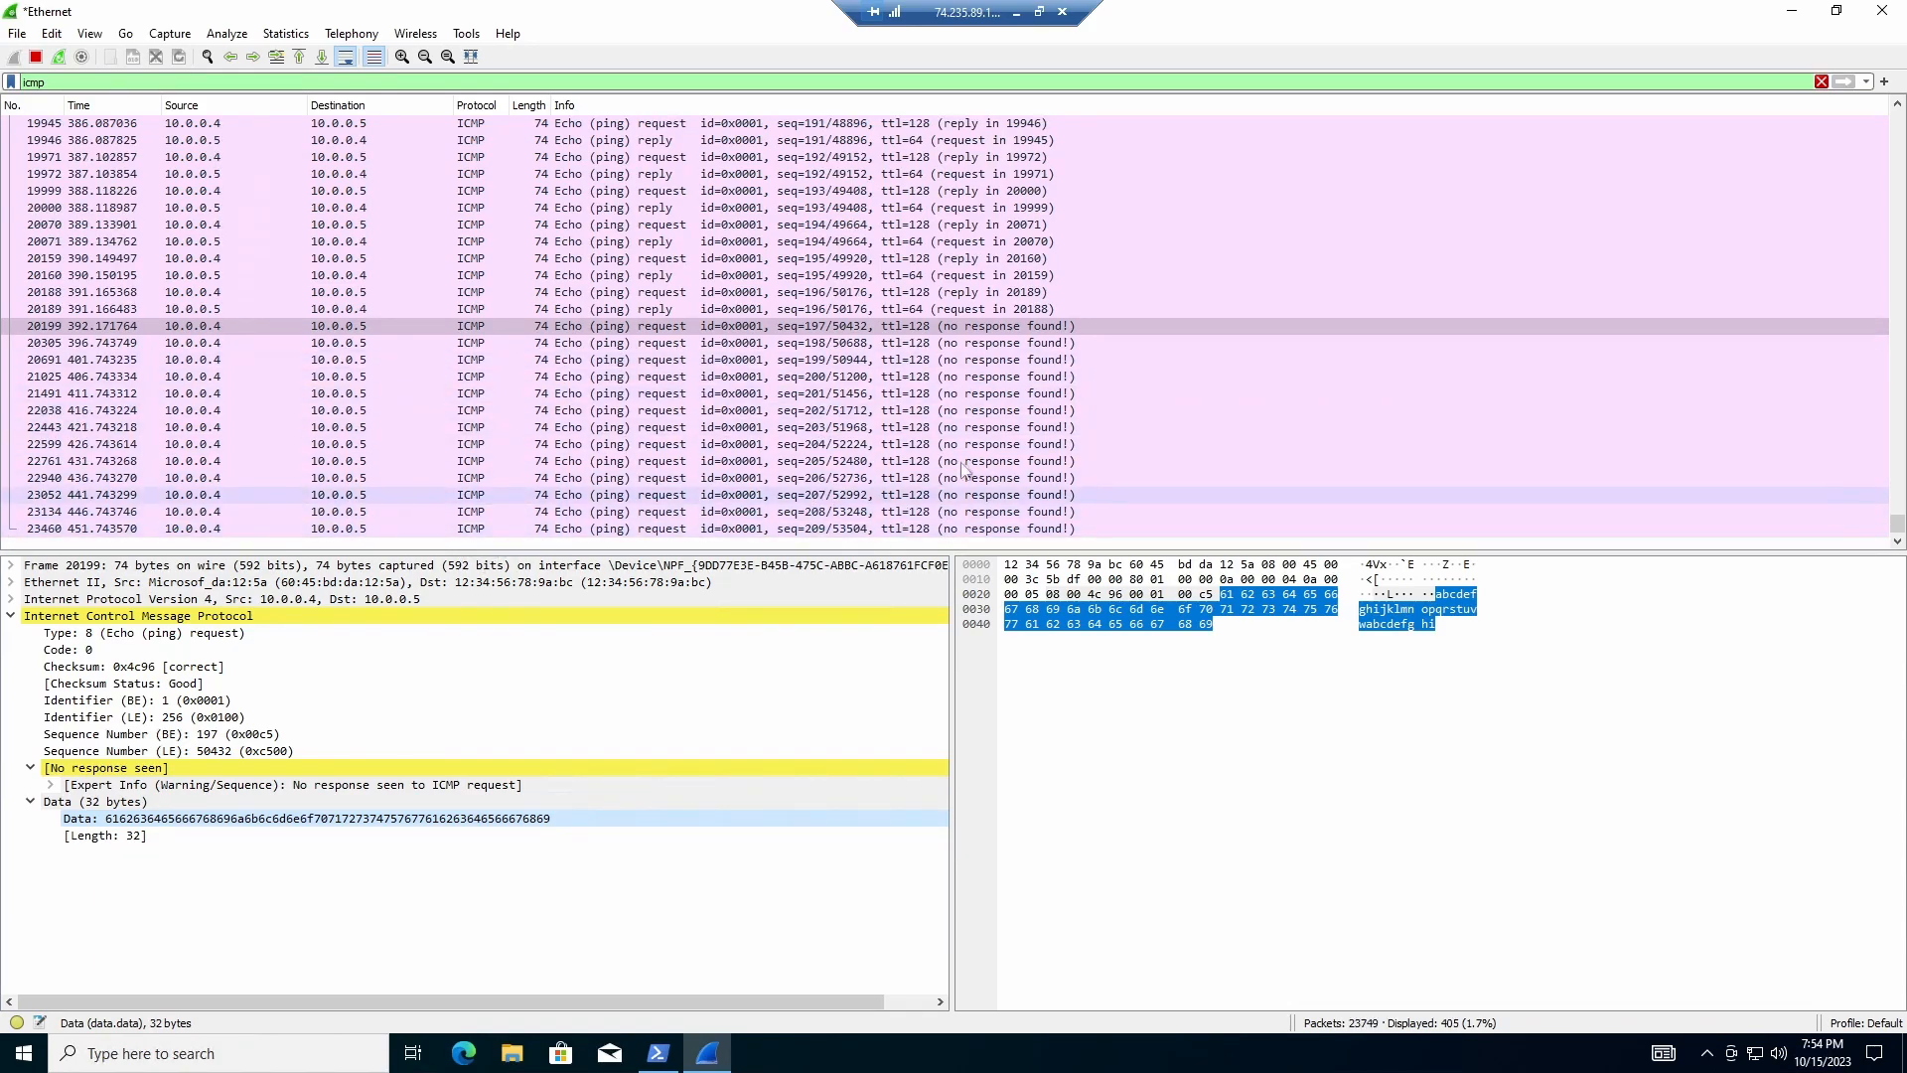
# Step: Watch pings to 10.0.0.5 start getting replies again, and make the PowerShell window taller
pyautogui.click(1016, 13)
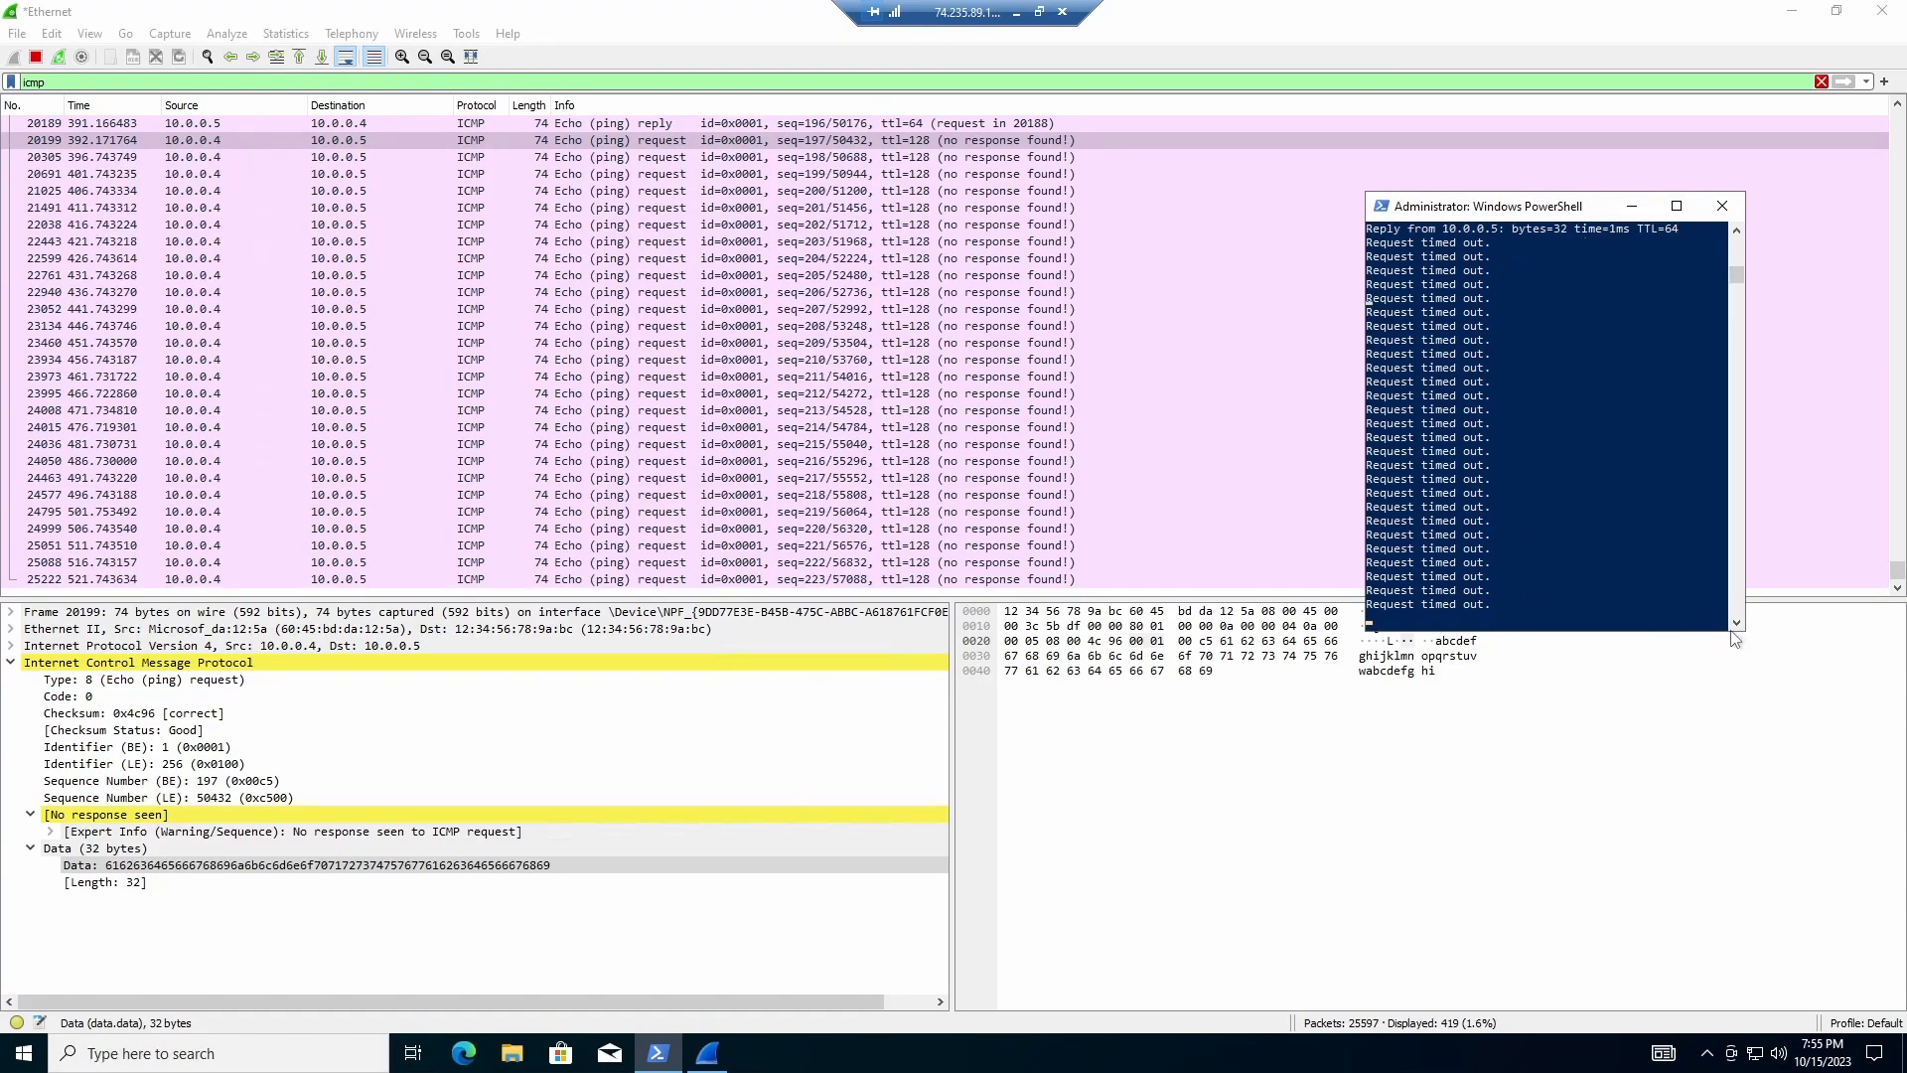
pyautogui.moveTo(1735, 639); pyautogui.dragTo(1733, 693)
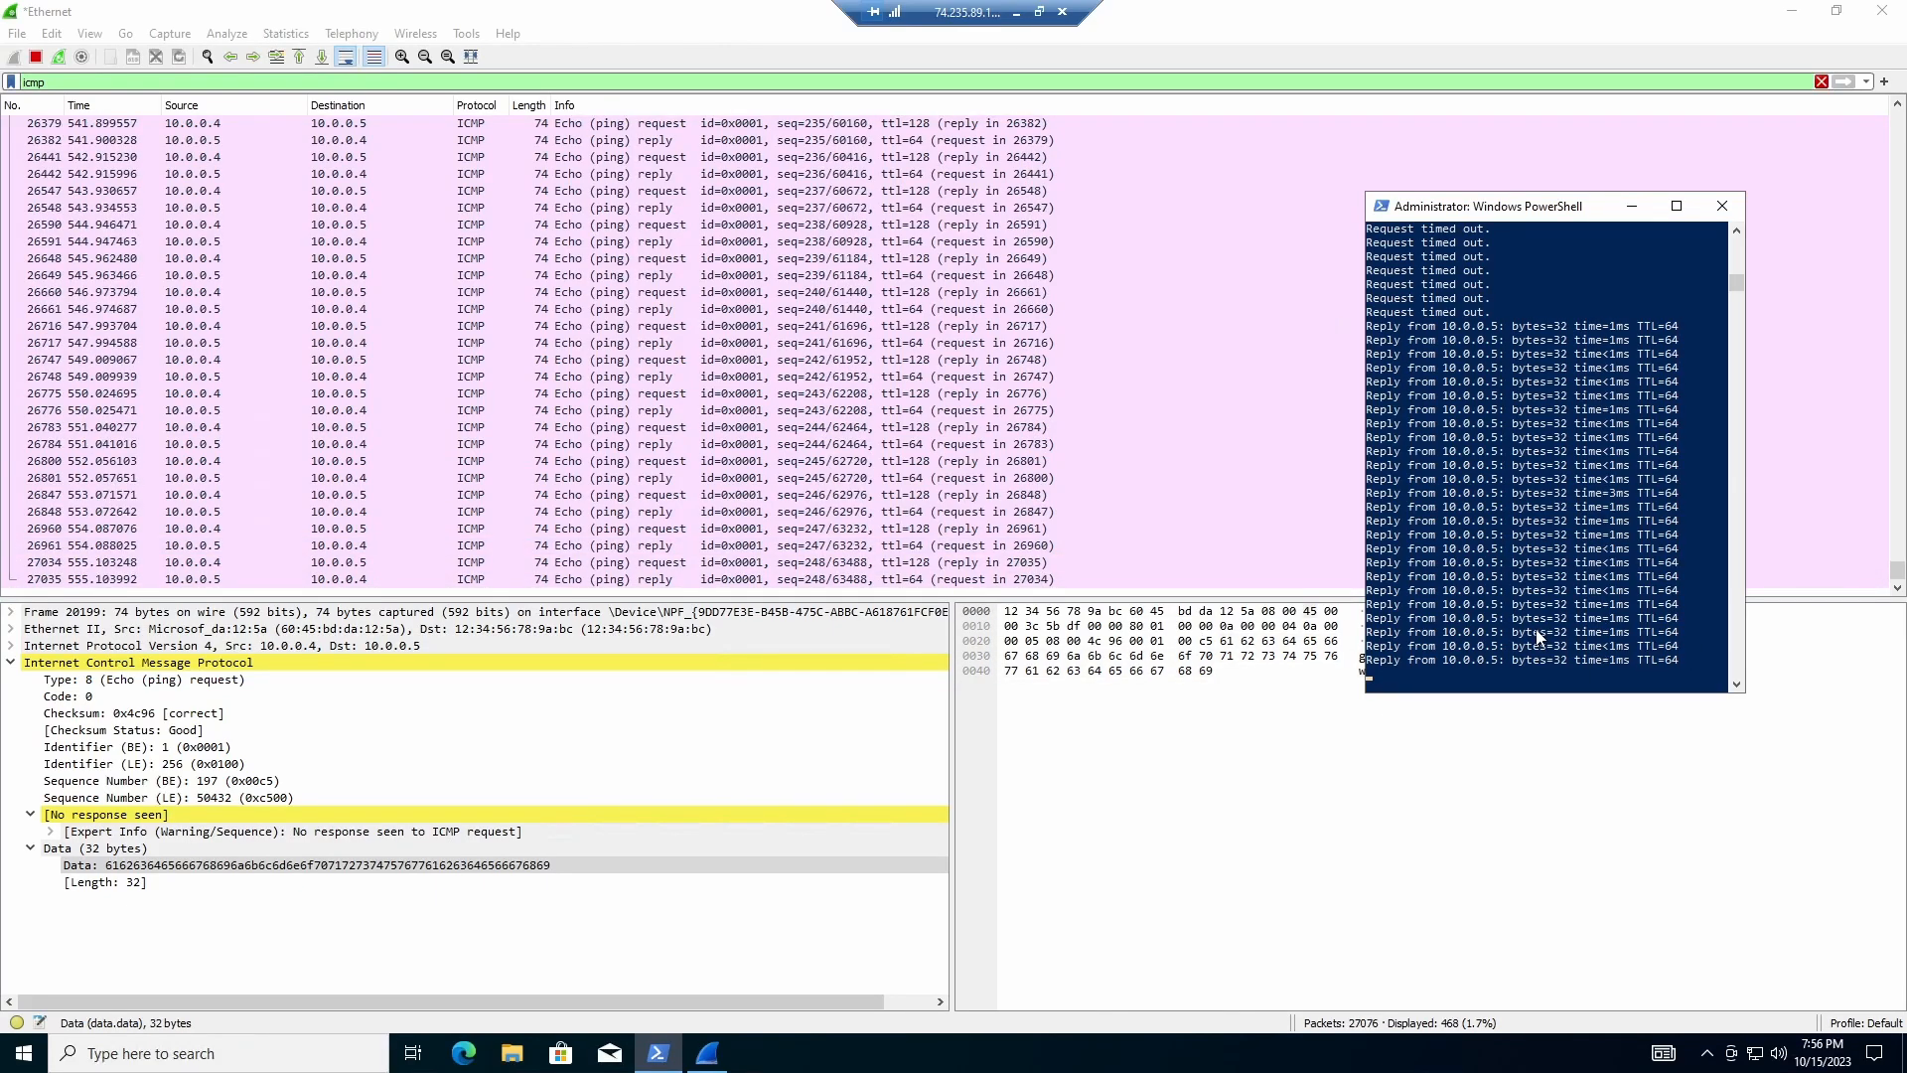
# Step: Stop the continuous ping to 10.0.0.5 (241 sent, 213 received, 28 lost)
pyautogui.hotkey('ctrl', 'c')
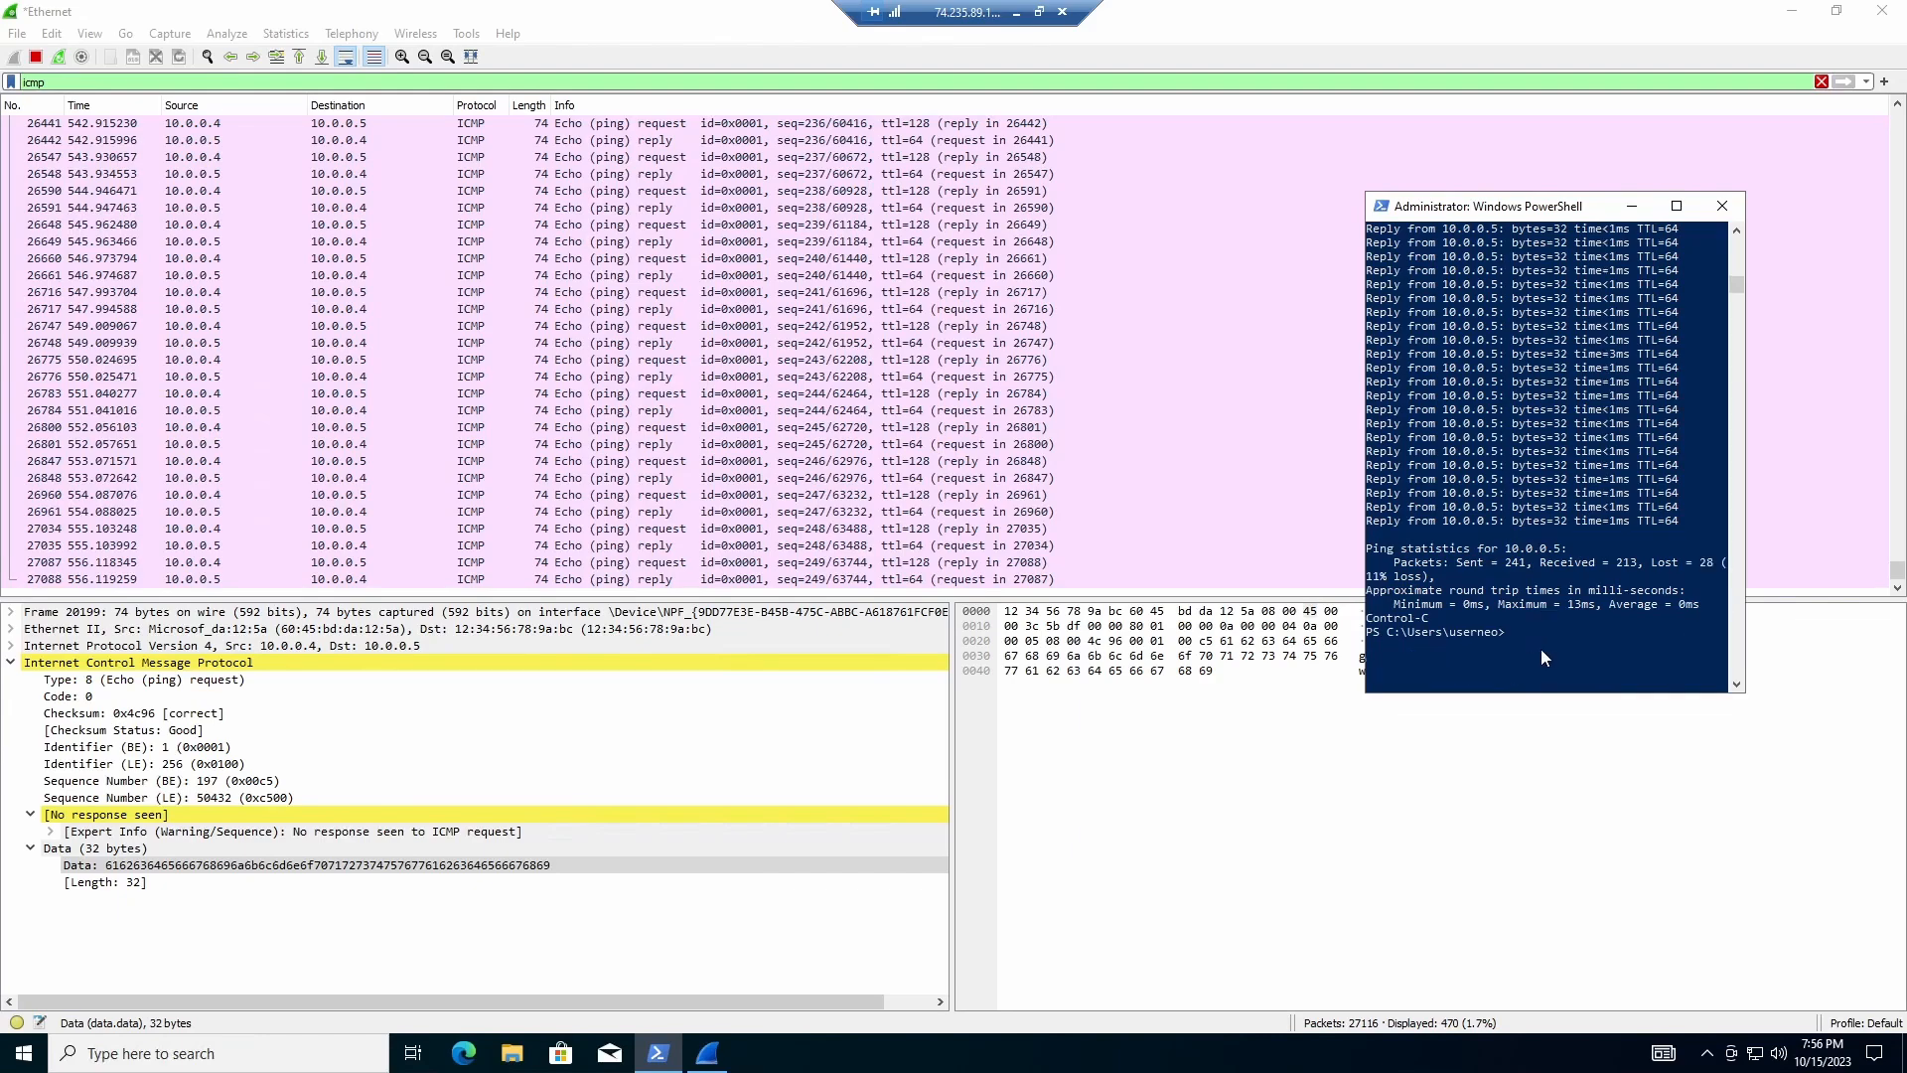
pyautogui.press('Return')
pyautogui.press('Return')
pyautogui.press('Return')
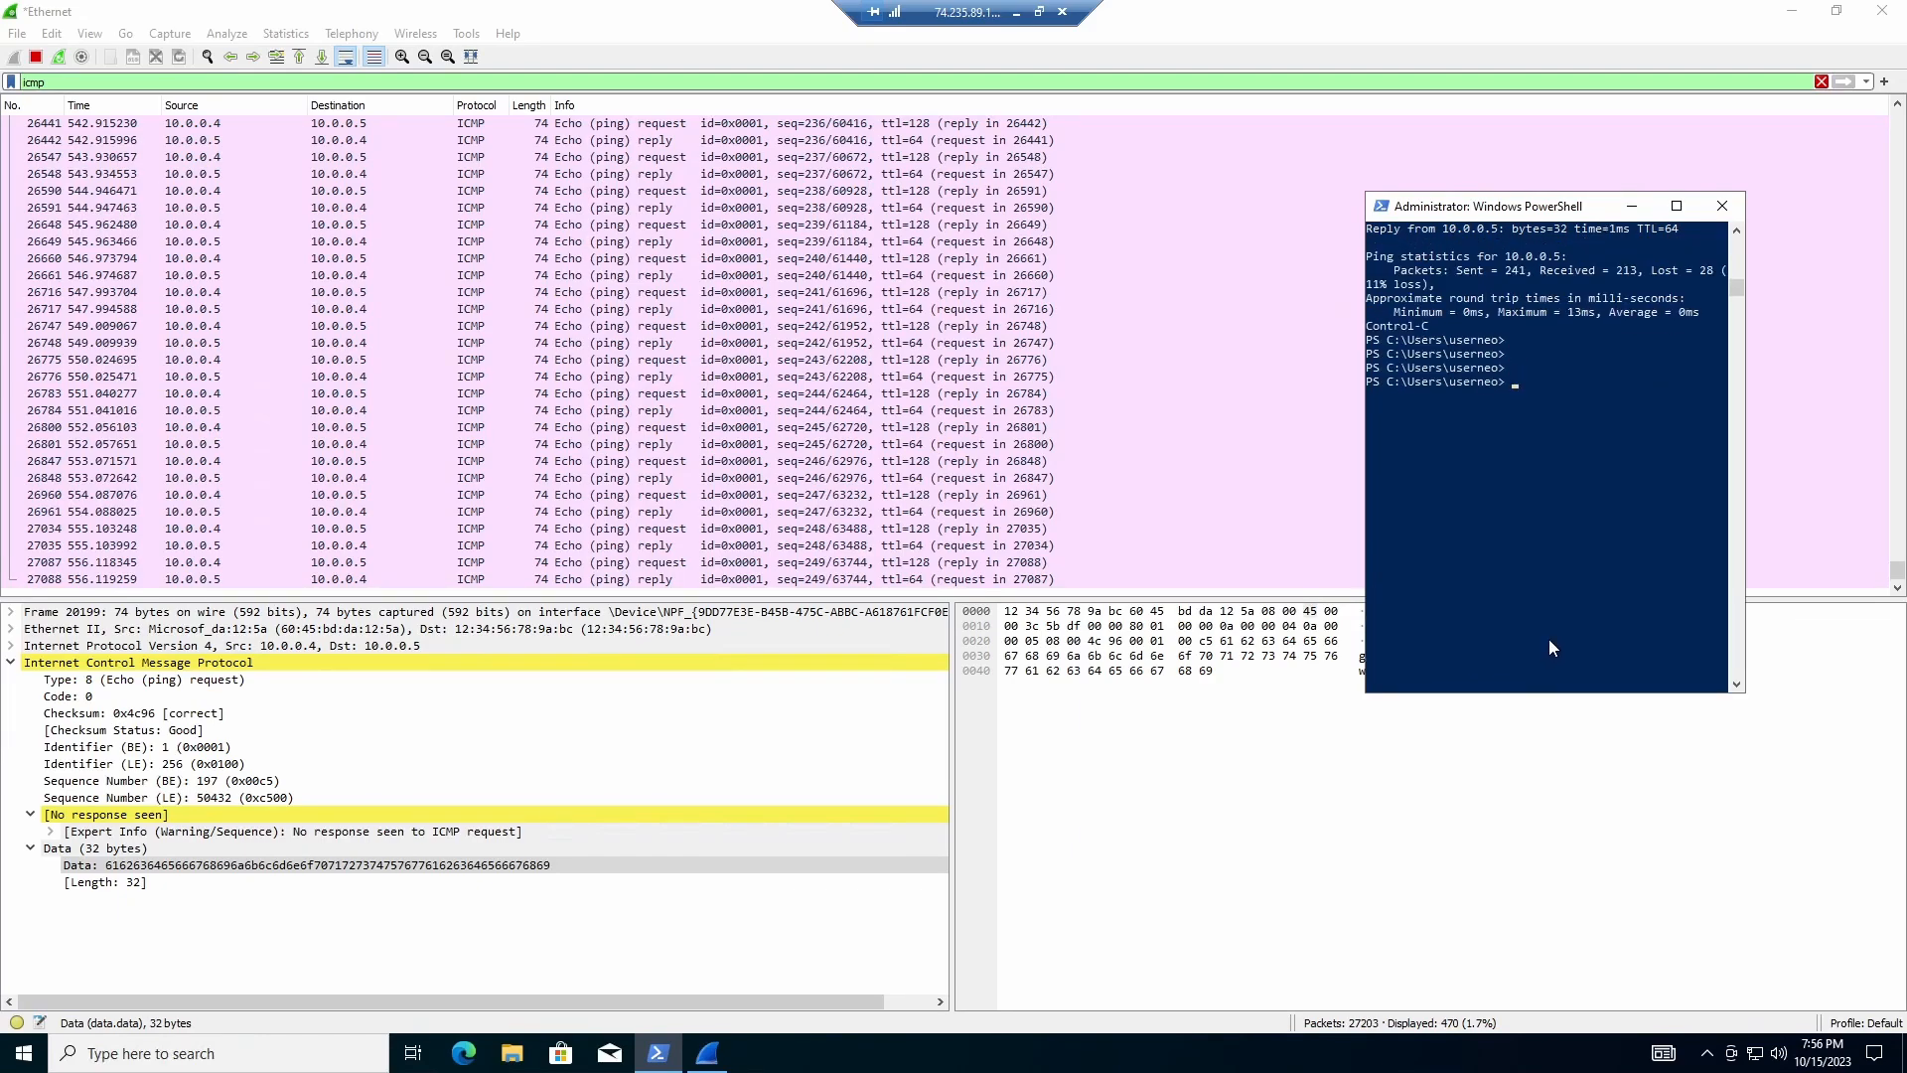
pyautogui.scroll(-2, 1451, 616)
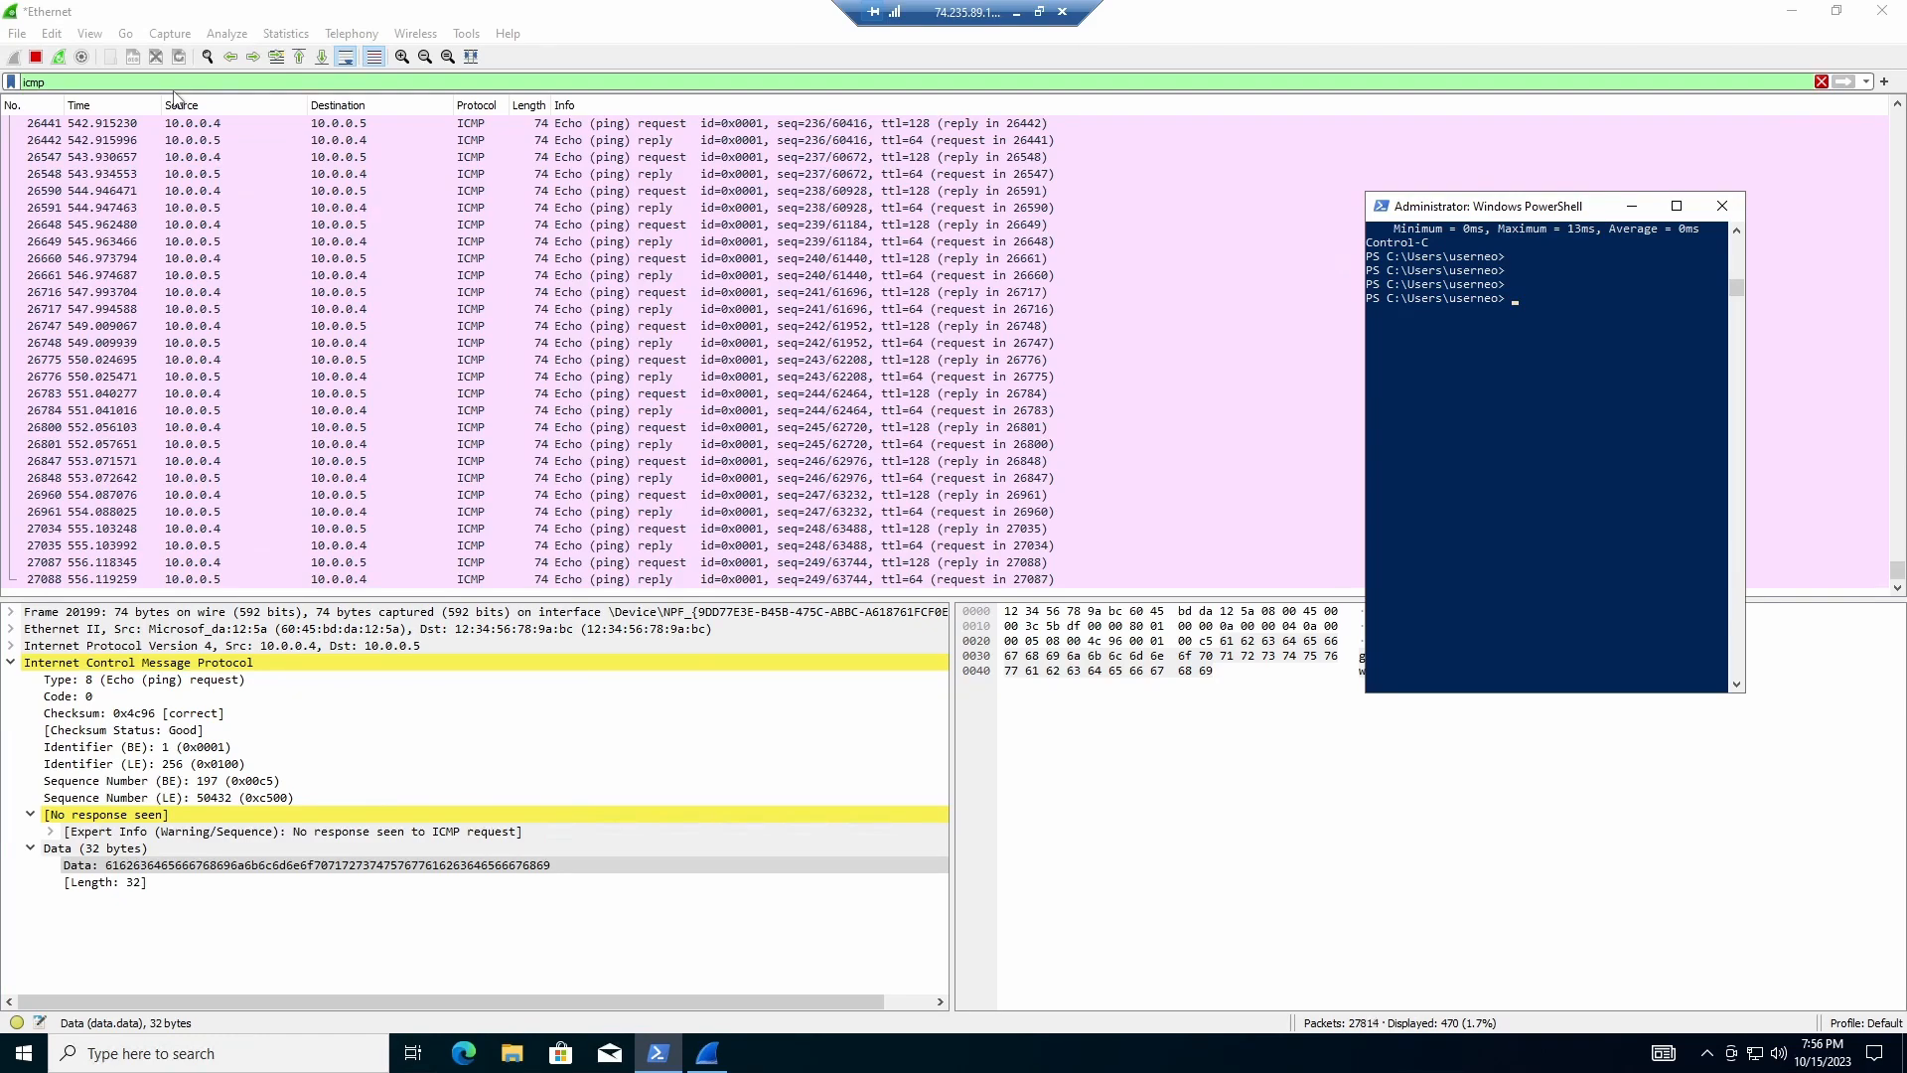
# Step: Clear the icmp display filter in Wireshark, erasing stray letters typed into PowerShell
pyautogui.doubleClick(33, 82)
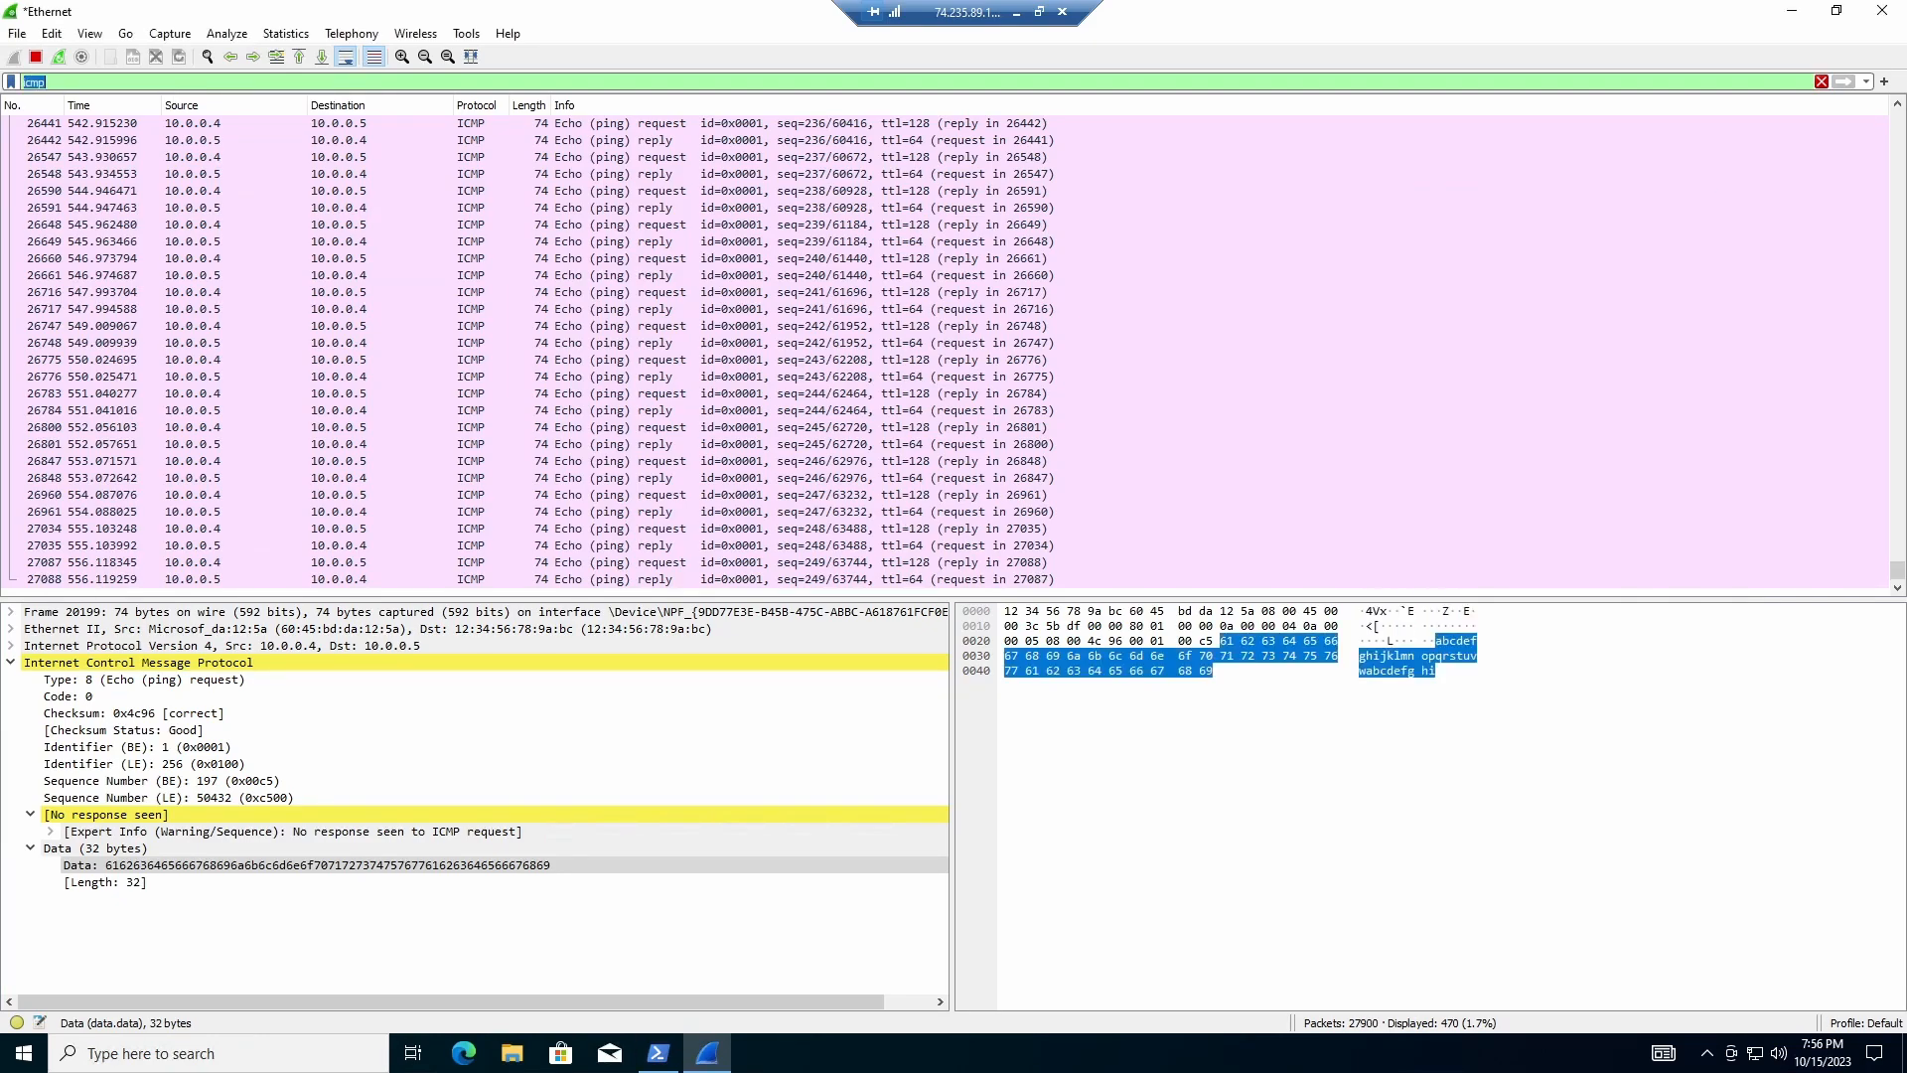
pyautogui.click(666, 1051)
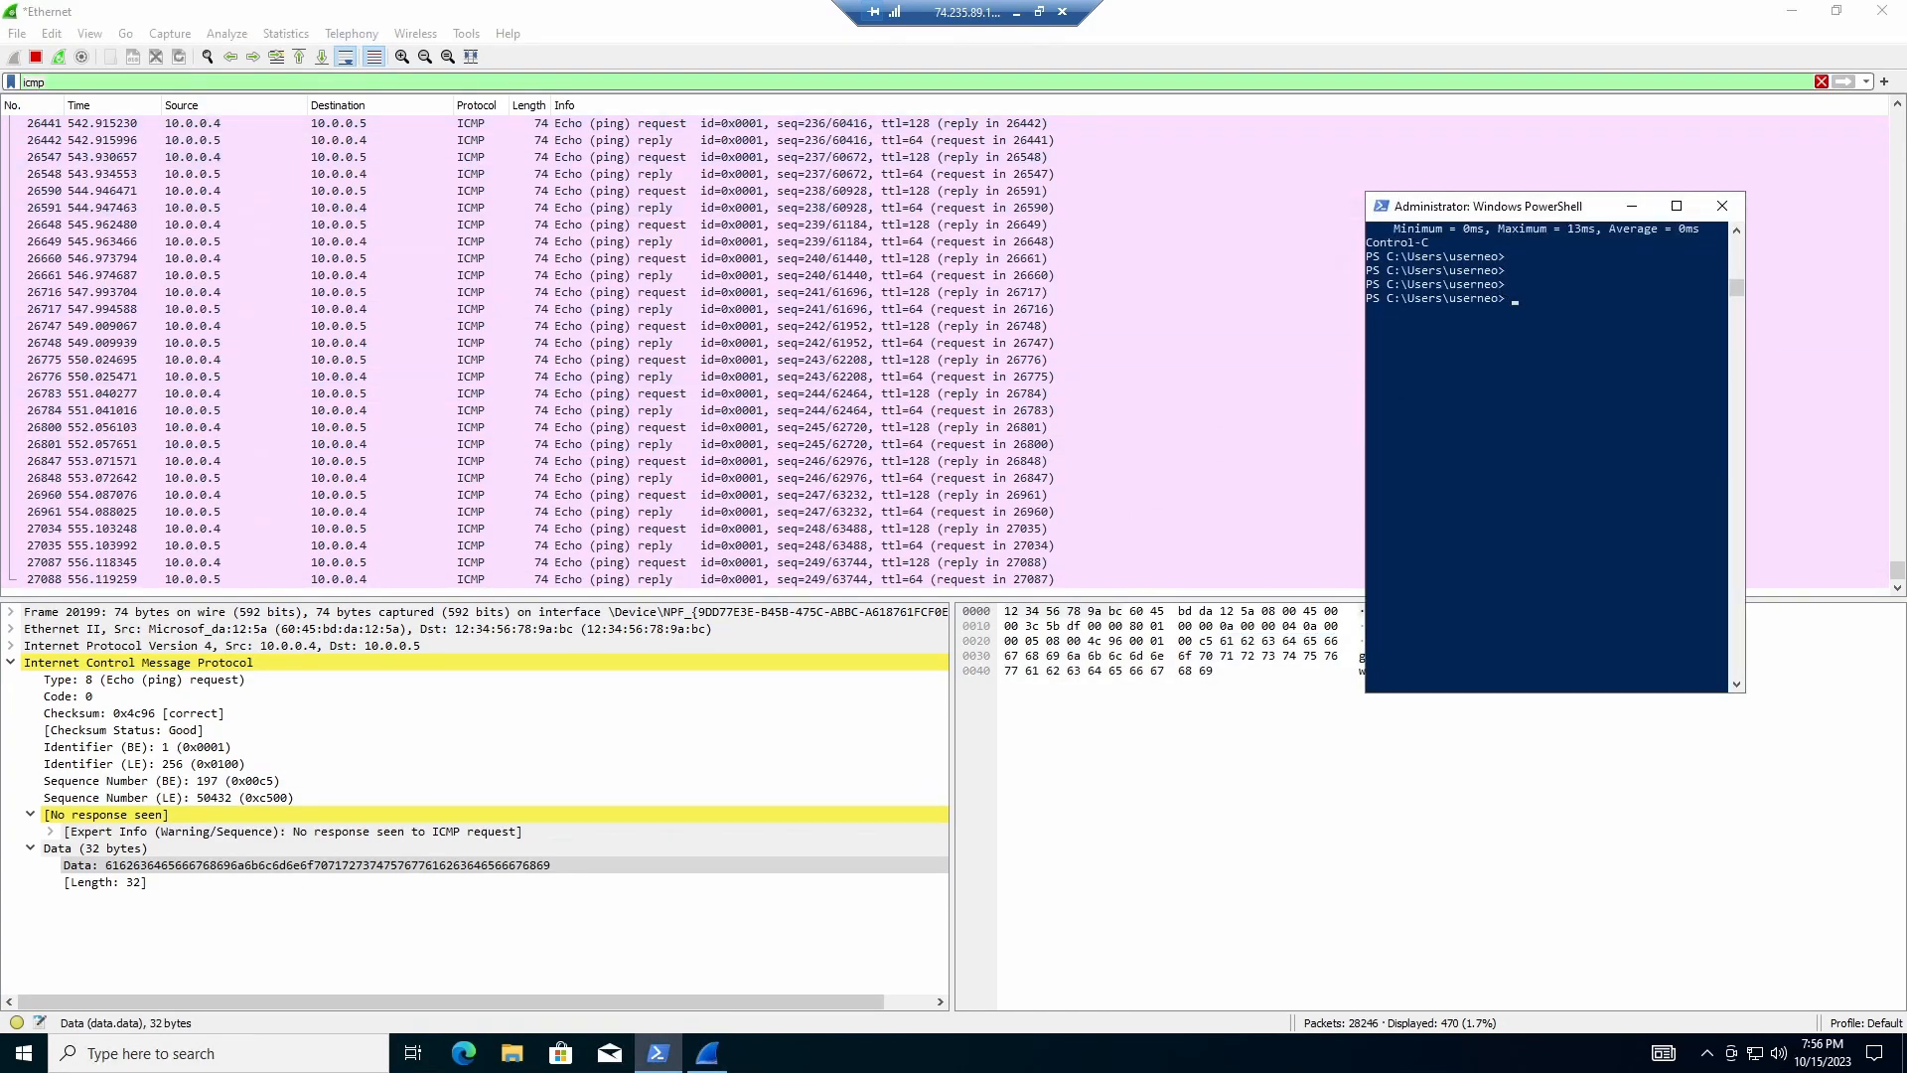
pyautogui.write('dnd')
pyautogui.press('BackSpace')
pyautogui.press('BackSpace')
pyautogui.press('BackSpace')
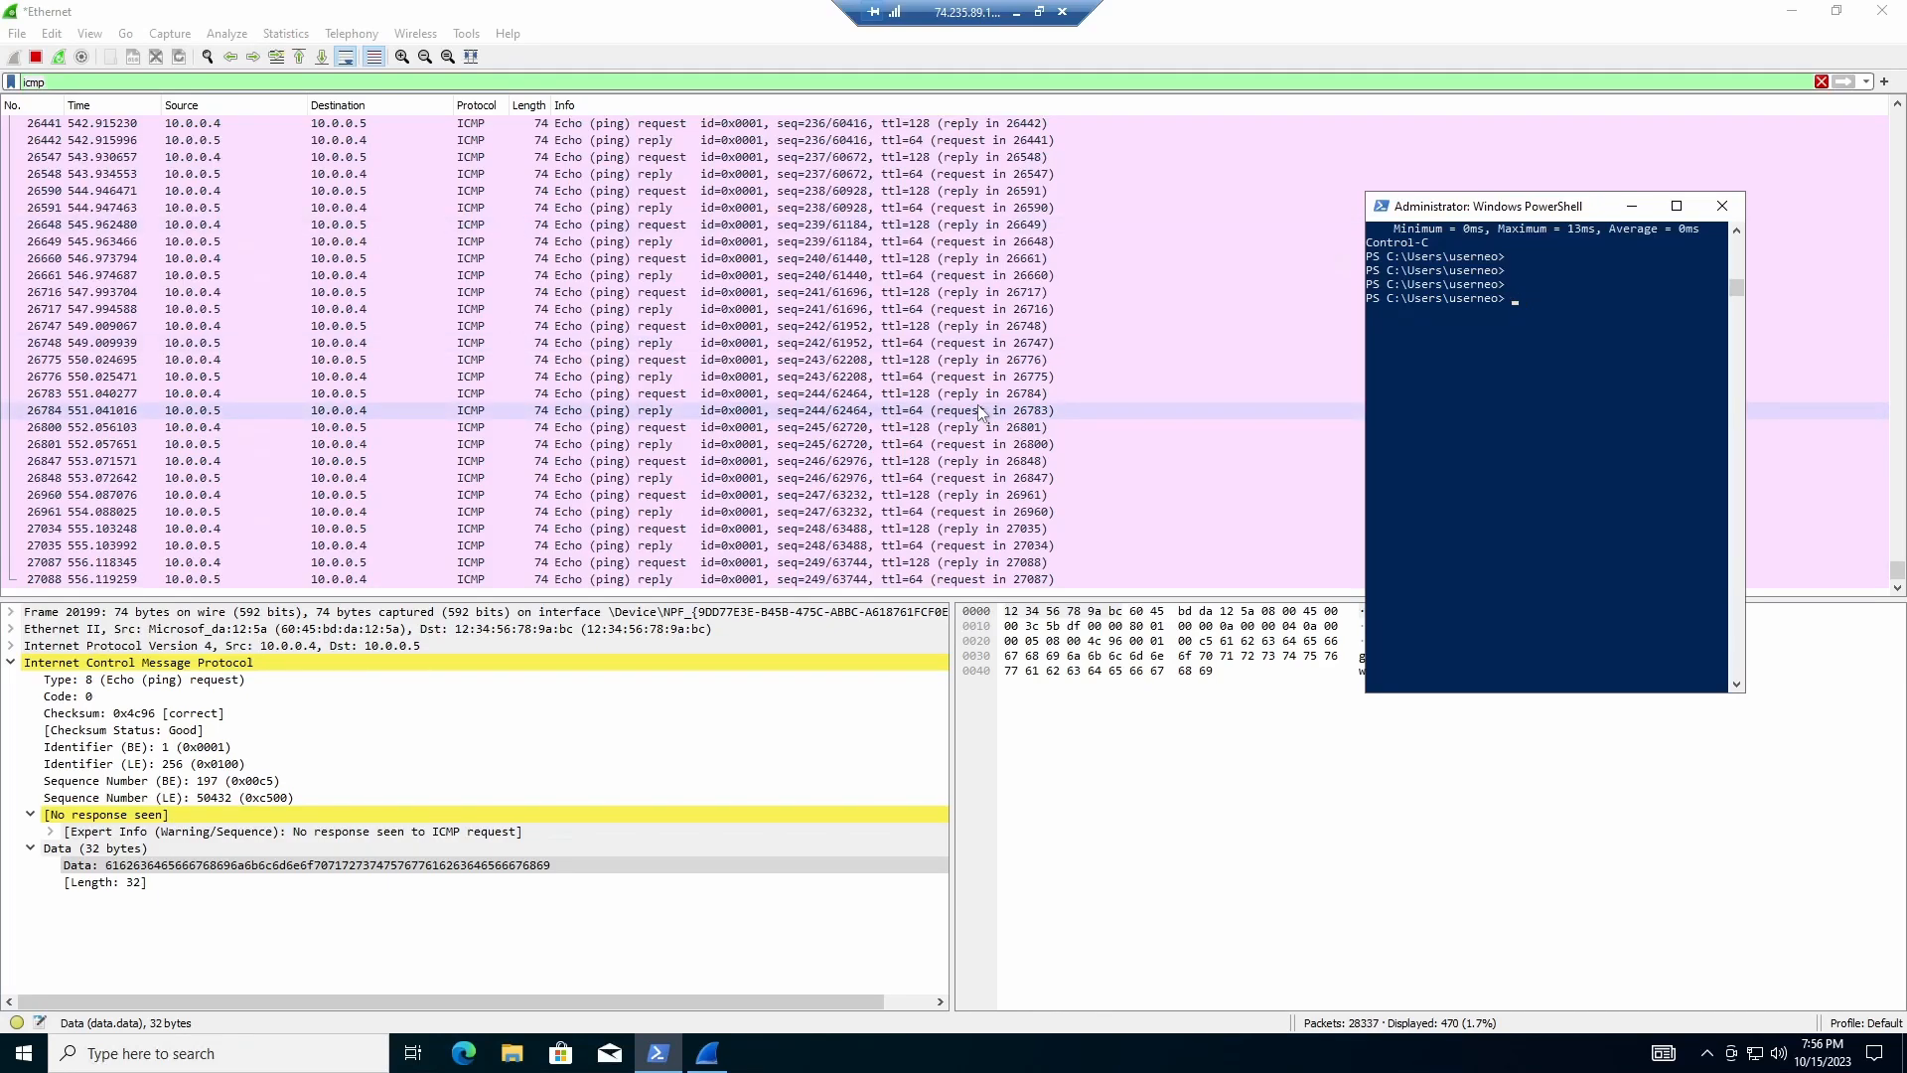
pyautogui.click(248, 82)
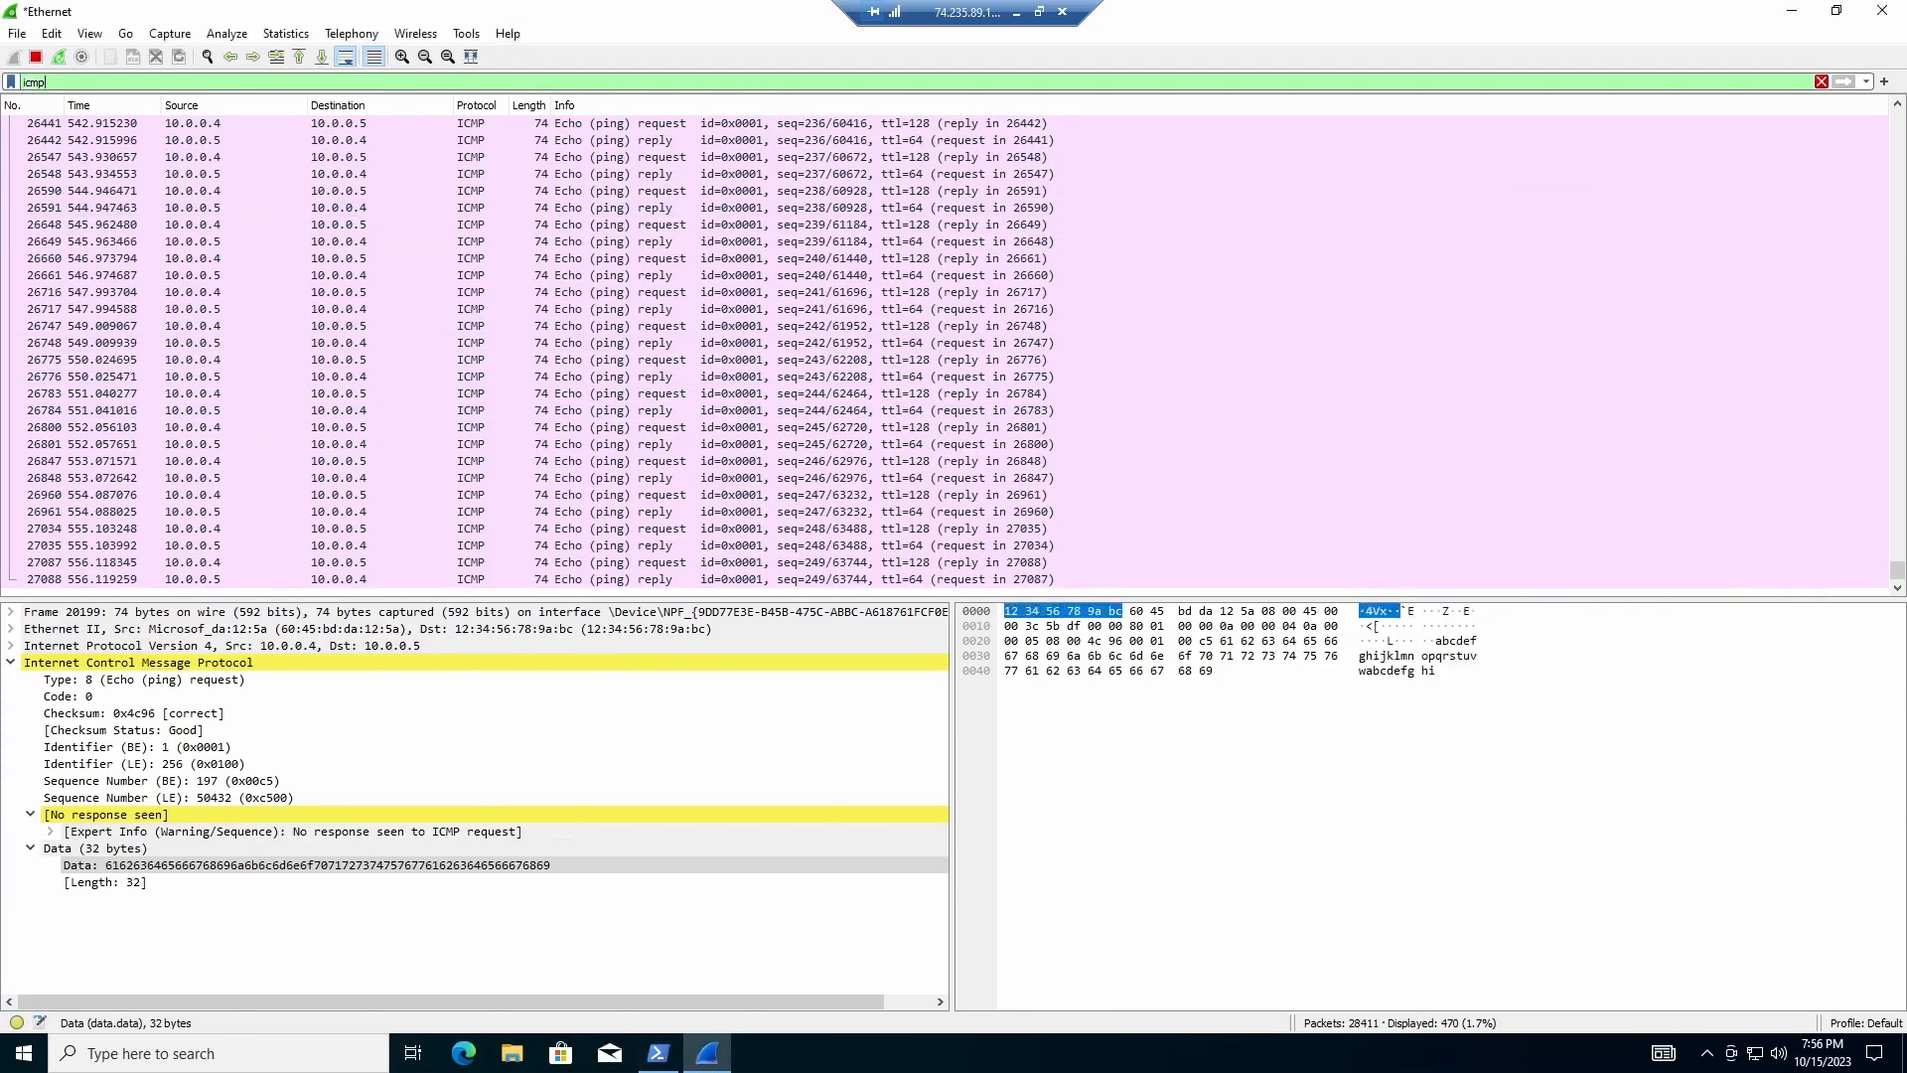
pyautogui.press('BackSpace')
pyautogui.press('BackSpace')
pyautogui.press('BackSpace')
pyautogui.press('BackSpace')
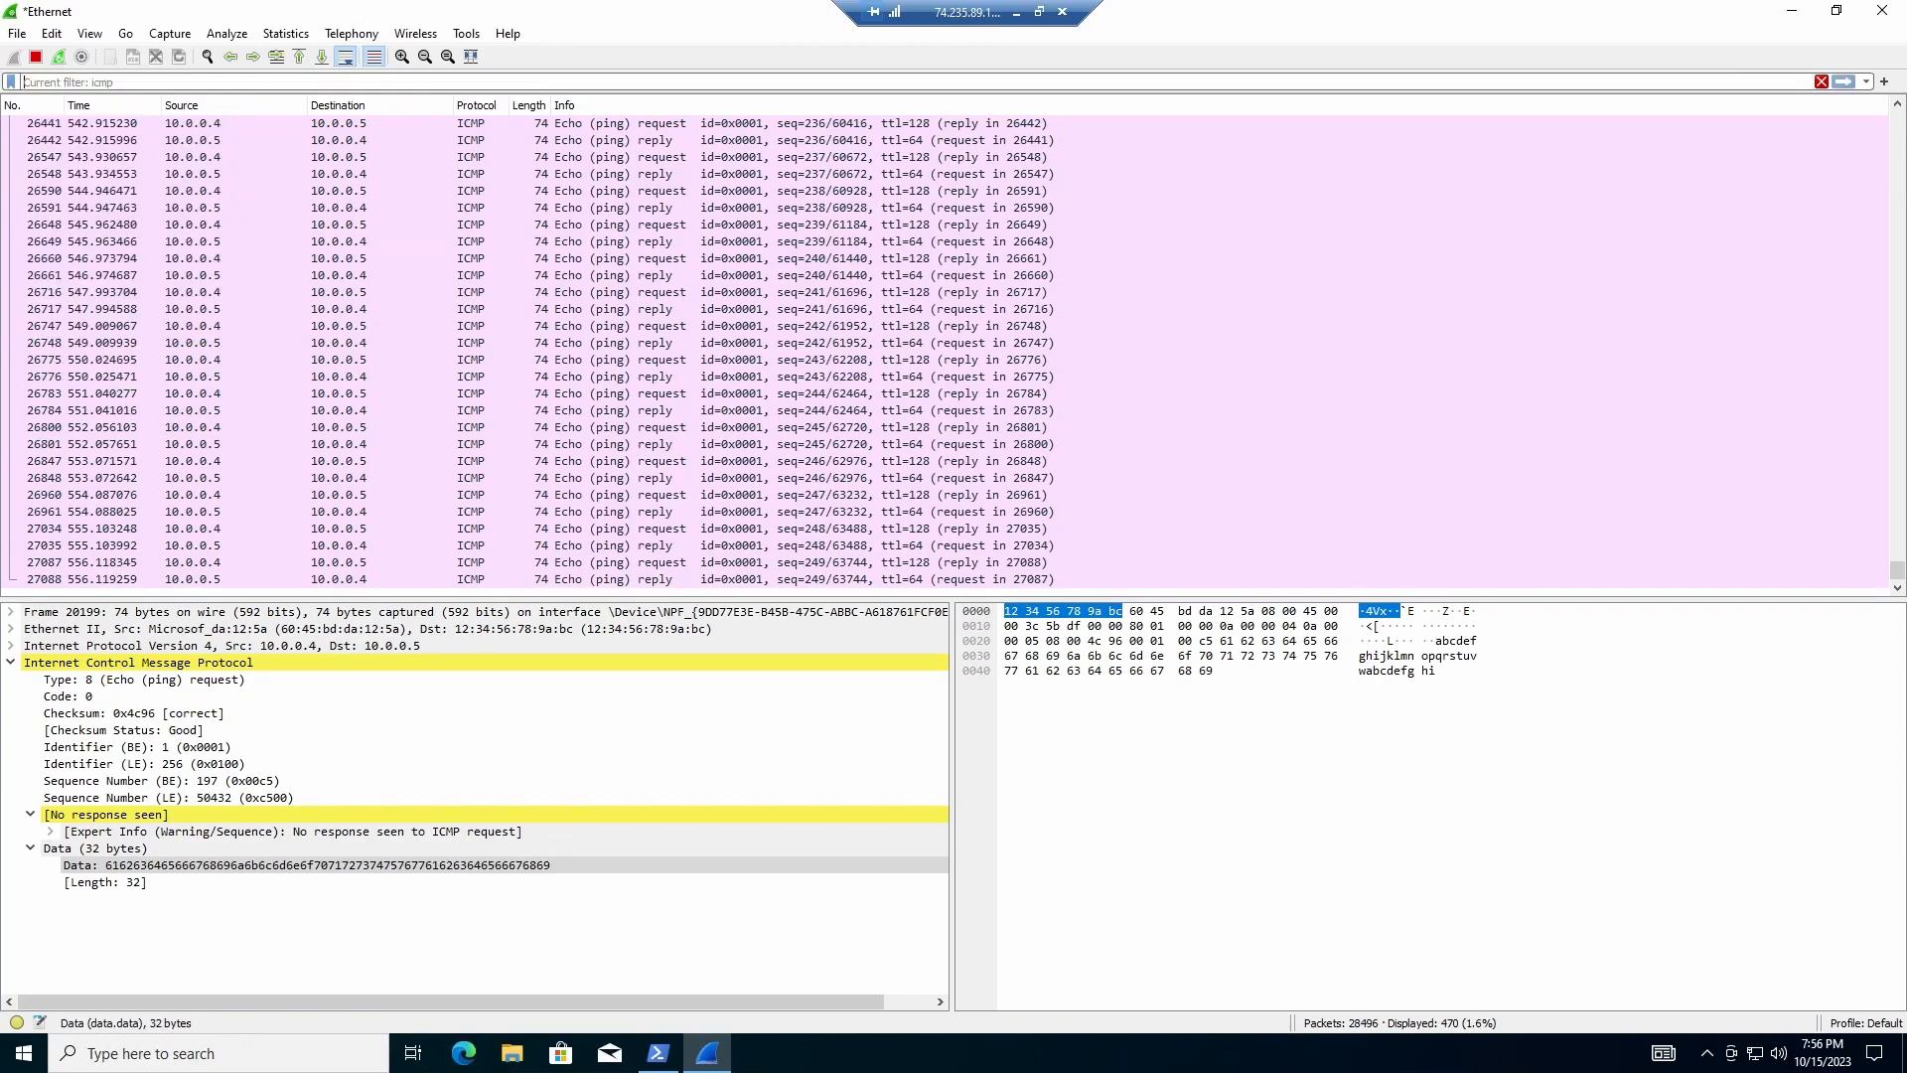
# Step: Apply the tcp.port==22 display filter in Wireshark
pyautogui.write('tcp.port')
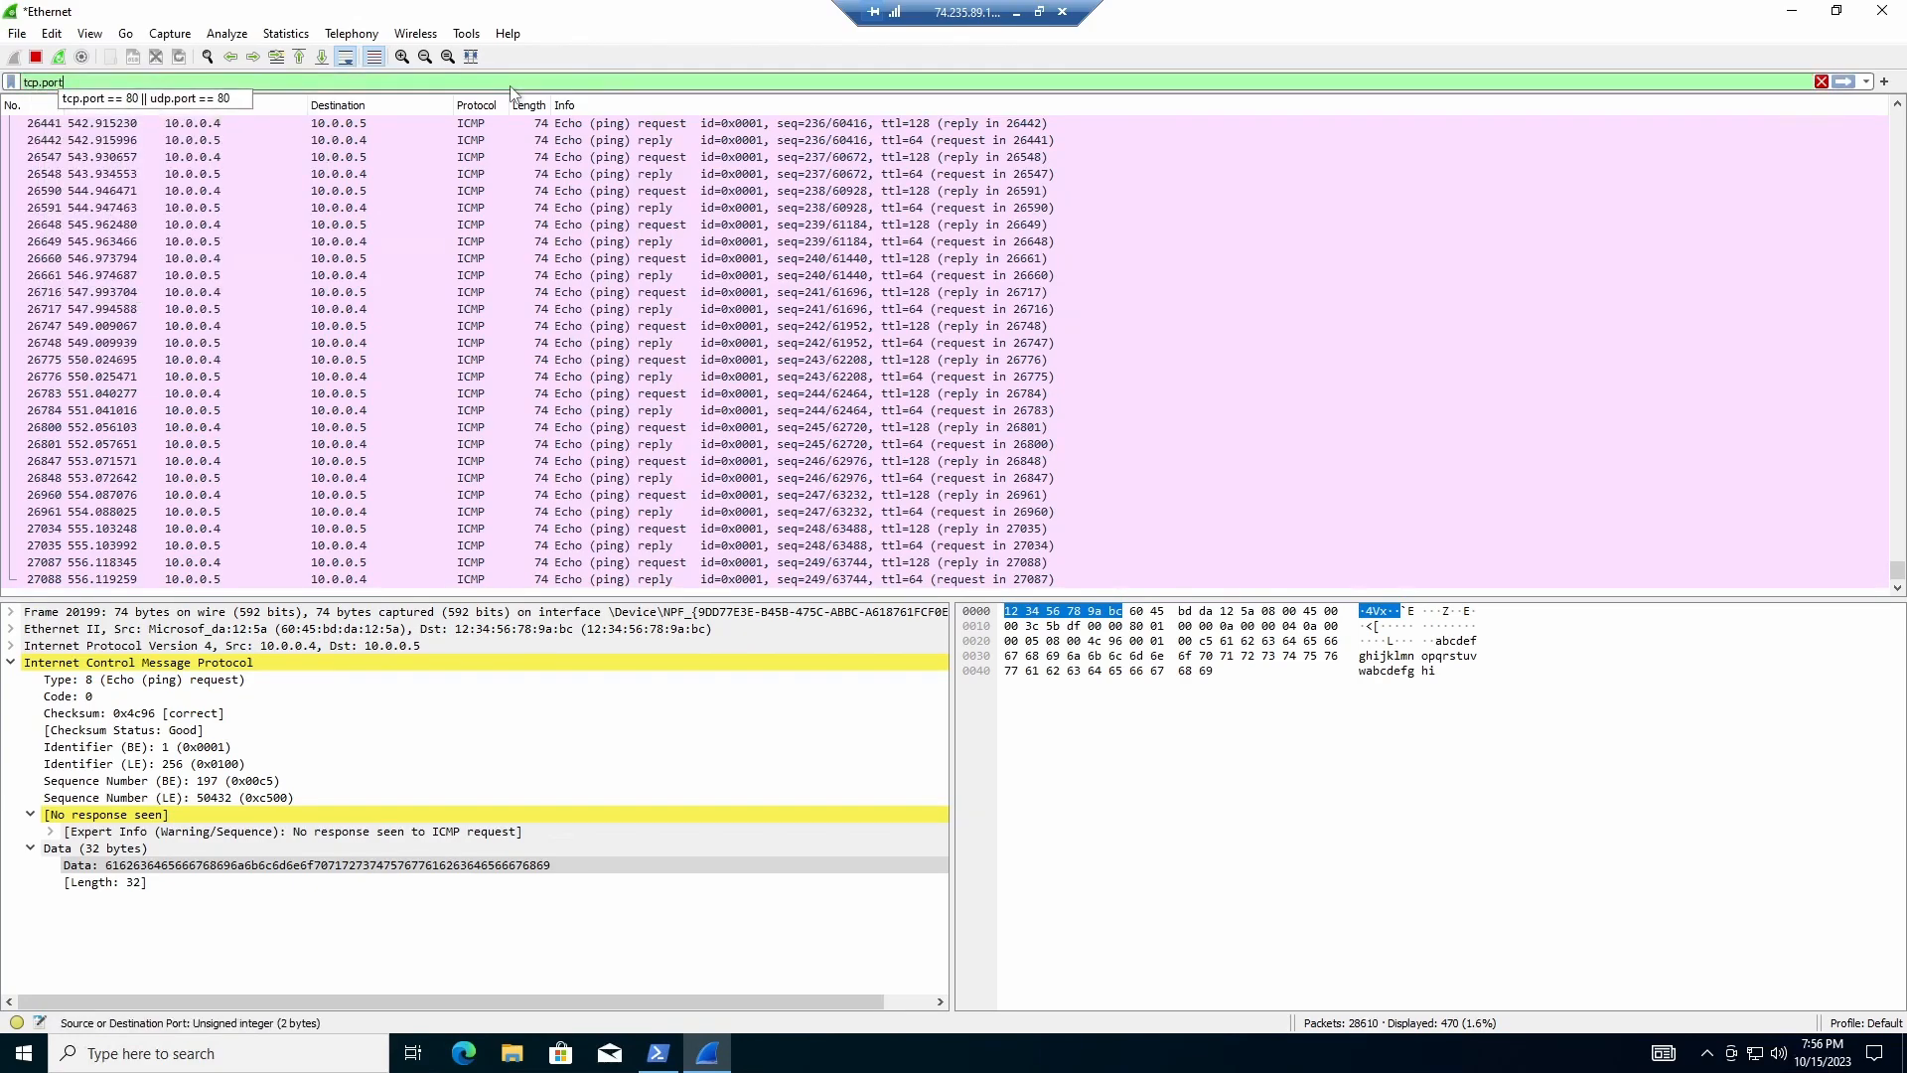
pyautogui.write('==')
pyautogui.press('BackSpace')
pyautogui.press('BackSpace')
pyautogui.write('==')
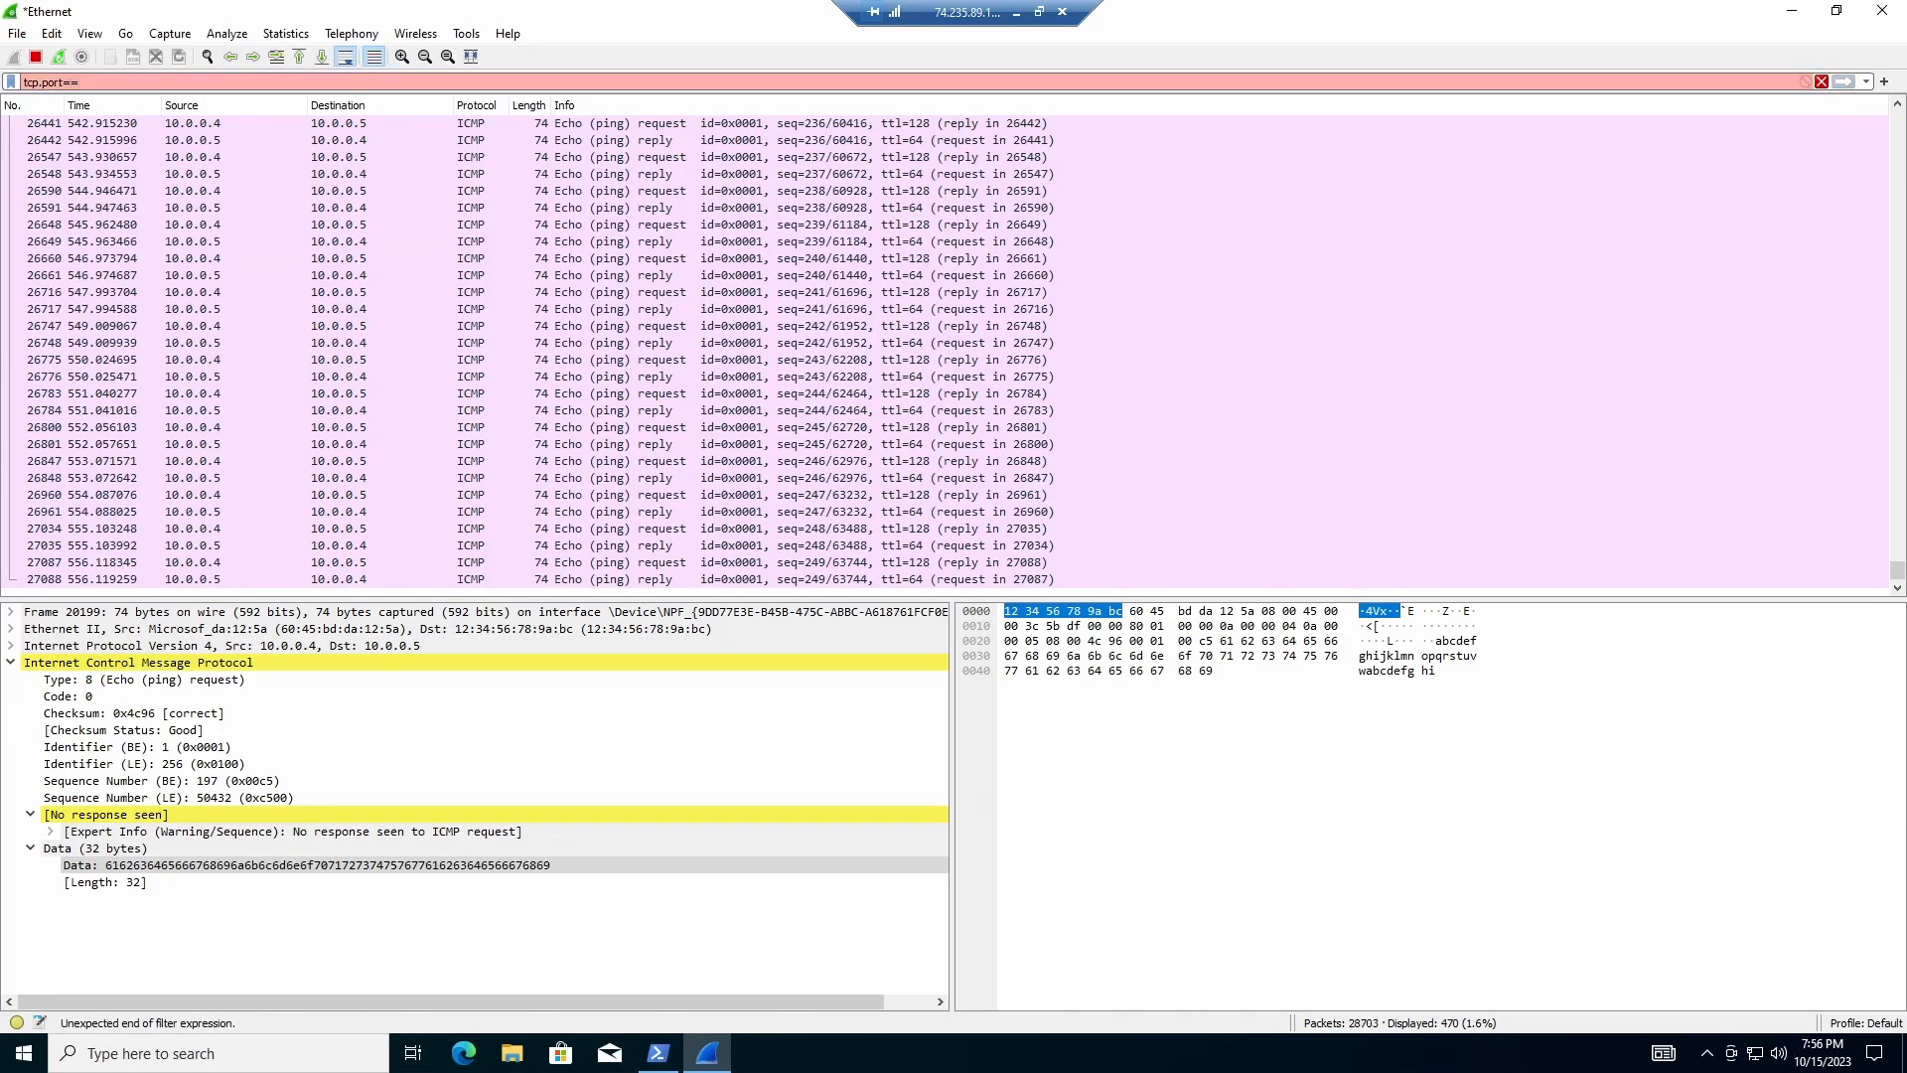
pyautogui.write('22')
pyautogui.press('Return')
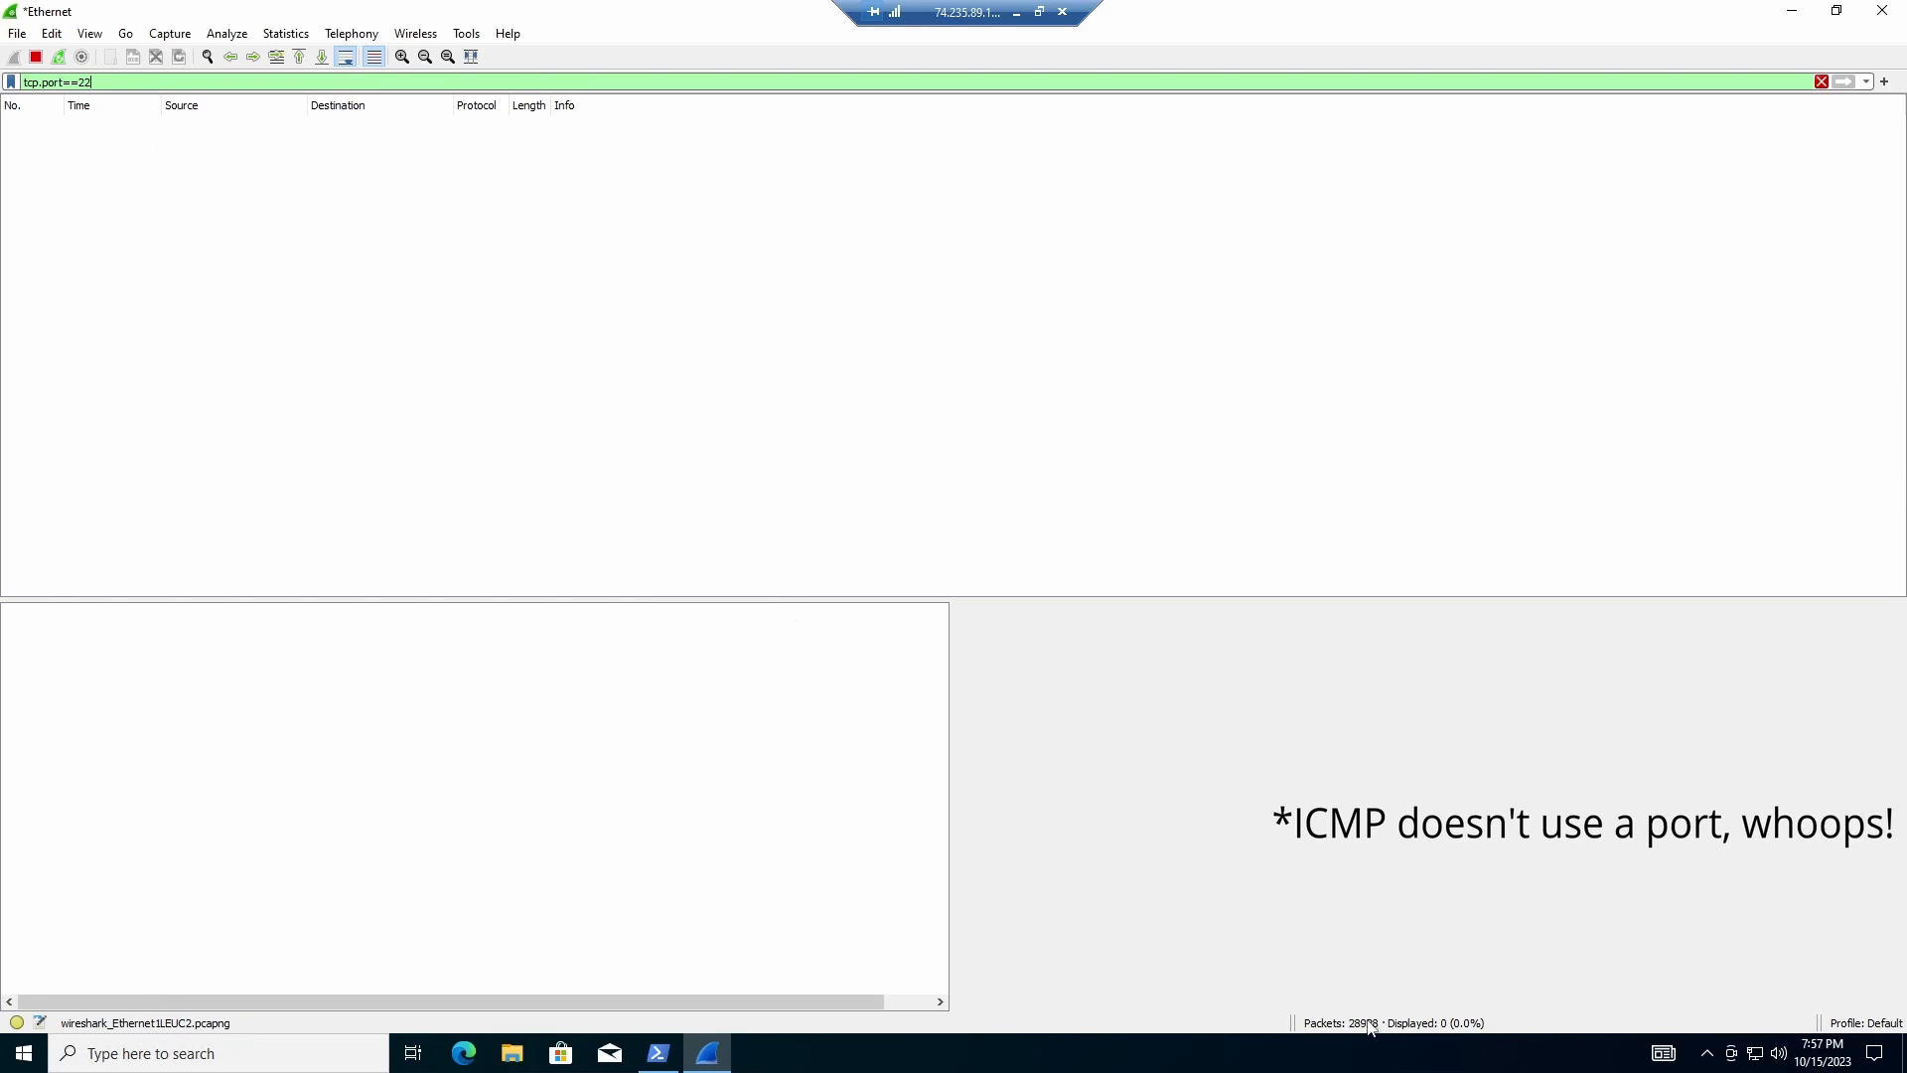
pyautogui.click(664, 1054)
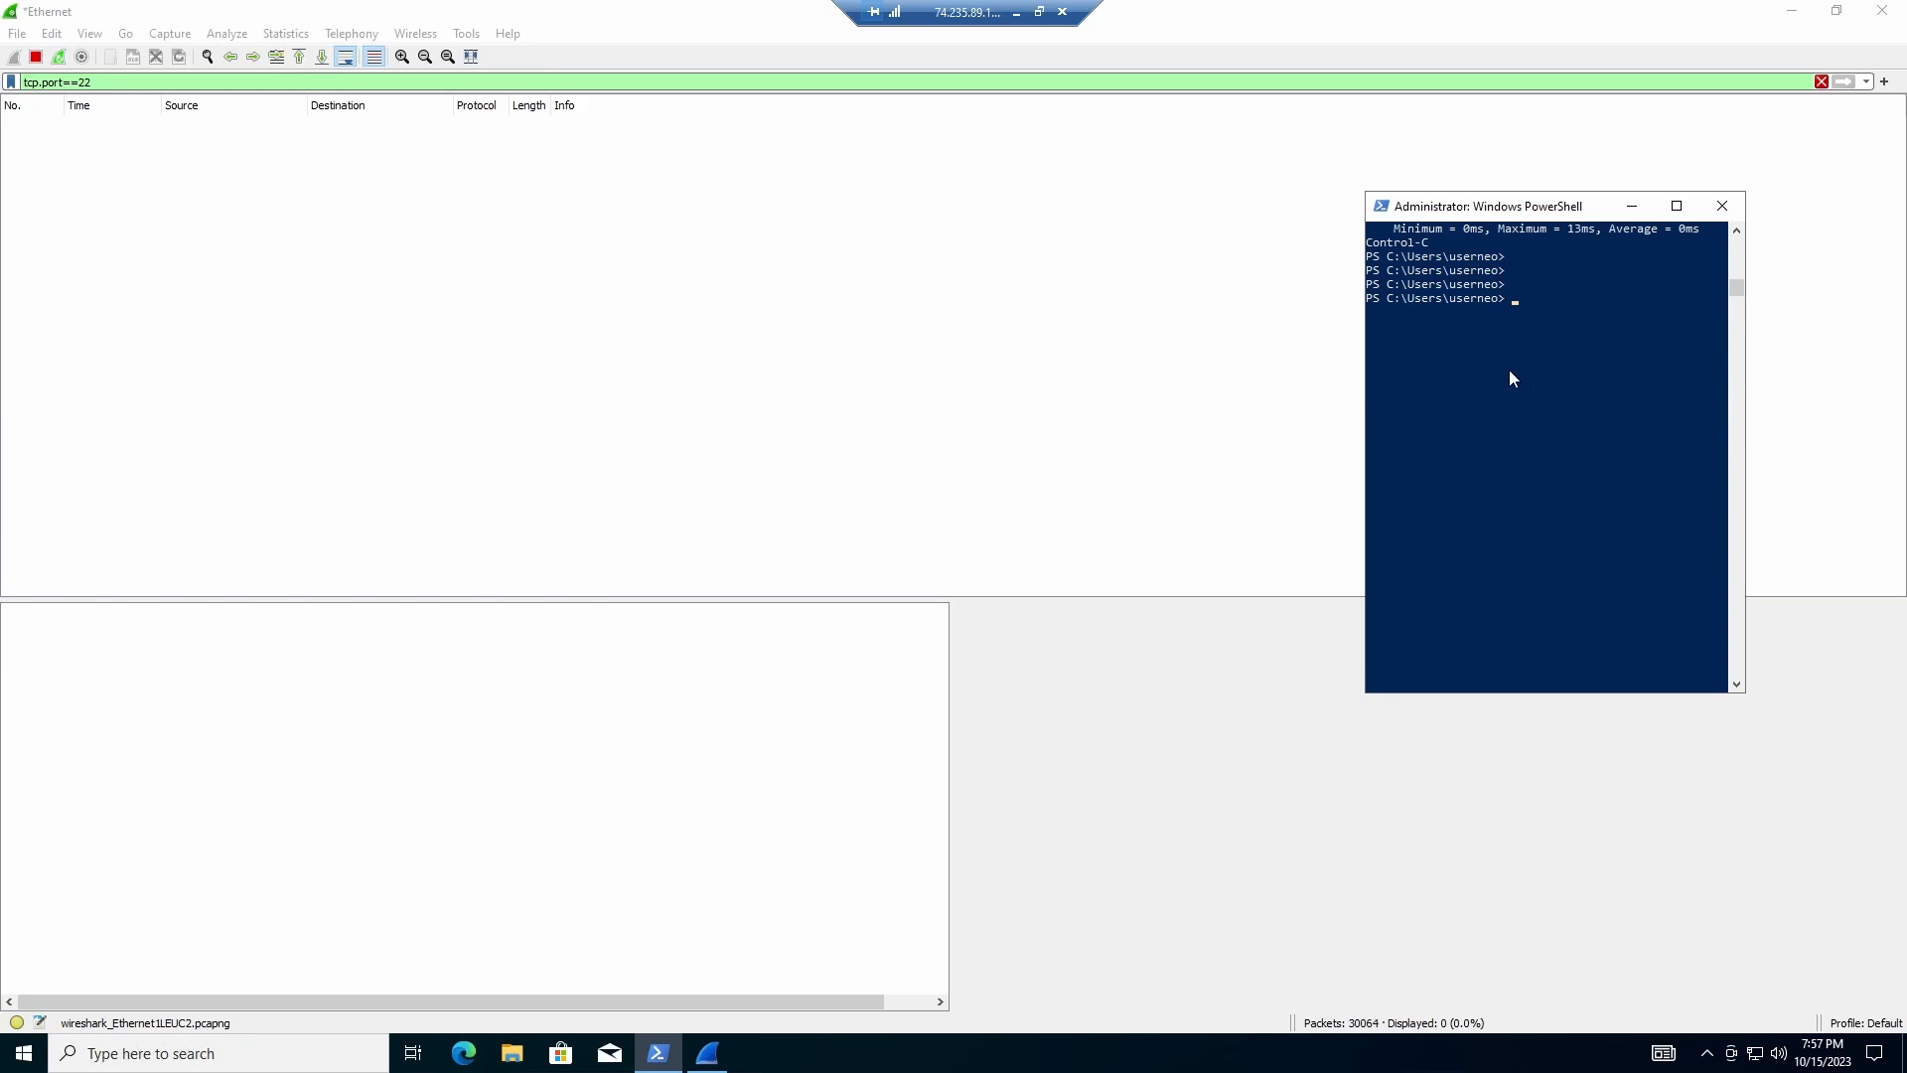
pyautogui.write('ssh')
pyautogui.press('BackSpace')
pyautogui.press('BackSpace')
pyautogui.press('BackSpace')
pyautogui.press('BackSpace')
pyautogui.write('ssh')
pyautogui.write('vmneo@')
pyautogui.press('BackSpace')
pyautogui.press('BackSpace')
pyautogui.press('BackSpace')
pyautogui.press('BackSpace')
pyautogui.press('BackSpace')
pyautogui.press('BackSpace')
pyautogui.write('vm')
pyautogui.write('mainframe@10.0.0')
# Step: Check the notes listing vm-neo at 10.0.0.4 and vm-mainframe at 10.0.0.5, then resume the remote session
pyautogui.click(1016, 12)
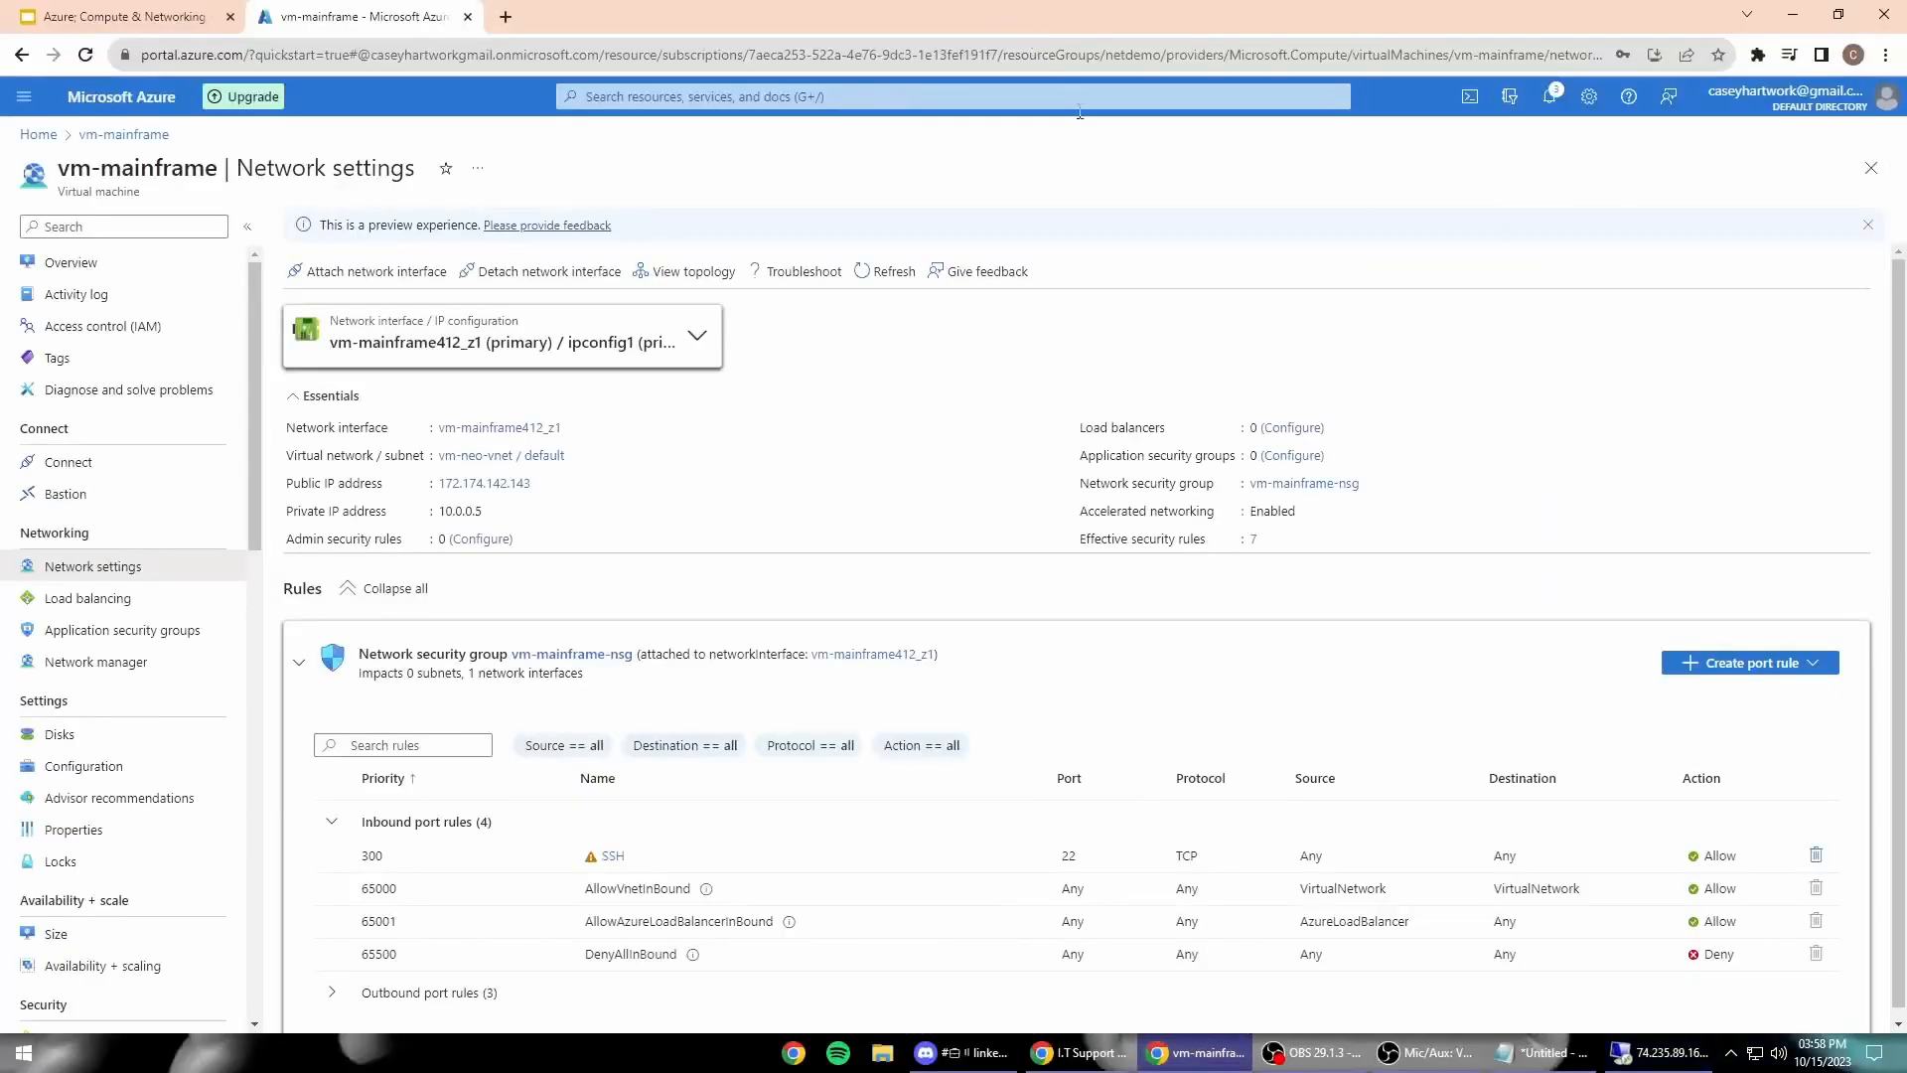
pyautogui.click(1545, 1052)
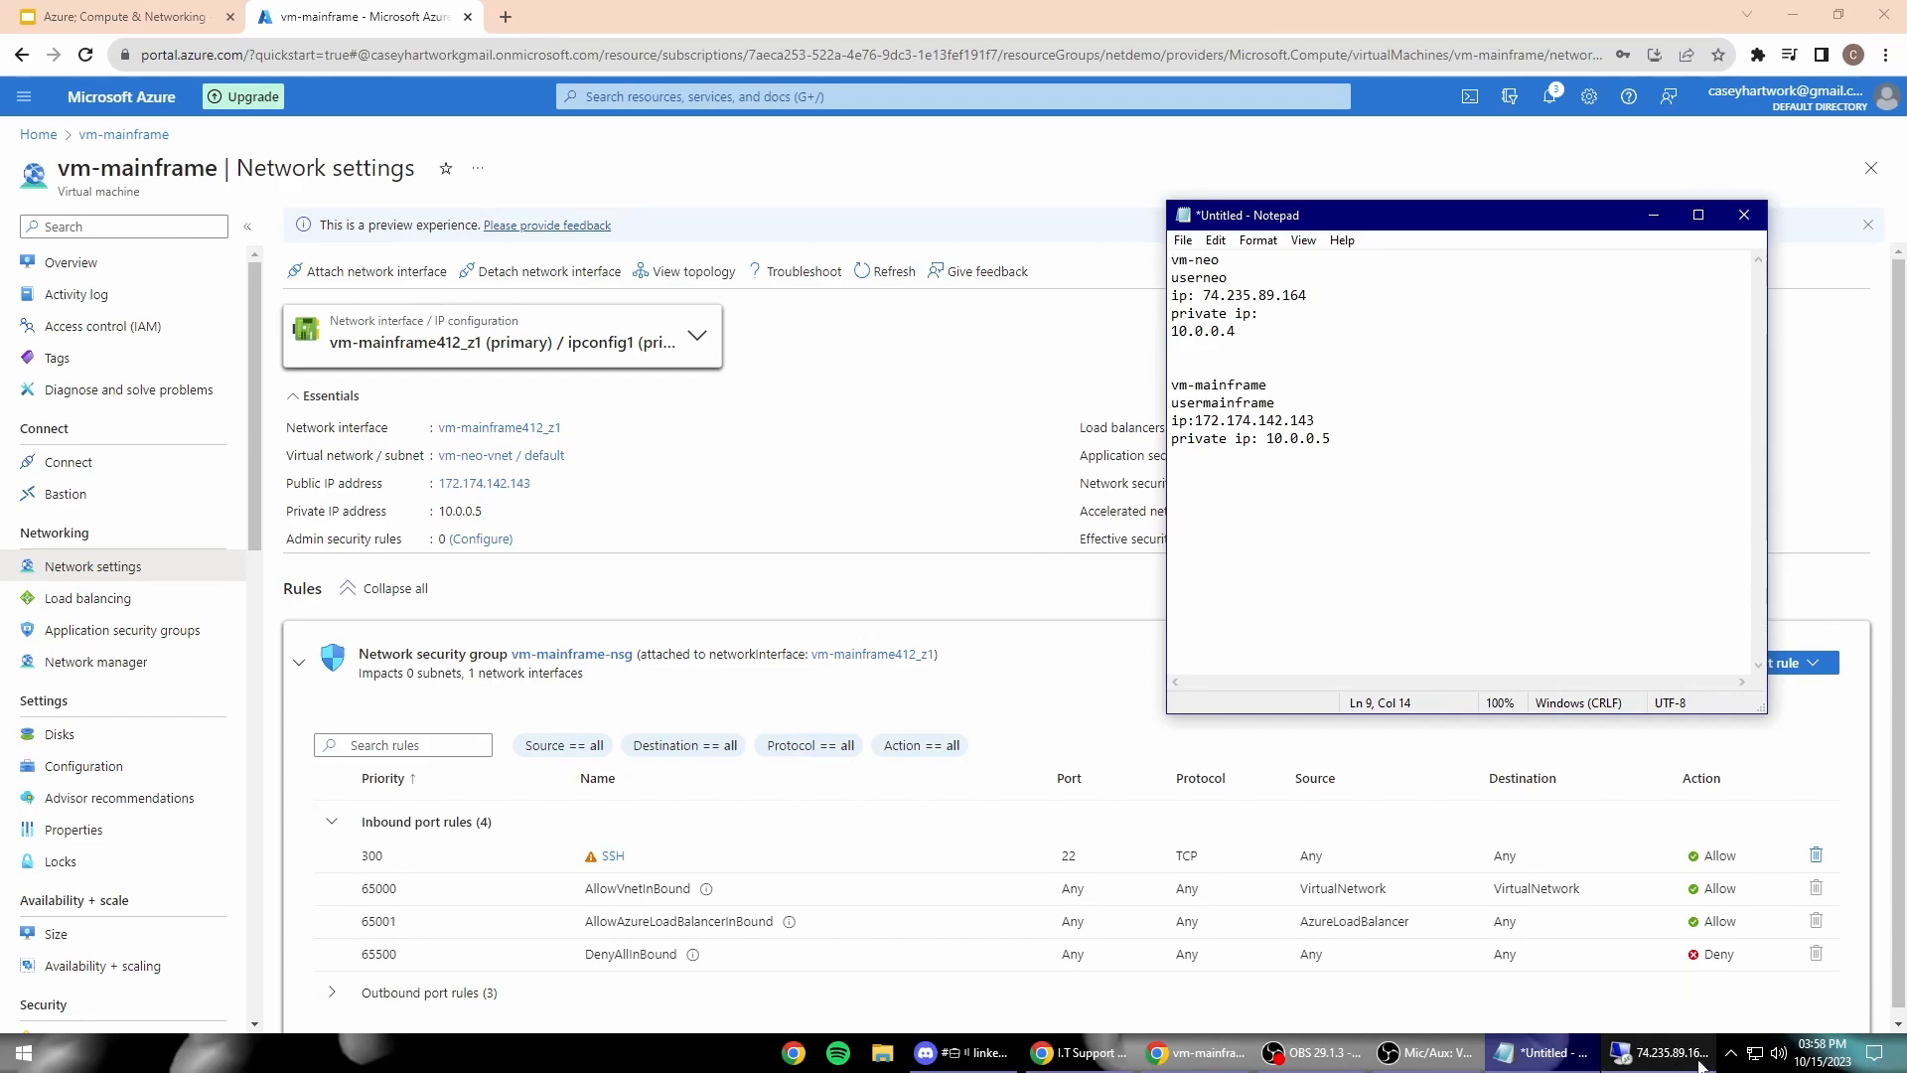
pyautogui.click(1657, 1052)
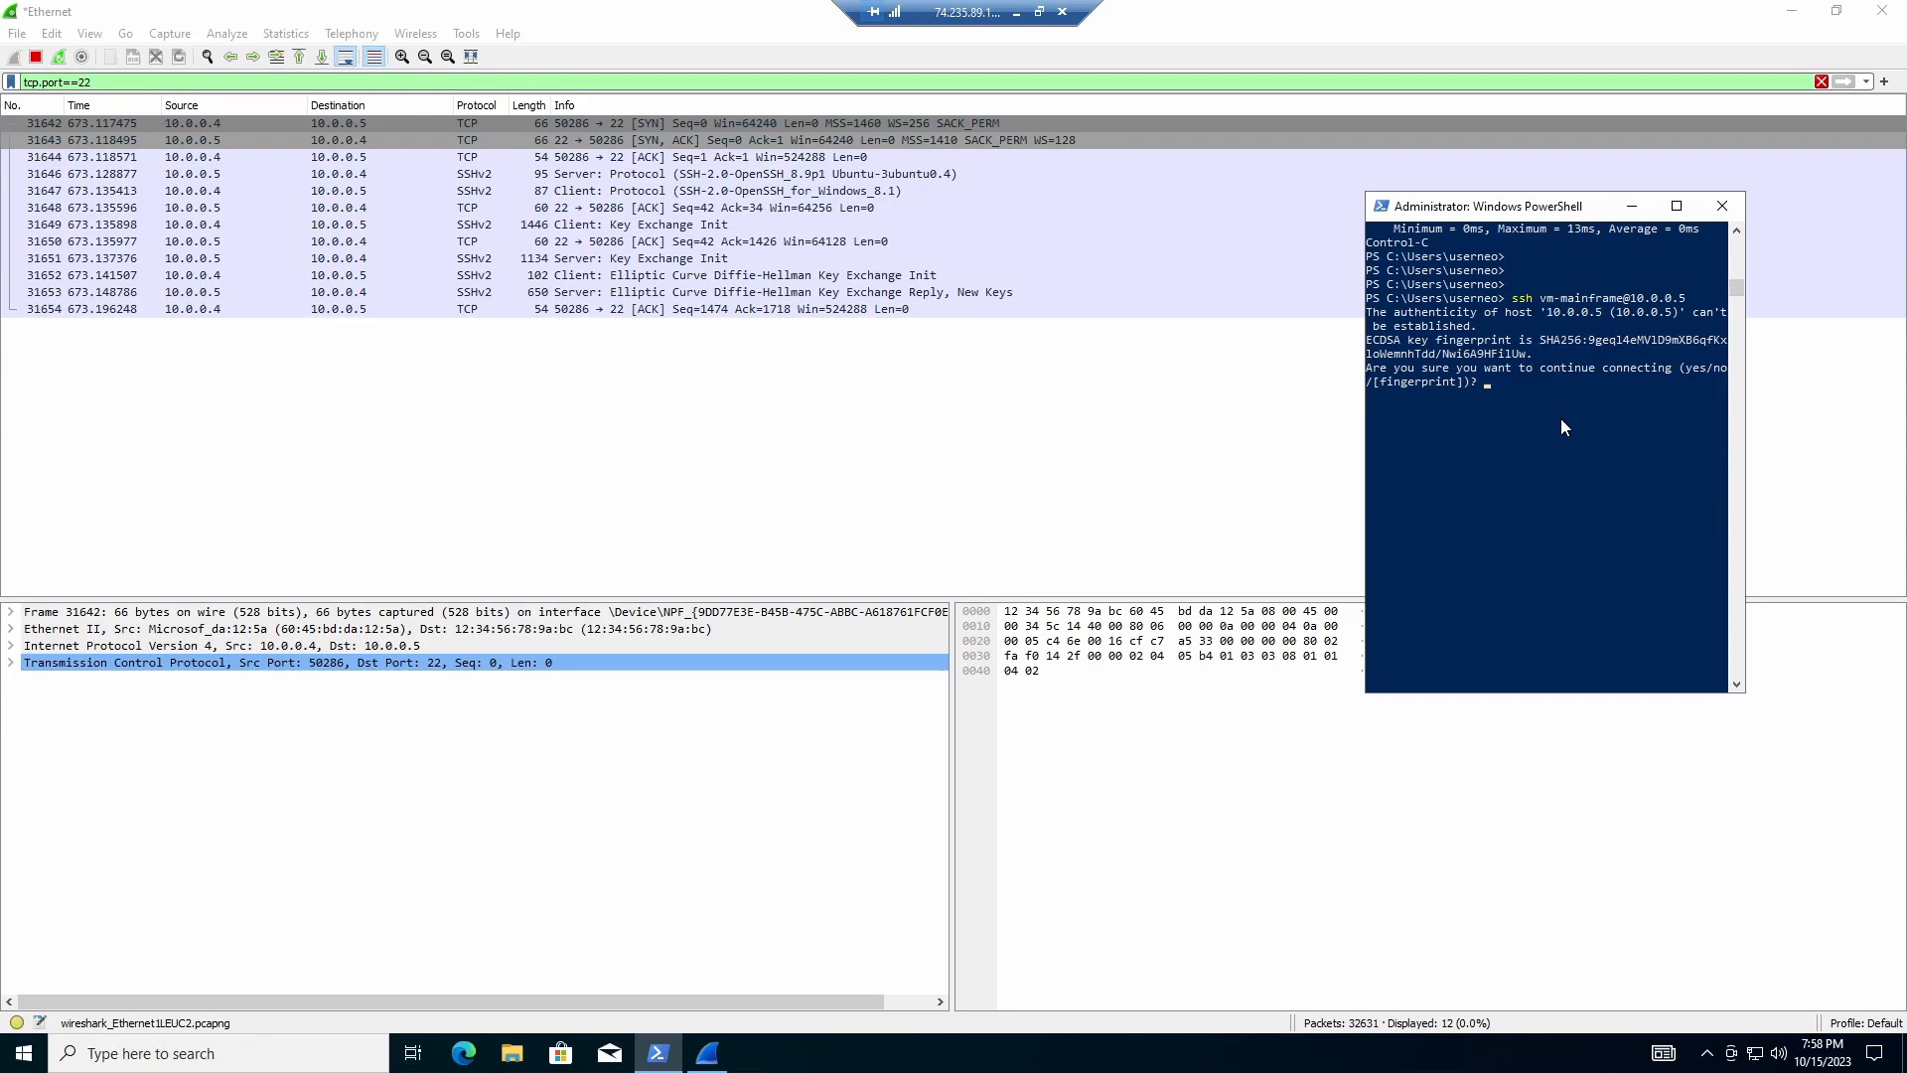
# Step: Accept the host fingerprint and try the password three times, ending in Permission denied
pyautogui.write('yes')
pyautogui.press('Return')
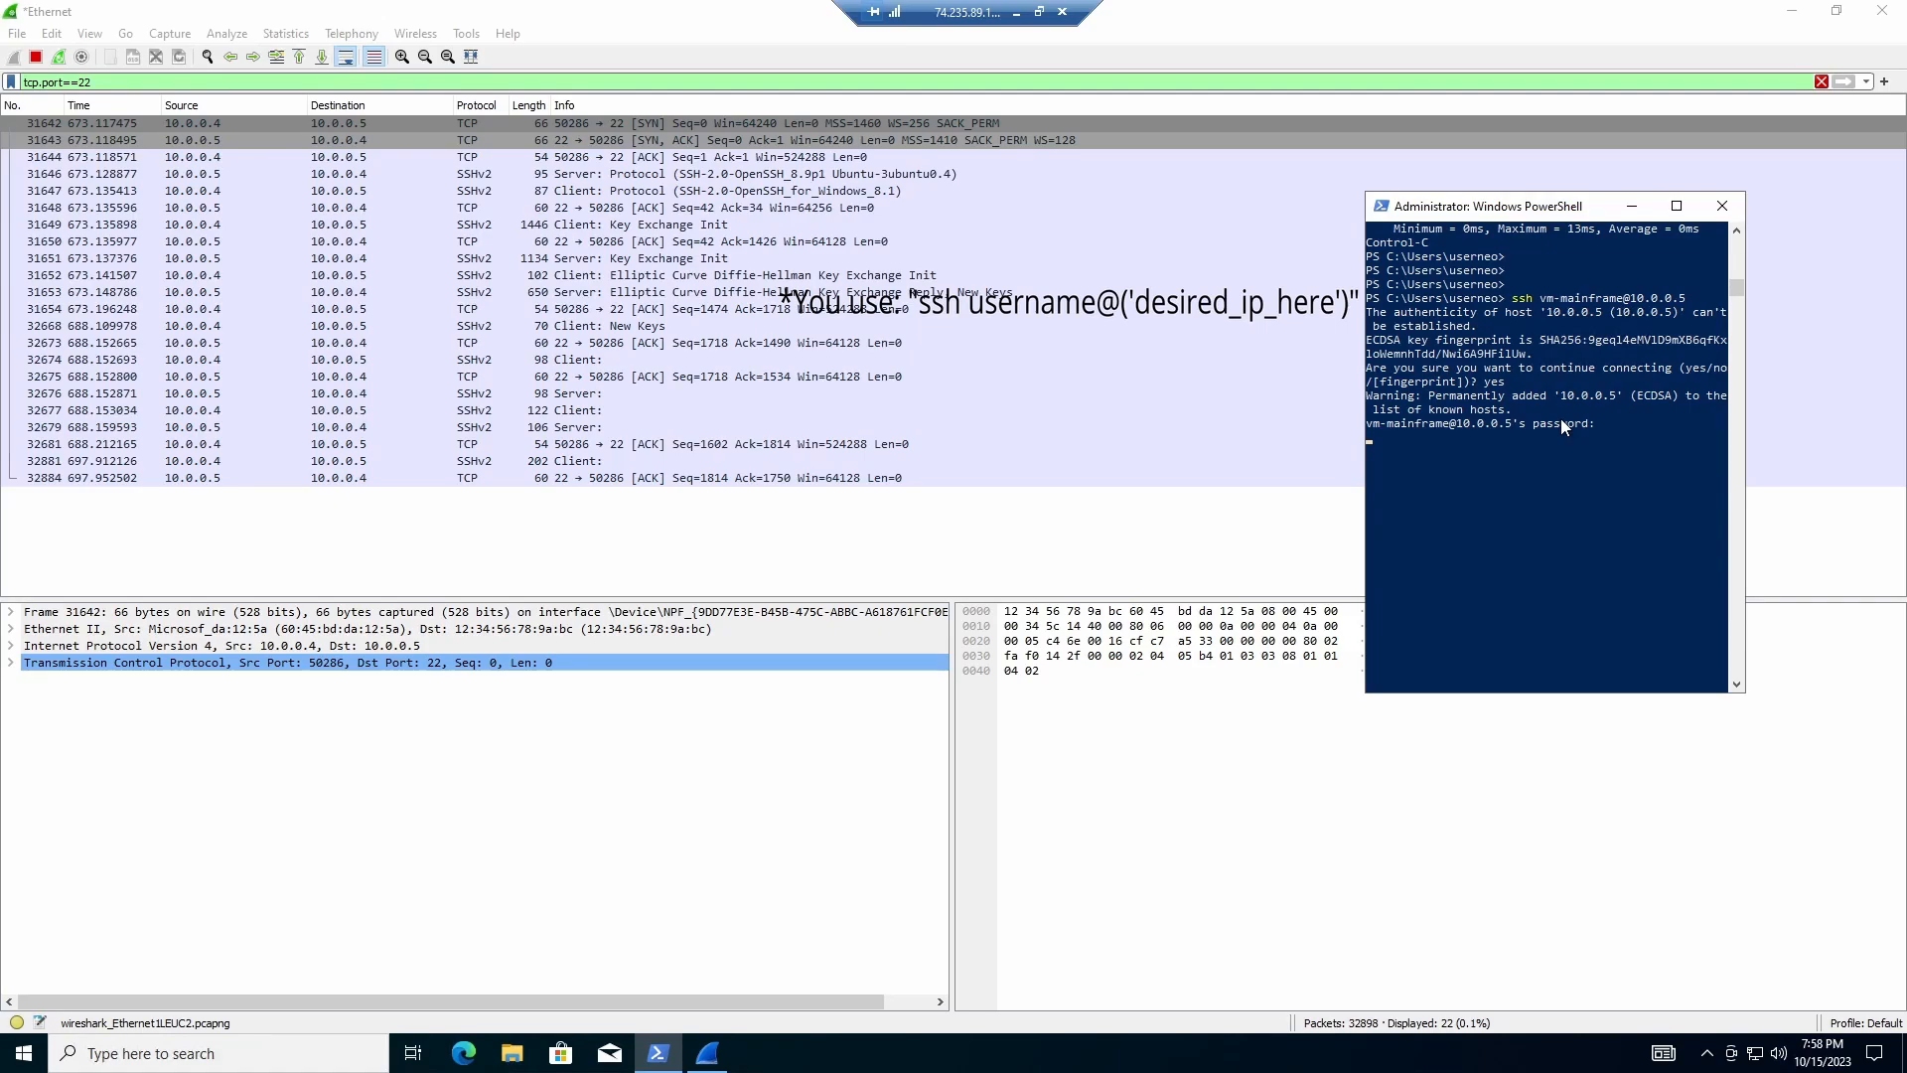
pyautogui.press('Return')
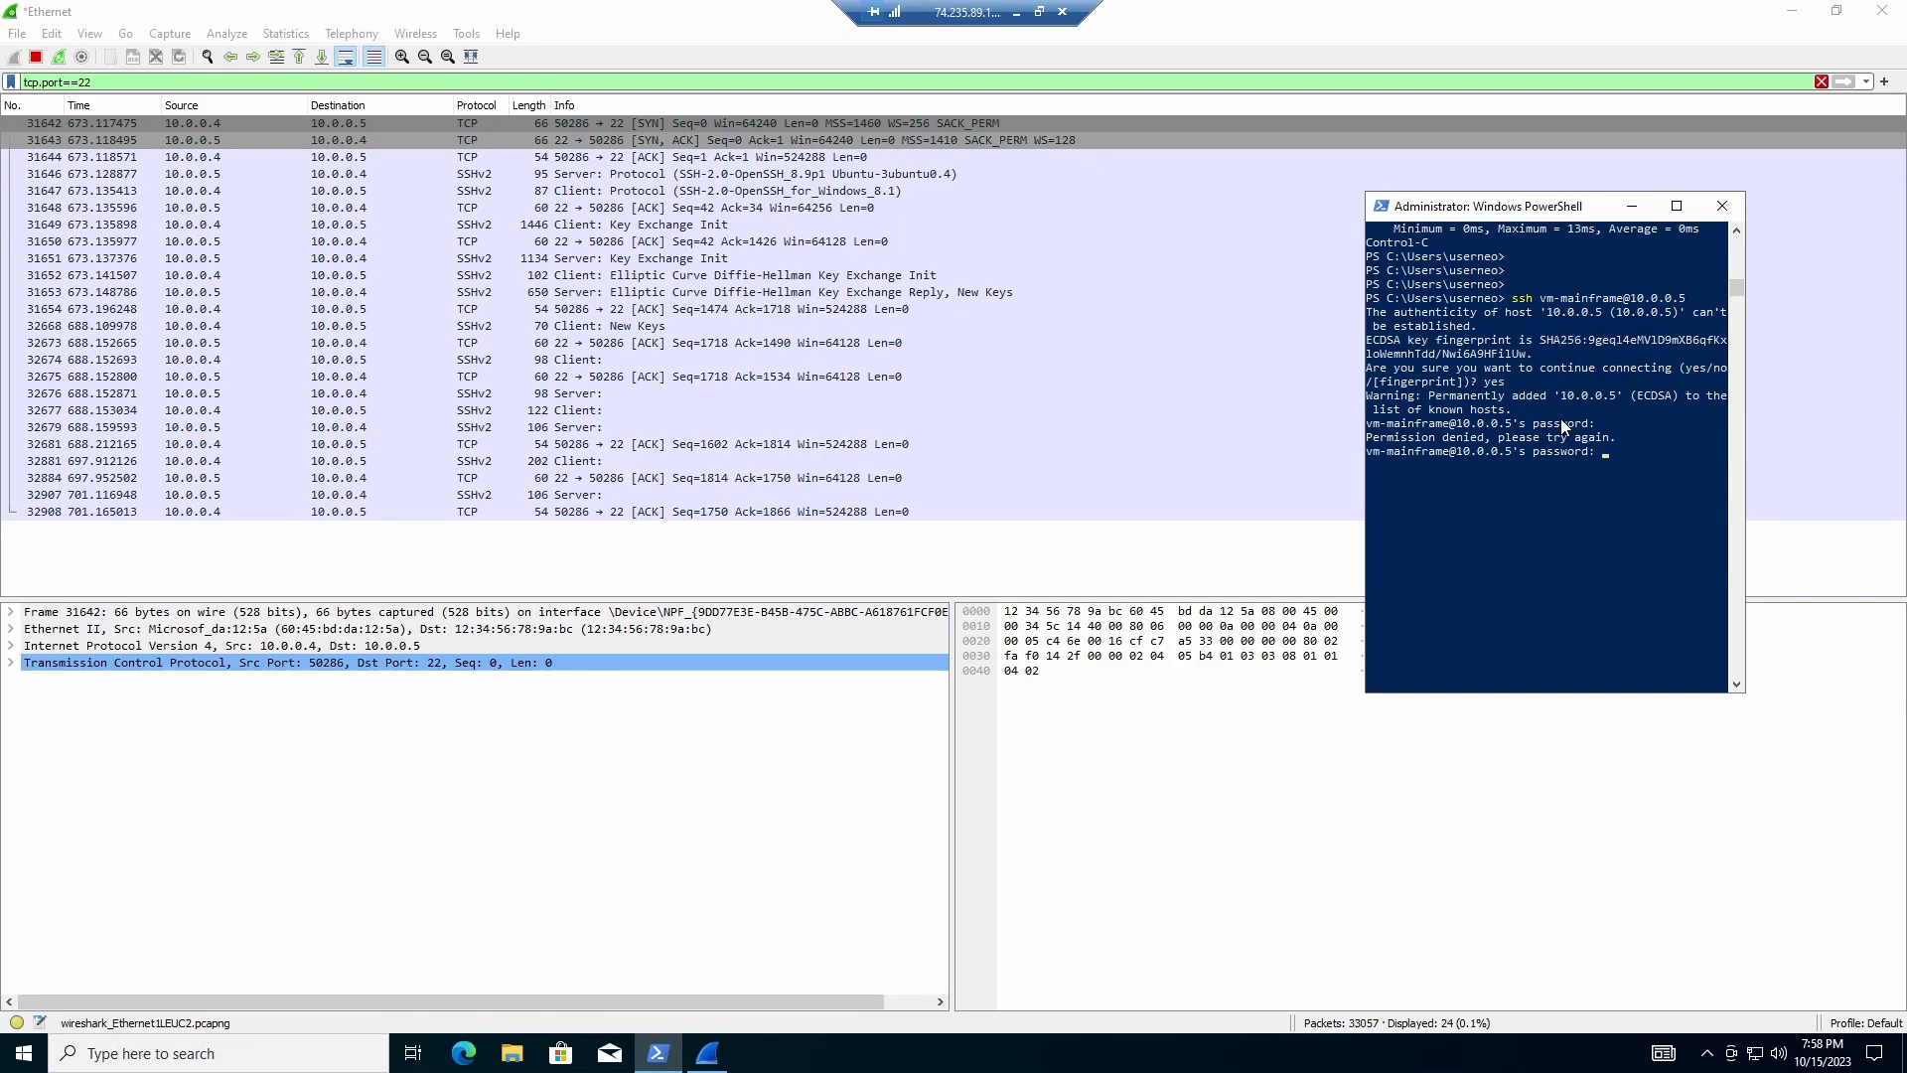
pyautogui.press('Return')
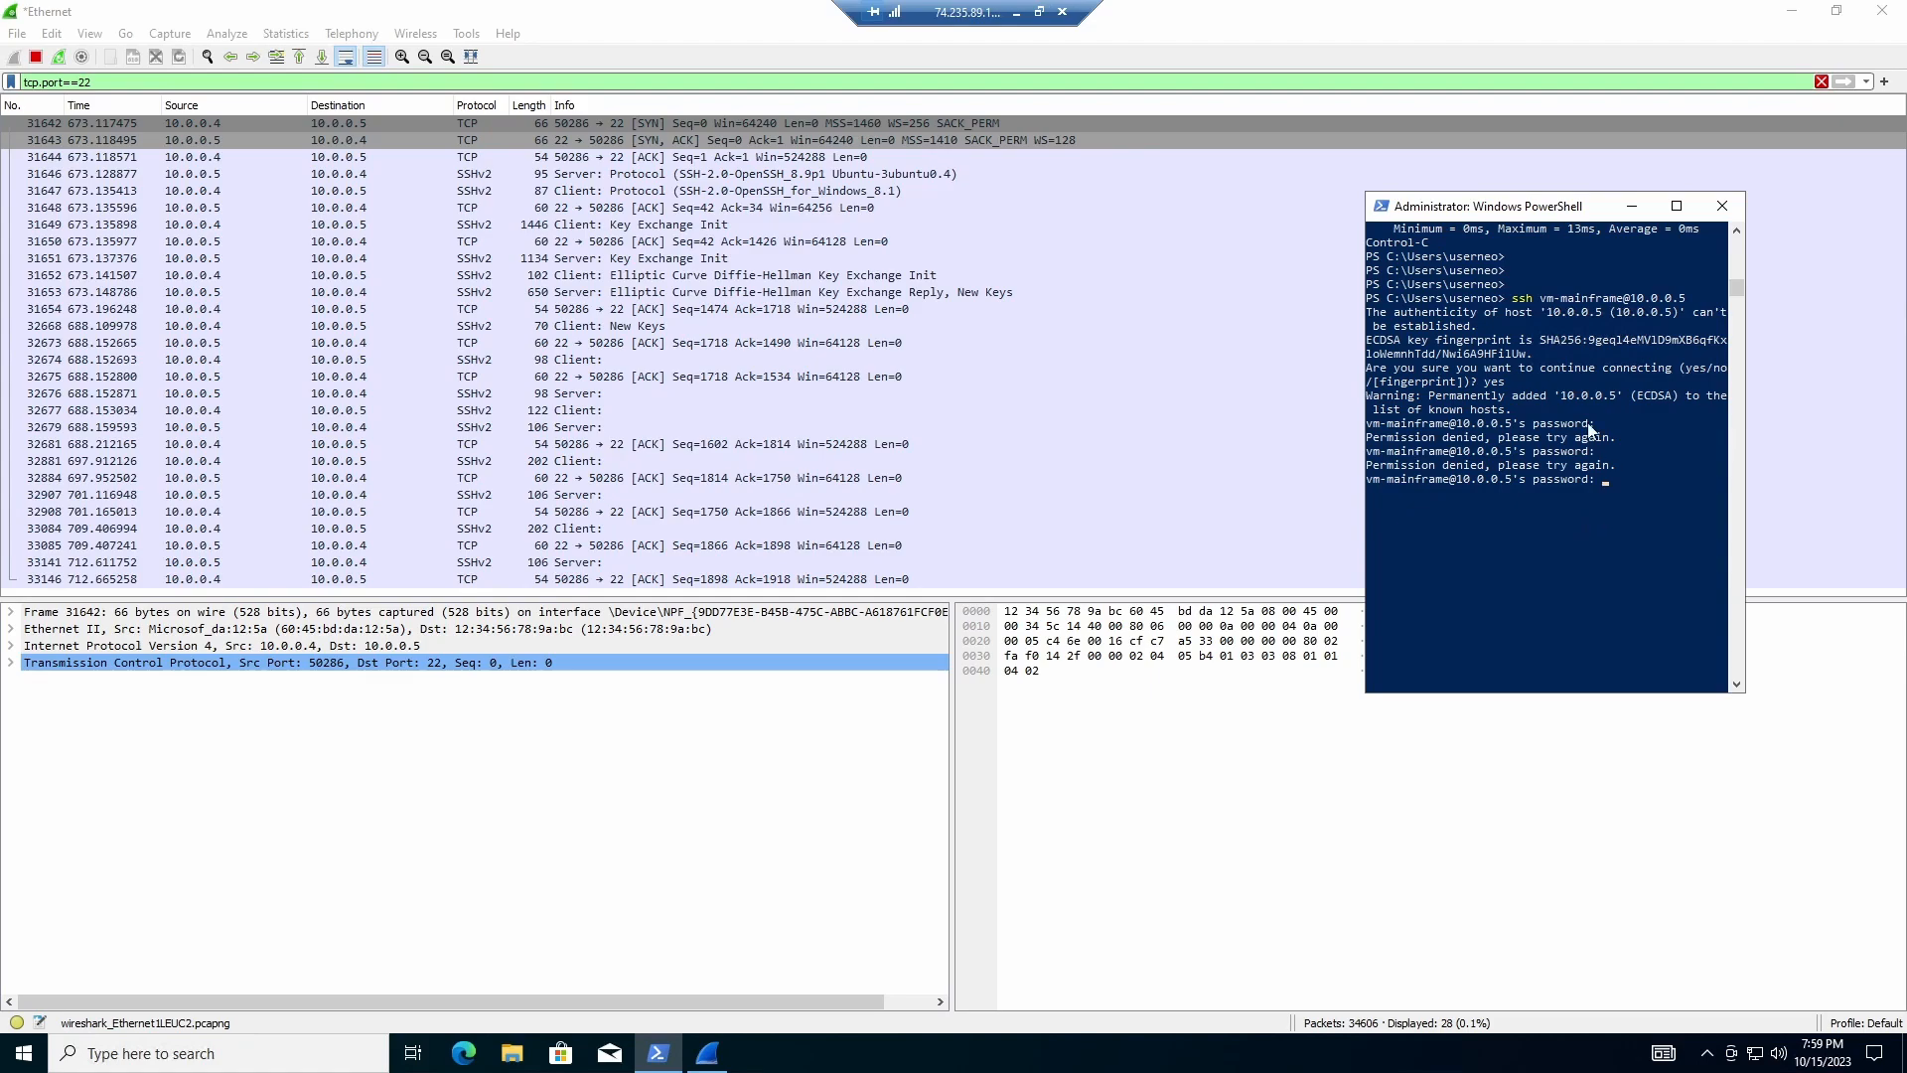
pyautogui.moveTo(1486, 212); pyautogui.dragTo(1086, 245)
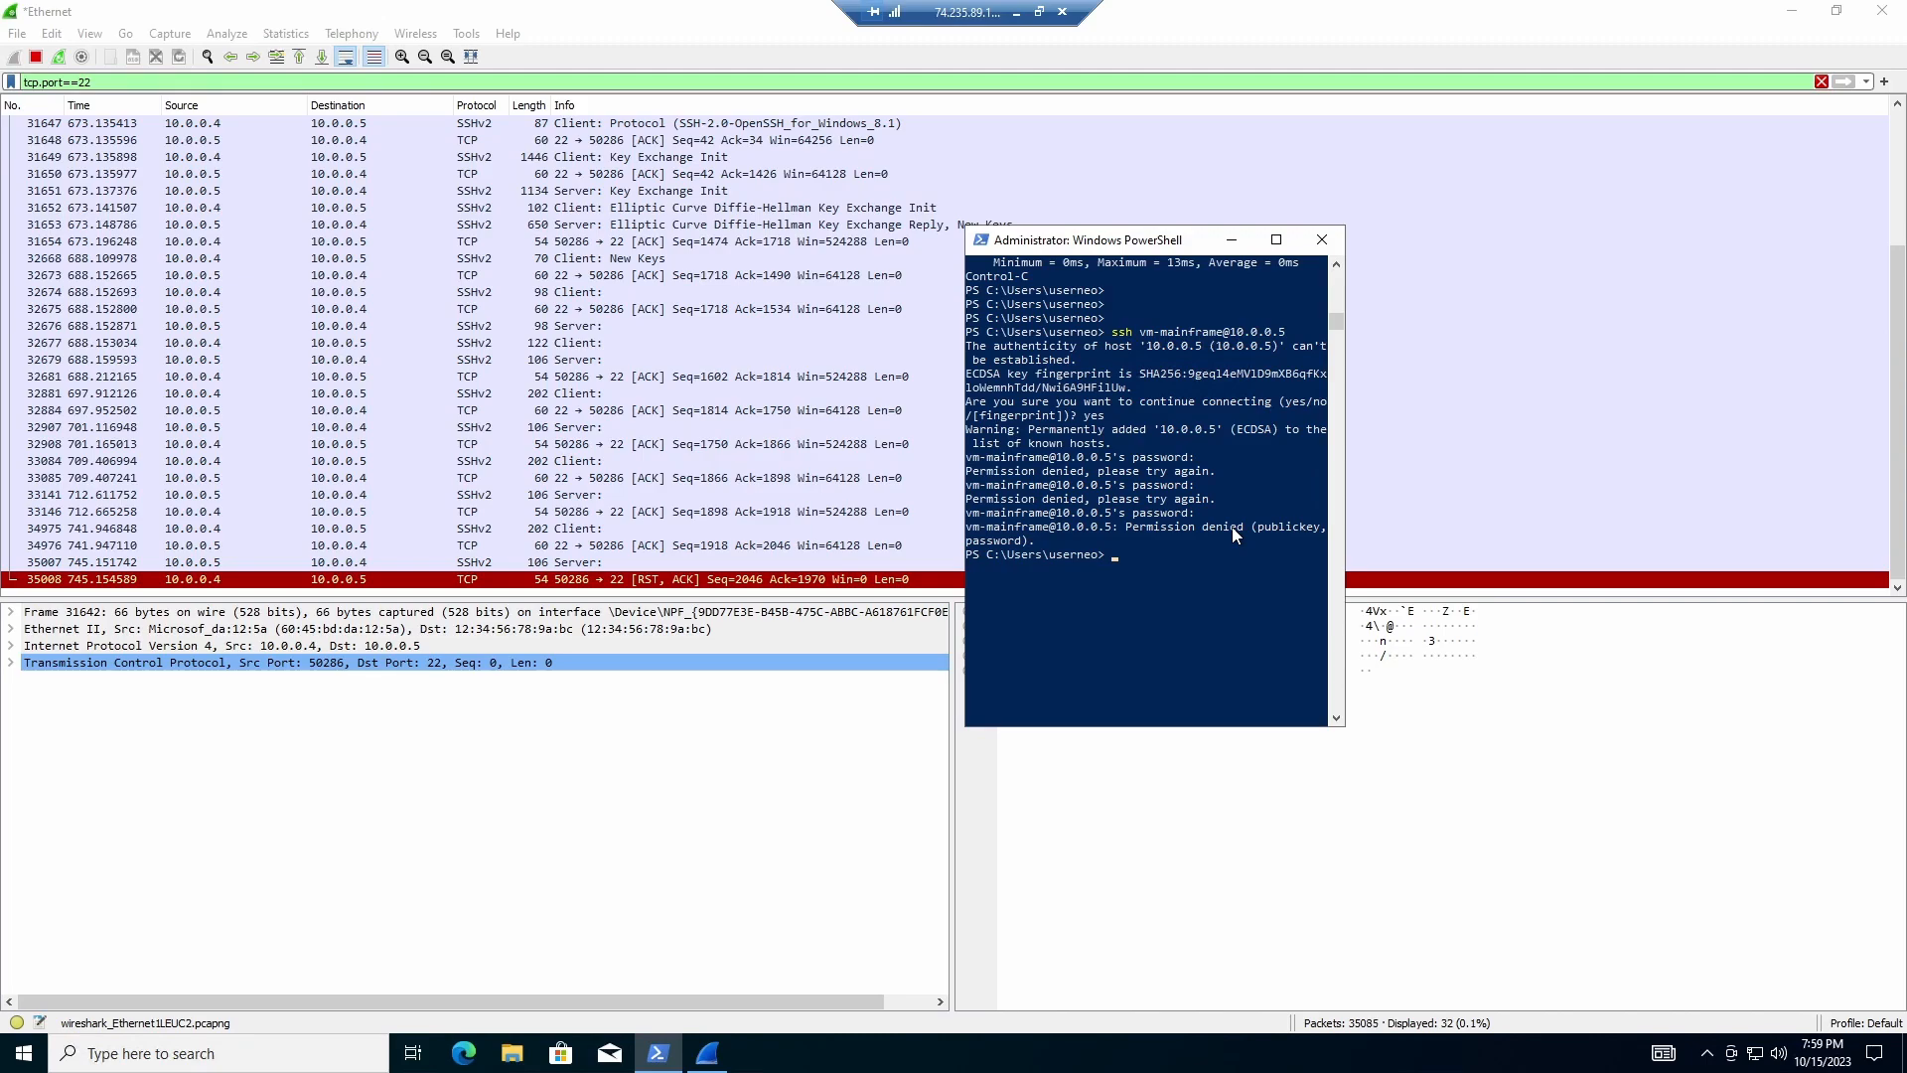
pyautogui.hotkey('ctrl', 'c')
pyautogui.press('Return')
pyautogui.press('Return')
pyautogui.press('Return')
pyautogui.write('ssh')
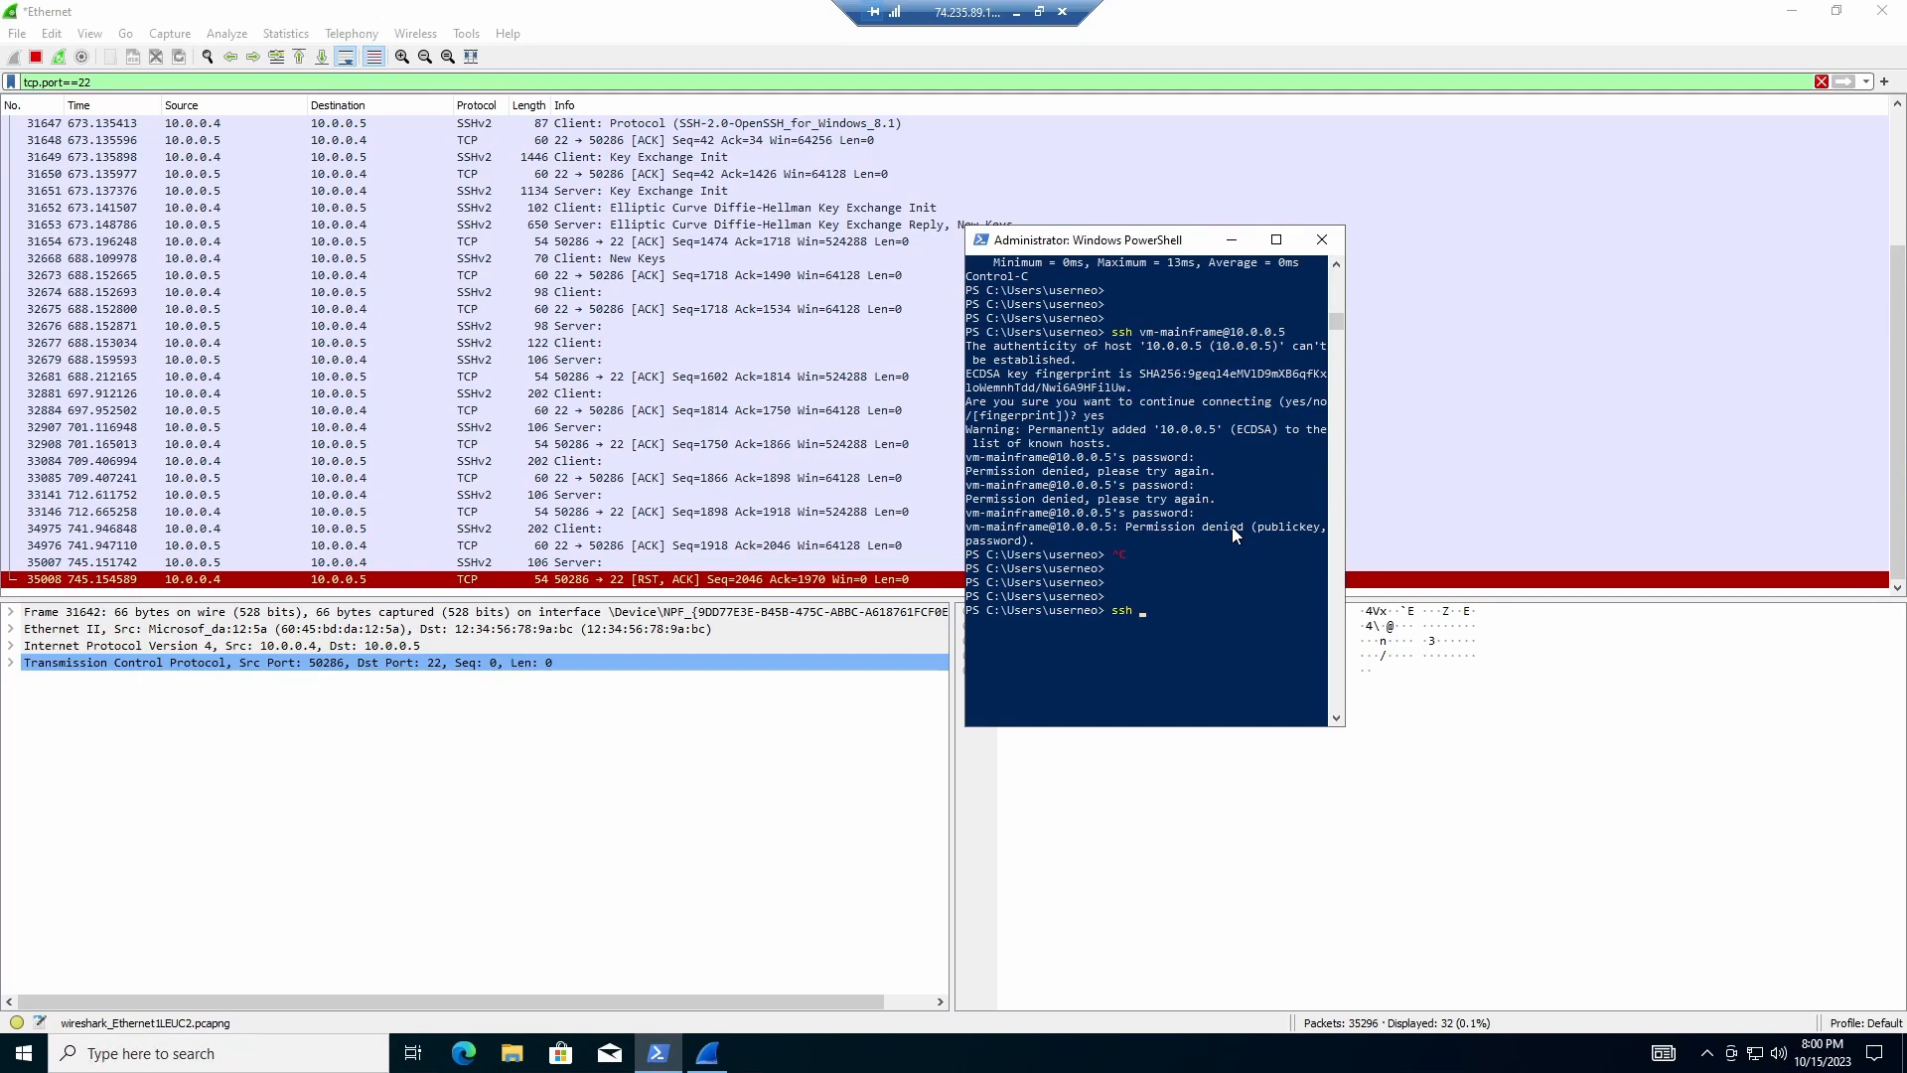
pyautogui.write('usermainframe@10.0/')
pyautogui.press('BackSpace')
pyautogui.write('.0.5')
pyautogui.press('Return')
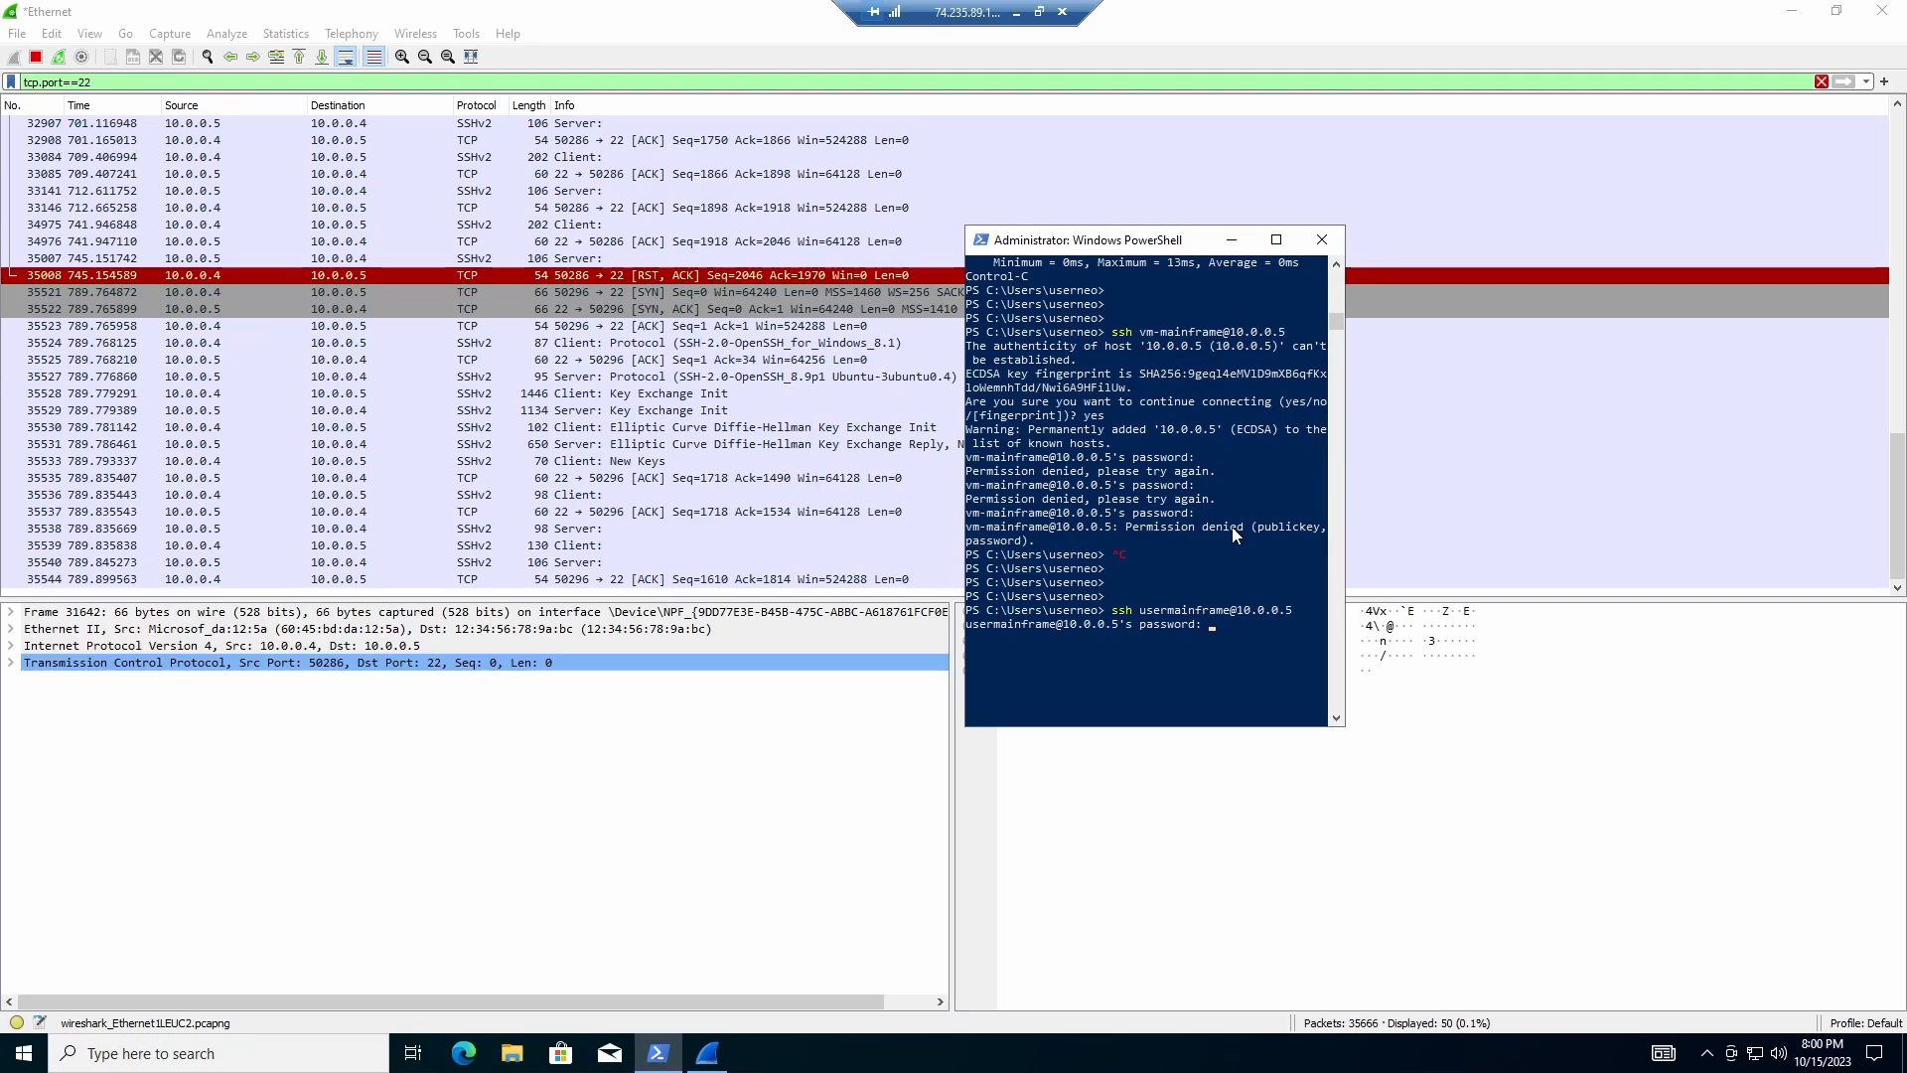
pyautogui.press('Return')
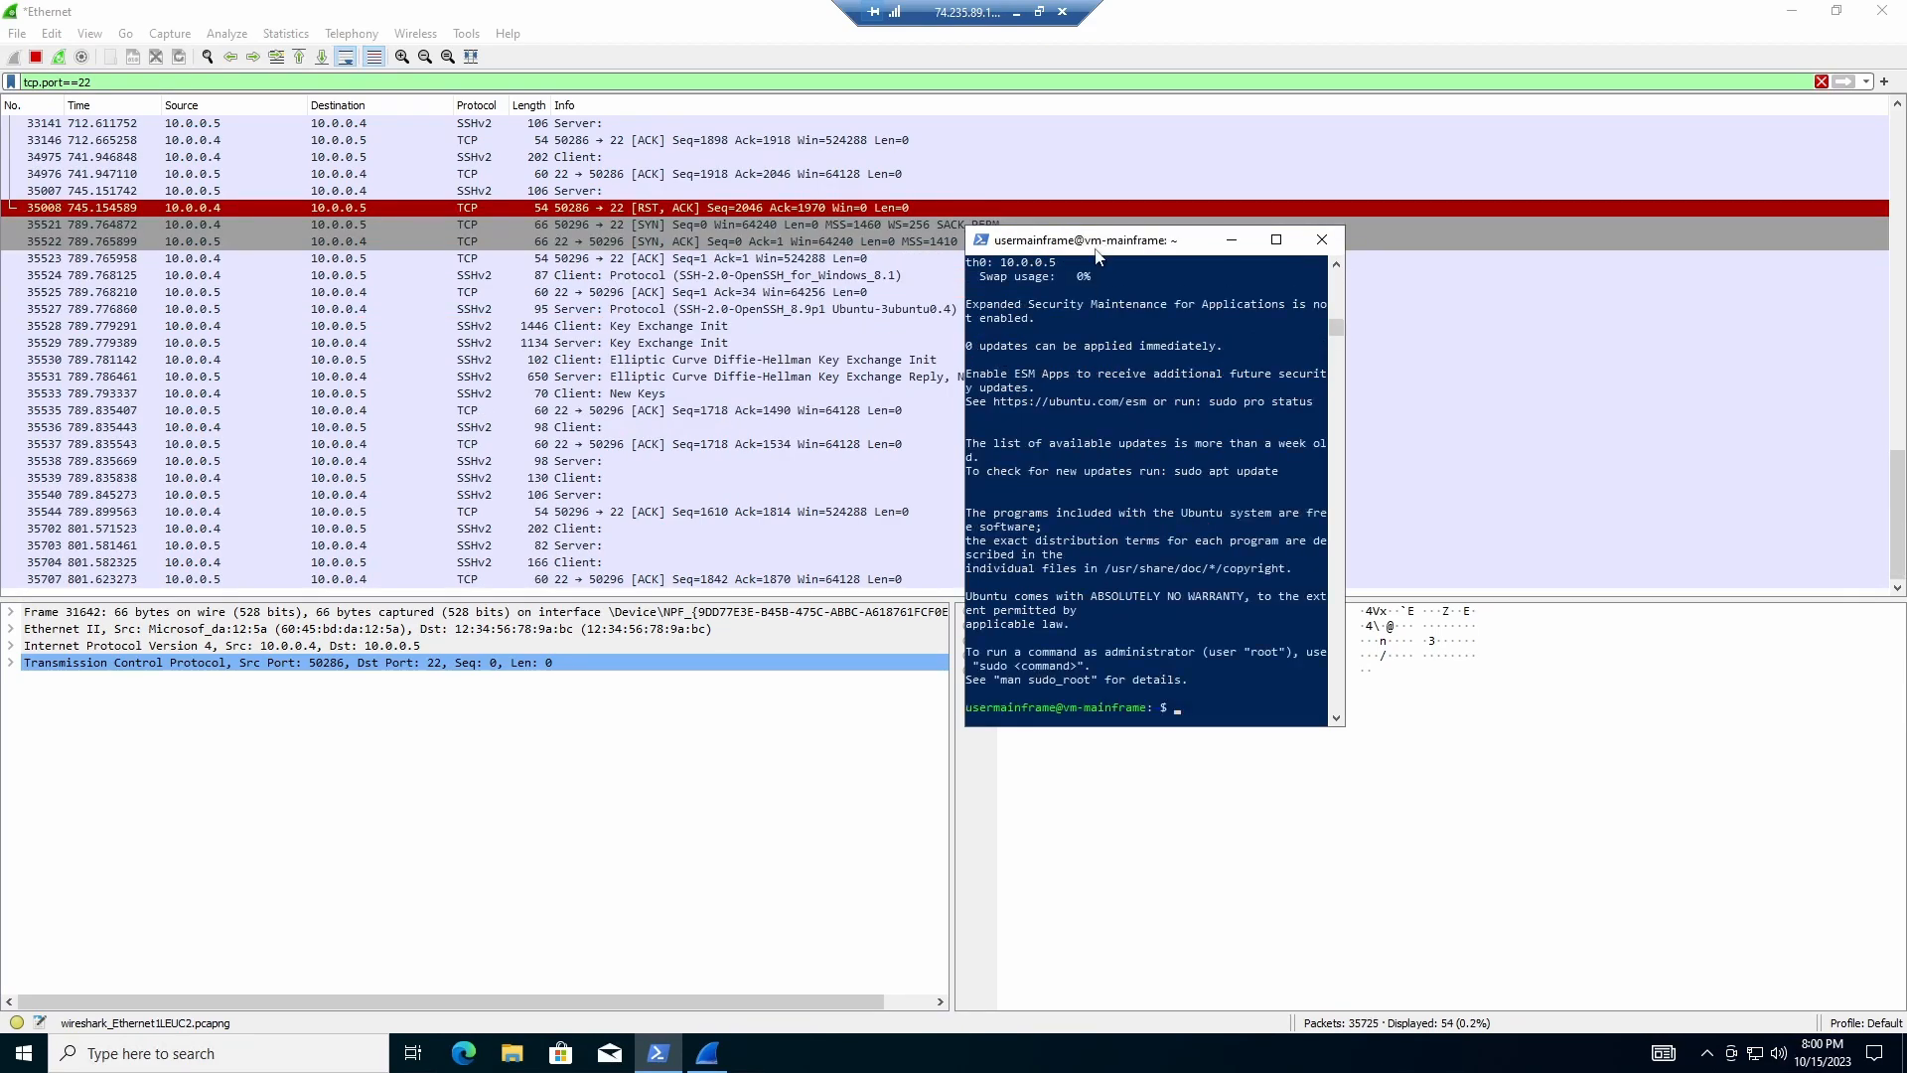
# Step: Move and enlarge the SSH terminal window over the packet list
pyautogui.moveTo(1138, 254); pyautogui.dragTo(1466, 141)
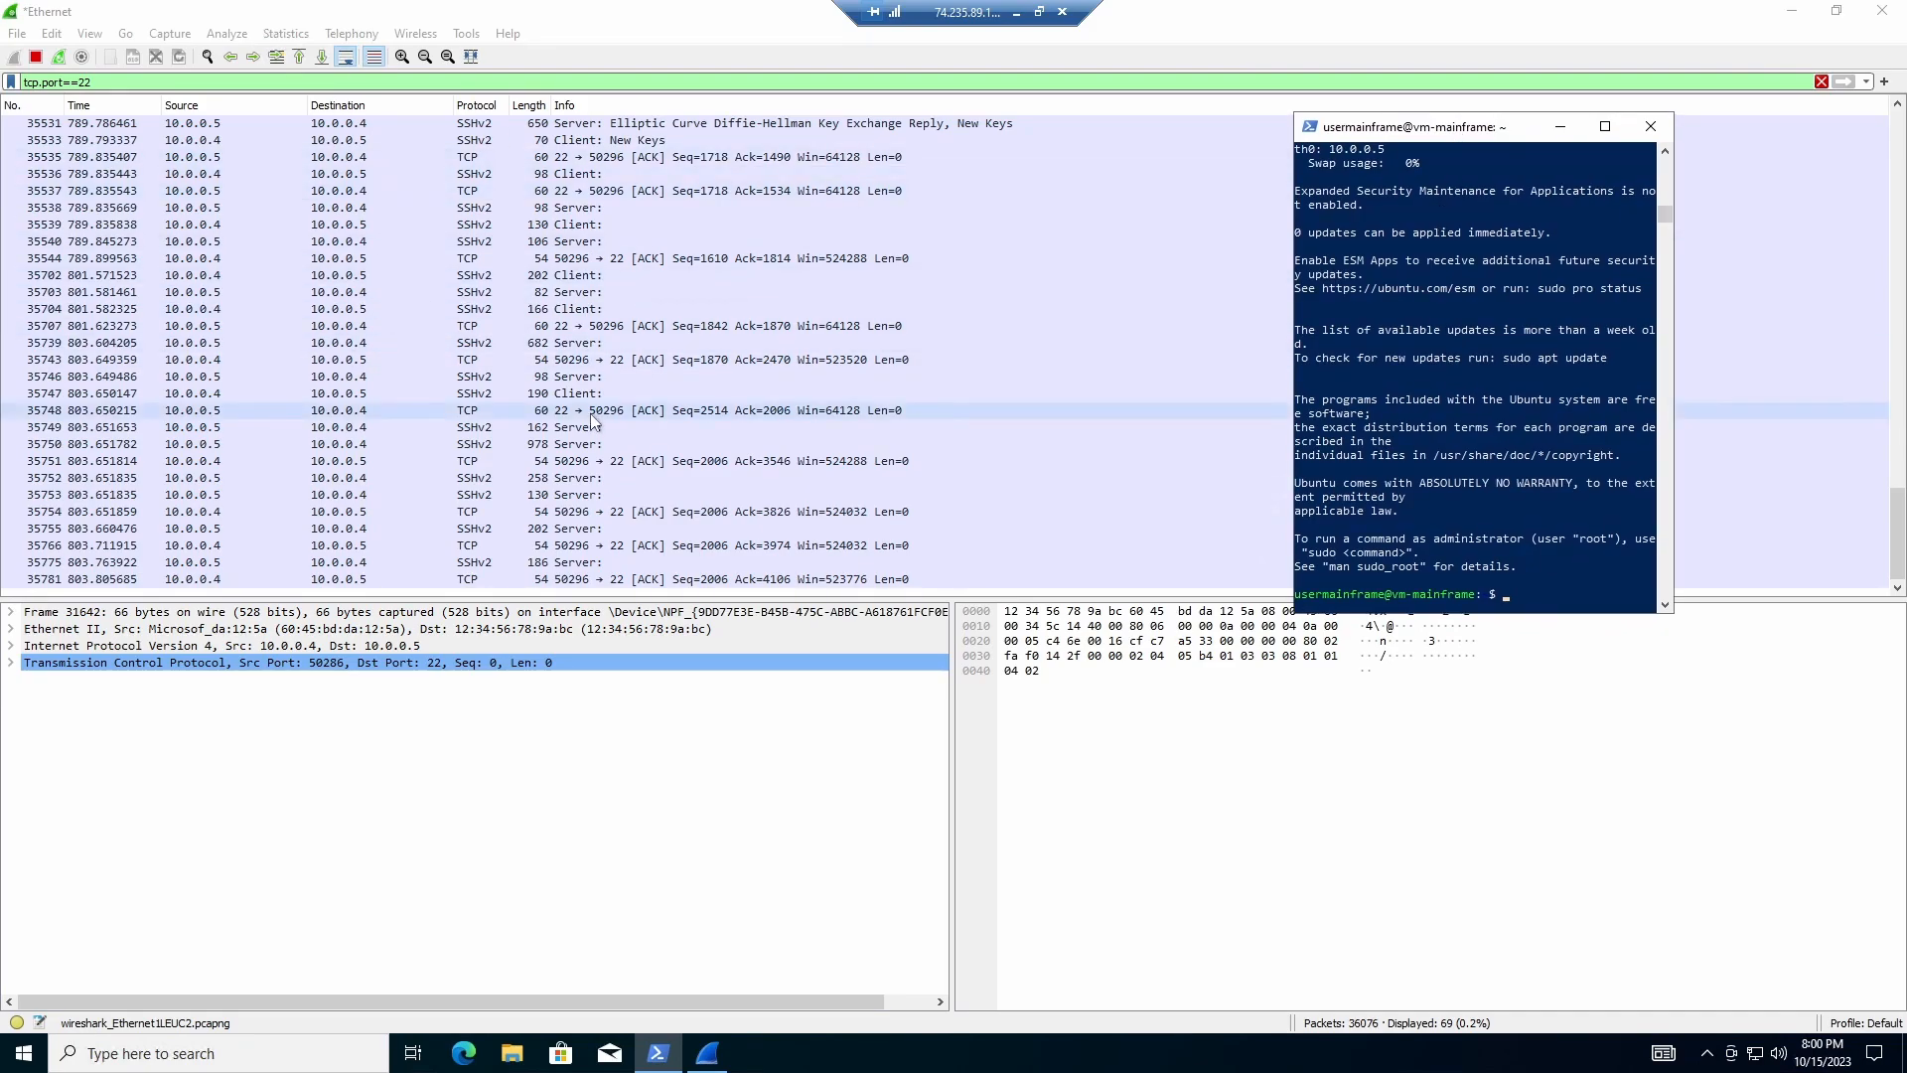
pyautogui.scroll(-2, 1519, 389)
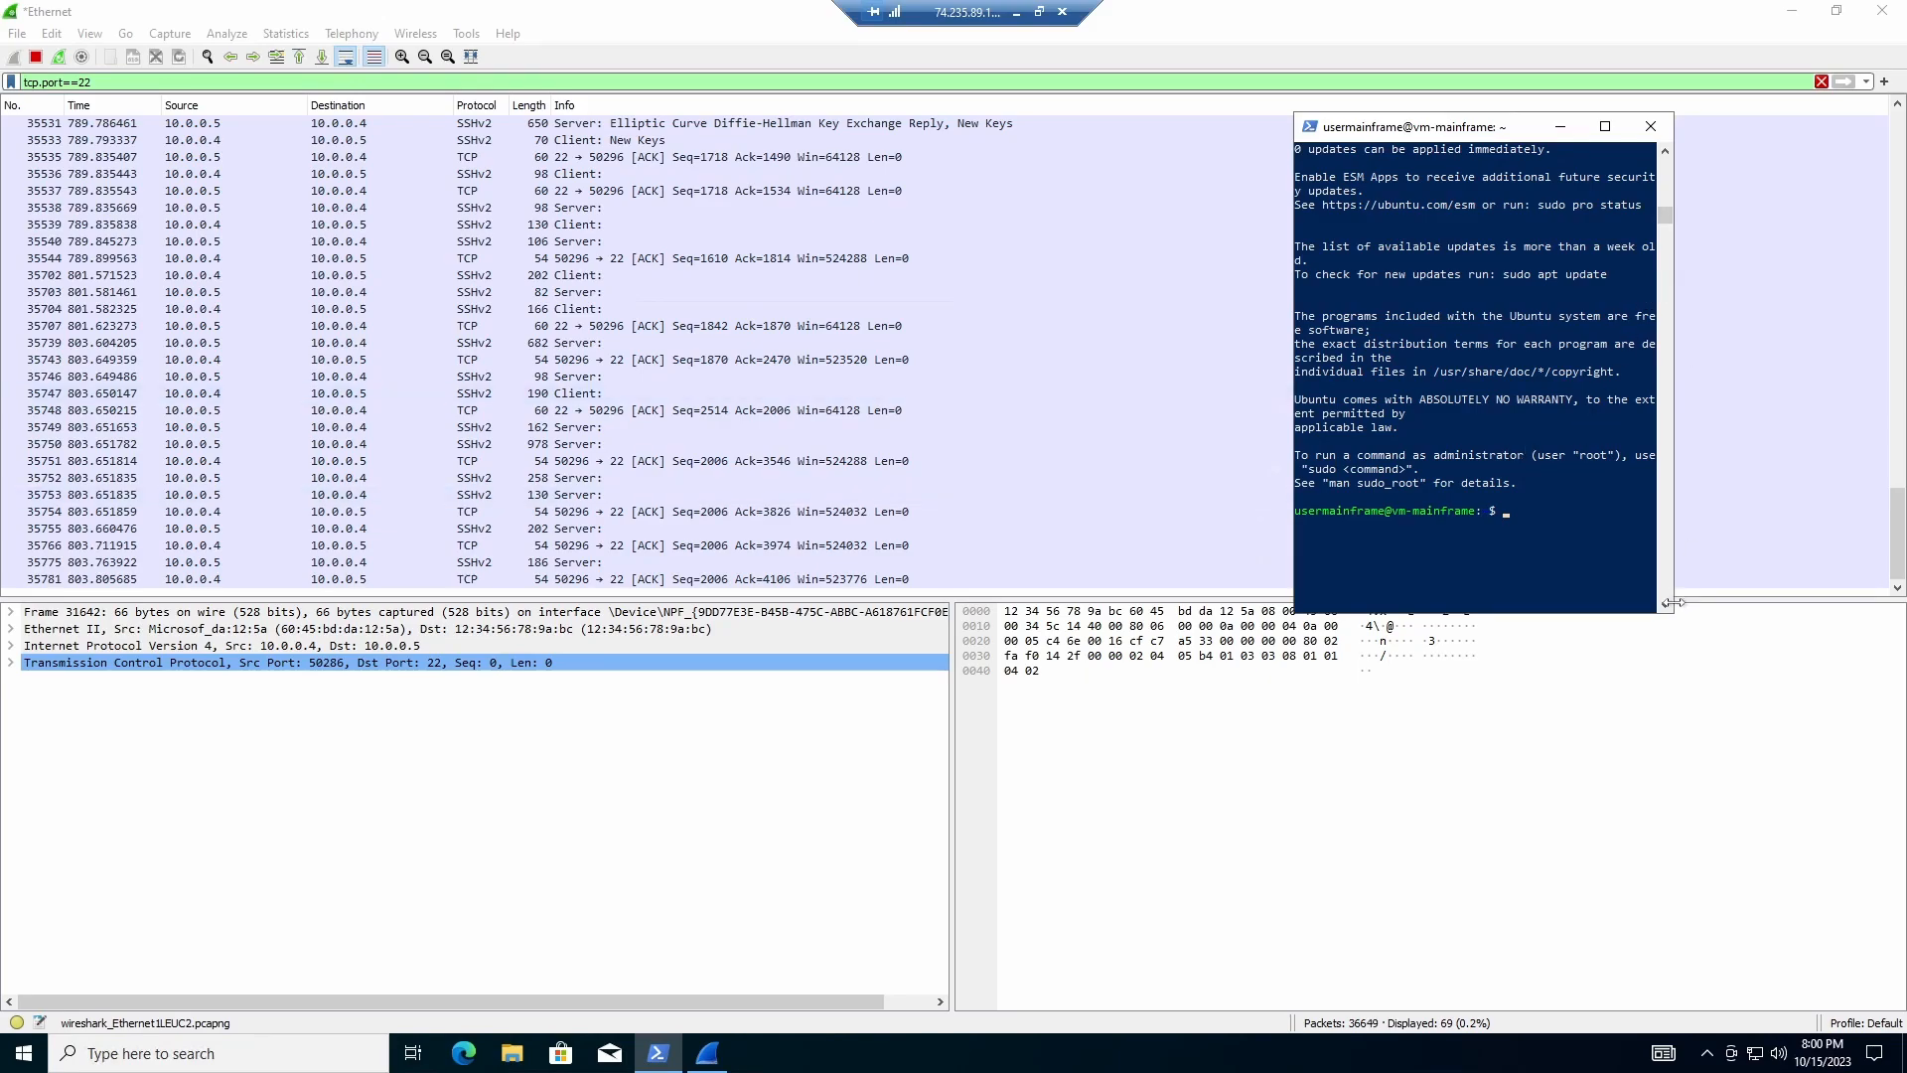
pyautogui.moveTo(1674, 614); pyautogui.dragTo(1831, 749)
pyautogui.moveTo(1462, 128); pyautogui.dragTo(1282, 182)
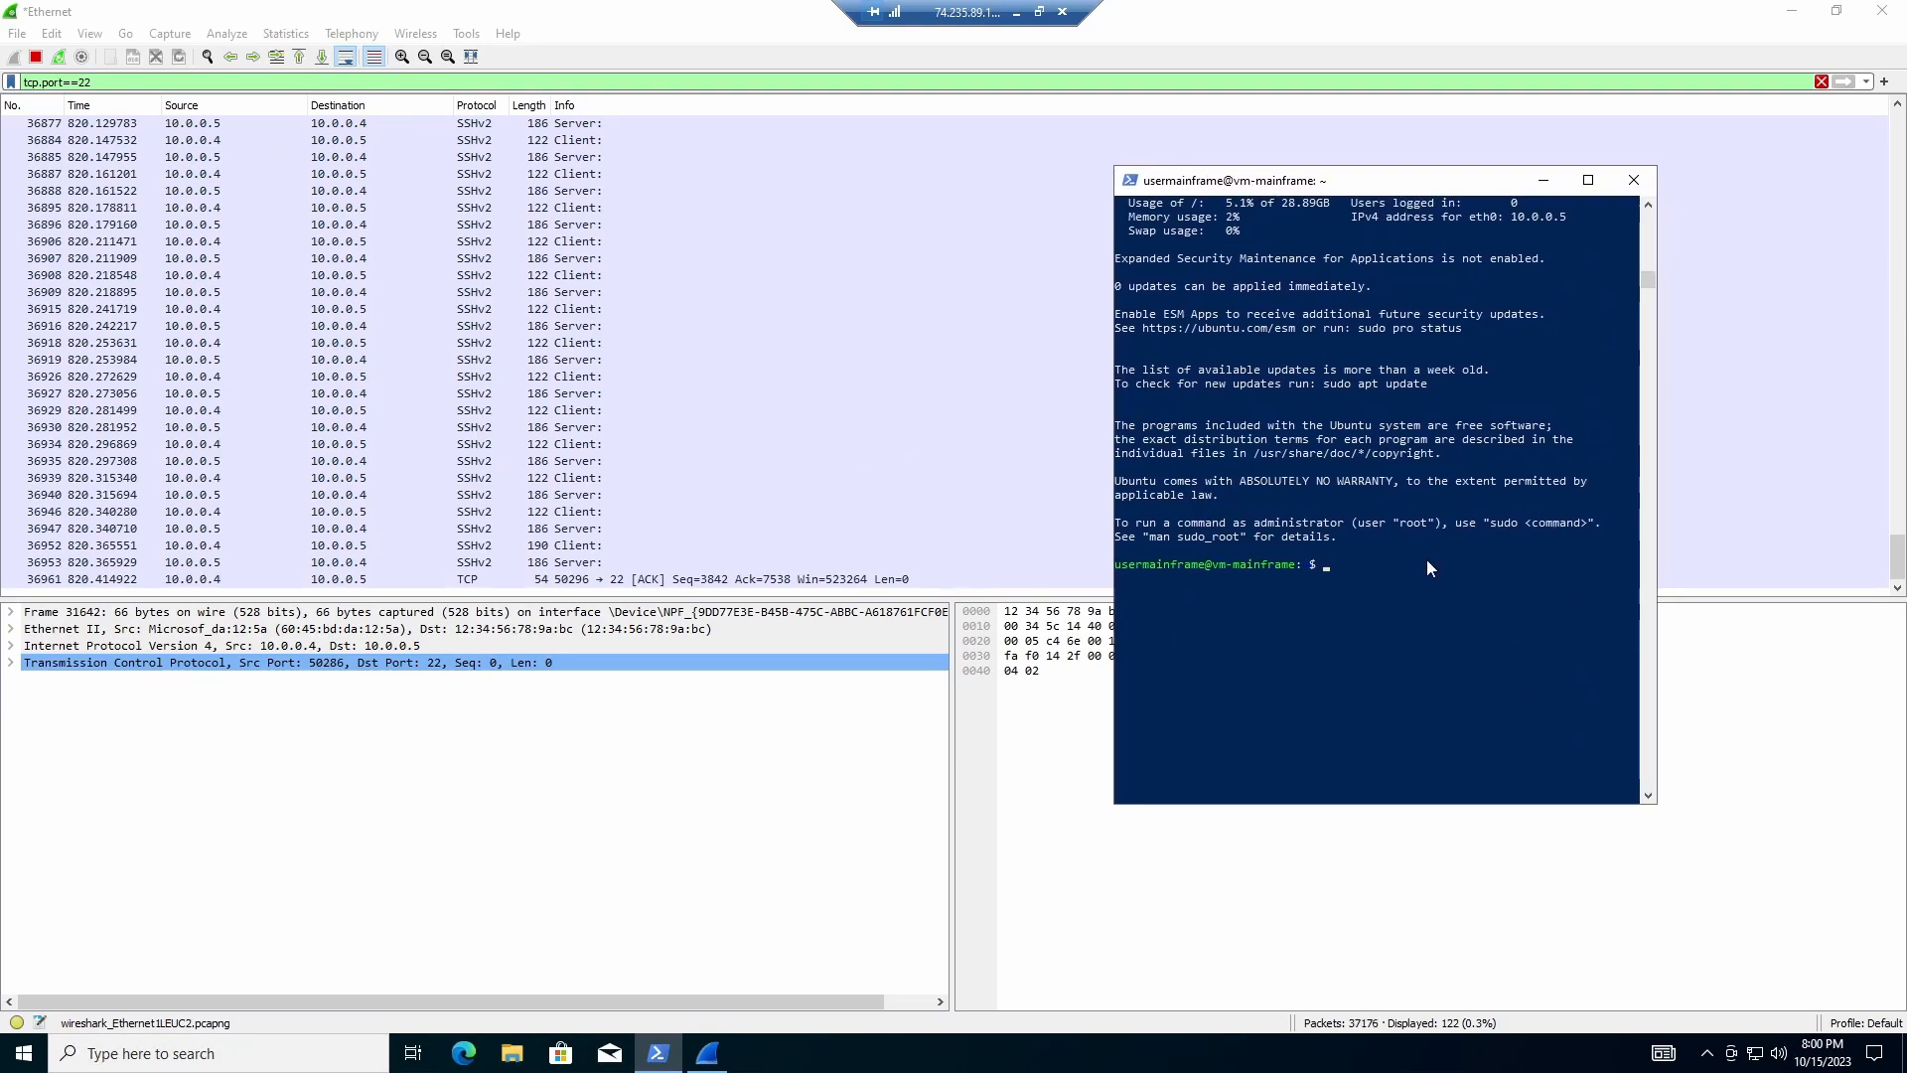
# Step: Run id, pwd and uname-a on vm-mainframe, then id again to show the user's groups
pyautogui.write('id')
pyautogui.press('Return')
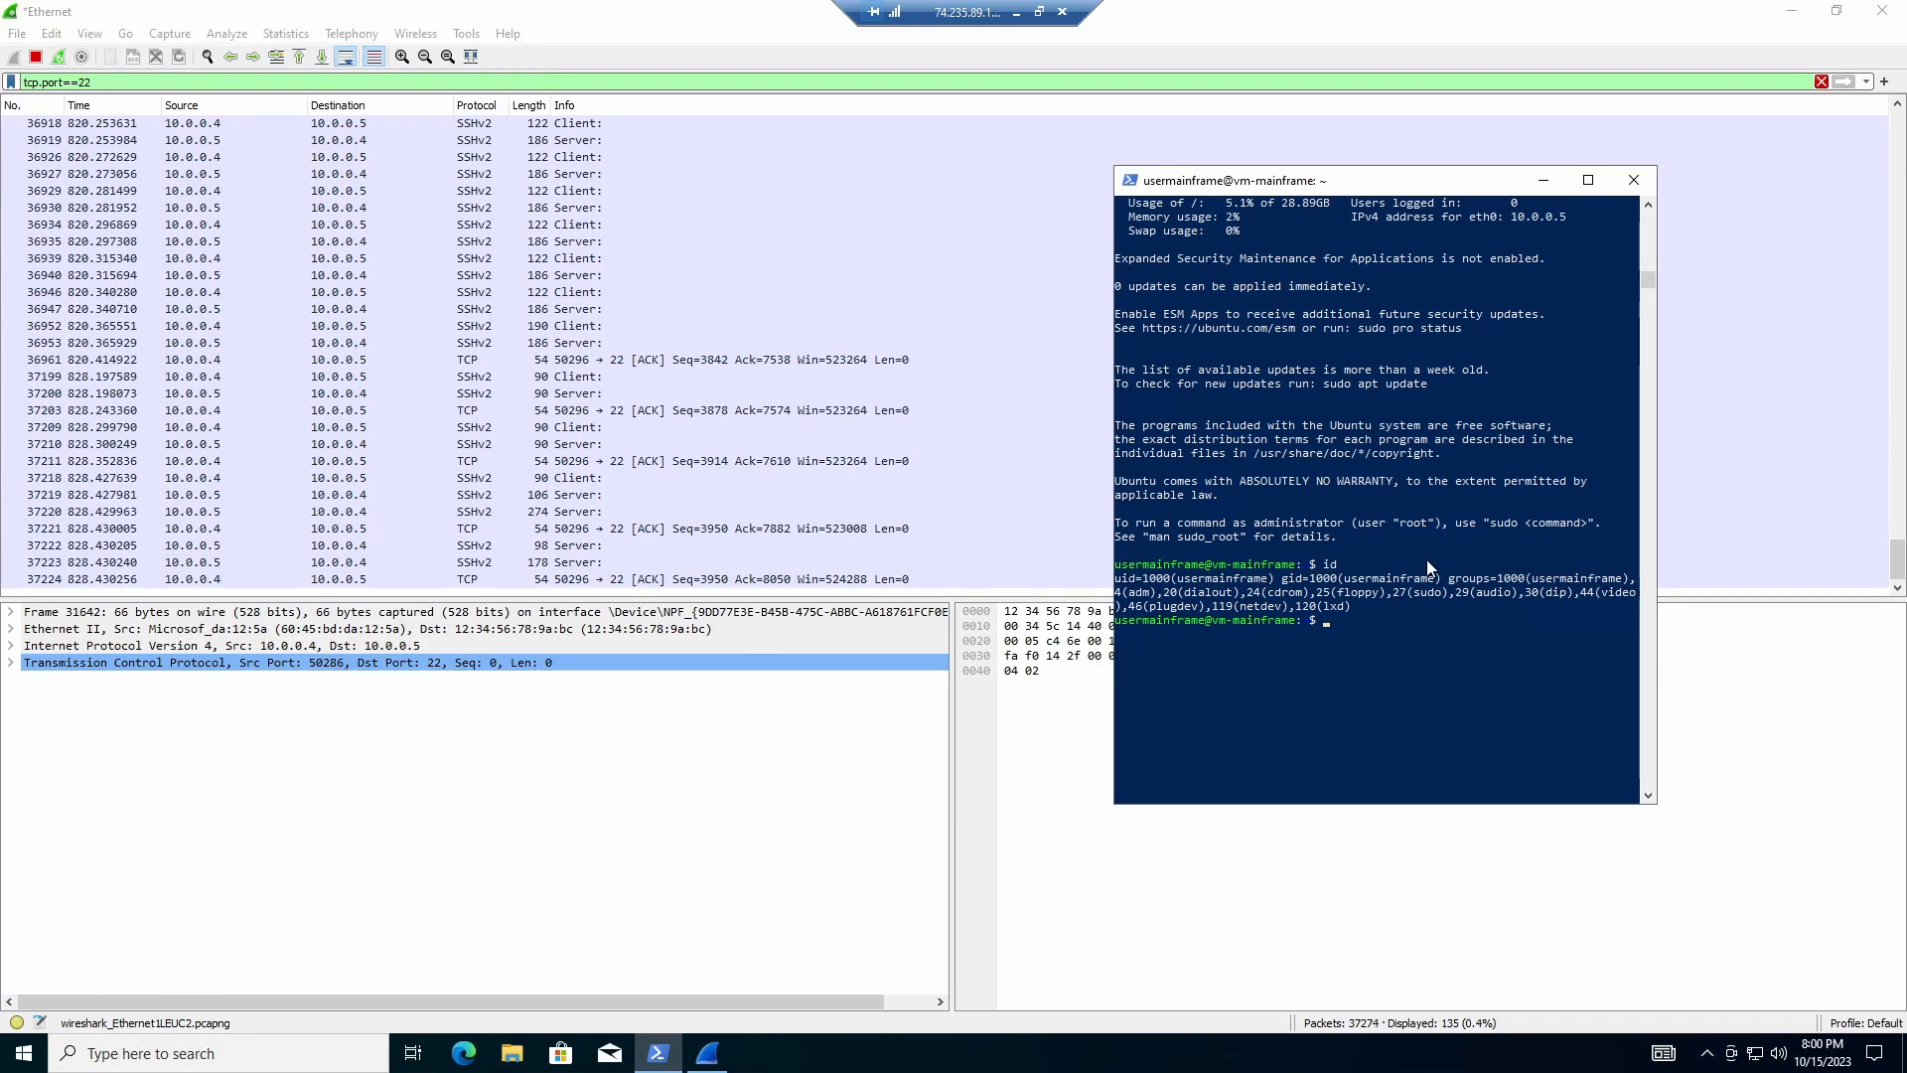
pyautogui.write('pwd')
pyautogui.press('Return')
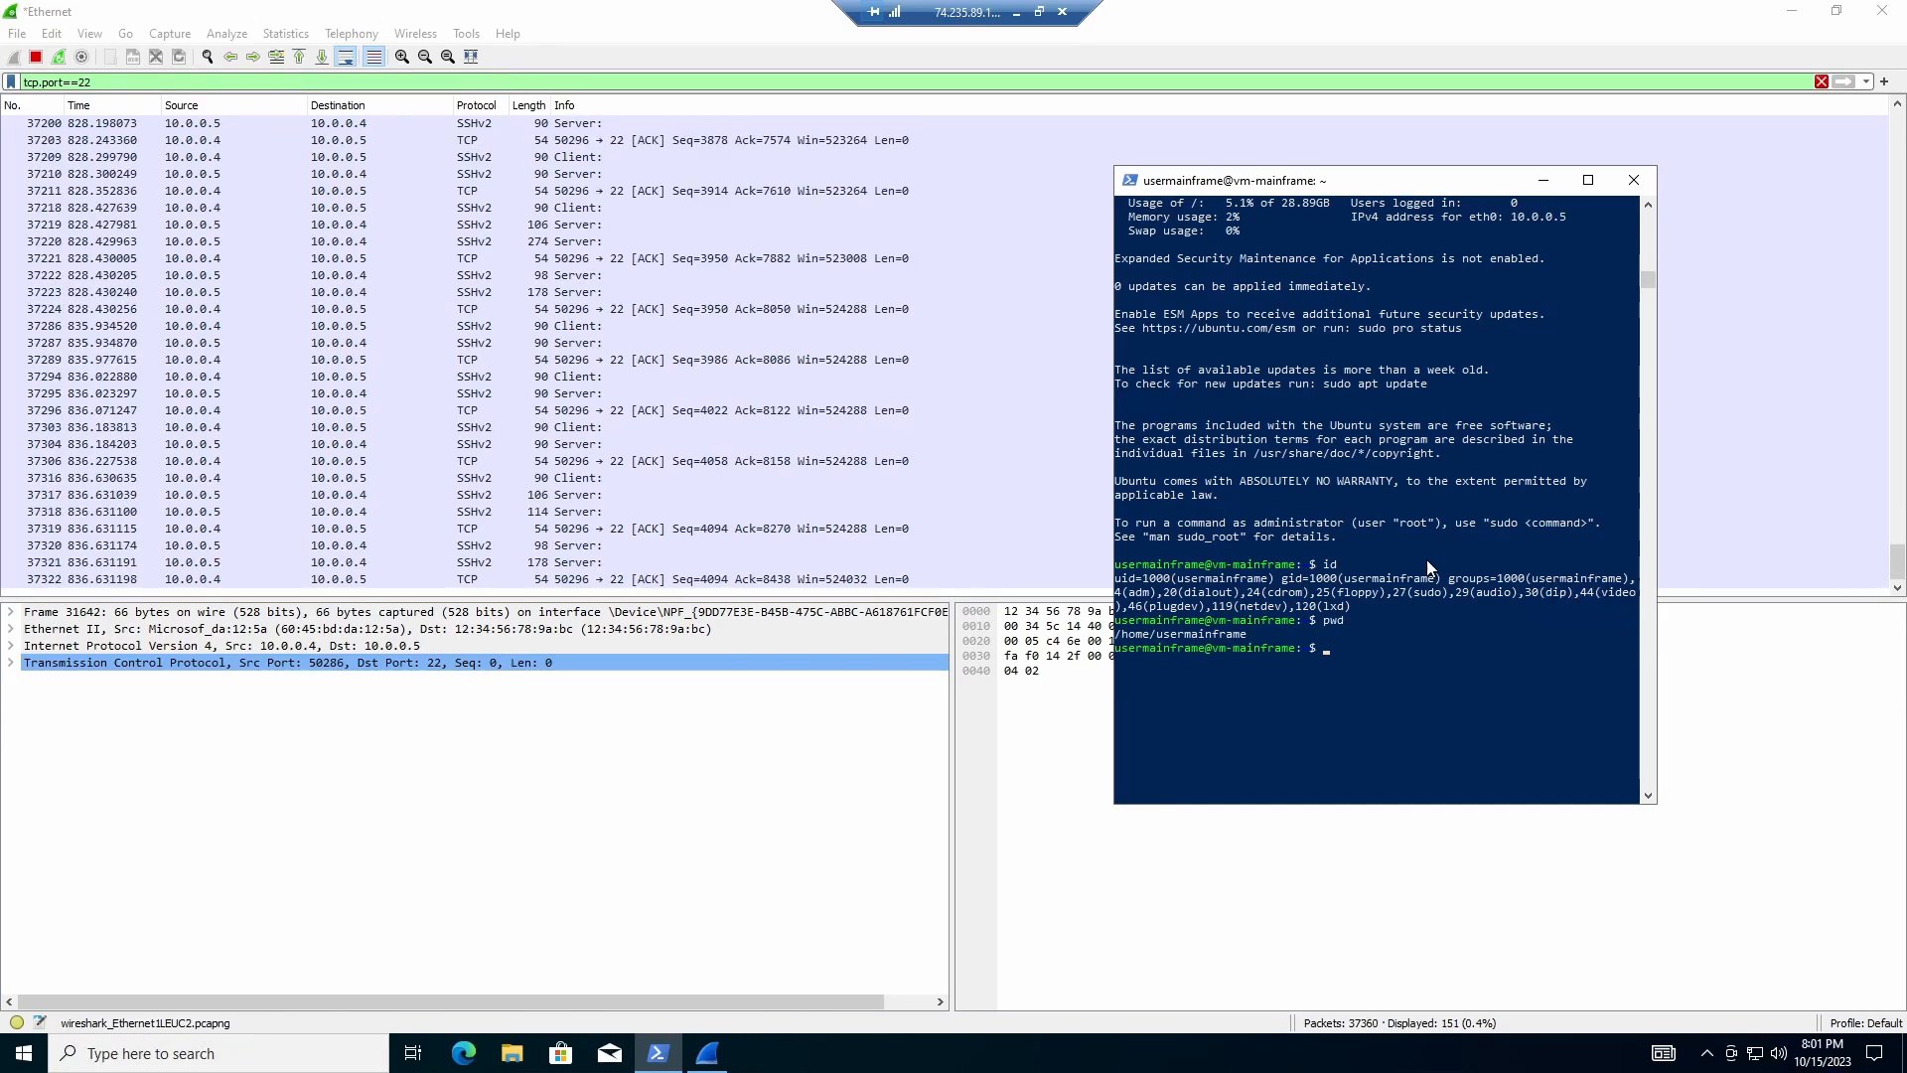
pyautogui.write('uname-a')
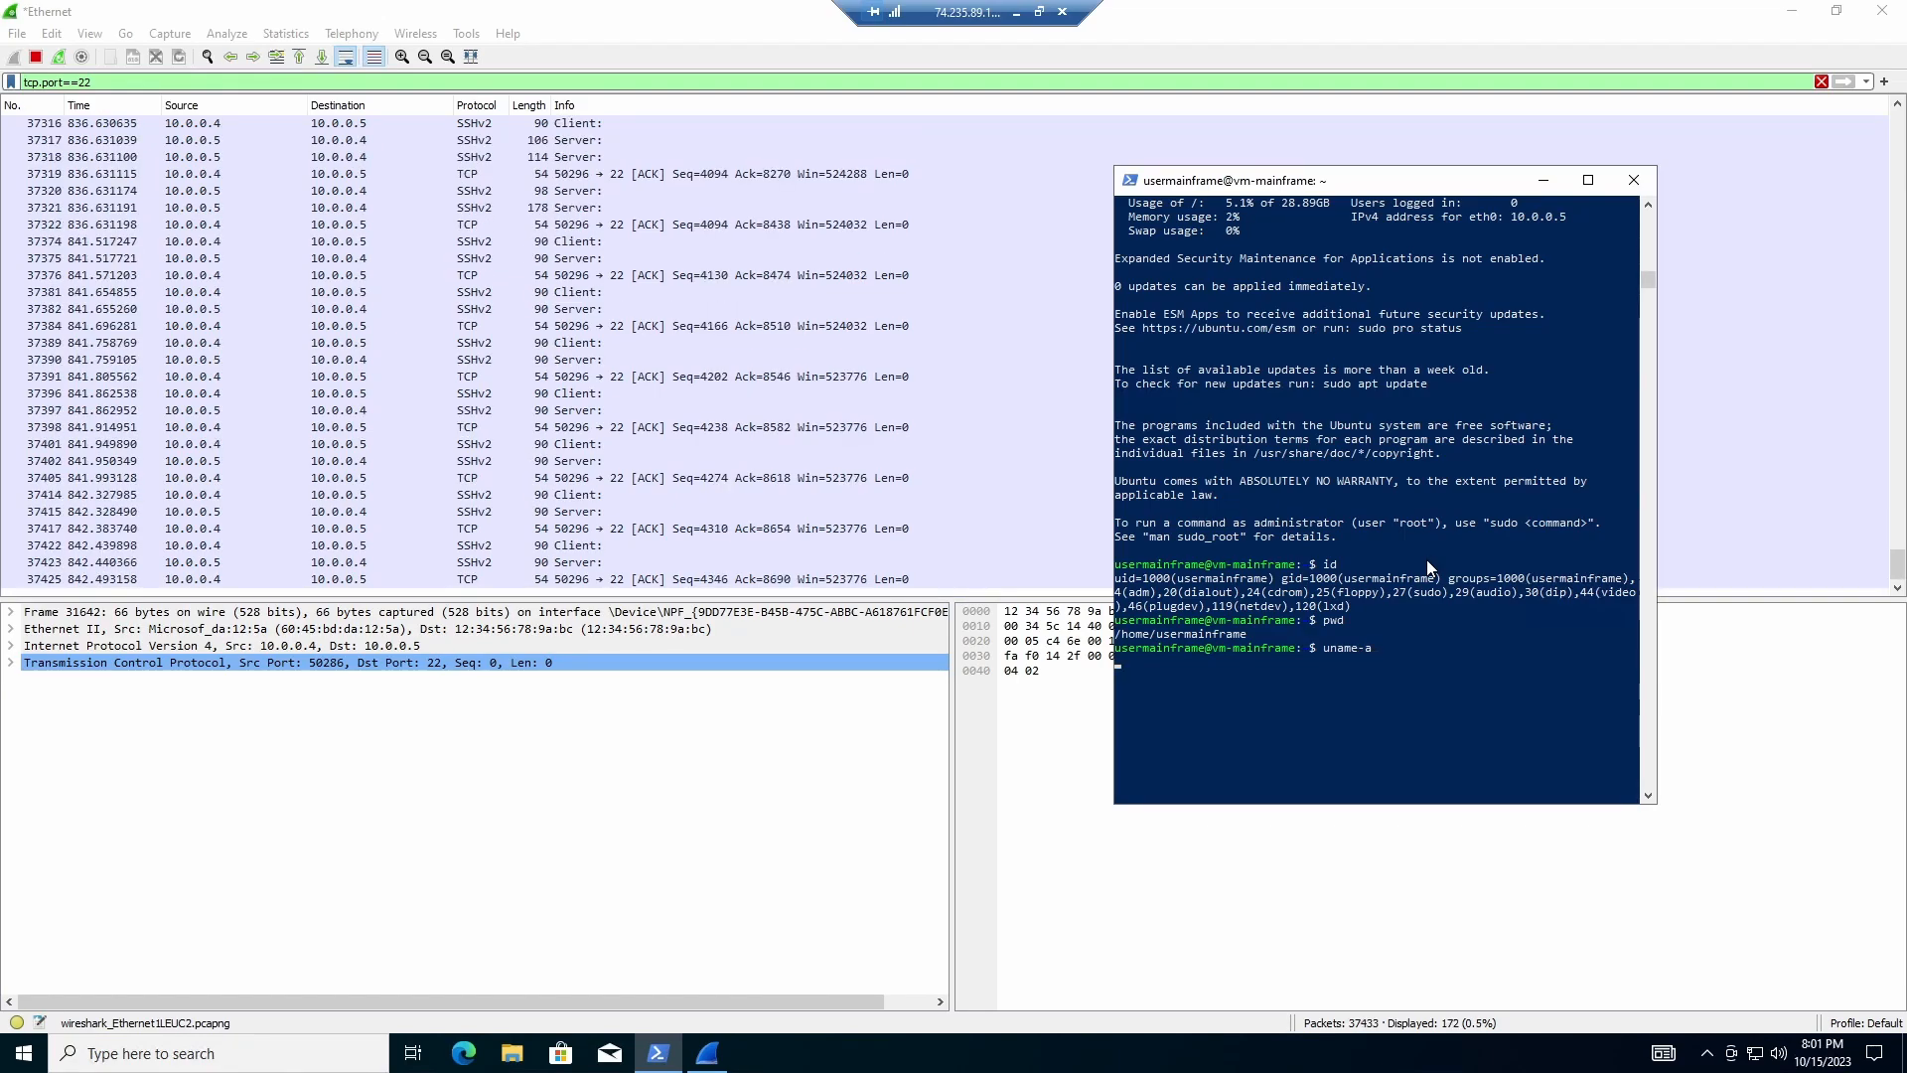
pyautogui.press('Return')
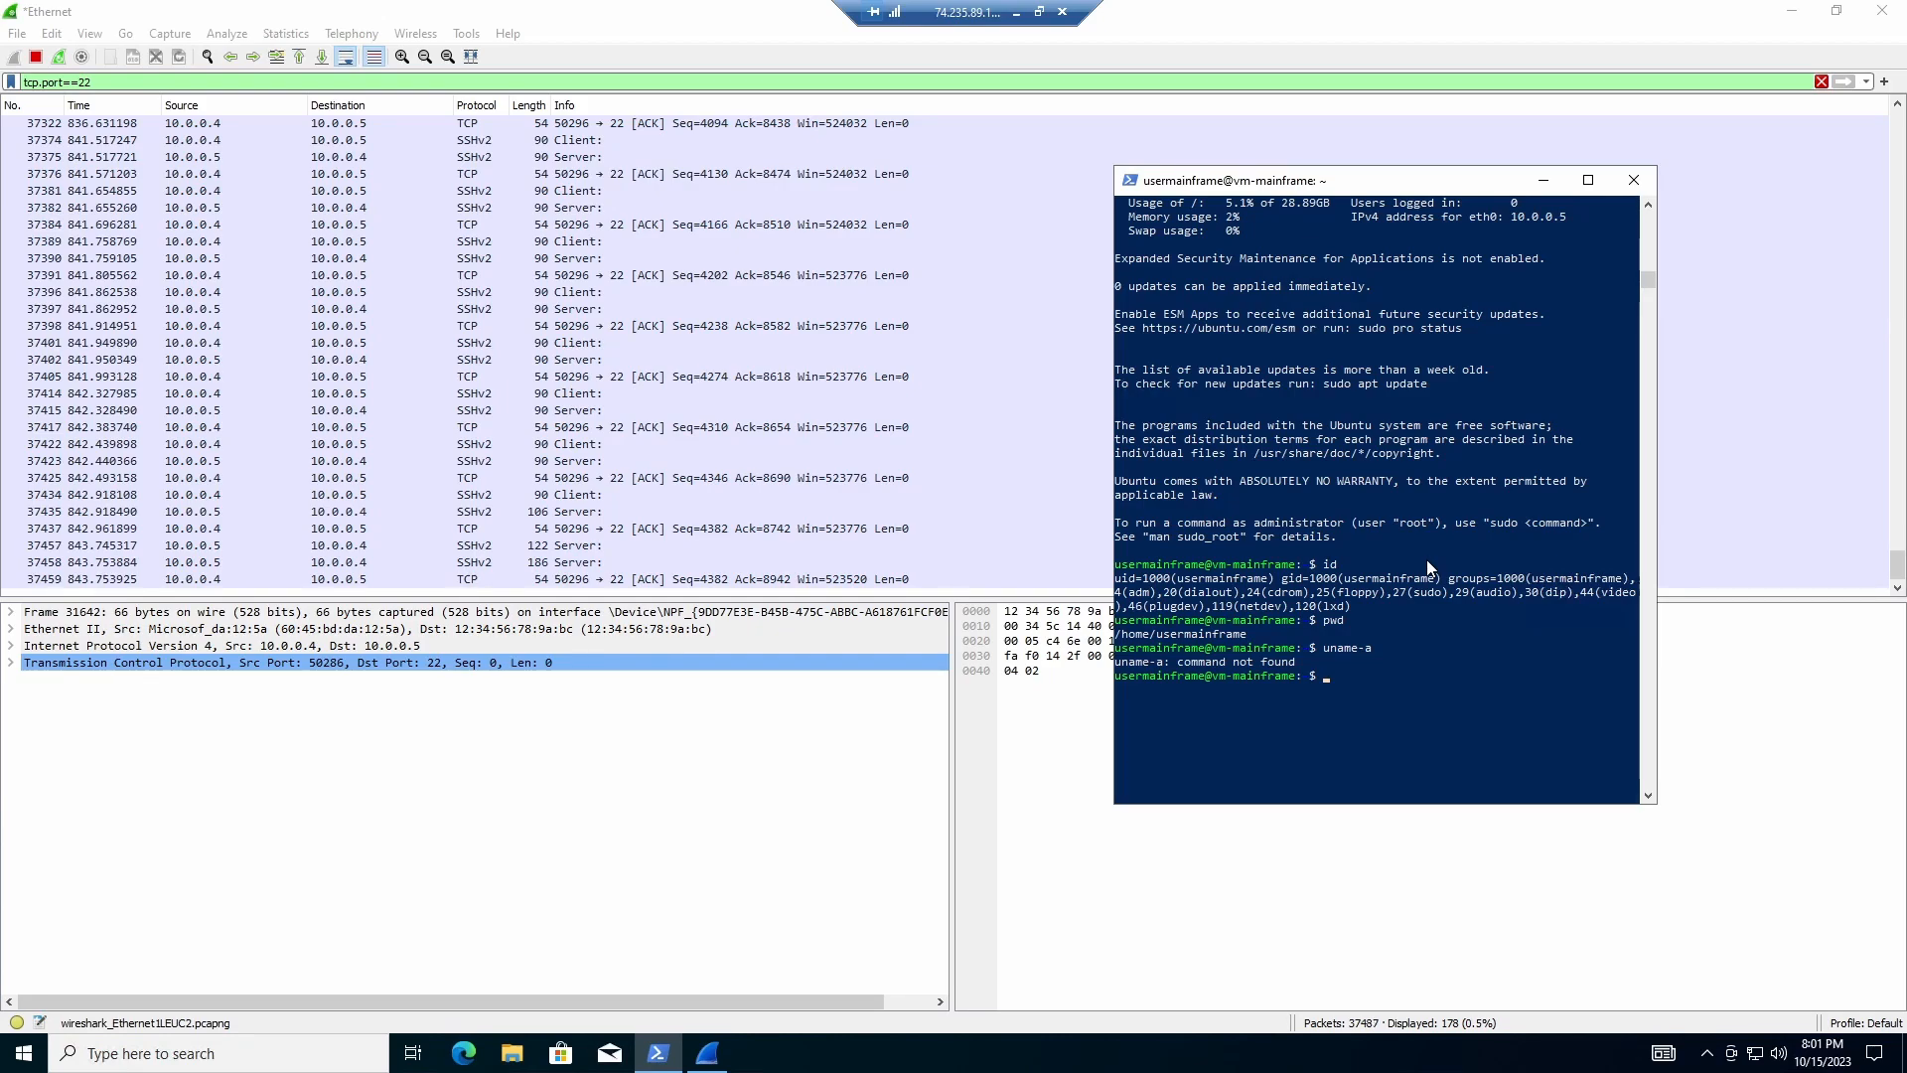
pyautogui.write('usermainframe')
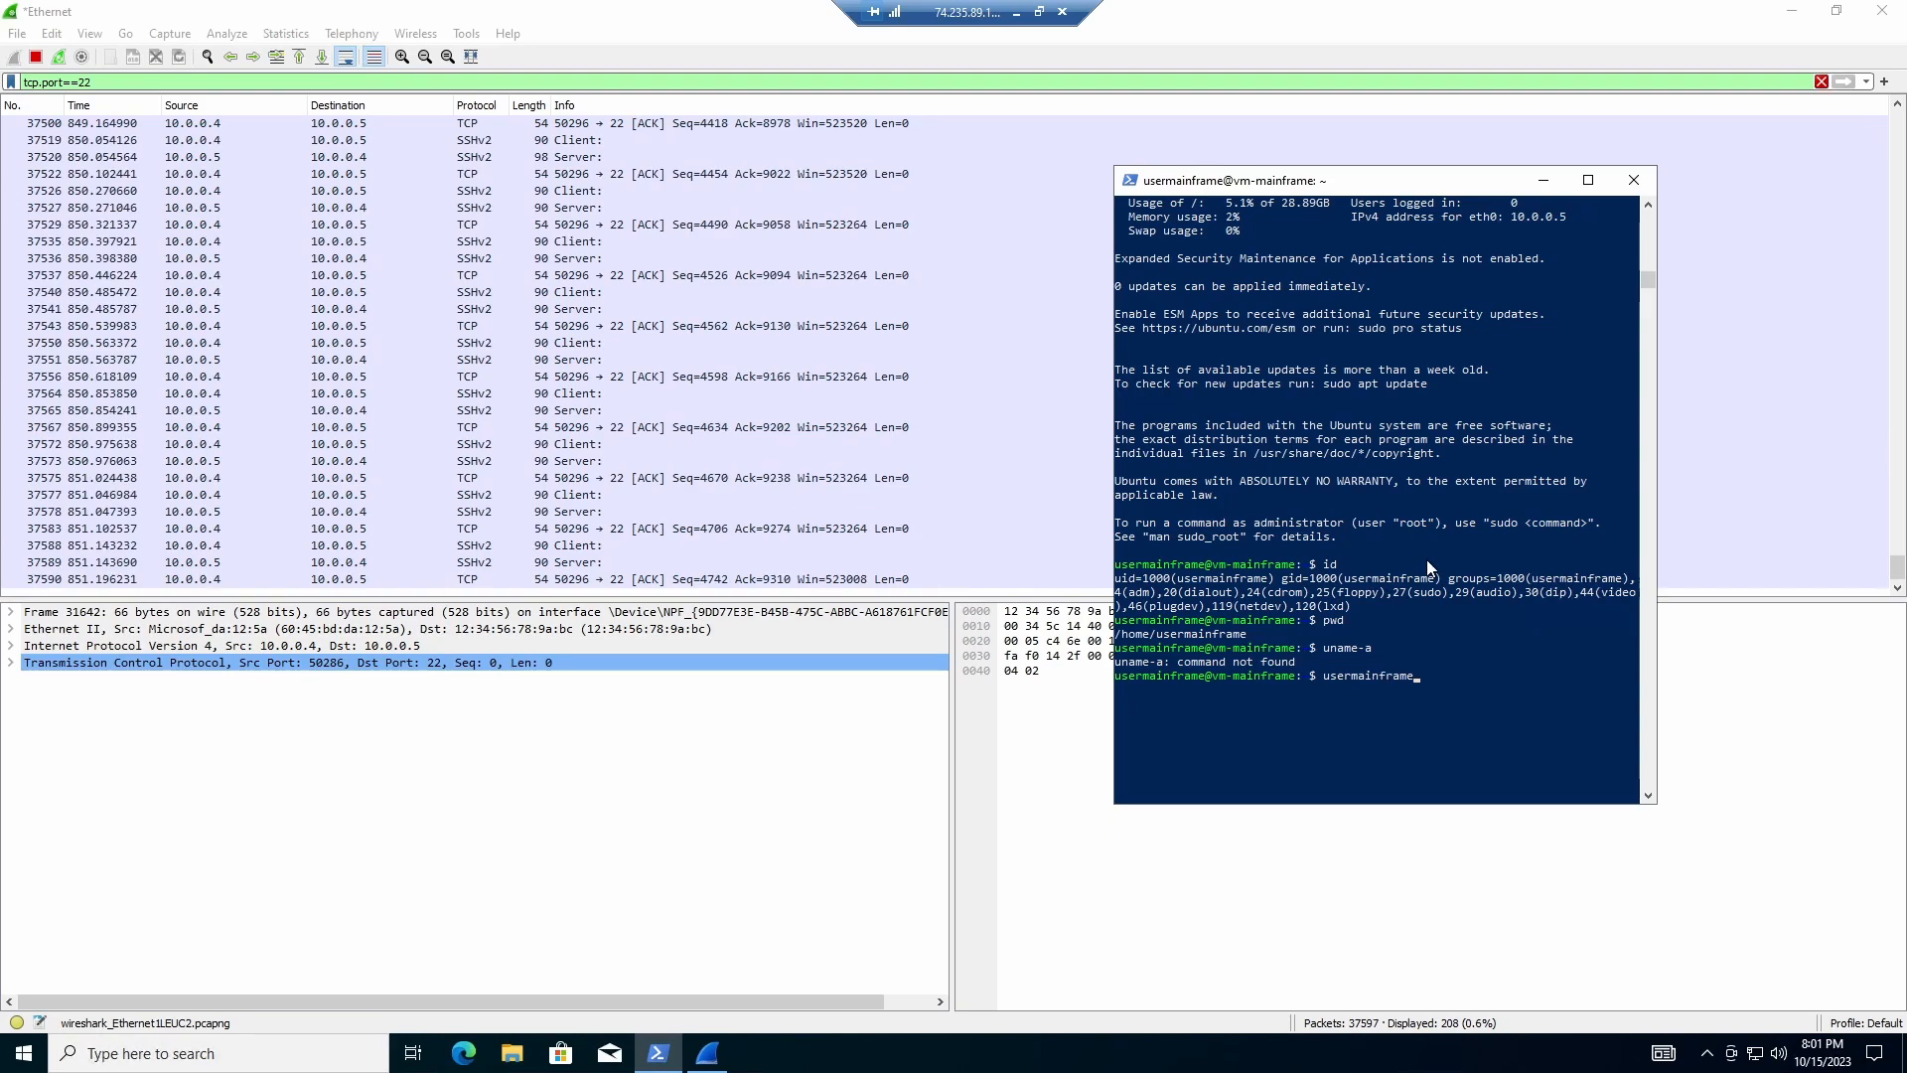
pyautogui.write('-a')
pyautogui.press('Return')
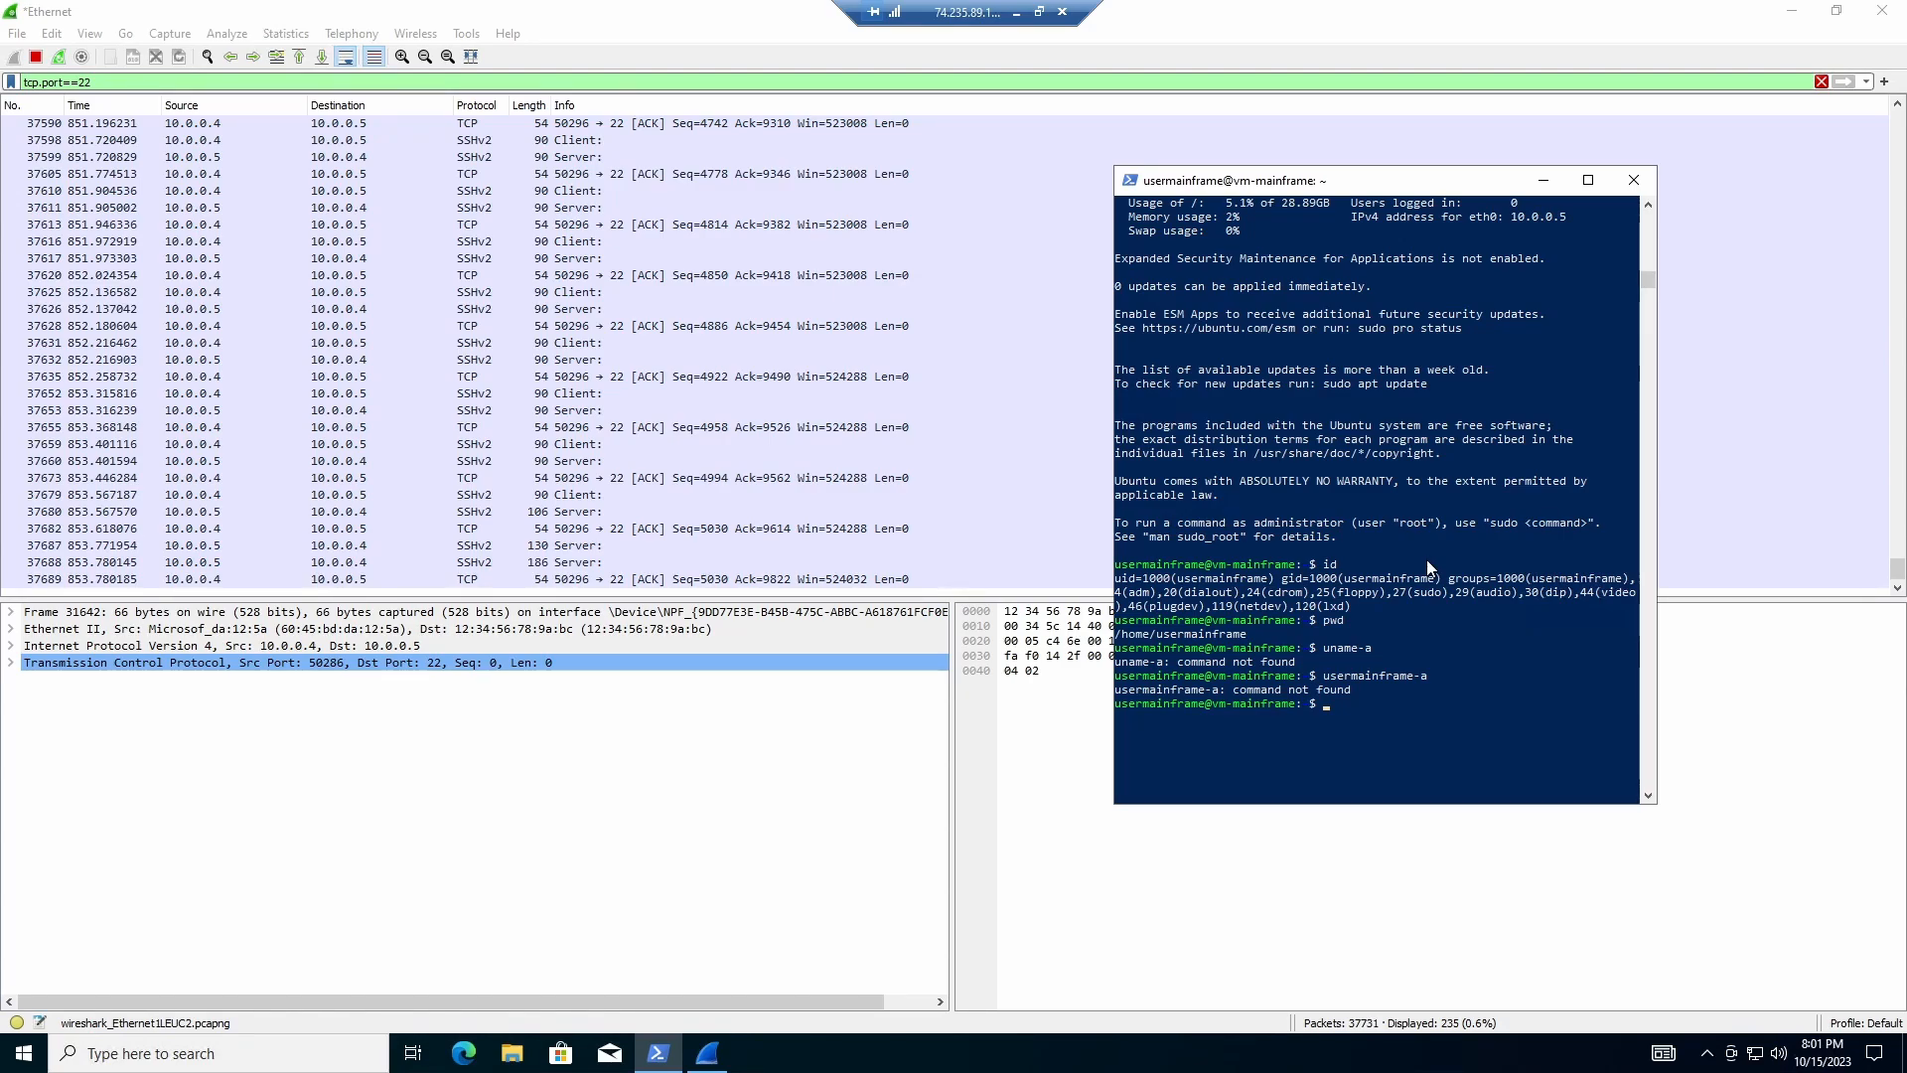
pyautogui.write('id')
pyautogui.press('Return')
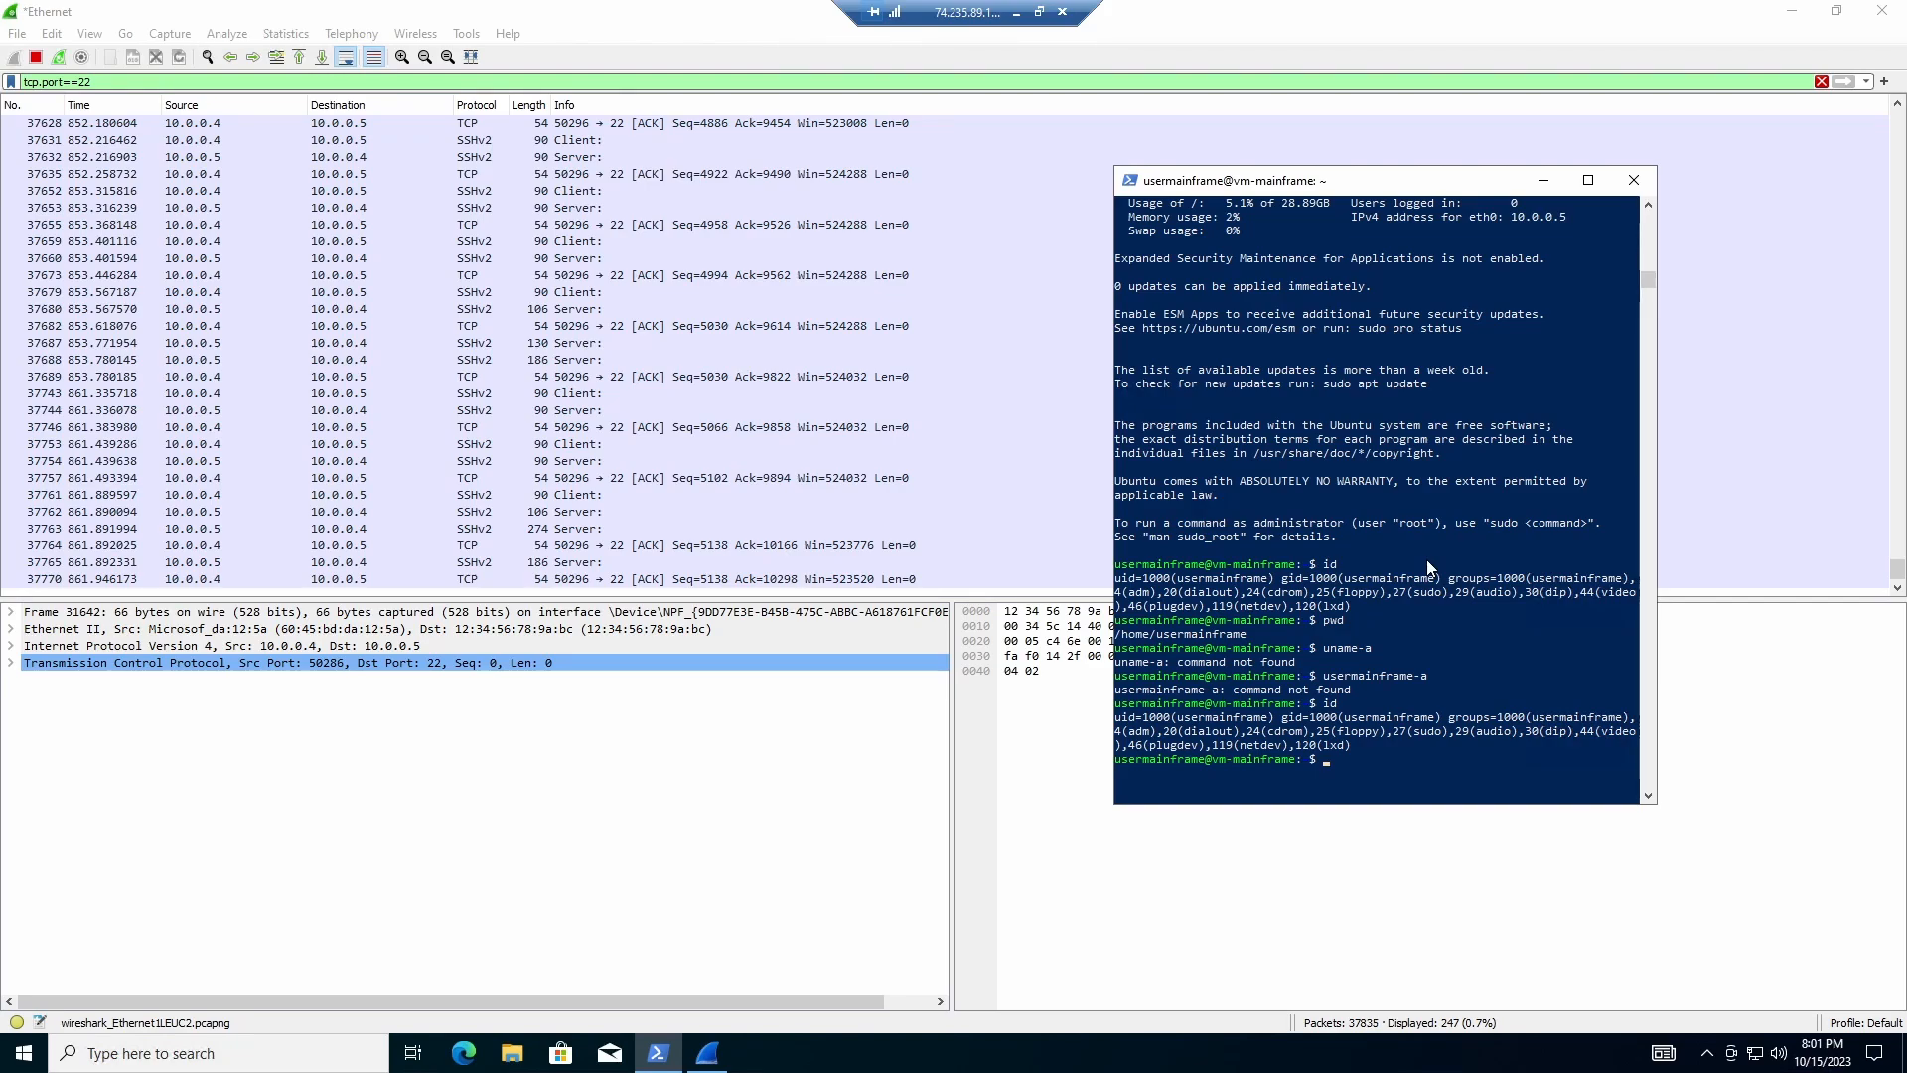
# Step: Log out of the vm-mainframe session with exit and reposition the terminal
pyautogui.write('exit')
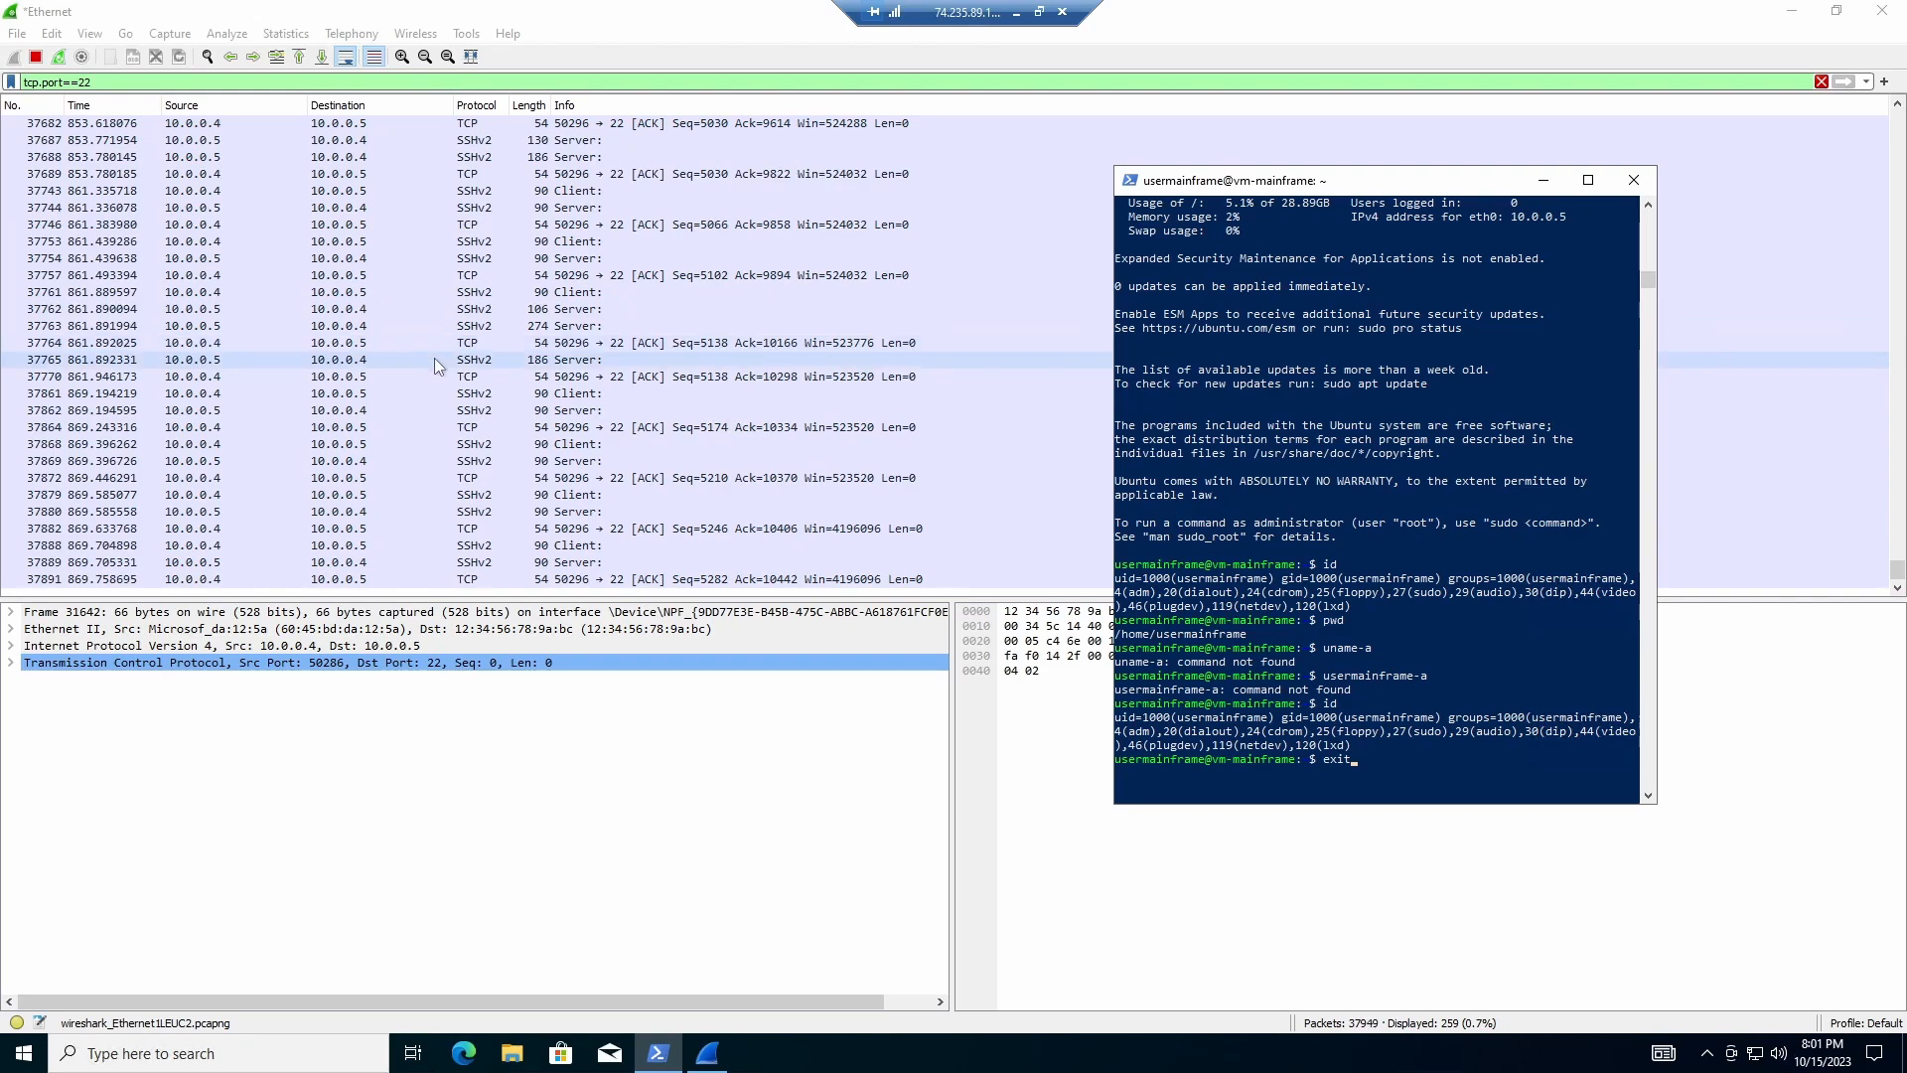
pyautogui.scroll(7, 539, 460)
pyautogui.scroll(-7, 570, 461)
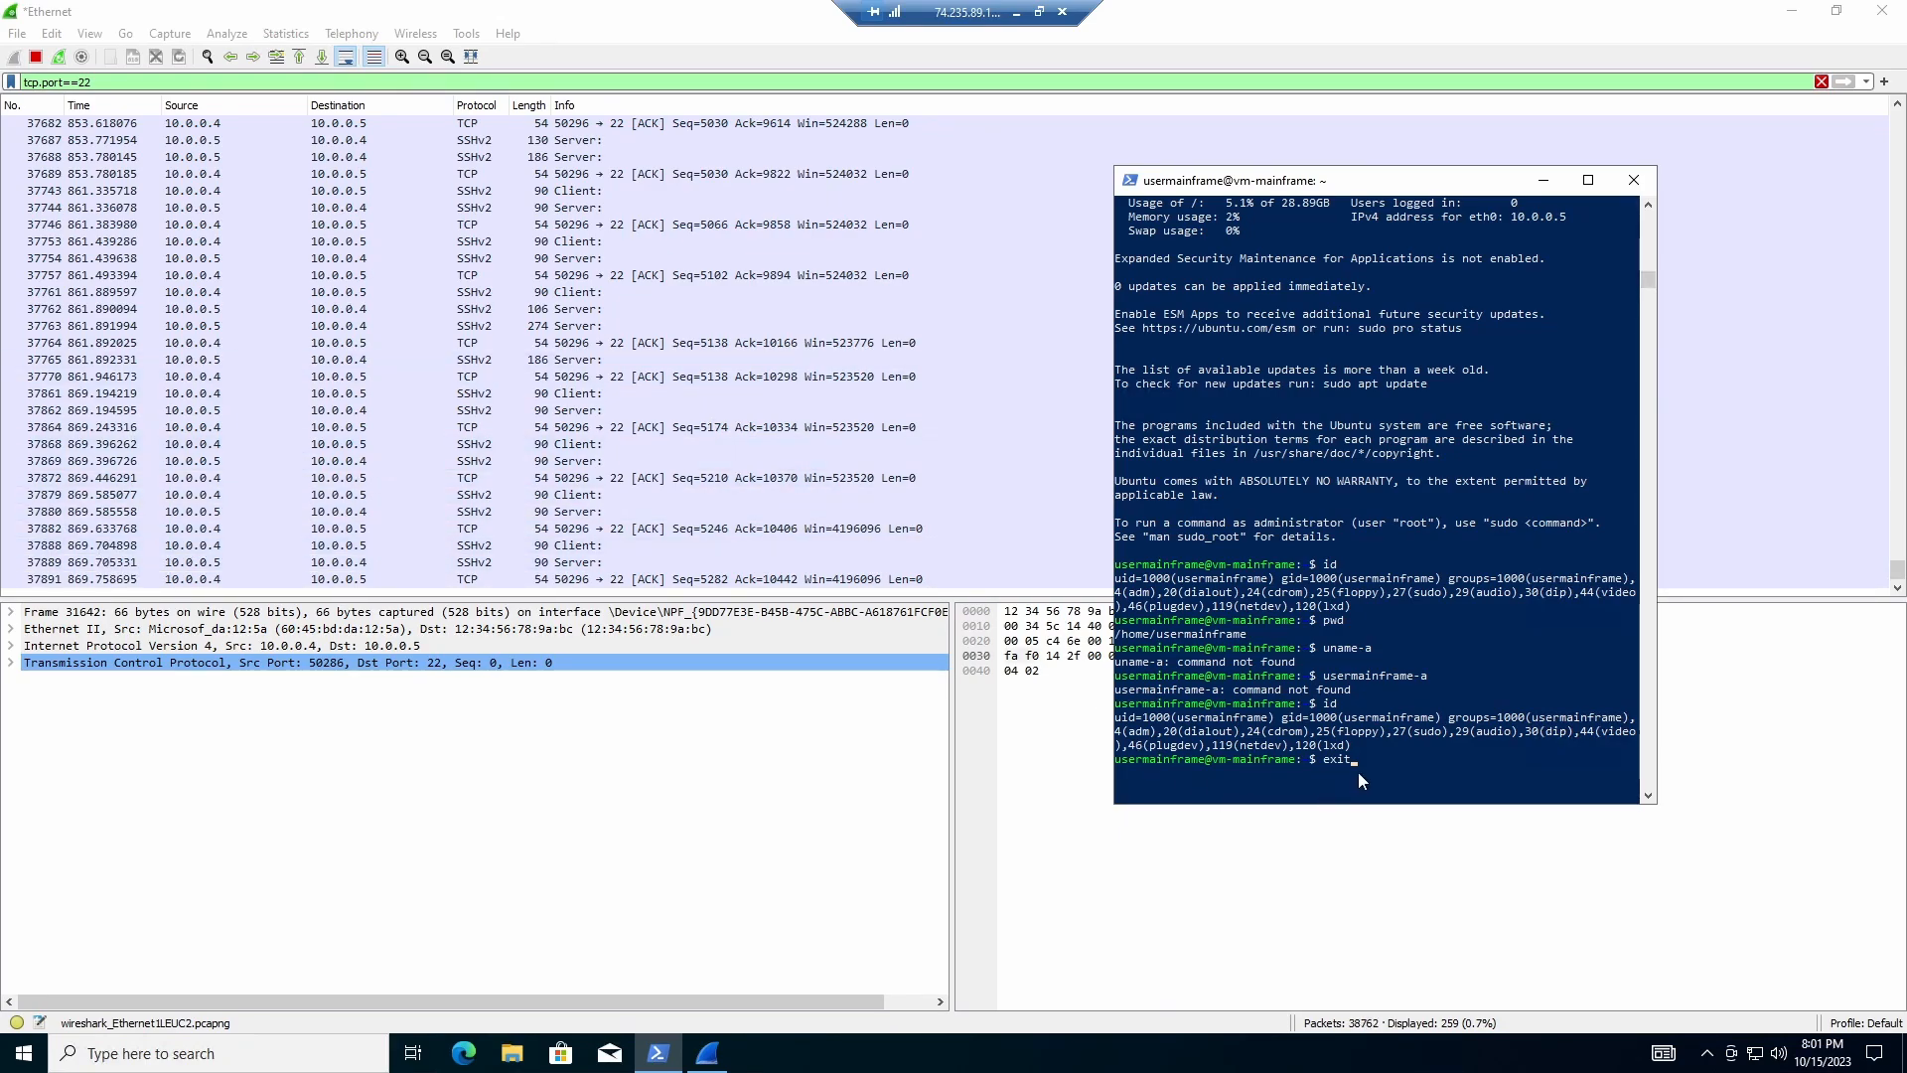
pyautogui.press('Return')
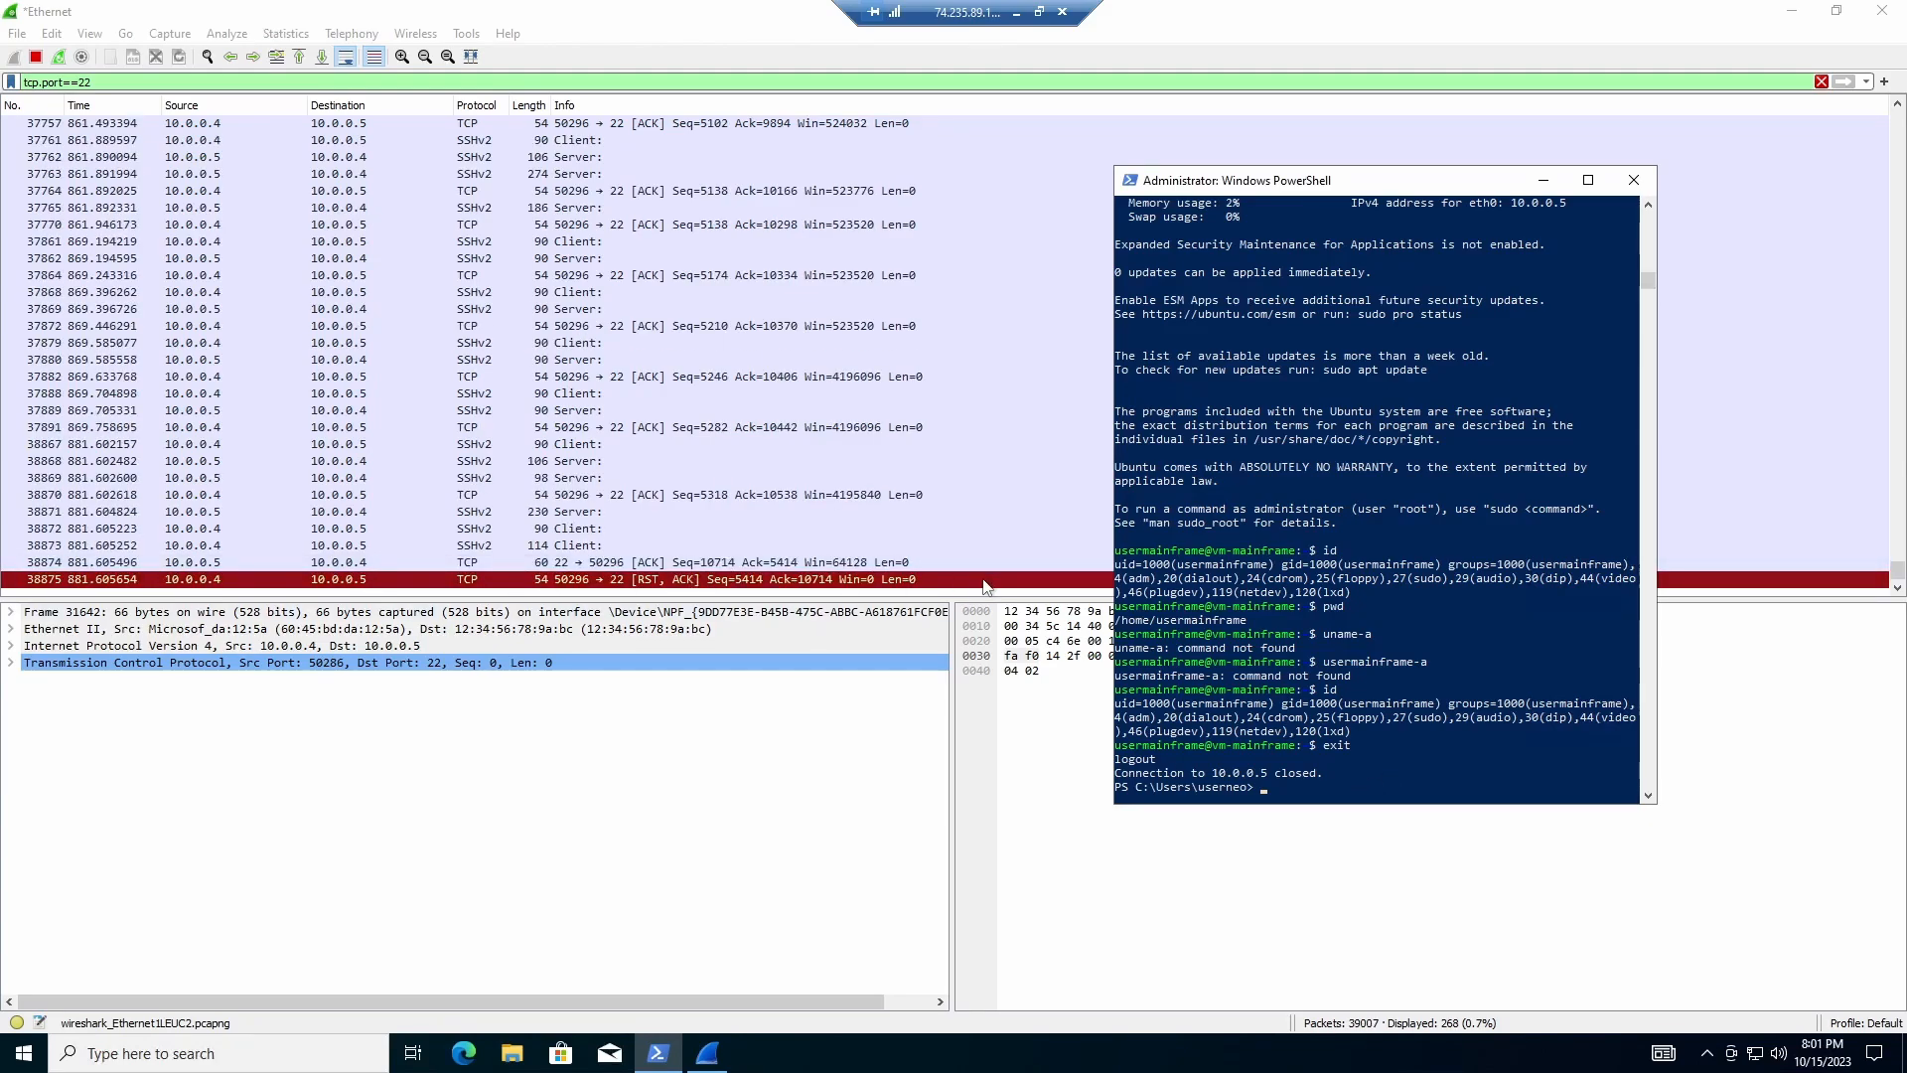
pyautogui.moveTo(1347, 188); pyautogui.dragTo(1448, 145)
# Step: Filter the Wireshark capture on tcp.port==3389 to show the RDP traffic
pyautogui.click(706, 1053)
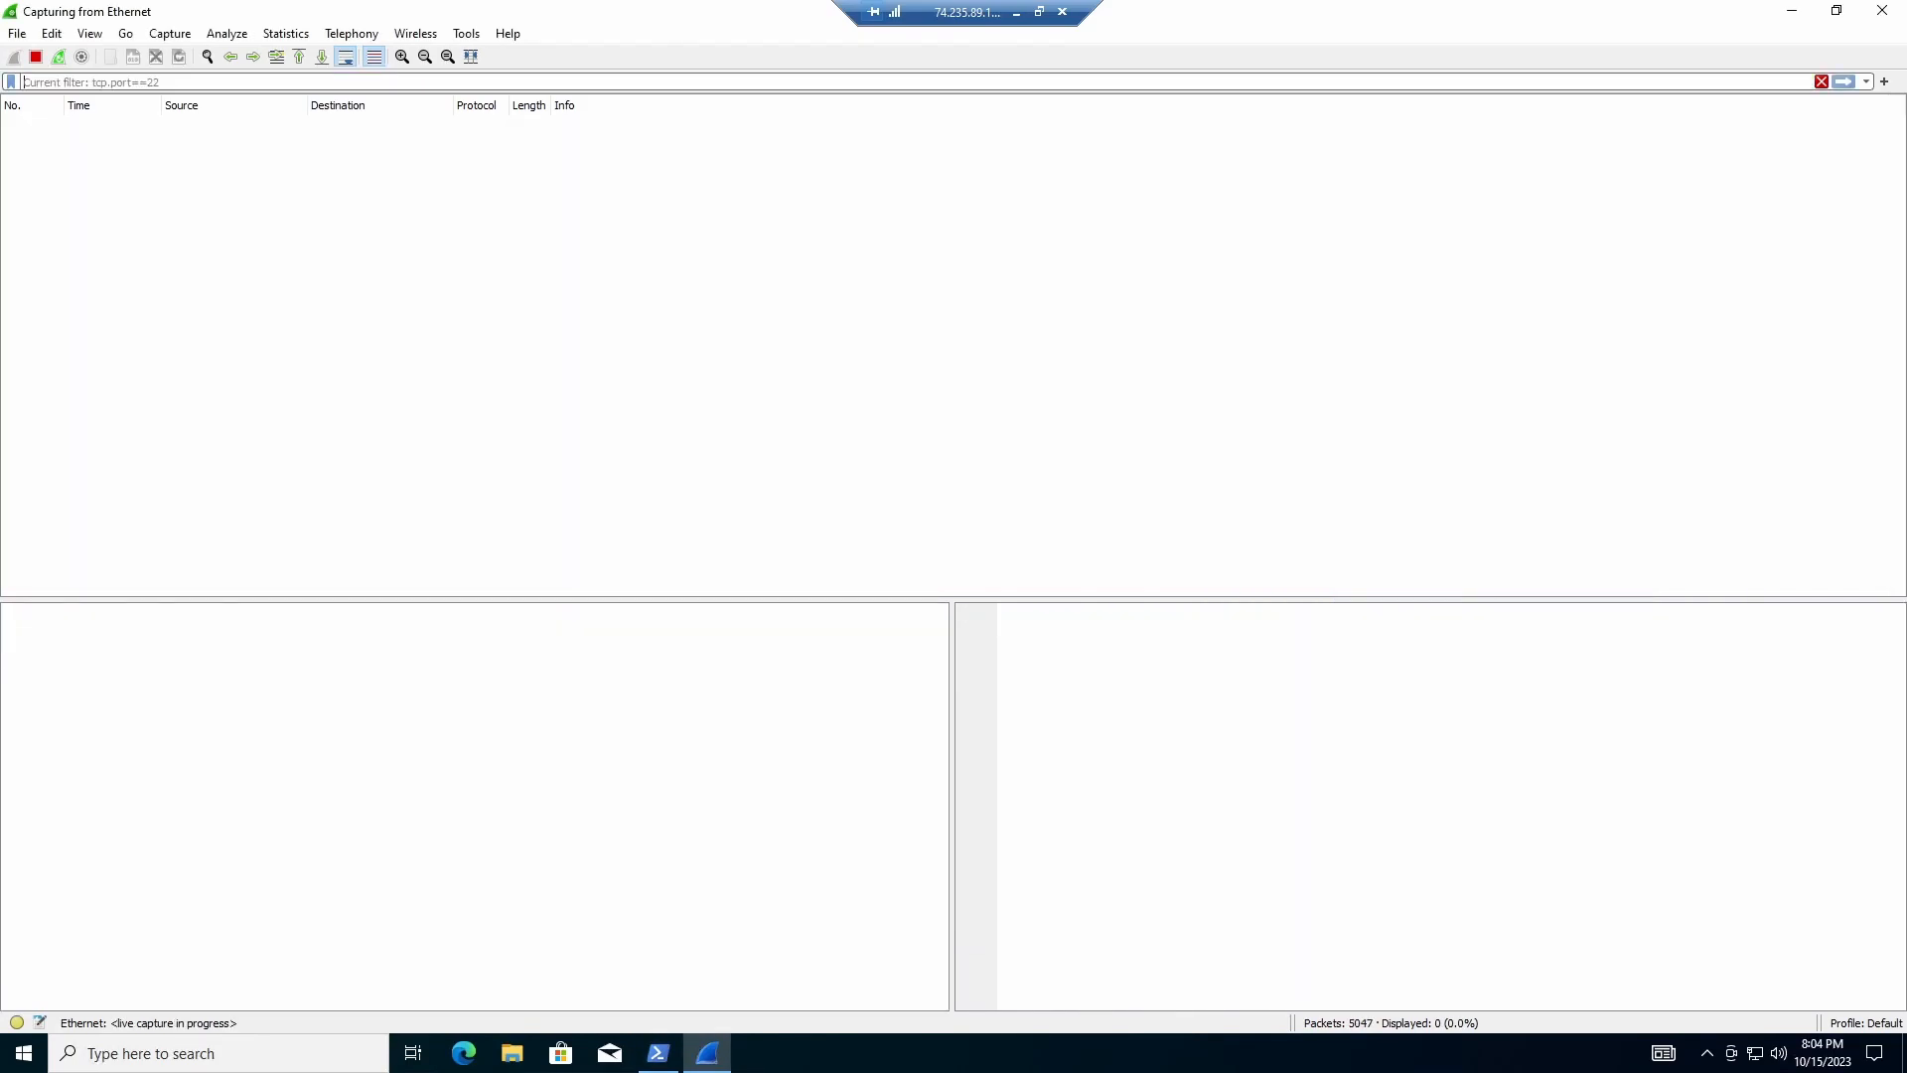
pyautogui.write('tcp.')
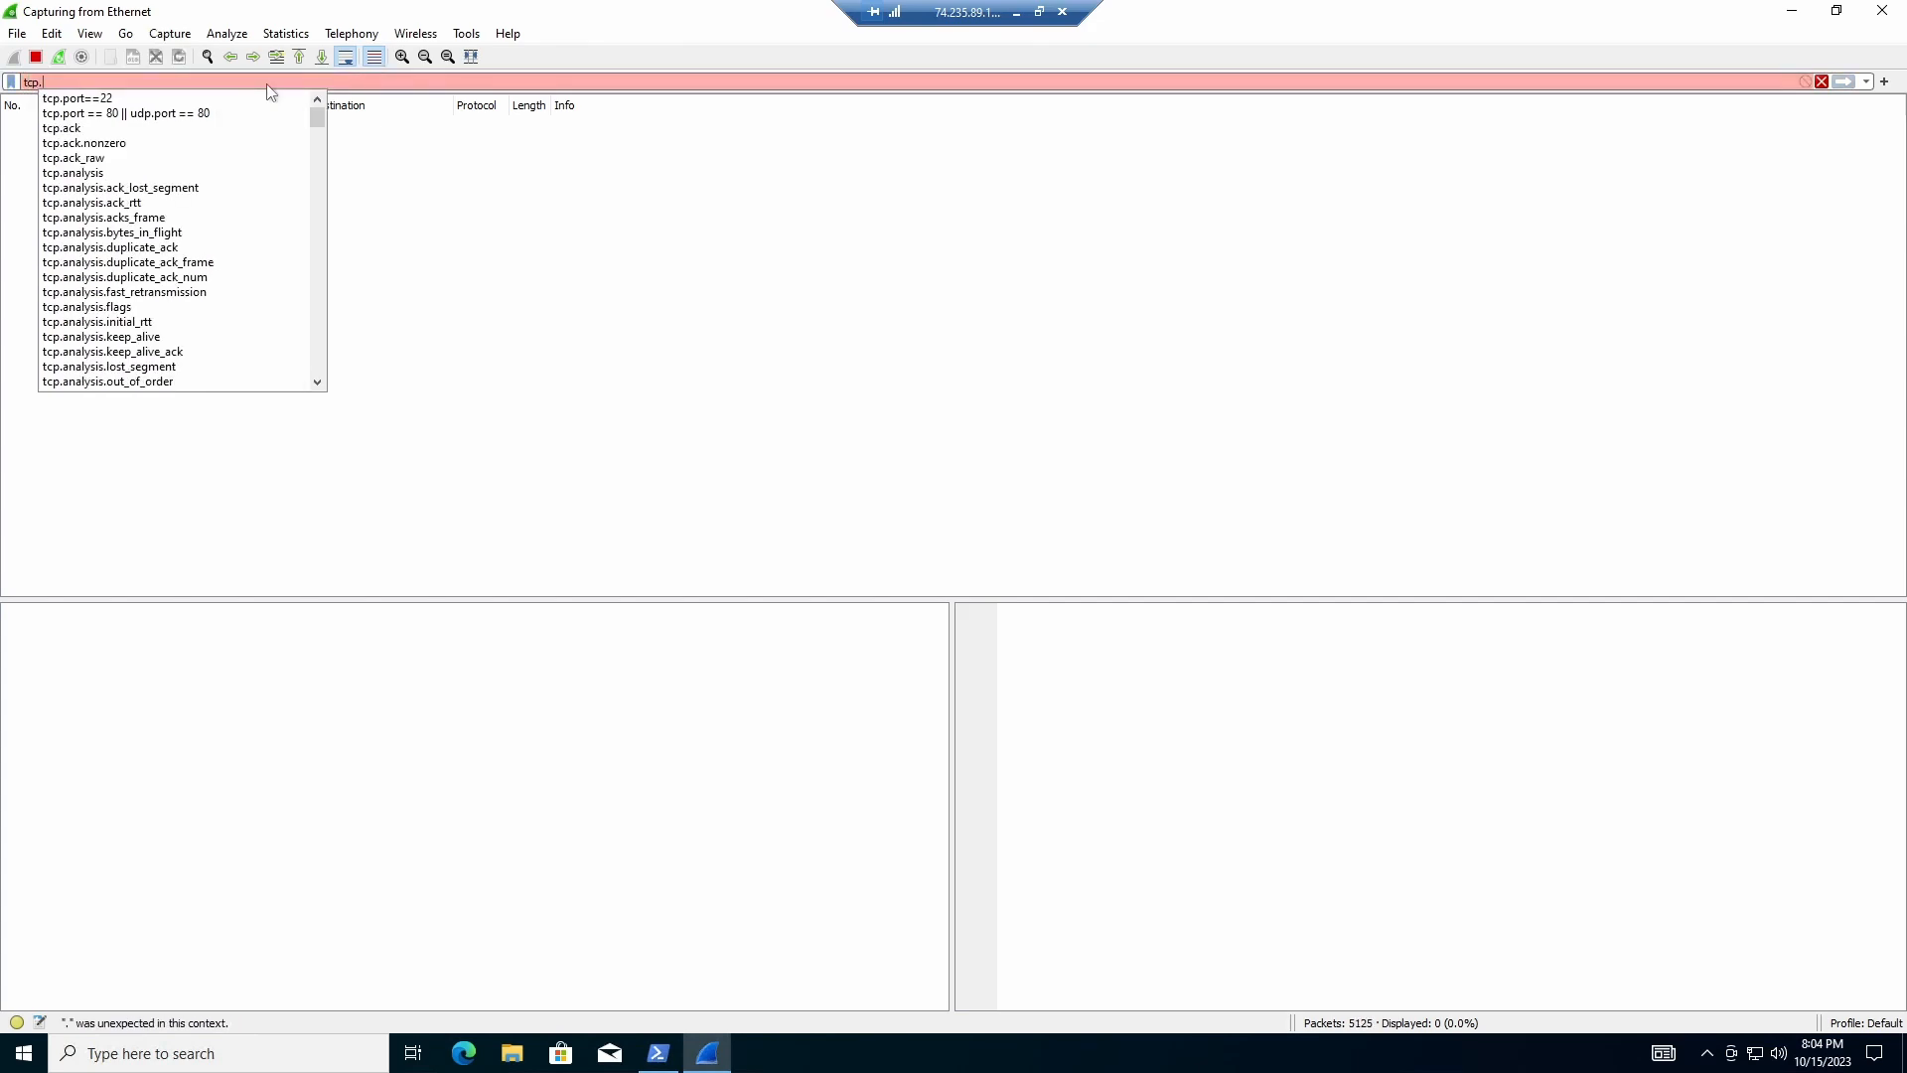
pyautogui.write('port')
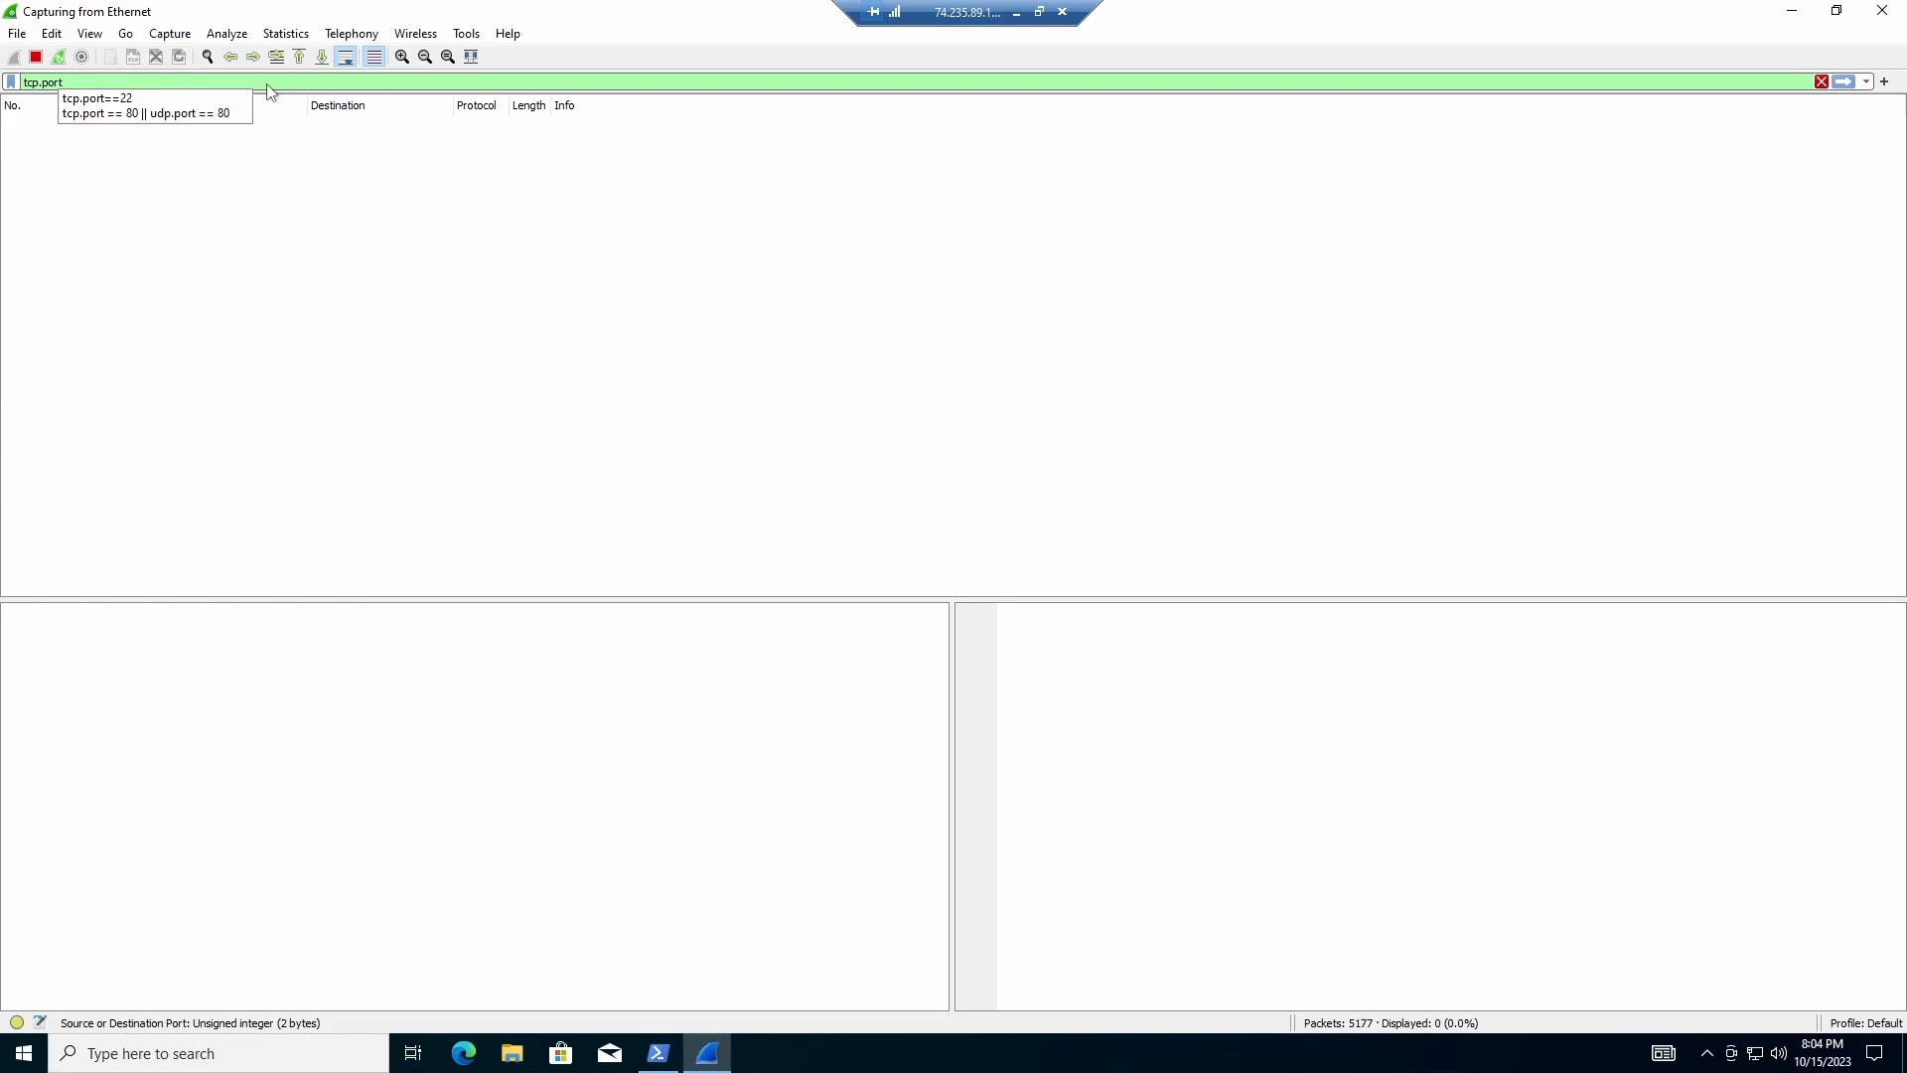
pyautogui.write('==')
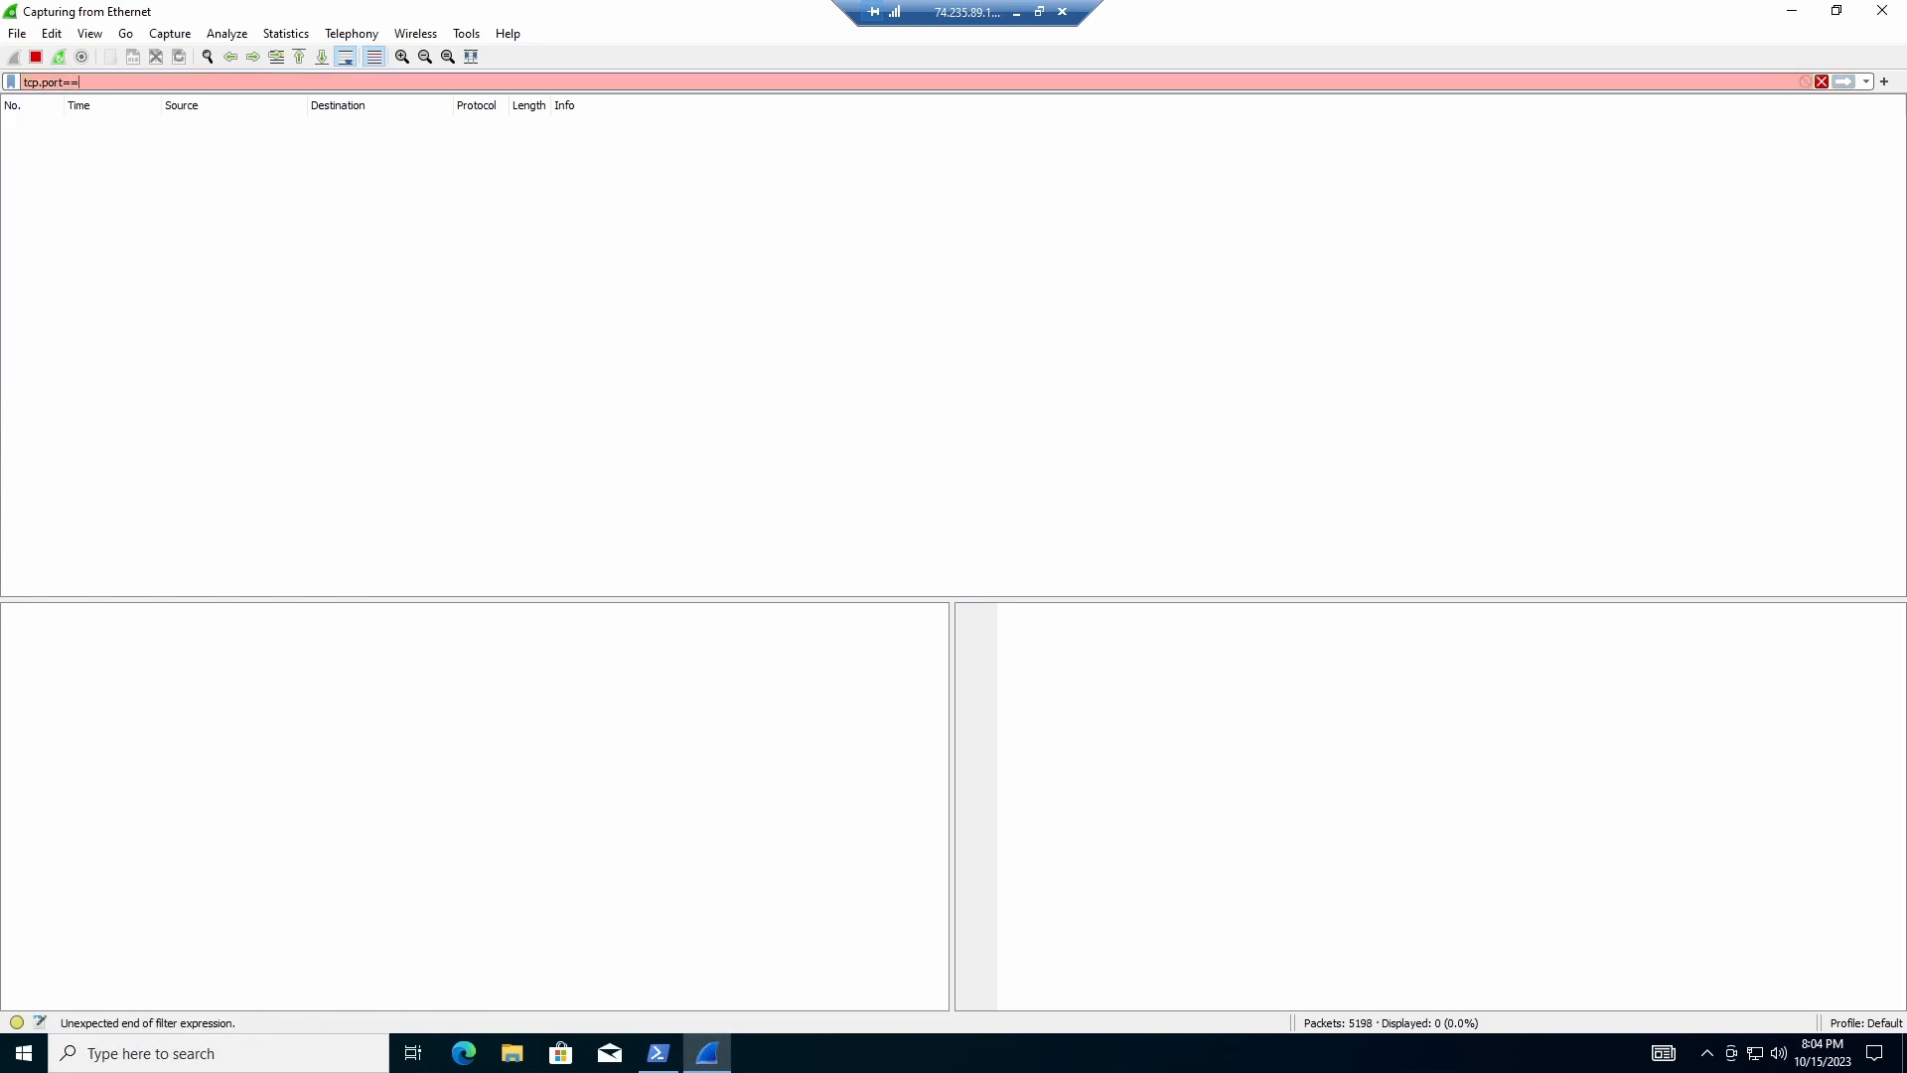
pyautogui.write('3389')
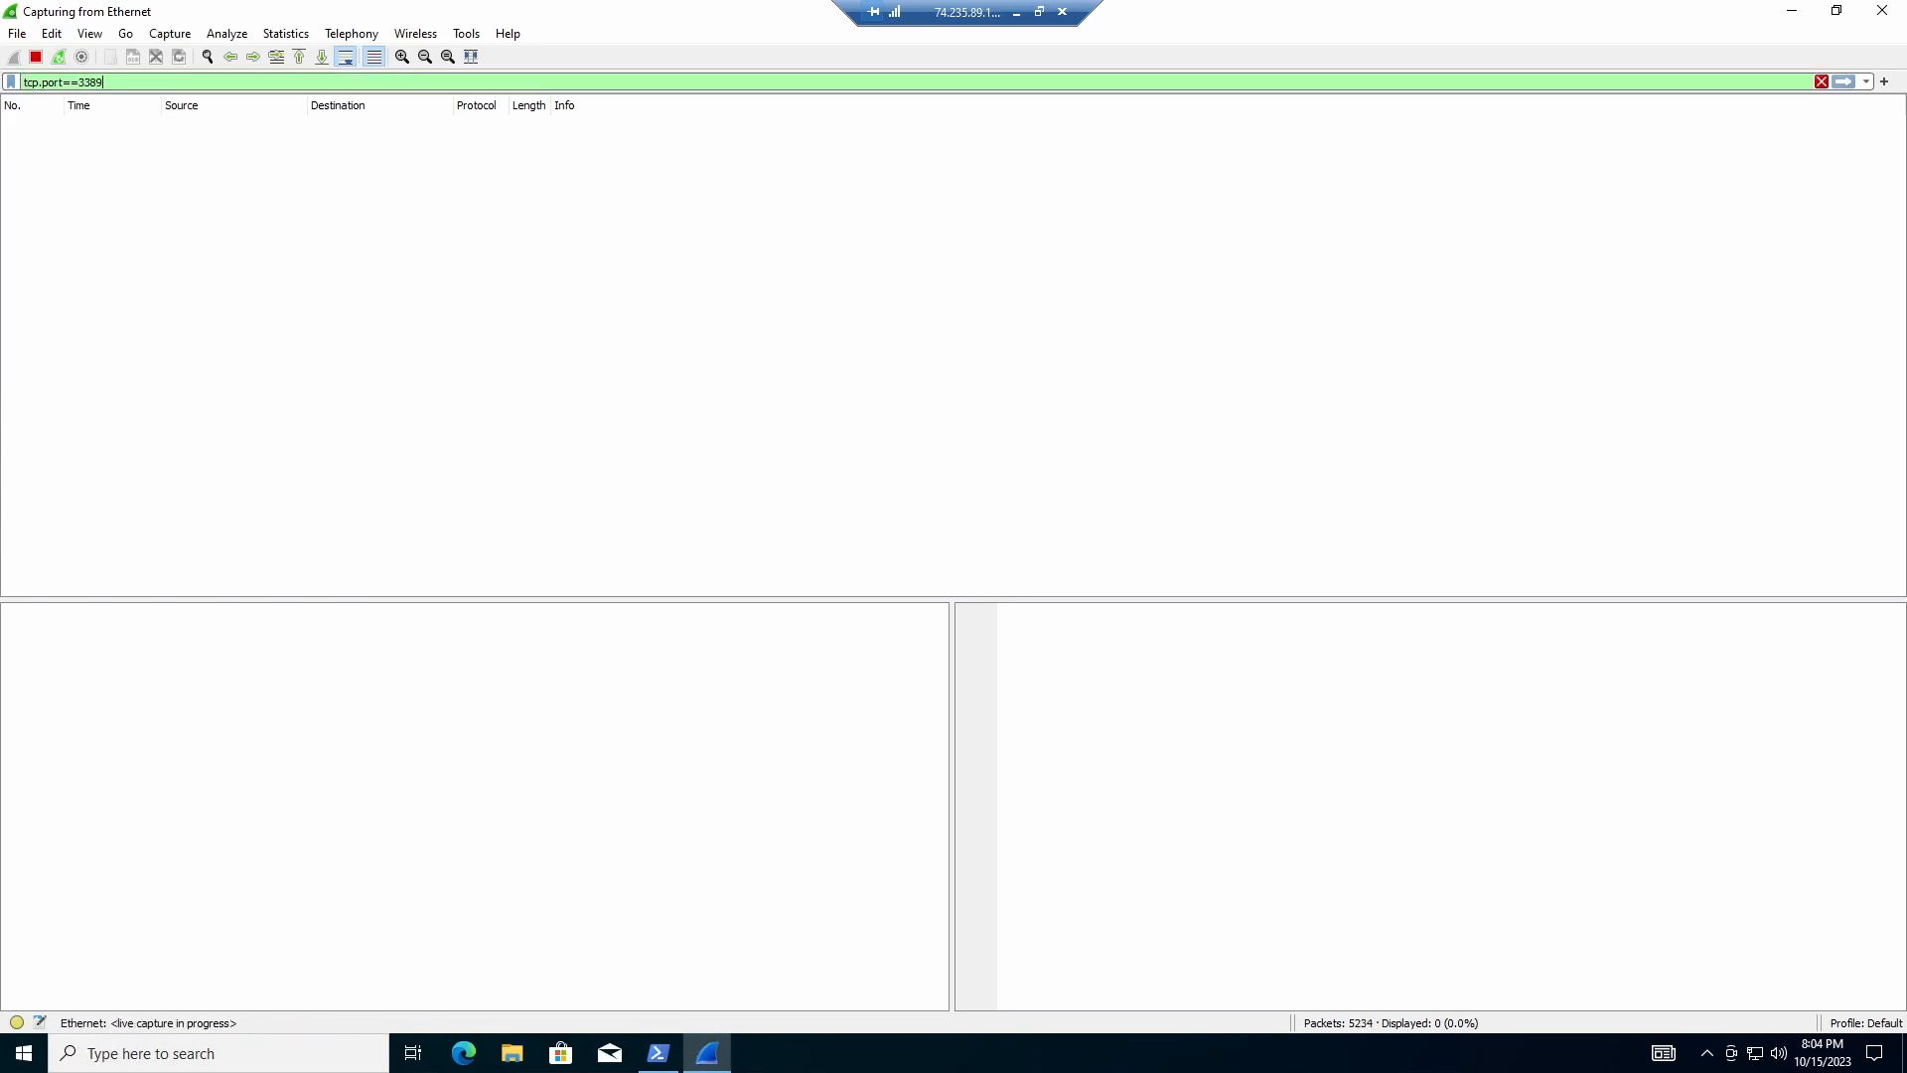
pyautogui.press('Return')
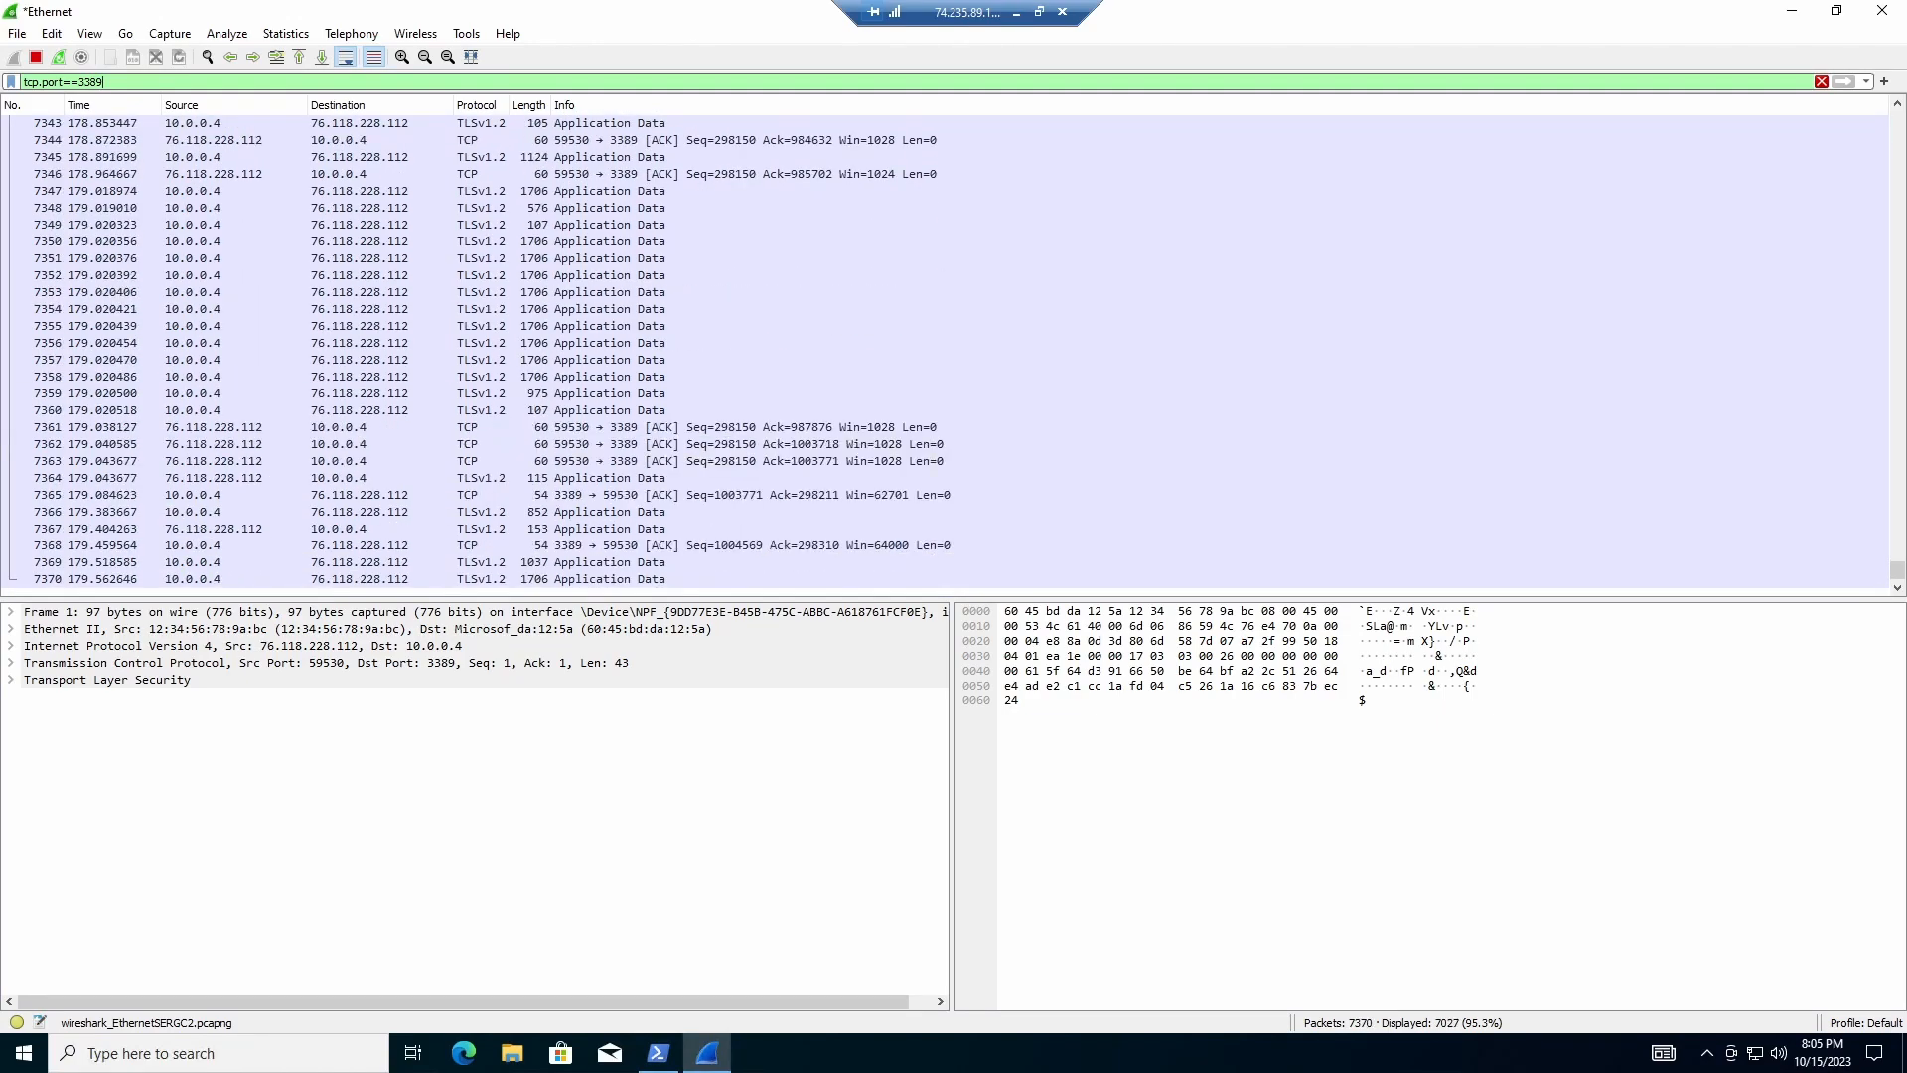
pyautogui.scroll(12, 391, 538)
pyautogui.scroll(-20, 996, 439)
pyautogui.scroll(-20, 1570, 563)
pyautogui.scroll(-20, 882, 473)
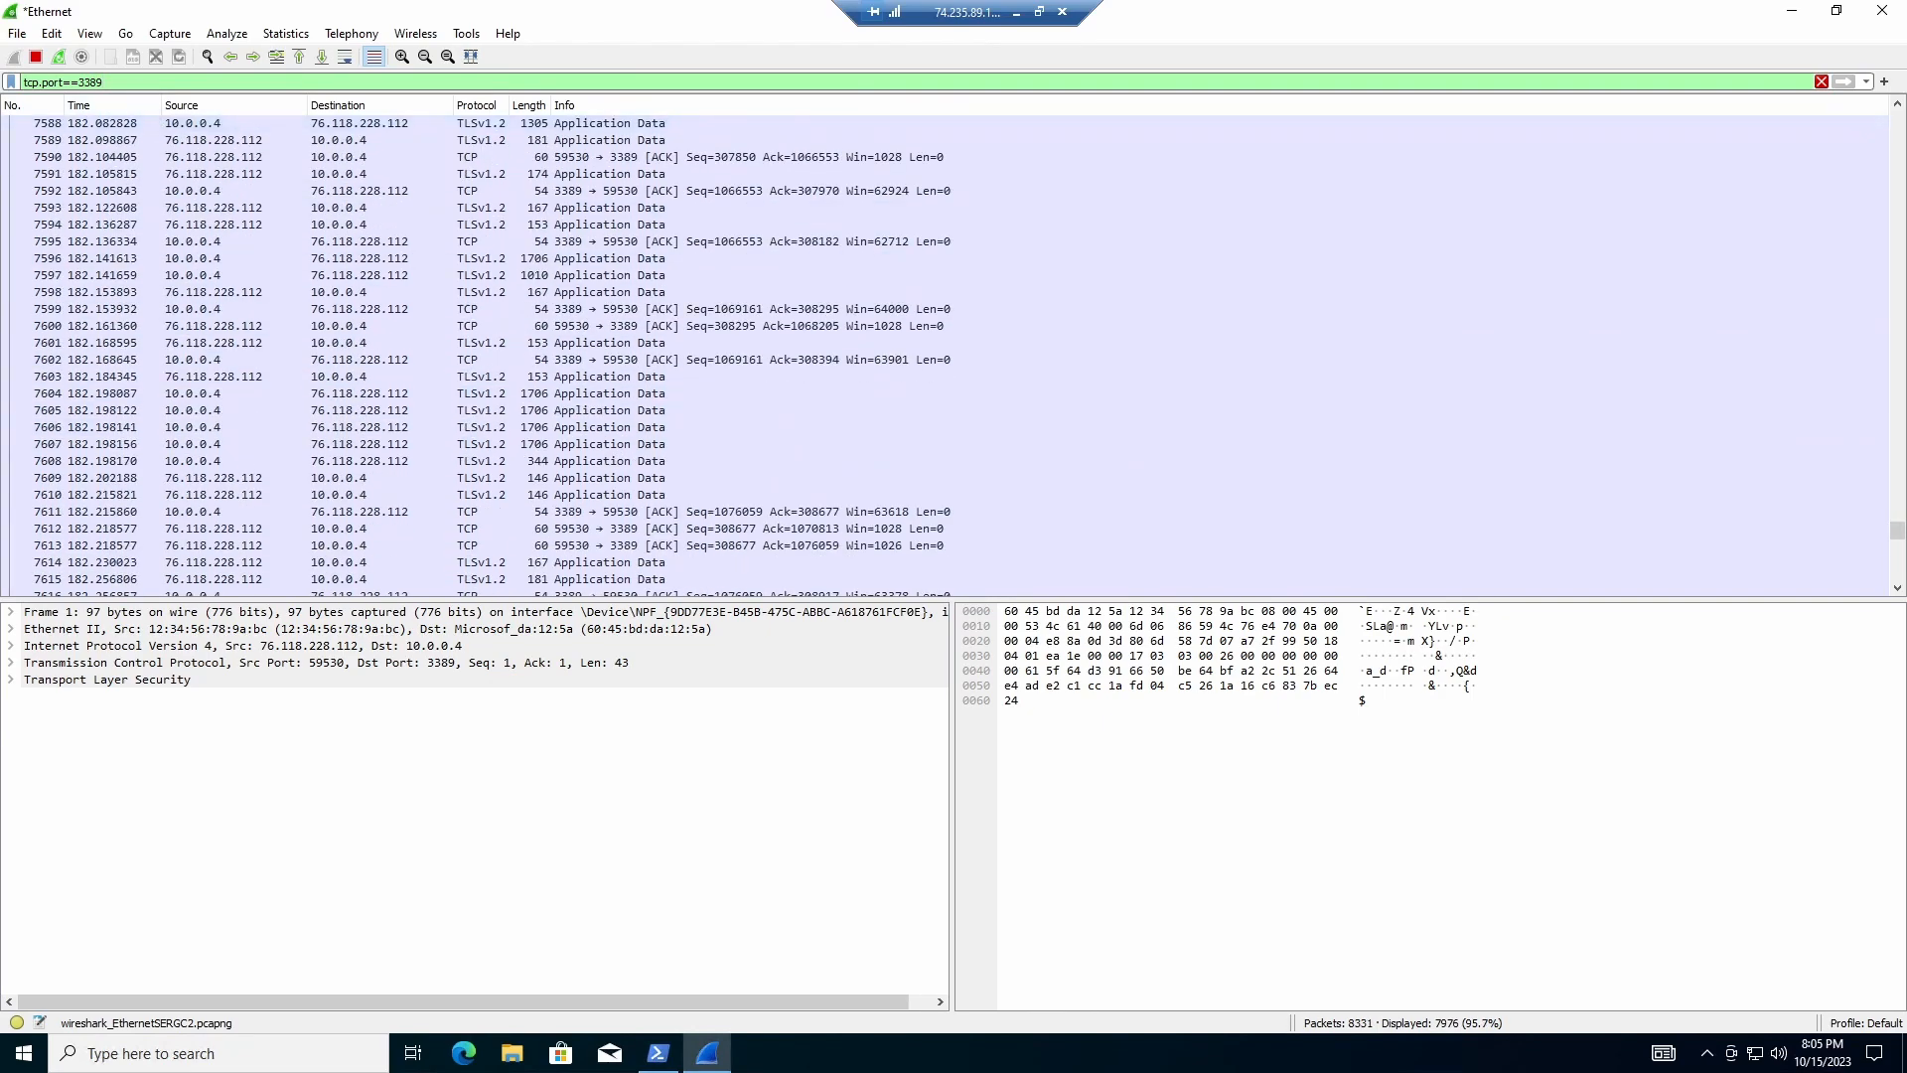
# Step: Inspect packet 7601's IPv4 and TCP header details
pyautogui.click(213, 343)
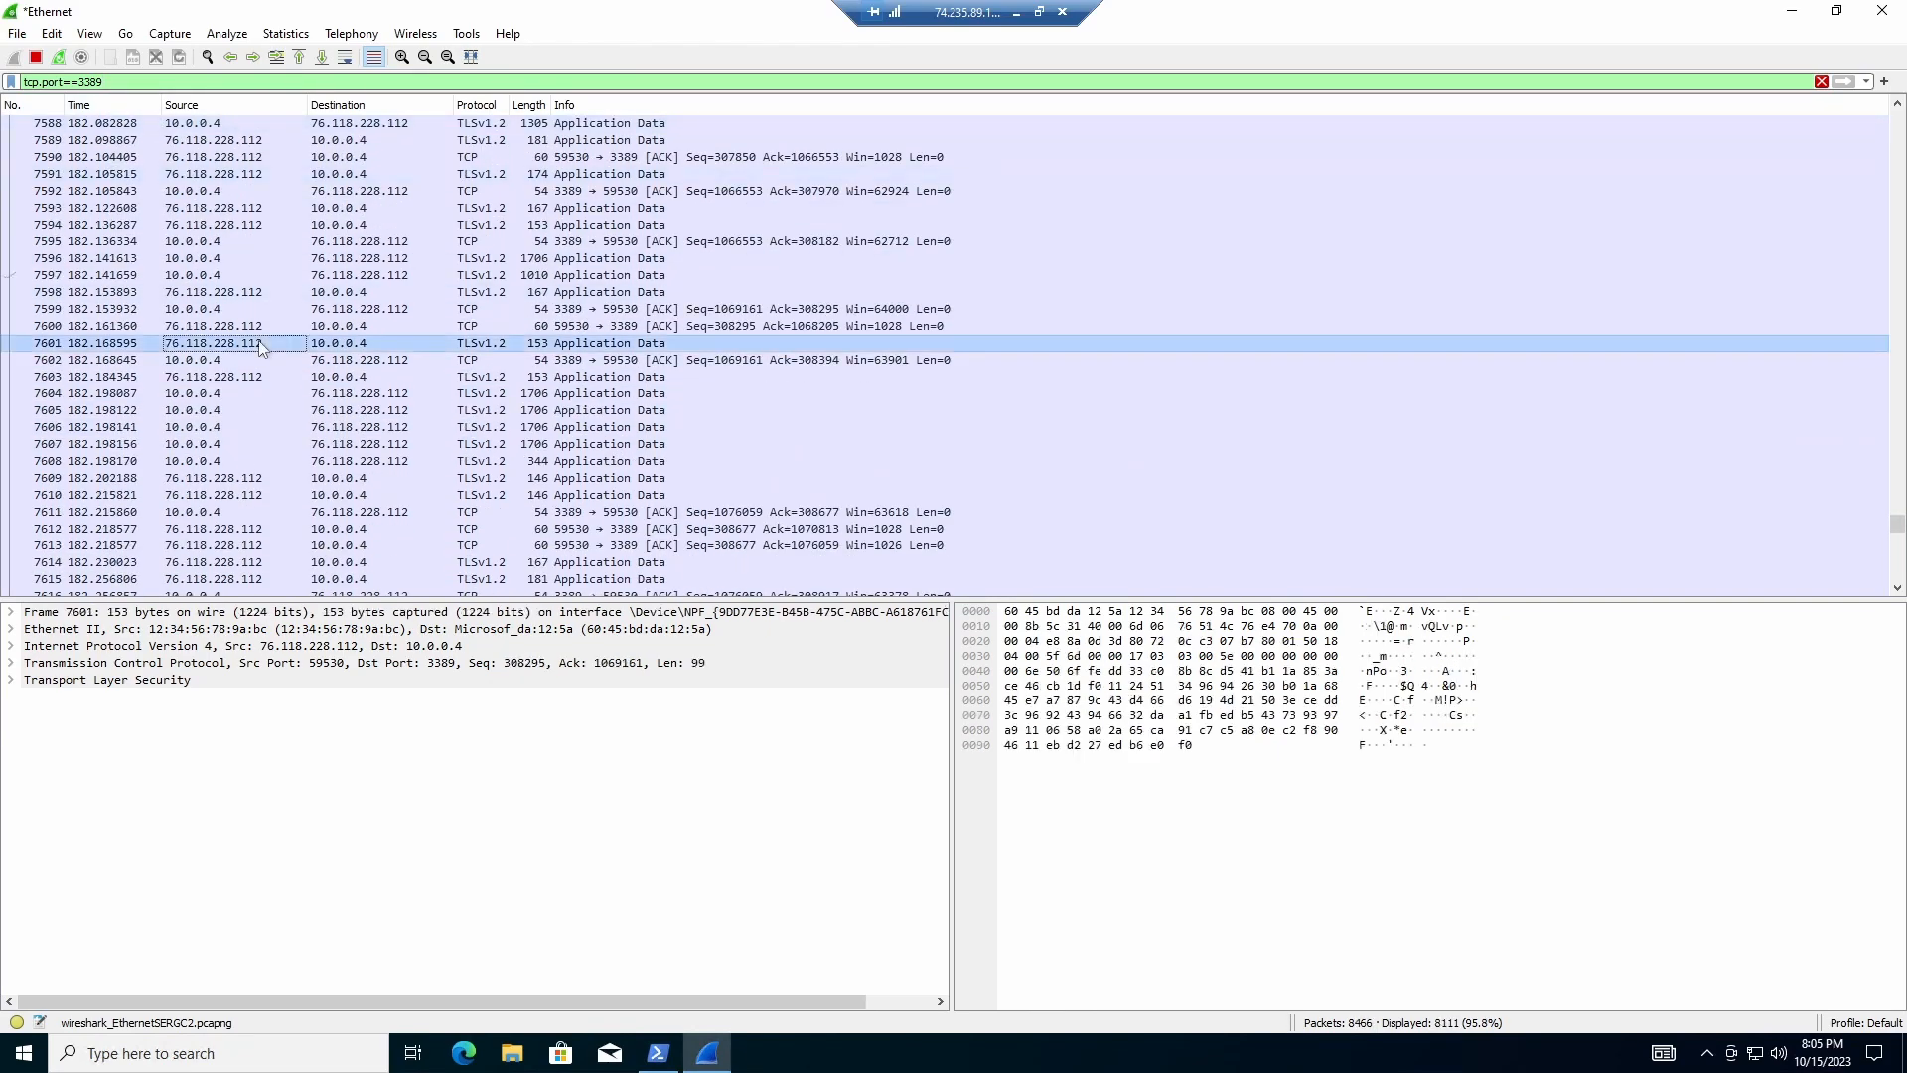
pyautogui.scroll(-2, 214, 447)
pyautogui.click(11, 682)
pyautogui.click(11, 681)
pyautogui.click(11, 663)
pyautogui.click(11, 647)
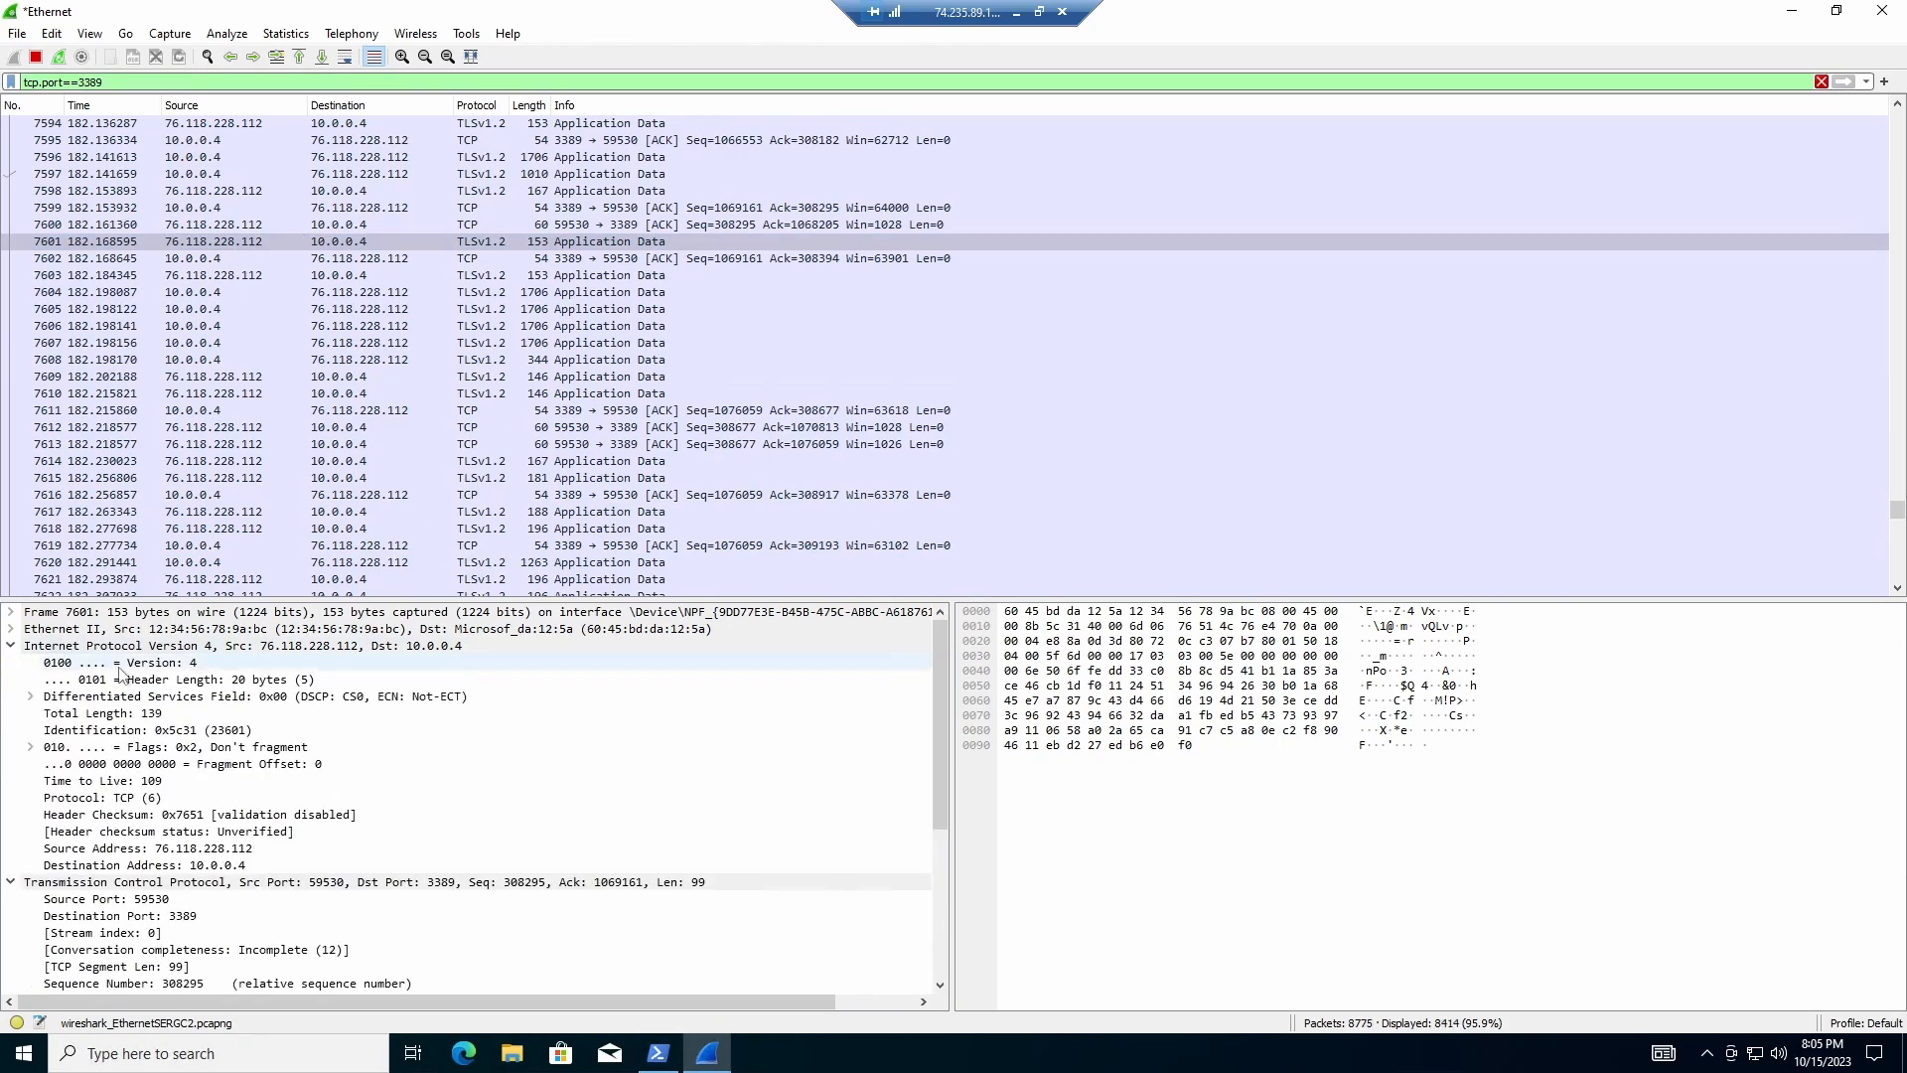
pyautogui.scroll(-2, 397, 745)
pyautogui.scroll(-3, 401, 428)
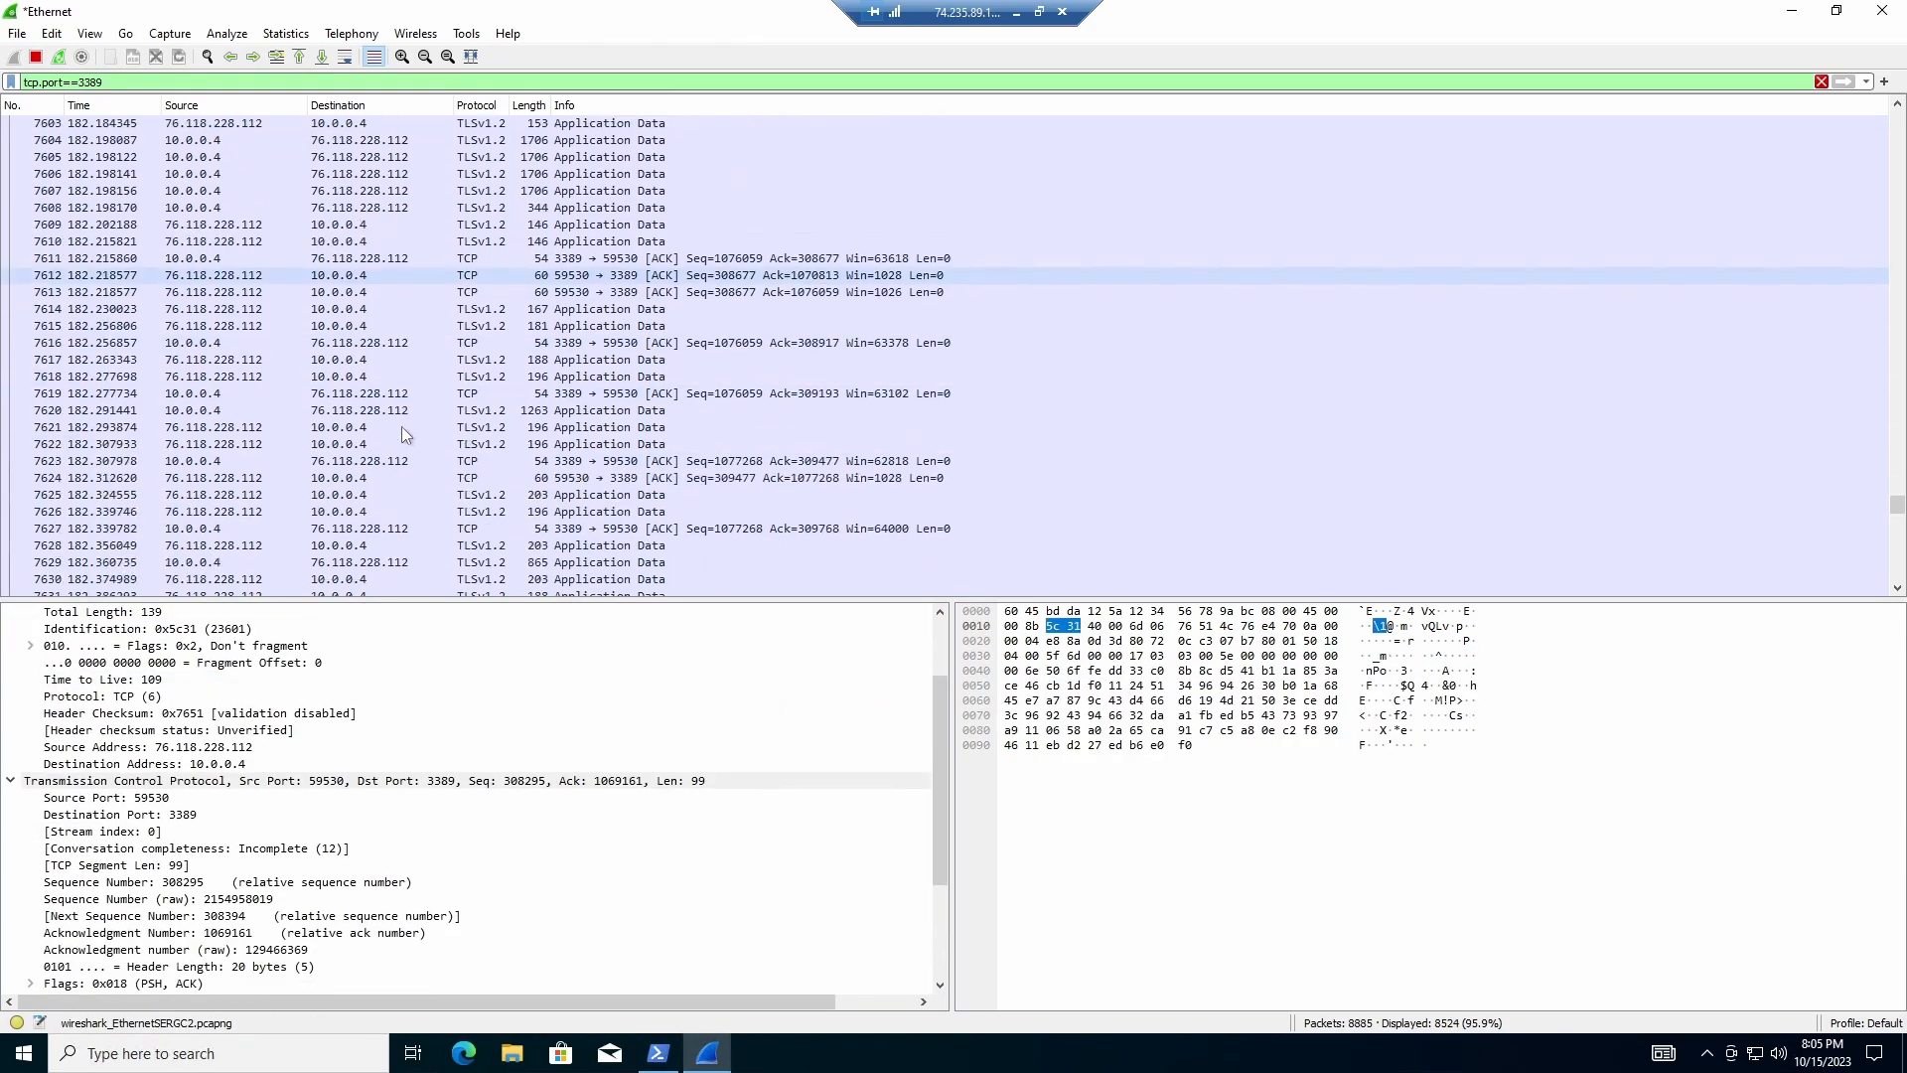
# Step: Inspect packet 7619, then collapse the IPv4 and TCP header details
pyautogui.click(235, 395)
pyautogui.scroll(-2, 230, 400)
pyautogui.scroll(-3, 197, 745)
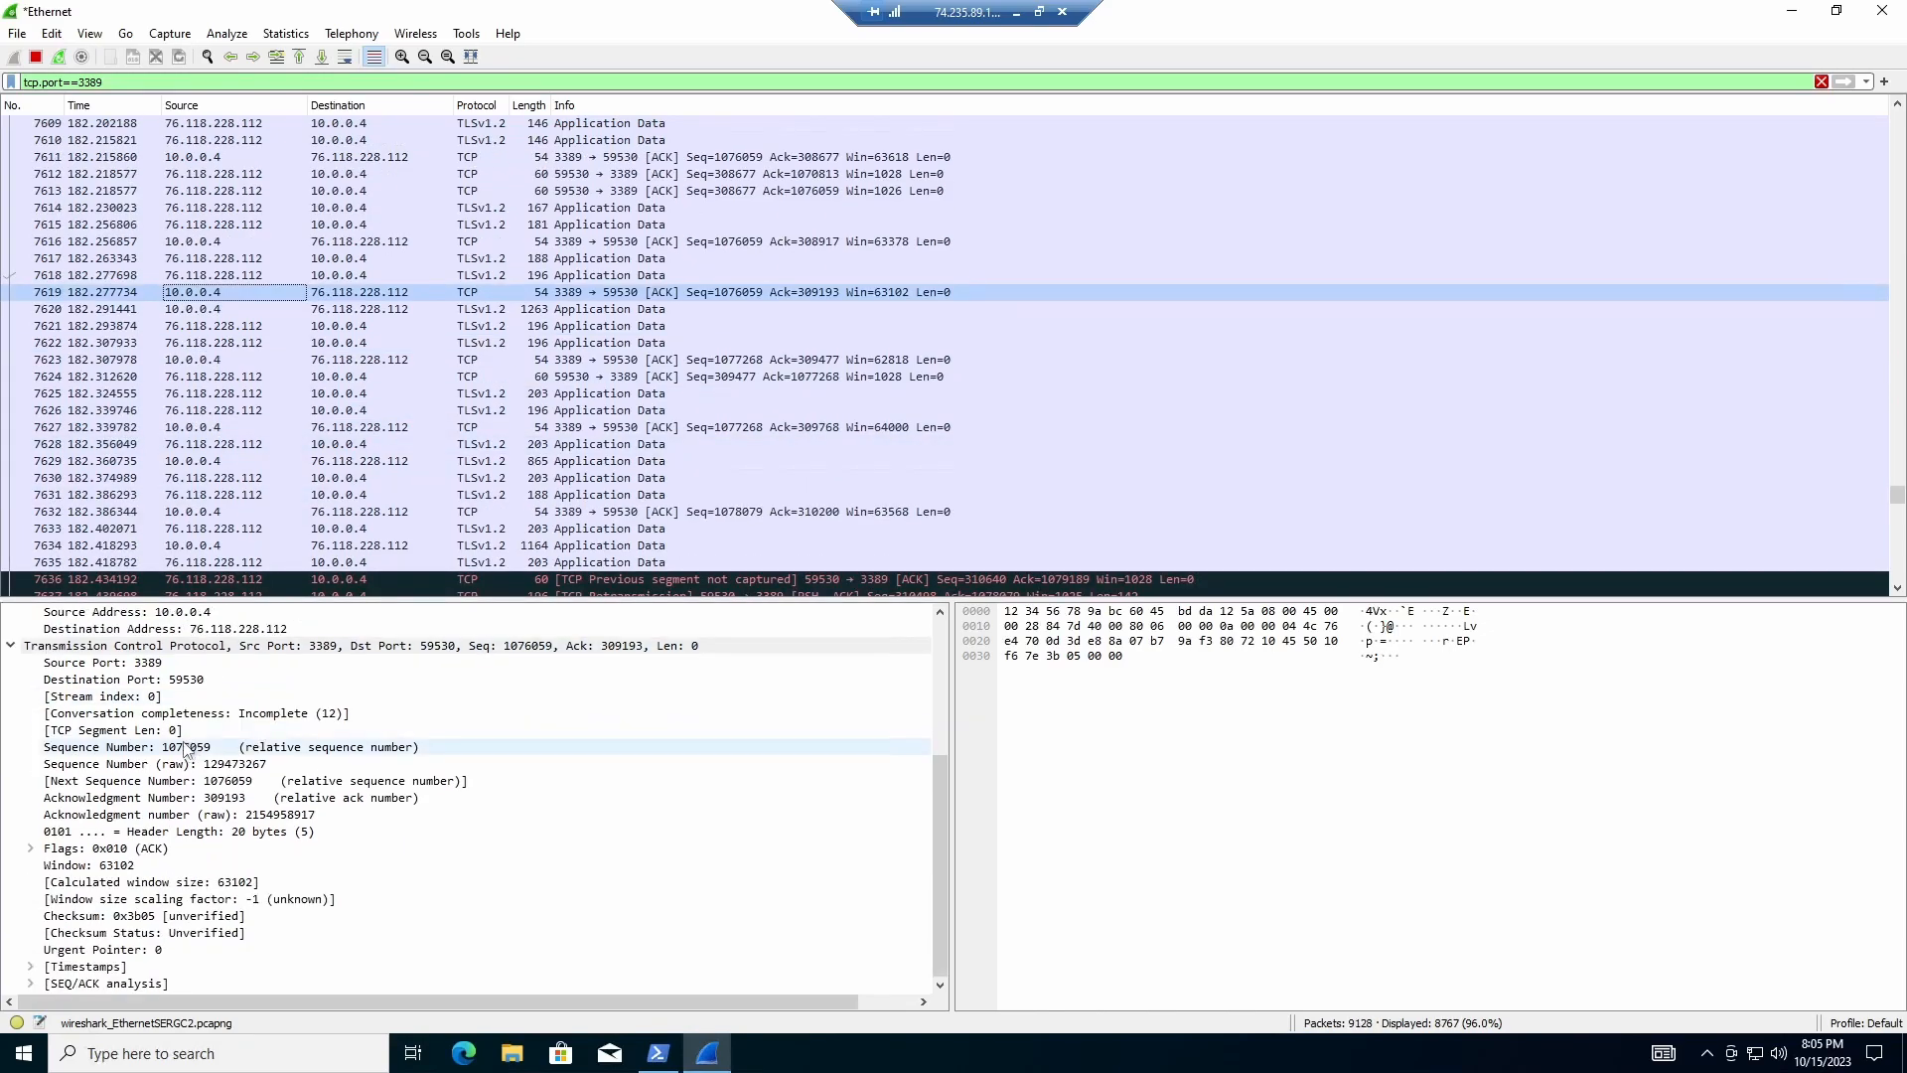
pyautogui.scroll(5, 197, 747)
pyautogui.click(11, 646)
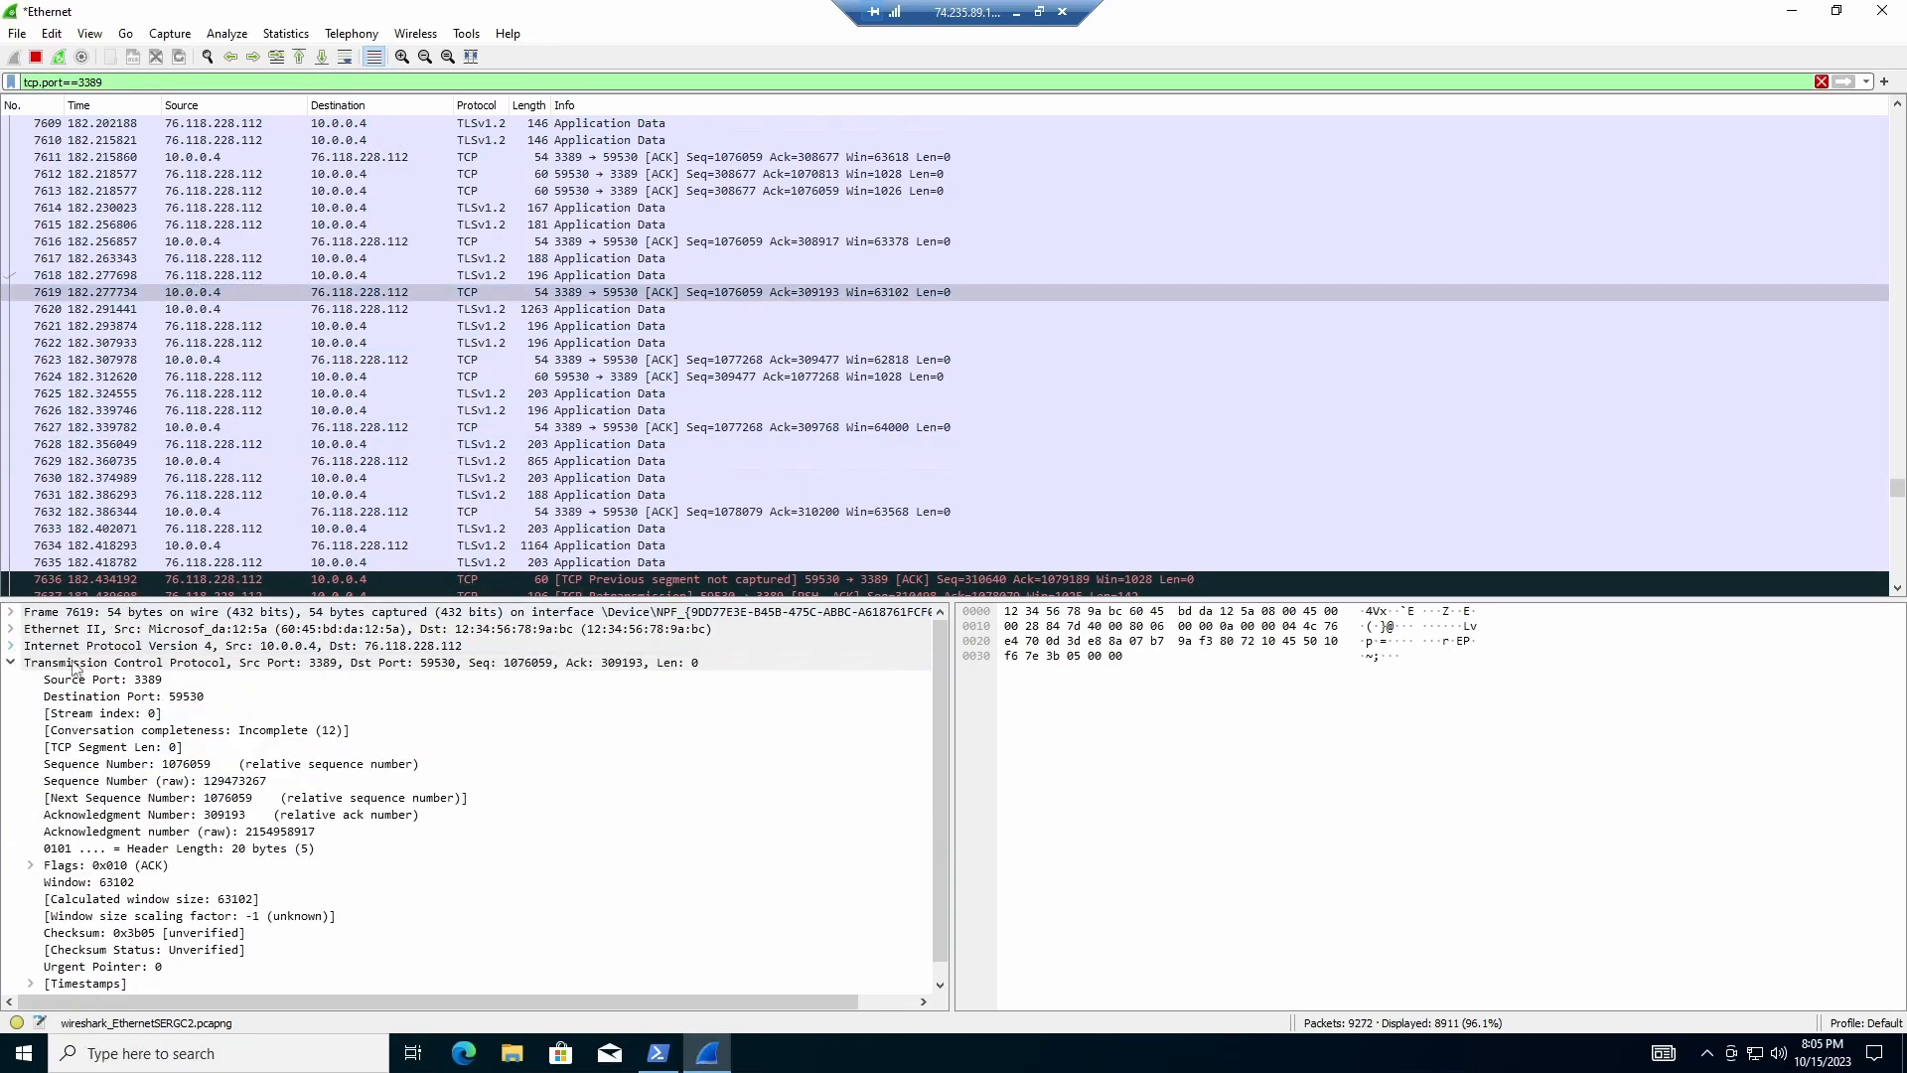
pyautogui.click(11, 662)
pyautogui.scroll(-4, 248, 557)
pyautogui.scroll(-13, 300, 491)
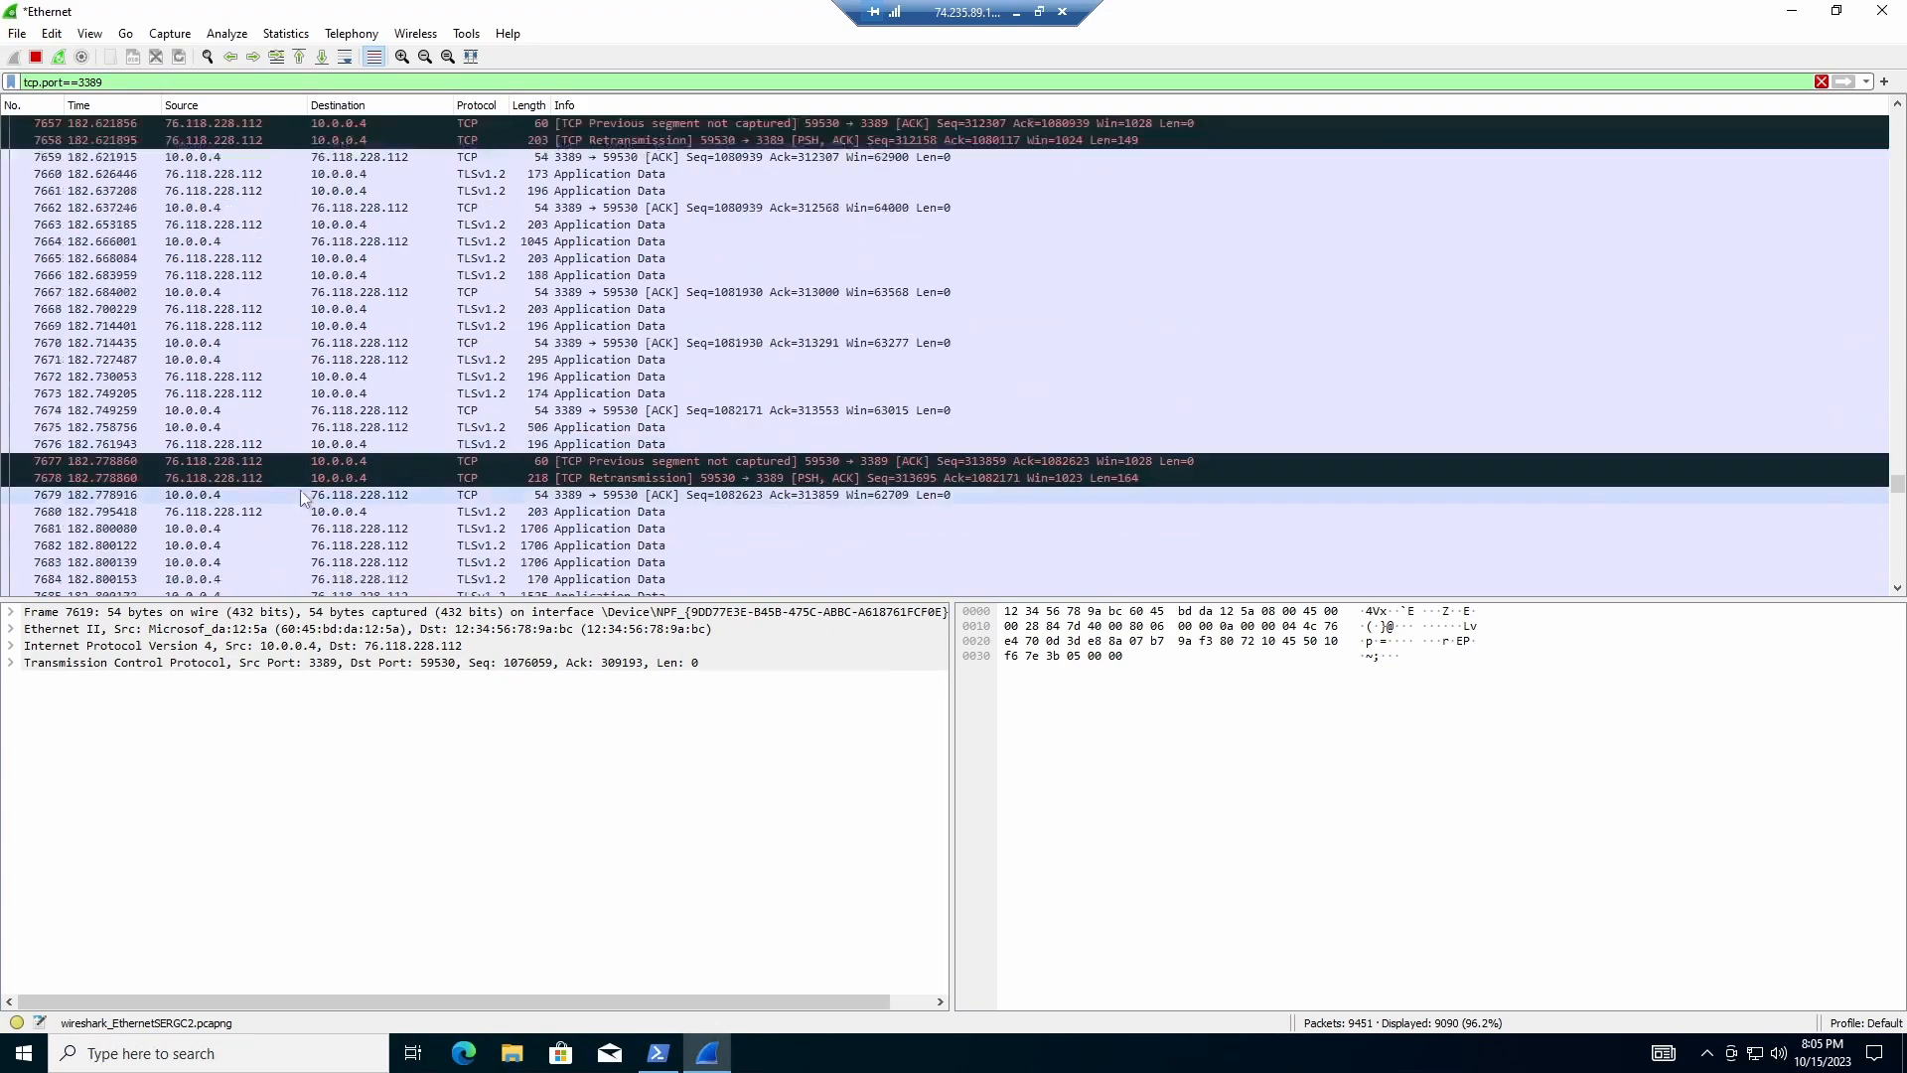
# Step: Clear the tcp.port==3389 display filter text
pyautogui.doubleClick(90, 81)
pyautogui.tripleClick(91, 82)
pyautogui.press('BackSpace')
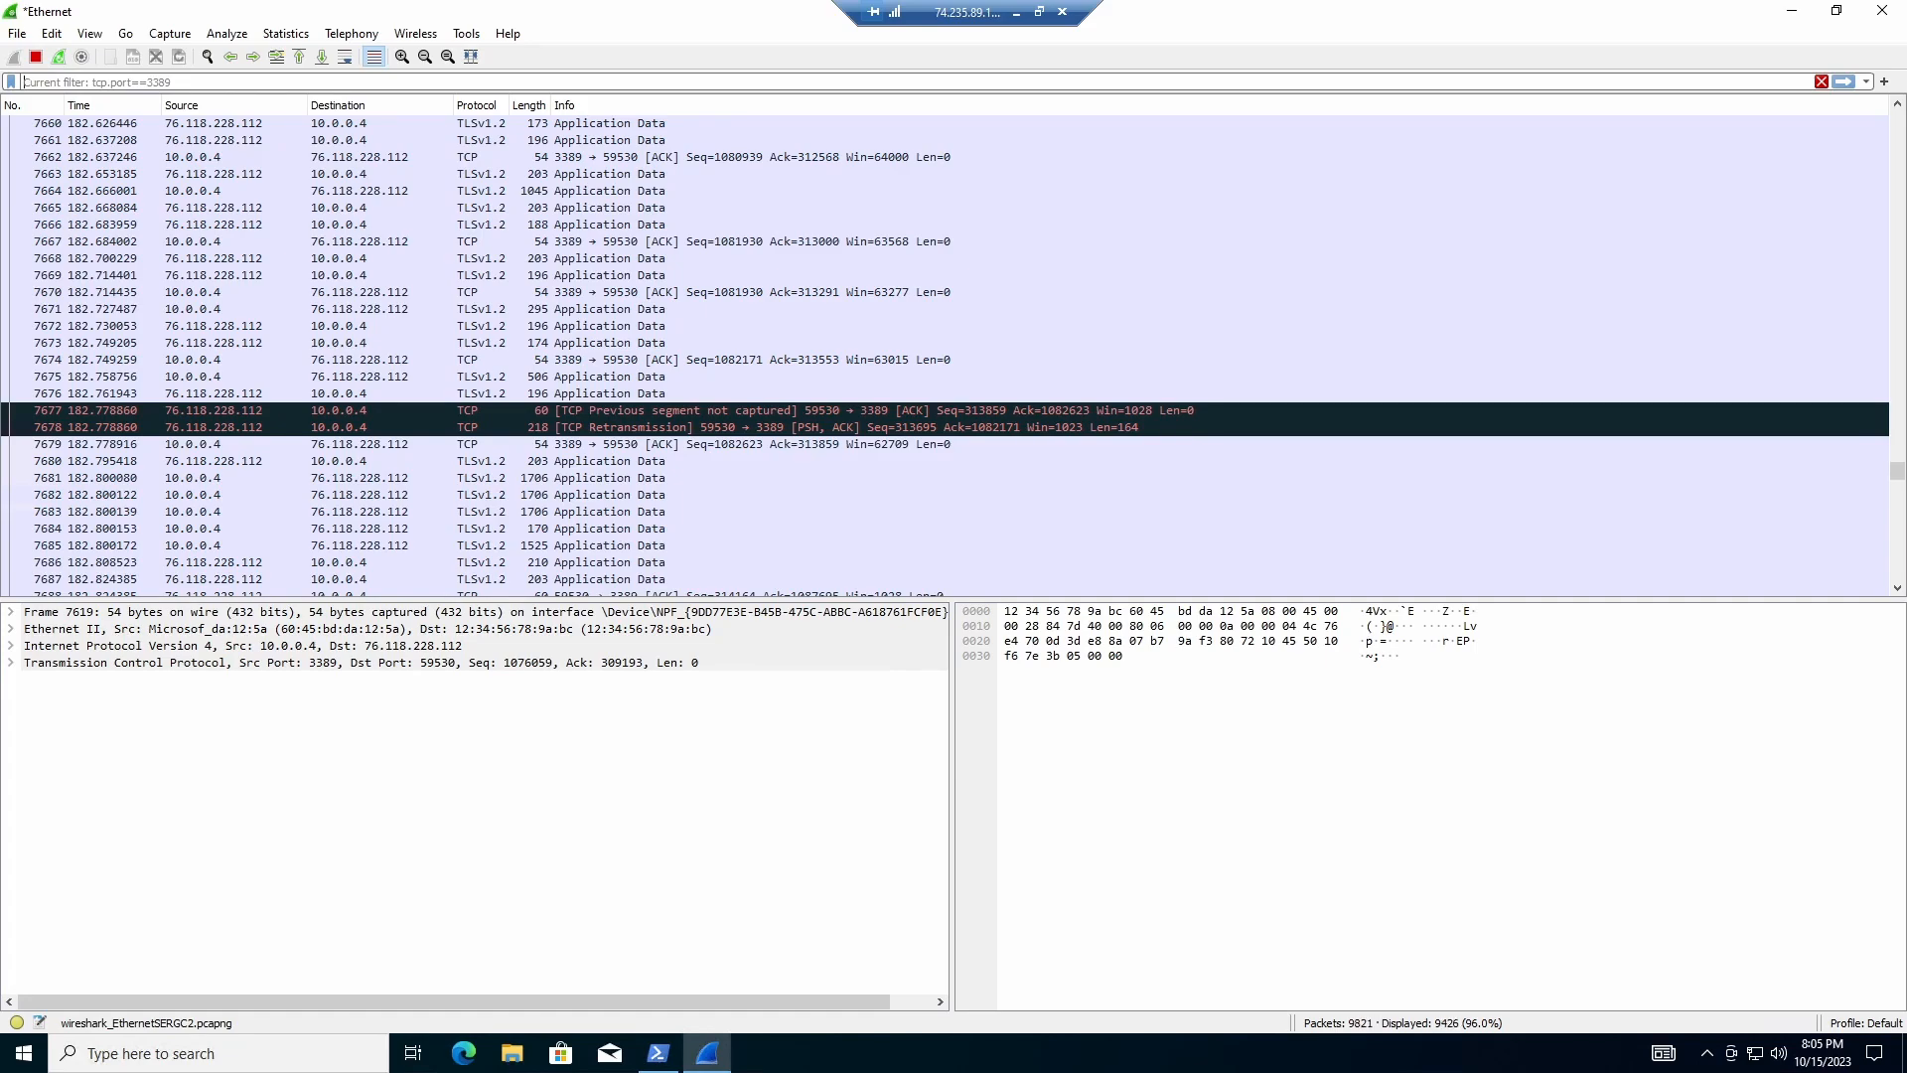
pyautogui.write('udp.port')
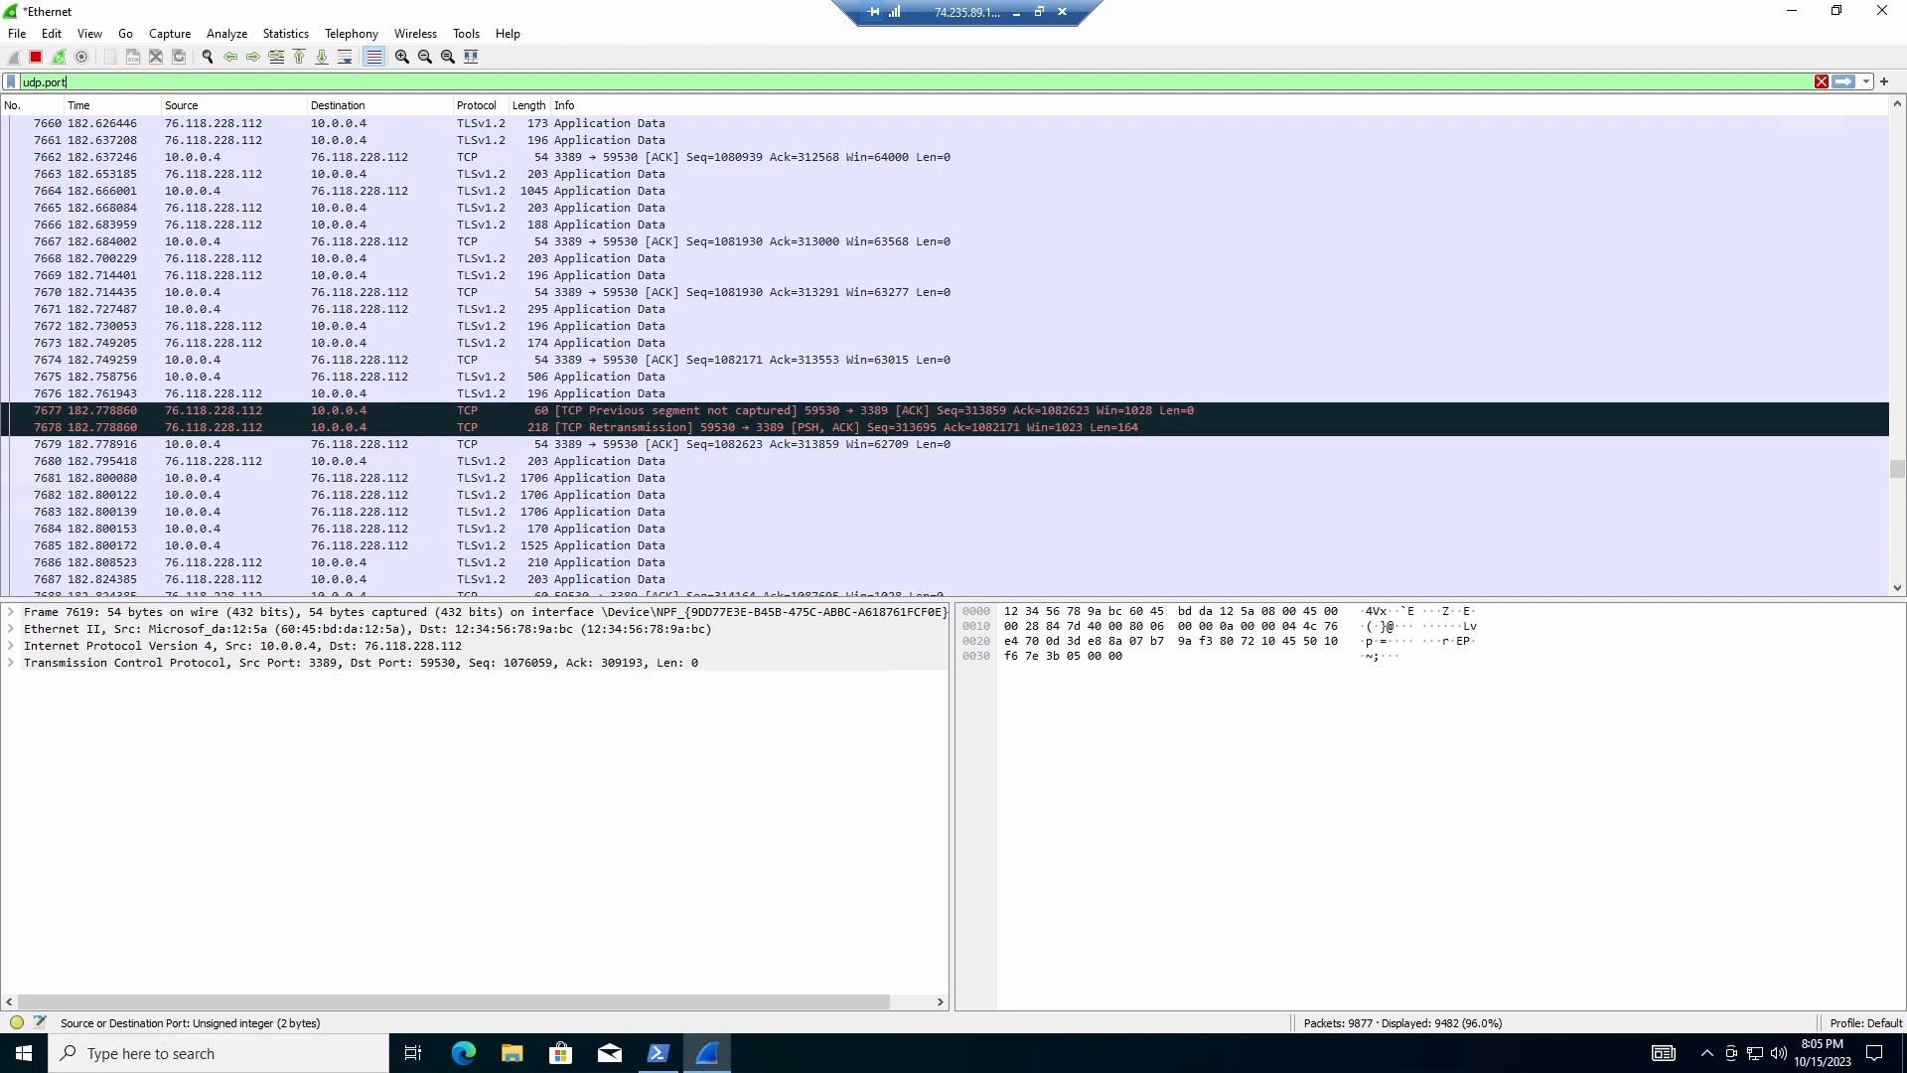
pyautogui.write('==')
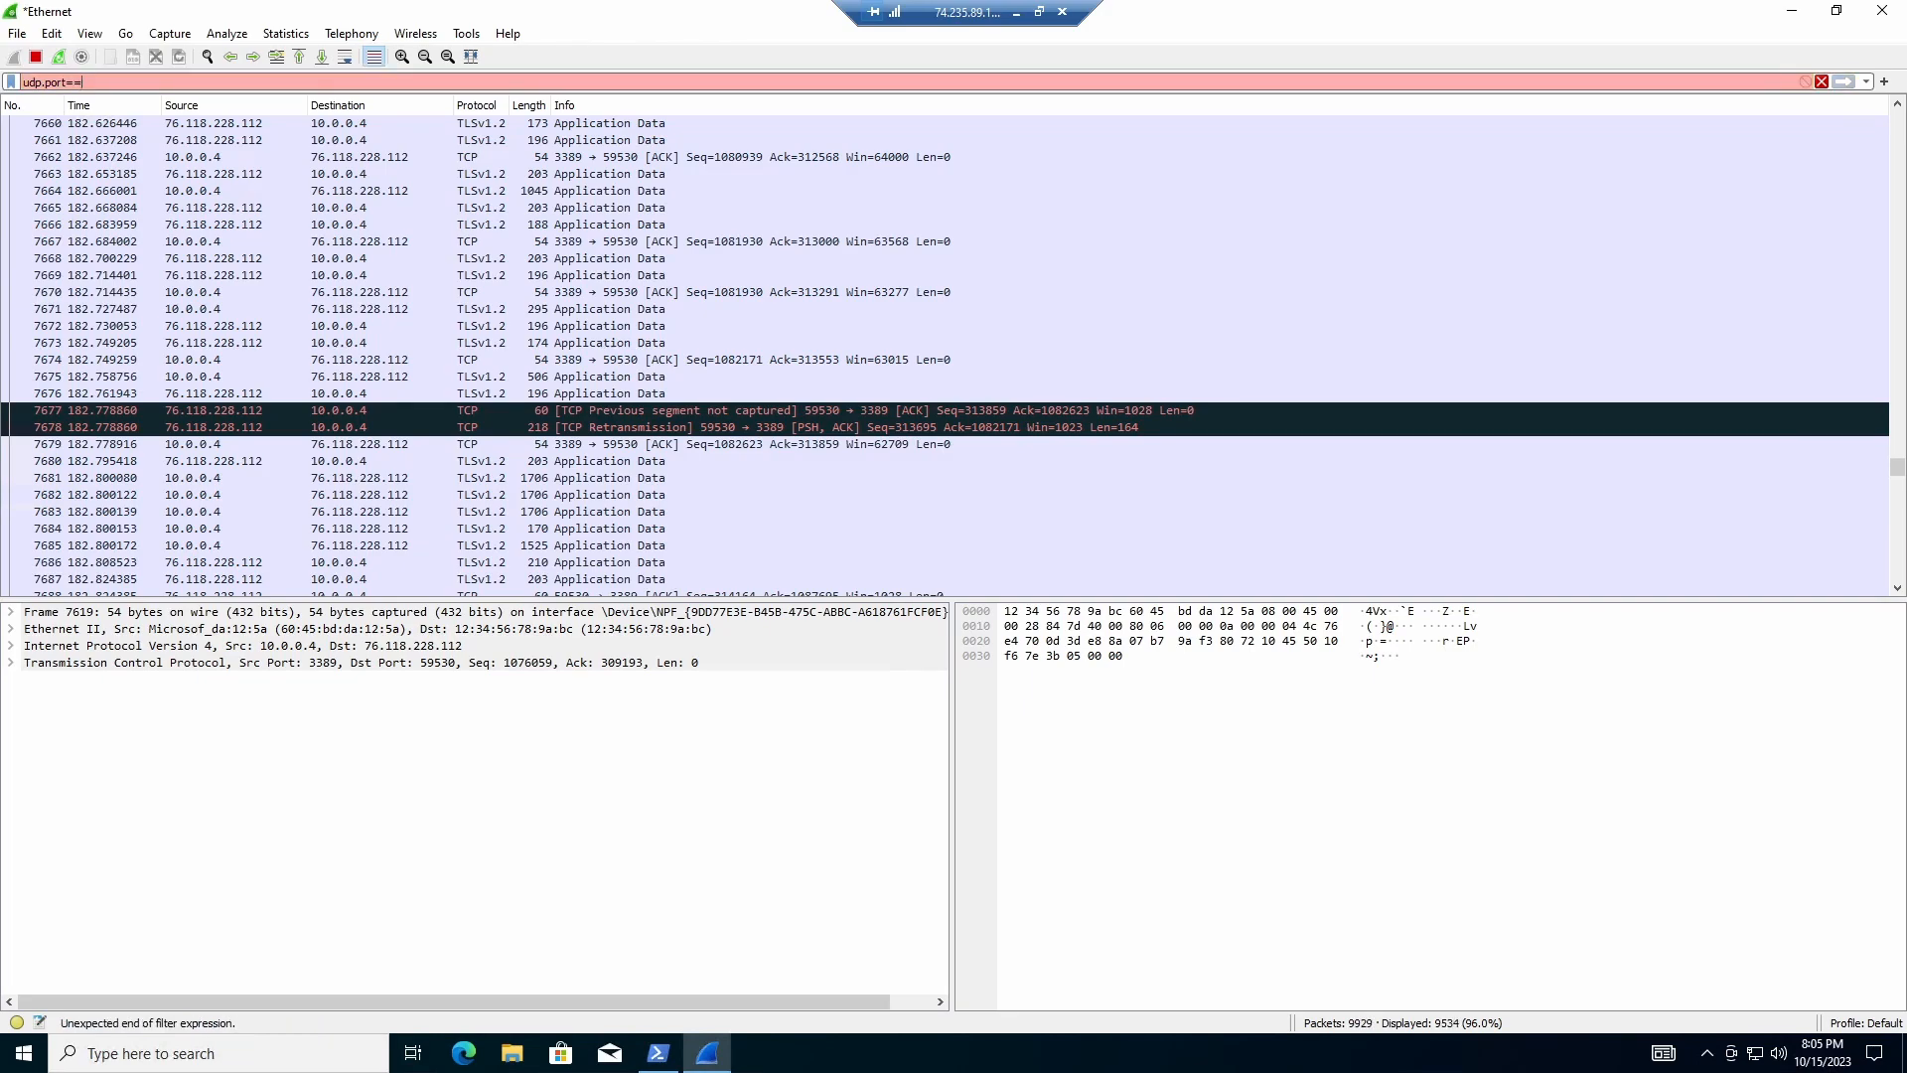
pyautogui.write('53')
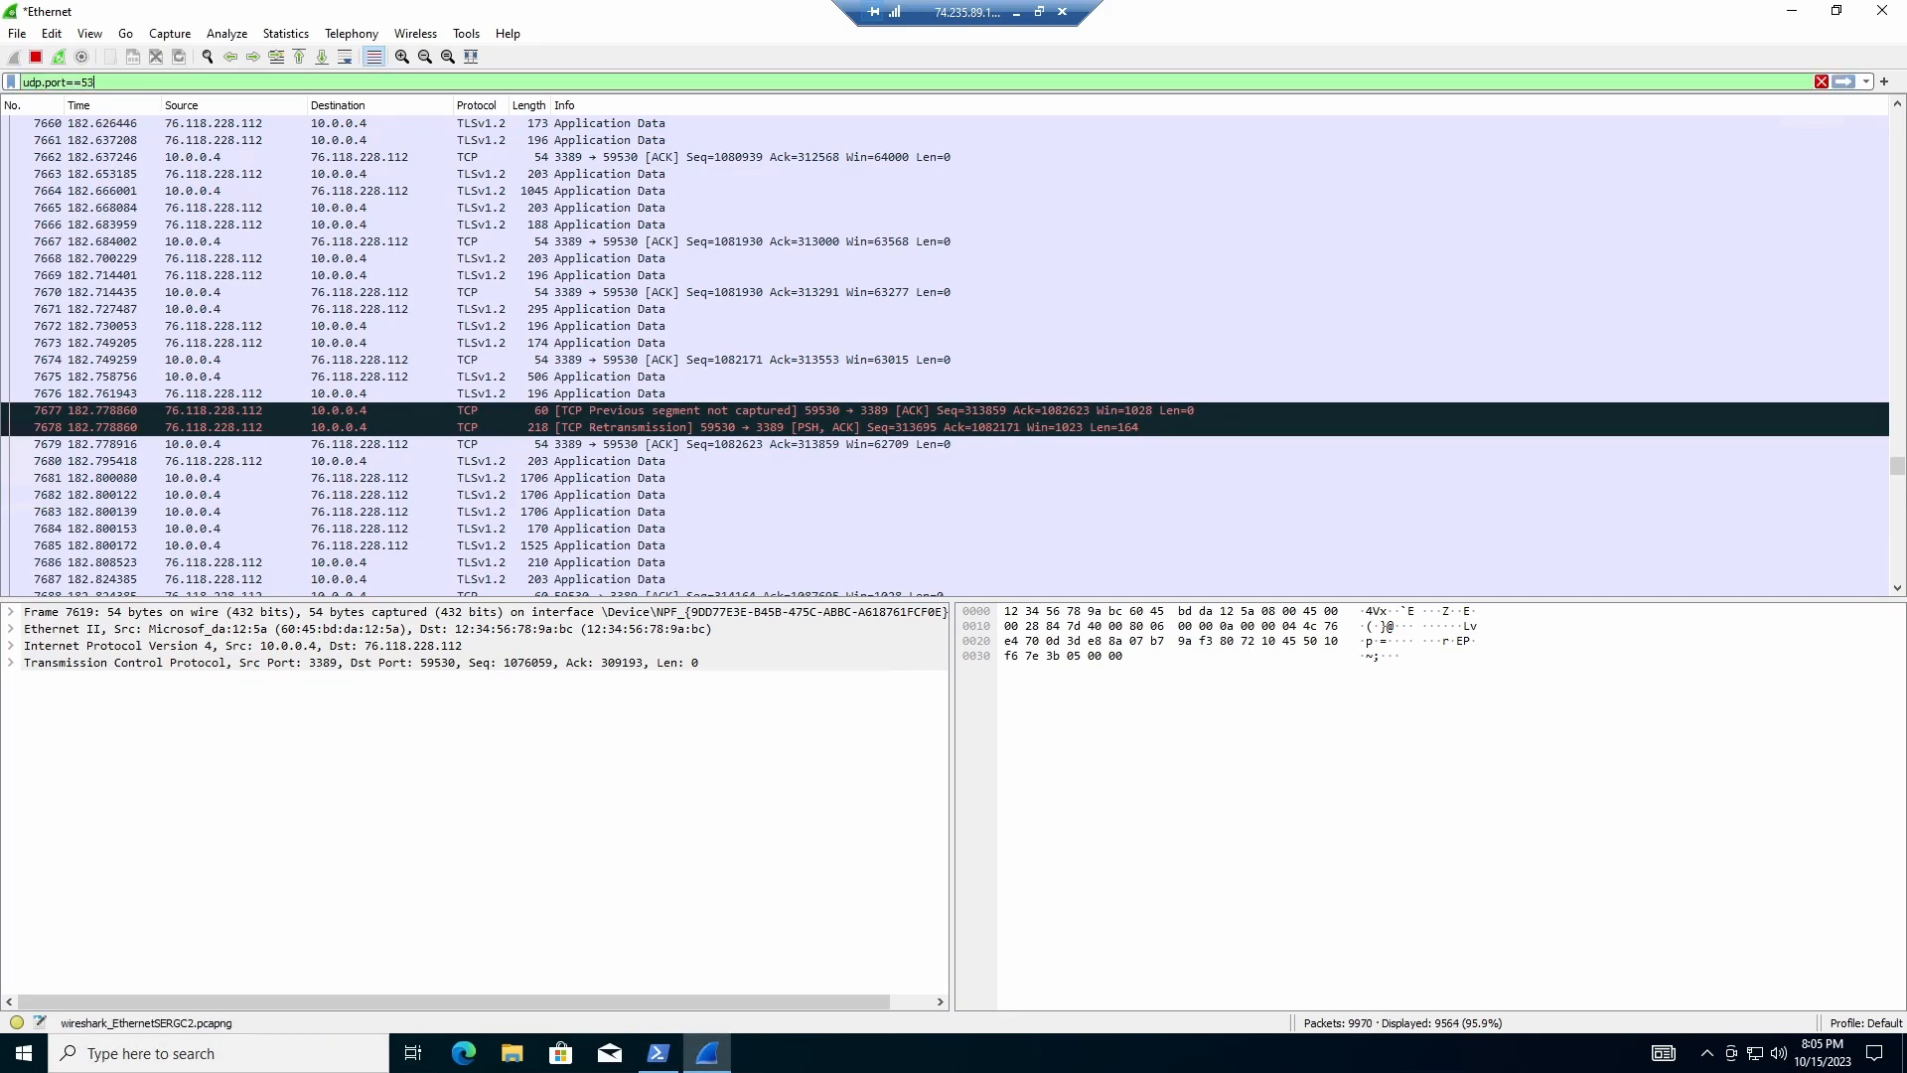
pyautogui.press('Return')
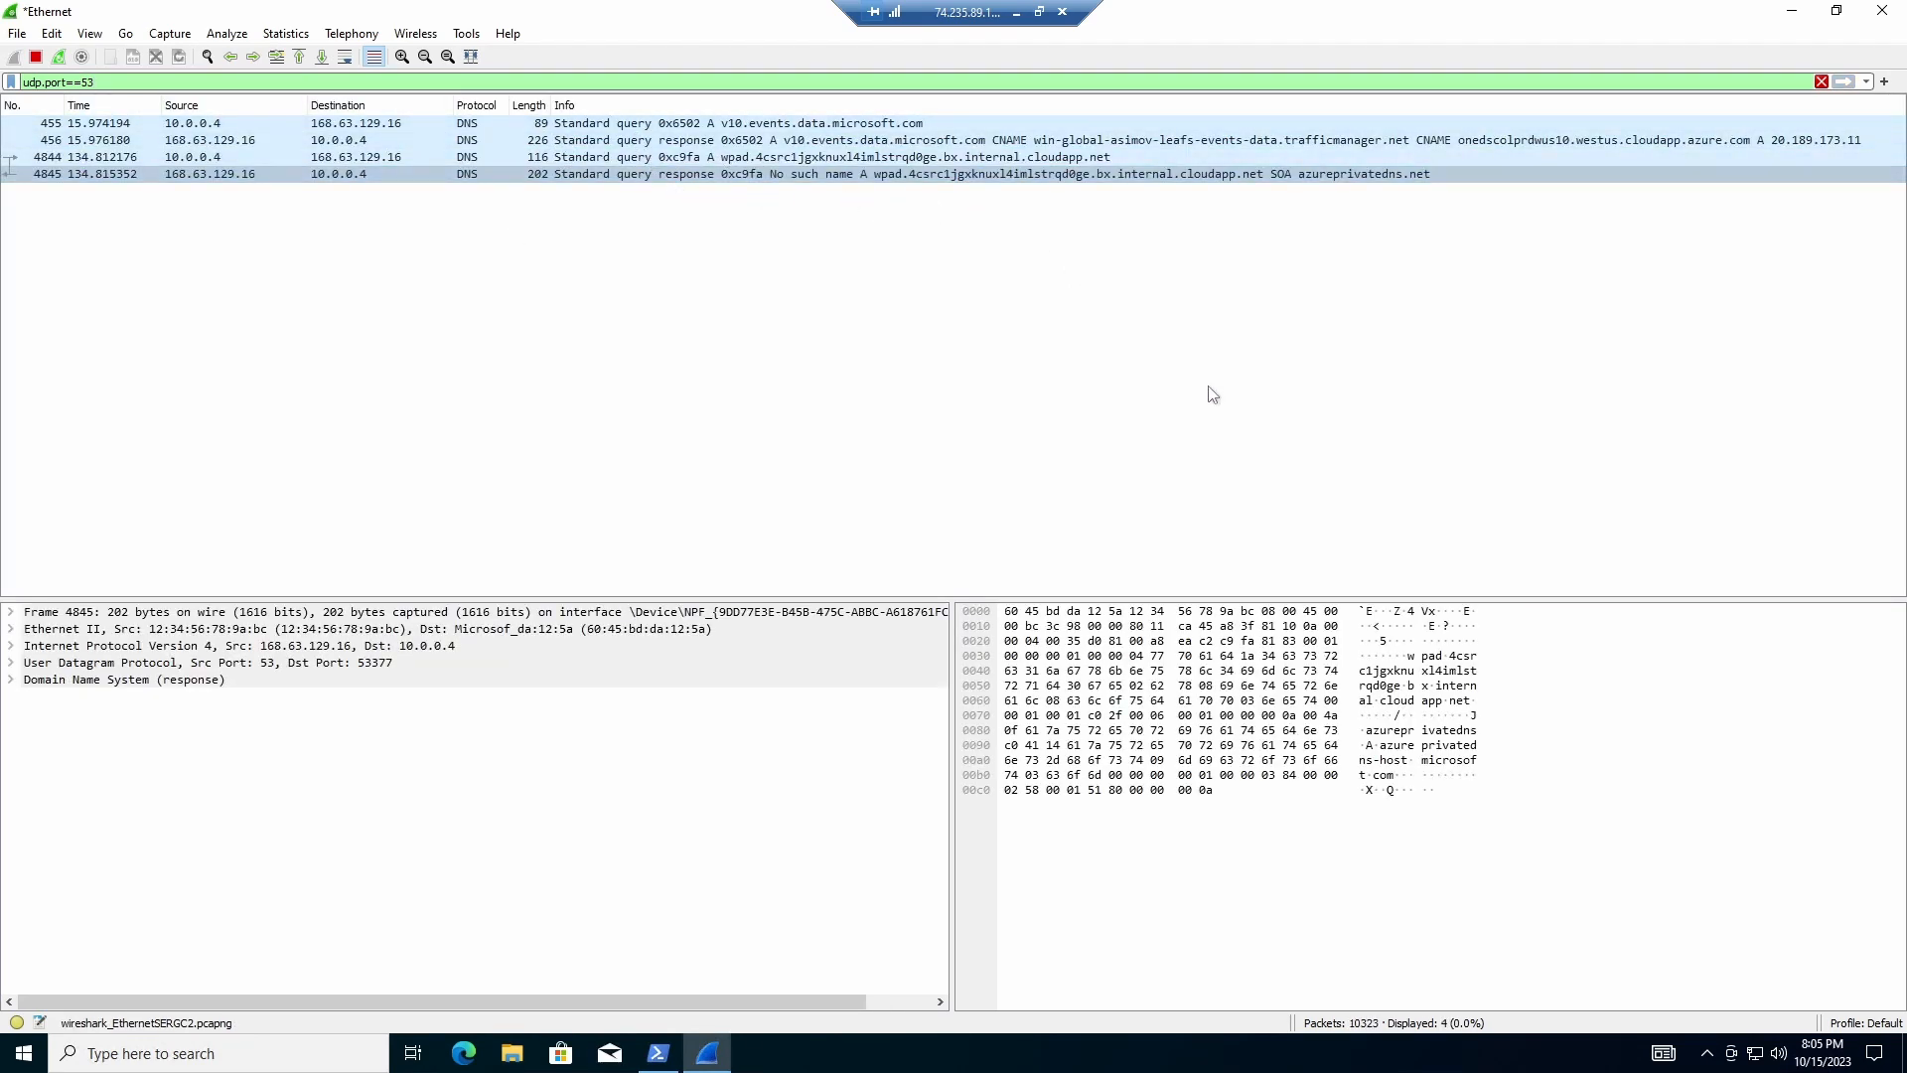
pyautogui.click(658, 1052)
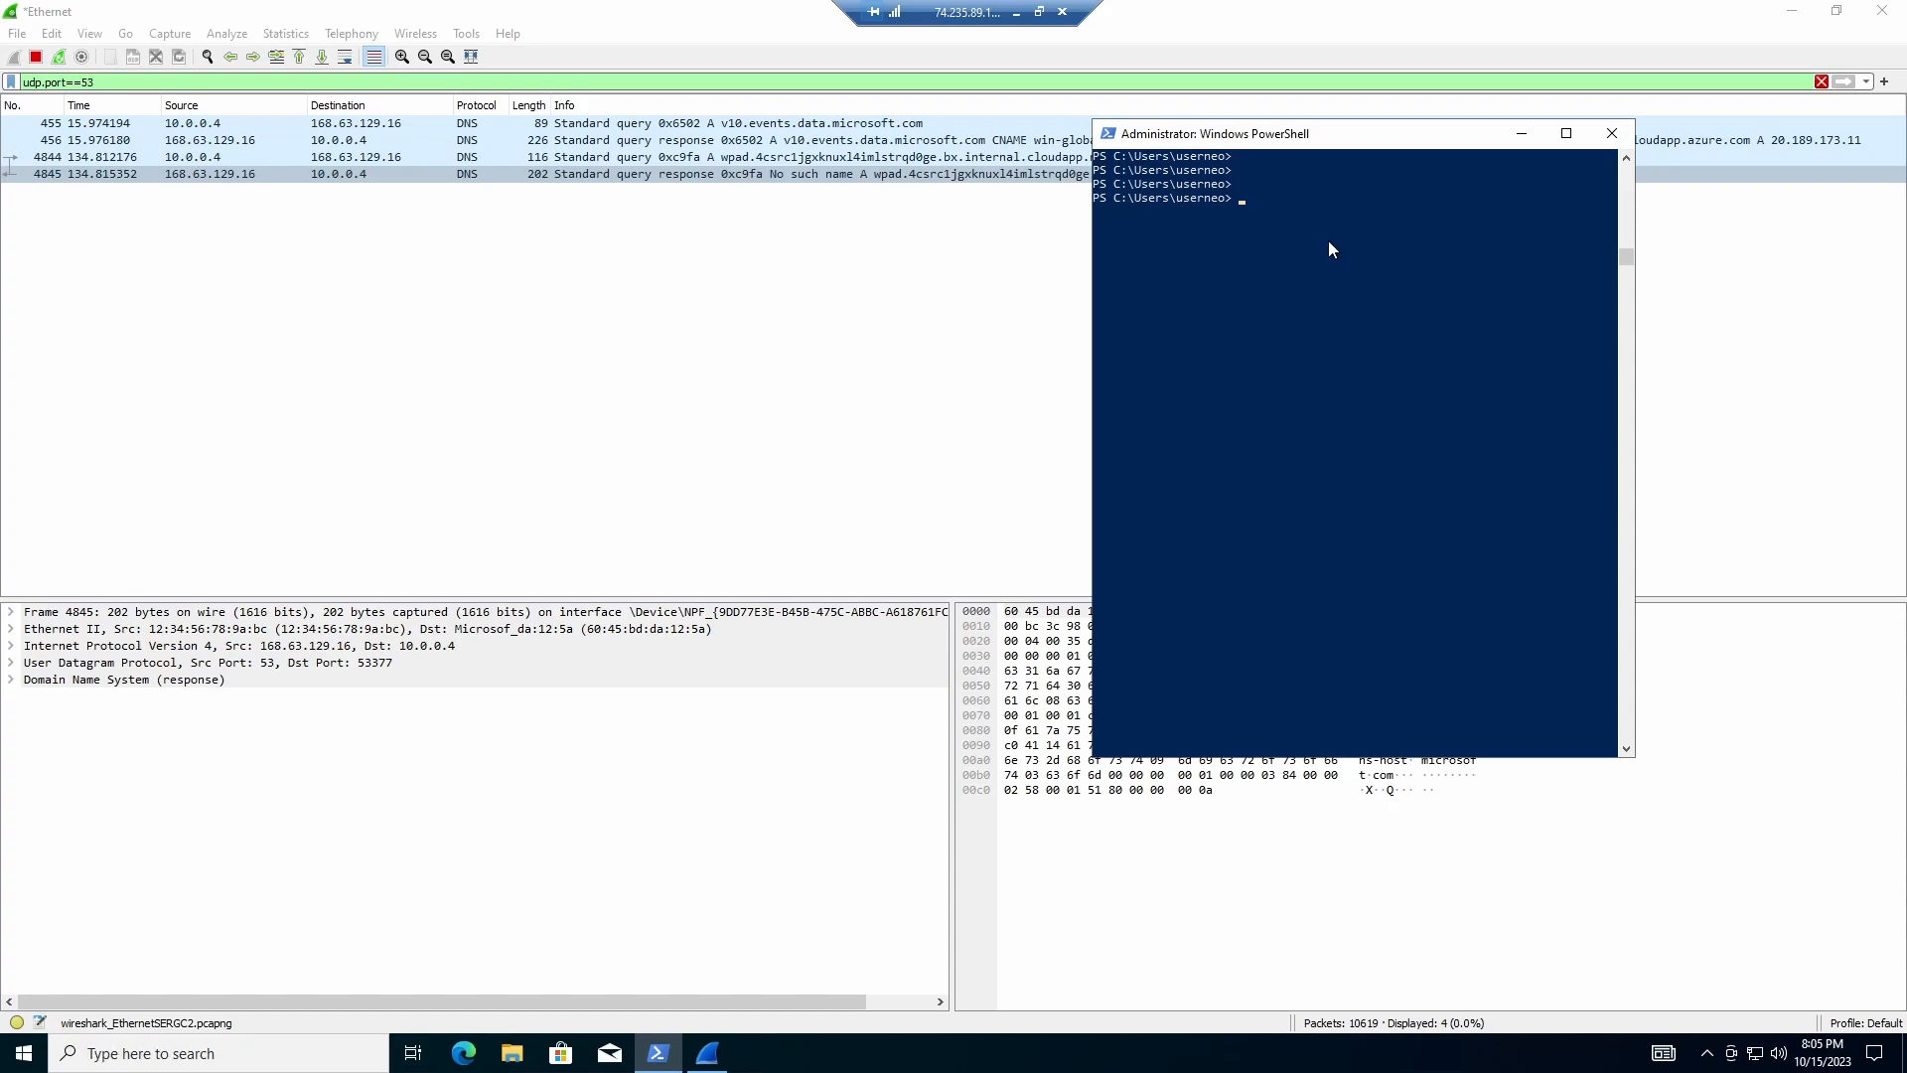
pyautogui.write('nslookup www.')
pyautogui.write('google.com')
pyautogui.press('Return')
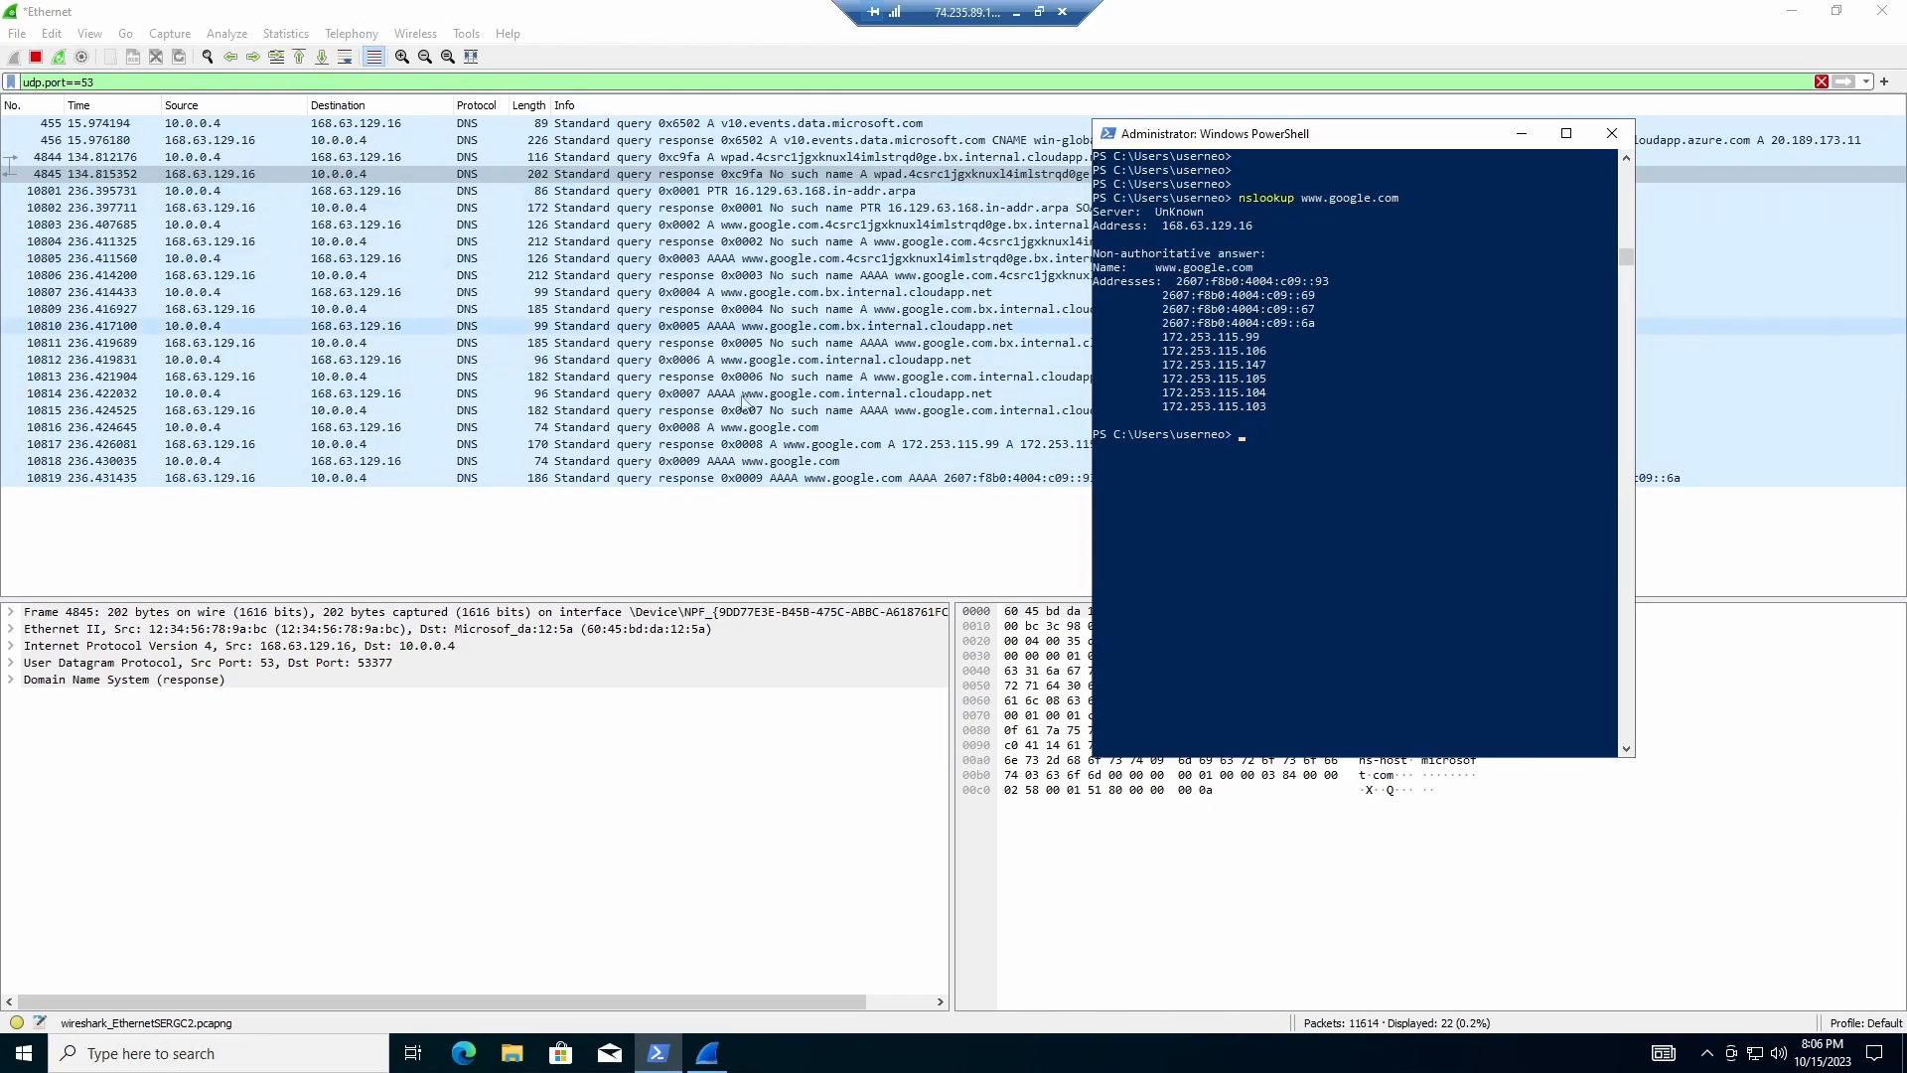
pyautogui.moveTo(1351, 137); pyautogui.dragTo(1513, 69)
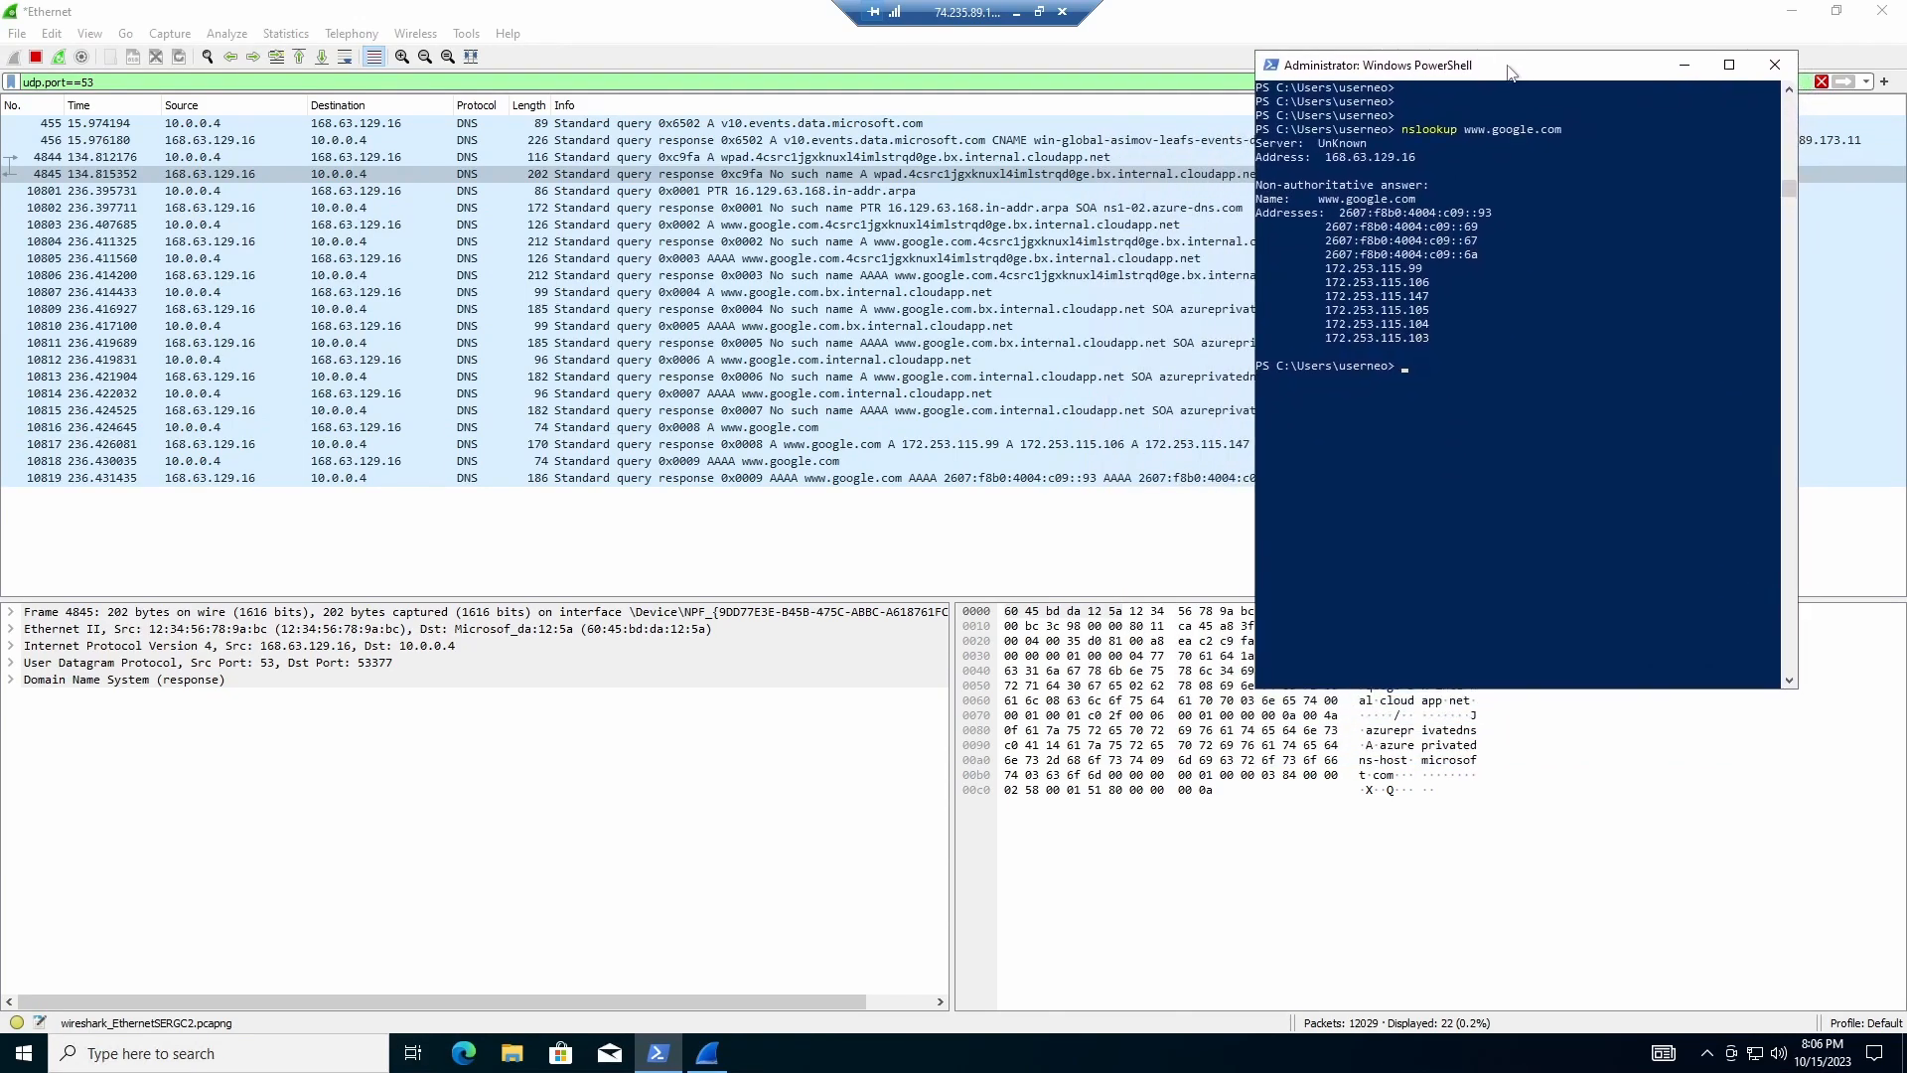
pyautogui.click(716, 1057)
pyautogui.click(660, 1055)
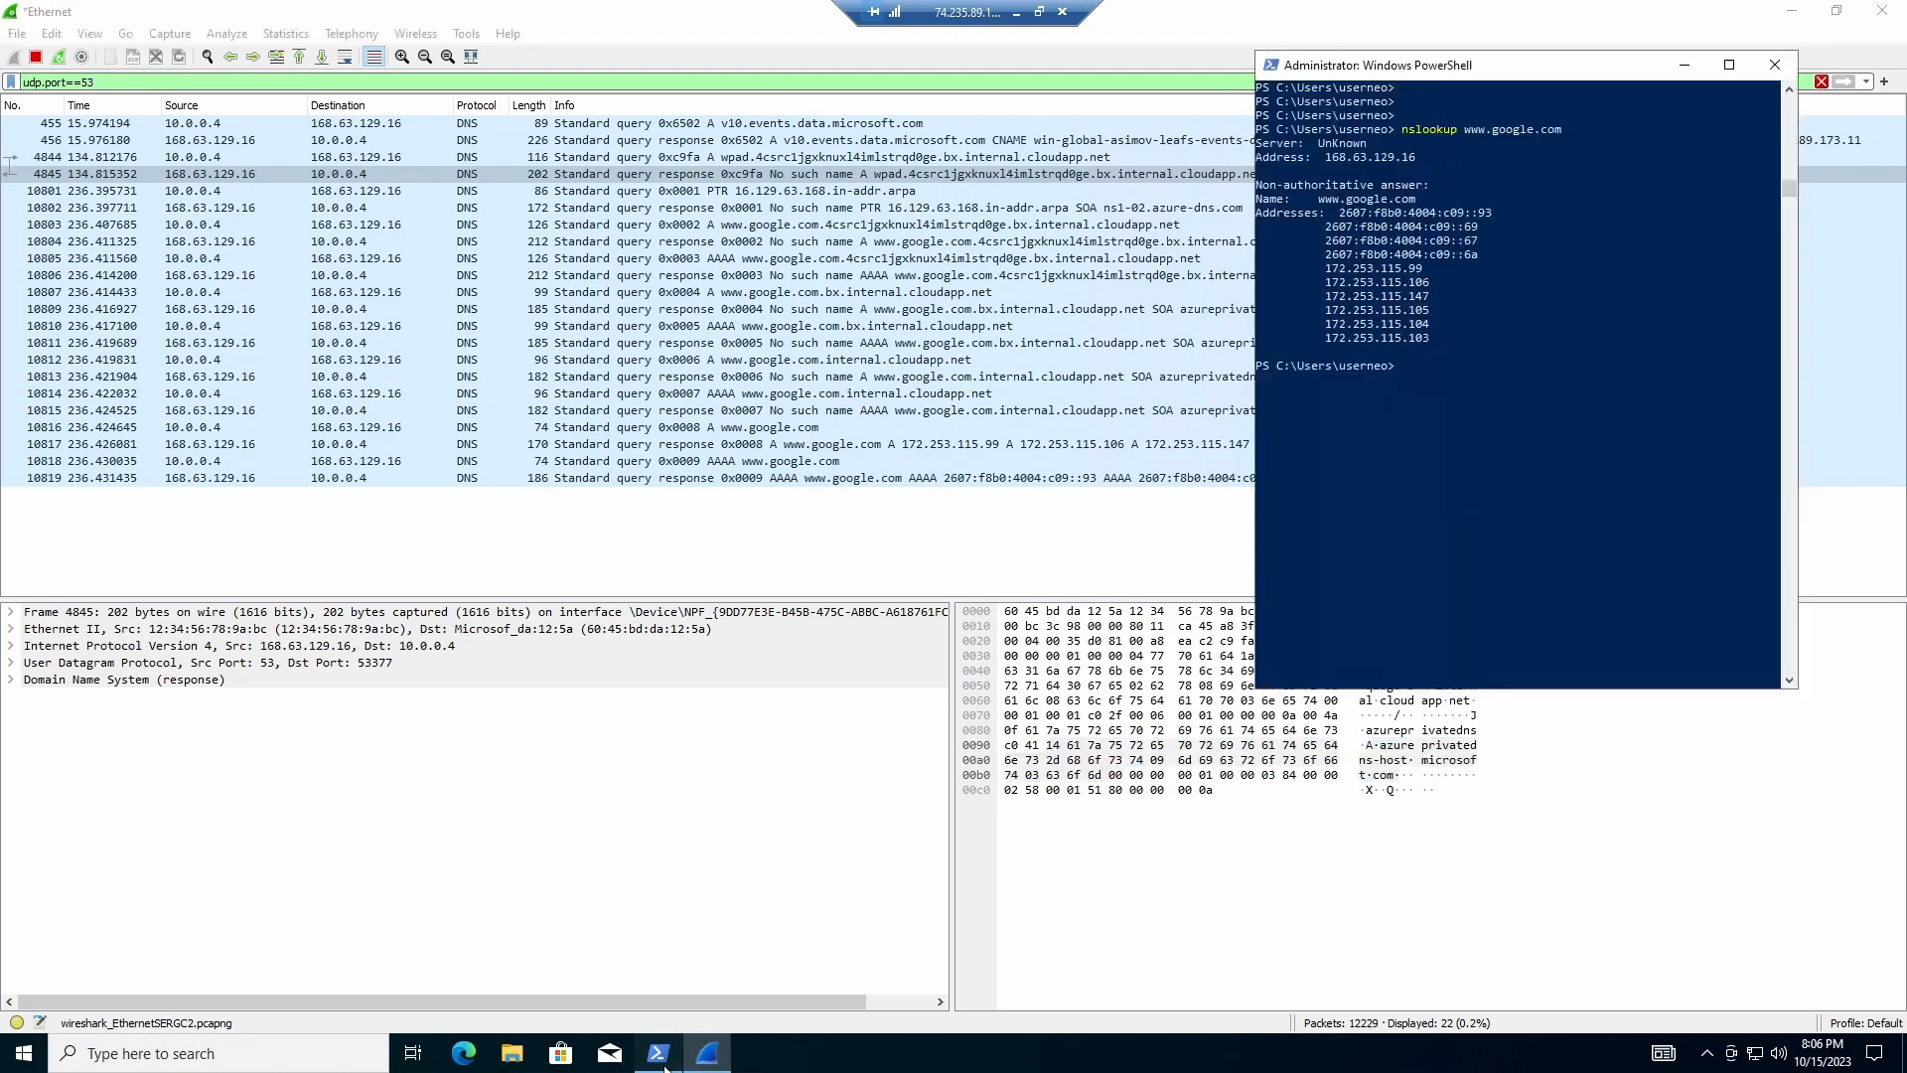